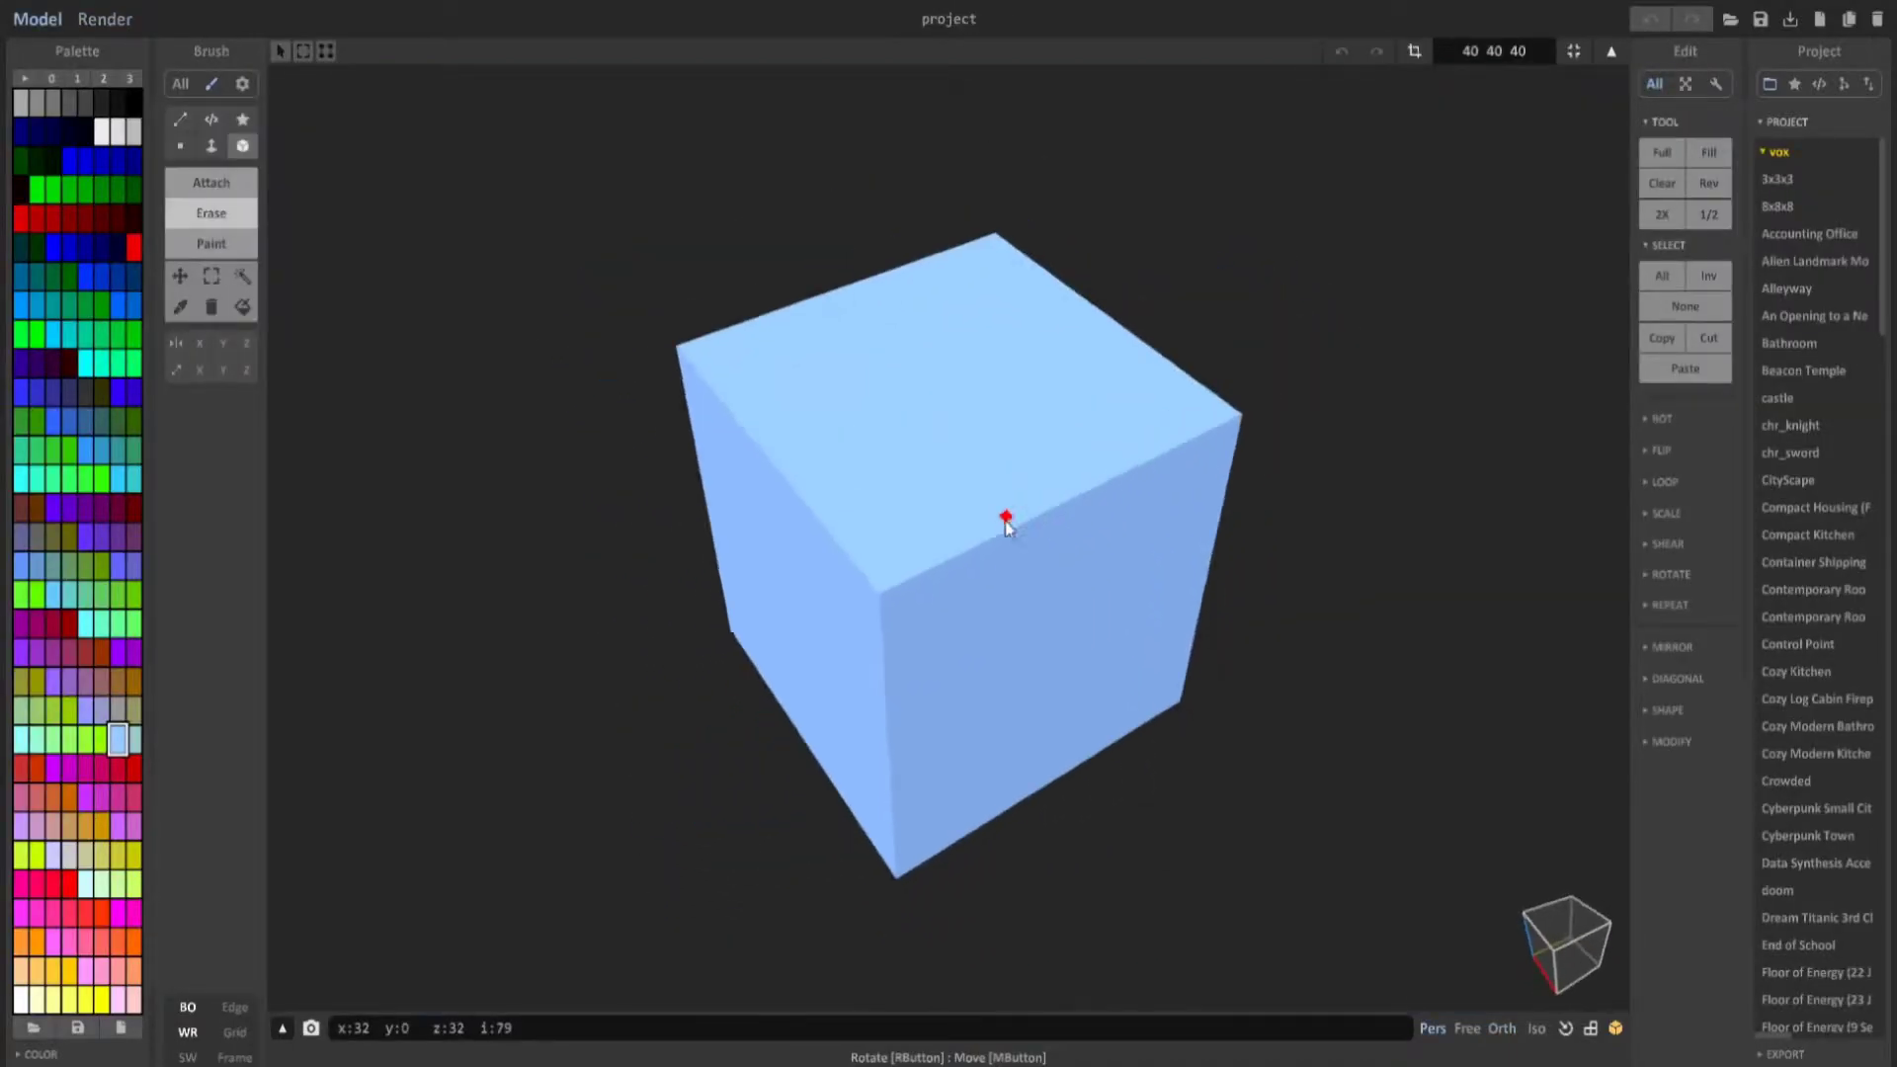
Switch to palette 3 and replace the solid cube with a cylinder filling the 40 × 40 × 40 volume.
click(129, 79)
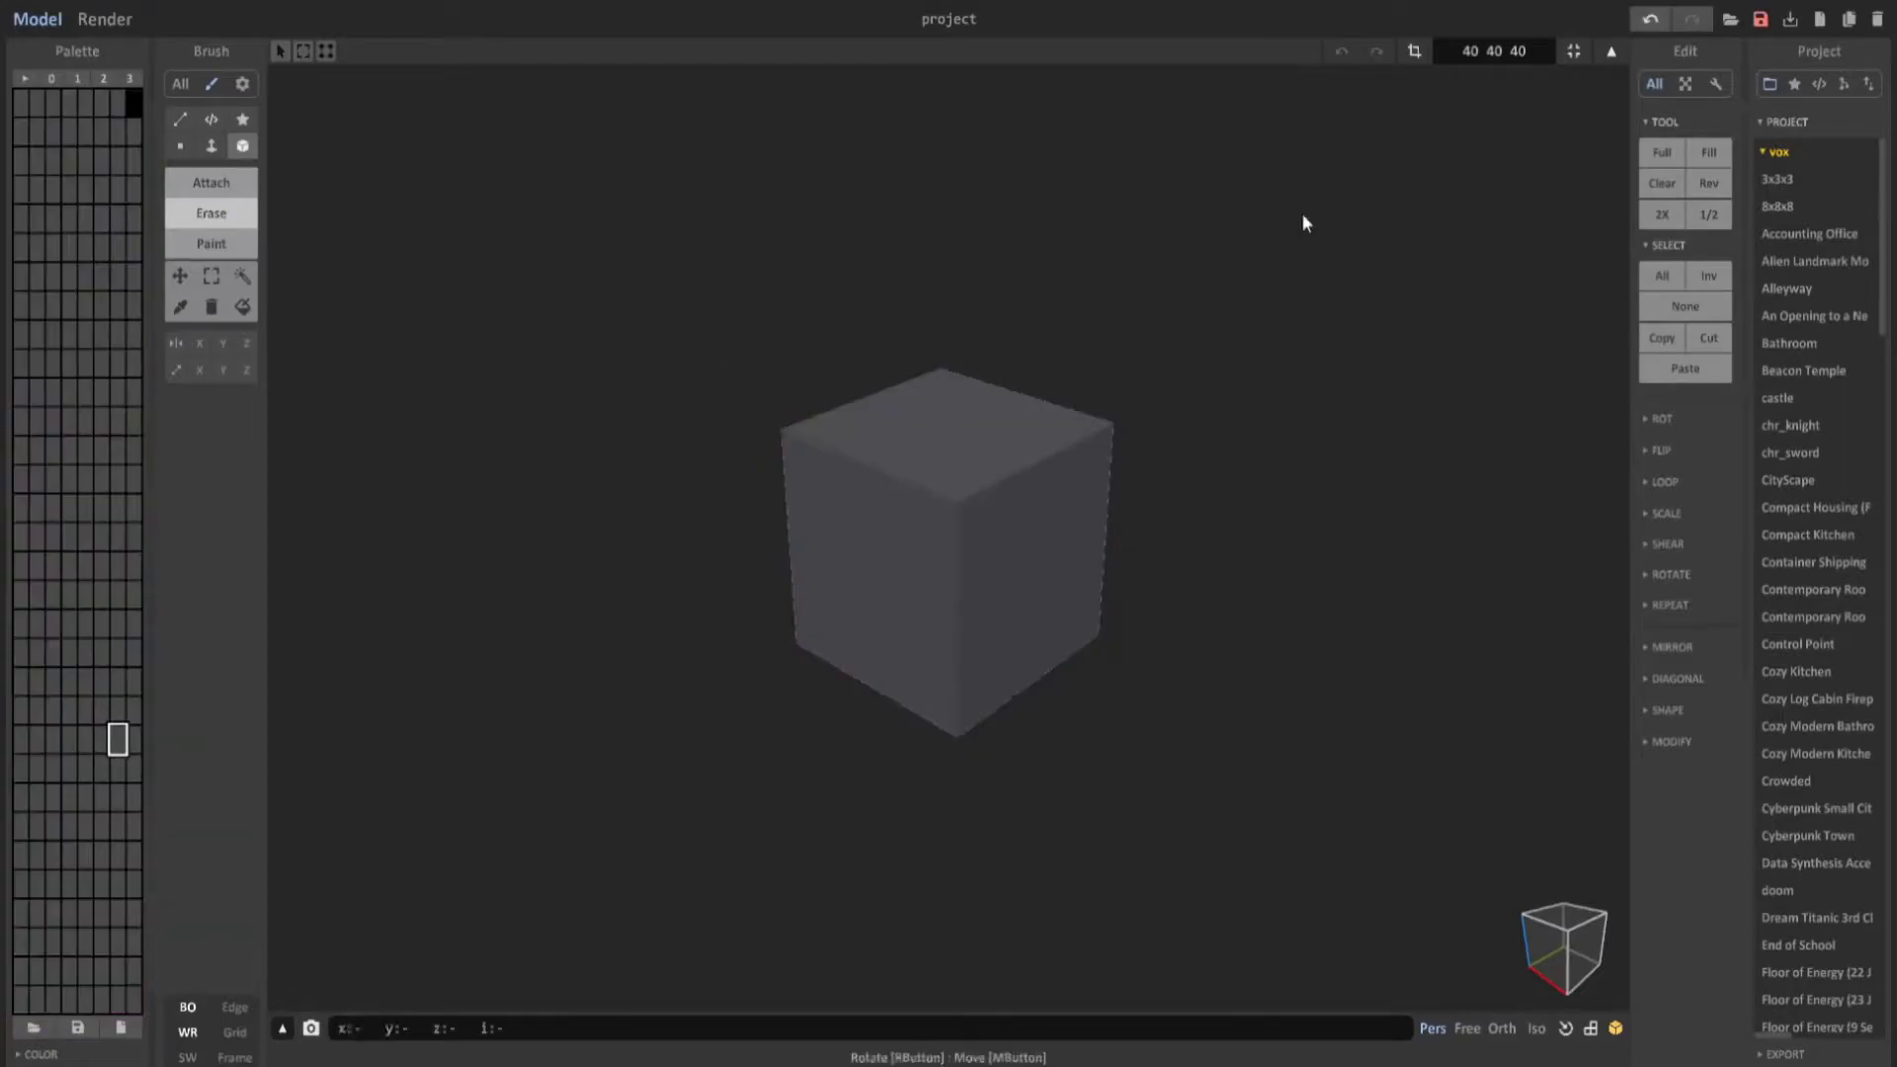
click(1045, 440)
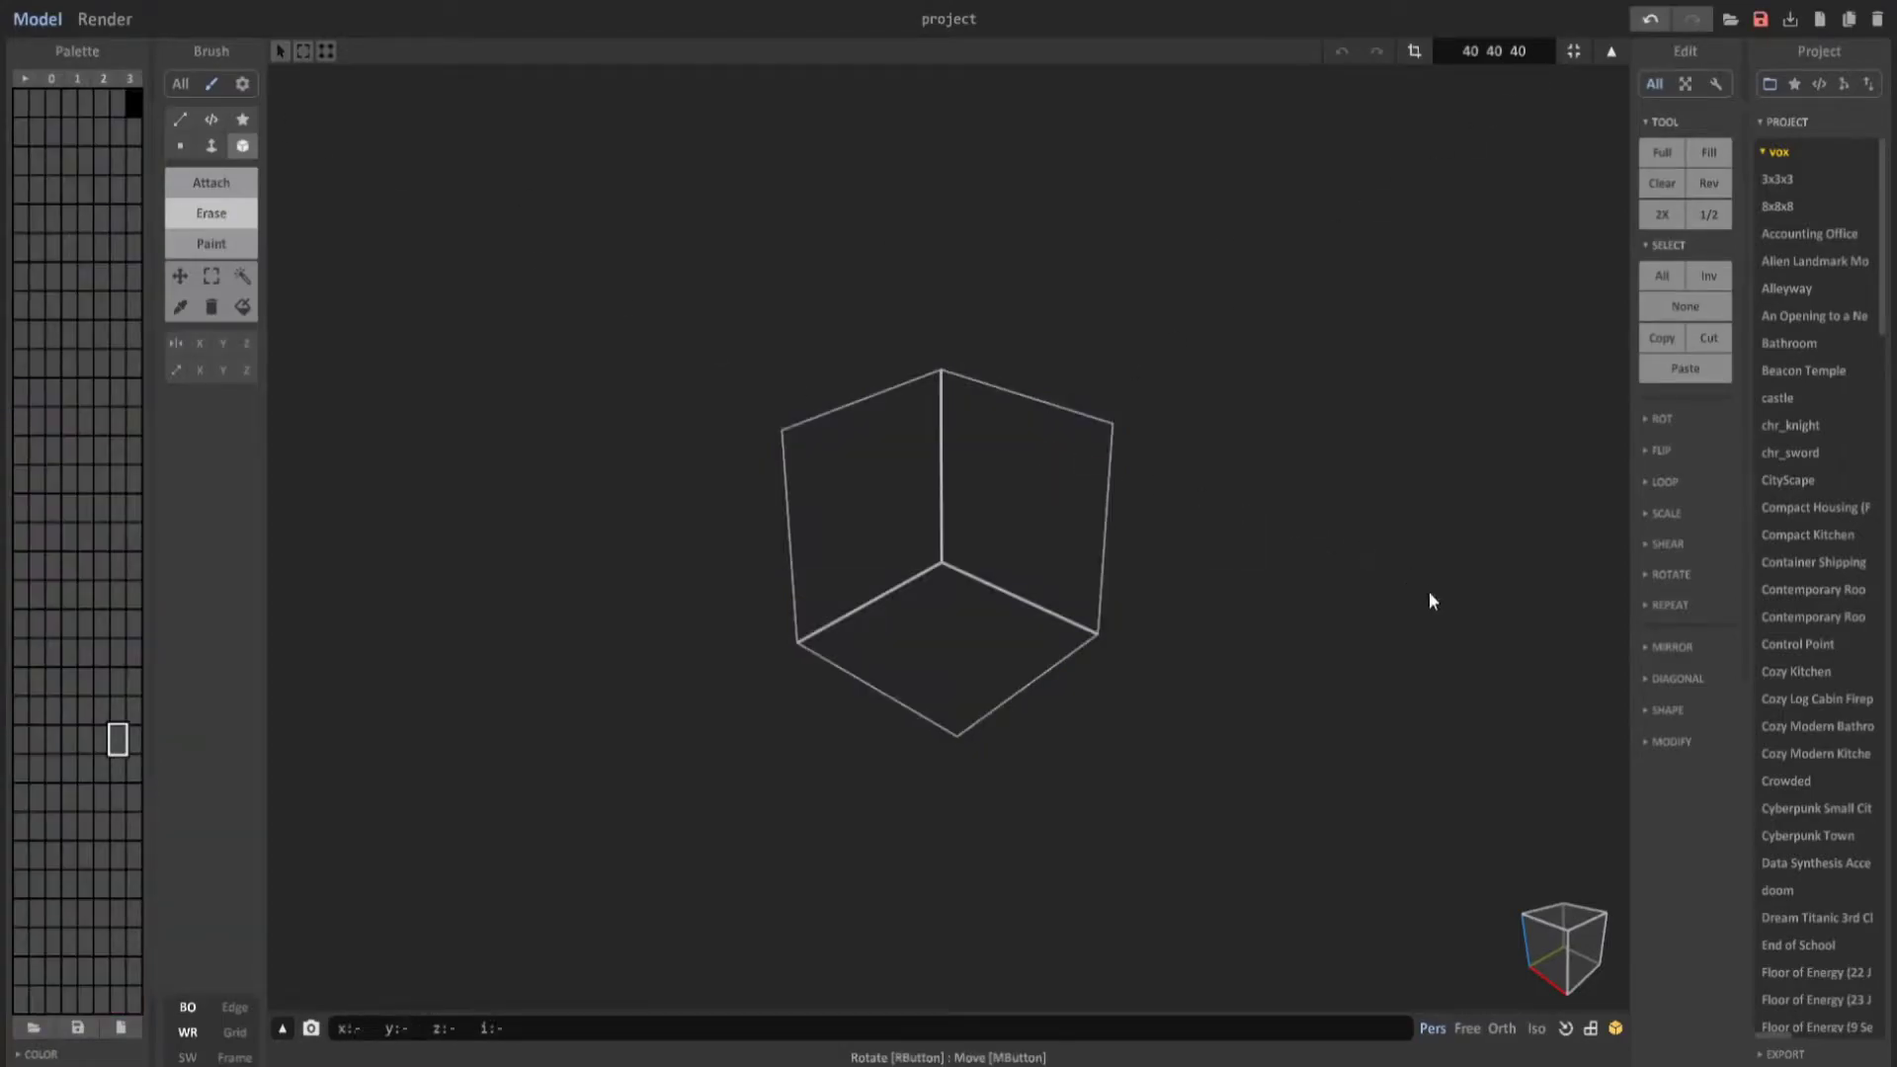
click(1660, 741)
click(1668, 711)
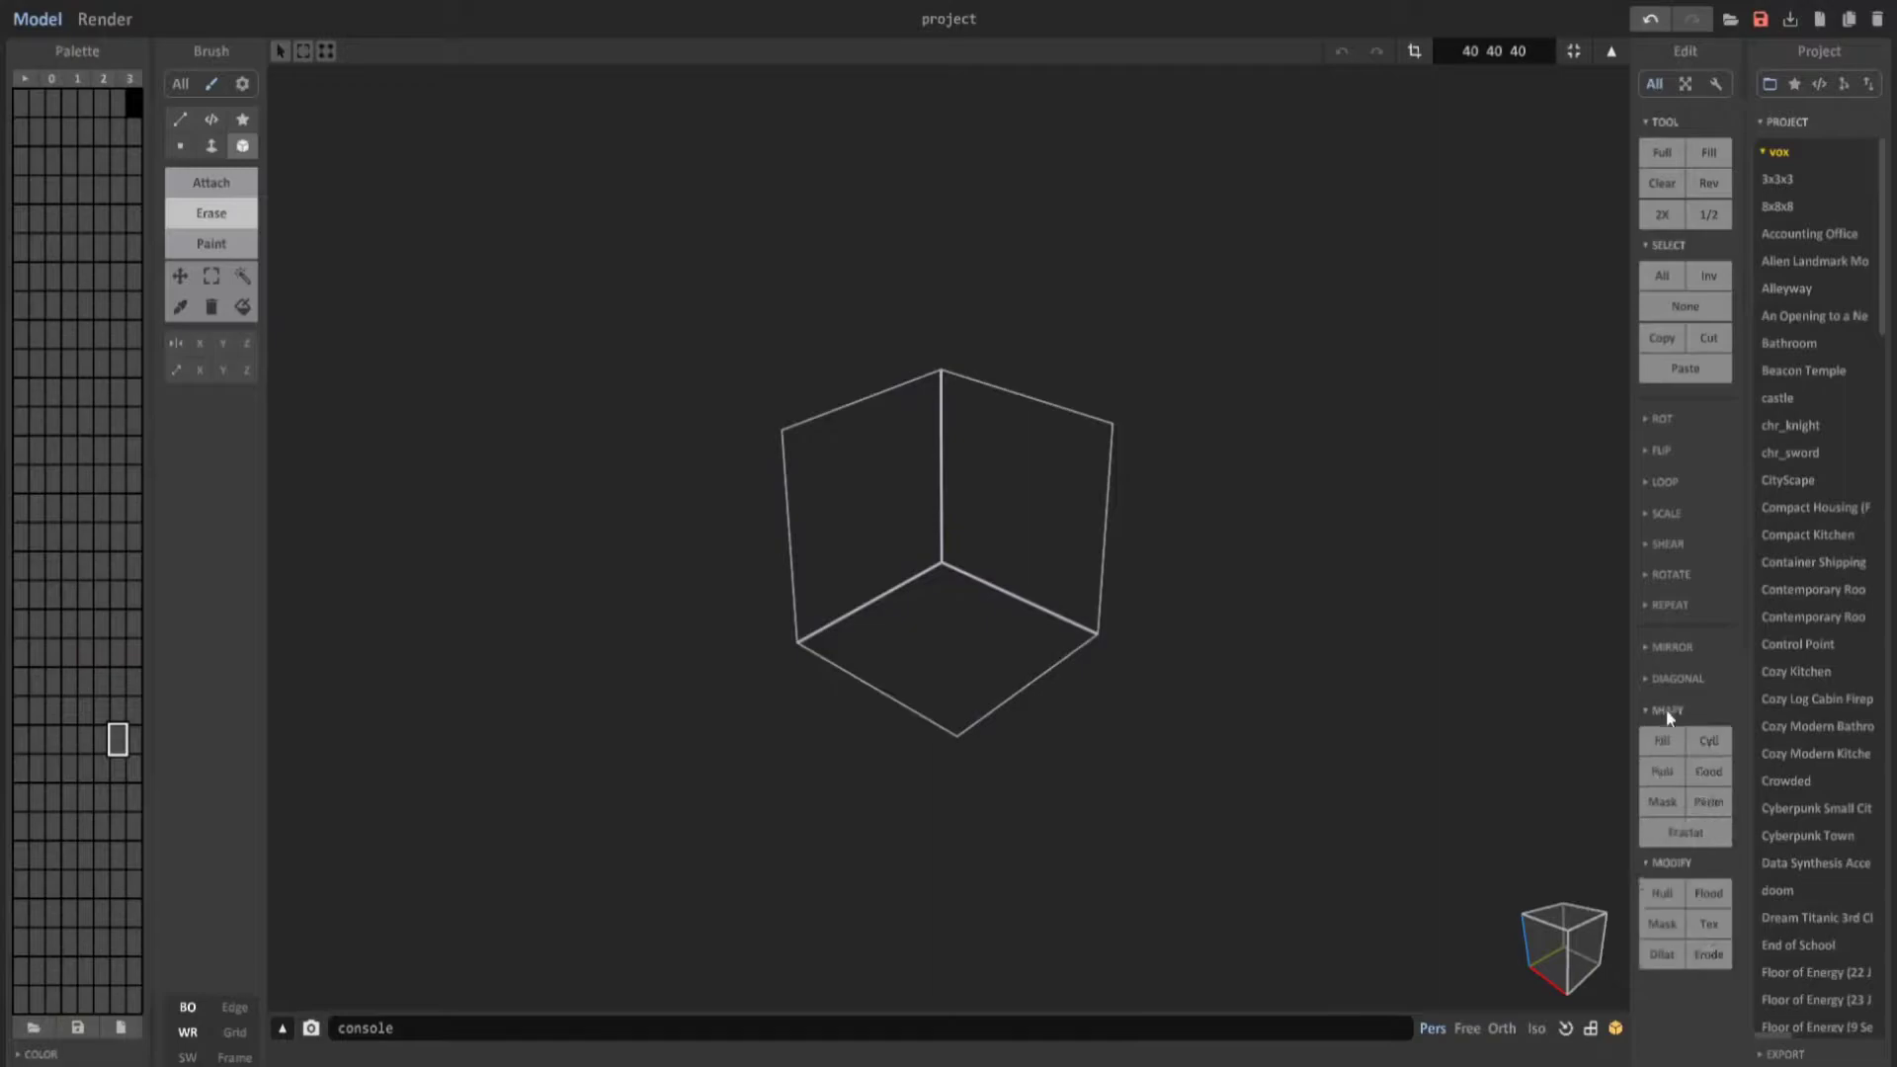
click(1704, 755)
Stack three copies of the cylinder directly above the original to form a four-segment column, using the orthographic camera.
right_drag(1045, 561, 1138, 547)
scroll(1126, 550, down, 3)
key(Tab)
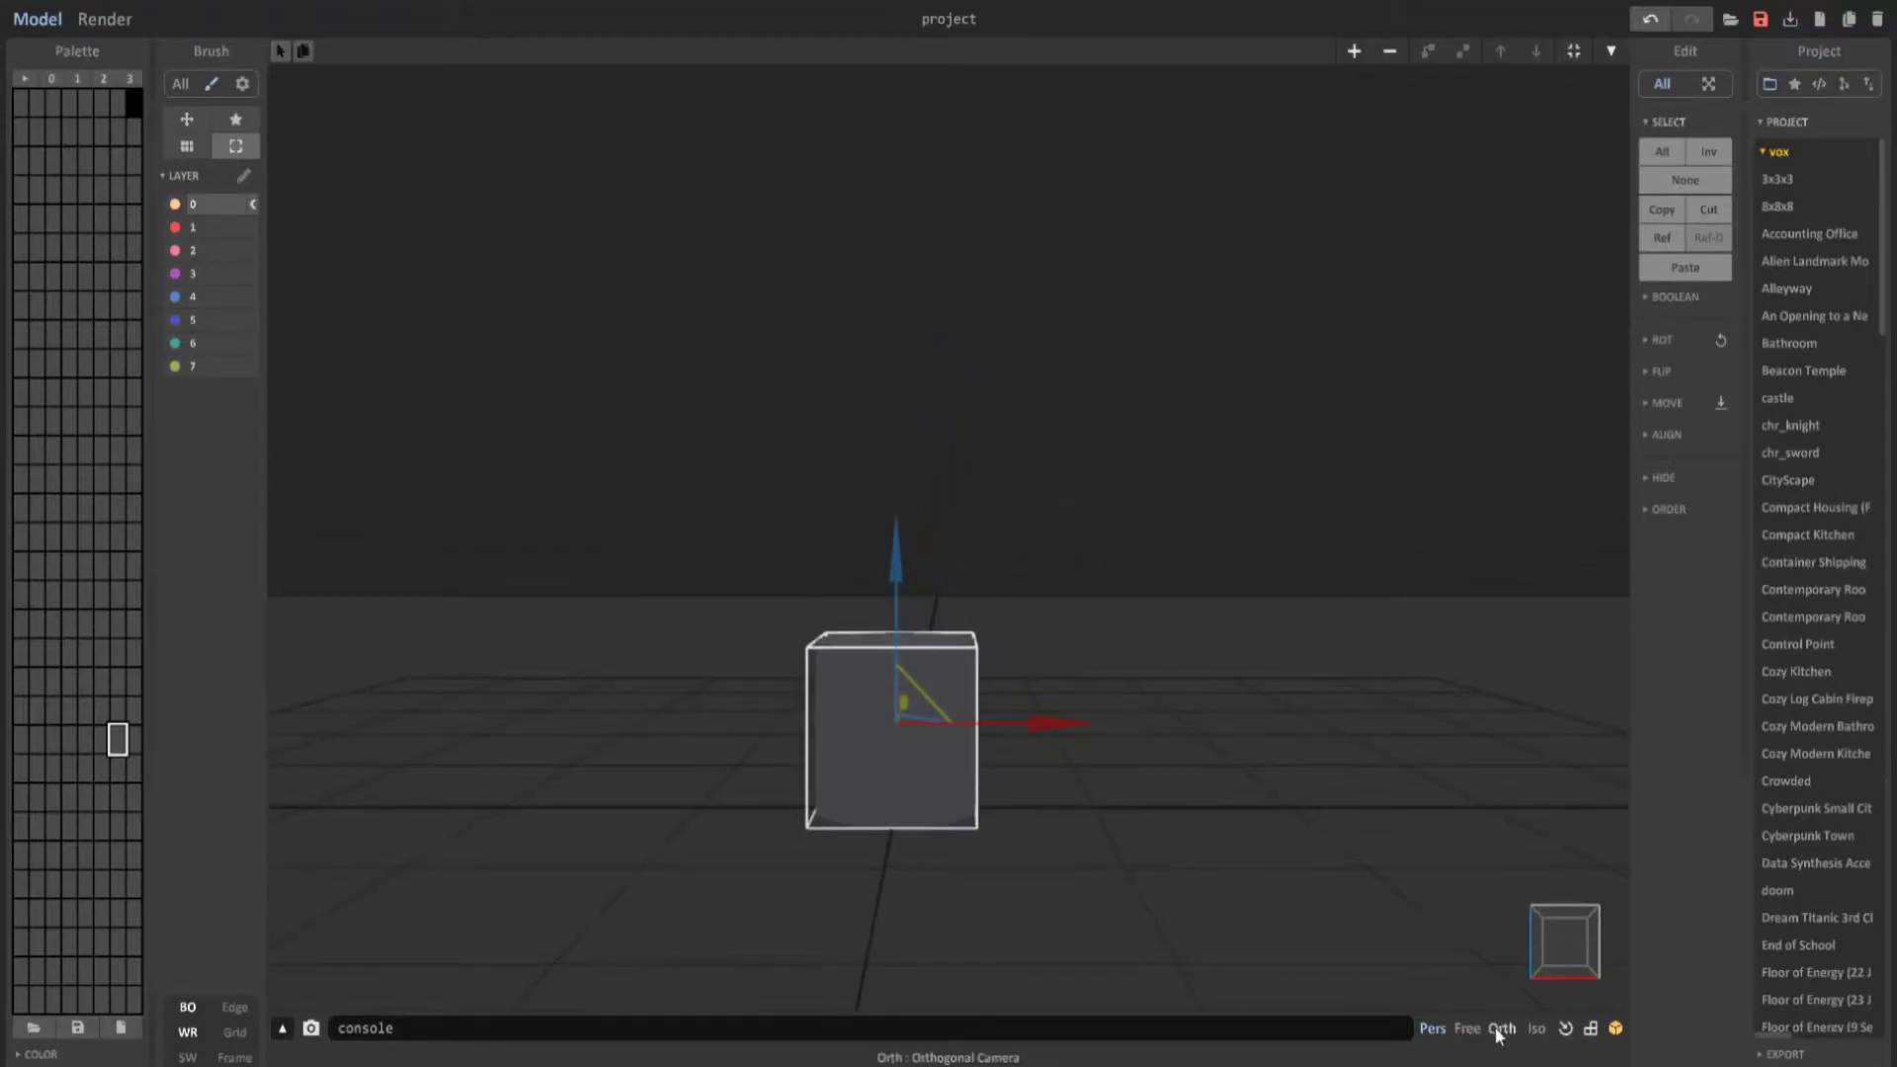
click(1561, 963)
mouse_move(1247, 761)
middle_down()
mouse_move(1250, 647)
mouse_move(1234, 759)
middle_up()
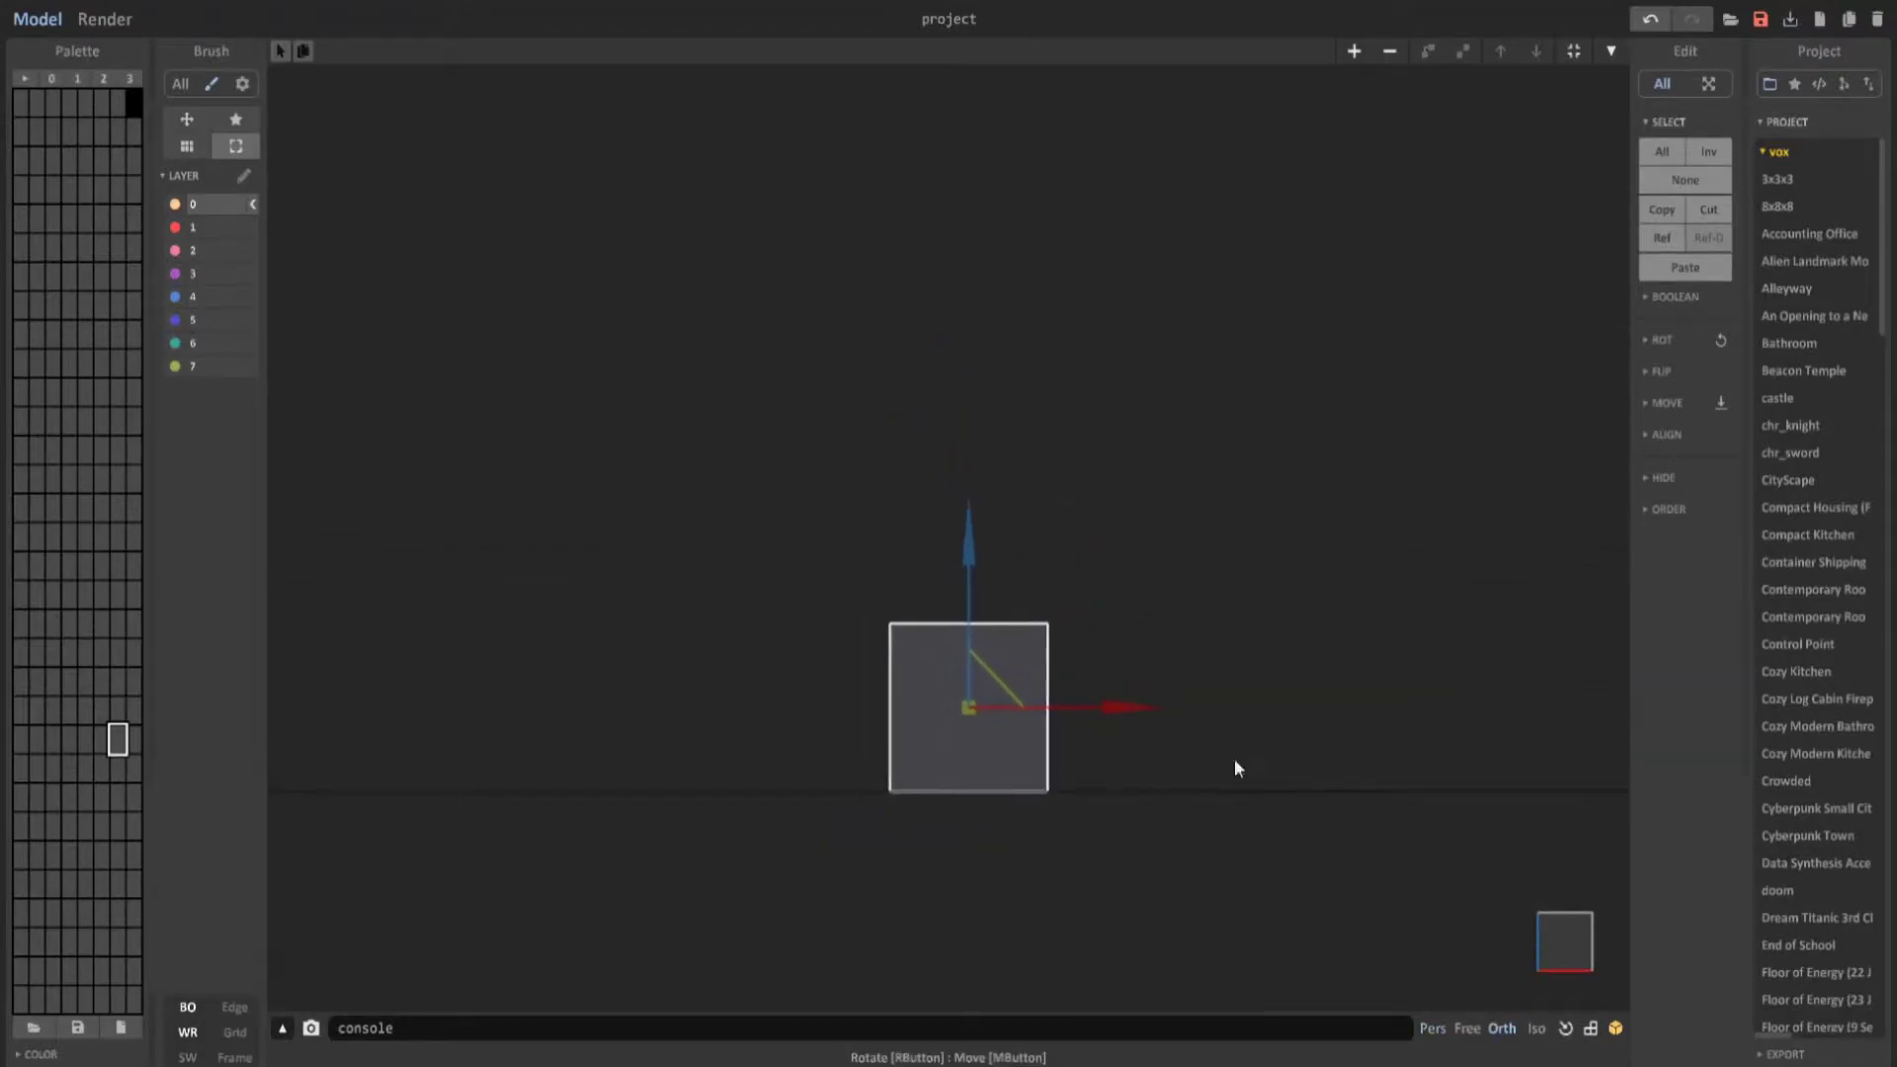
drag(978, 571, 988, 394)
middle_drag(1013, 456, 995, 639)
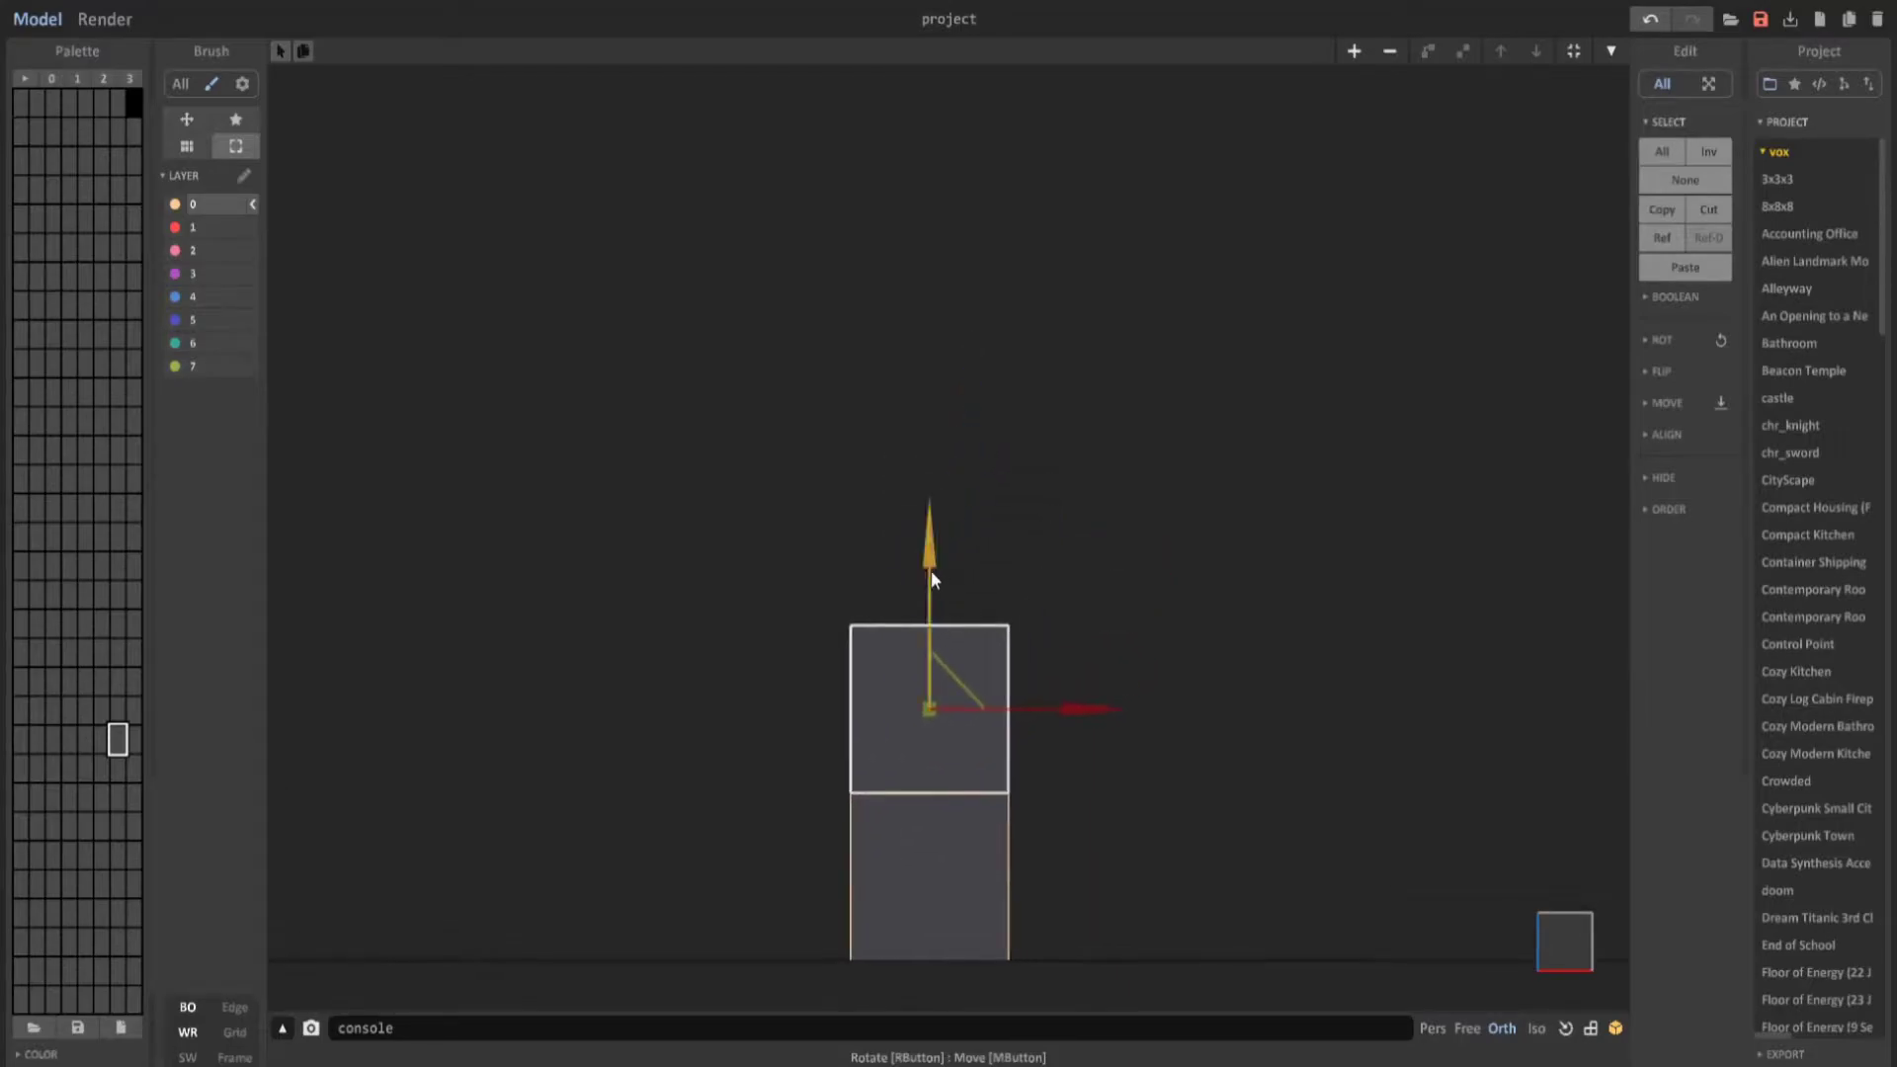
drag(931, 571, 952, 233)
right_drag(1056, 354, 1016, 463)
middle_drag(1011, 461, 928, 642)
right_drag(907, 432, 929, 311)
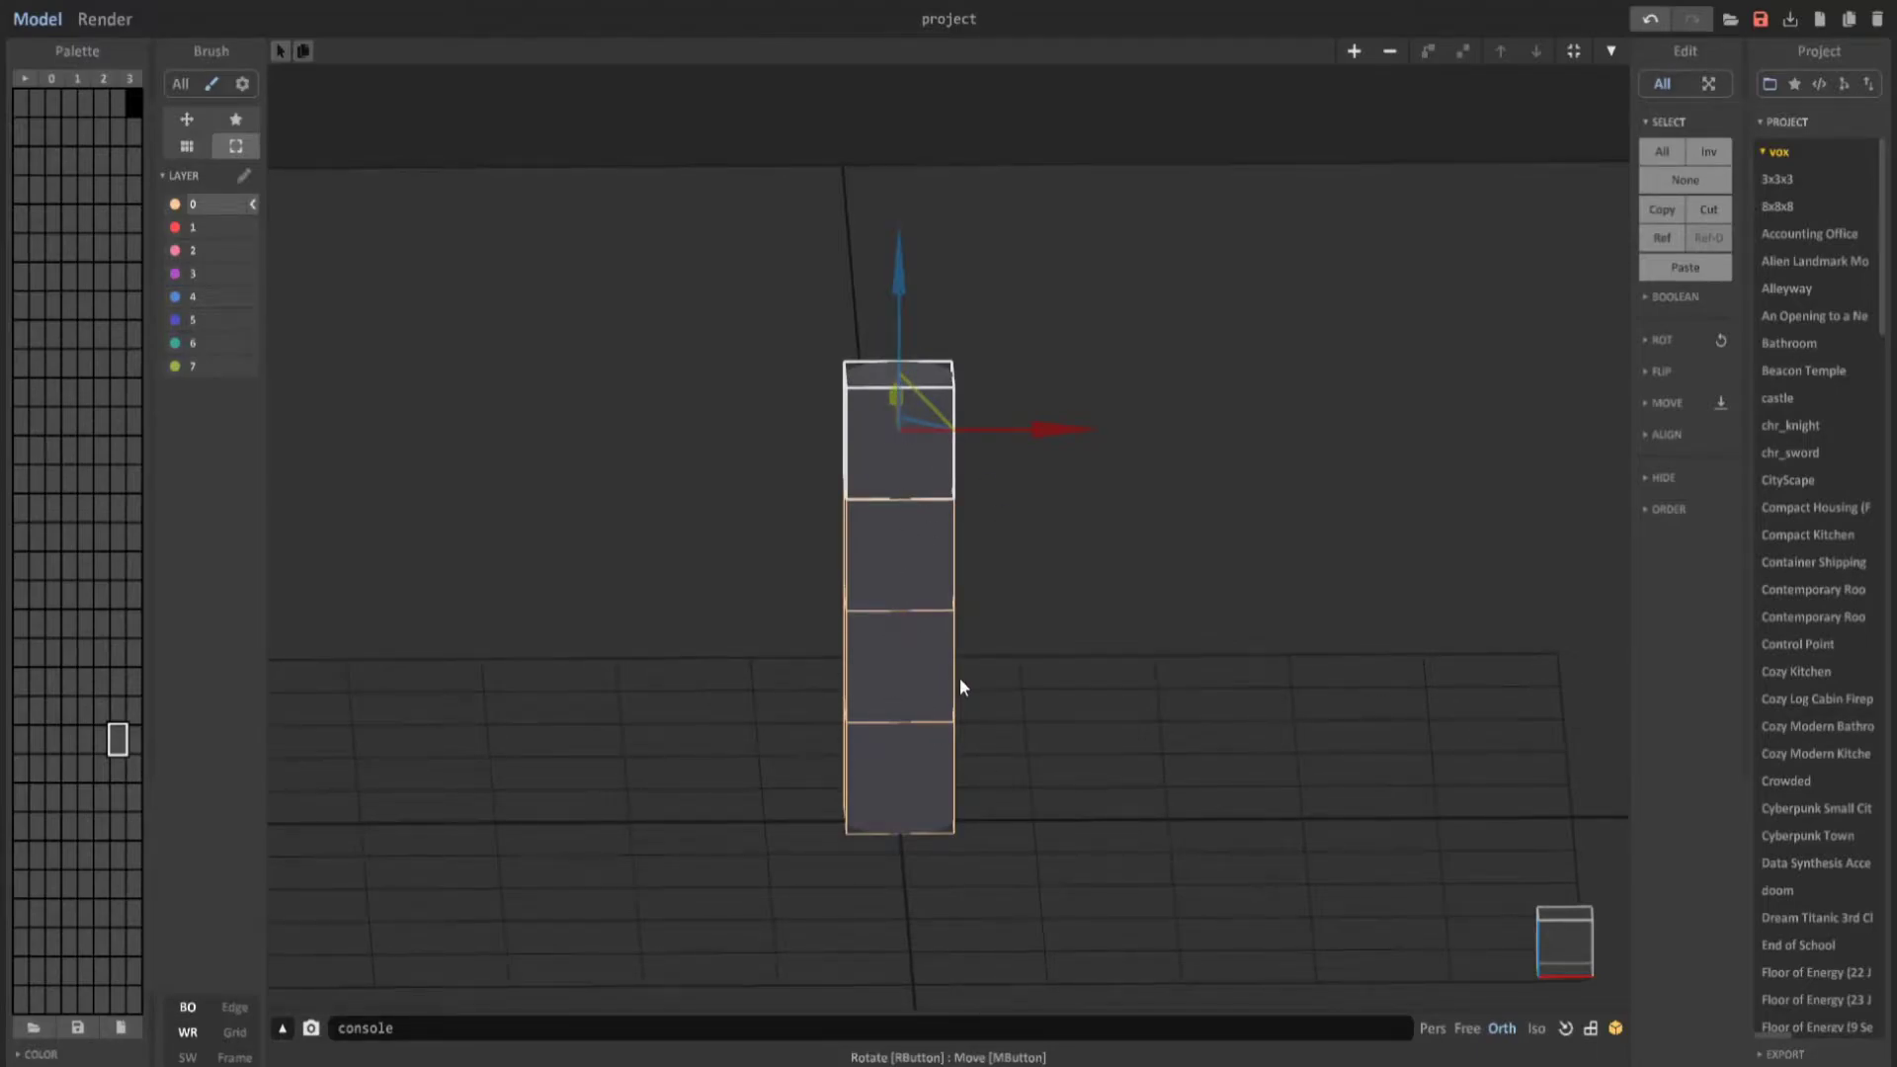
Erode the second segment from the bottom so that it becomes slightly narrower than the base.
right_drag(958, 678, 873, 479)
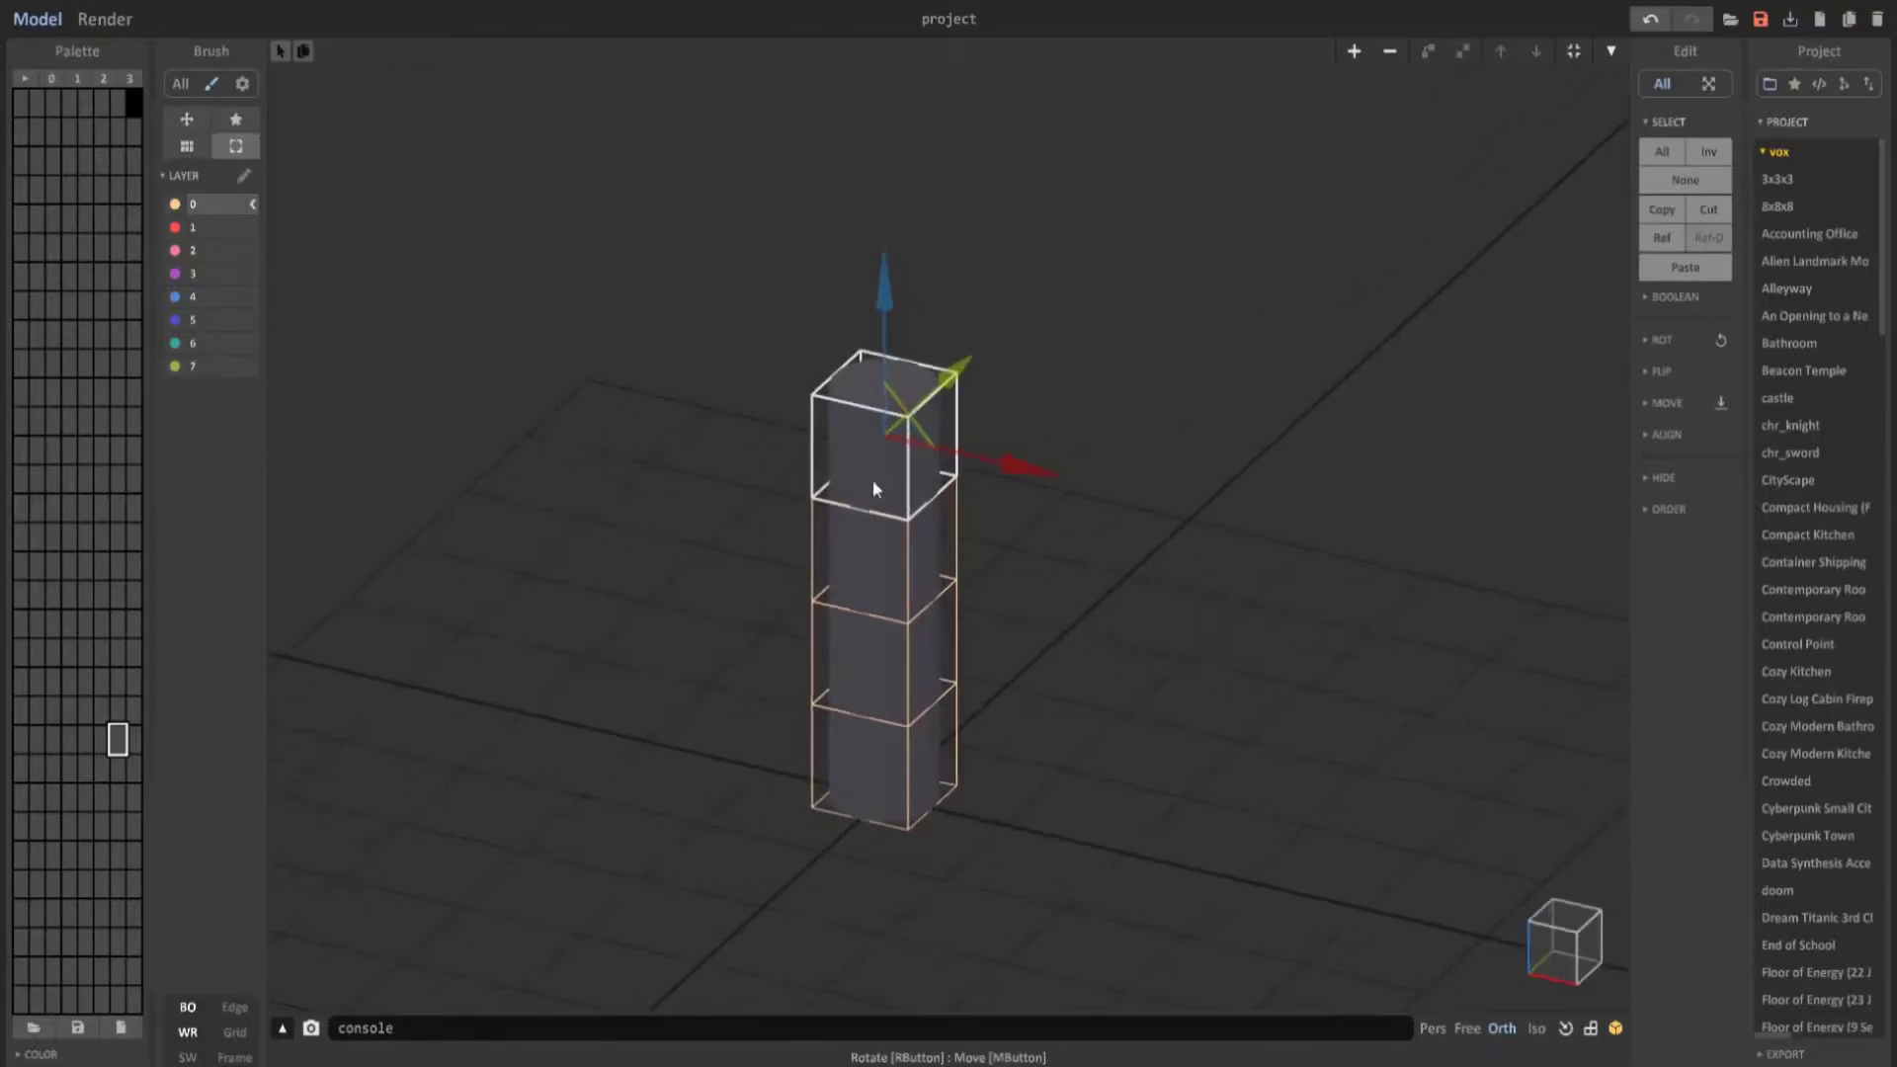
click(876, 653)
right_drag(995, 713, 1031, 646)
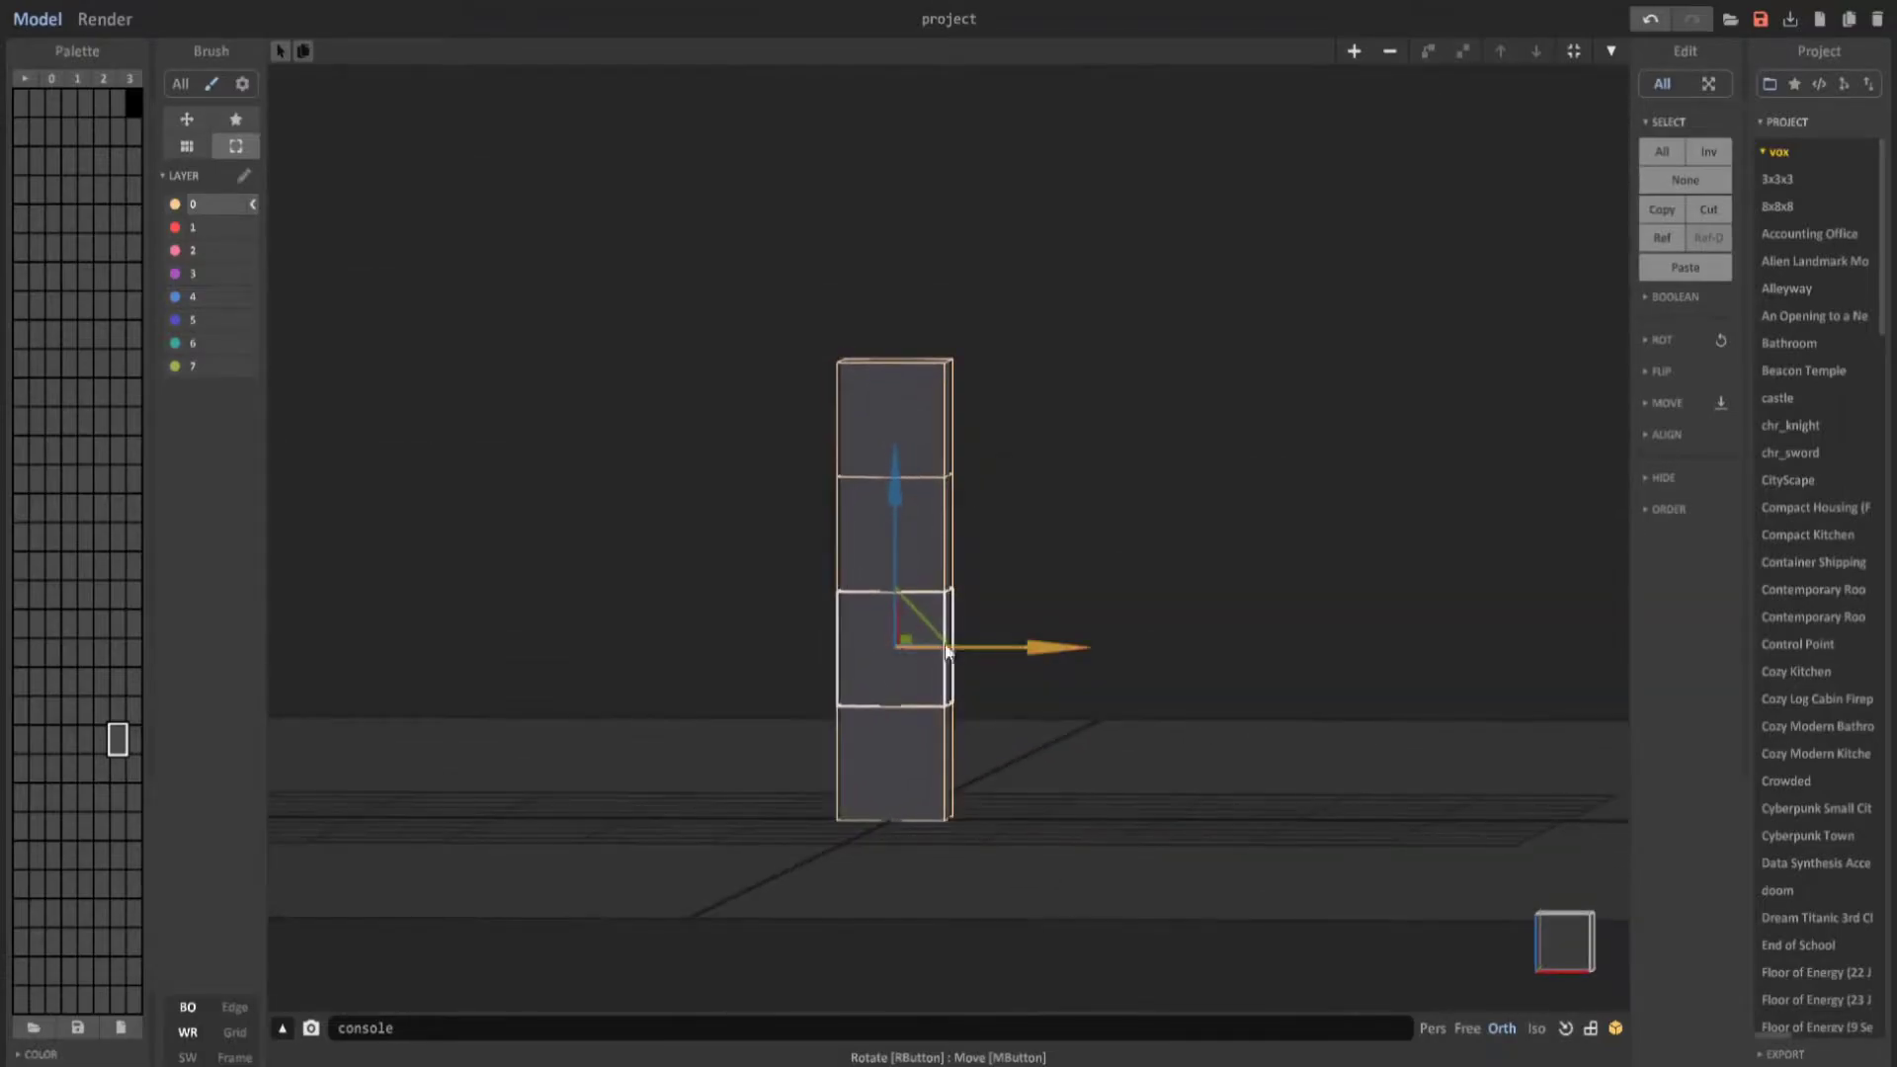
double_click(875, 667)
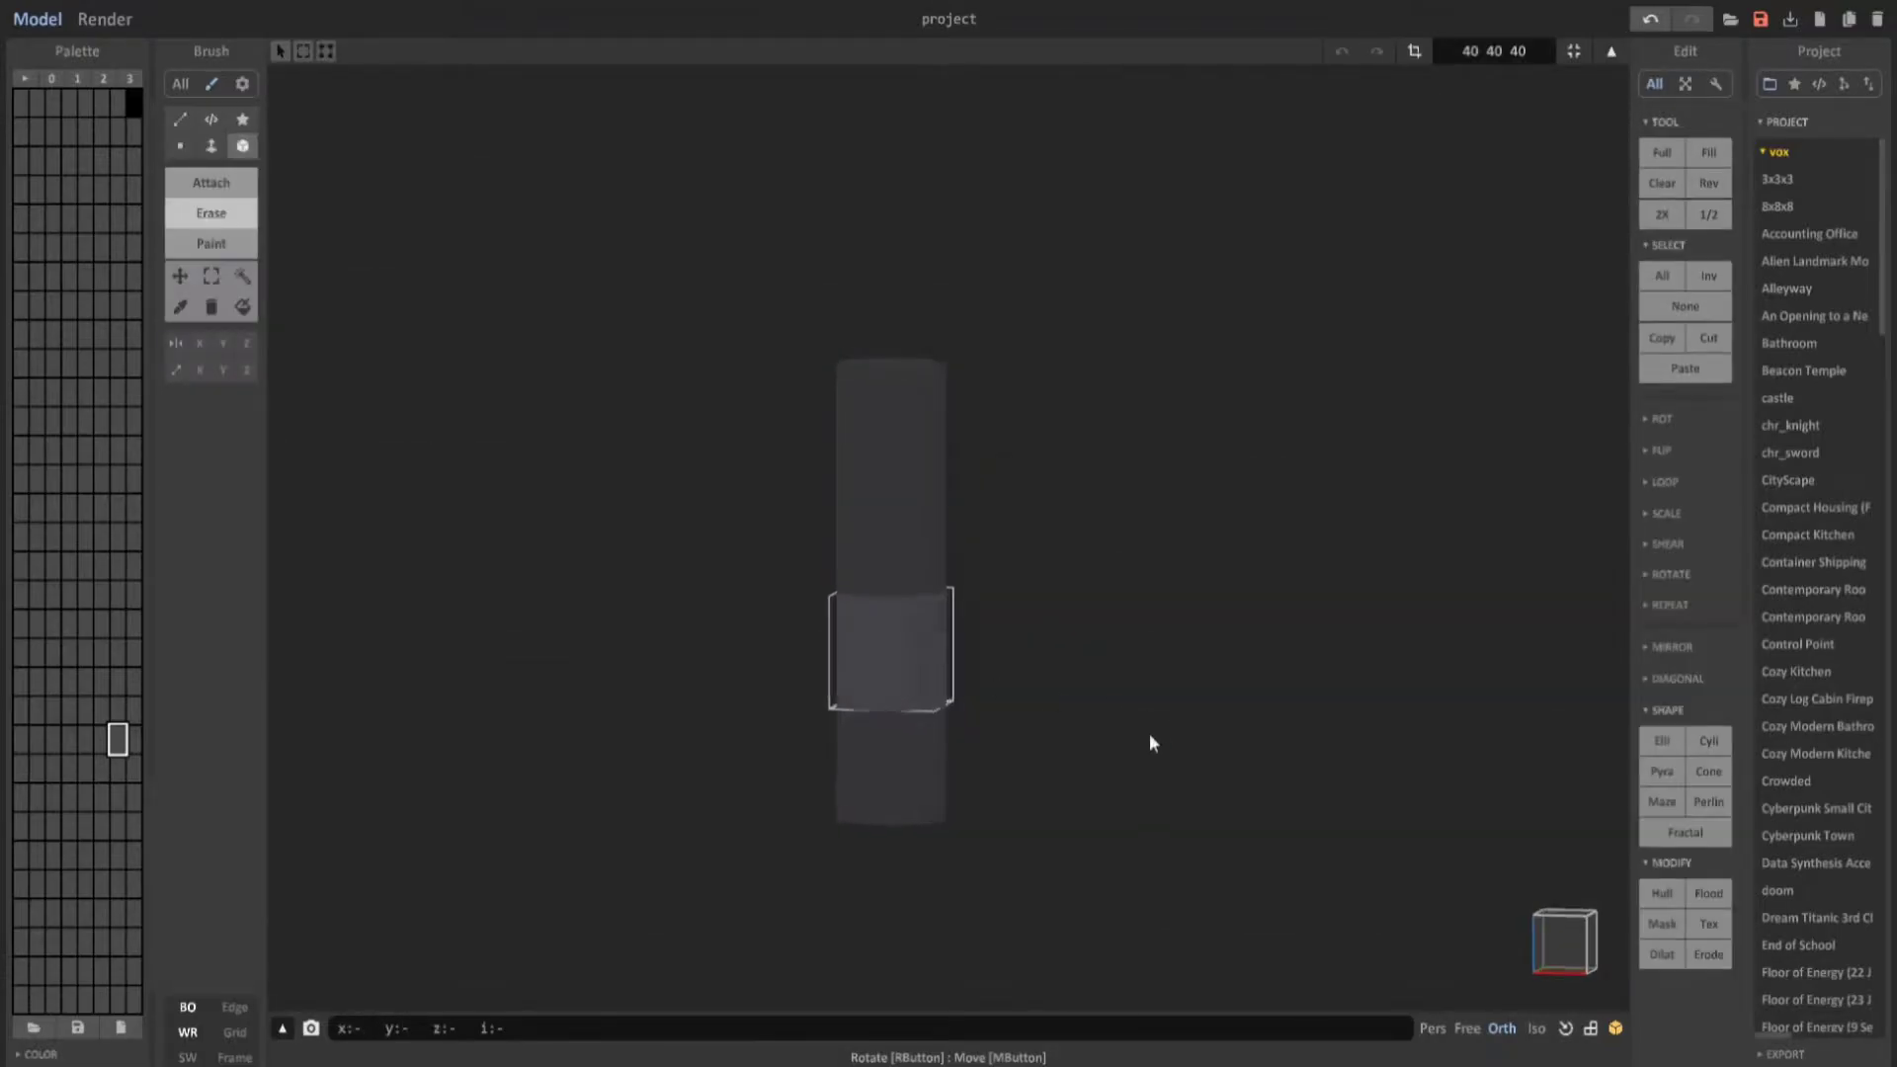
click(1703, 952)
middle_drag(952, 522, 1110, 715)
scroll(1110, 715, up, 2)
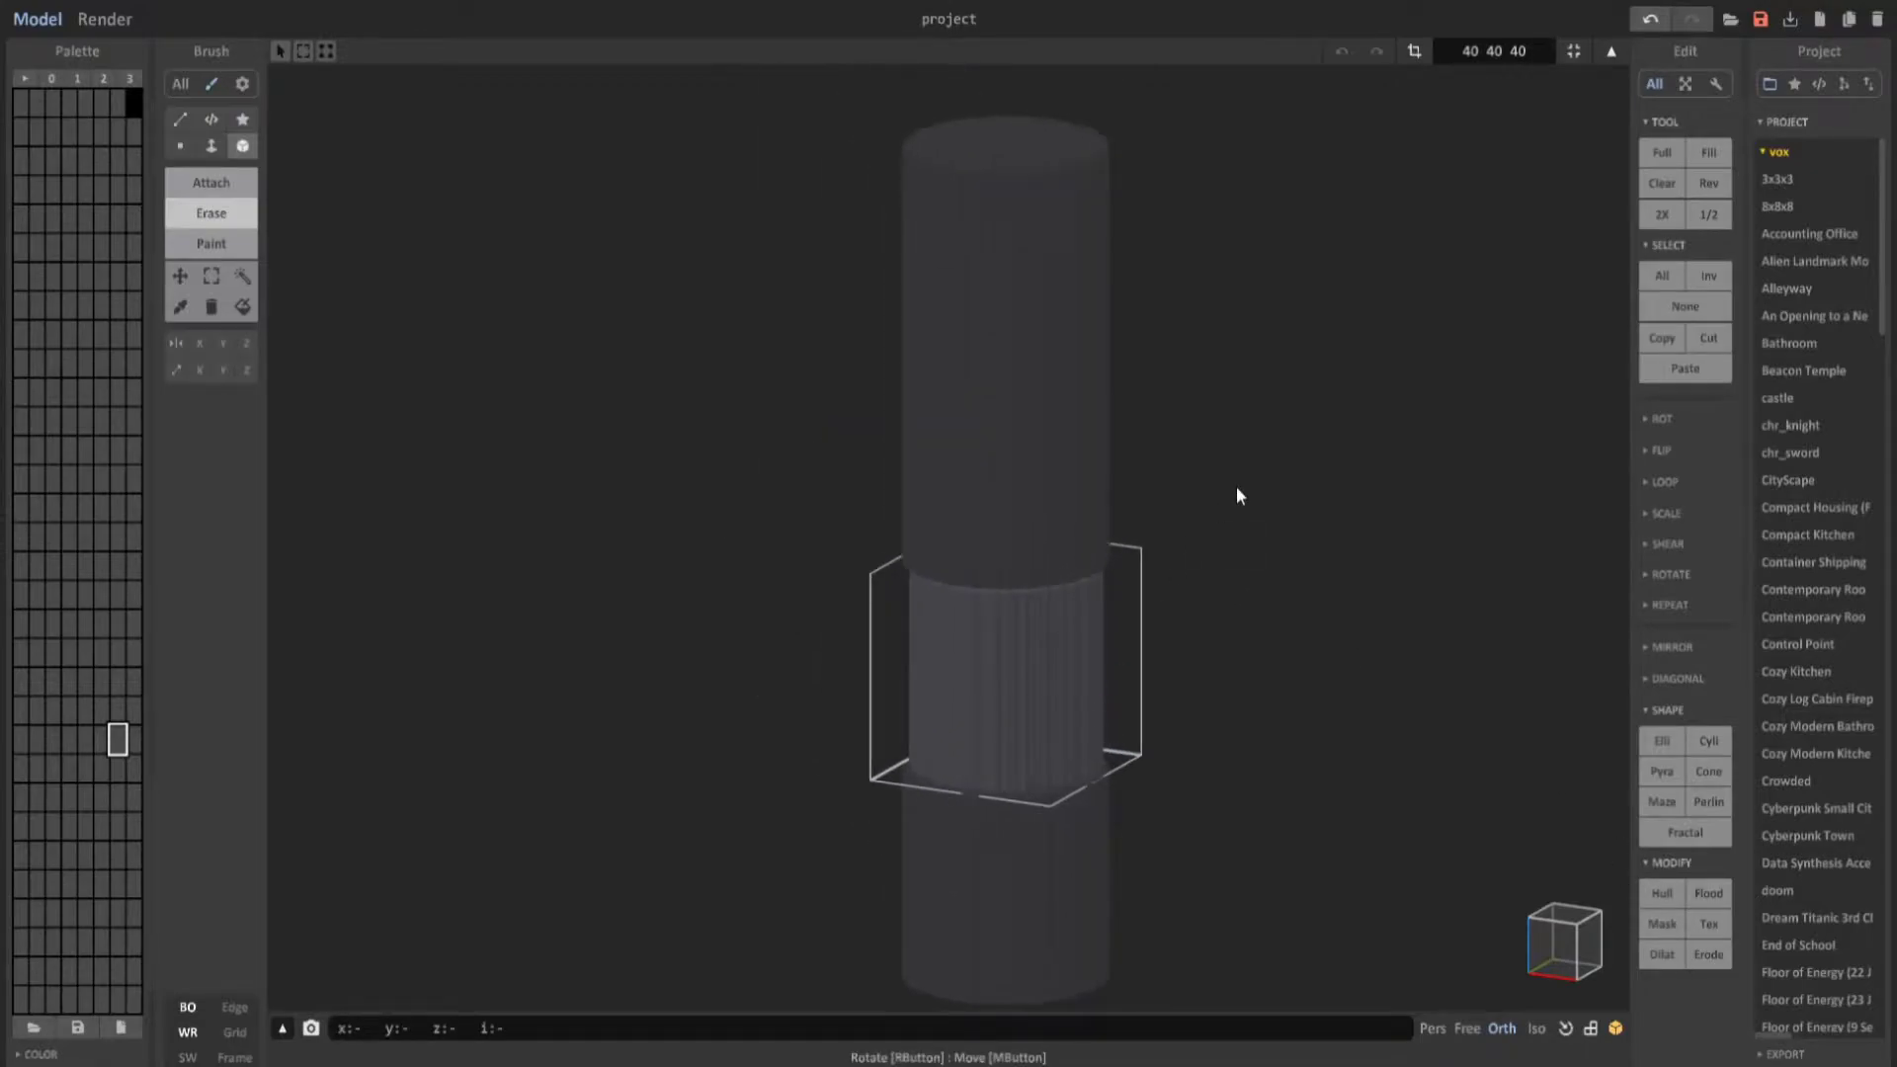
key(Tab)
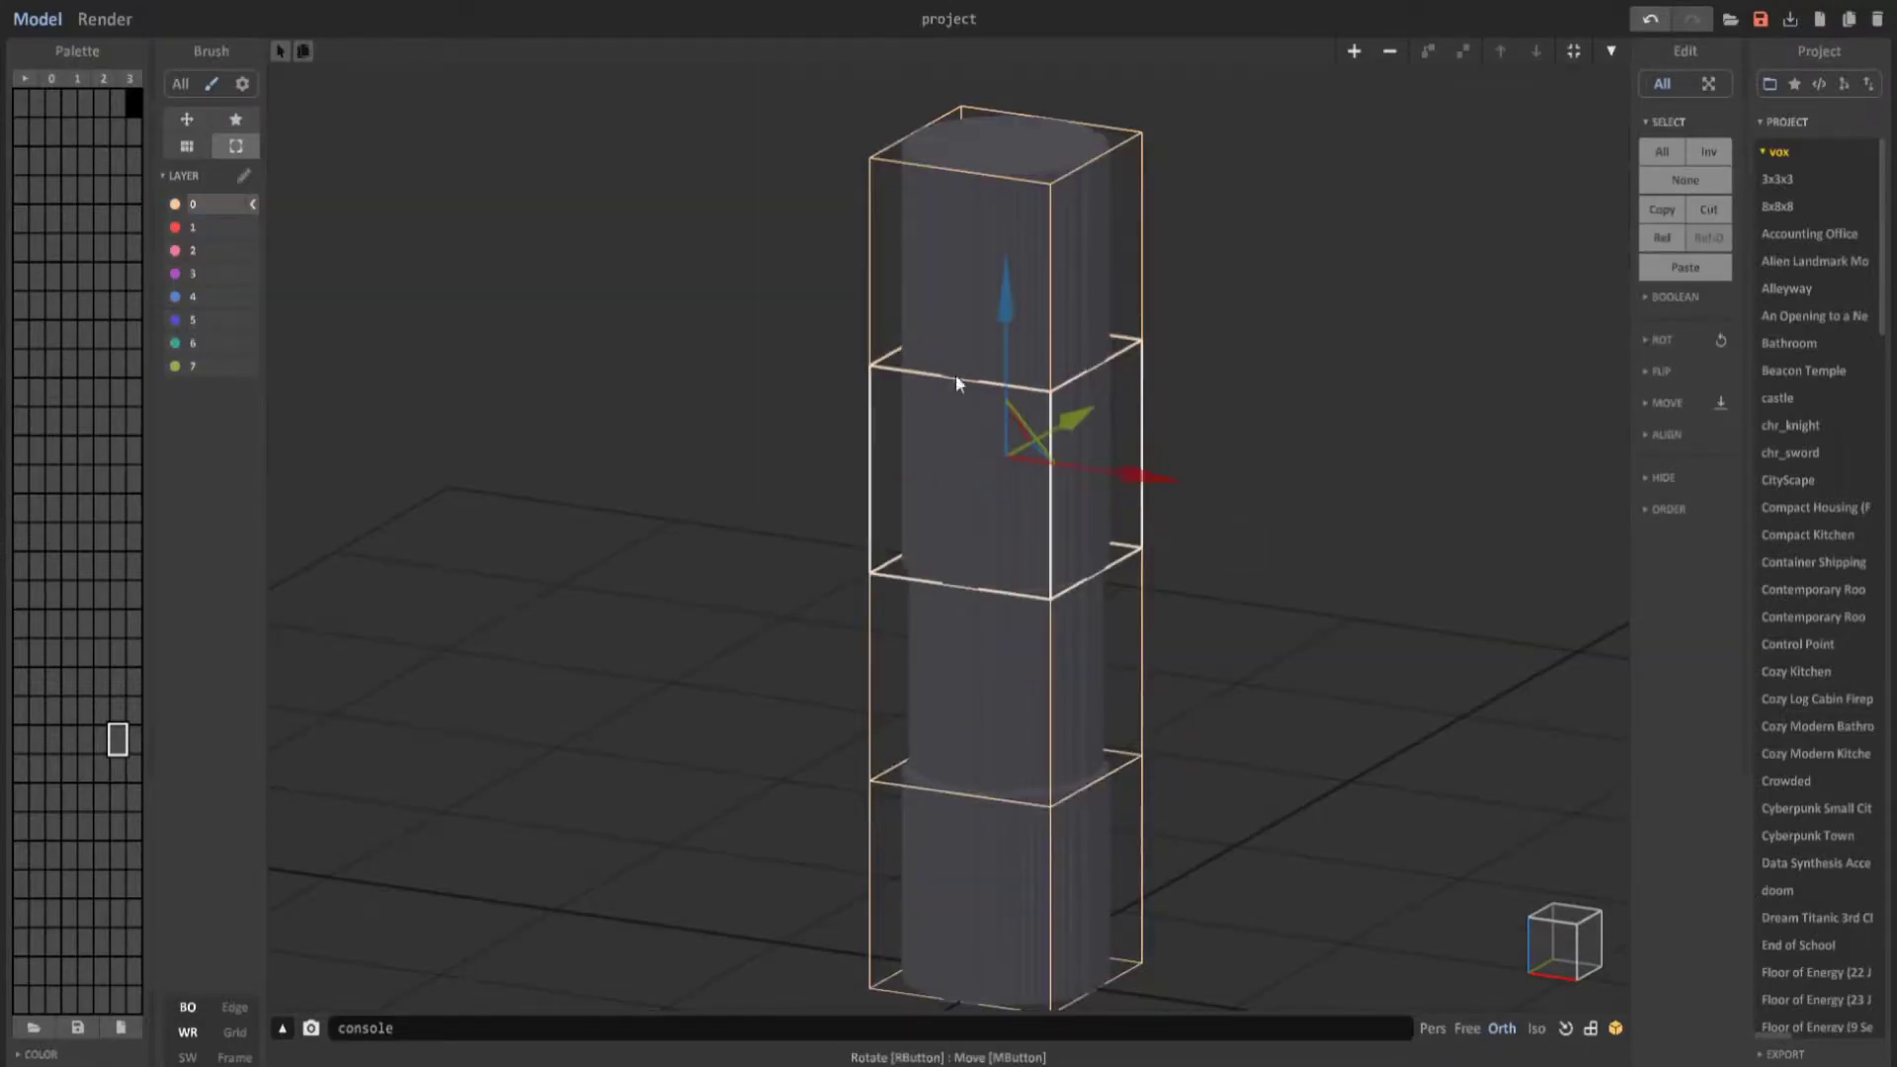
Delete the two uneroded segments at the top of the column.
right_drag(951, 292, 1022, 252)
key(Delete)
click(1018, 239)
key(Delete)
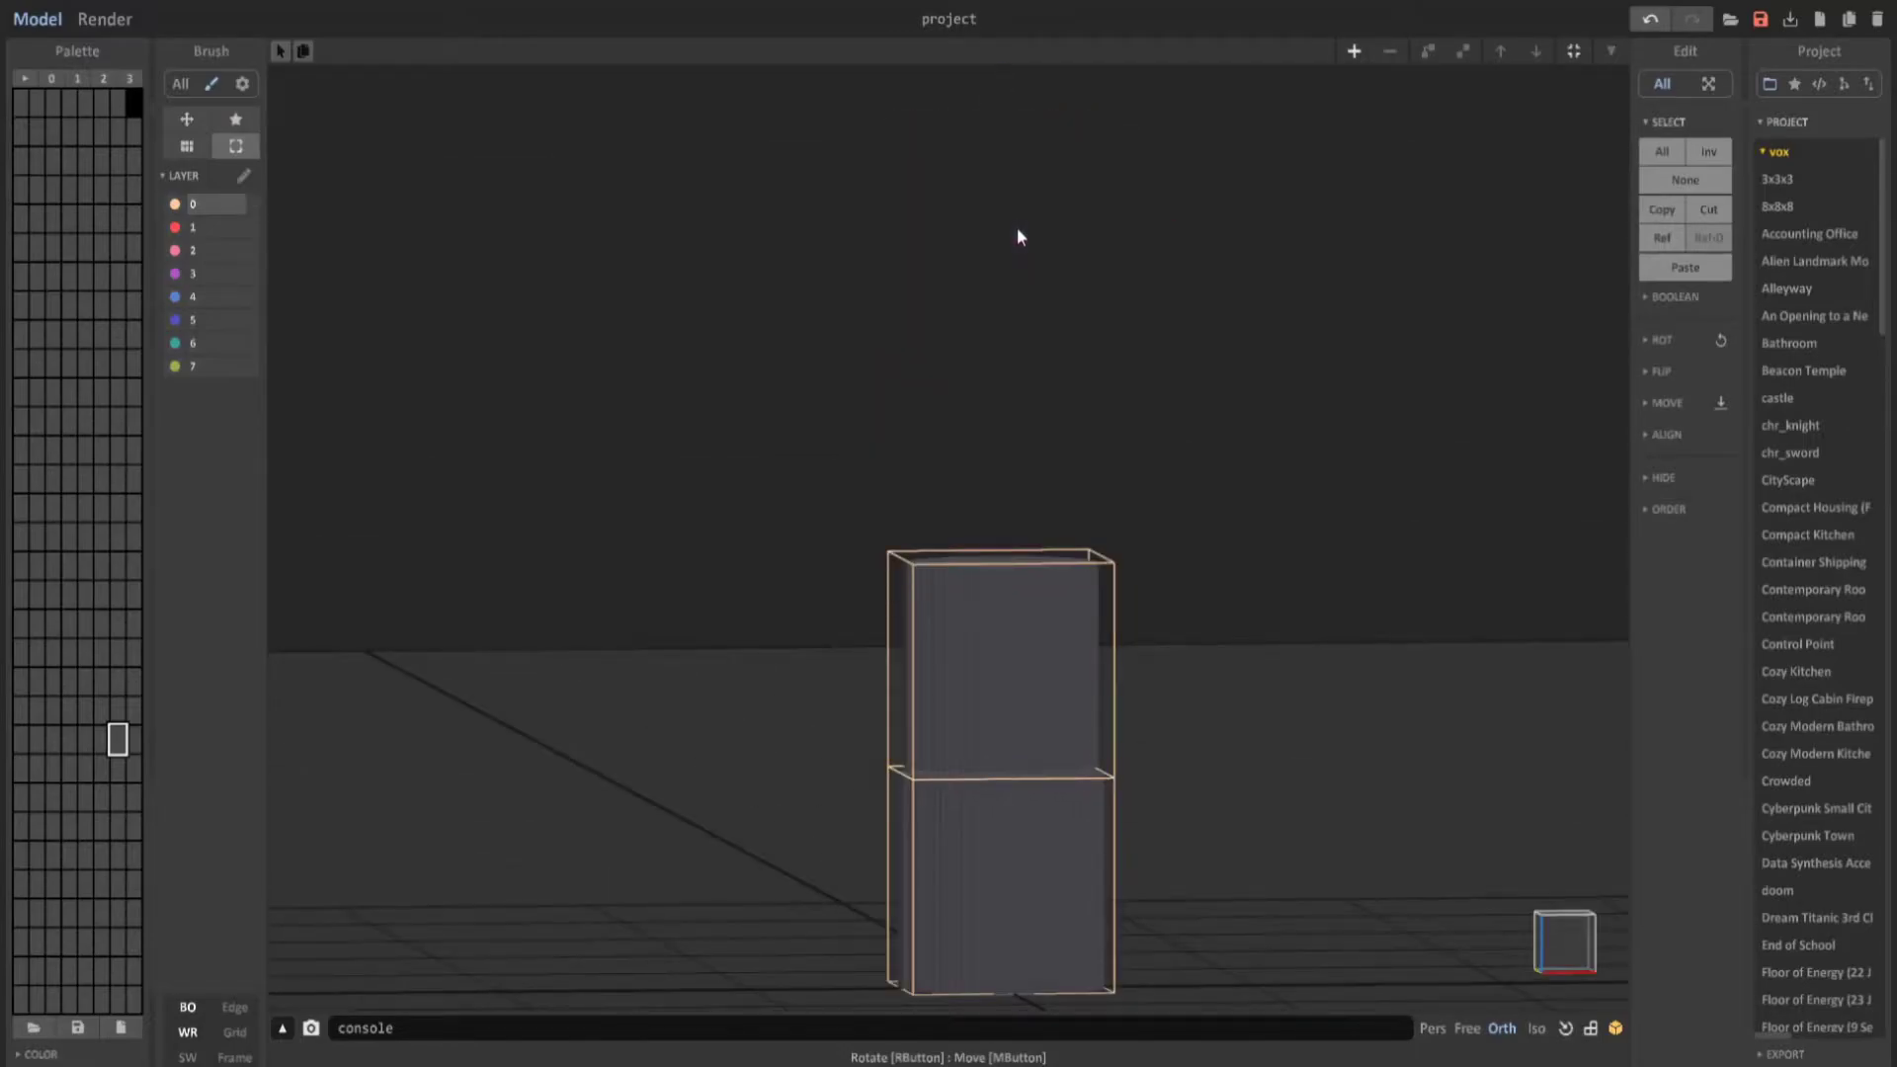
Copy the eroded second segment upward as a third segment and erode the copy once more.
click(1007, 660)
click(1545, 948)
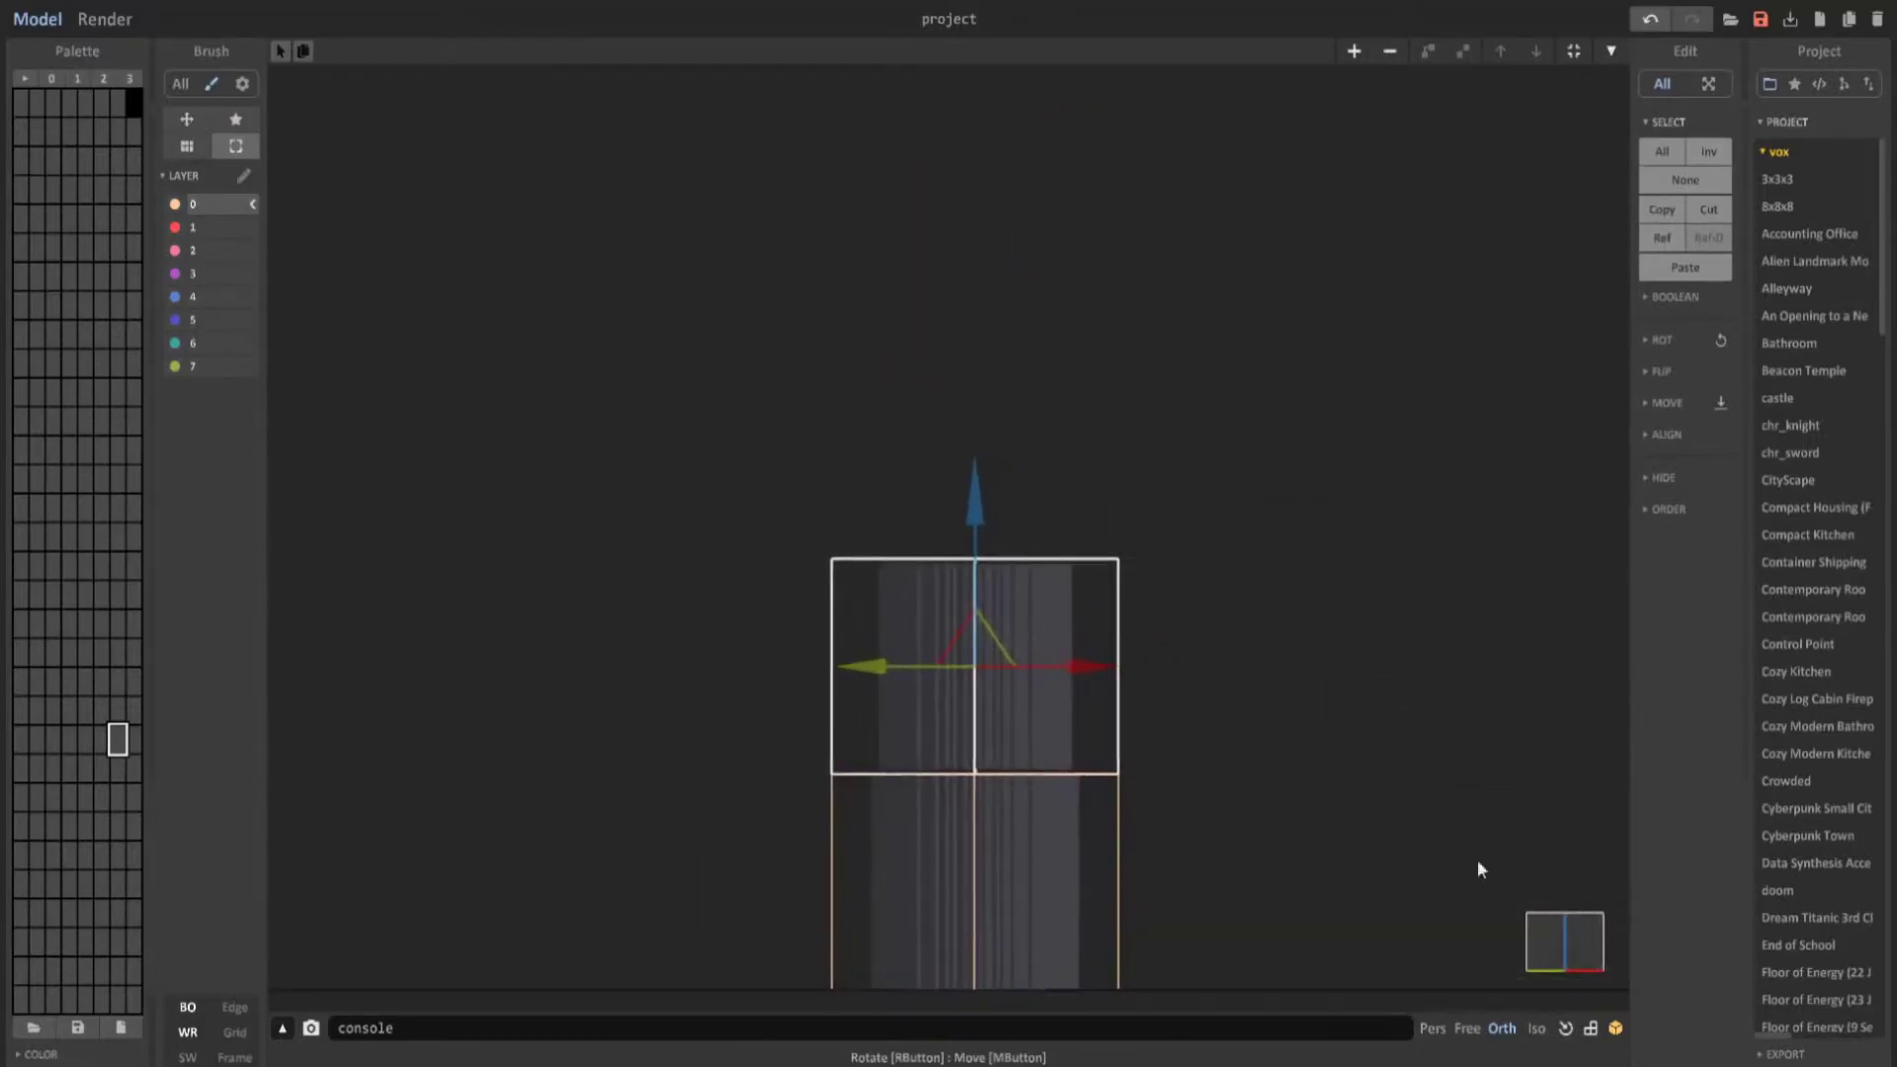
drag(933, 494, 944, 329)
right_drag(958, 490, 974, 544)
key(Tab)
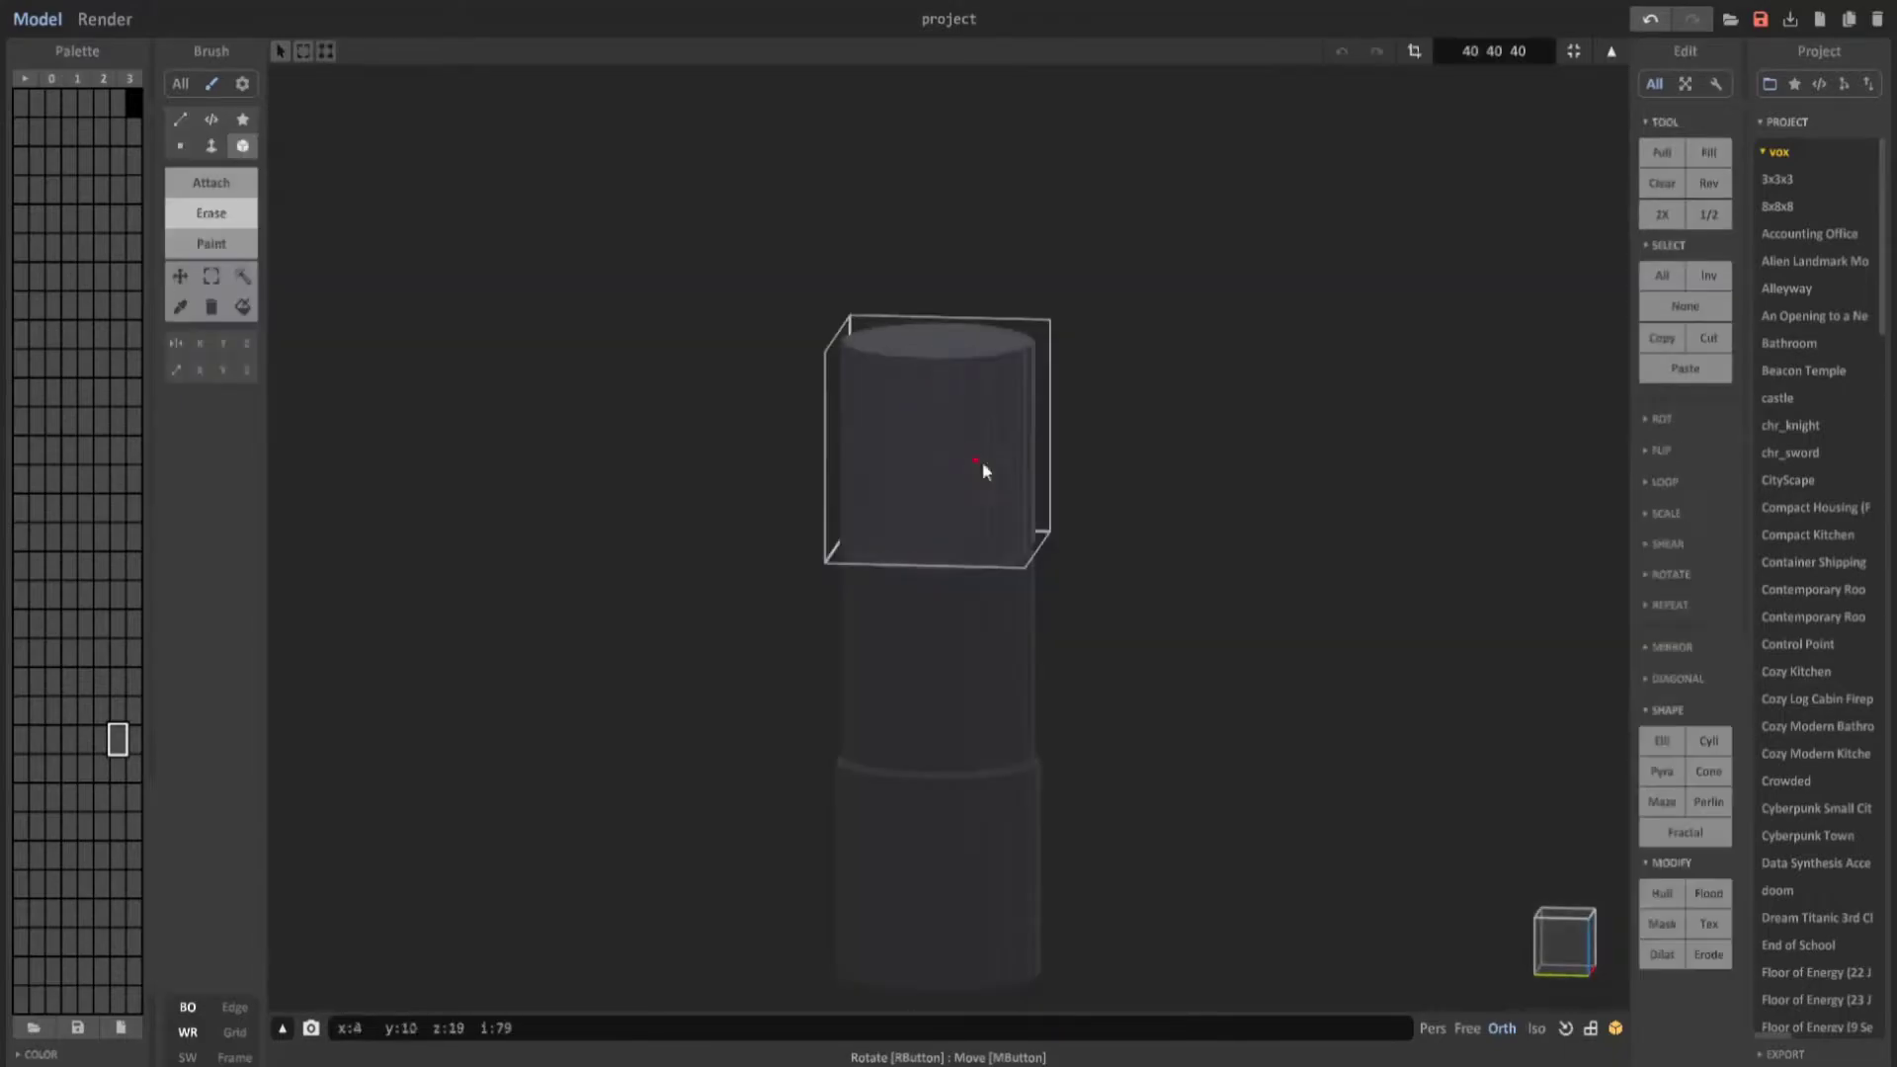
click(1706, 952)
key(Tab)
Copy the third segment upward as a fourth segment and erode the new one.
right_drag(1178, 567, 1162, 514)
ctrl+drag(927, 359, 946, 141)
right_drag(1391, 734, 1337, 832)
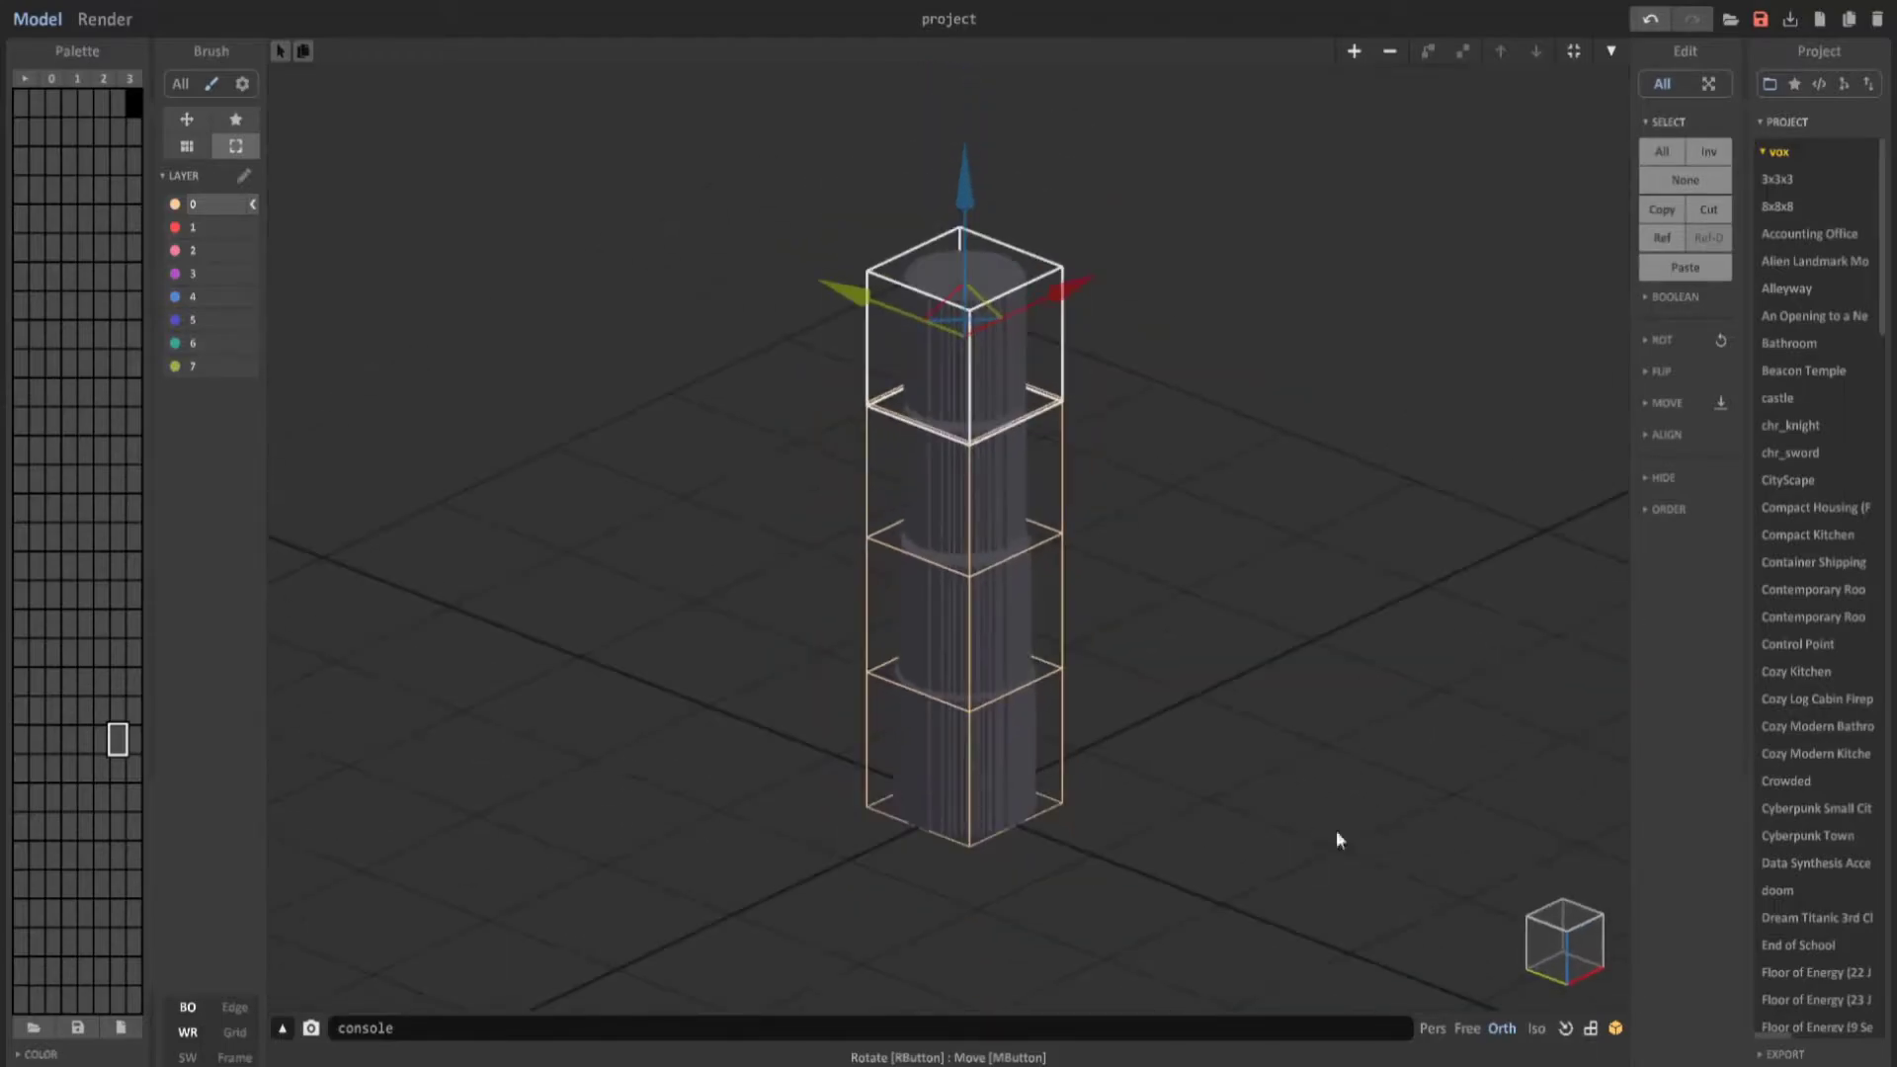
double_click(1028, 376)
mouse_move(1698, 957)
right_down()
mouse_move(1353, 885)
mouse_move(1144, 621)
right_up()
key(Tab)
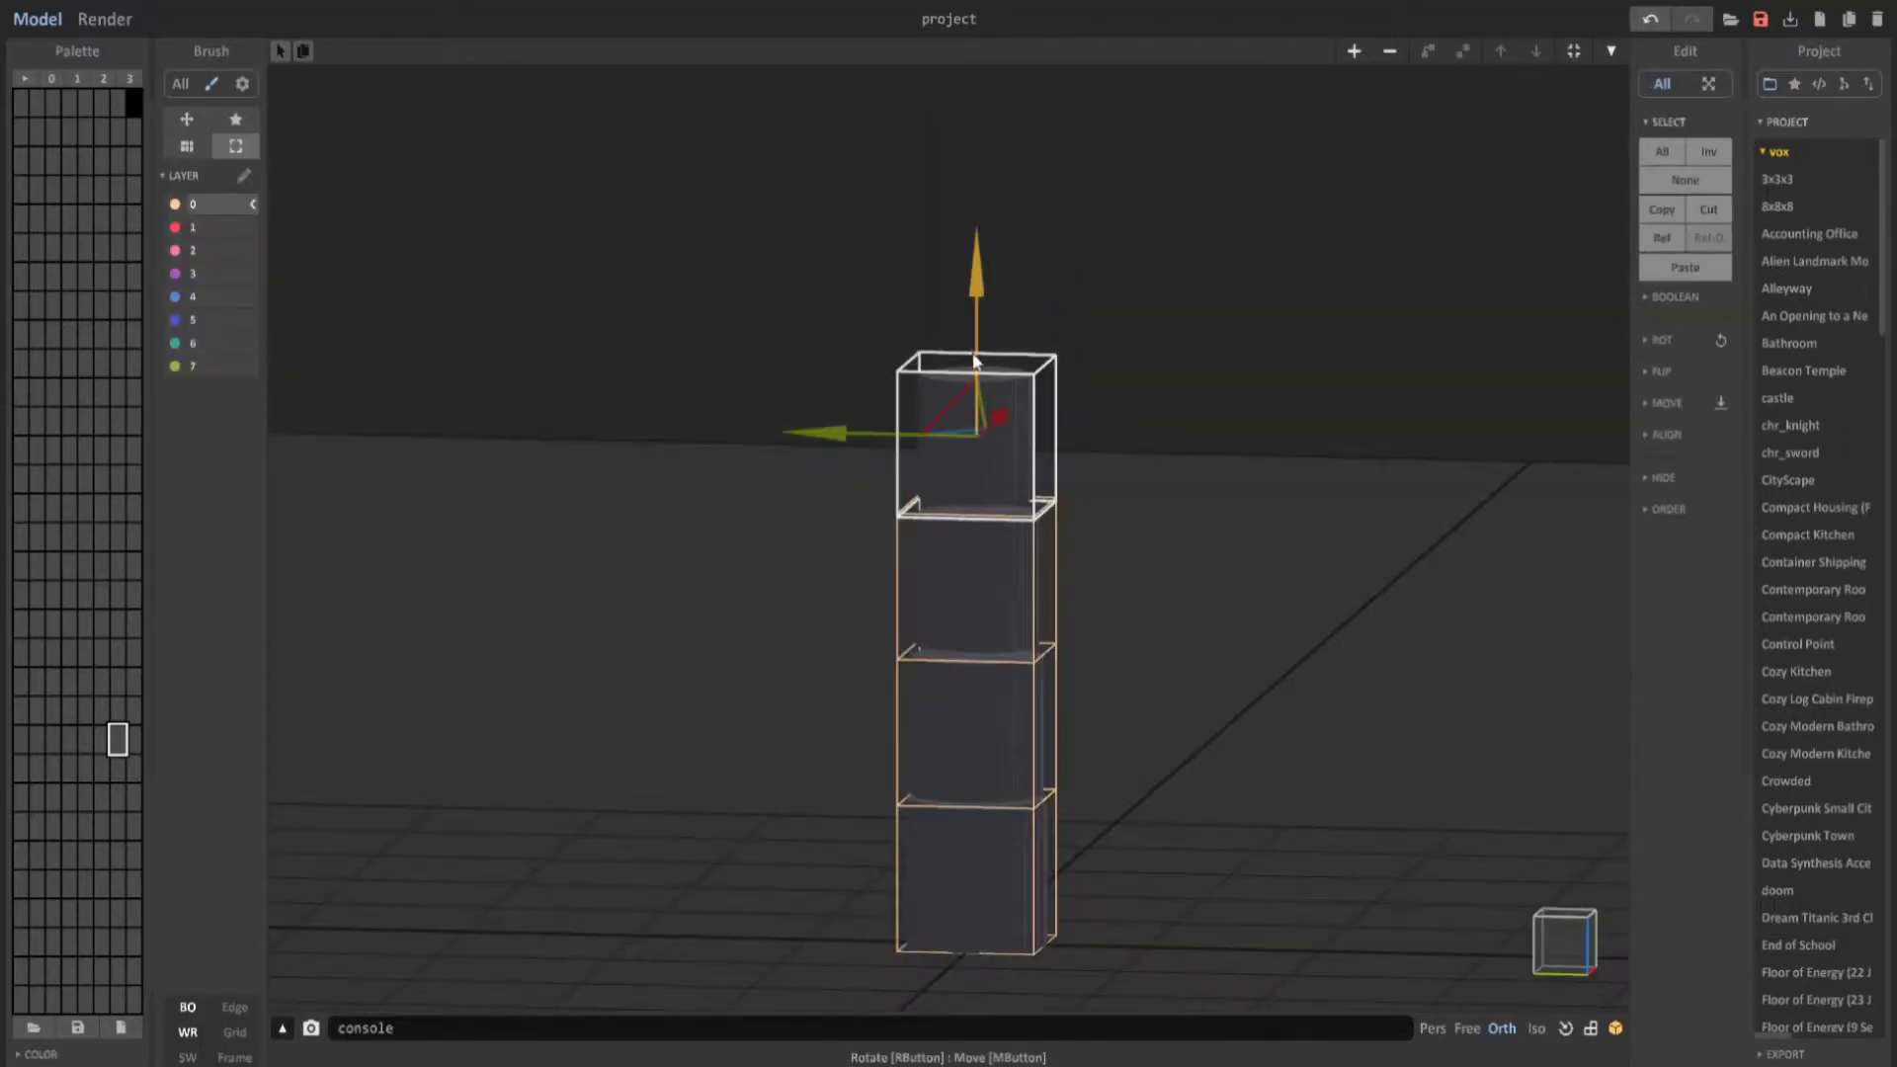
Copy the fourth segment upward as a fifth segment and erode it to narrow the column further.
drag(974, 361, 974, 222)
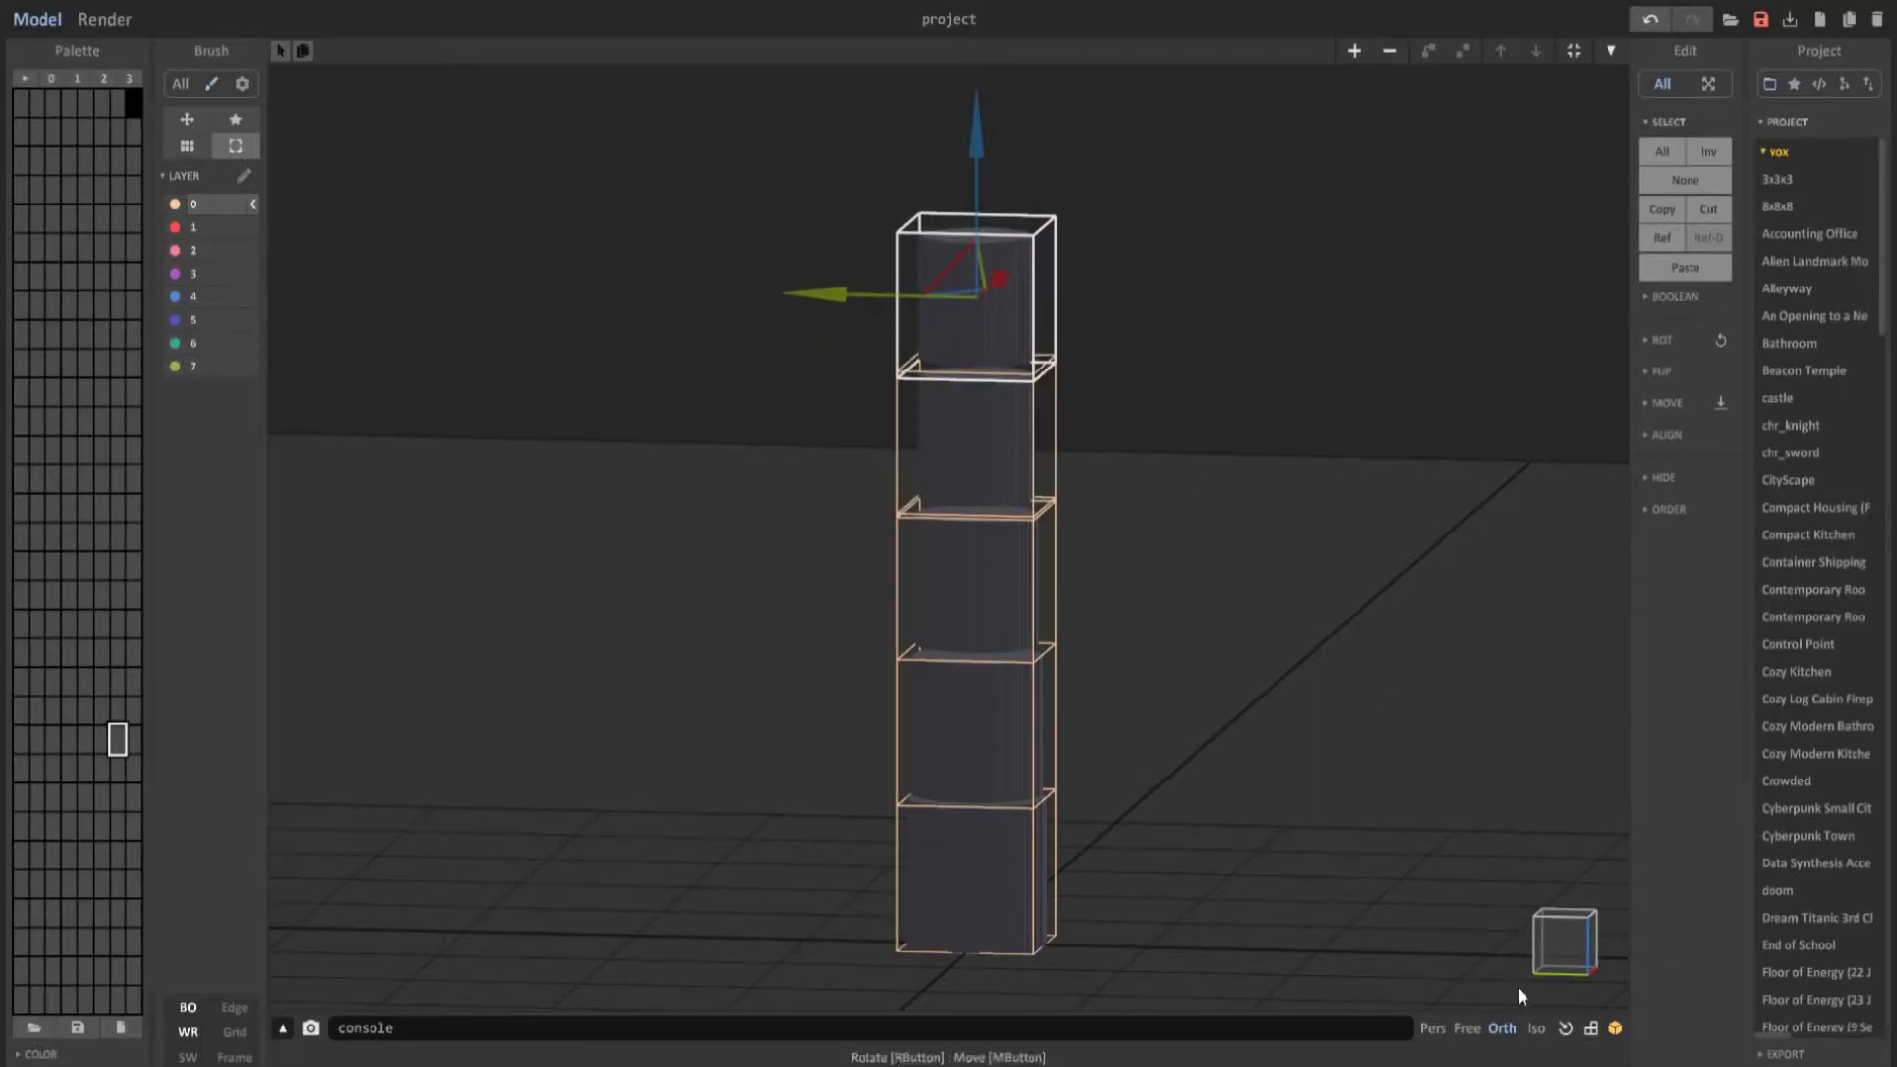
double_click(1012, 304)
click(1697, 930)
key(Tab)
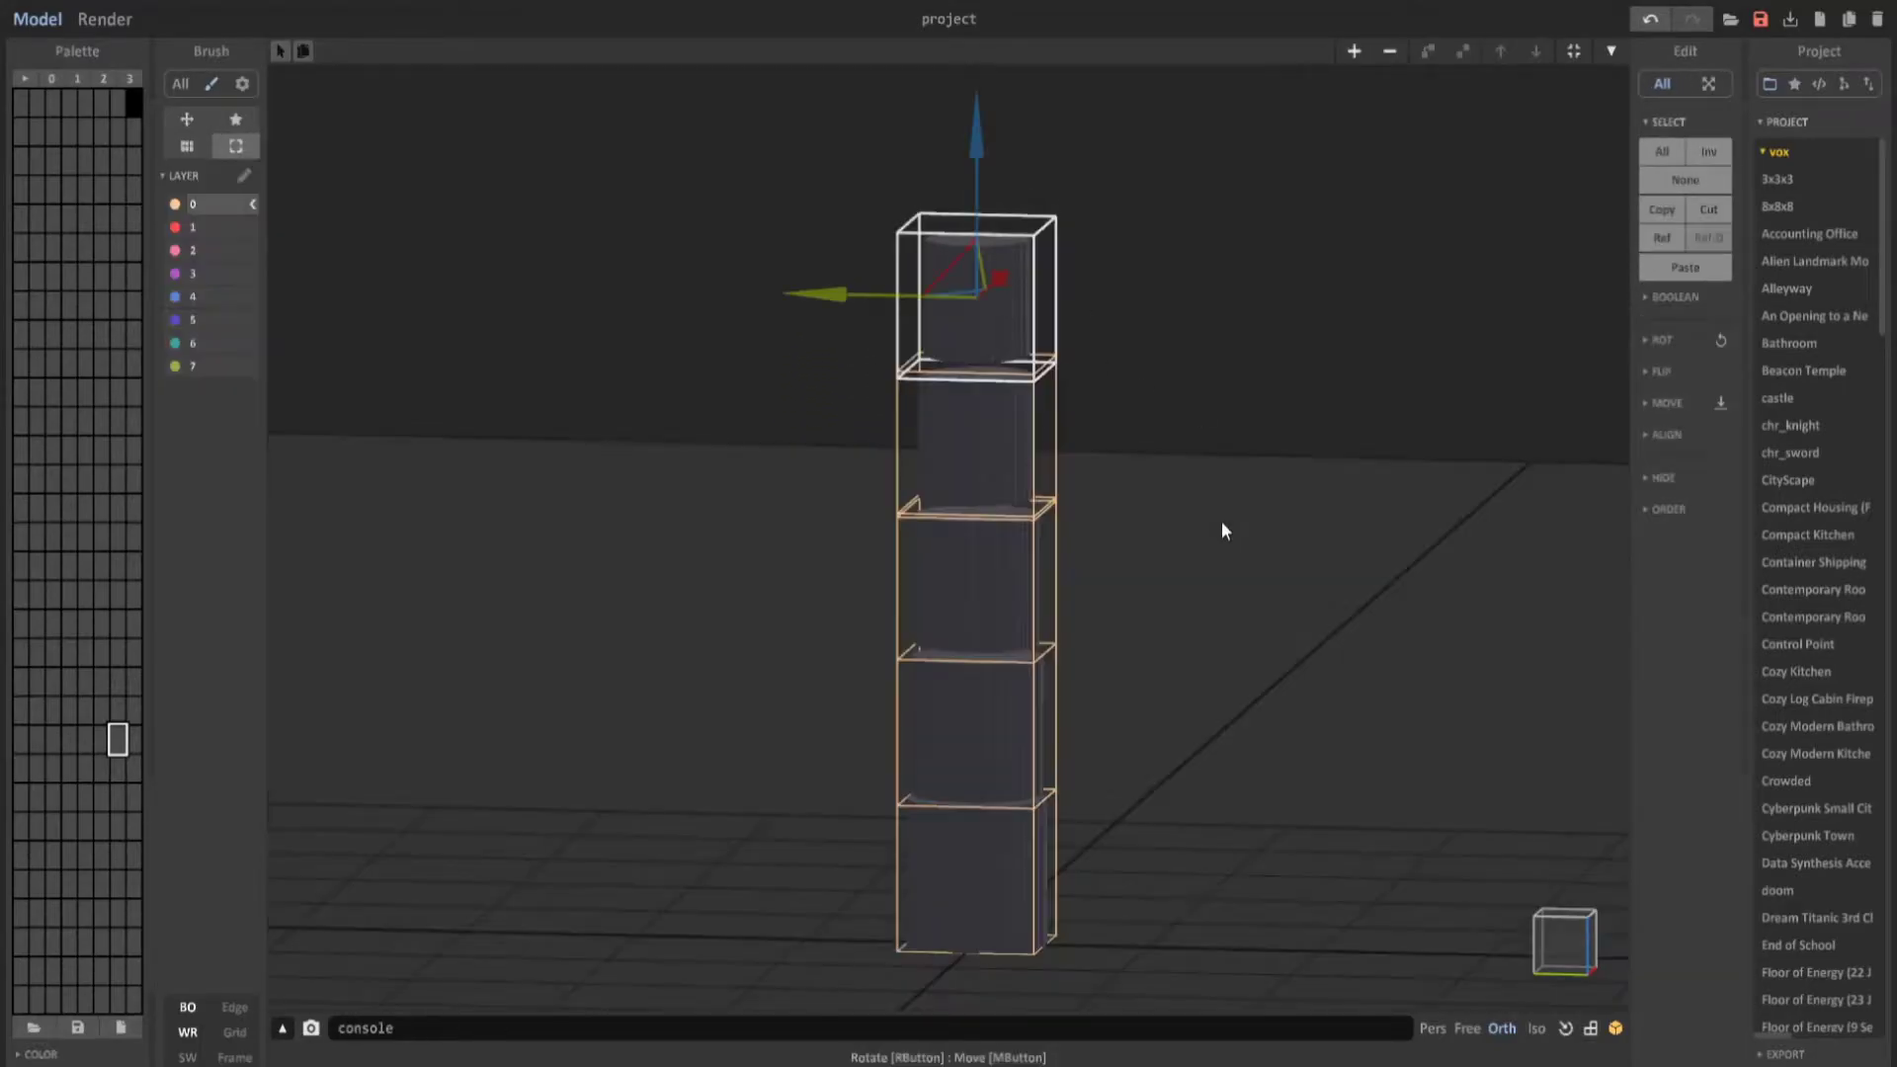
Fit the bounding volumes of the segments above the base tightly to their eroded cylinders.
middle_drag(1152, 474, 1060, 625)
scroll(1060, 624, up, 3)
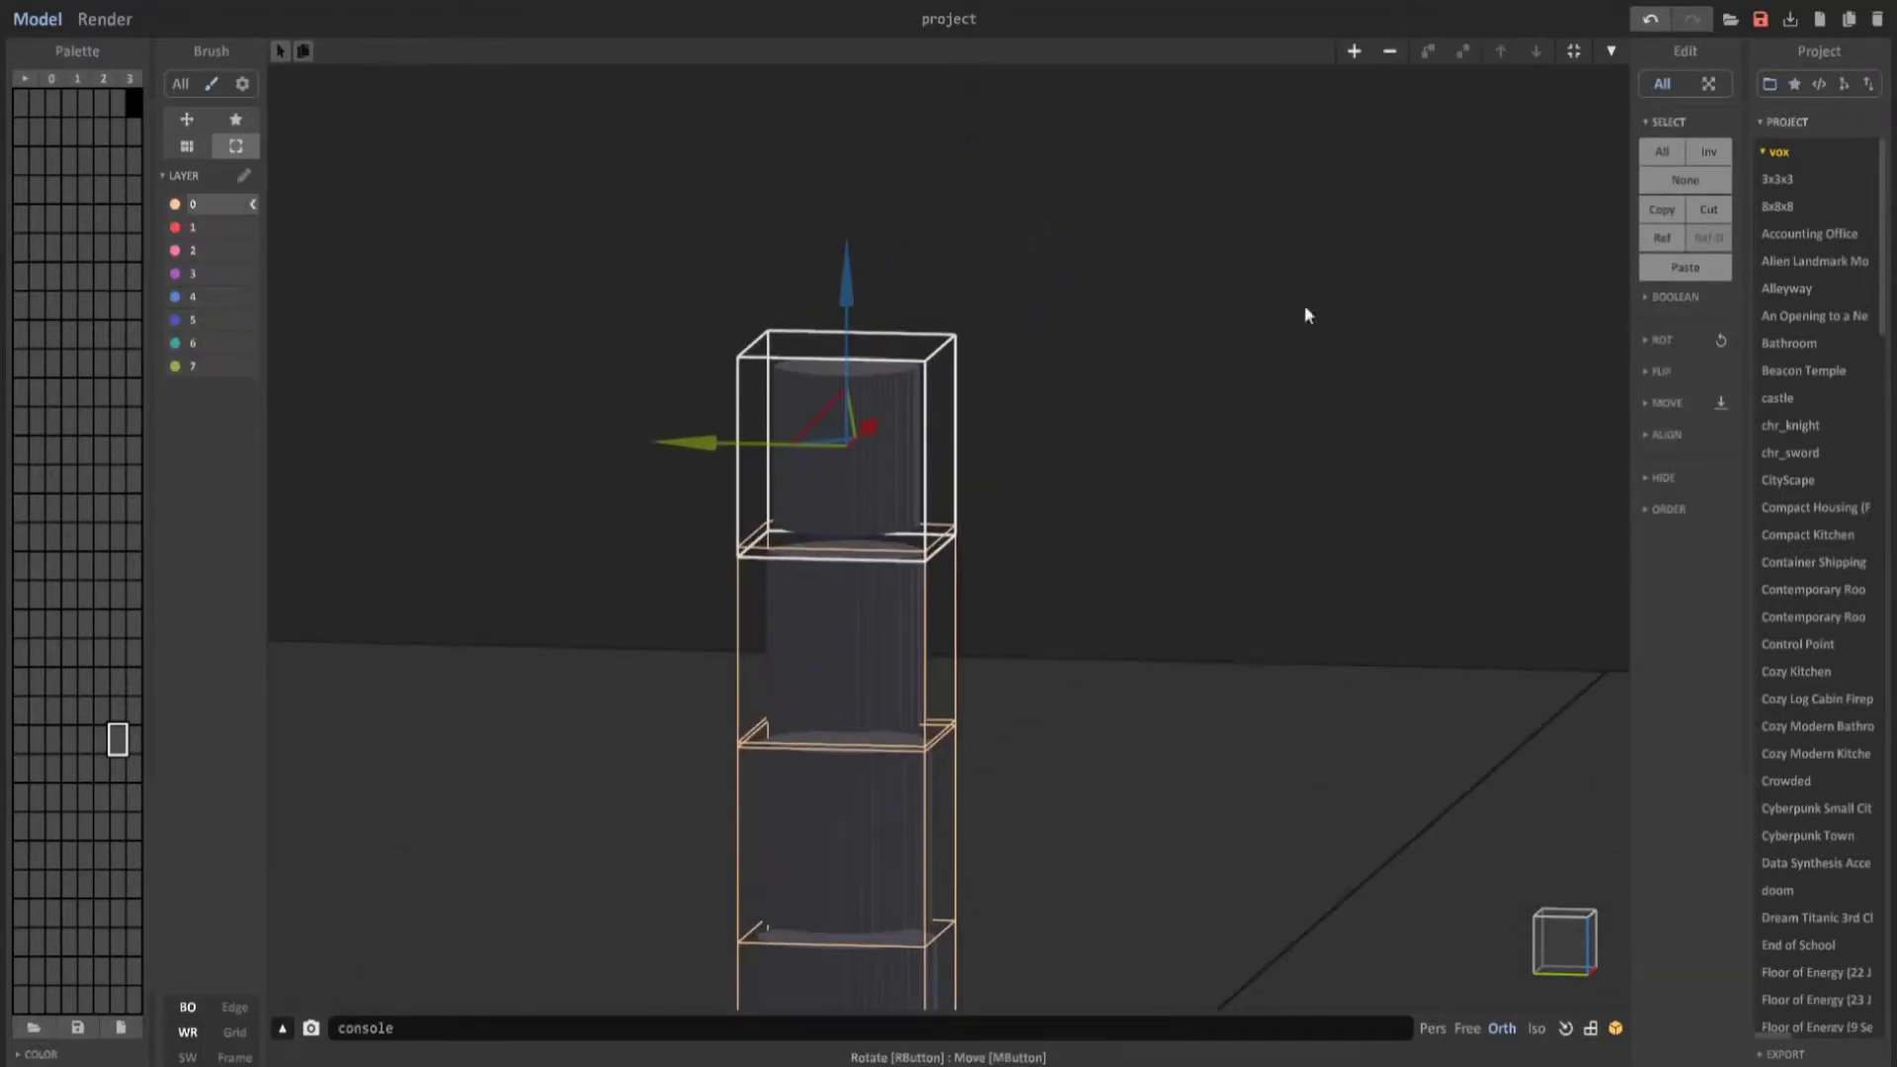
double_click(871, 654)
click(1572, 53)
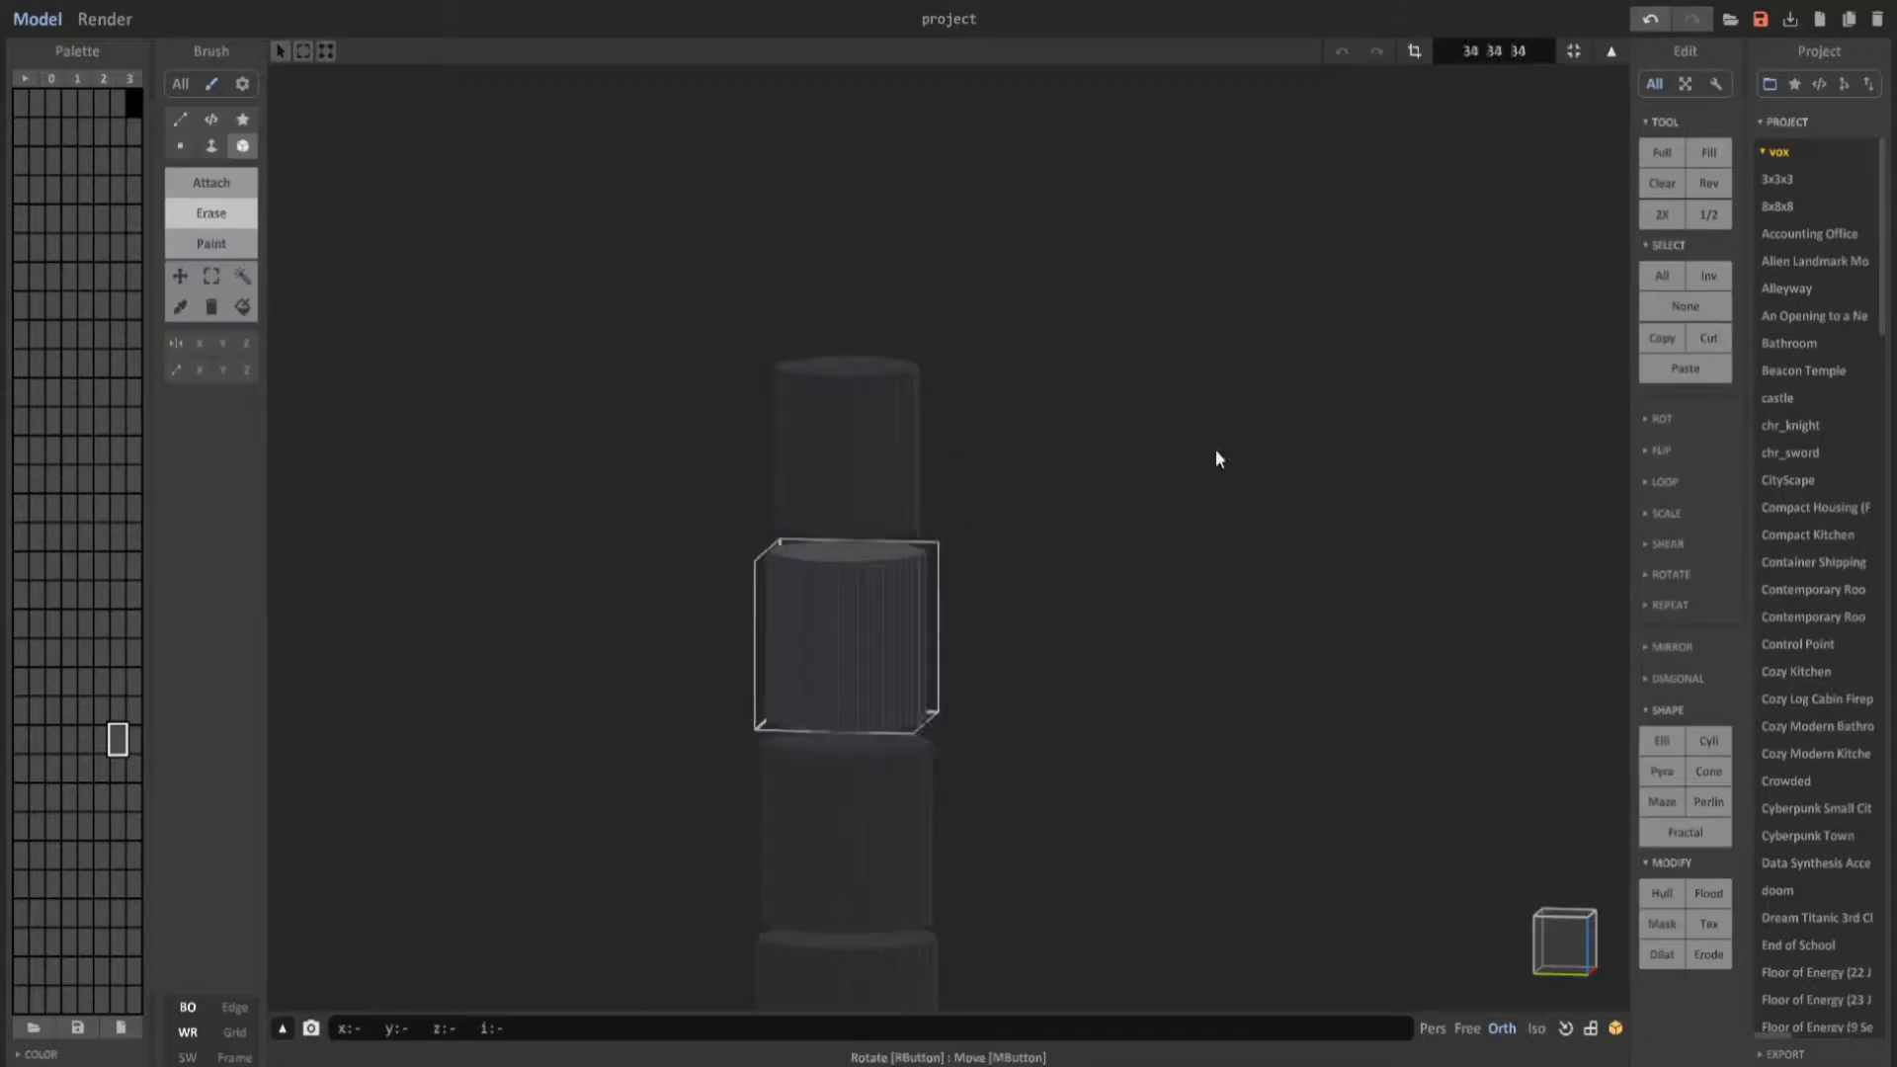
key(Tab)
click(910, 820)
click(1573, 51)
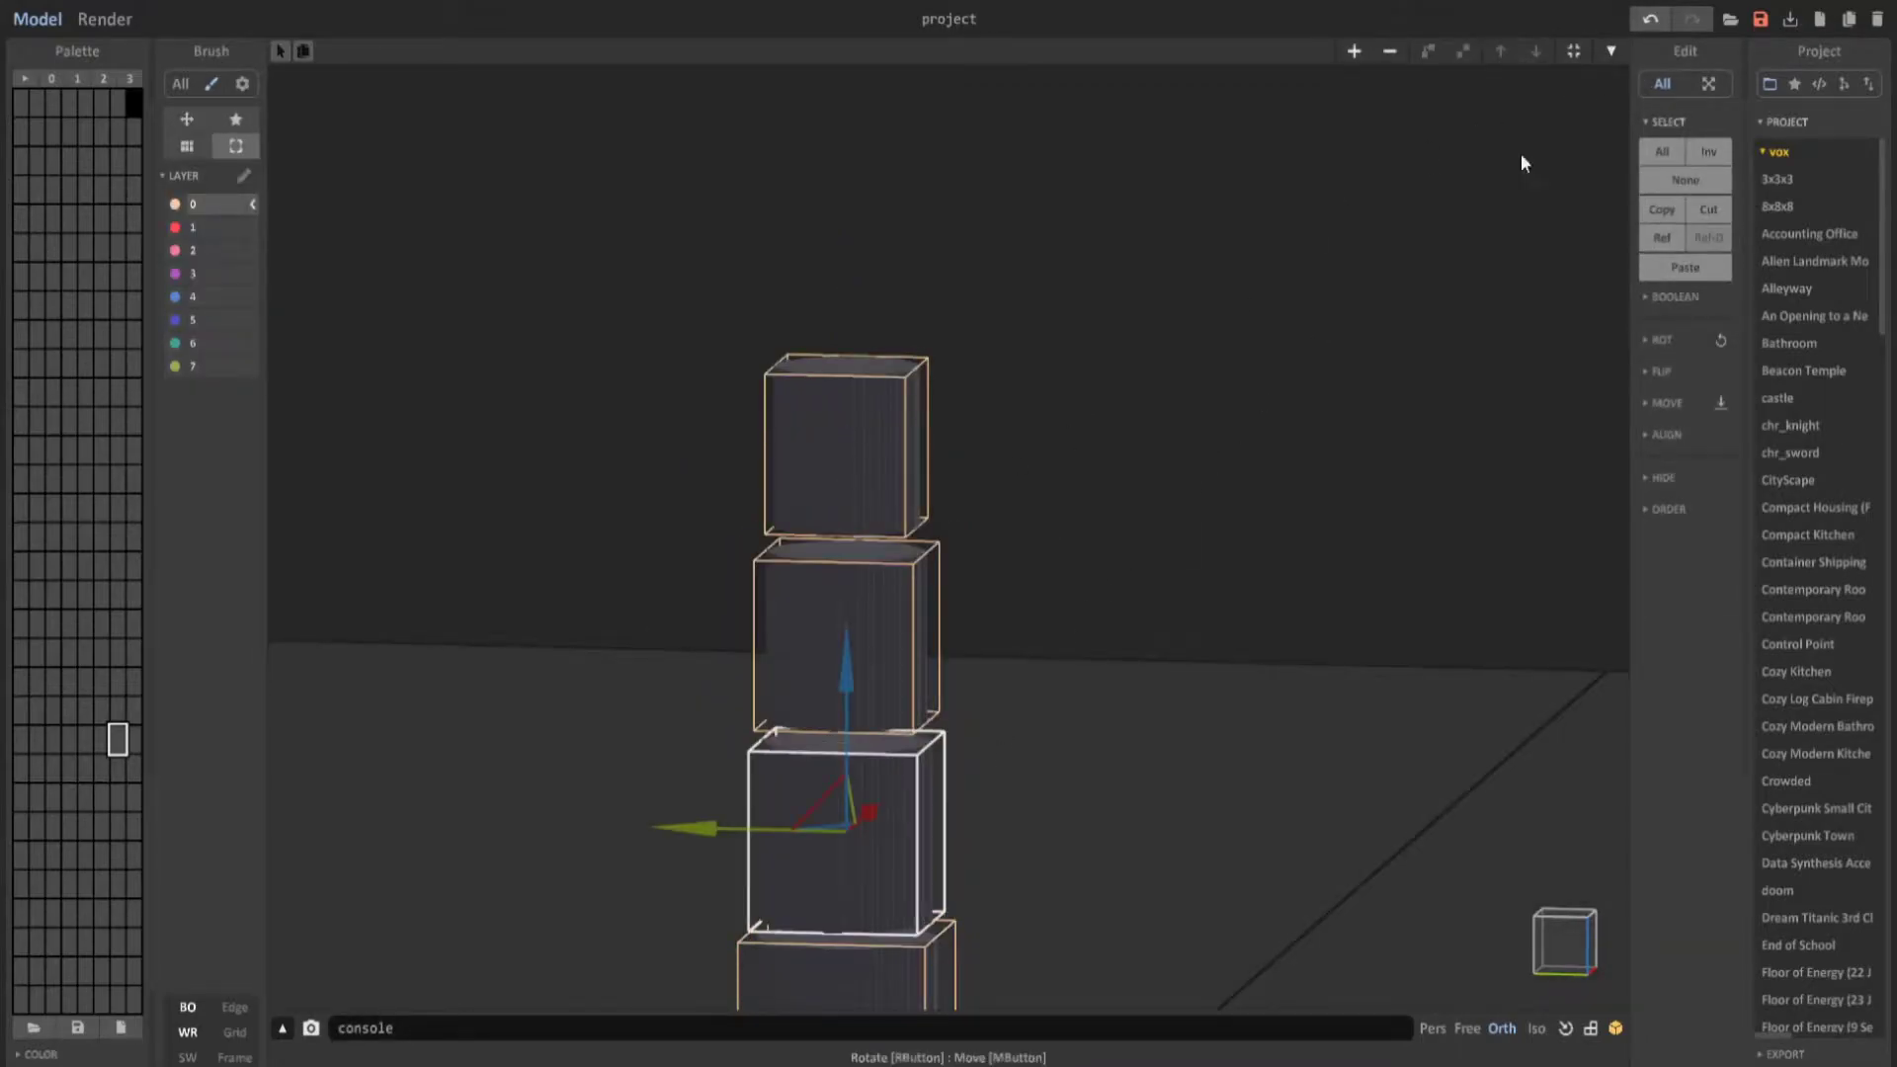
middle_drag(949, 864, 1089, 525)
double_click(993, 708)
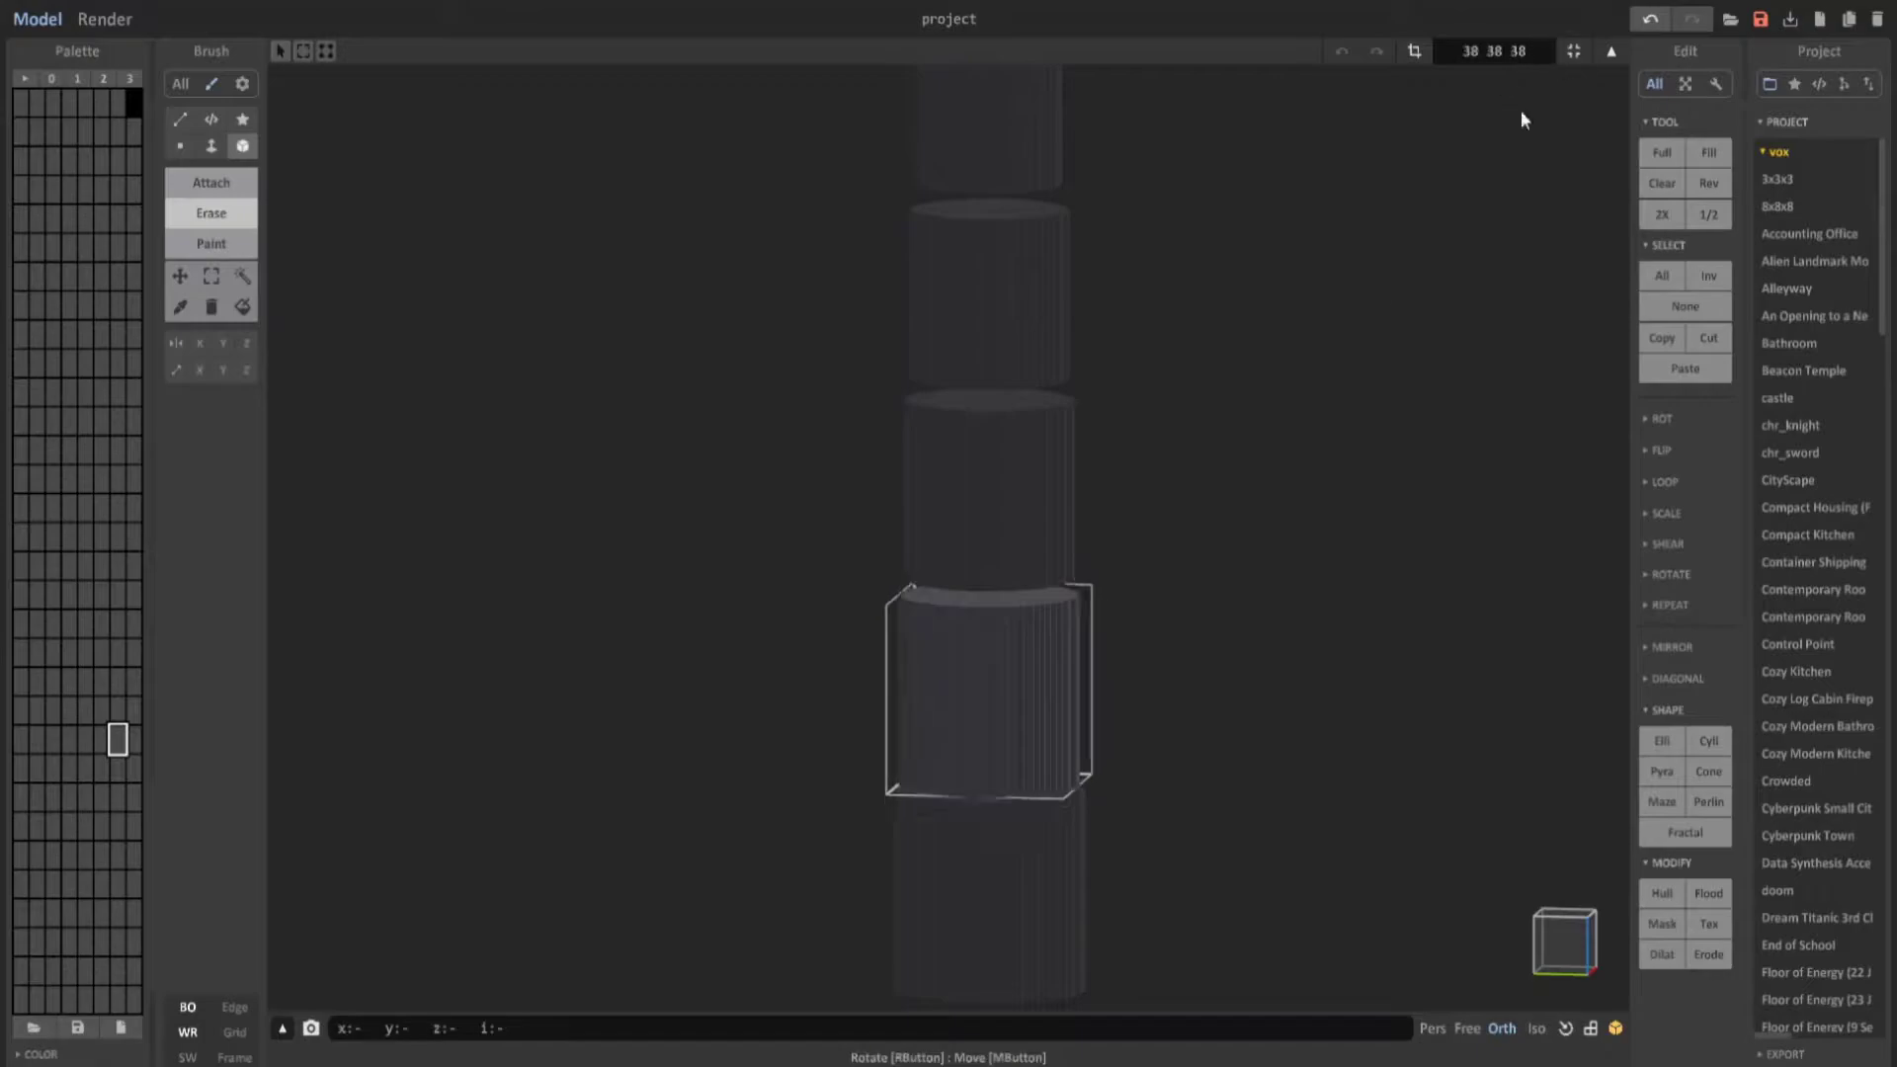
key(Tab)
Move the segments vertically to close the gaps so that they sit directly on each other.
click(1563, 937)
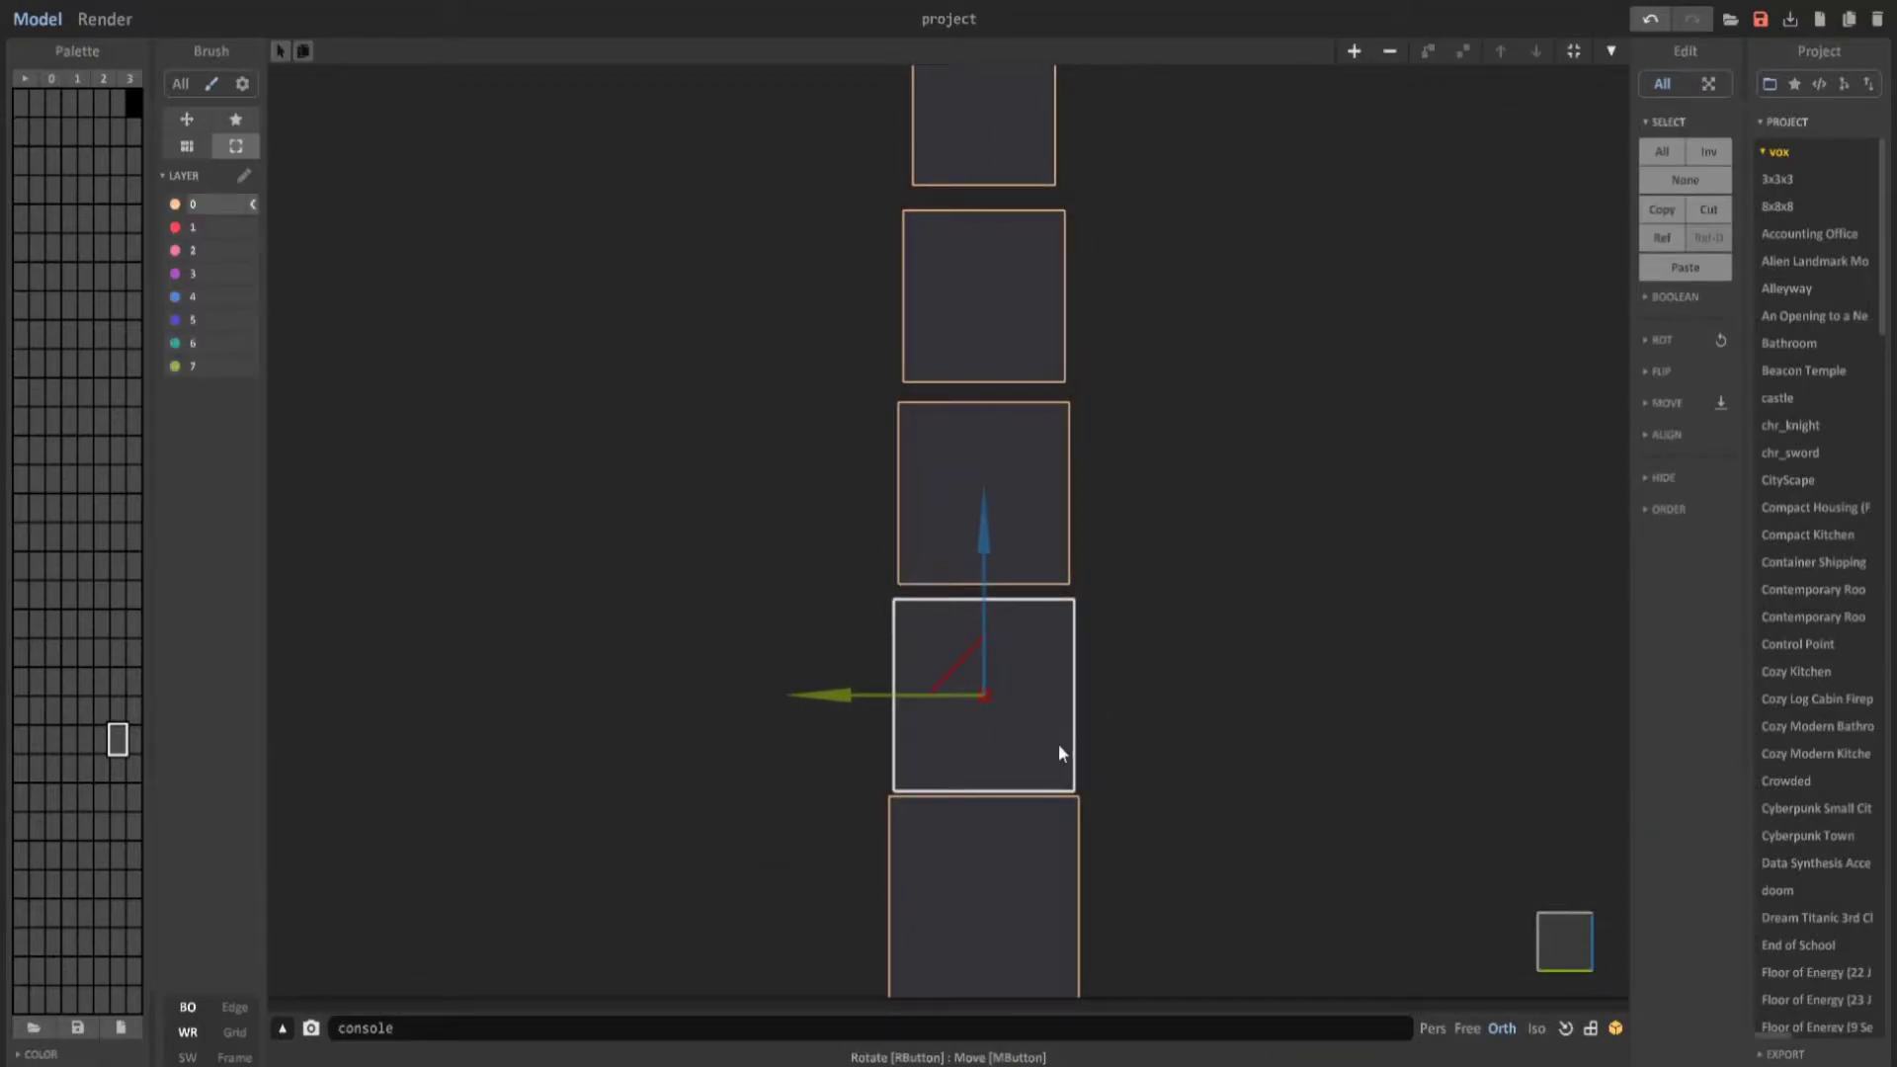
drag(1003, 578, 1028, 136)
right_drag(1028, 135, 1030, 497)
click(1087, 384)
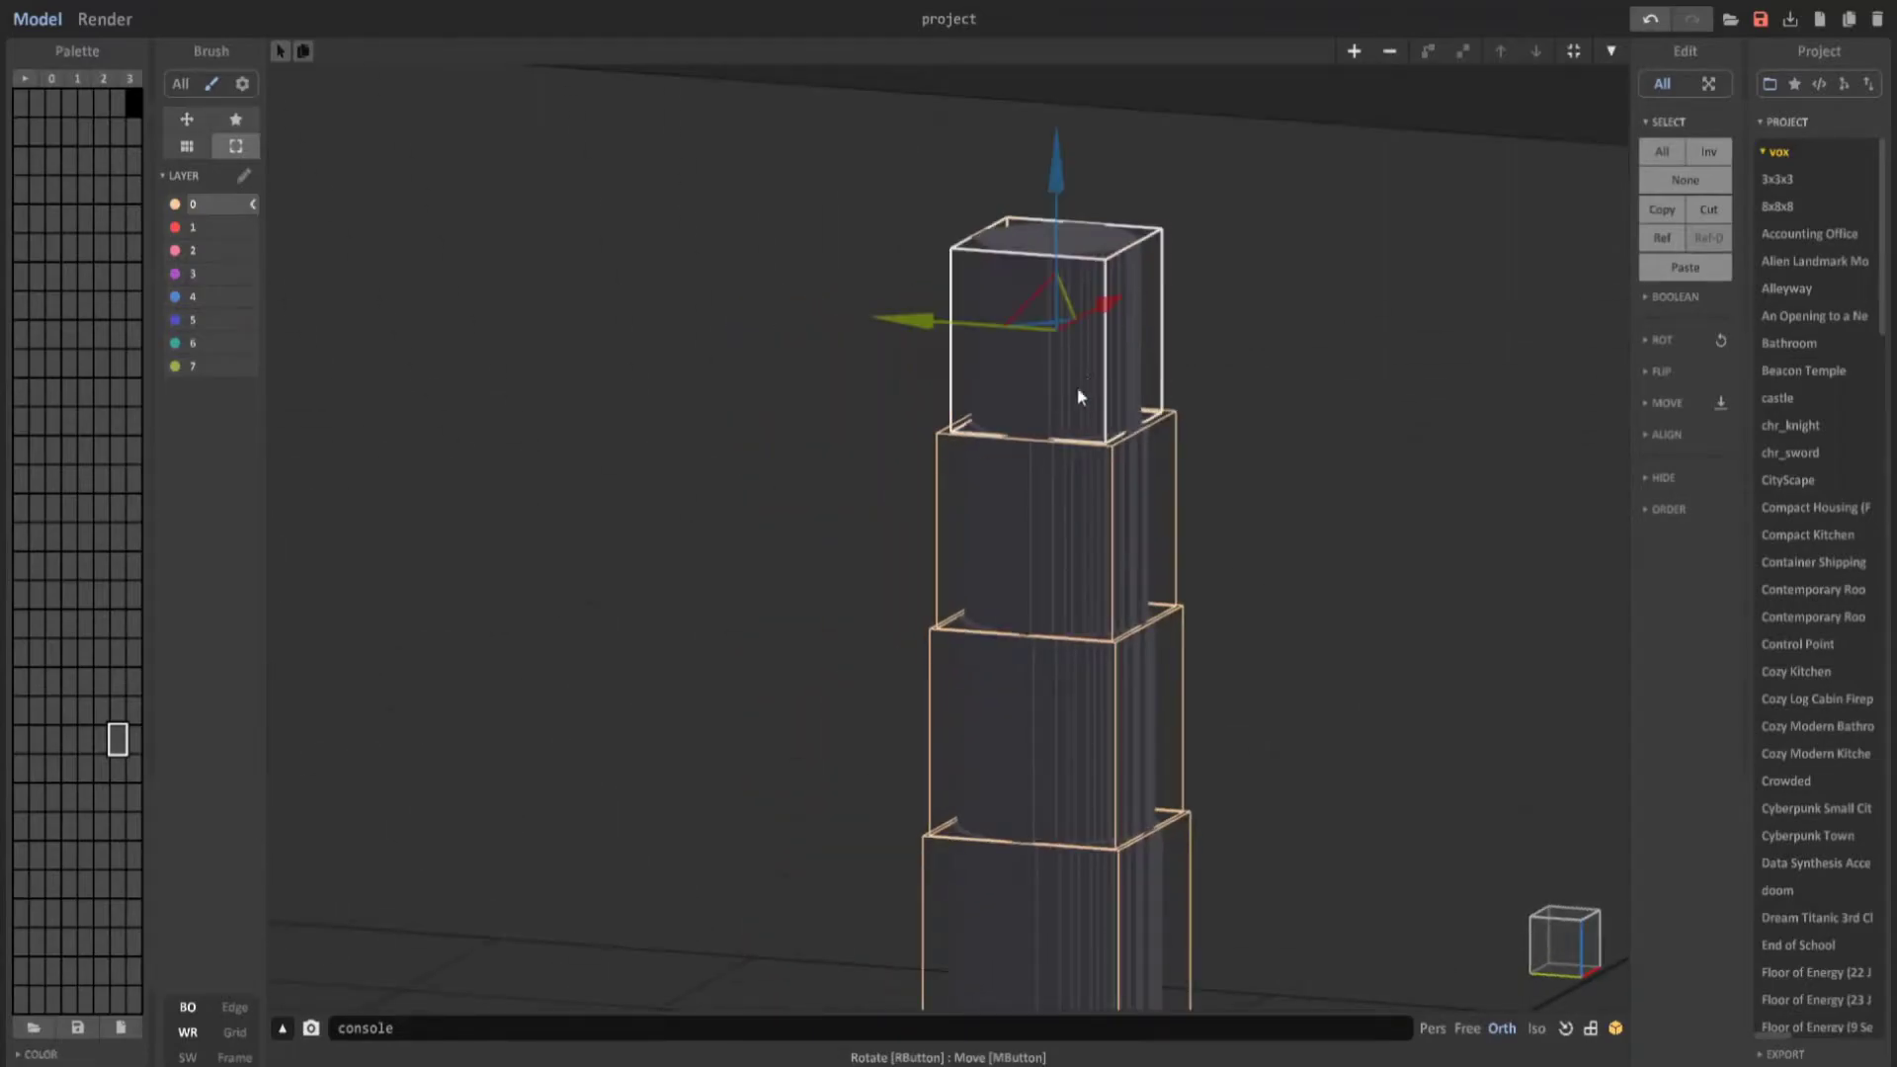
Copy the top segment upward, turn the copy into a cone tip, and preview the tower in the render view.
middle_drag(1077, 387, 903, 614)
drag(909, 355, 928, 249)
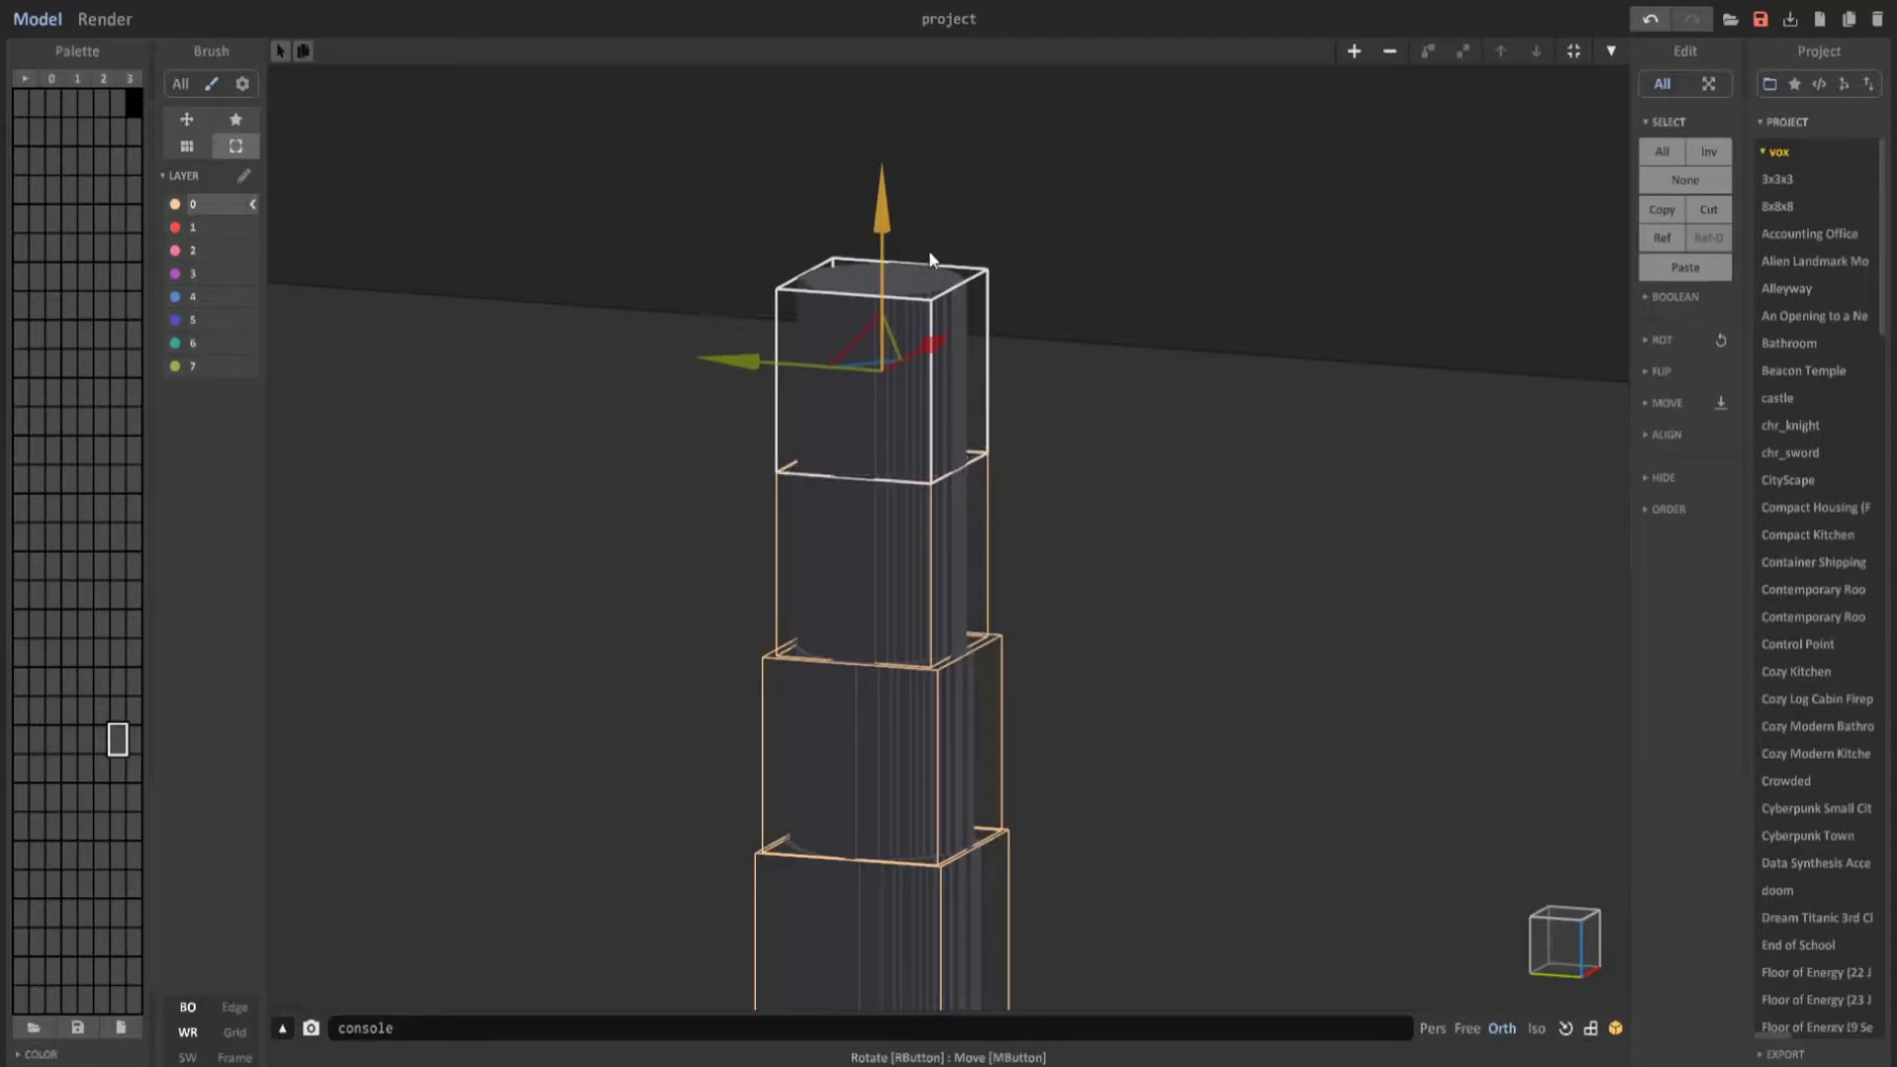
double_click(897, 412)
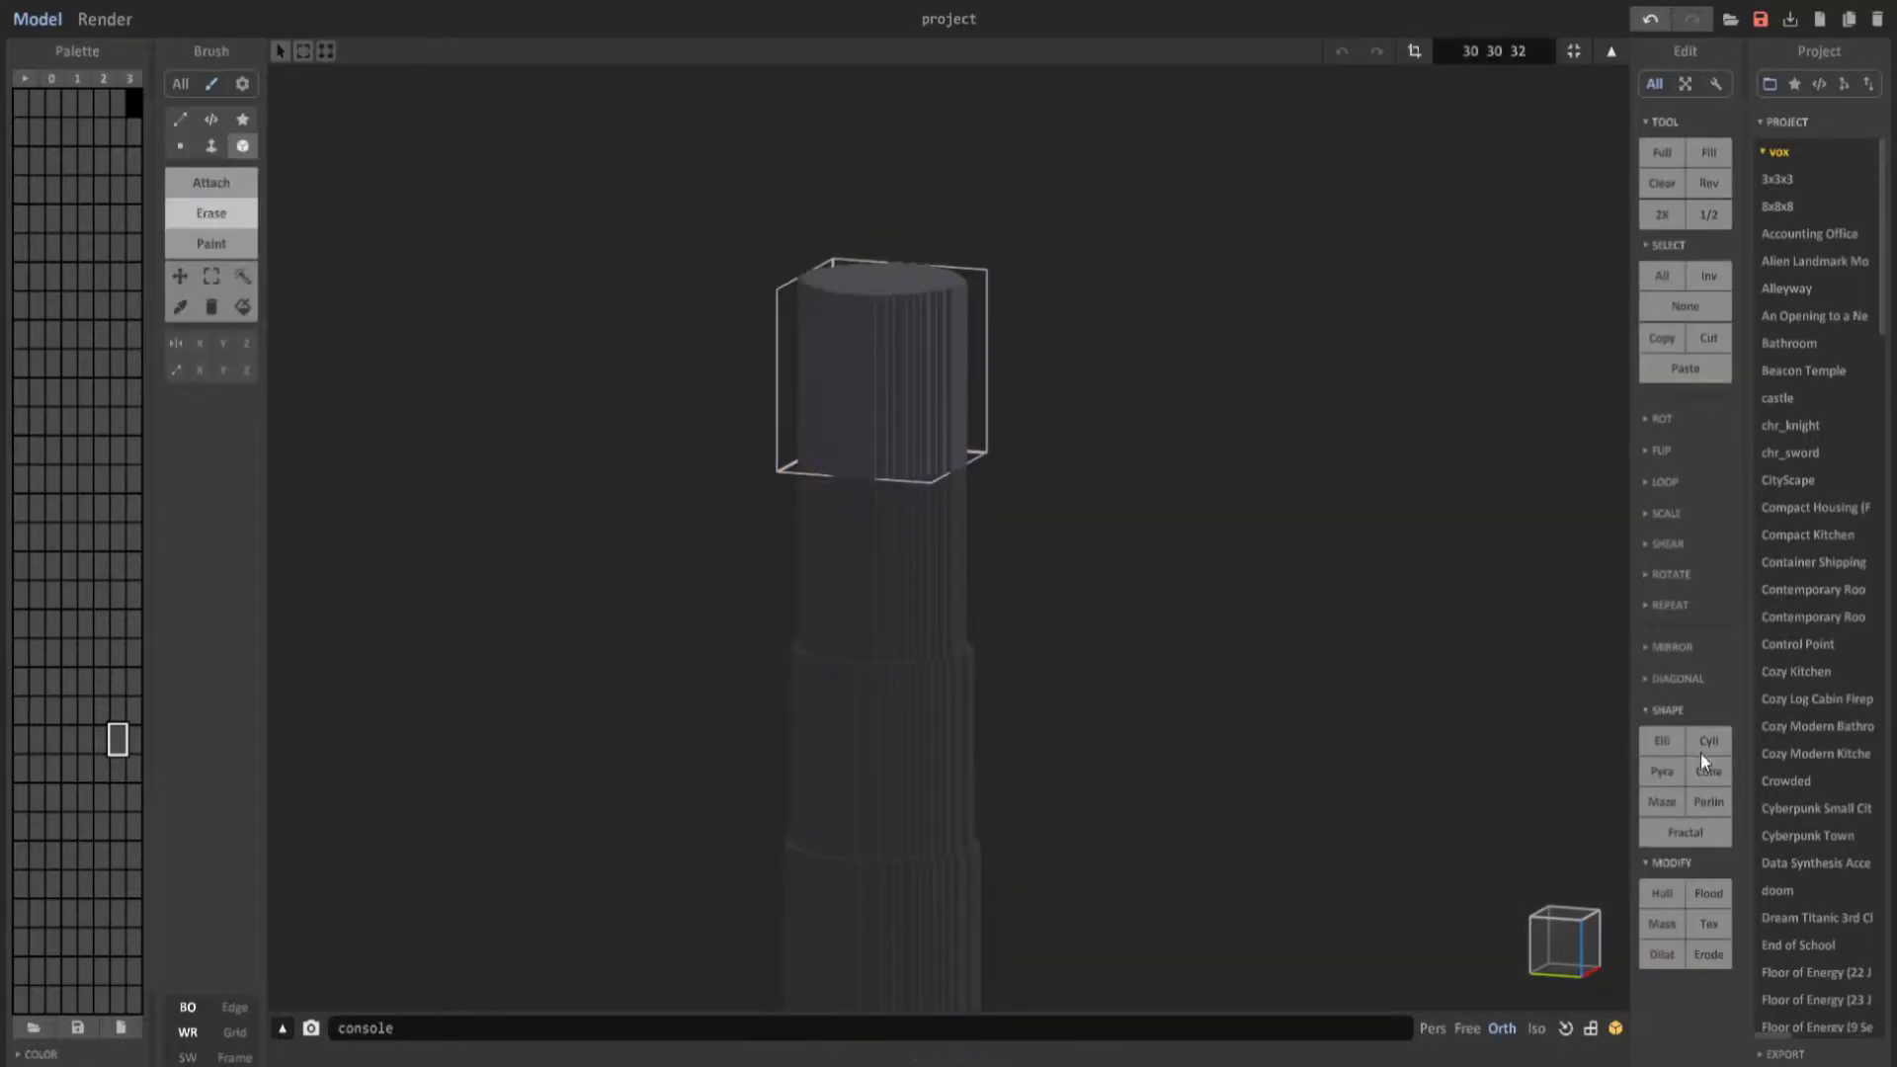
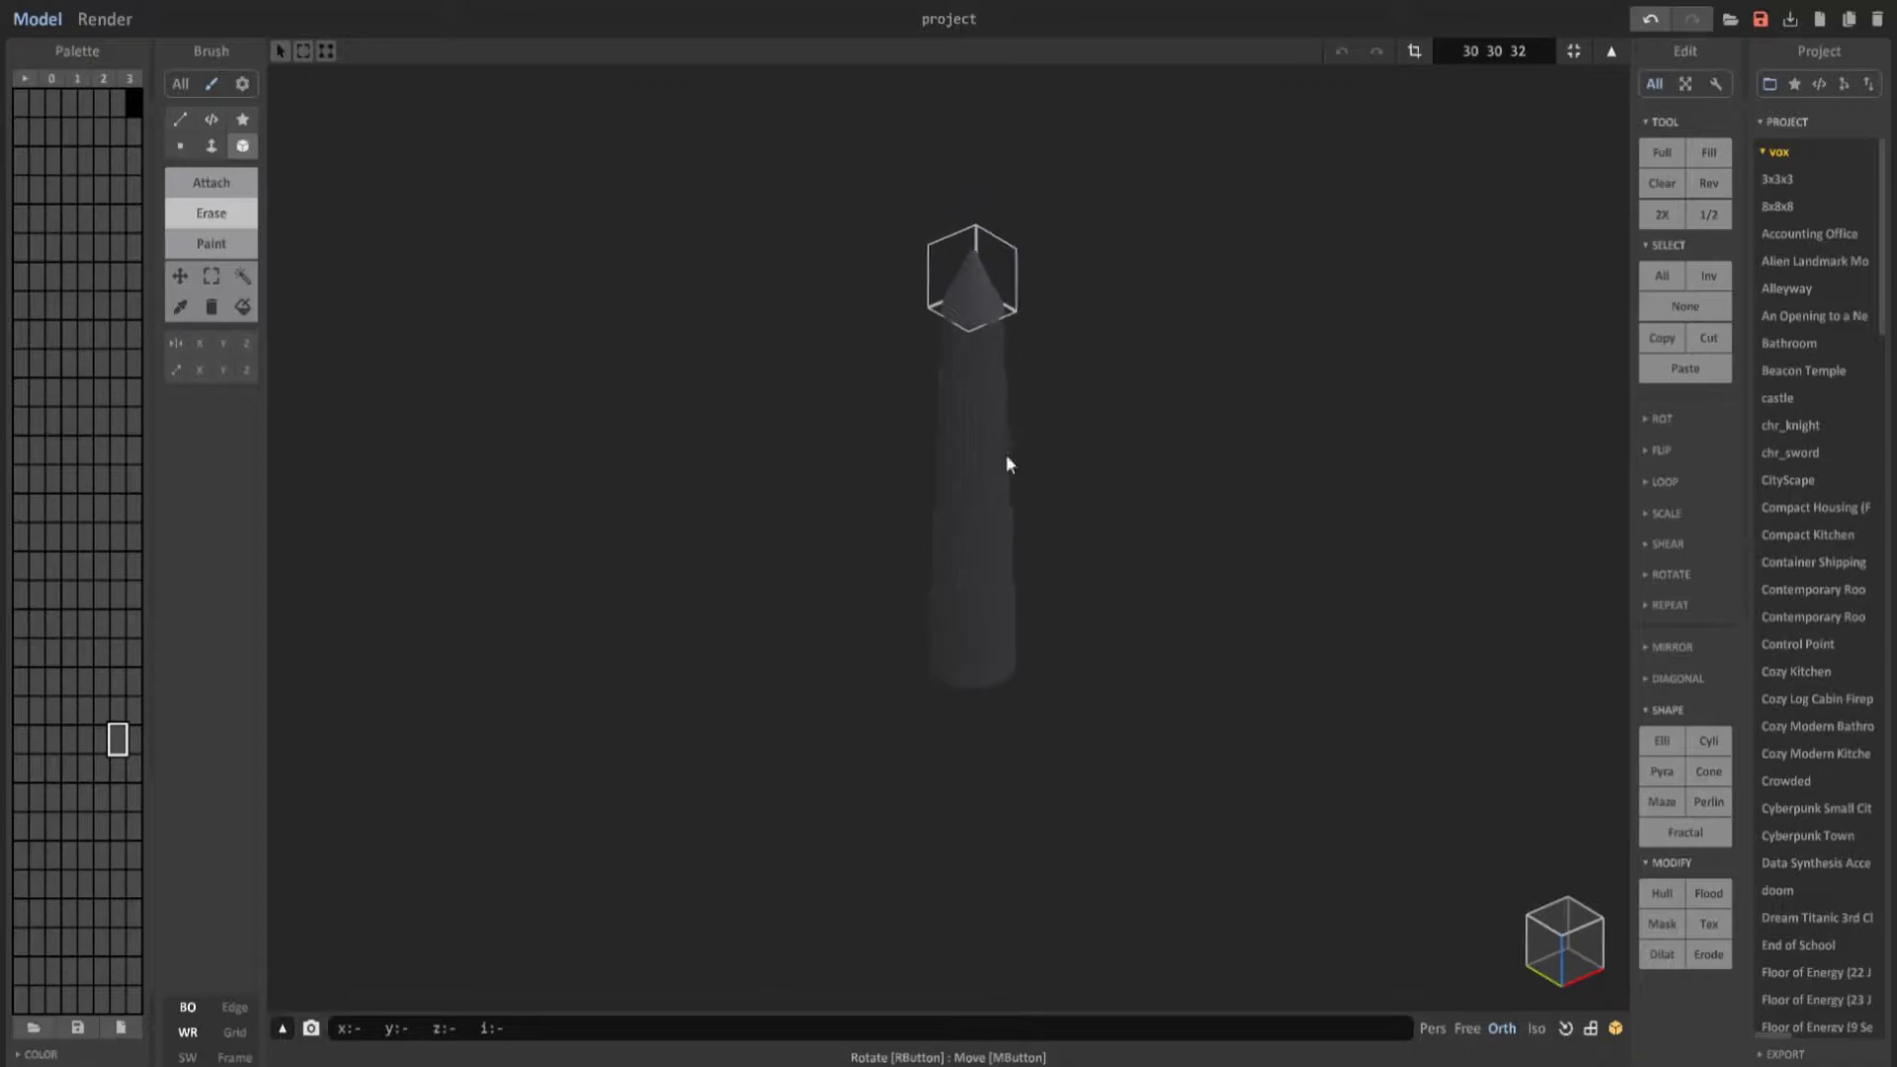
click(104, 19)
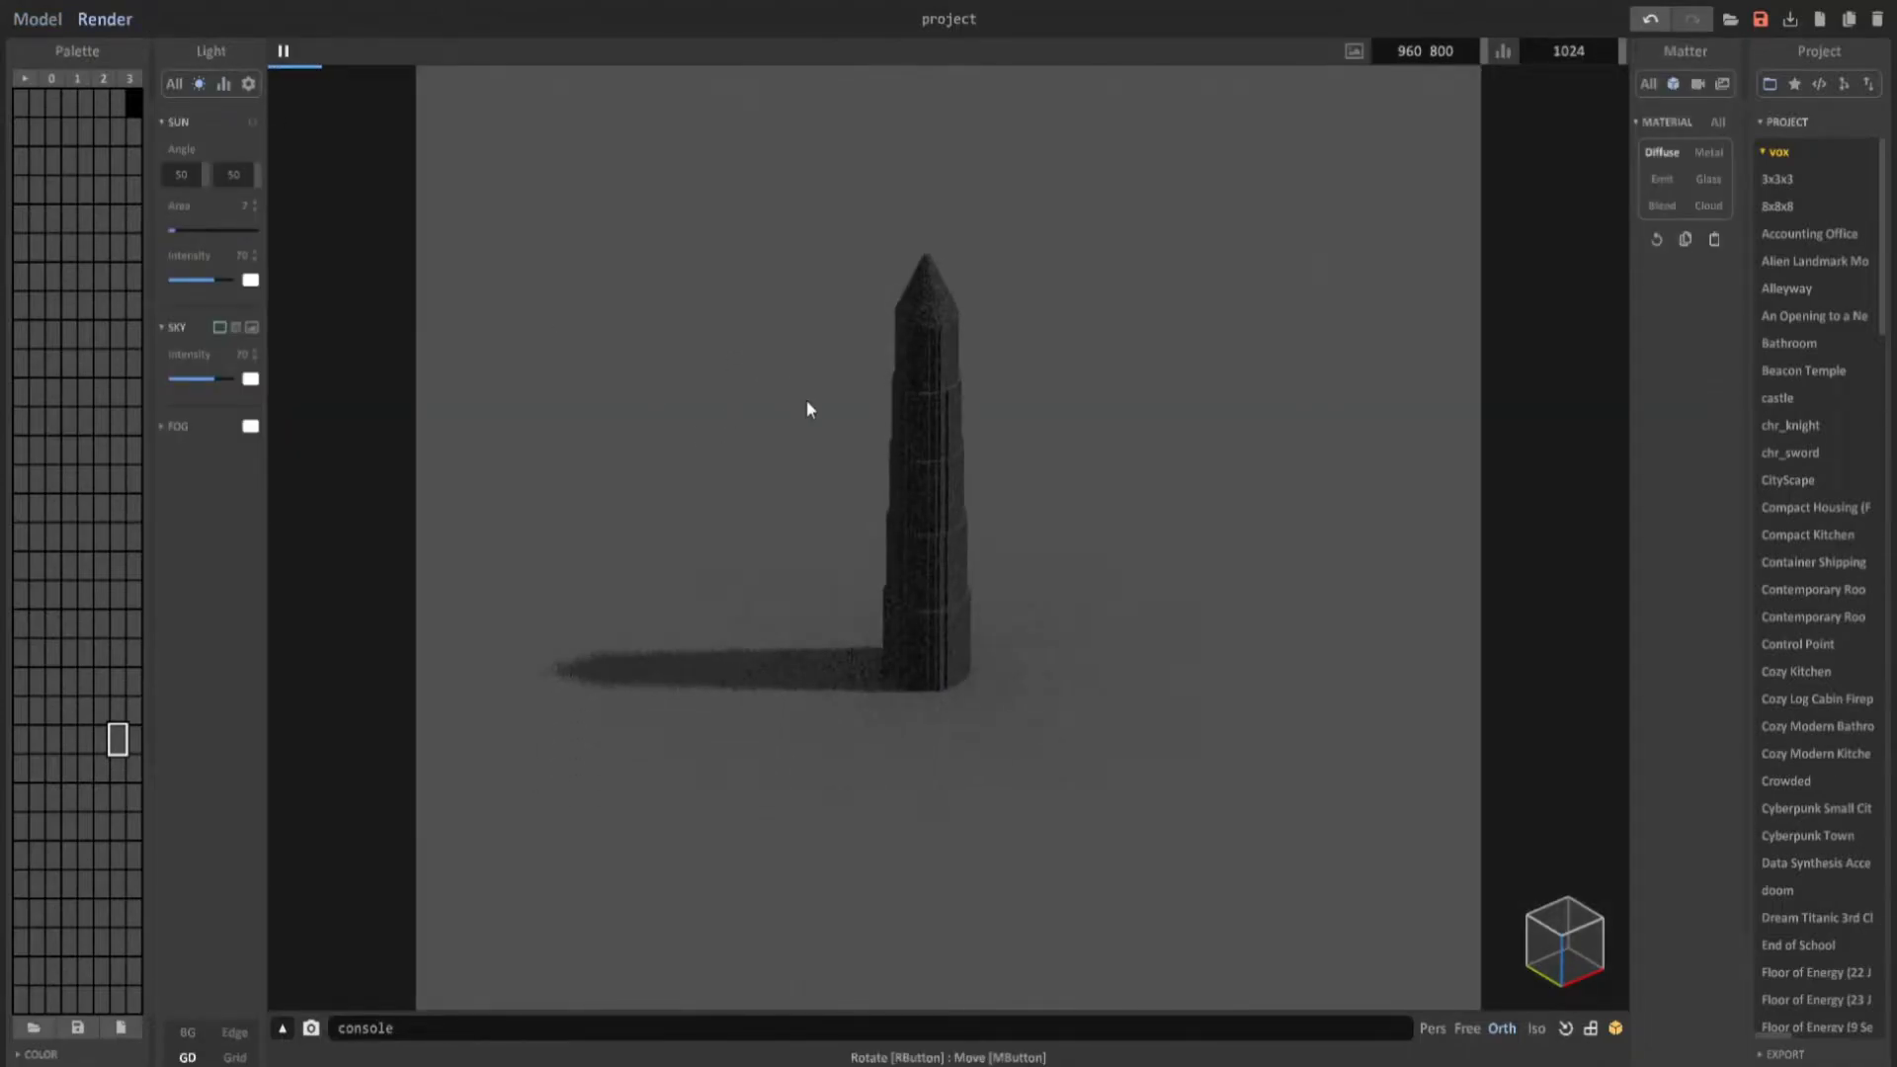
click(38, 19)
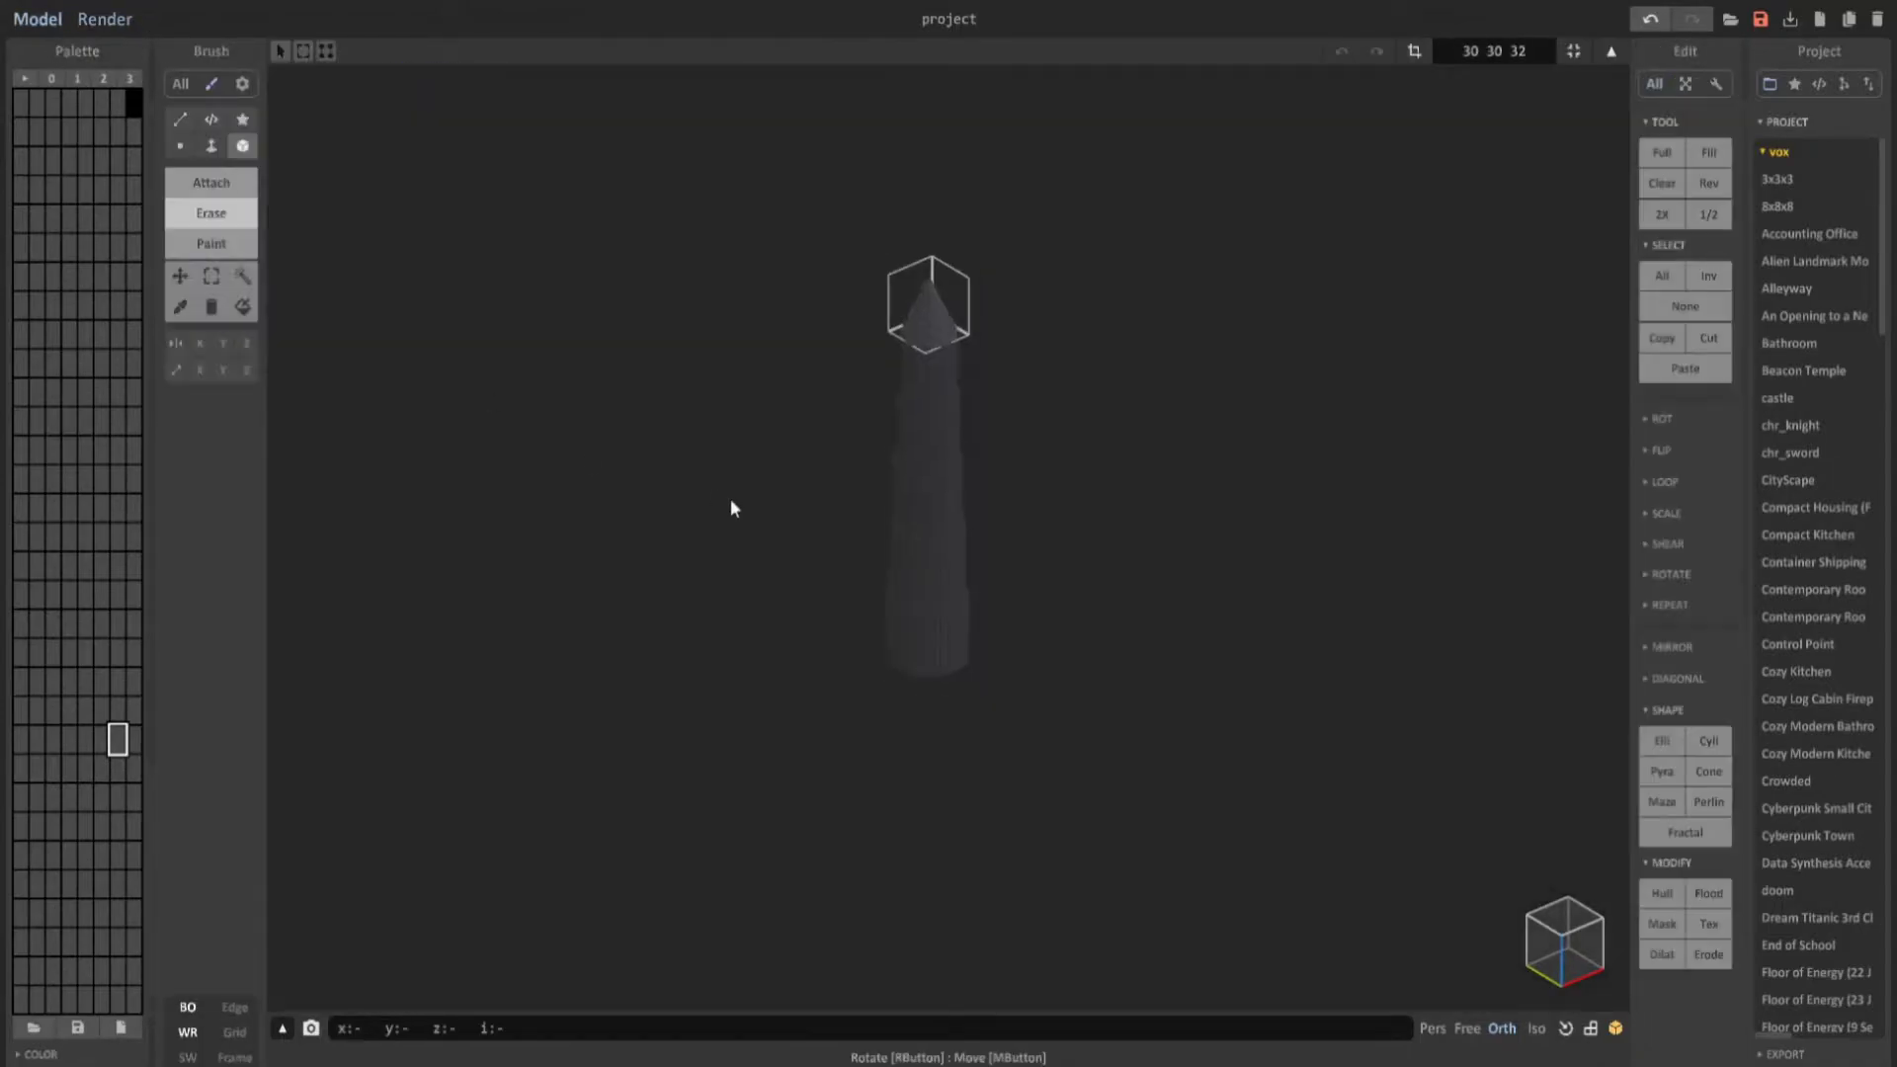
Select all segments of the tower, including the cone tip, and group them.
scroll(731, 498, down, 3)
right_drag(731, 498, 1182, 653)
key(Tab)
drag(773, 327, 1182, 789)
right_drag(1181, 788, 1167, 745)
key(ctrl+g)
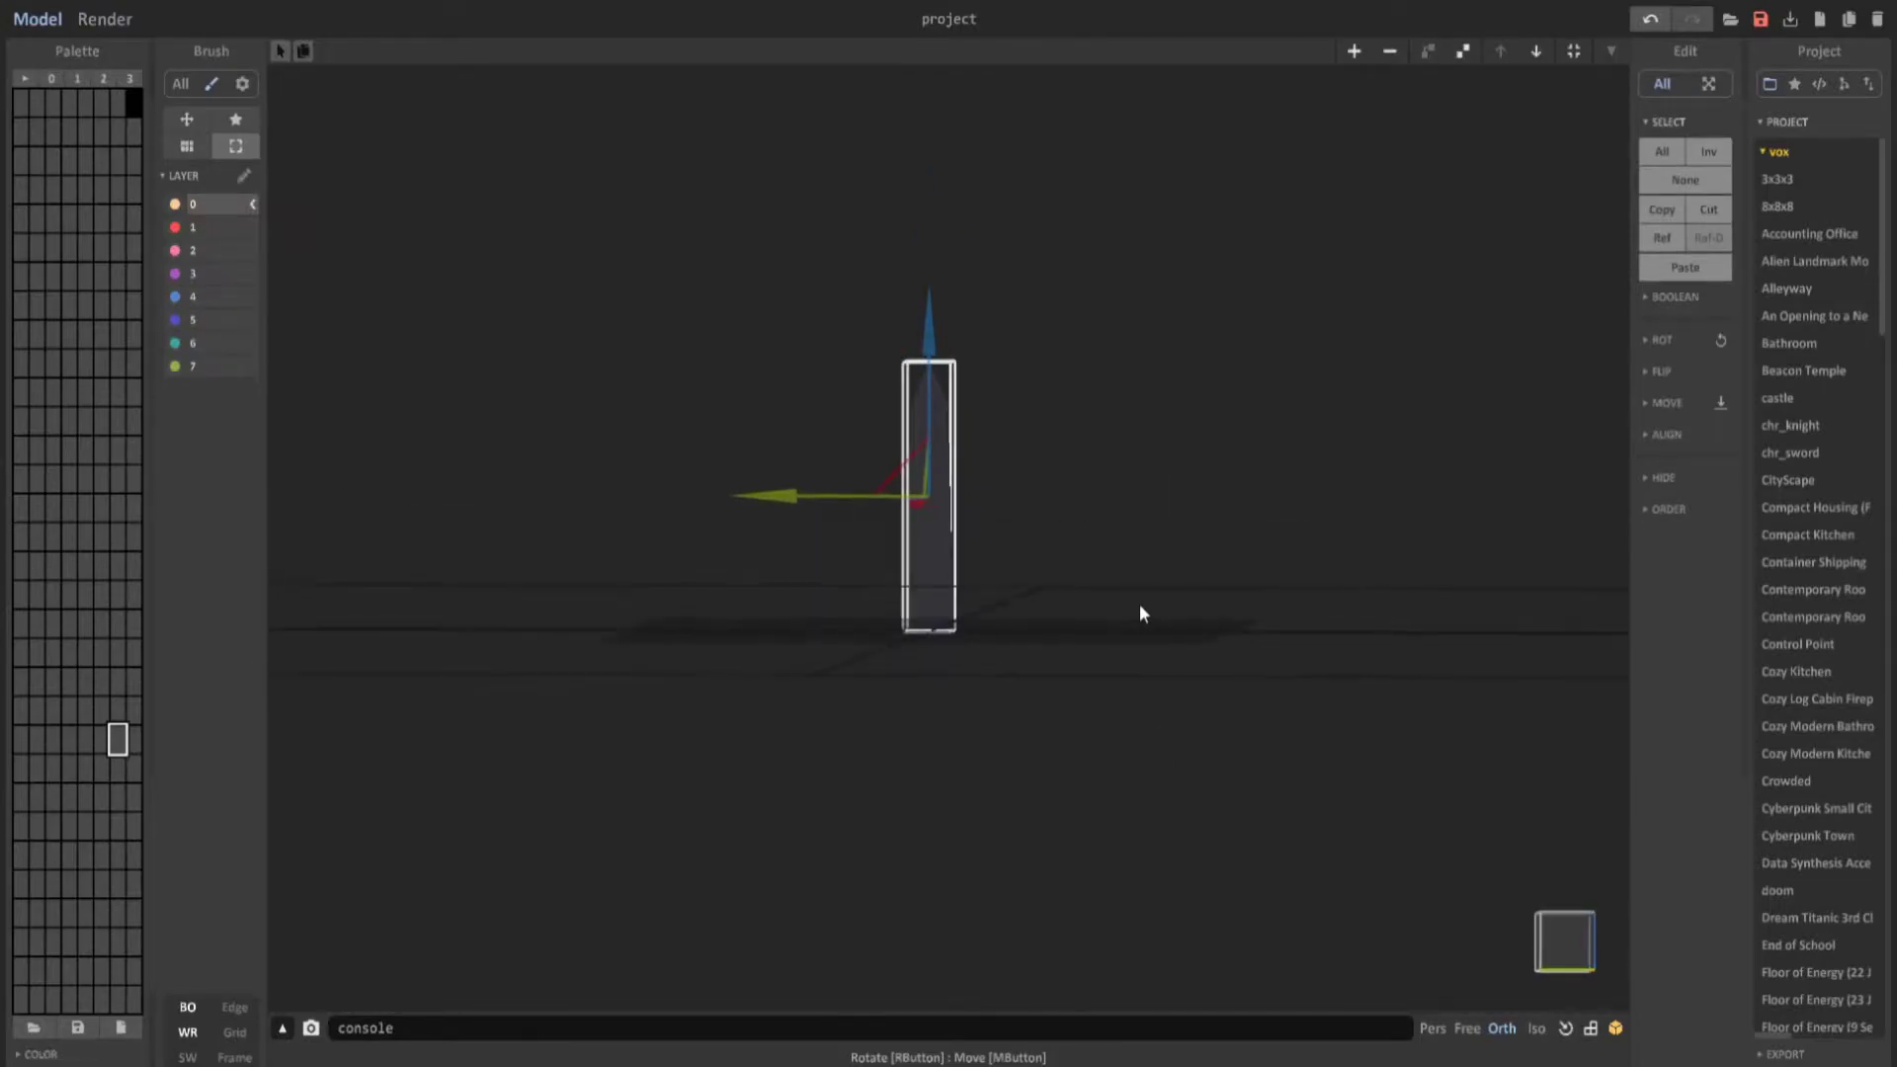
Raise the grouped tower high above the ground grid.
middle_drag(1140, 603, 1123, 712)
click(1567, 951)
middle_drag(928, 514, 973, 638)
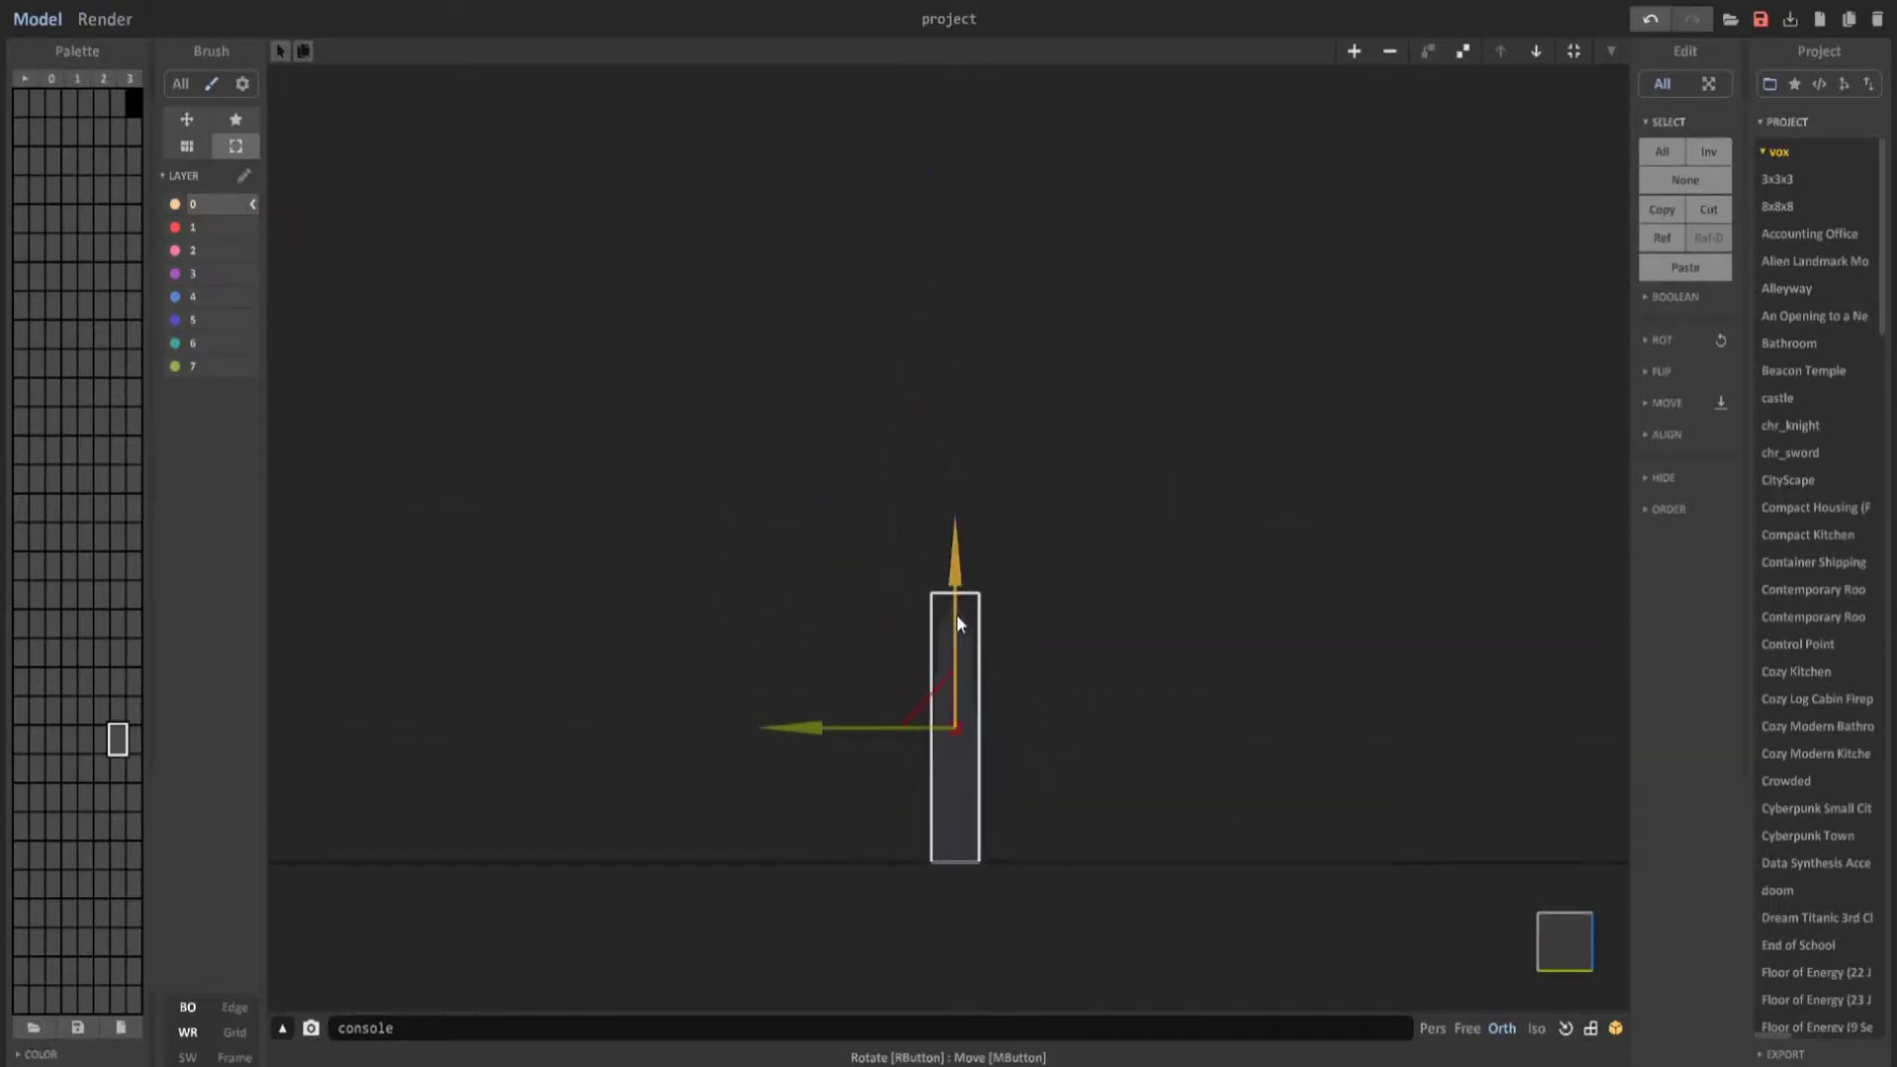
drag(956, 614, 972, 349)
right_drag(1136, 599, 1061, 601)
drag(952, 352, 966, 231)
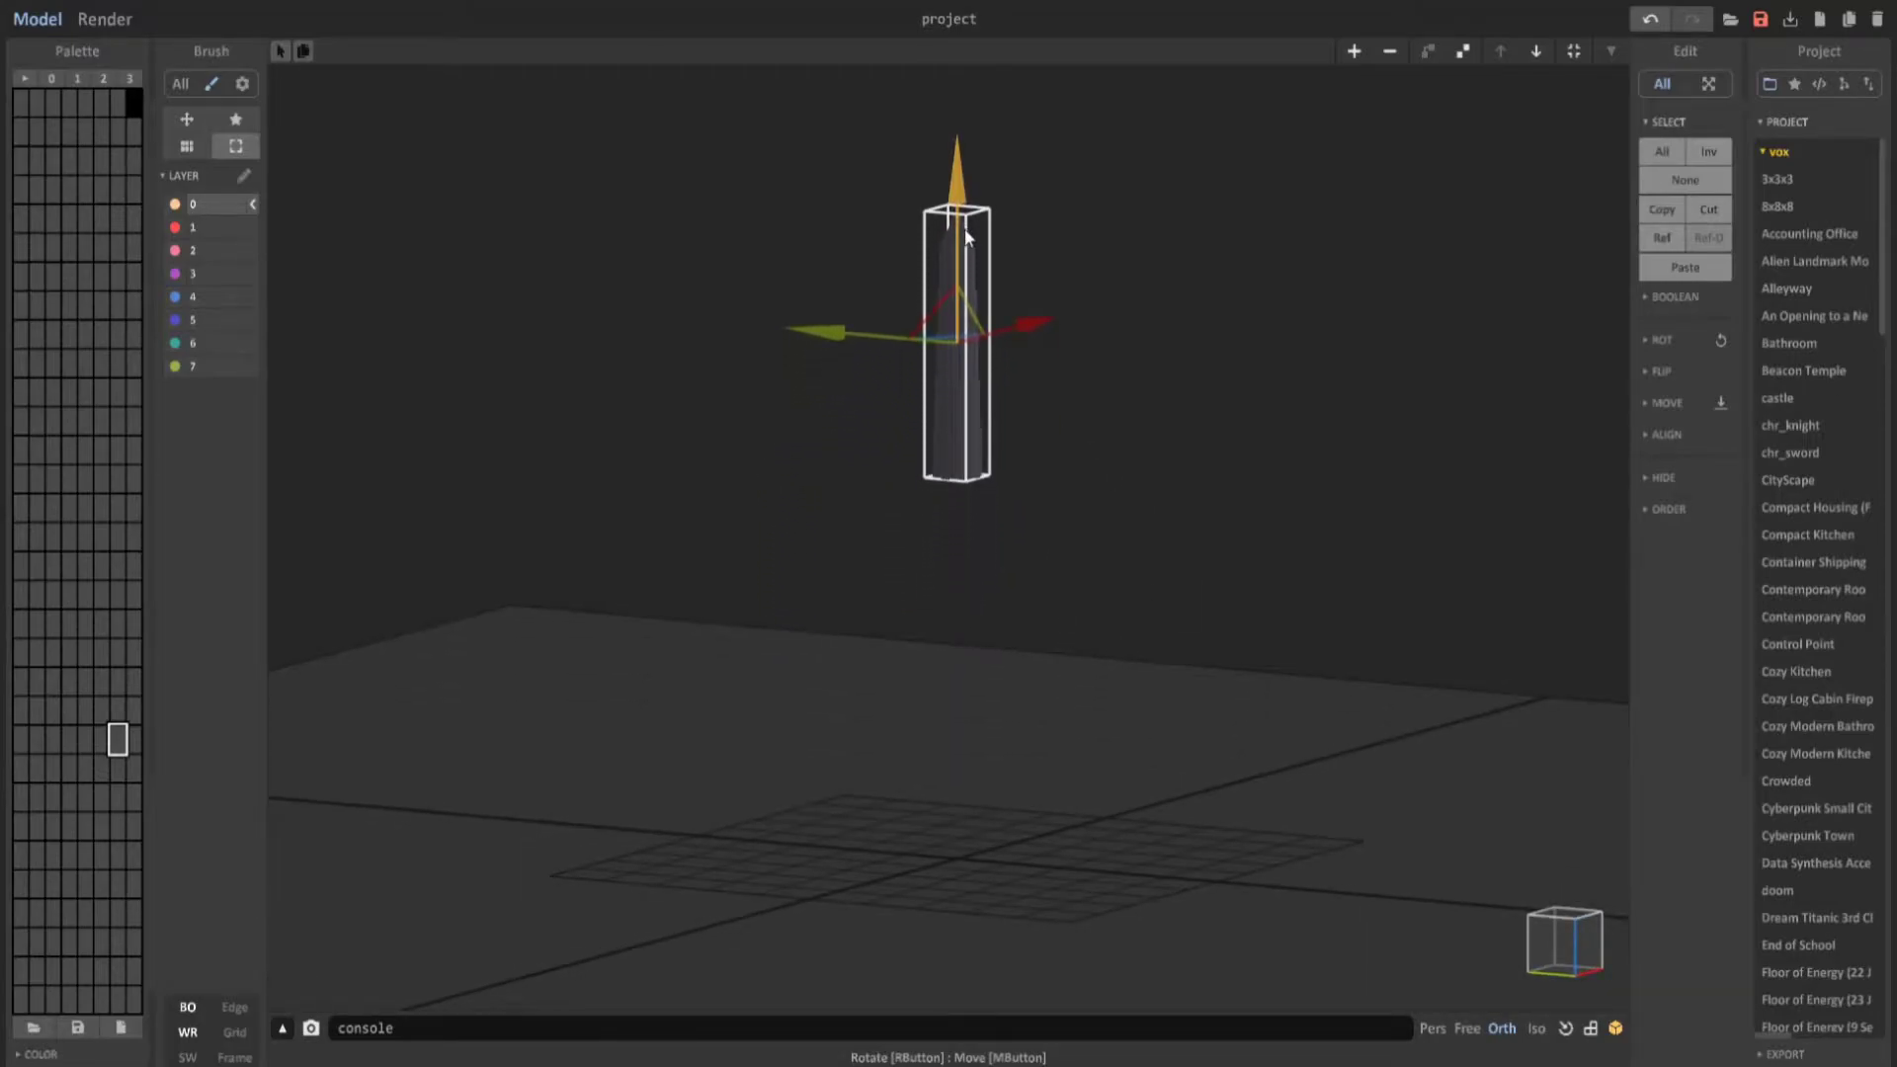
Deselect the tower, add a new empty model, and move it up to just beneath the tower's base.
right_drag(1031, 352, 980, 447)
right_drag(1087, 720, 1120, 644)
click(1147, 437)
right_drag(1145, 441, 1186, 564)
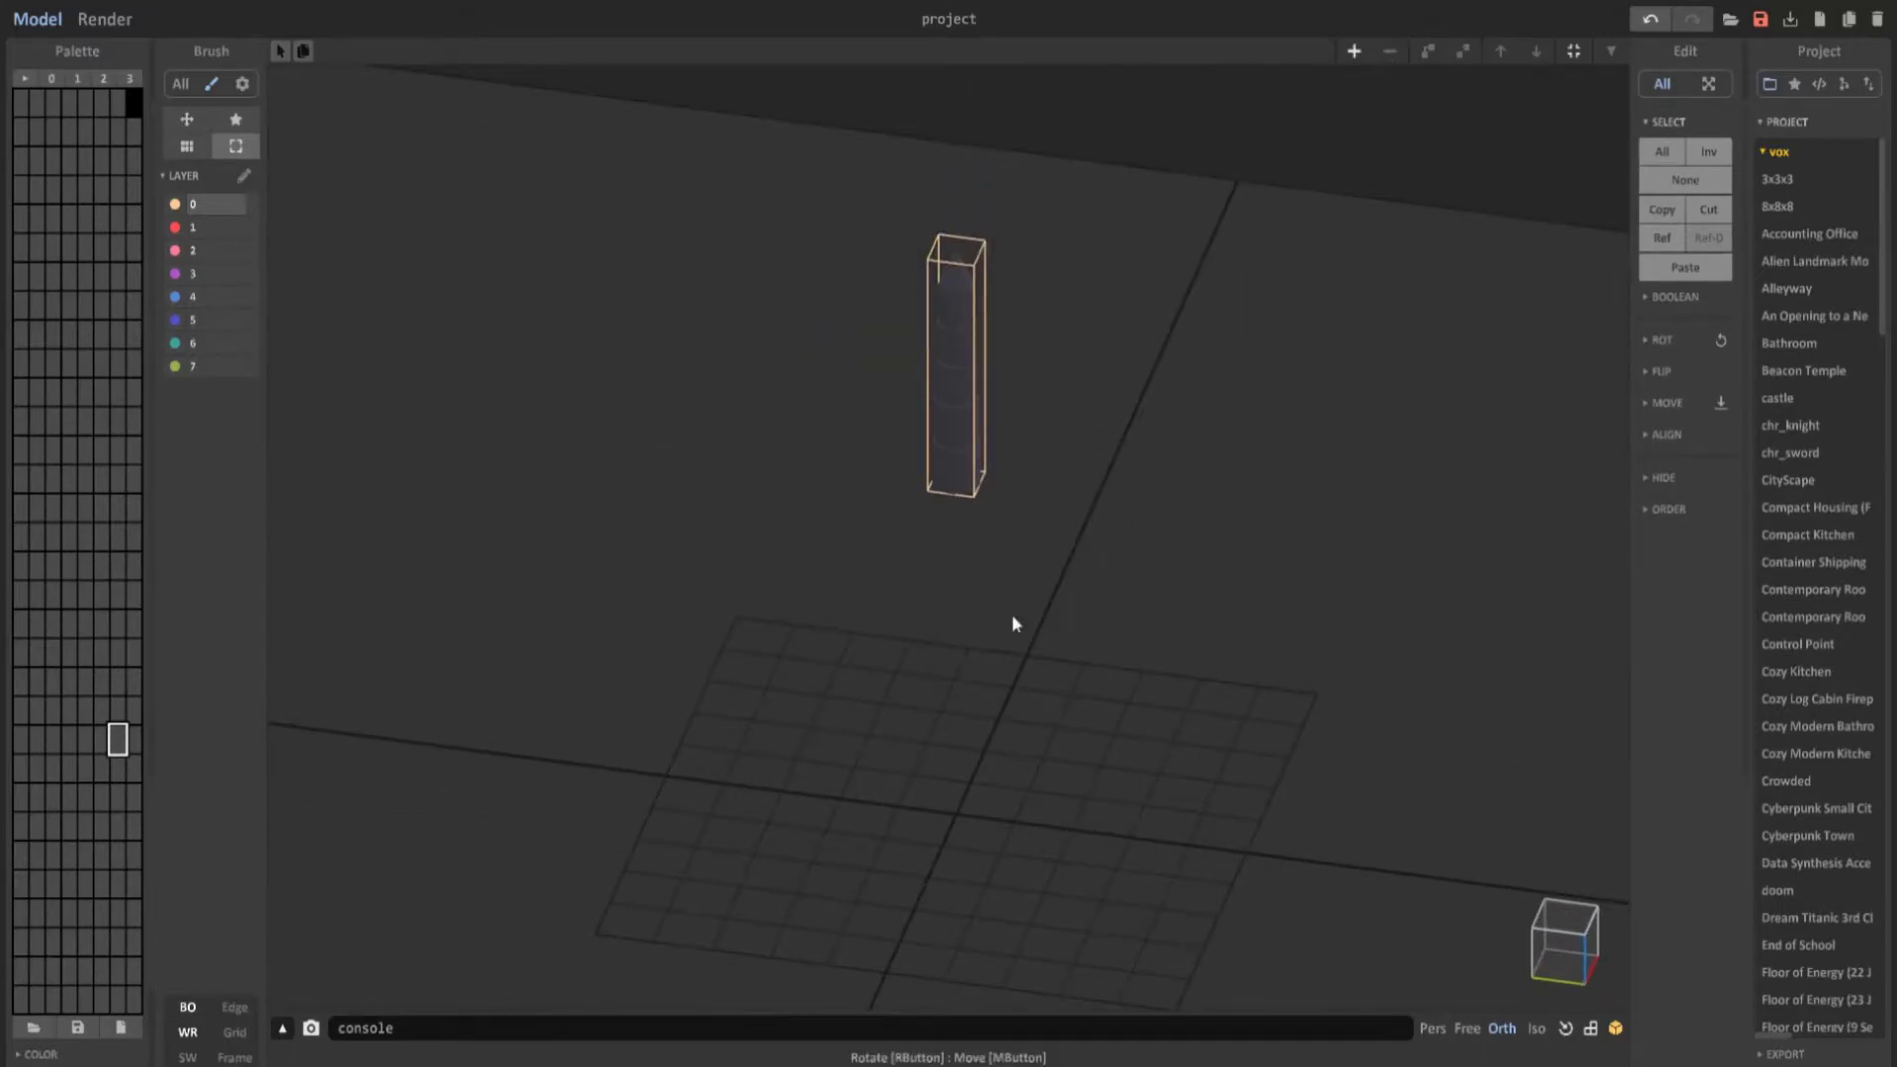
click(1353, 52)
drag(999, 662, 981, 435)
right_drag(980, 435, 1017, 536)
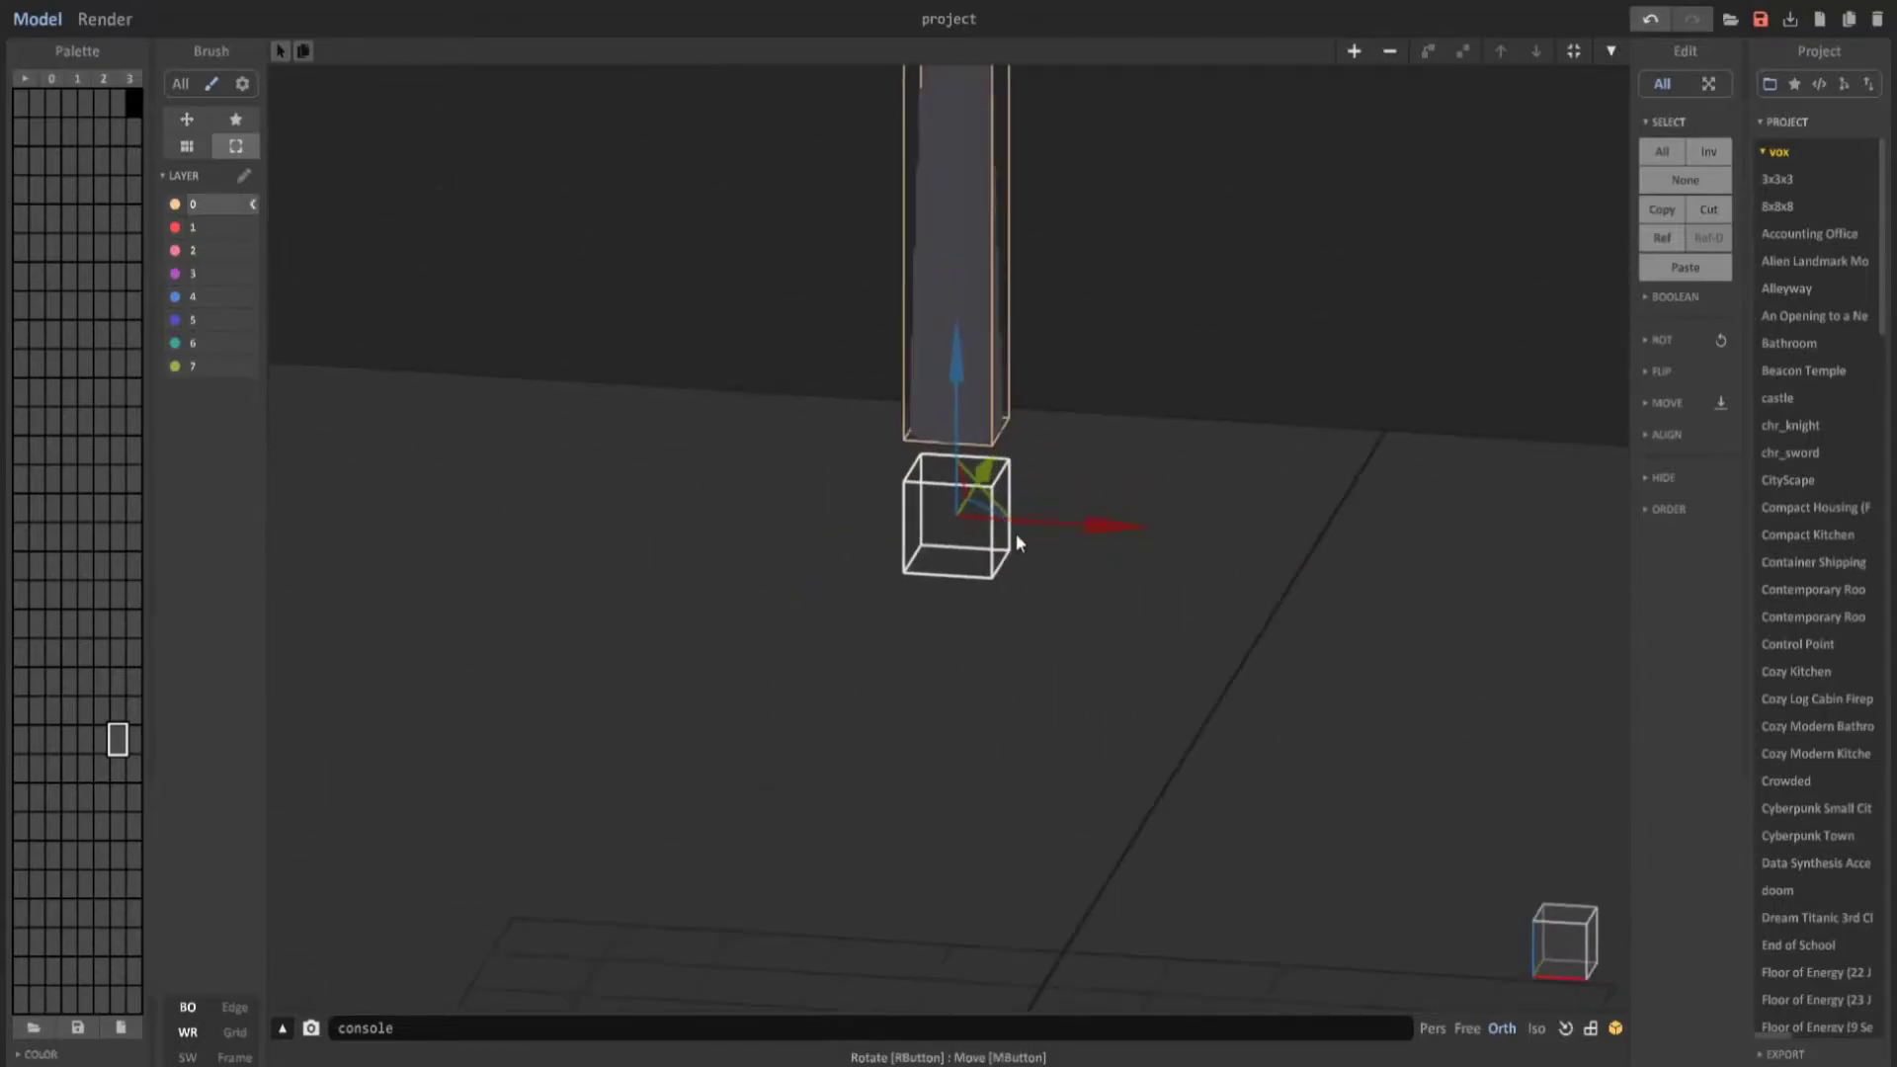
In a front view, open the empty model beneath the tower and draw a diagonal line for the fin's sloped top edge.
click(1547, 954)
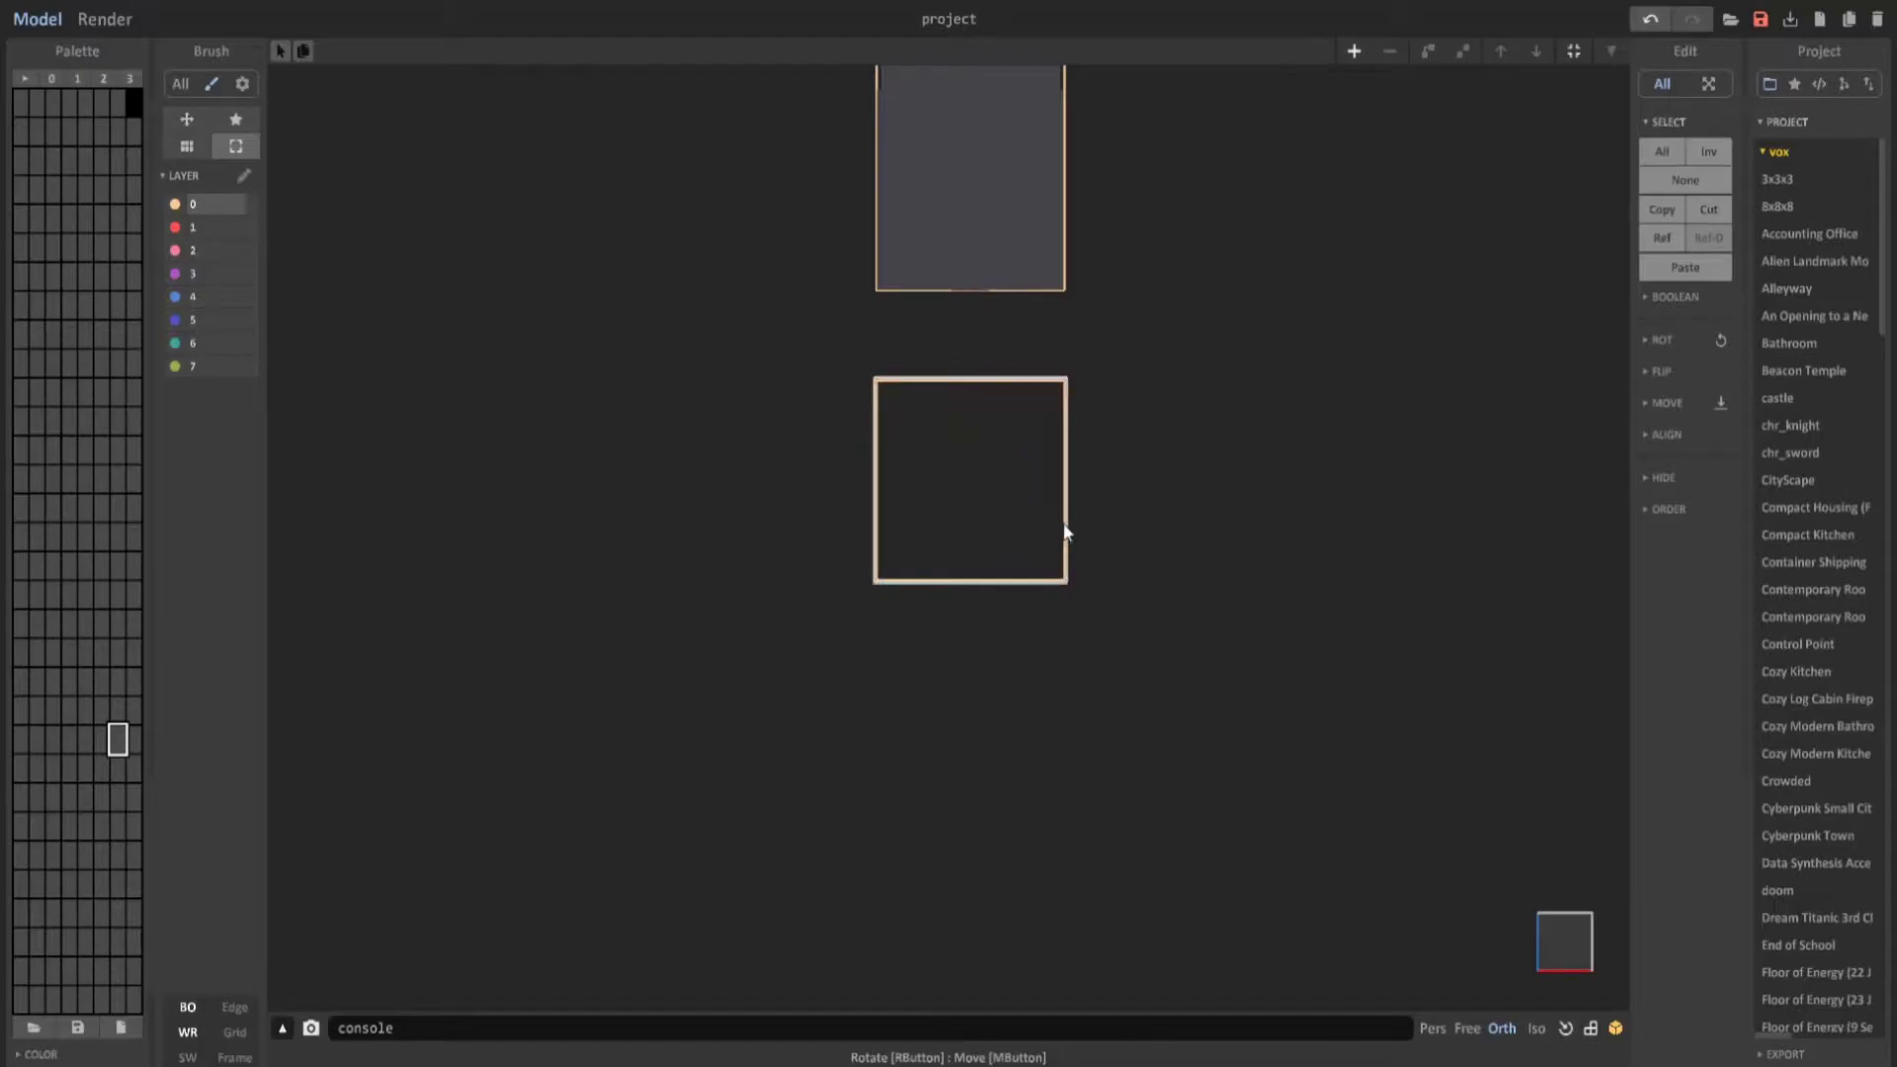
key(Tab)
middle_drag(963, 480, 890, 565)
scroll(890, 565, up, 3)
click(243, 189)
click(183, 120)
scroll(811, 464, up, 2)
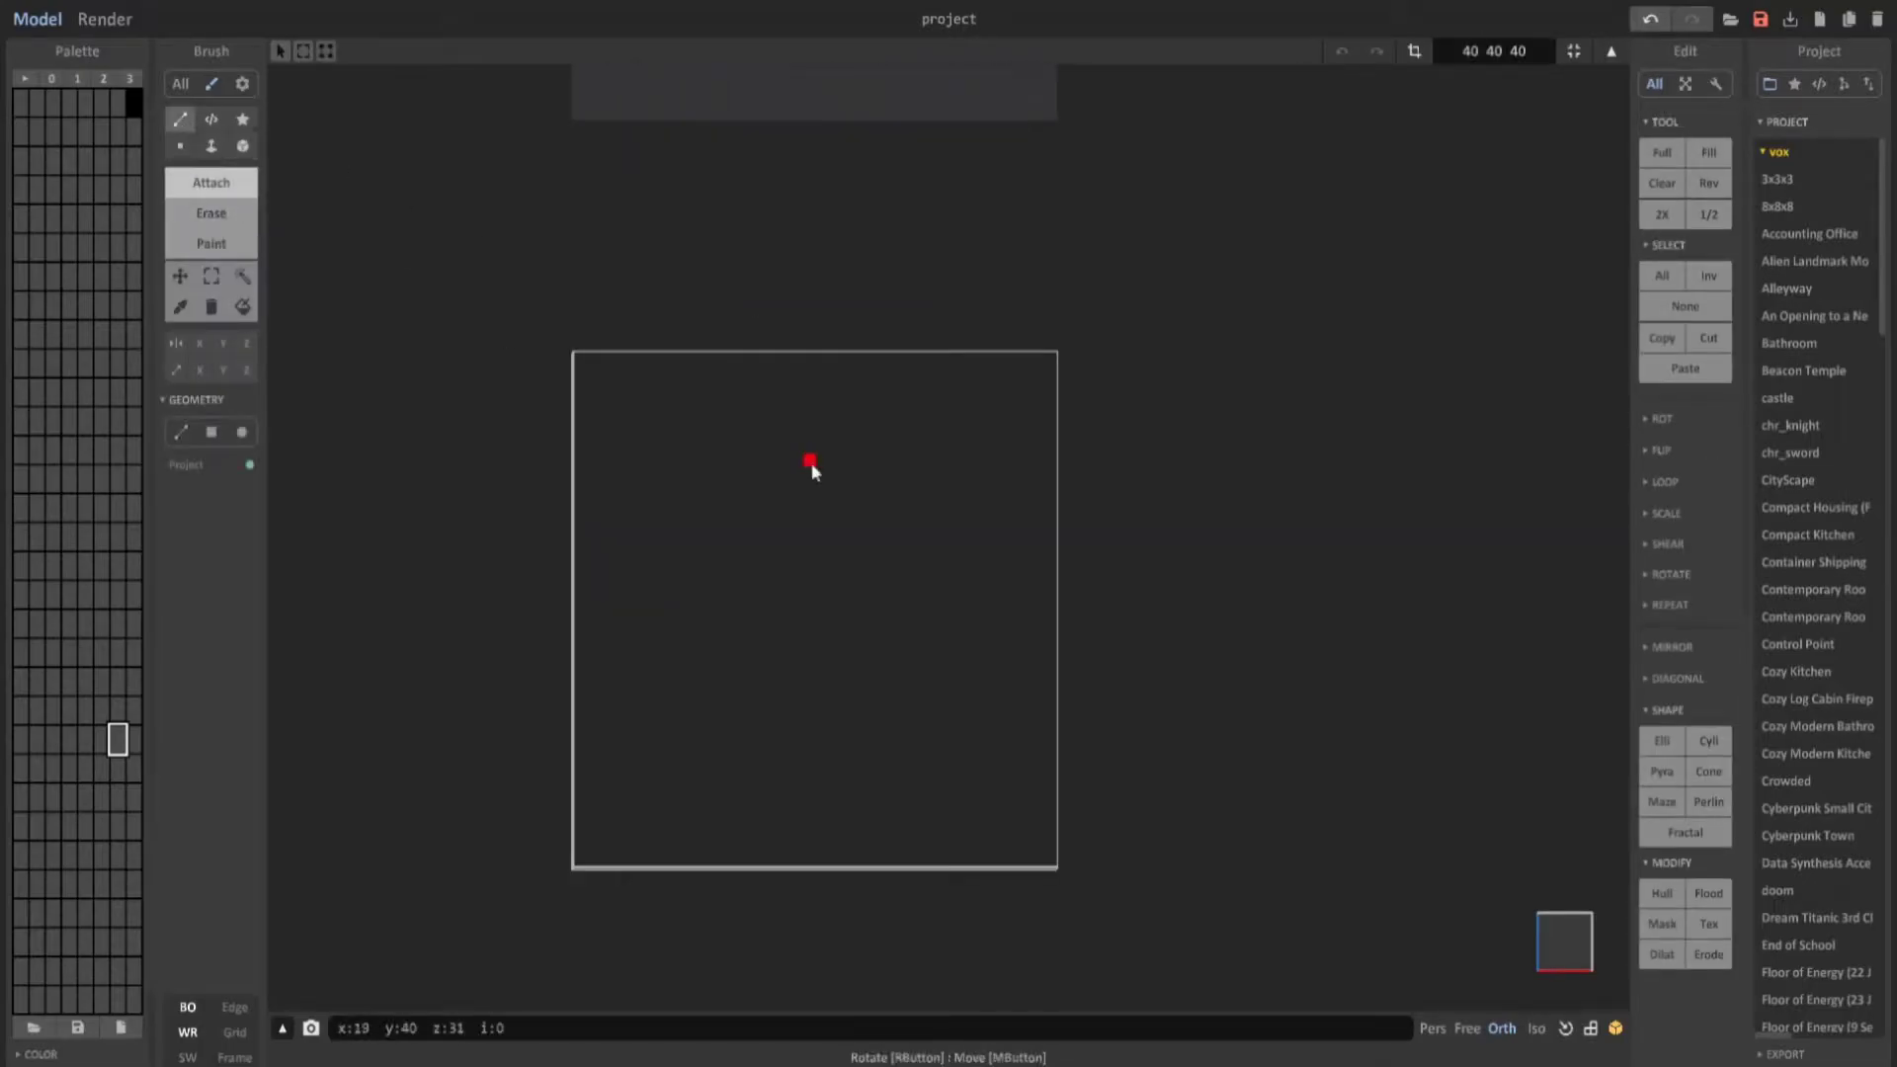
mouse_move(1052, 356)
mouse_down()
mouse_move(774, 520)
mouse_move(754, 587)
mouse_move(799, 590)
mouse_move(821, 618)
mouse_move(865, 500)
mouse_up()
Set the model size to 40 × 40 × 60 and complete the fin outline with a vertical side and a stepped bottom edge.
click(1518, 50)
text(60)
key(Return)
scroll(866, 662, down, 2)
drag(842, 652, 1035, 783)
Fill and thicken the outline into a solid fin, and fit the model volume to it at 20 × 6 × 53.
key(f)
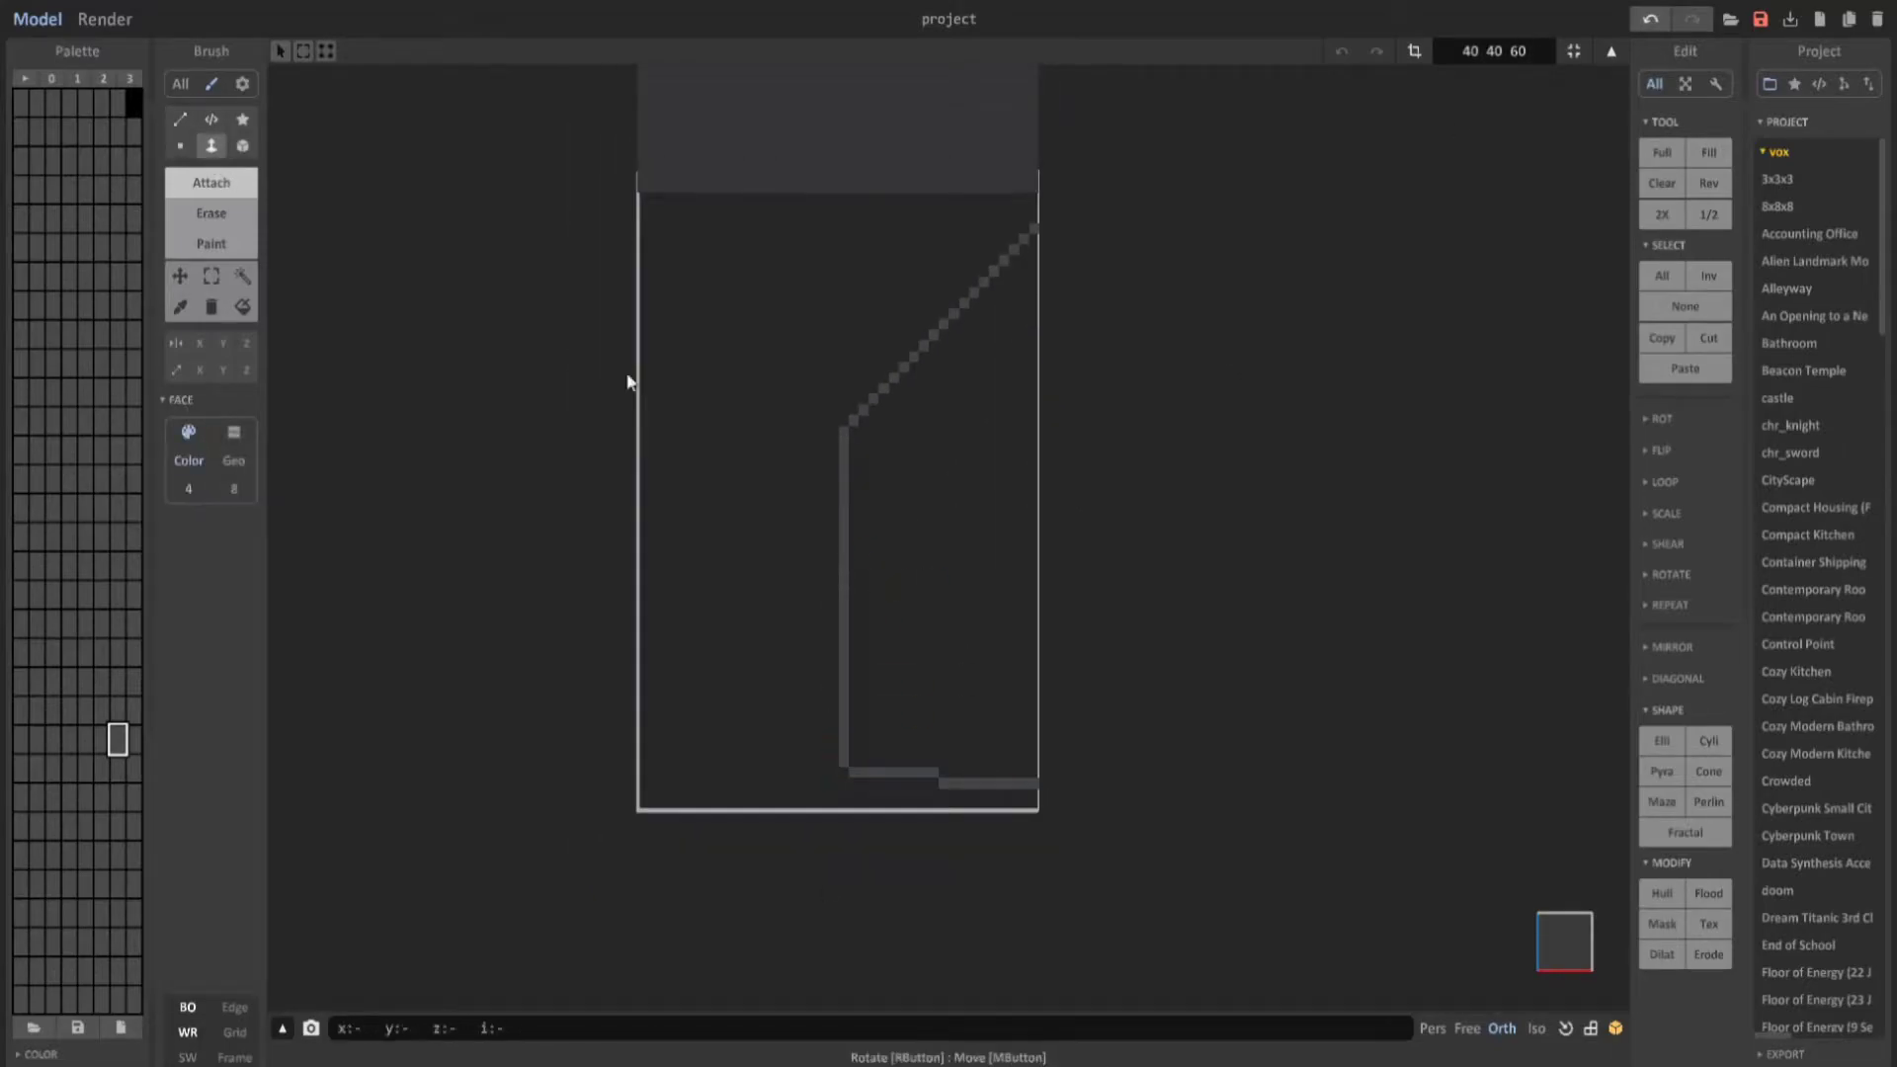
right_drag(627, 382, 898, 576)
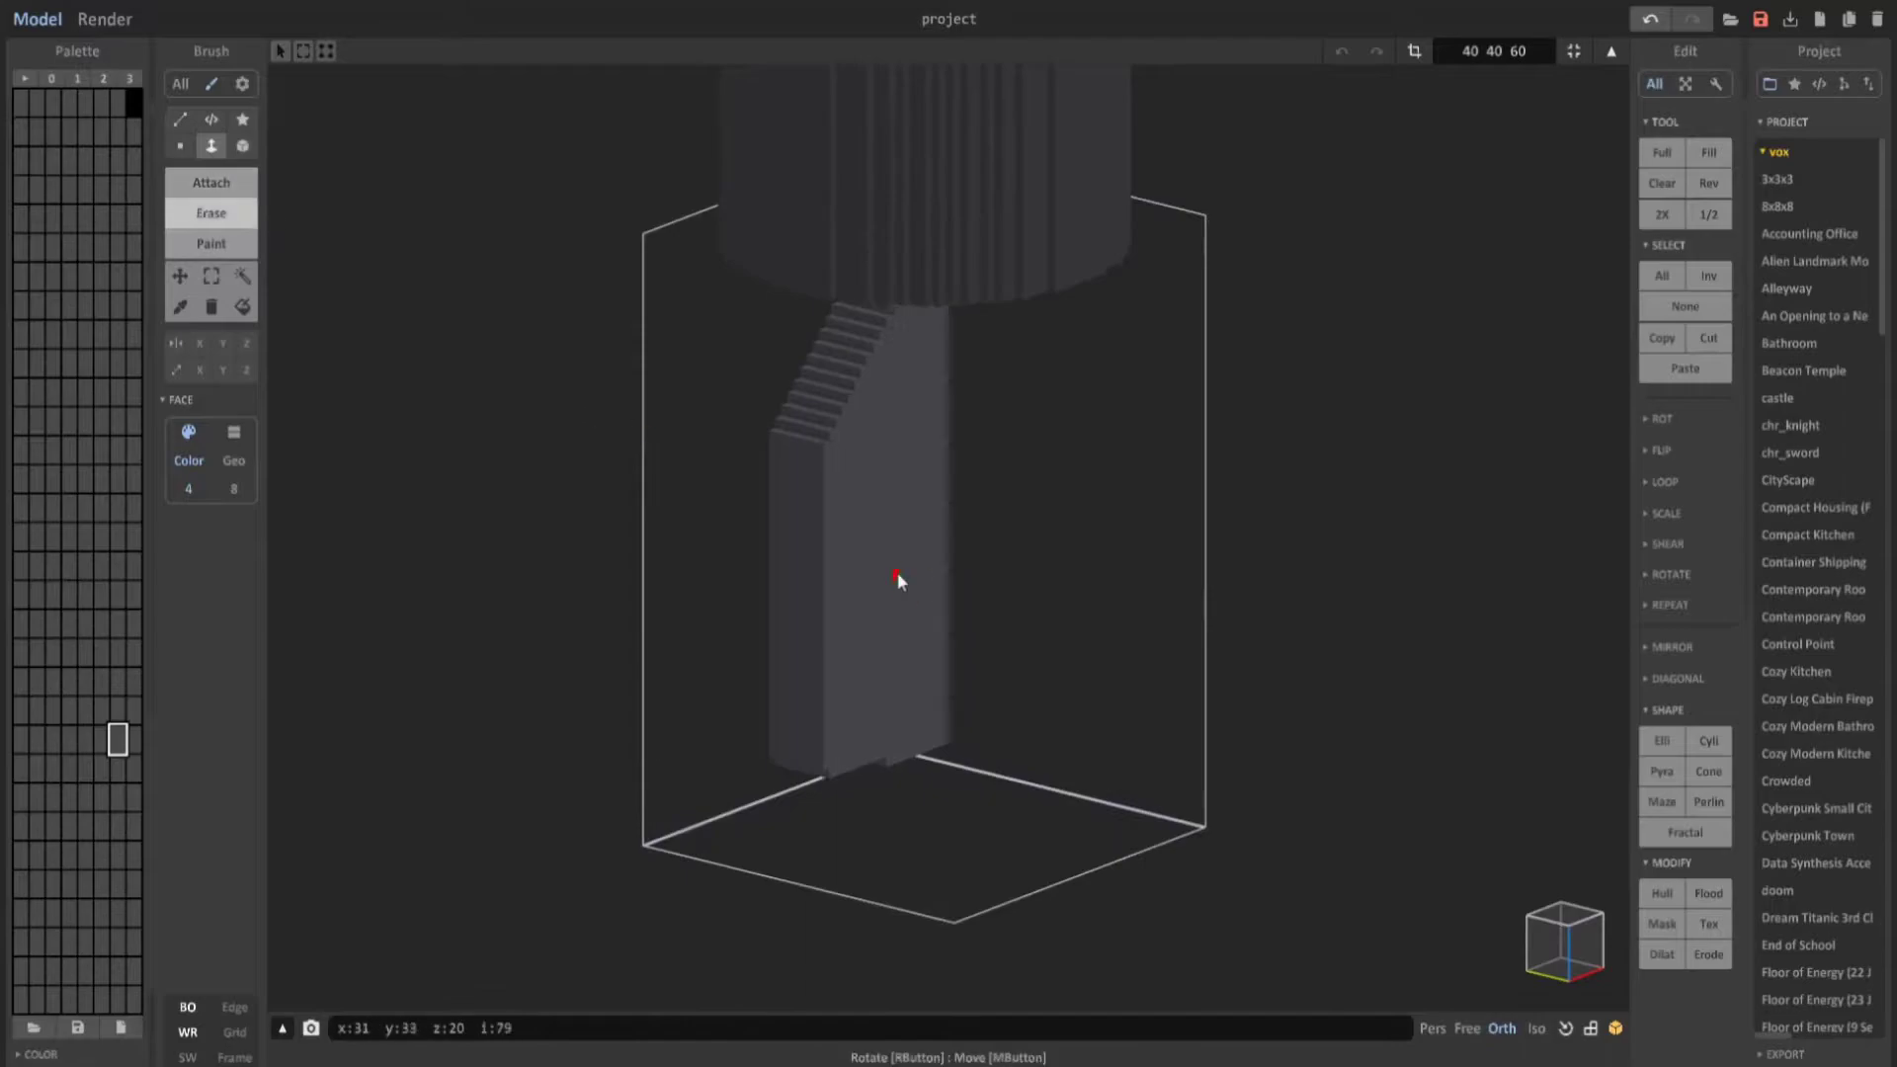
key(Tab)
right_drag(1057, 588, 963, 529)
key(Tab)
Scale the fin by .75.
click(1669, 515)
click(1670, 543)
text(.75)
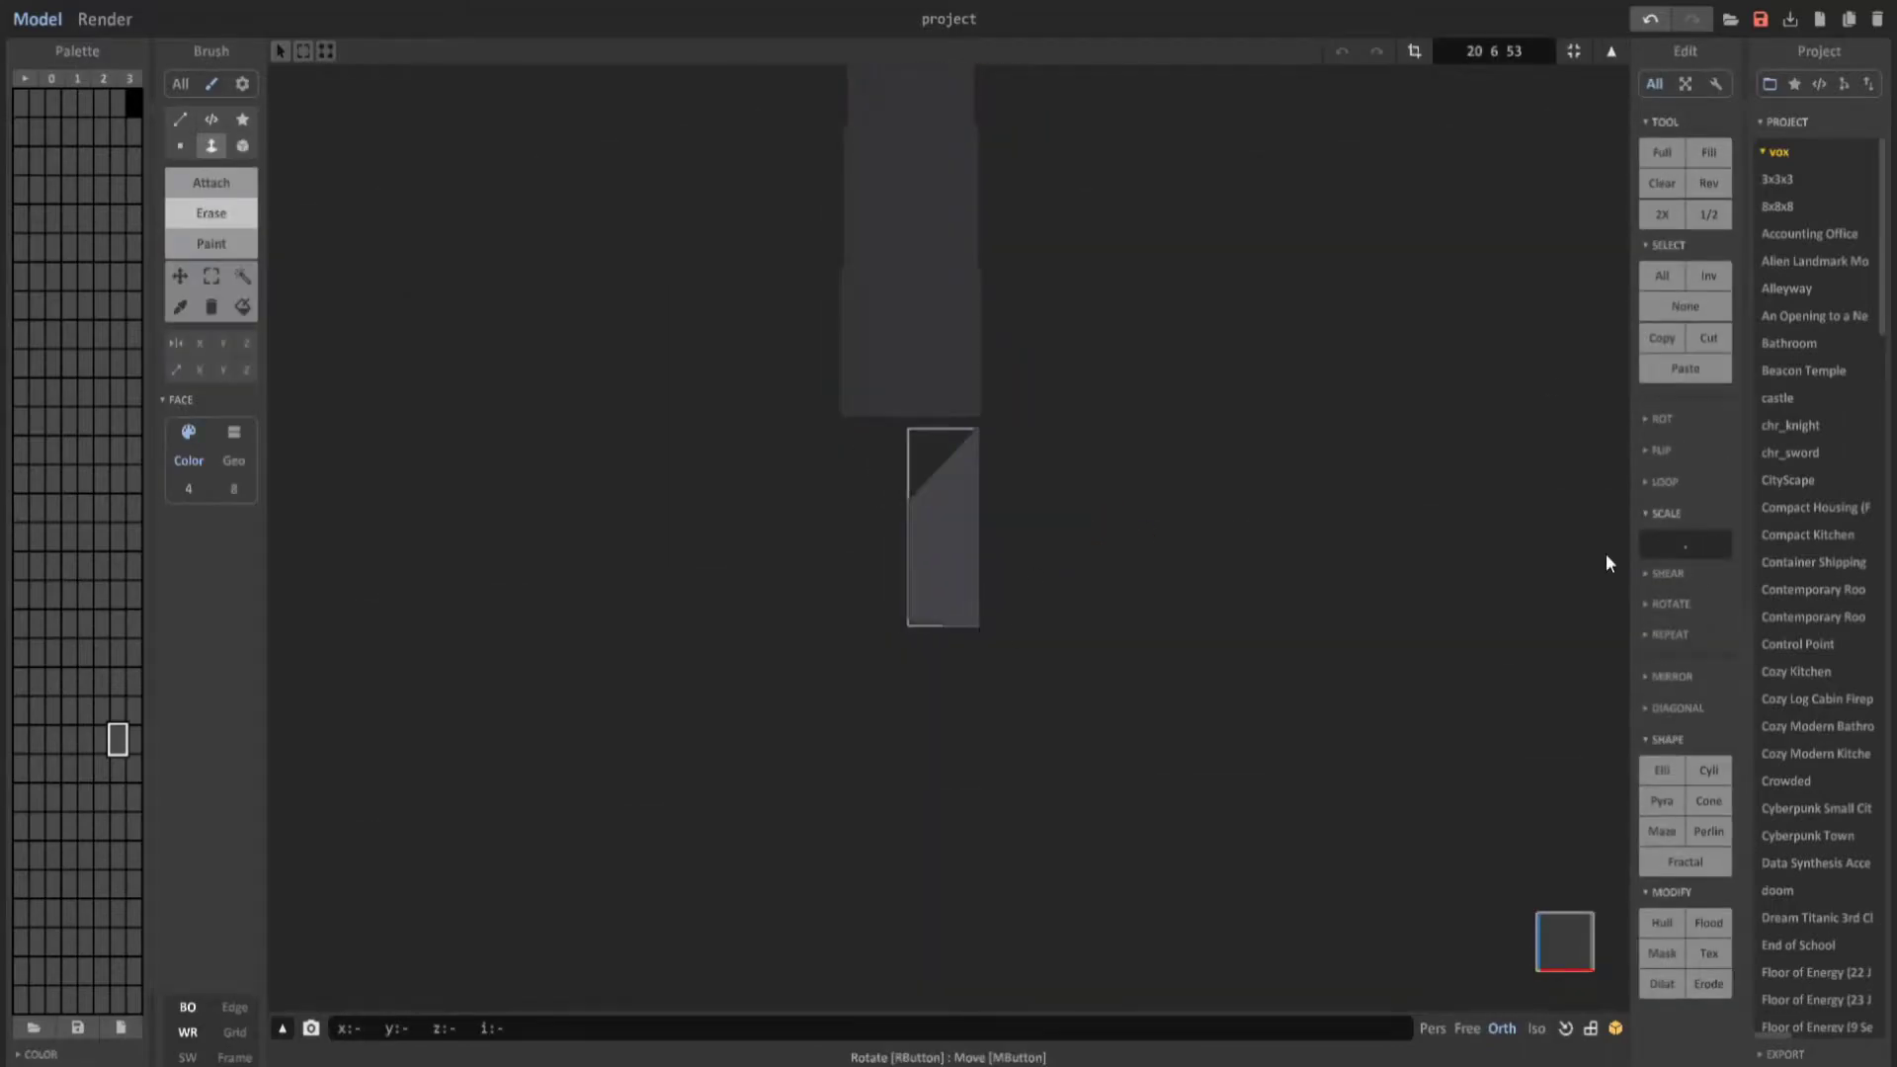
key(Return)
Move the fin against the side of the tower's base, aligning its lower edge with the tower's bottom.
key(Tab)
right_drag(1521, 553, 1610, 578)
click(1562, 52)
right_drag(918, 405, 1083, 695)
drag(833, 844, 893, 843)
drag(971, 677, 973, 518)
right_drag(973, 518, 1083, 221)
drag(1083, 223, 1083, 204)
Copy the fin to the opposite side of the tower and flip the copy along X.
drag(983, 358, 800, 356)
click(1659, 371)
click(1656, 401)
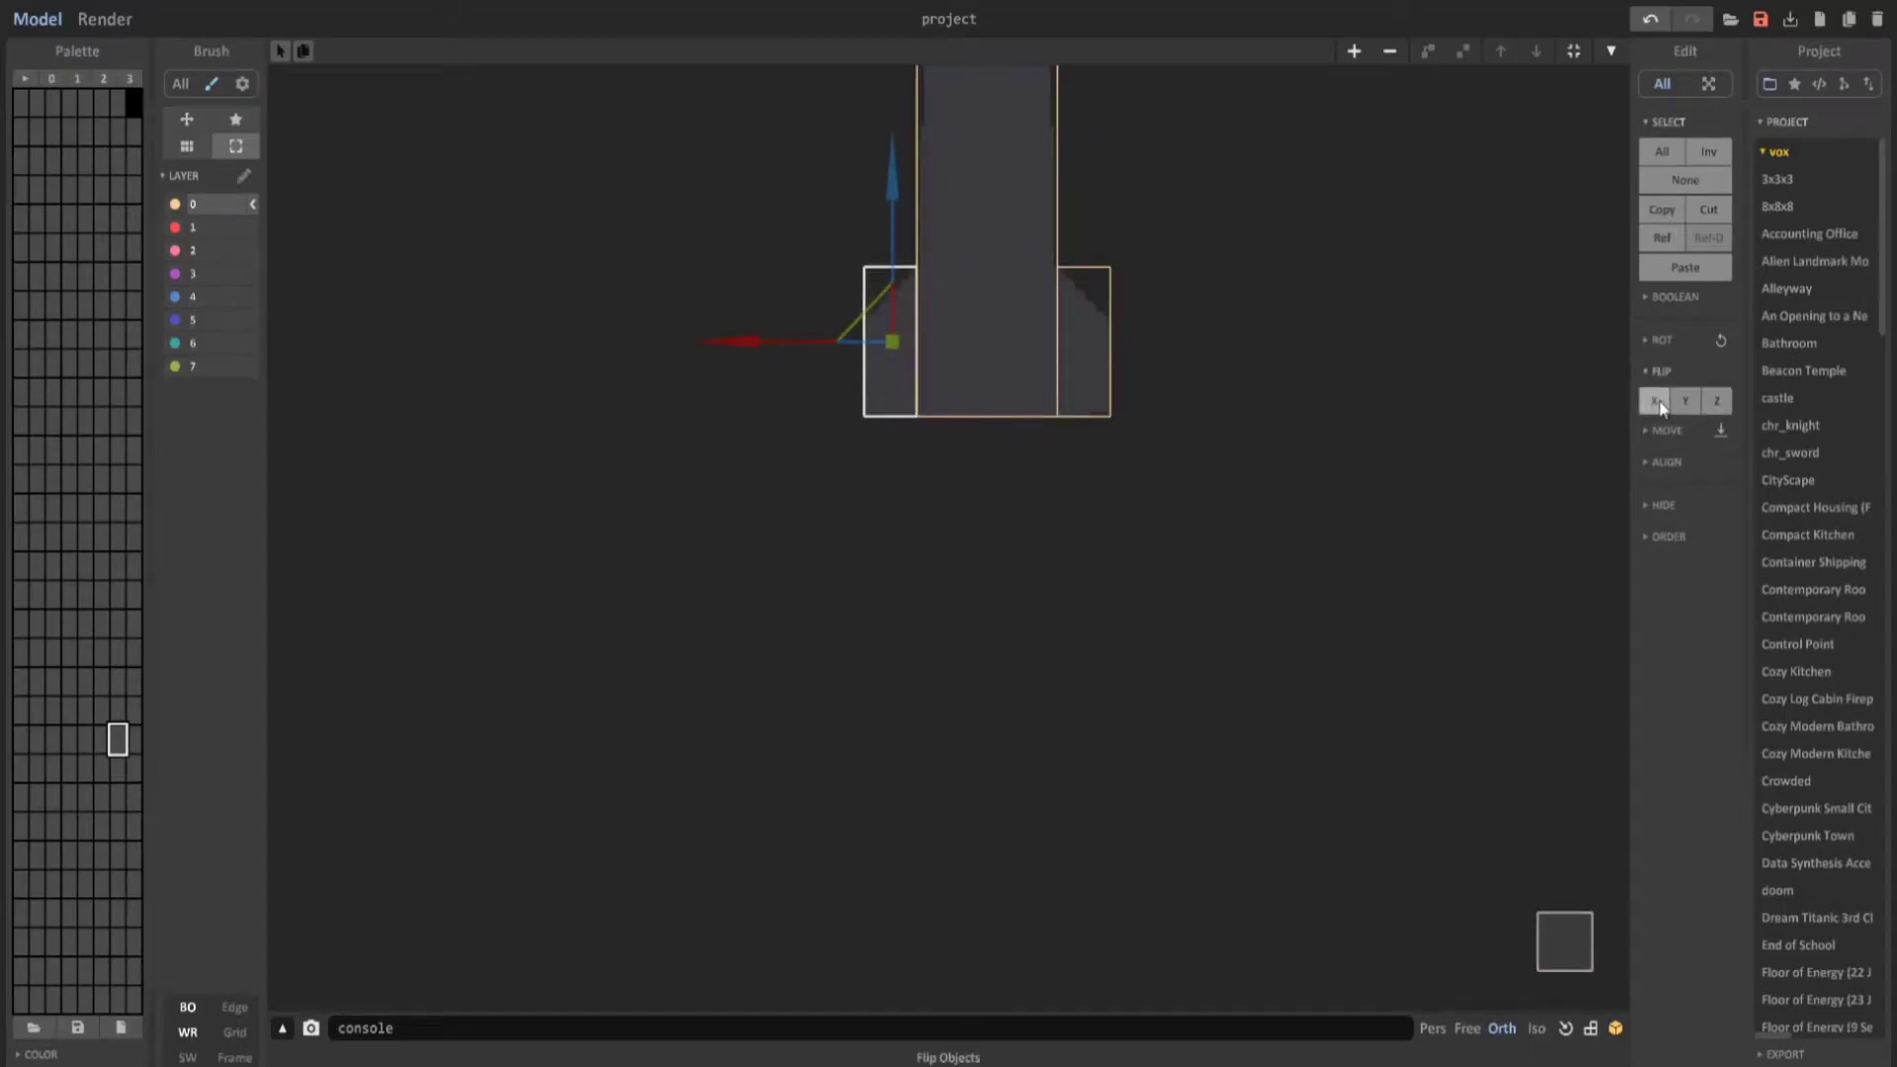
Select both fins, duplicate the pair, and rotate the duplicates about Z so four fins surround the base.
shift+click(894, 499)
right_drag(1383, 415, 1007, 524)
shift+click(812, 501)
shift+click(893, 499)
ctrl+drag(1000, 433, 974, 454)
right_drag(1053, 442, 717, 590)
click(1661, 340)
click(1715, 368)
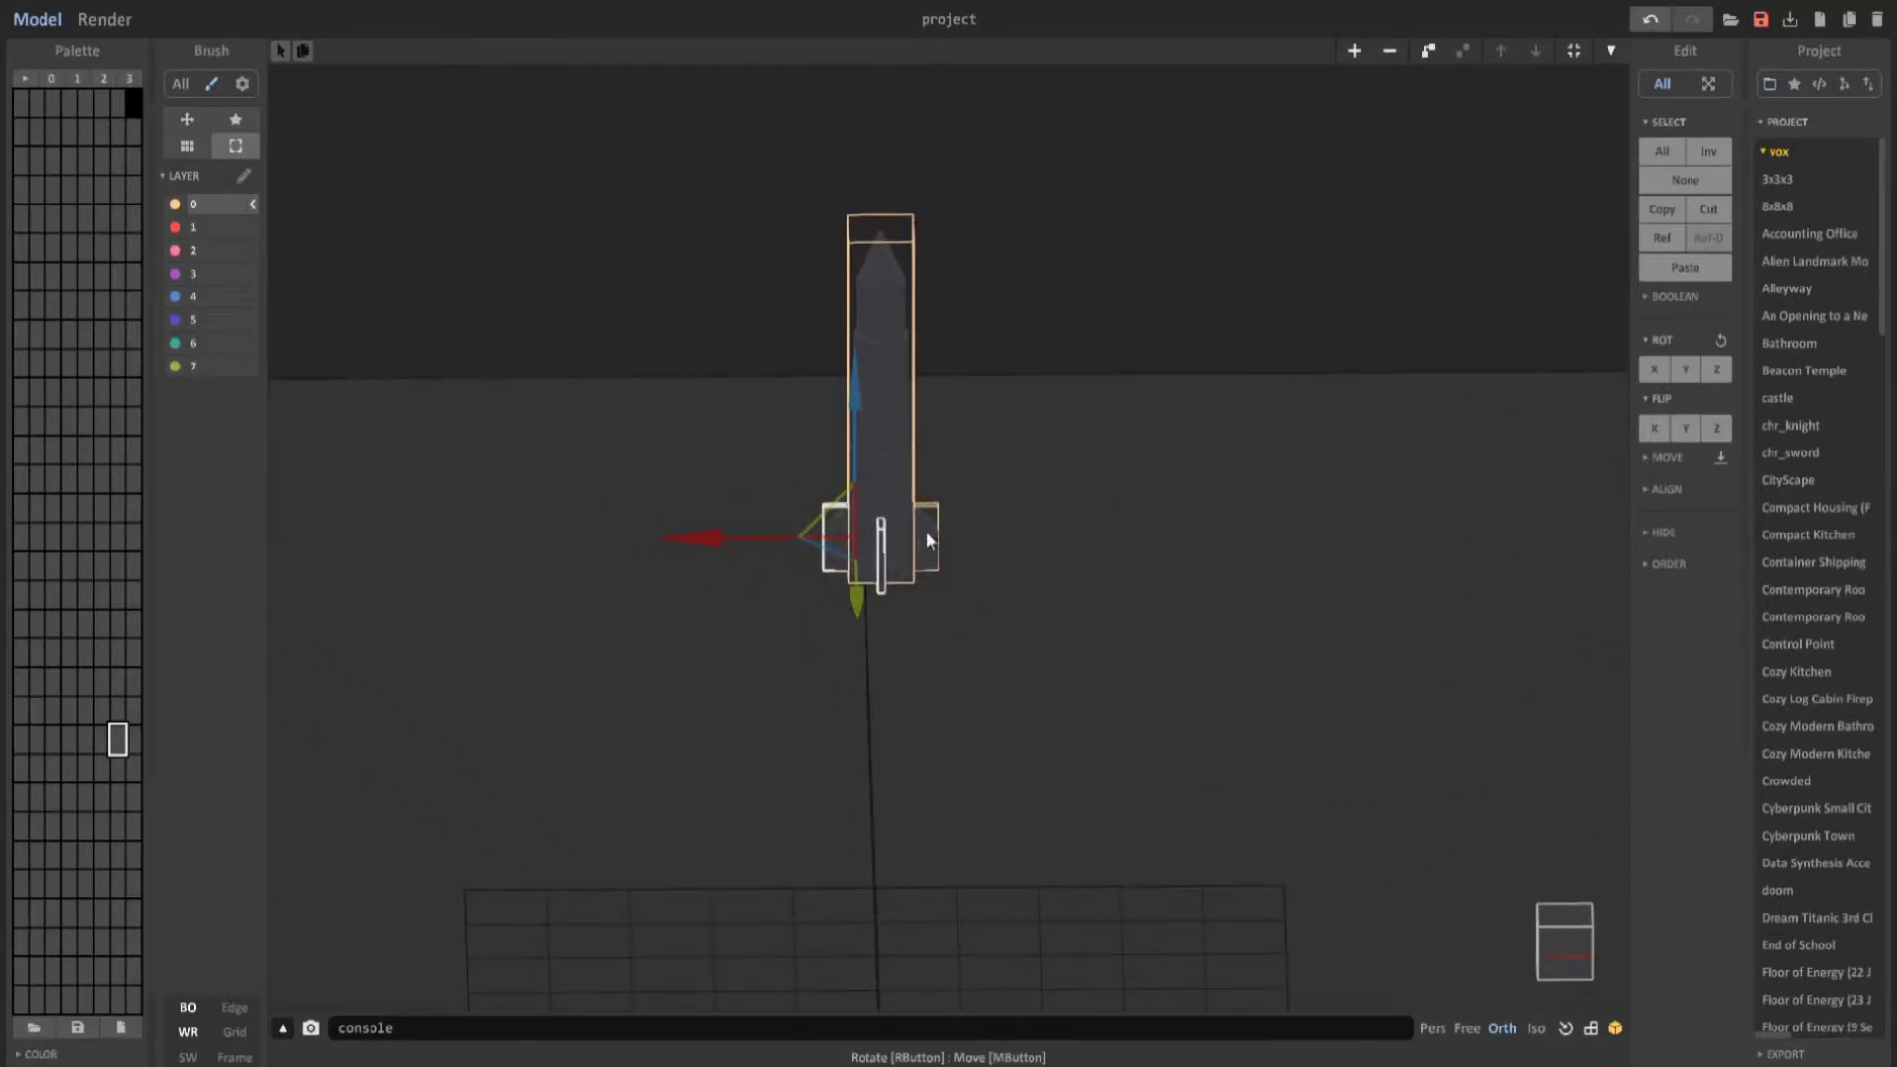
Group the fins with the rocket body and preview the rocket in the render view.
right_drag(929, 541, 664, 253)
right_drag(657, 330, 503, 338)
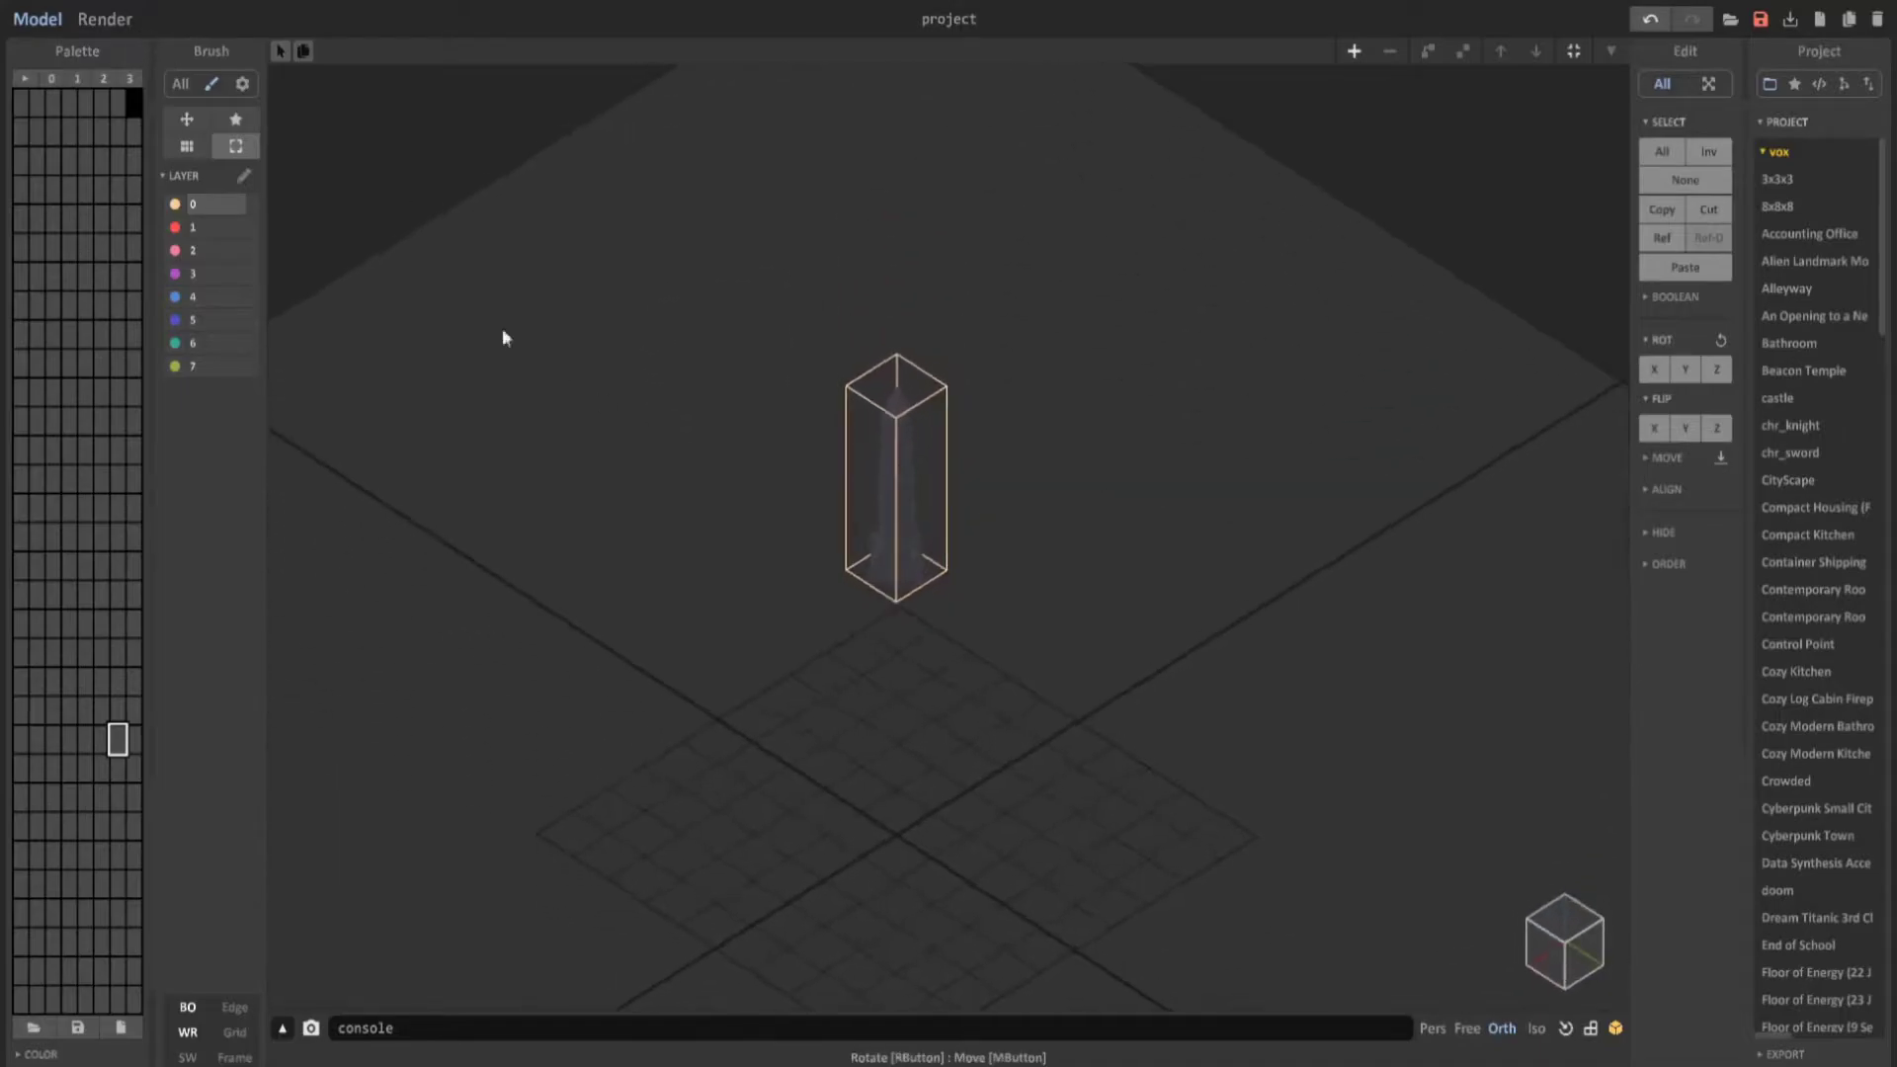
click(107, 19)
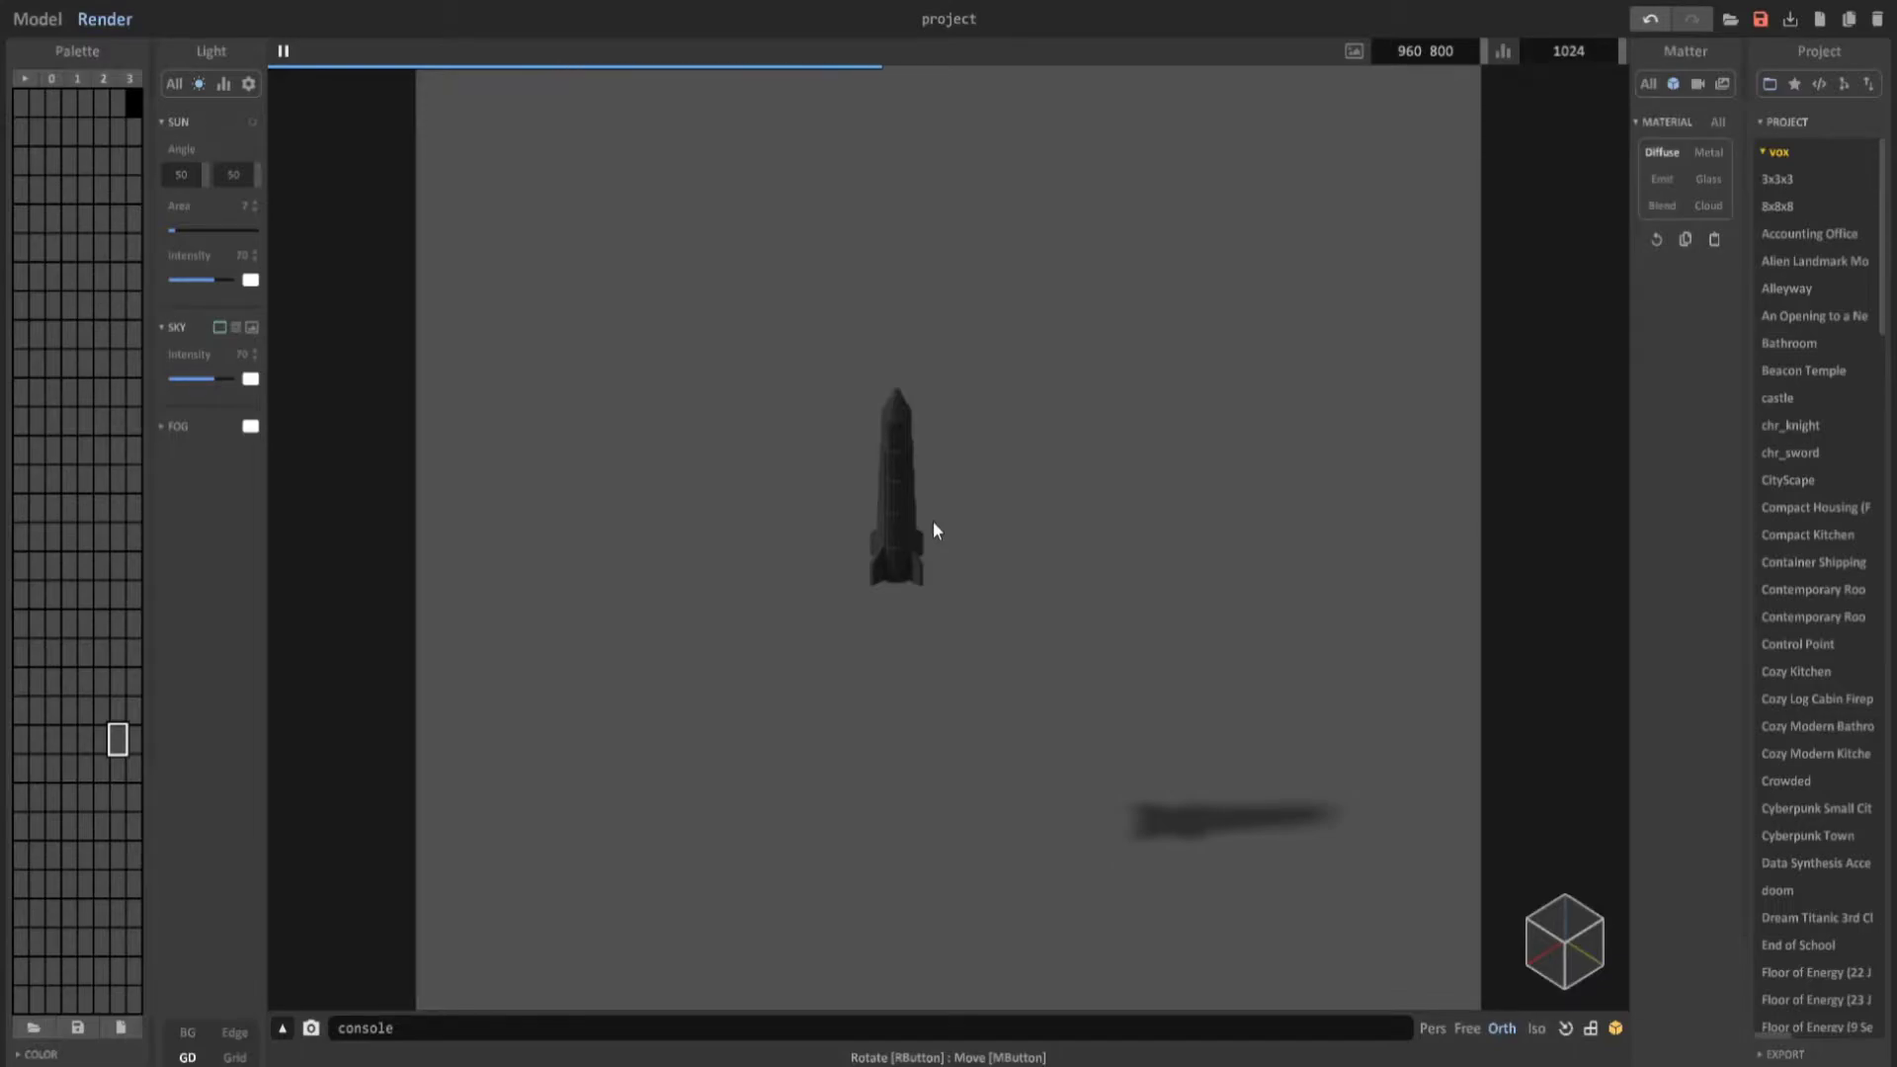
Return to modelling, add a new empty model, and raise it to just beneath the rocket.
click(37, 20)
scroll(1215, 456, down, 3)
right_drag(1154, 475, 1361, 133)
click(1354, 51)
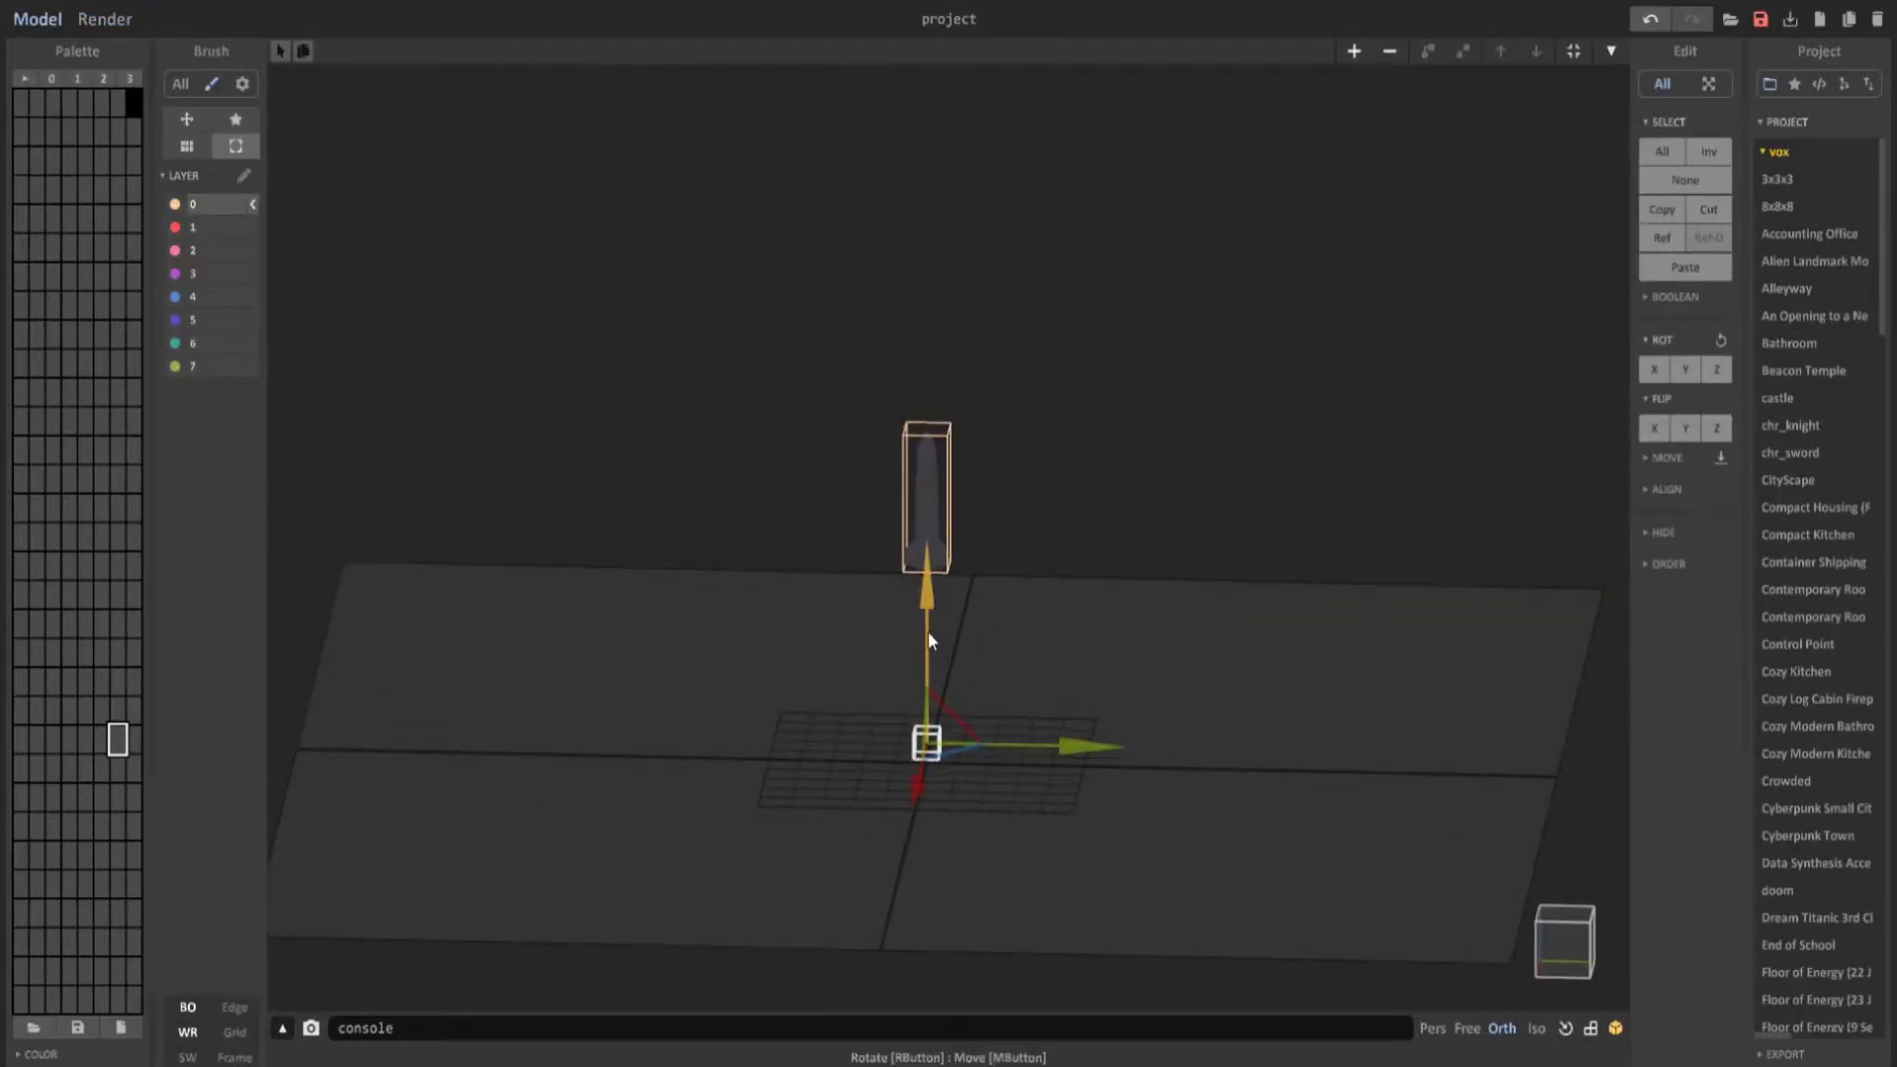
drag(928, 631, 942, 488)
right_drag(944, 488, 952, 470)
scroll(952, 470, up, 3)
middle_drag(943, 545, 989, 409)
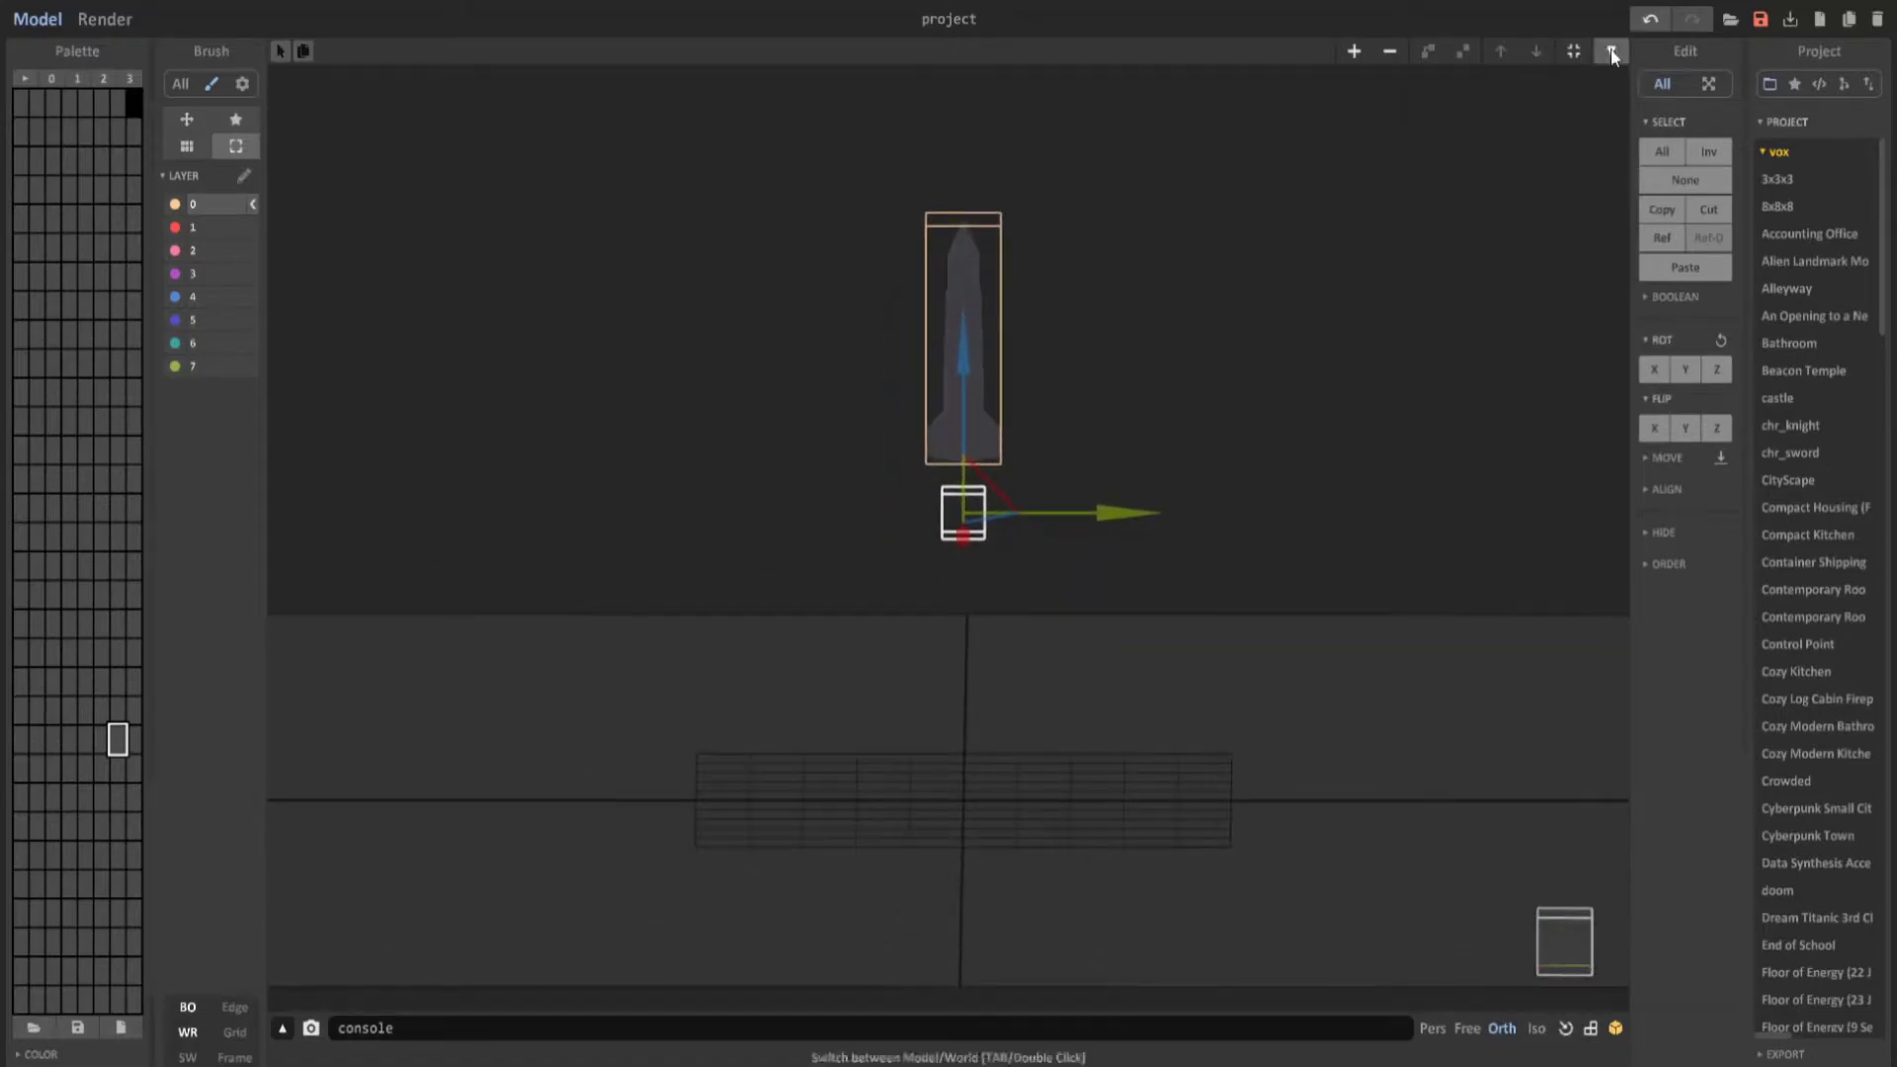
Enlarge the new model to 128 × 128 × 128 and lower it until its top meets the rocket's base.
double_click(984, 534)
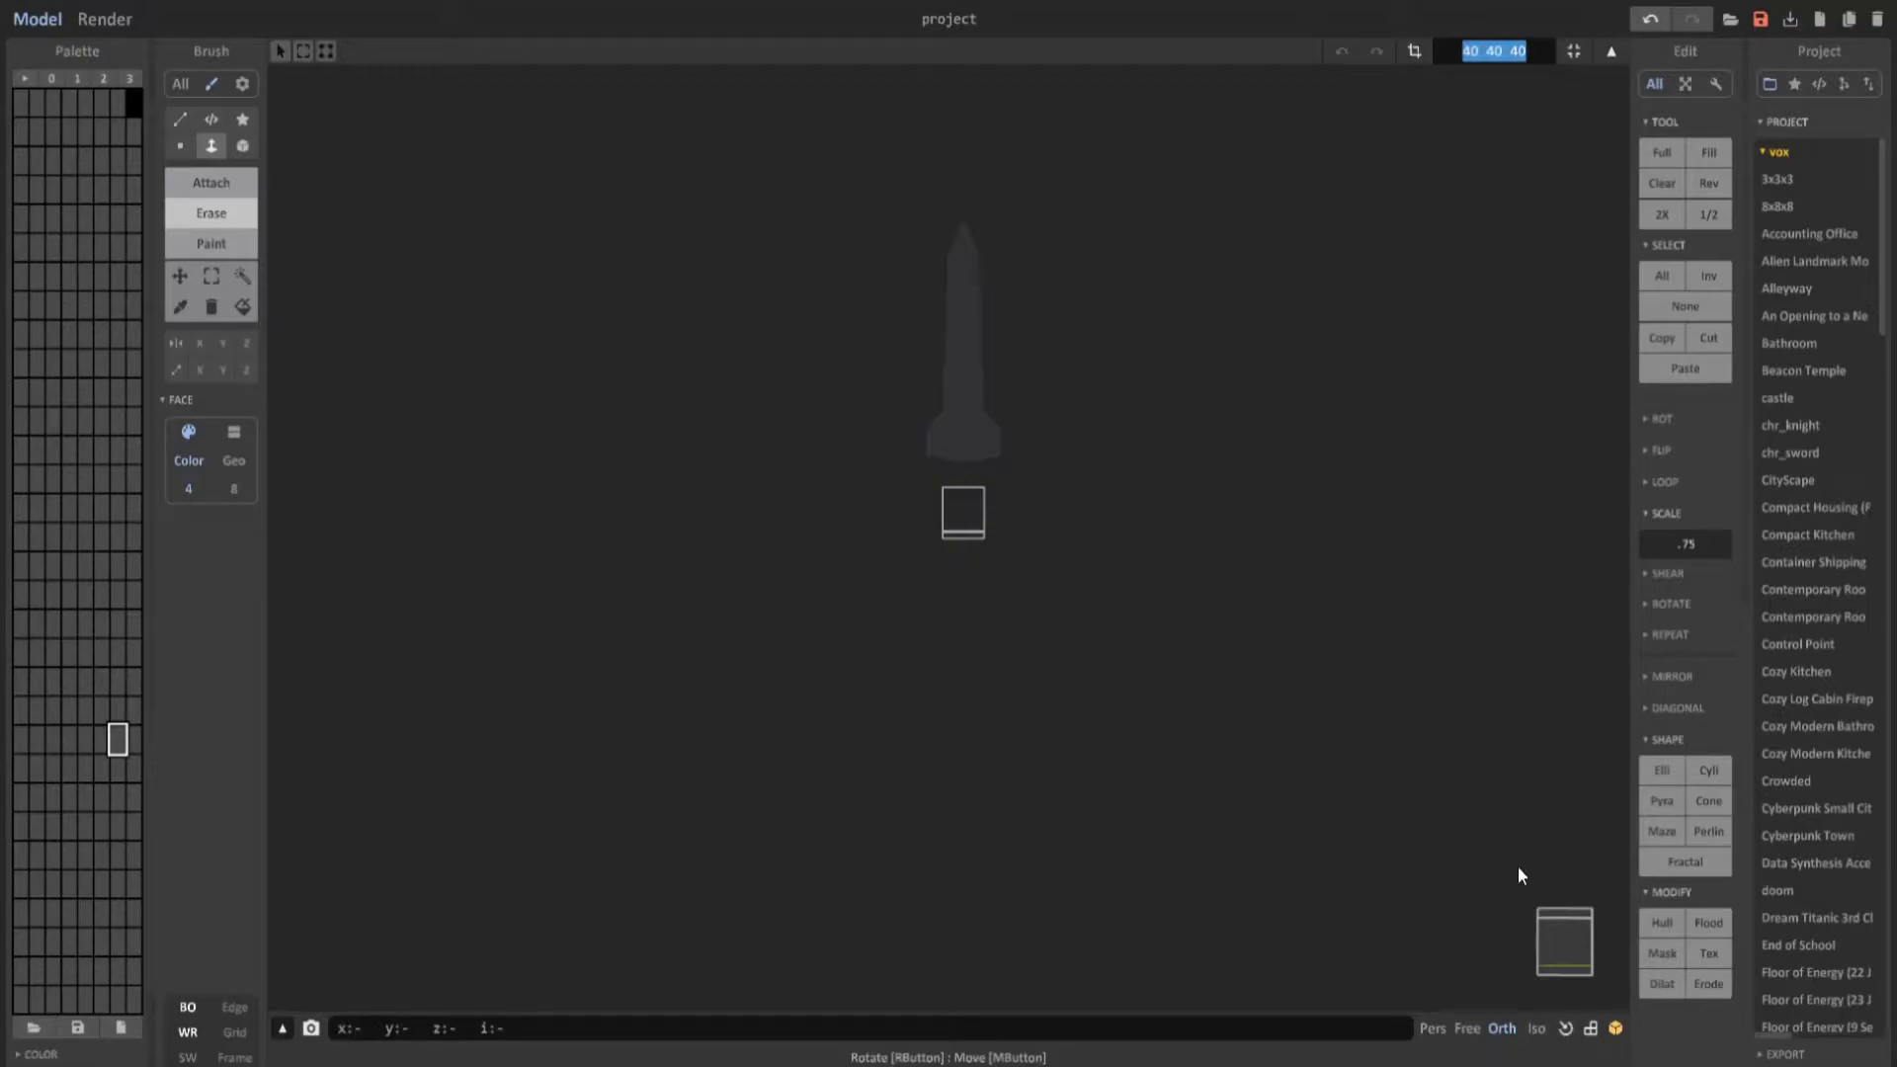
text(128 128 128)
key(Return)
right_drag(1177, 632, 1018, 680)
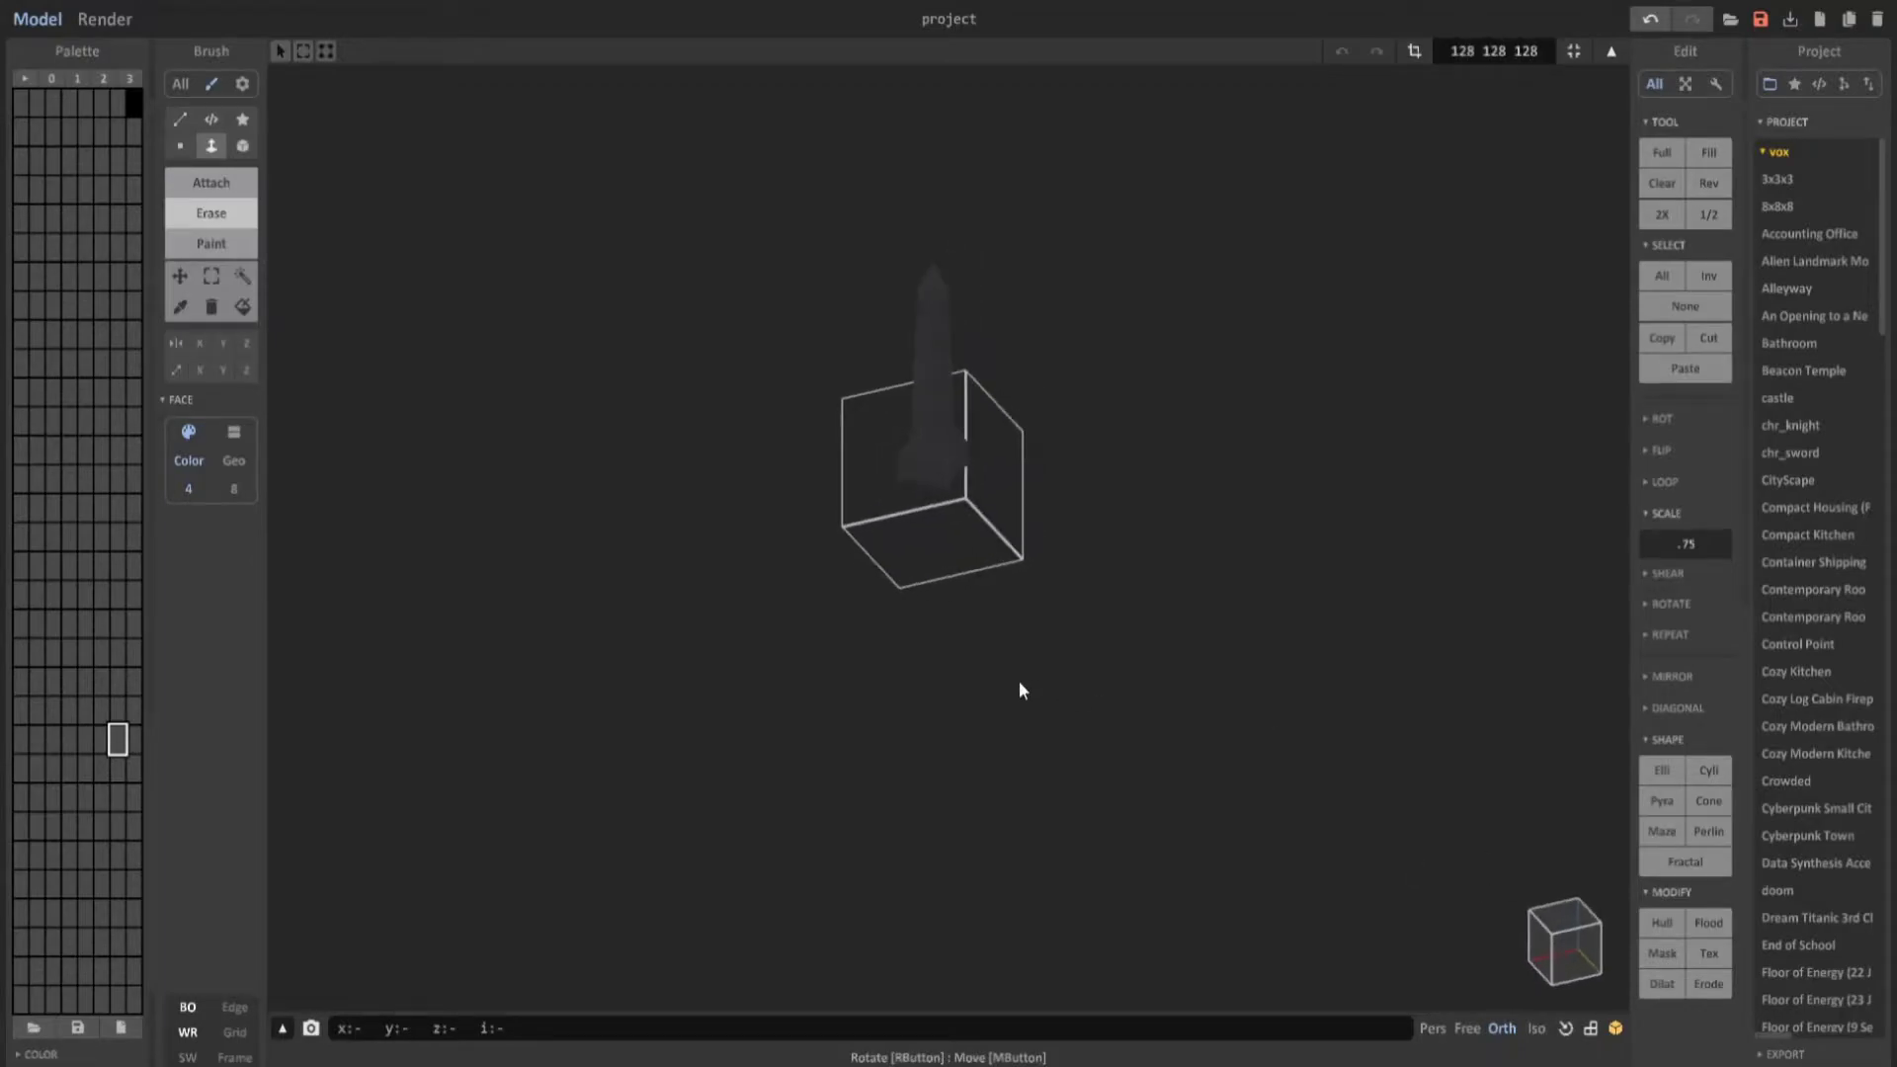
click(1566, 943)
key(Tab)
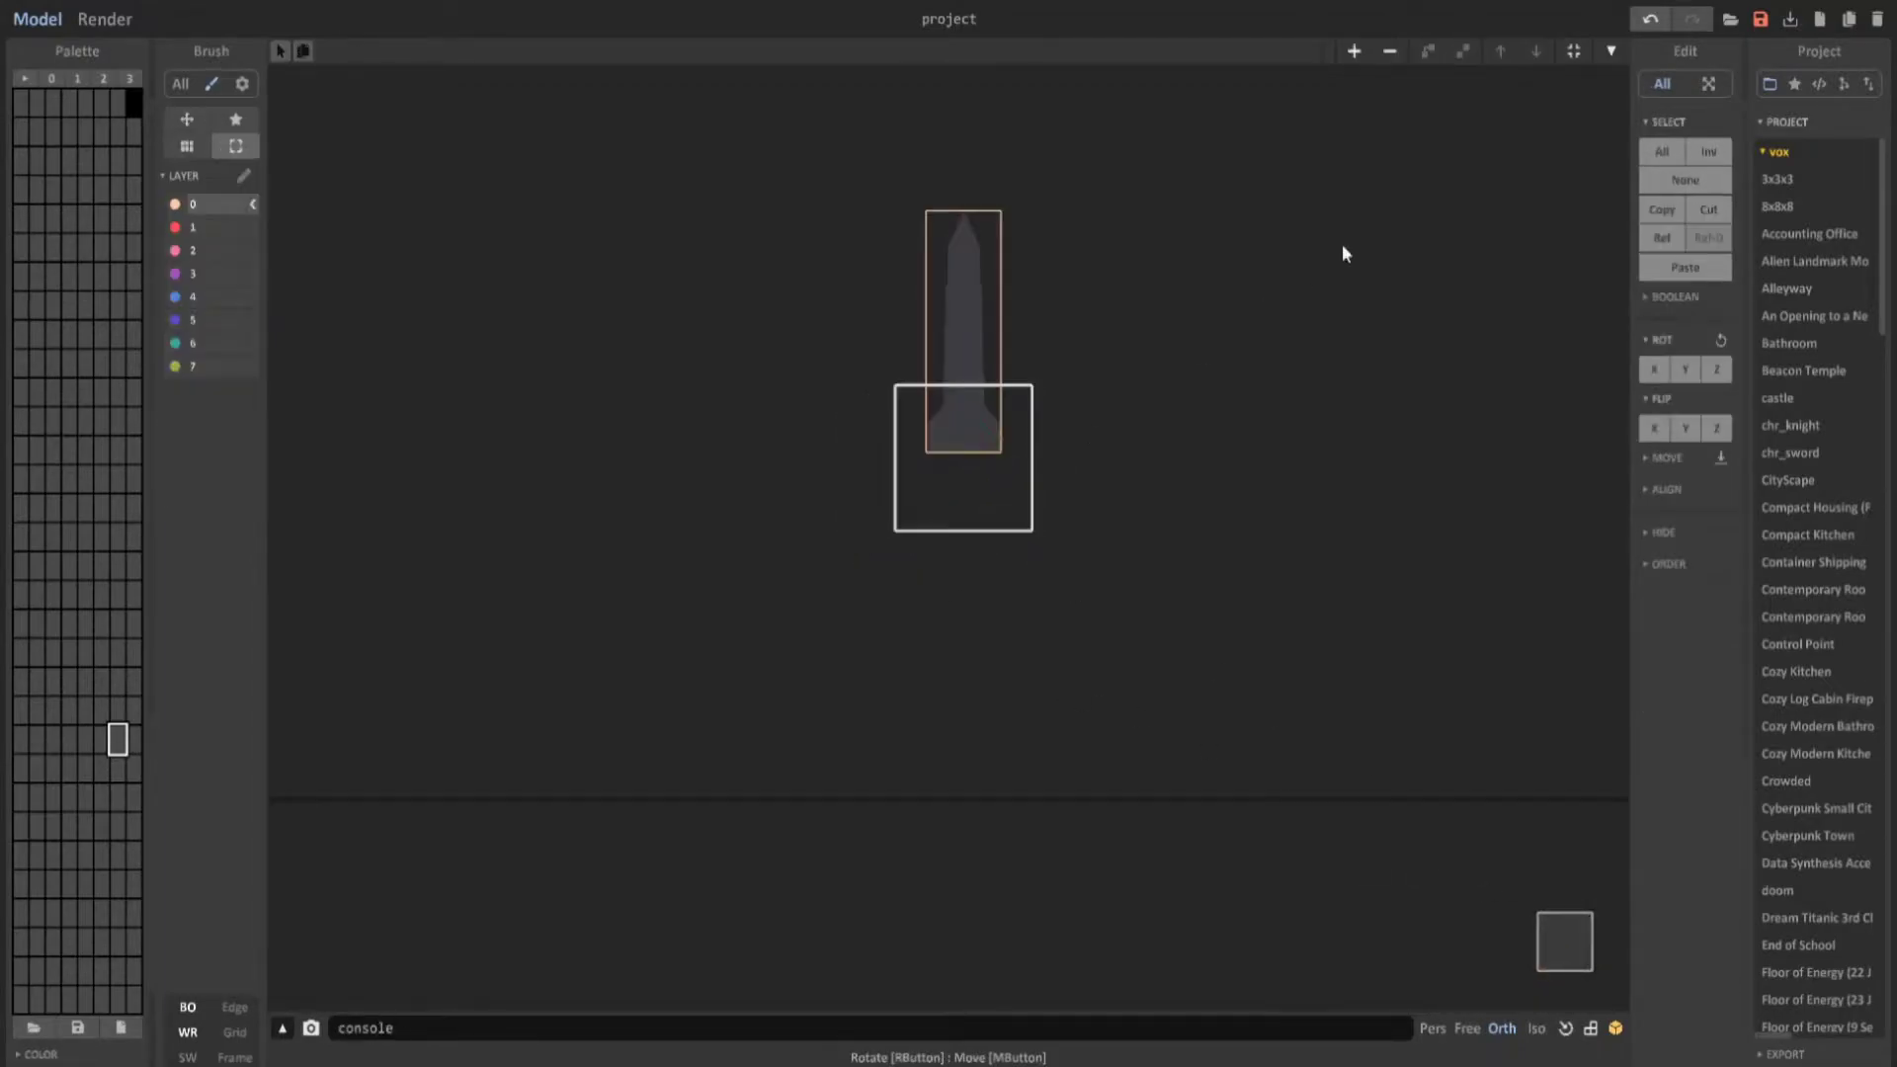
drag(970, 314, 951, 379)
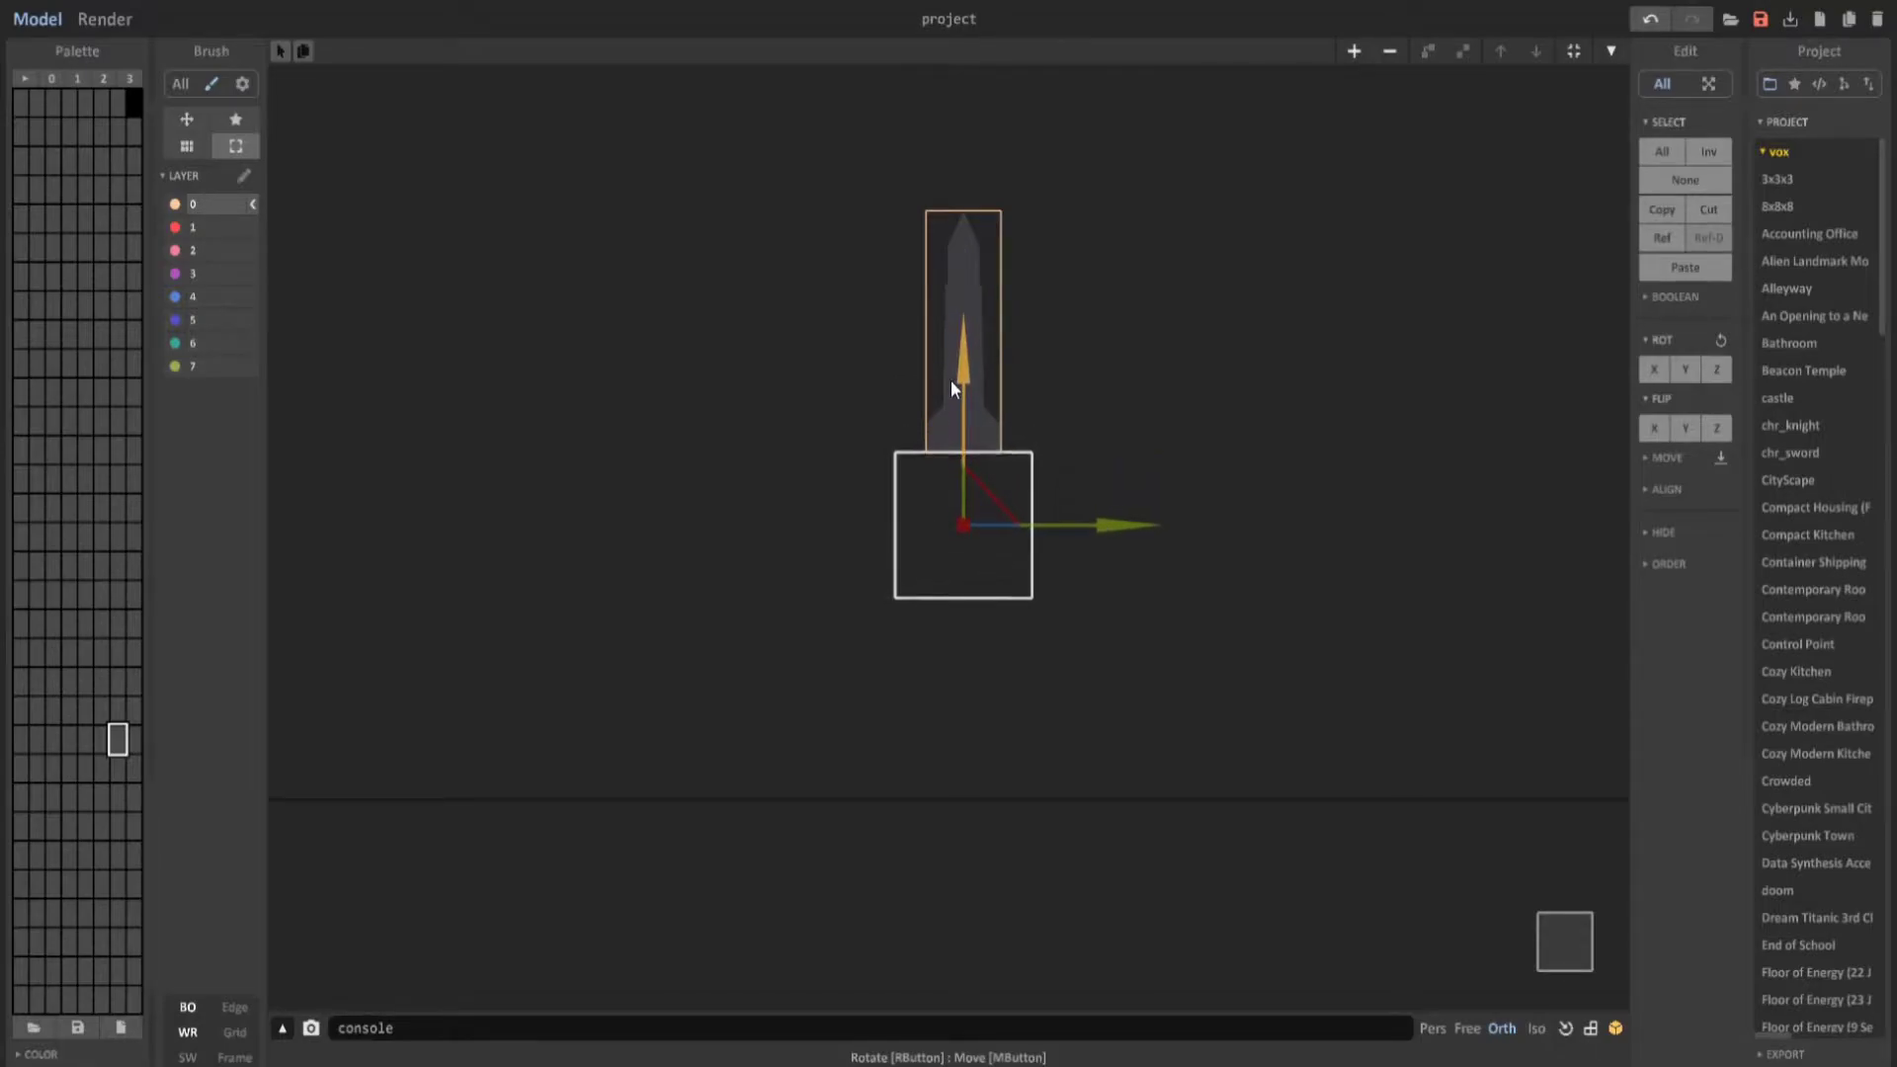
Open the enlarged model for editing and set up the shader brush with the mandelbulb shader in Attach mode.
scroll(1076, 468, up, 3)
middle_drag(1079, 470, 978, 545)
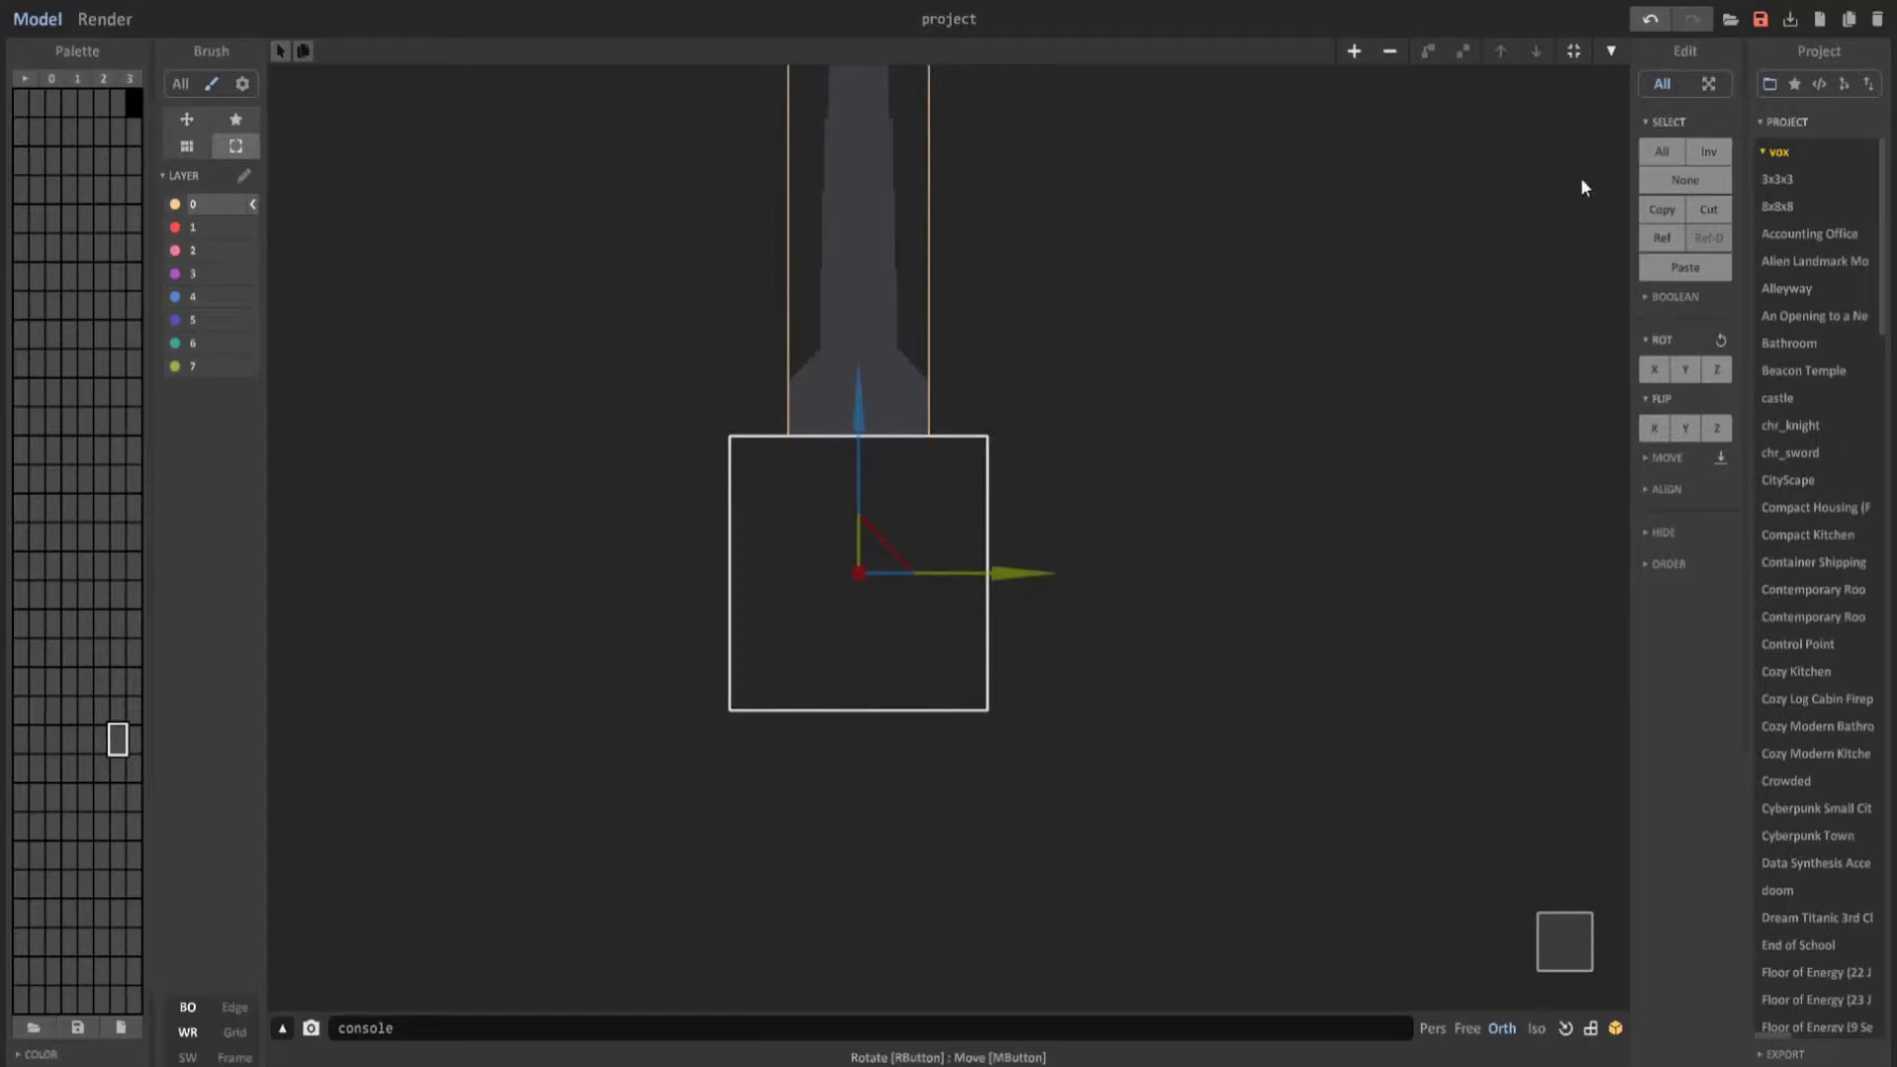
mouse_move(982, 510)
right_down()
mouse_move(910, 575)
mouse_move(1009, 535)
right_up()
key(Tab)
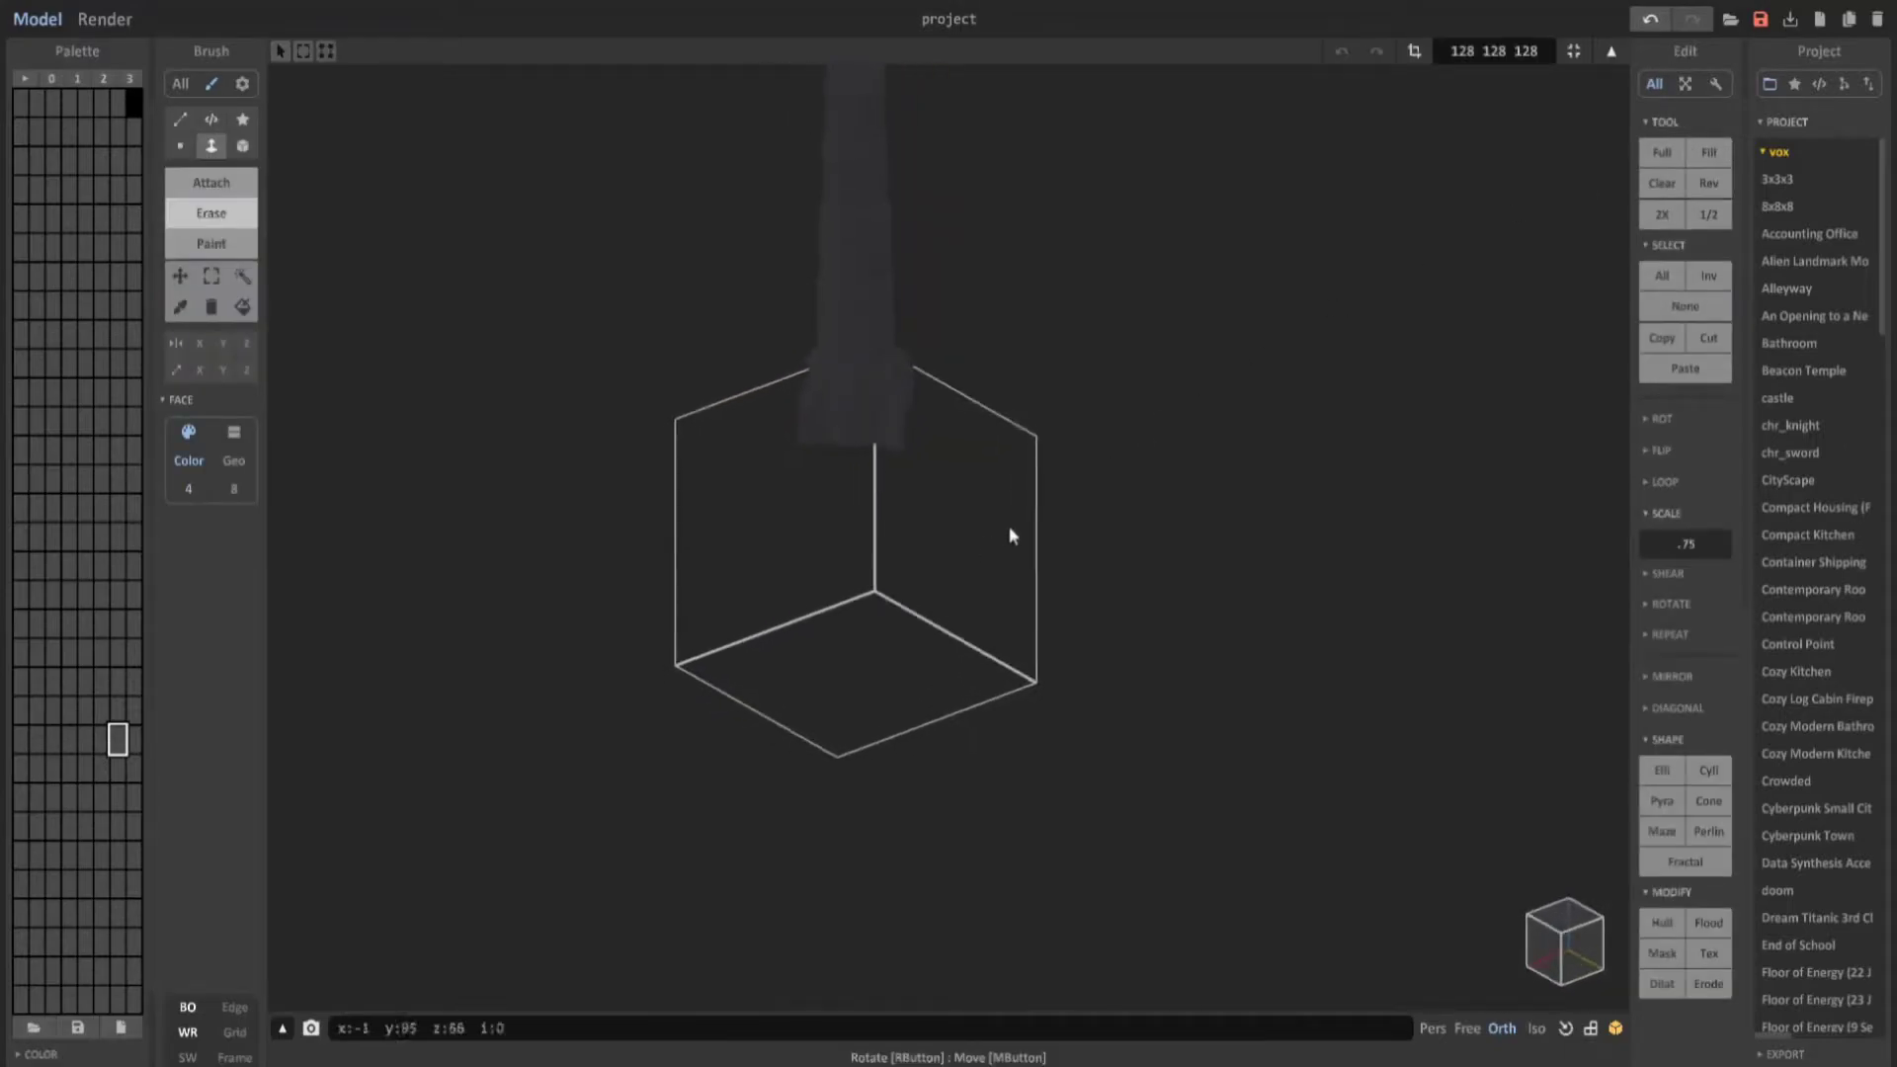
click(213, 120)
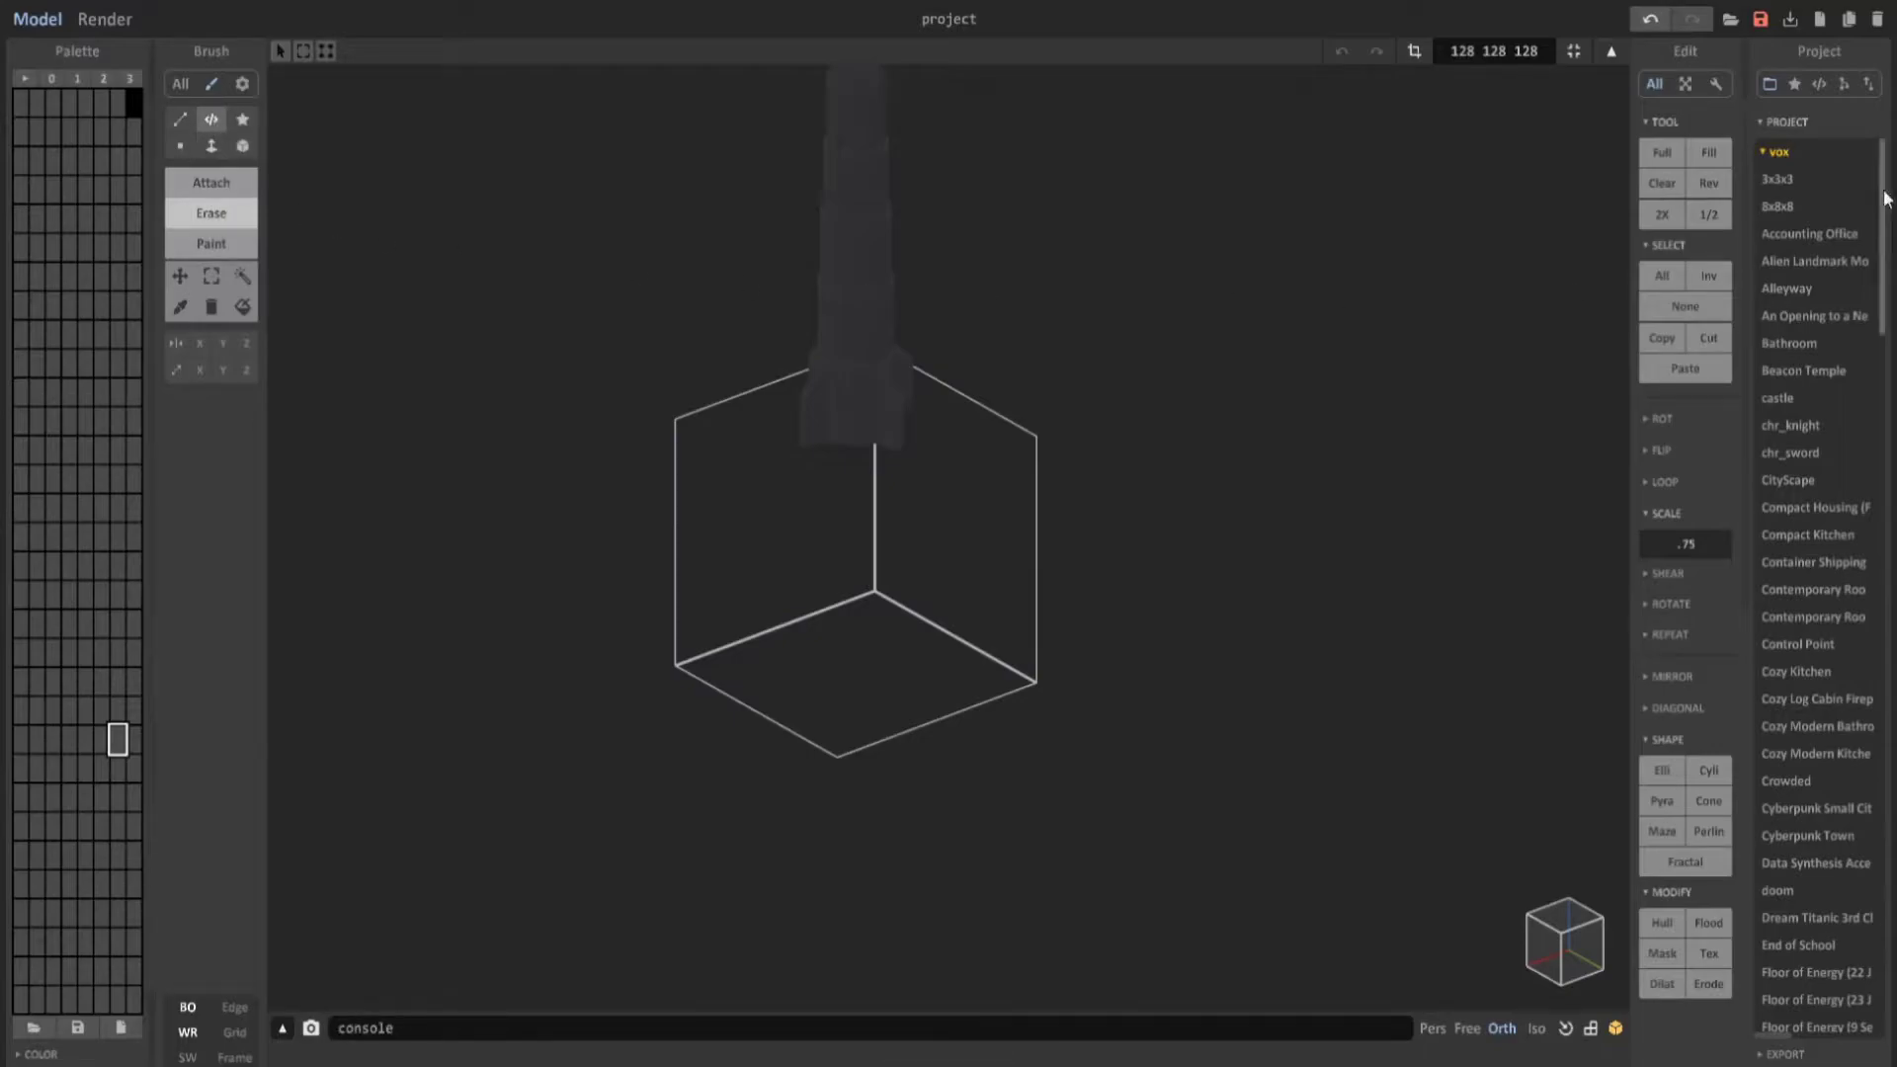
click(1828, 81)
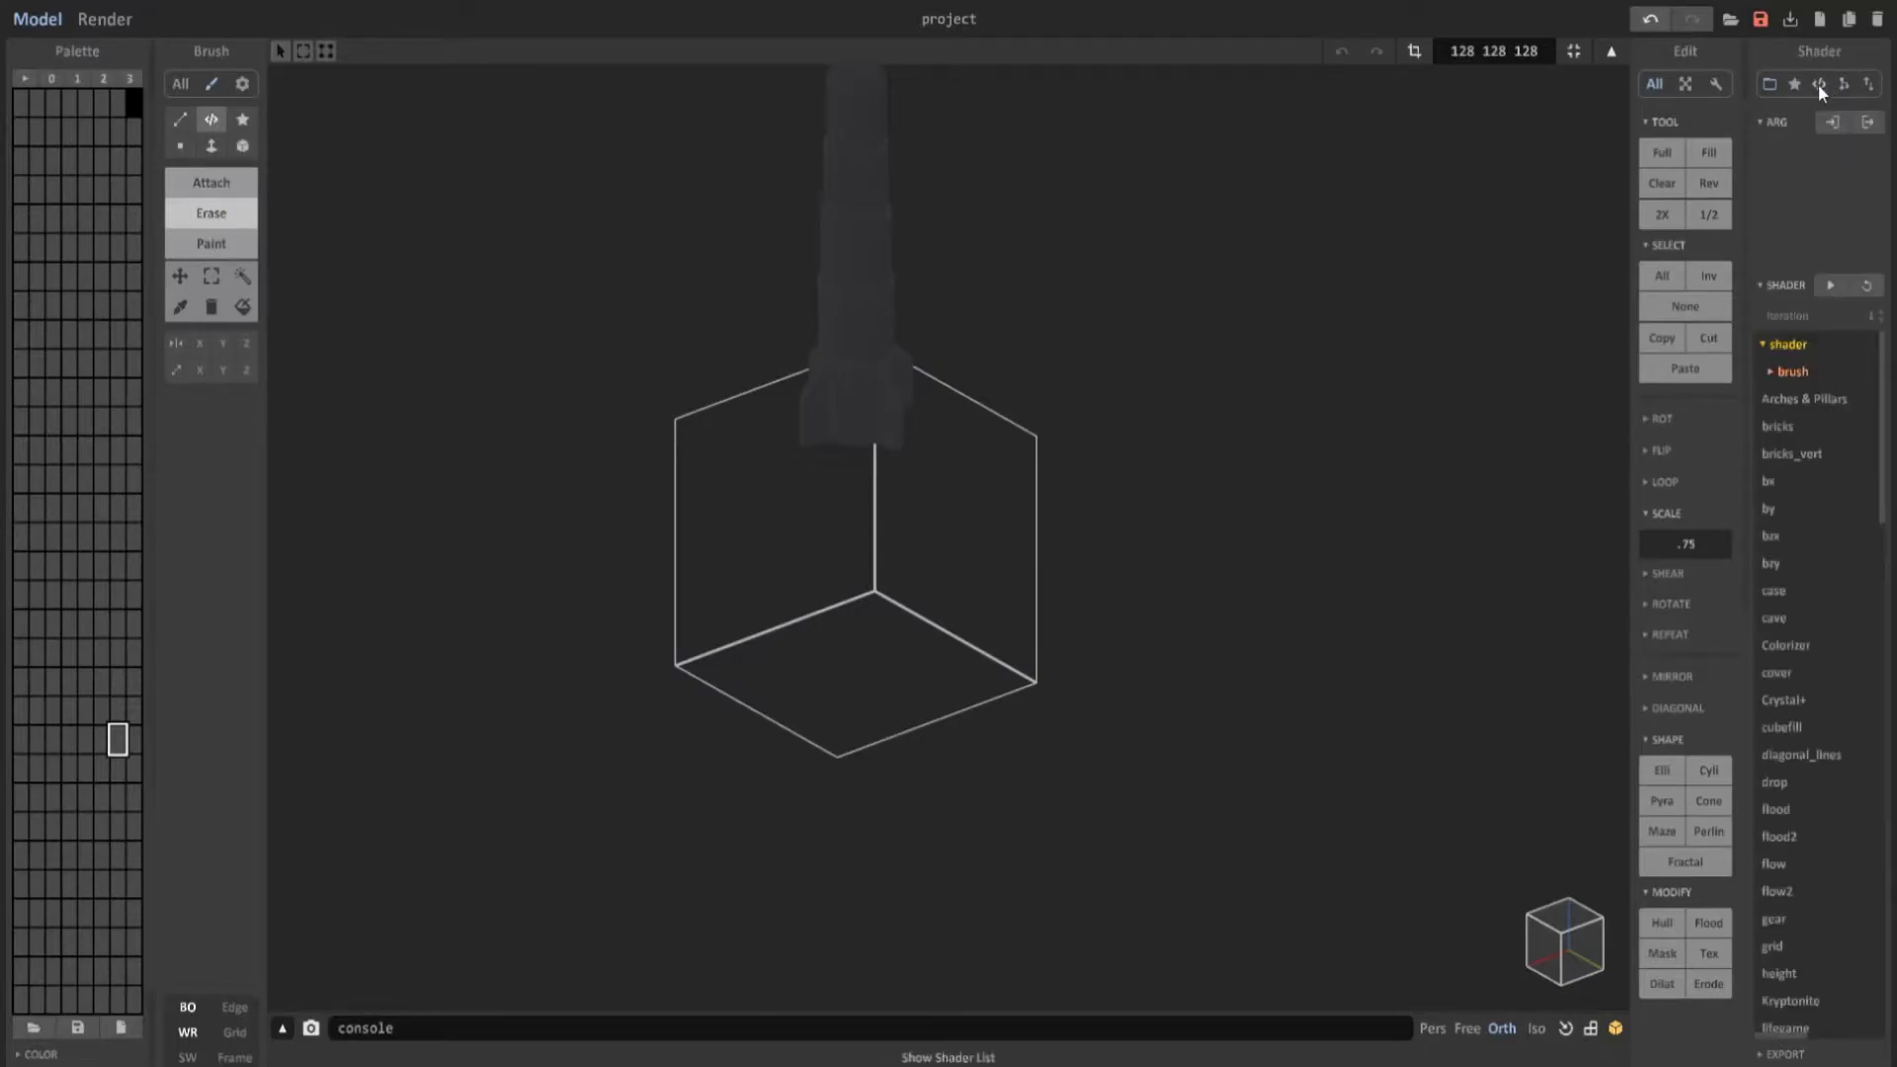
scroll(1800, 464, down, 4)
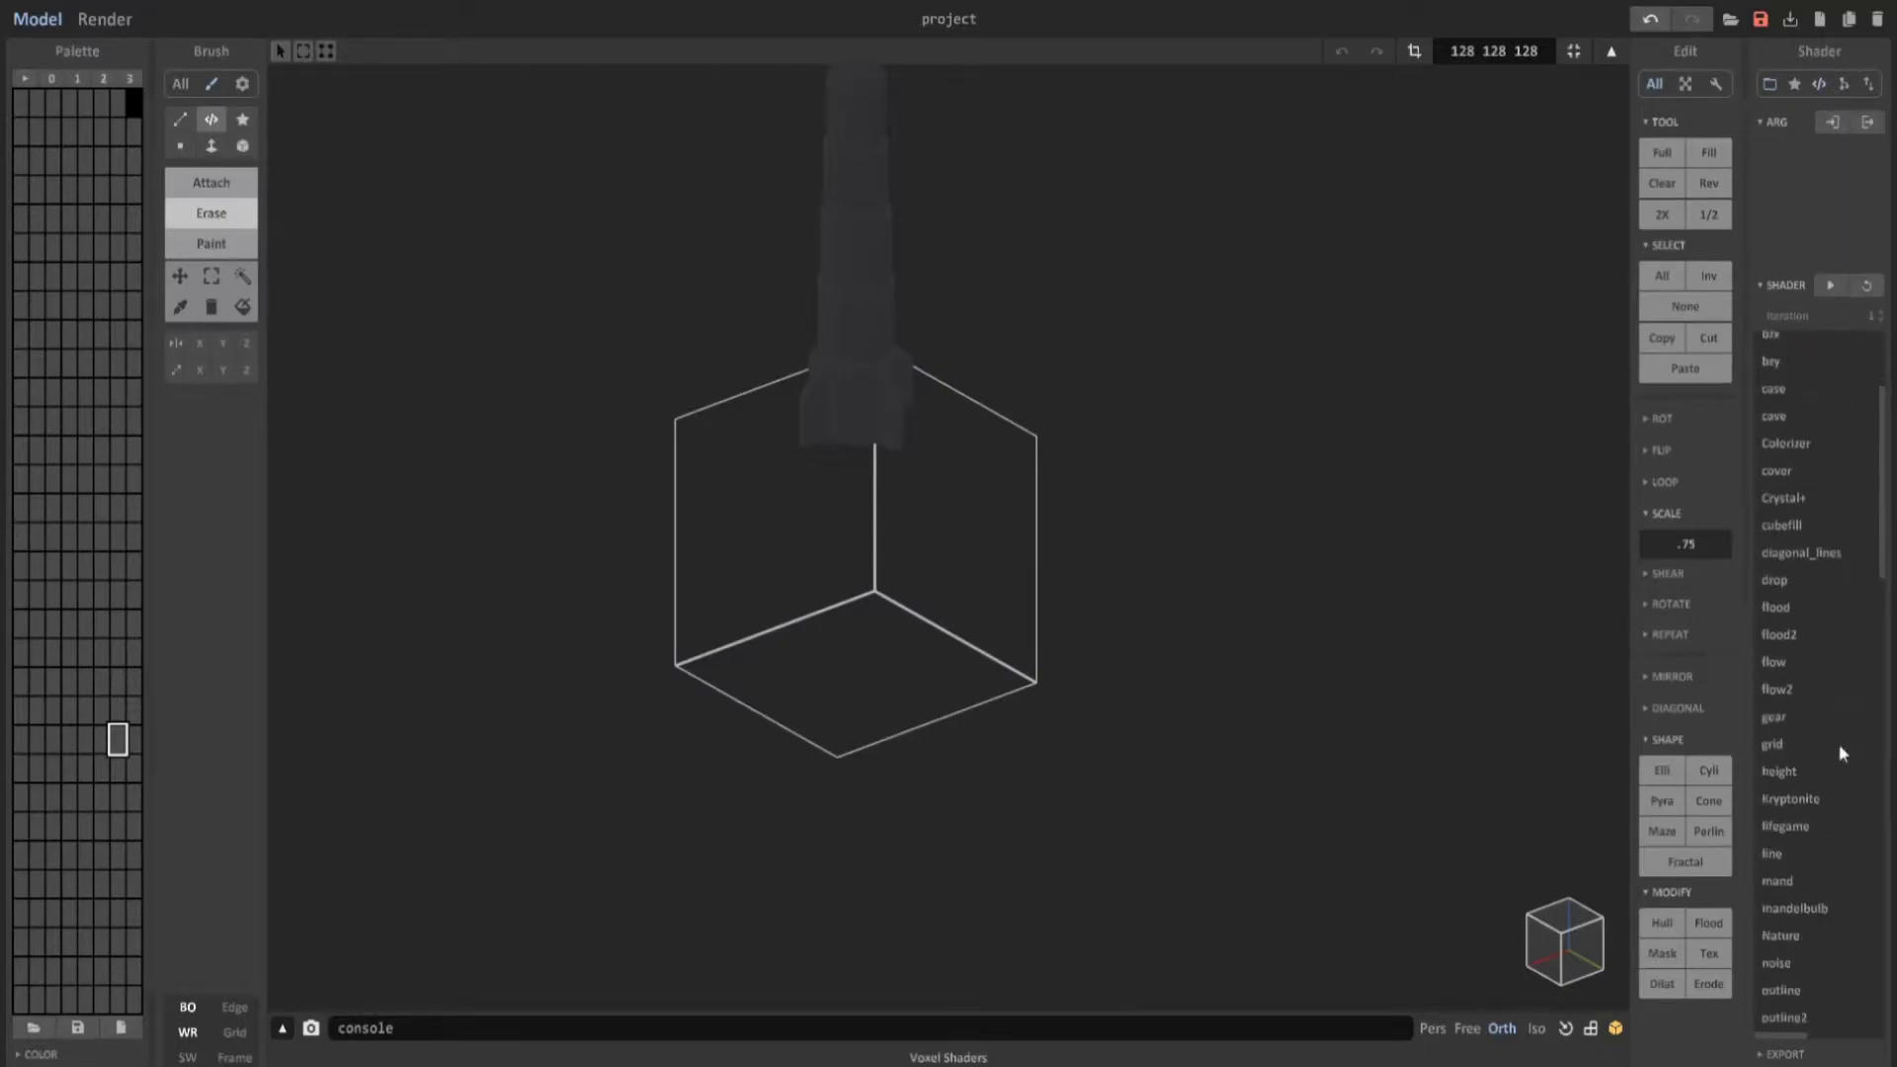
click(1816, 909)
right_drag(1071, 806, 1260, 768)
scroll(1260, 768, up, 3)
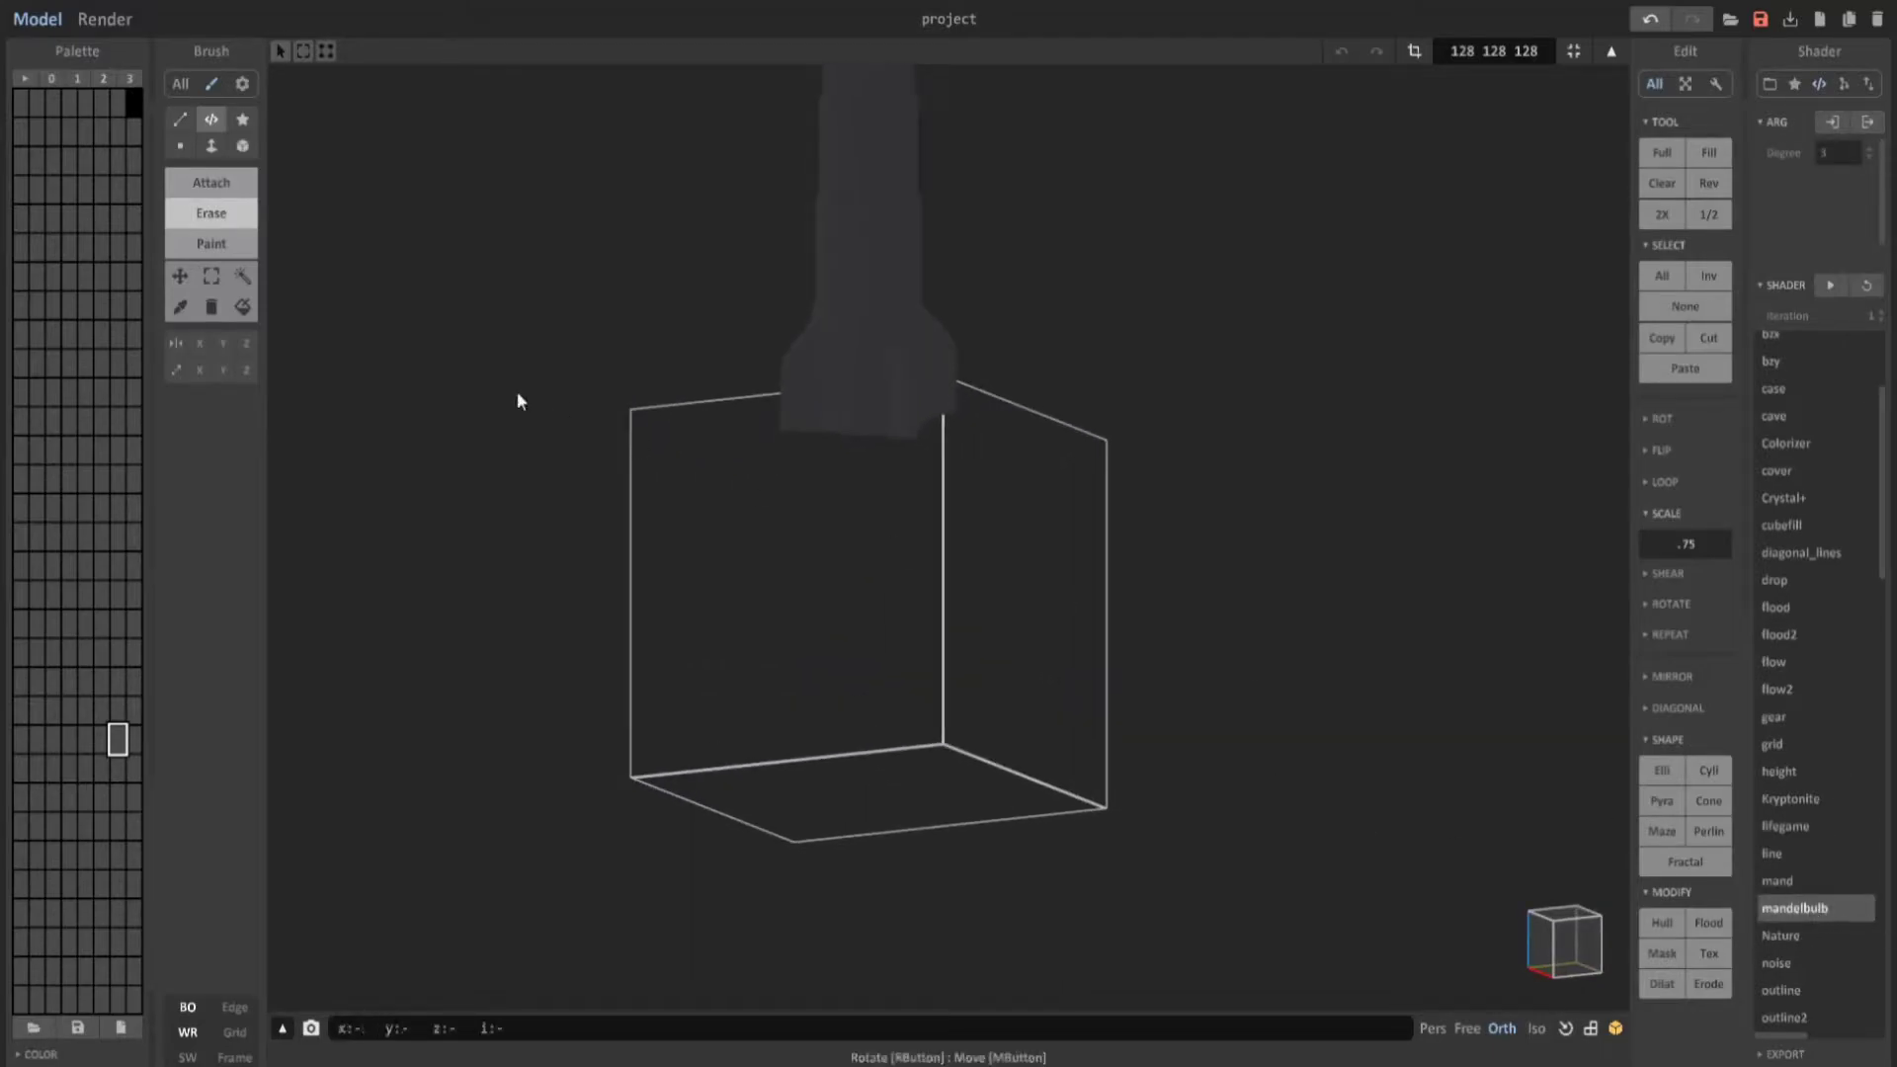
click(200, 186)
right_drag(588, 435, 654, 416)
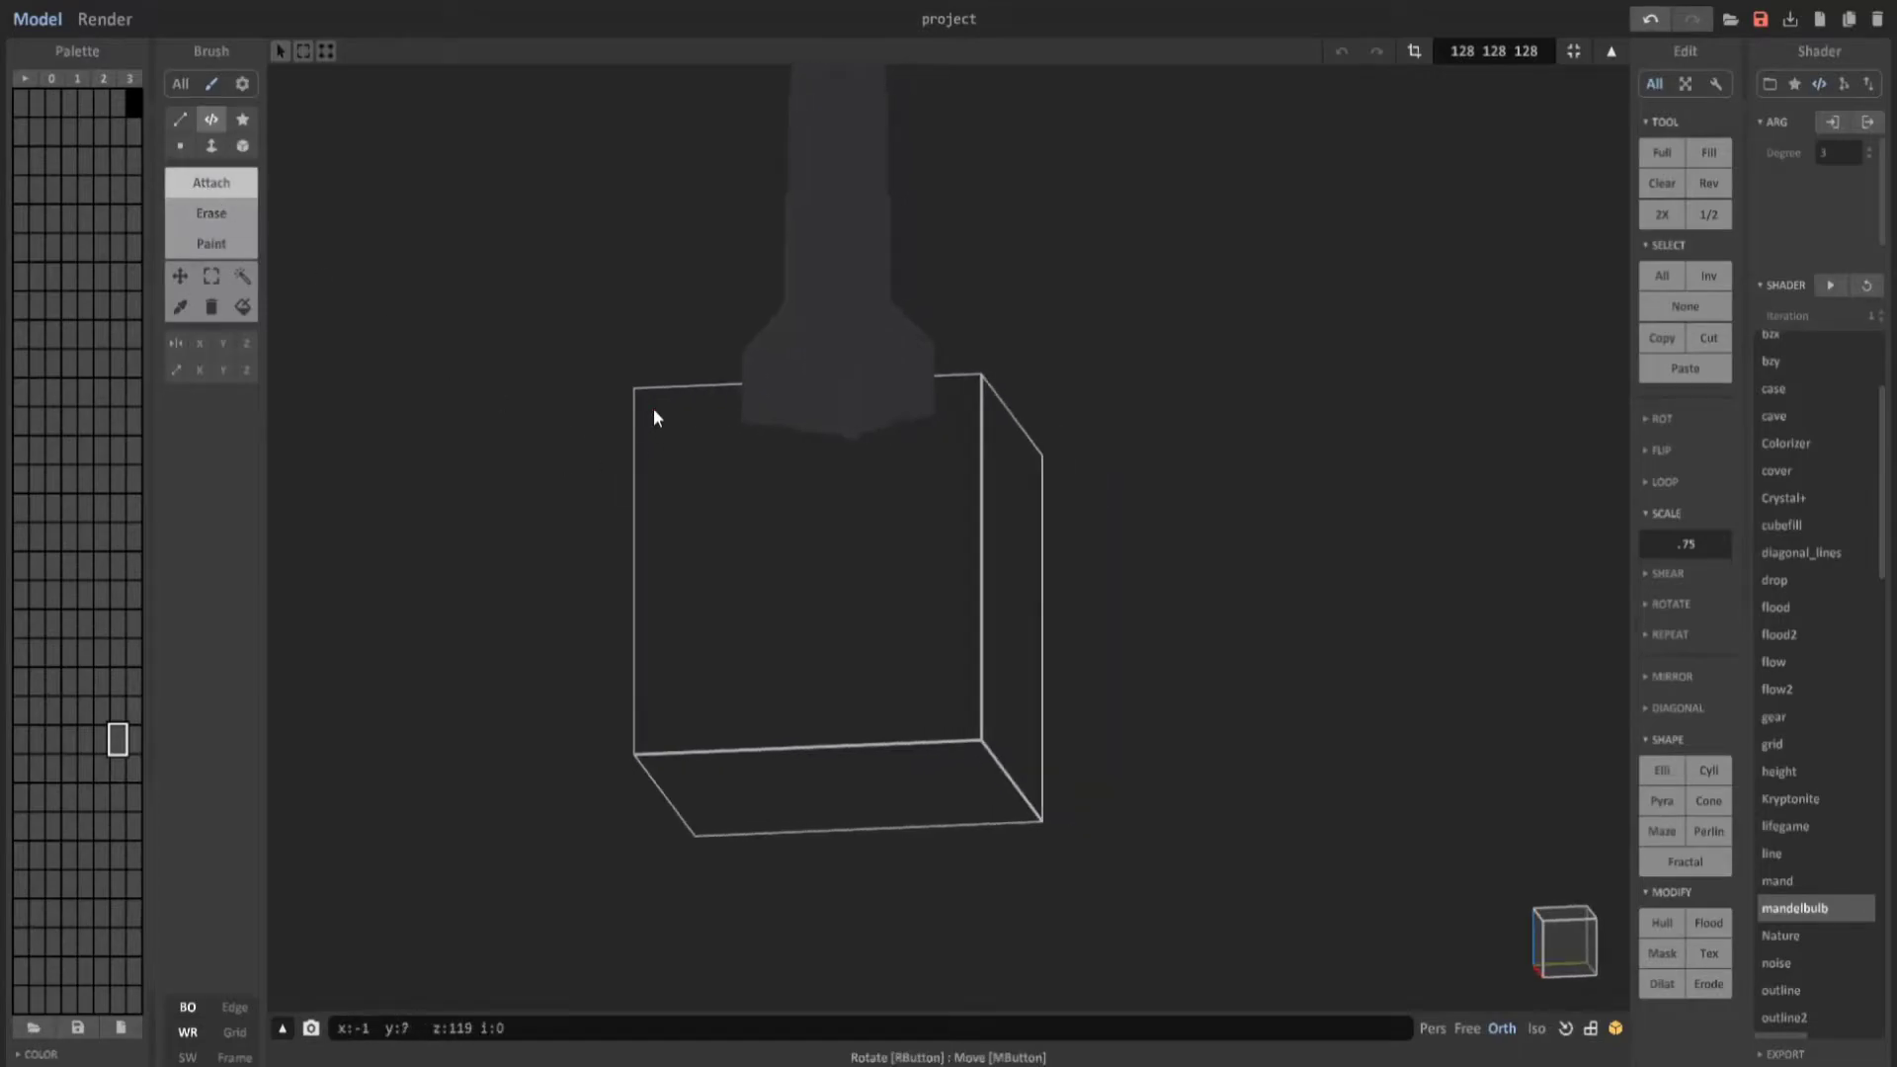
Try generating the mandelbulb across the whole model and within a hand-drawn box region.
click(1830, 286)
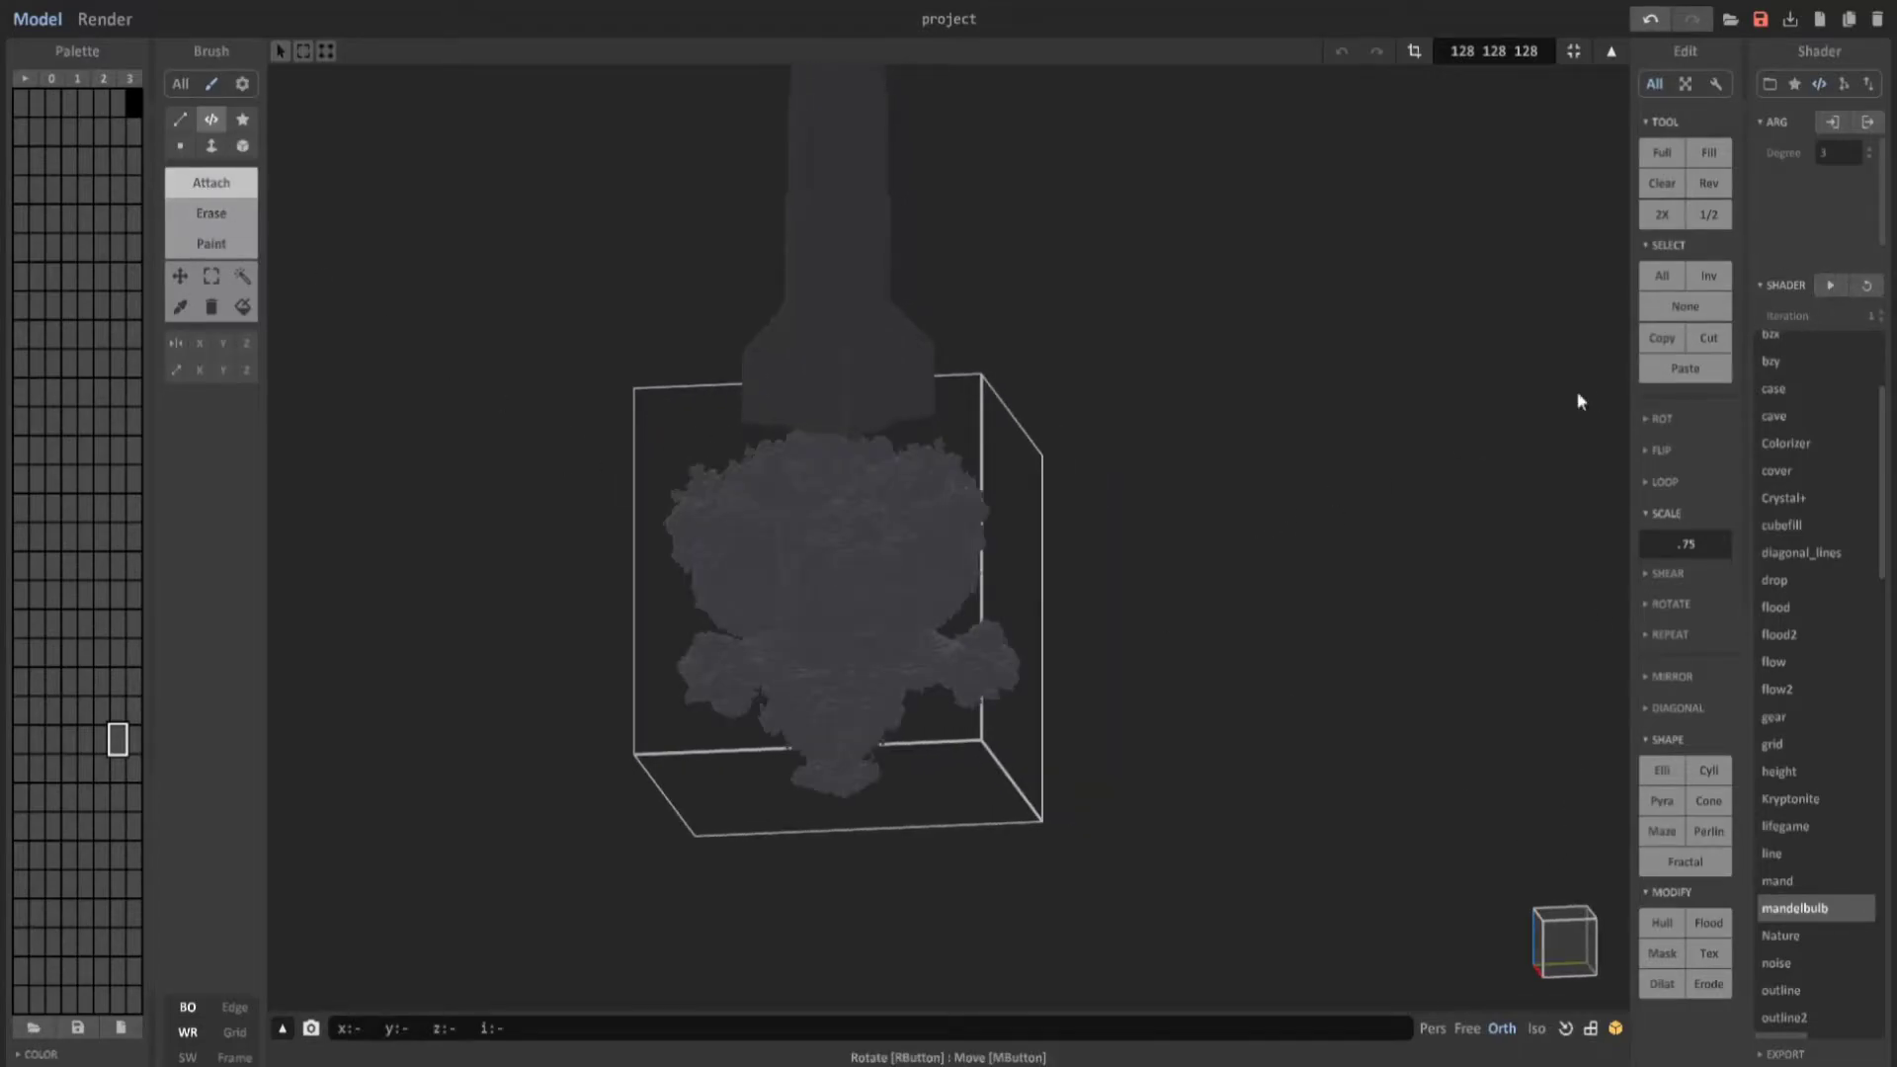
key(ctrl+z)
drag(652, 441, 1080, 876)
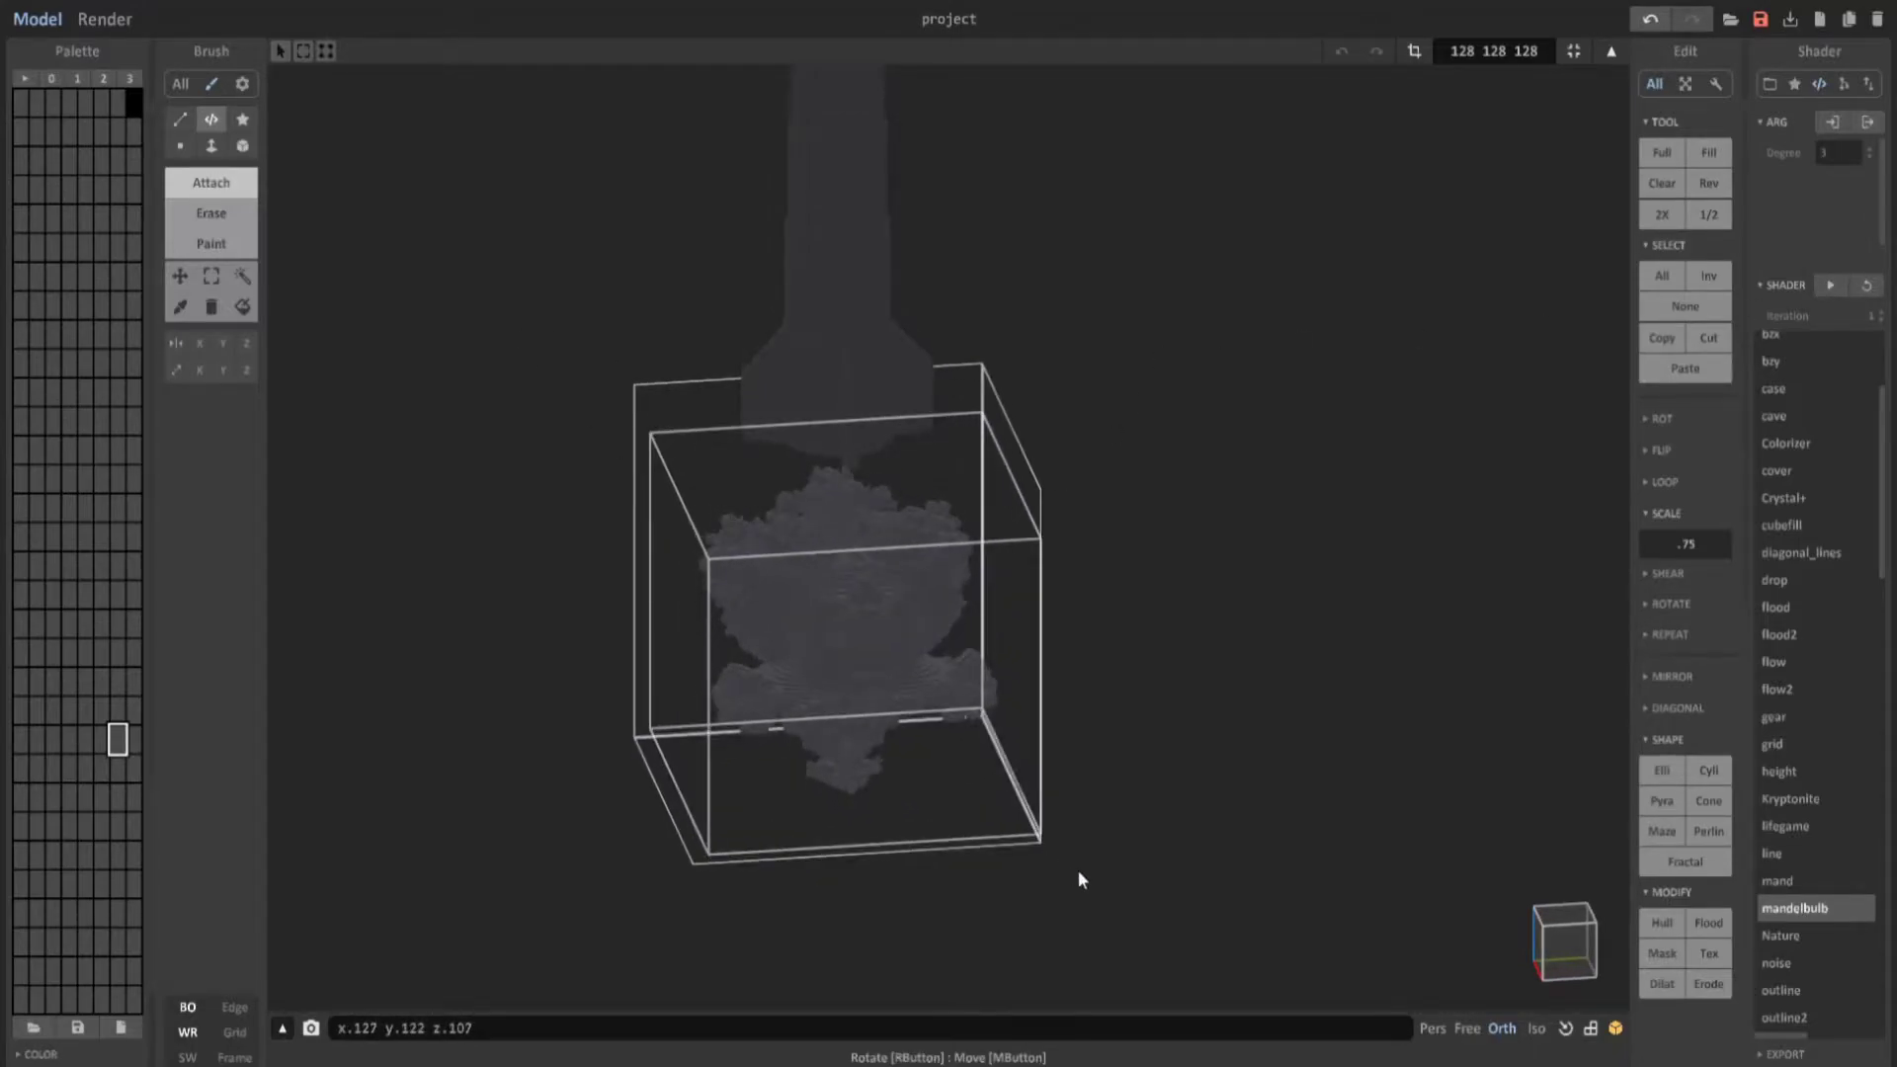
key(ctrl+z)
Run the mandelbulb shader over the full 128-voxel model and flip the shape along Z.
click(1831, 286)
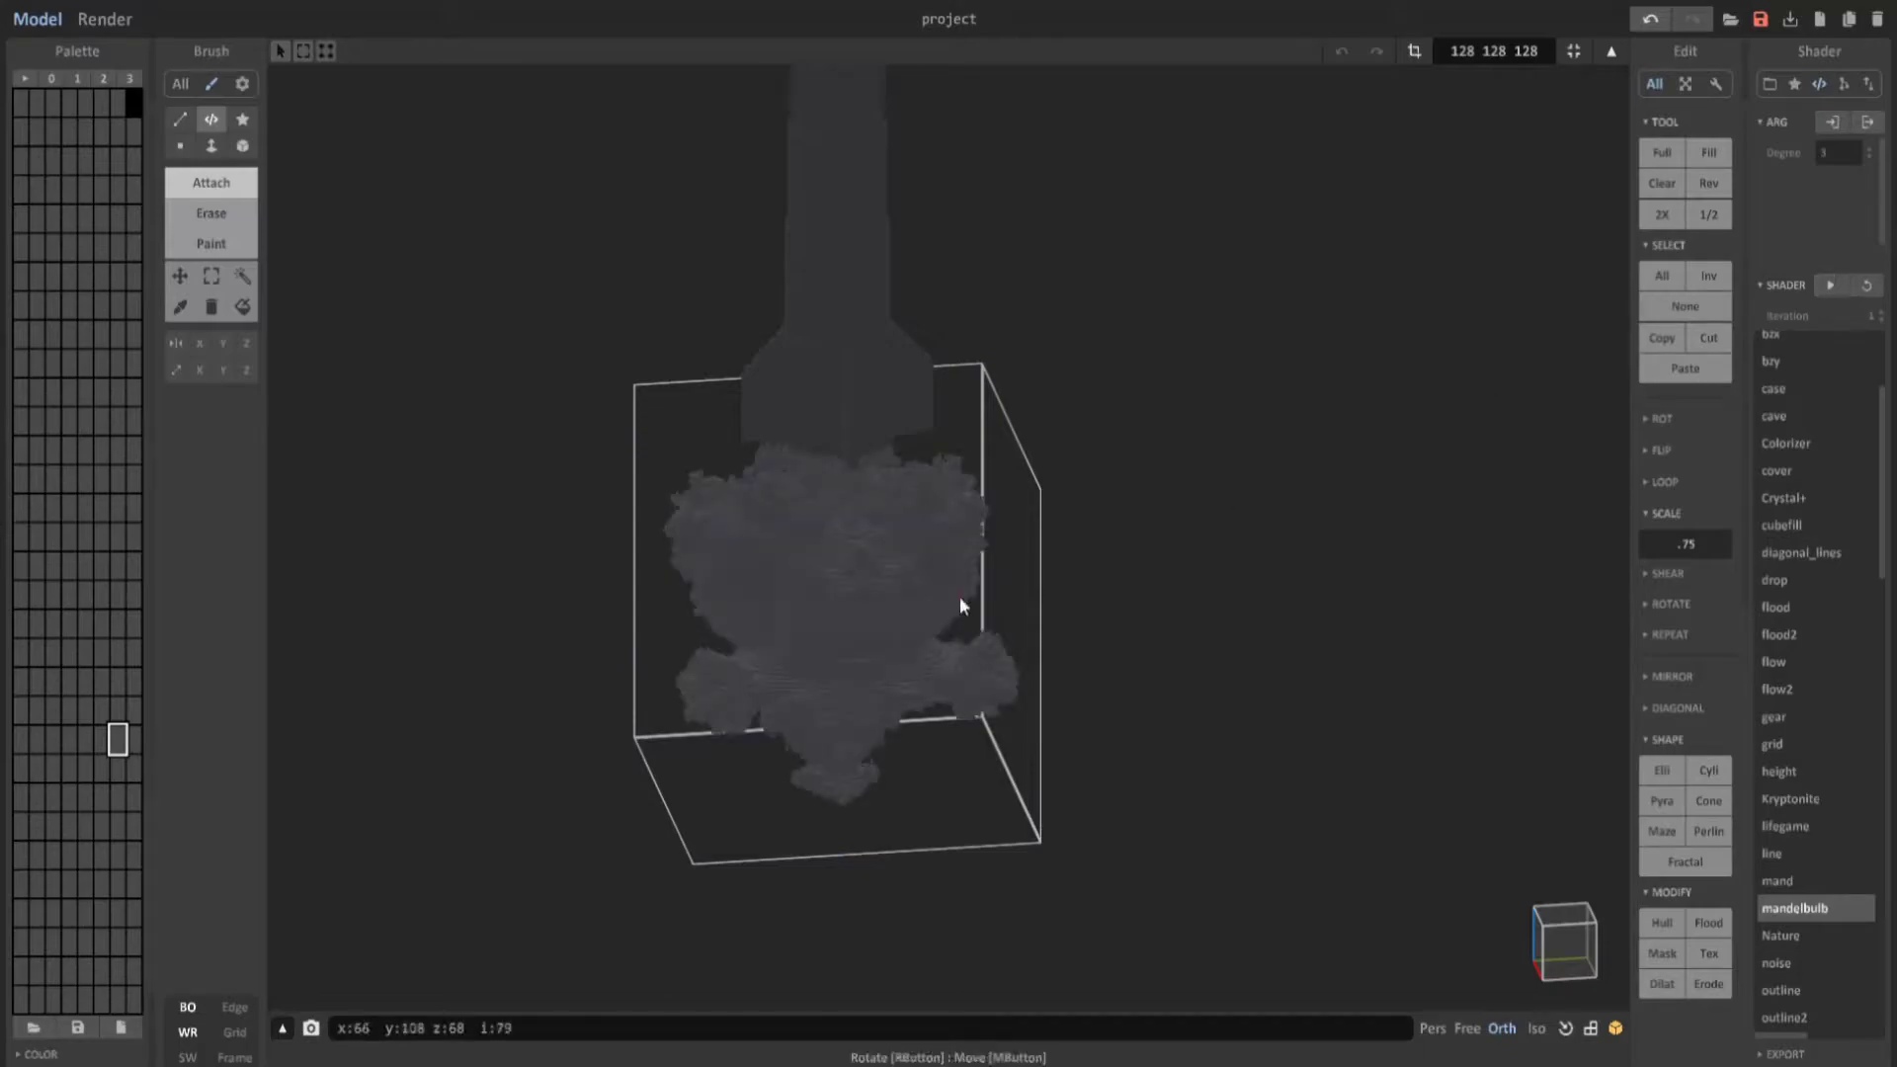
scroll(952, 562, up, 2)
click(1662, 450)
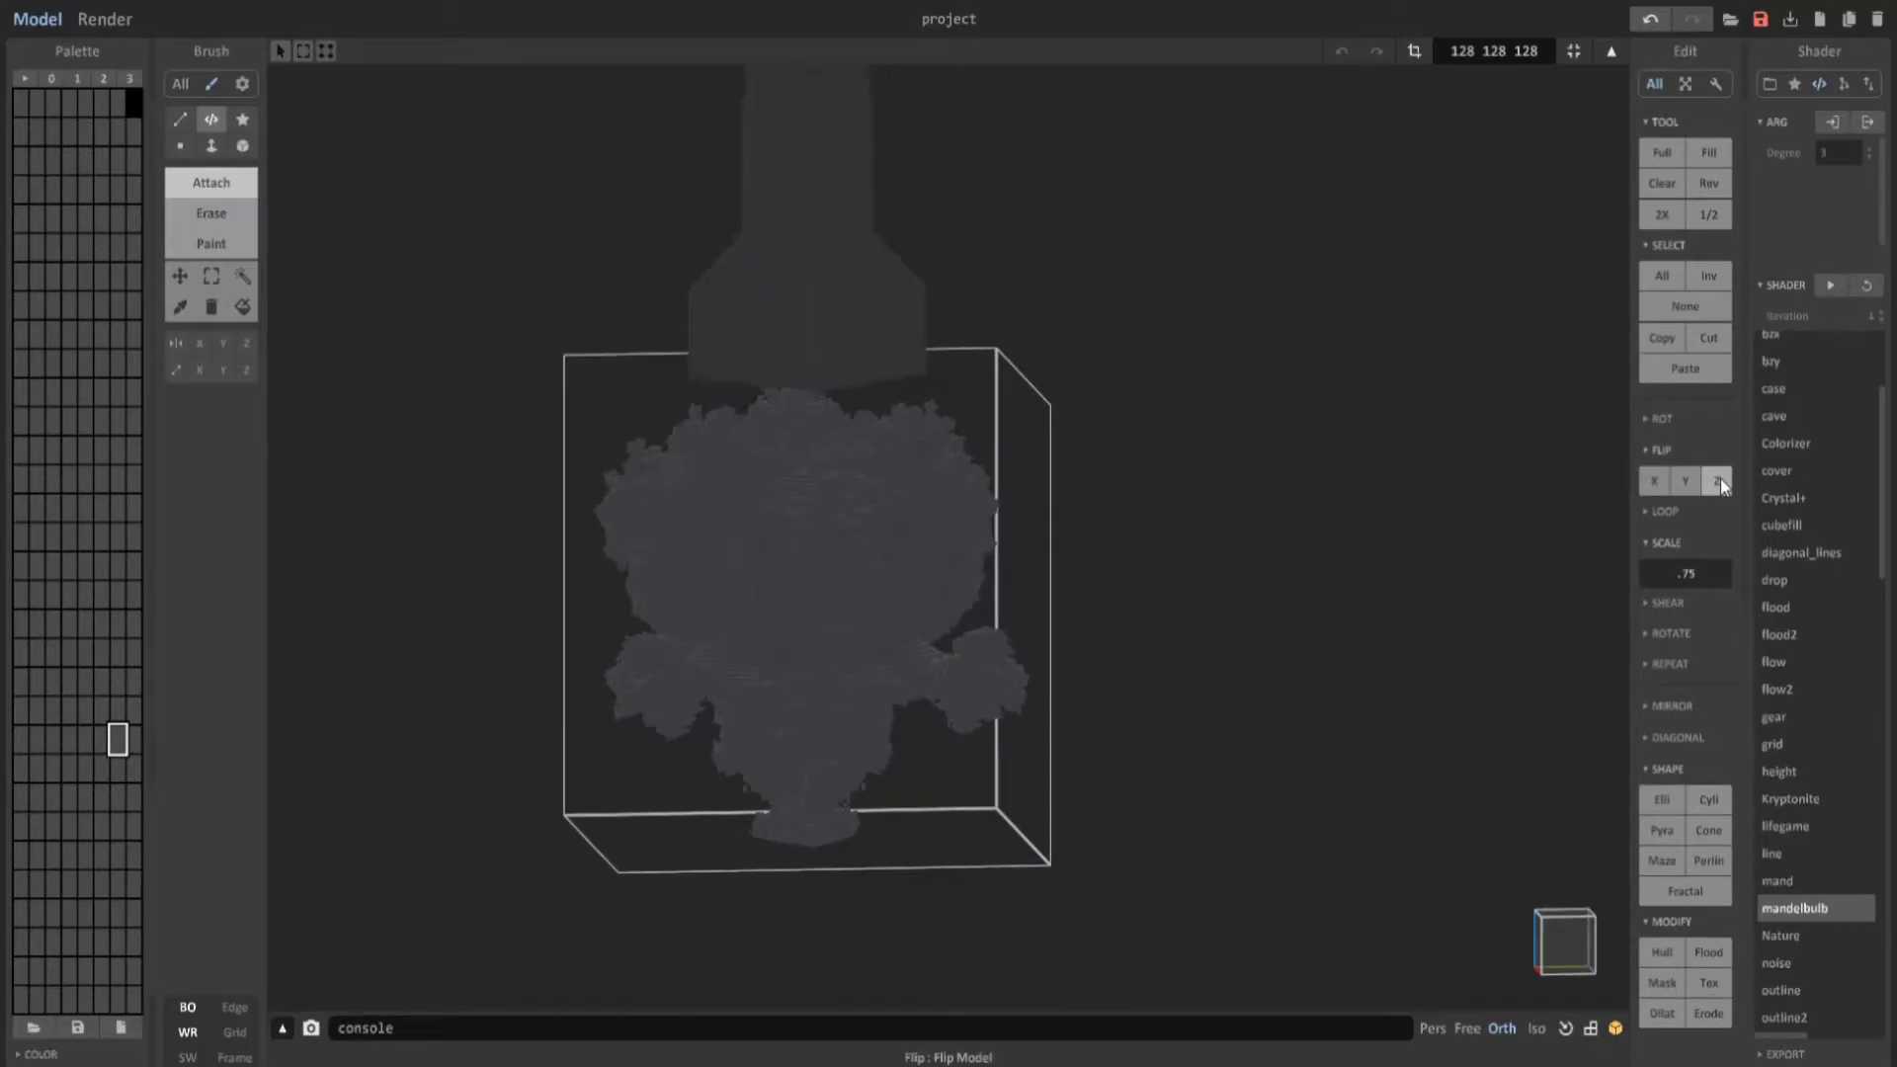
click(1719, 480)
right_drag(1178, 511, 1460, 539)
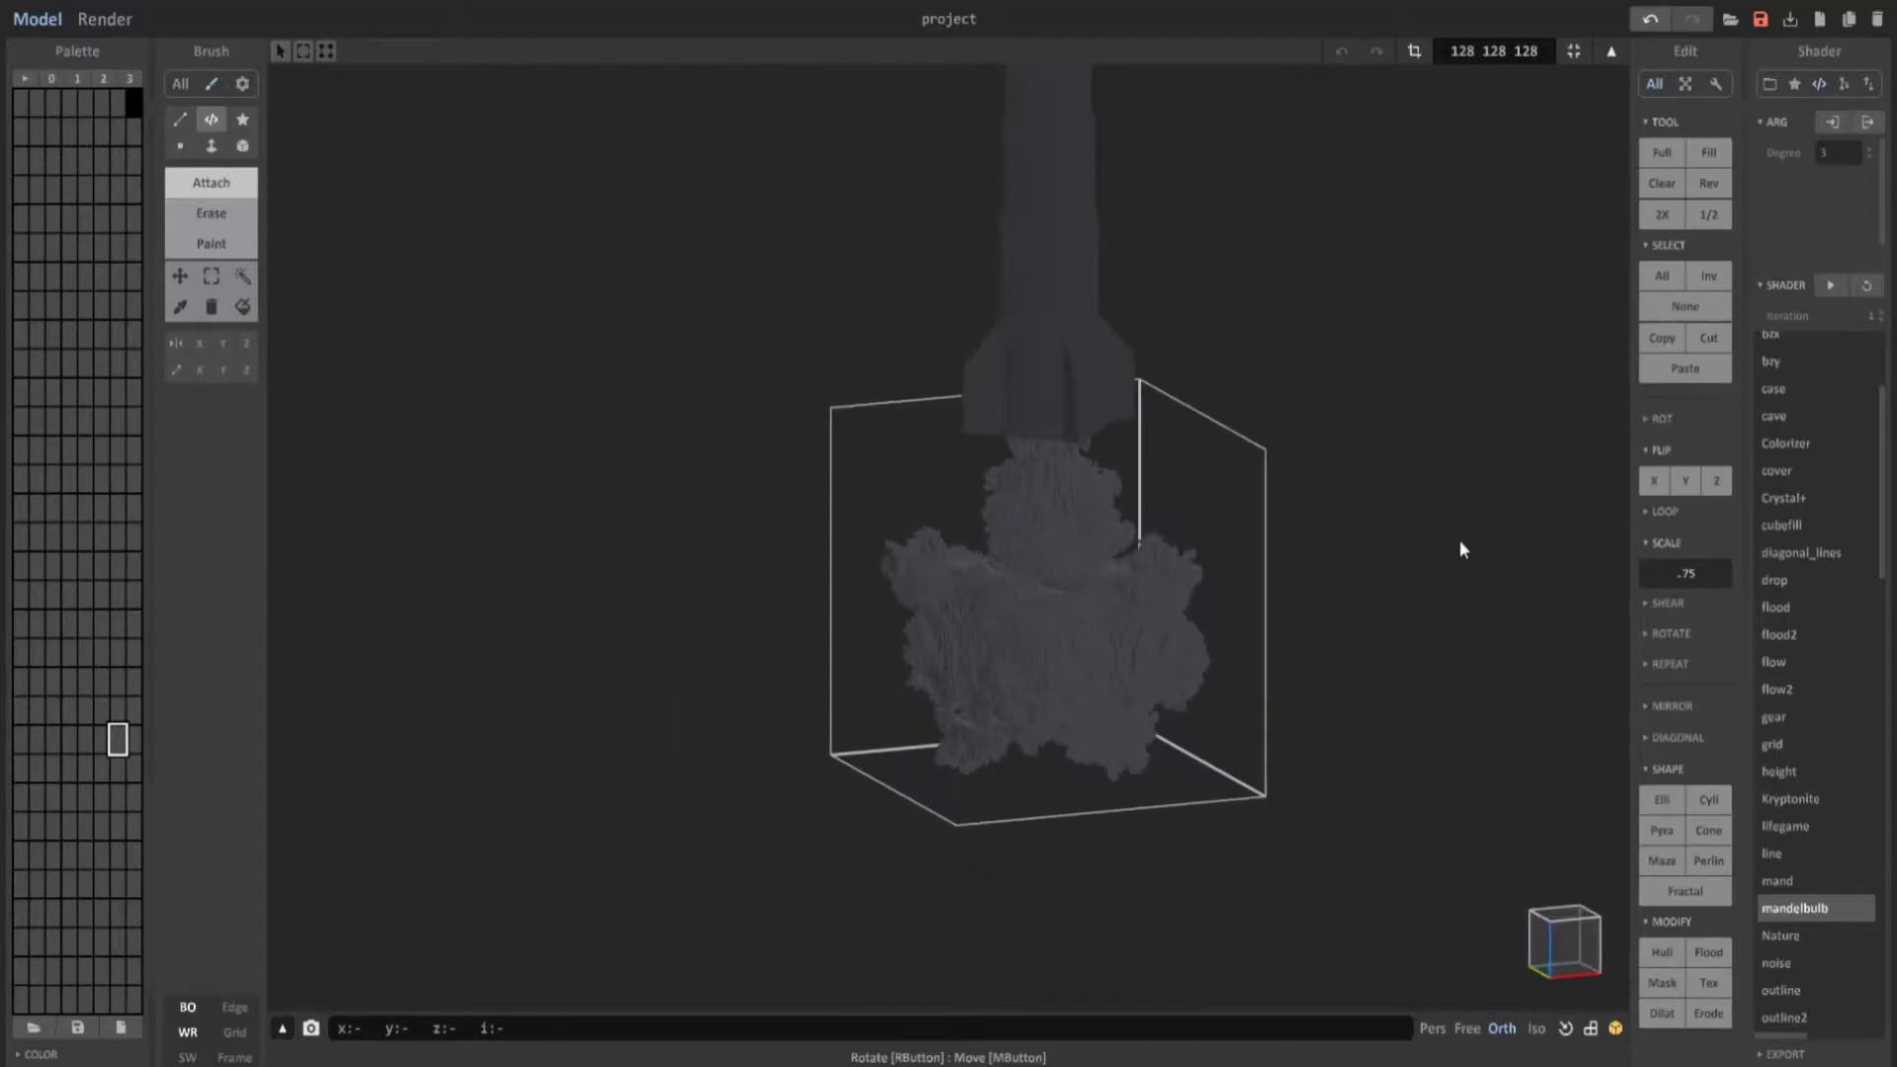
Sculpt the plume's upper surface with a 3D voxel brush of size 12, alternating between Erase and Attach.
click(180, 145)
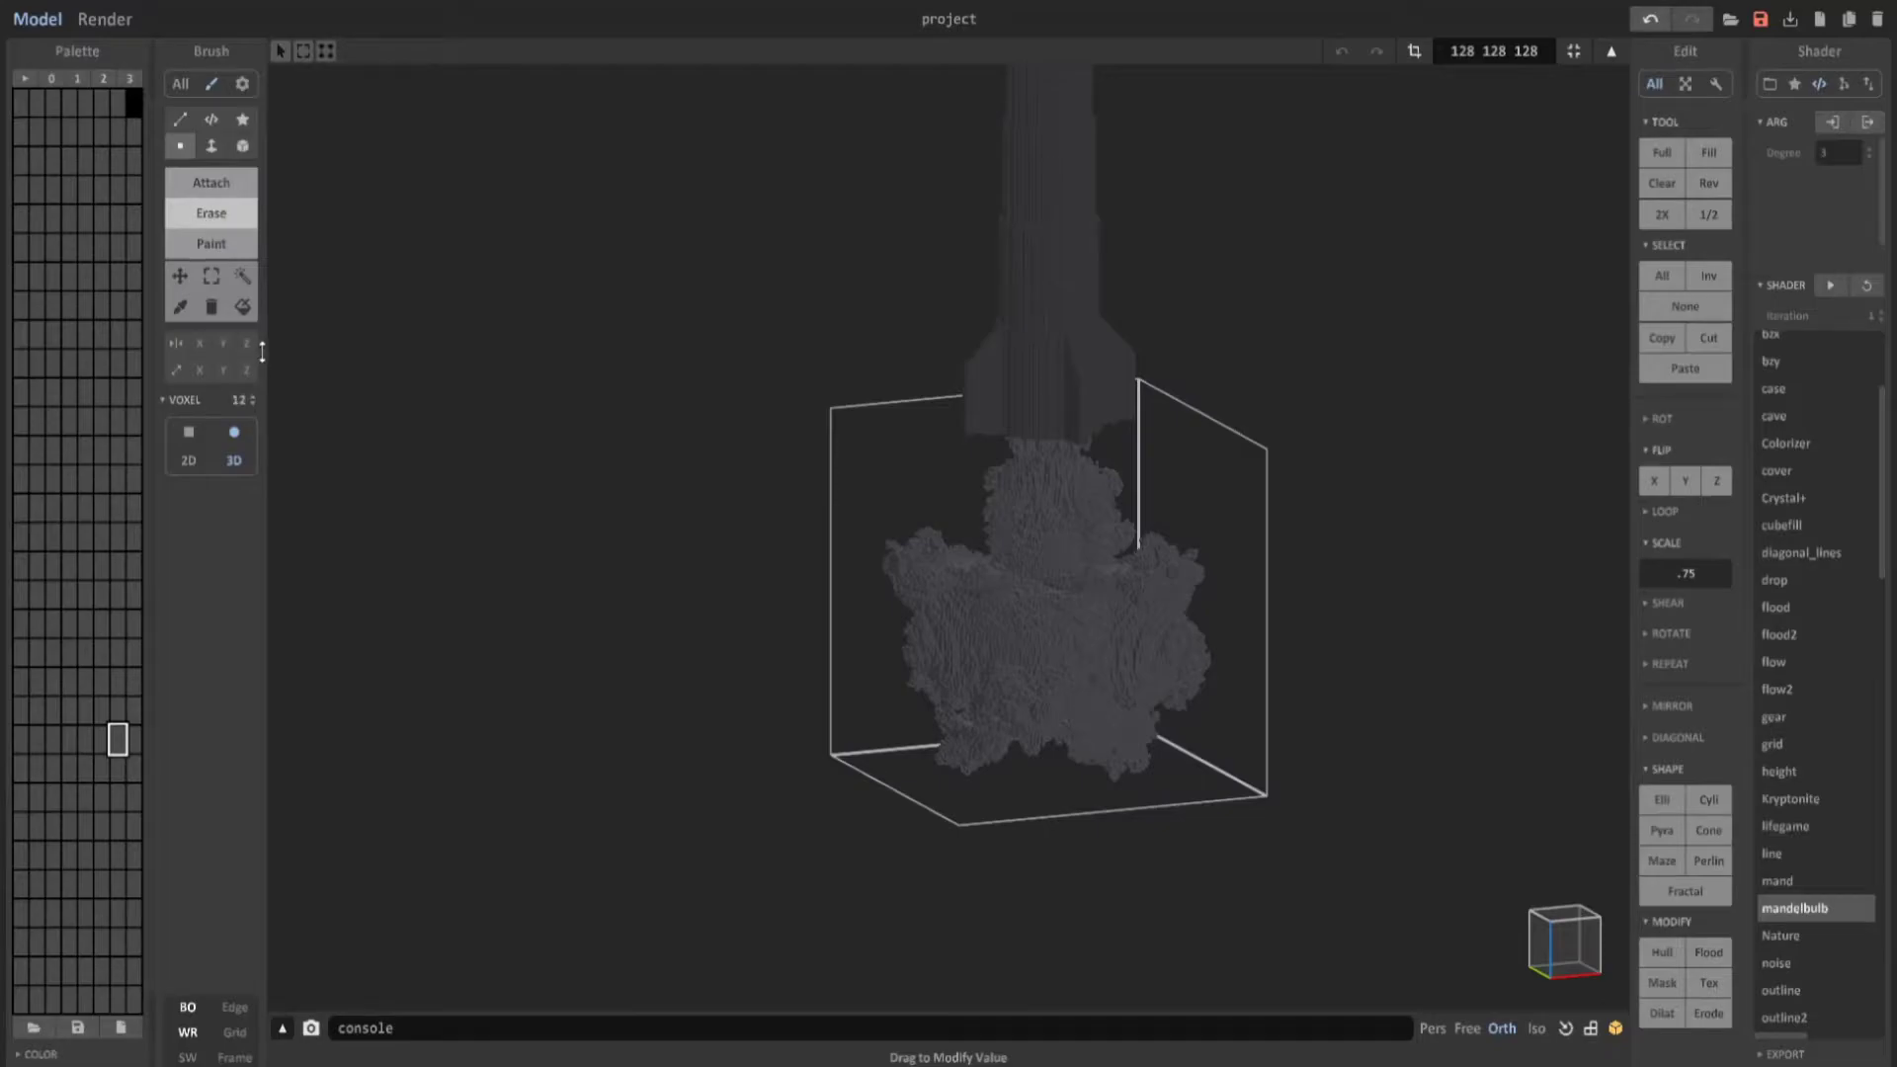
right_drag(1111, 657, 1028, 603)
click(1574, 946)
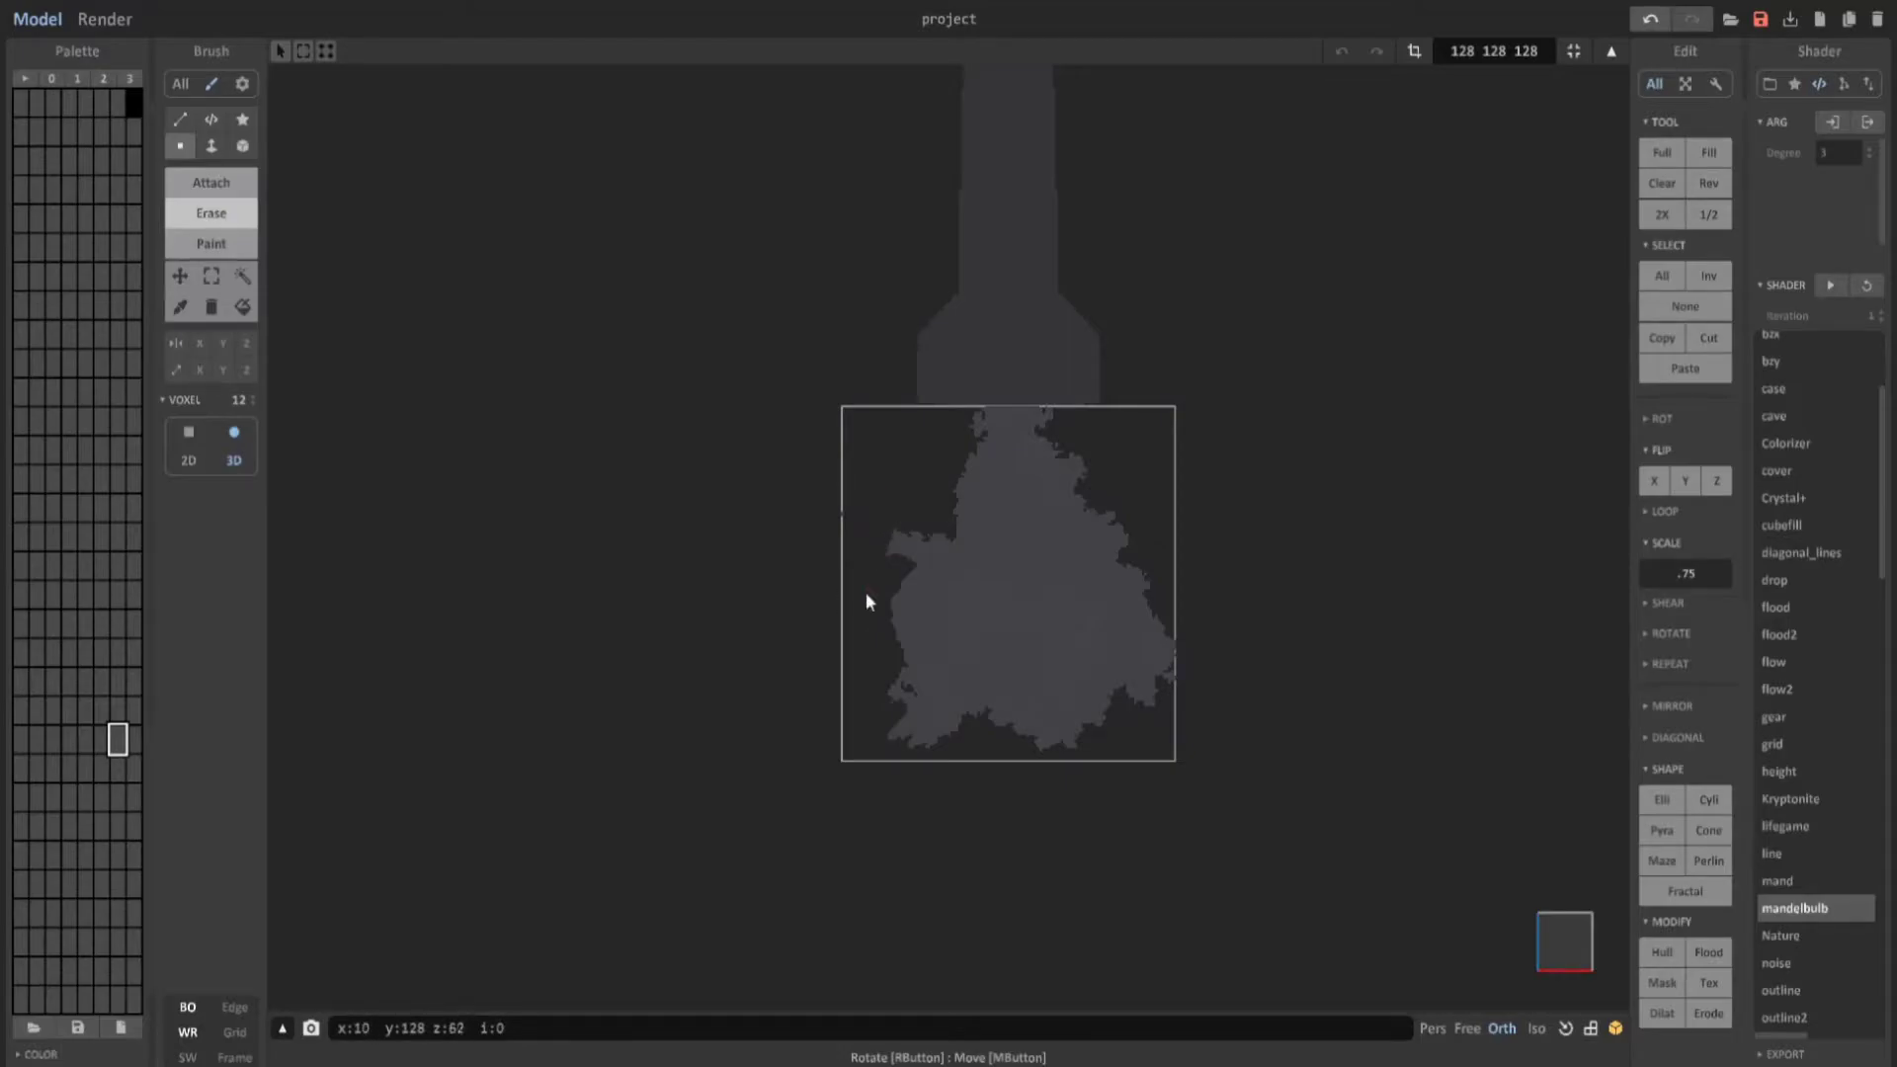
mouse_move(842, 521)
right_down()
mouse_move(889, 678)
mouse_move(1002, 607)
mouse_move(1033, 664)
mouse_move(1038, 620)
right_up()
click(211, 182)
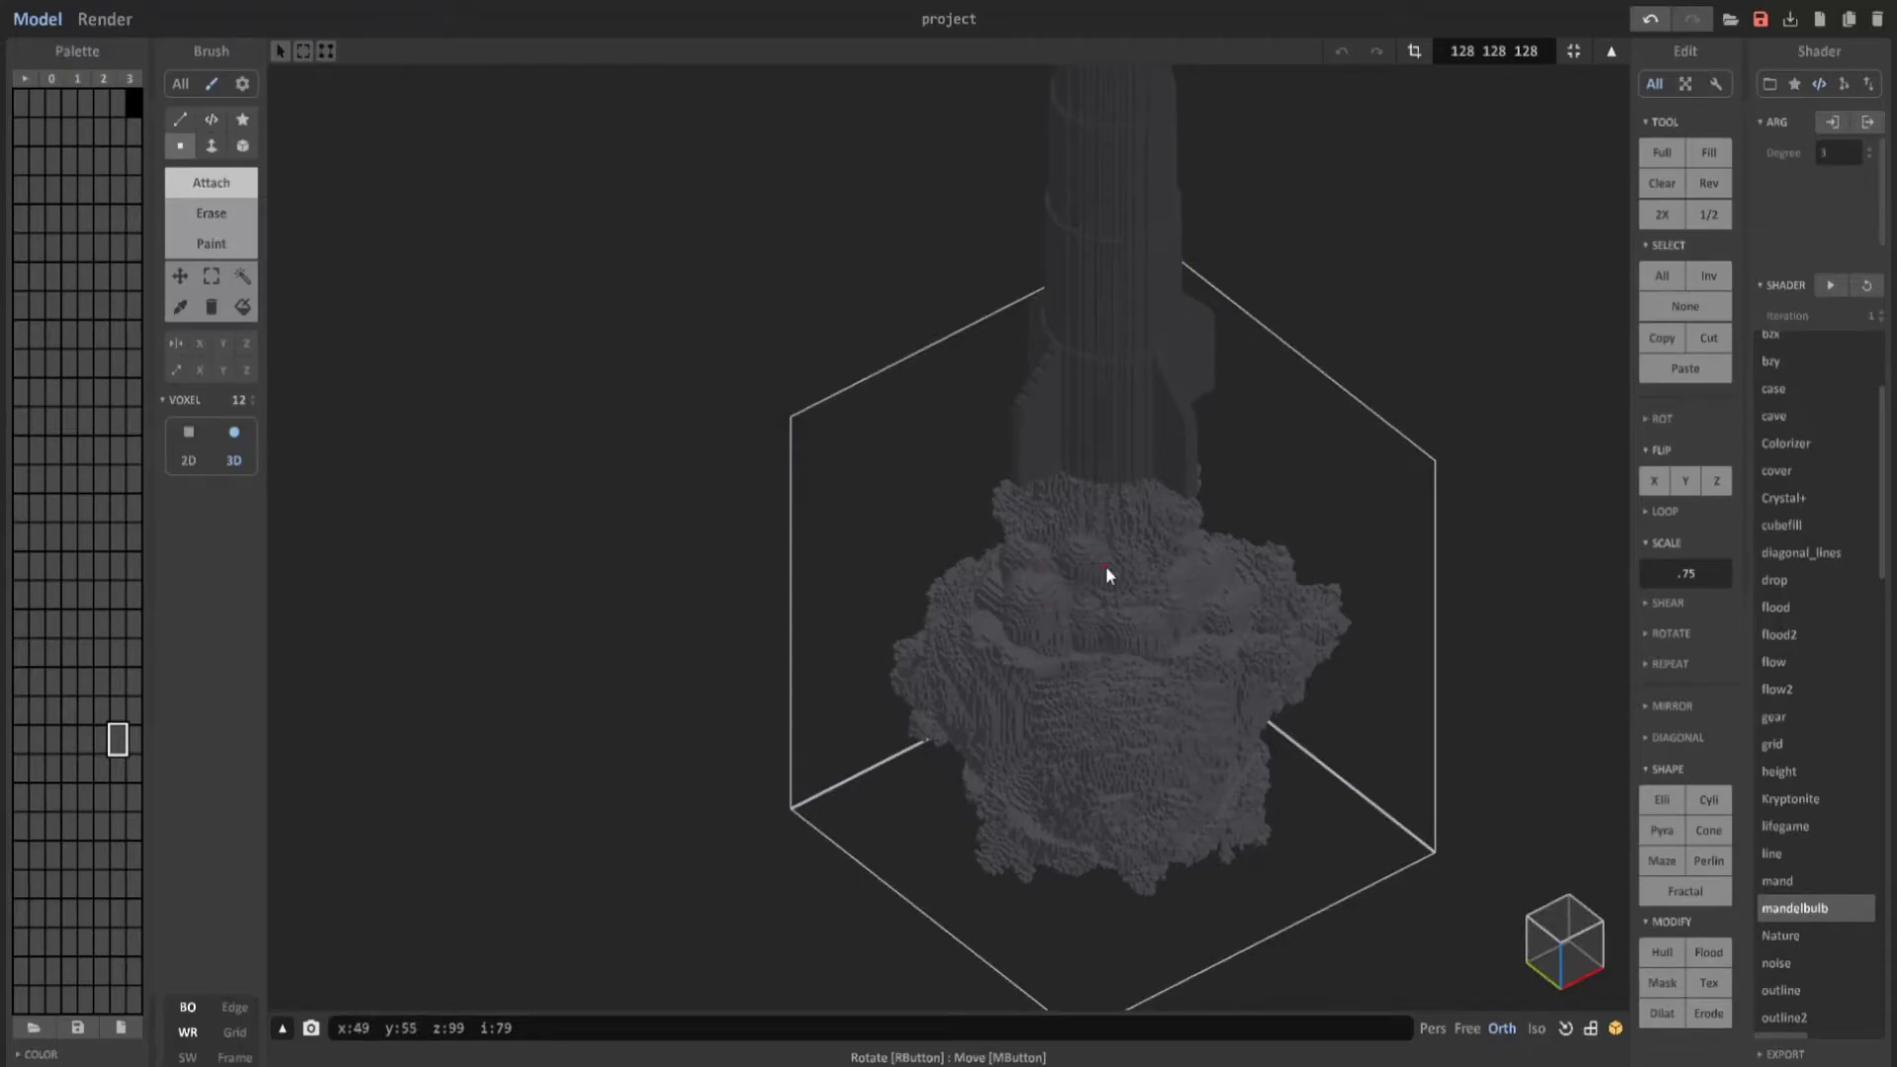
click(238, 216)
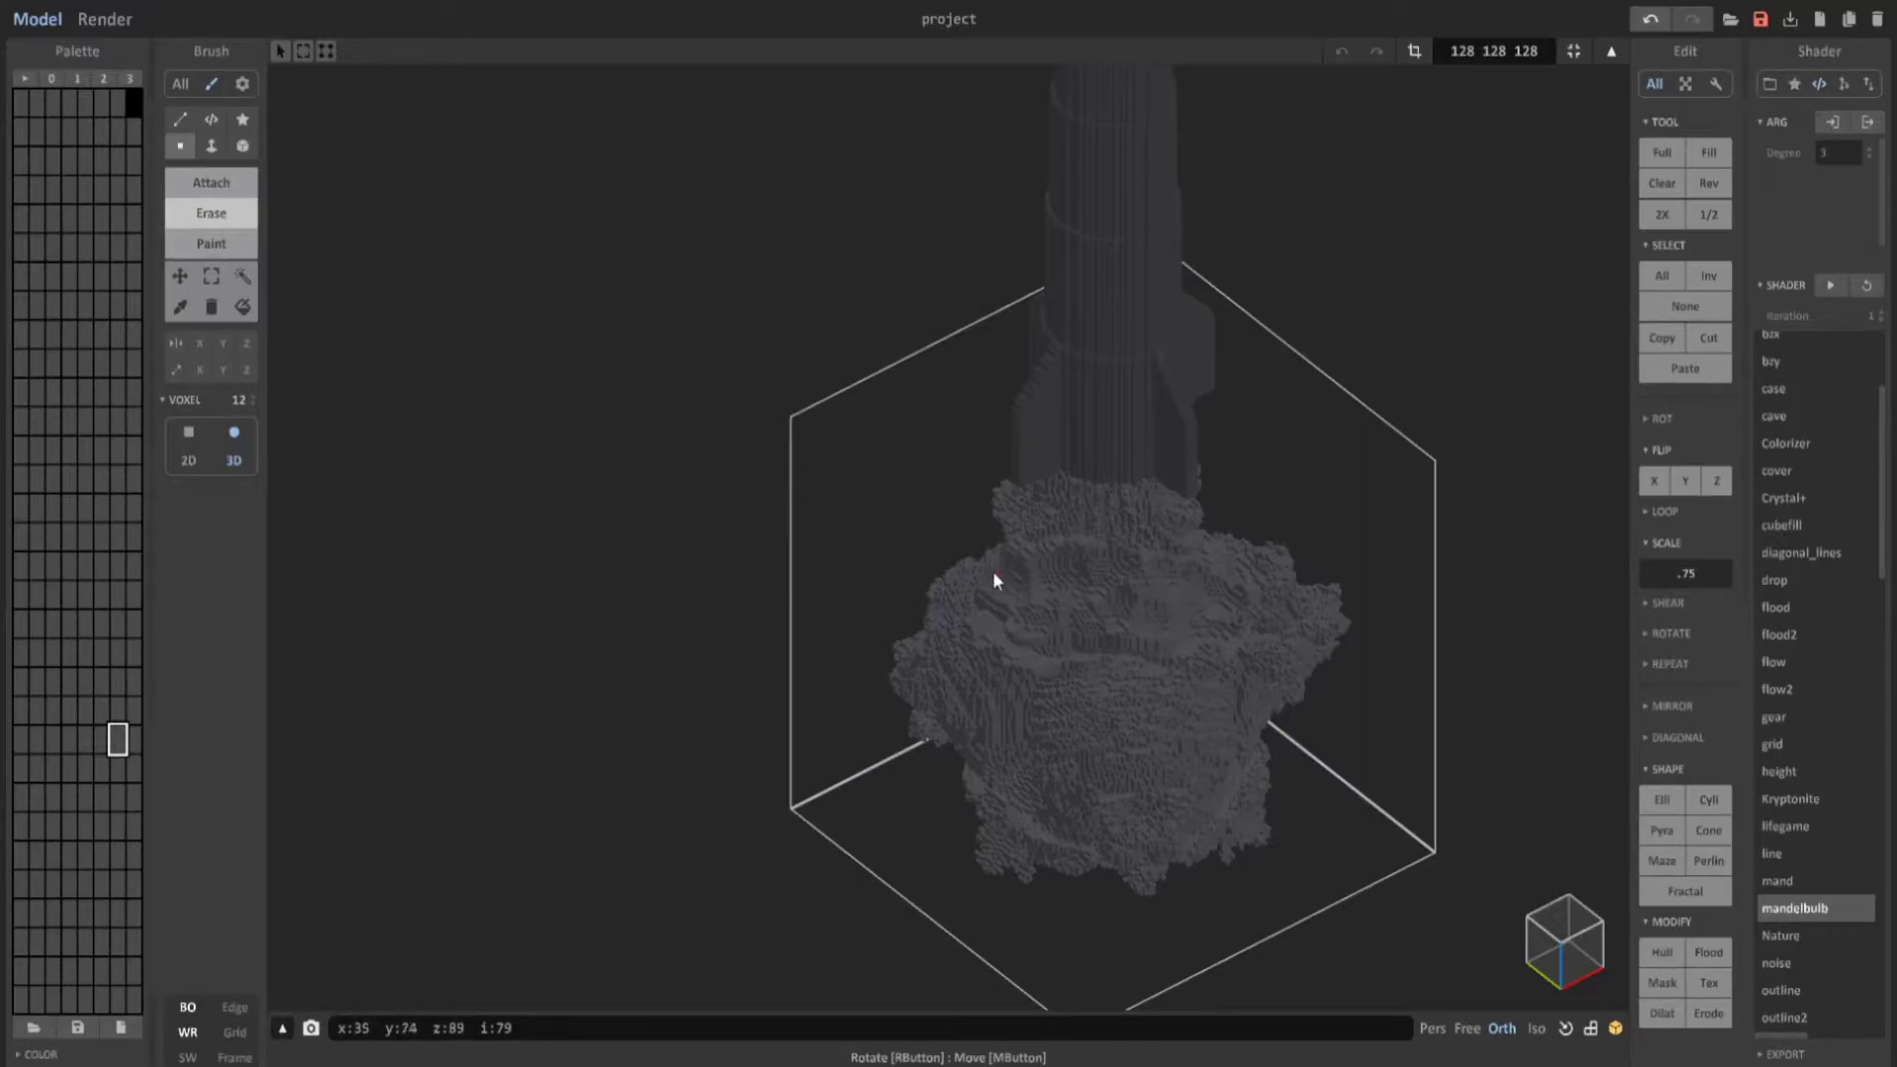
Reduce the voxel brush to size 6, refine the plume's surface by erasing and attaching voxels, and return to the whole scene.
drag(258, 399, 457, 514)
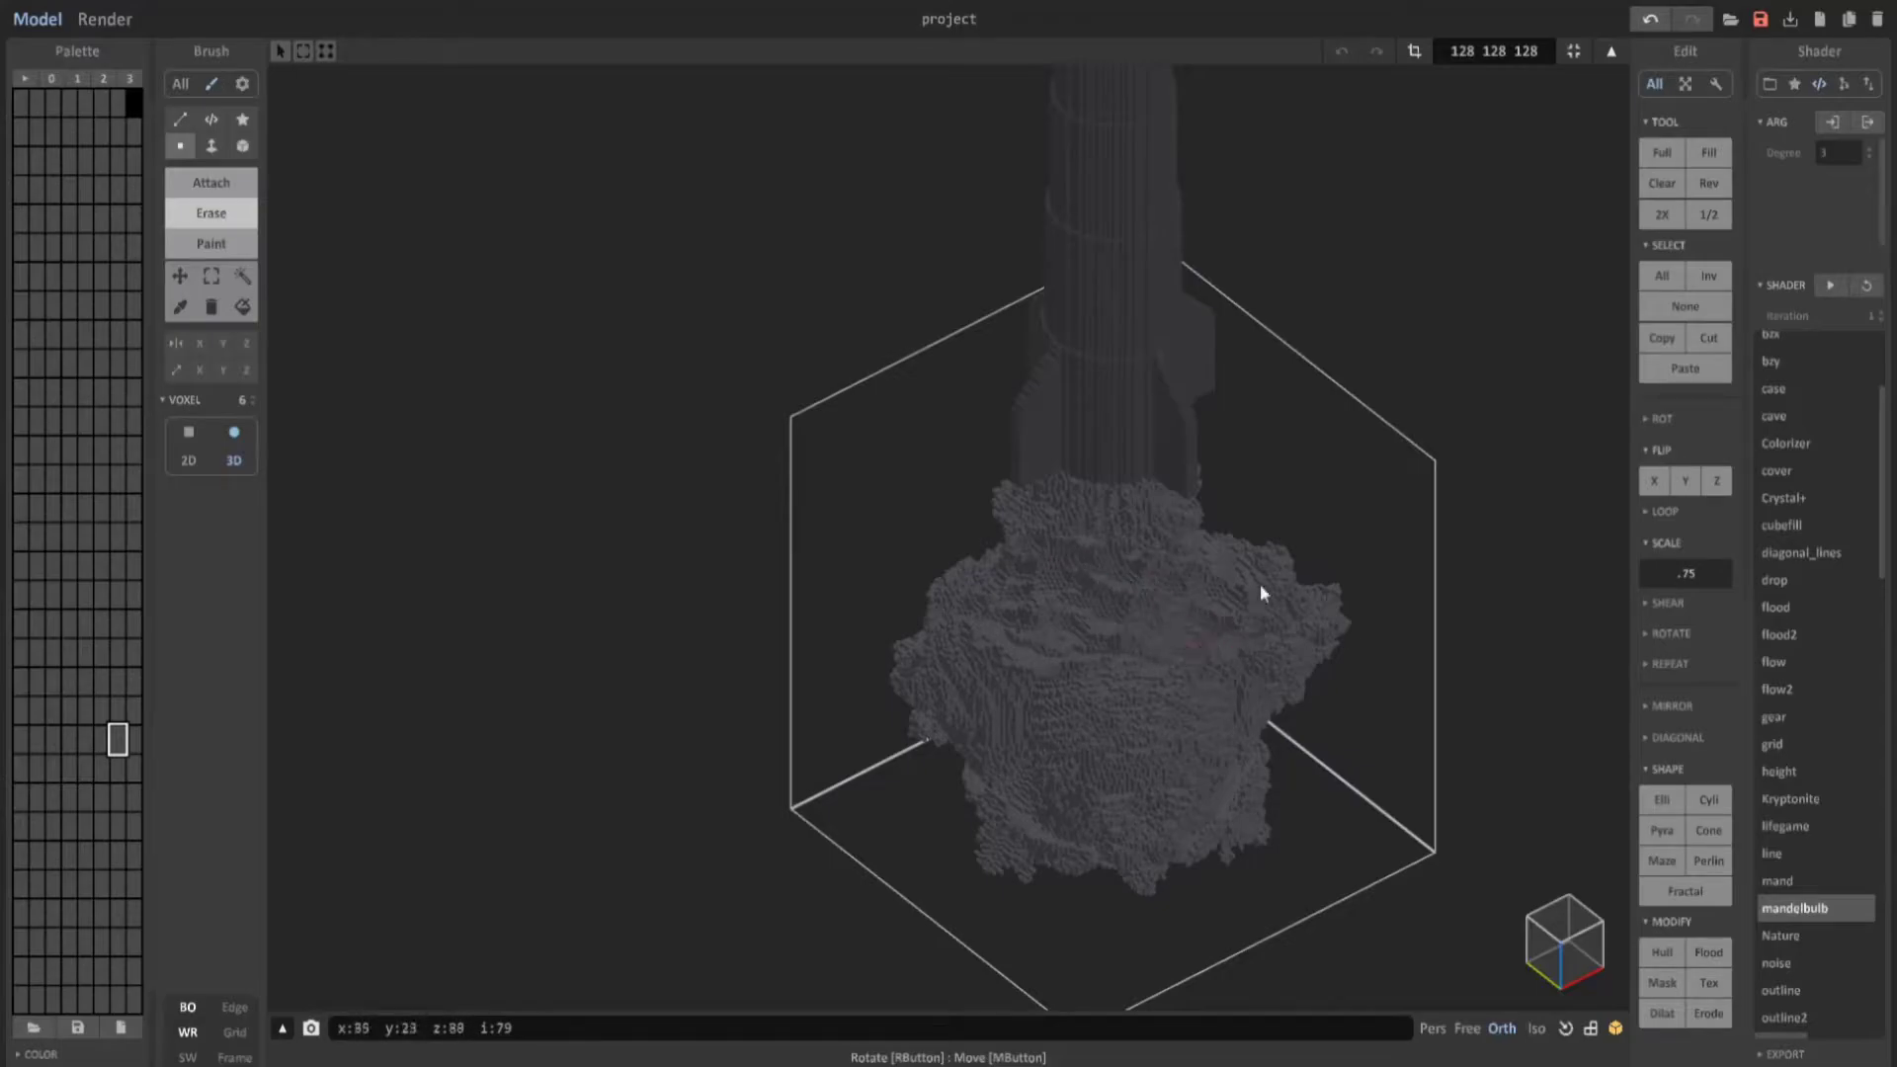
right_drag(1039, 592, 779, 661)
scroll(857, 690, up, 3)
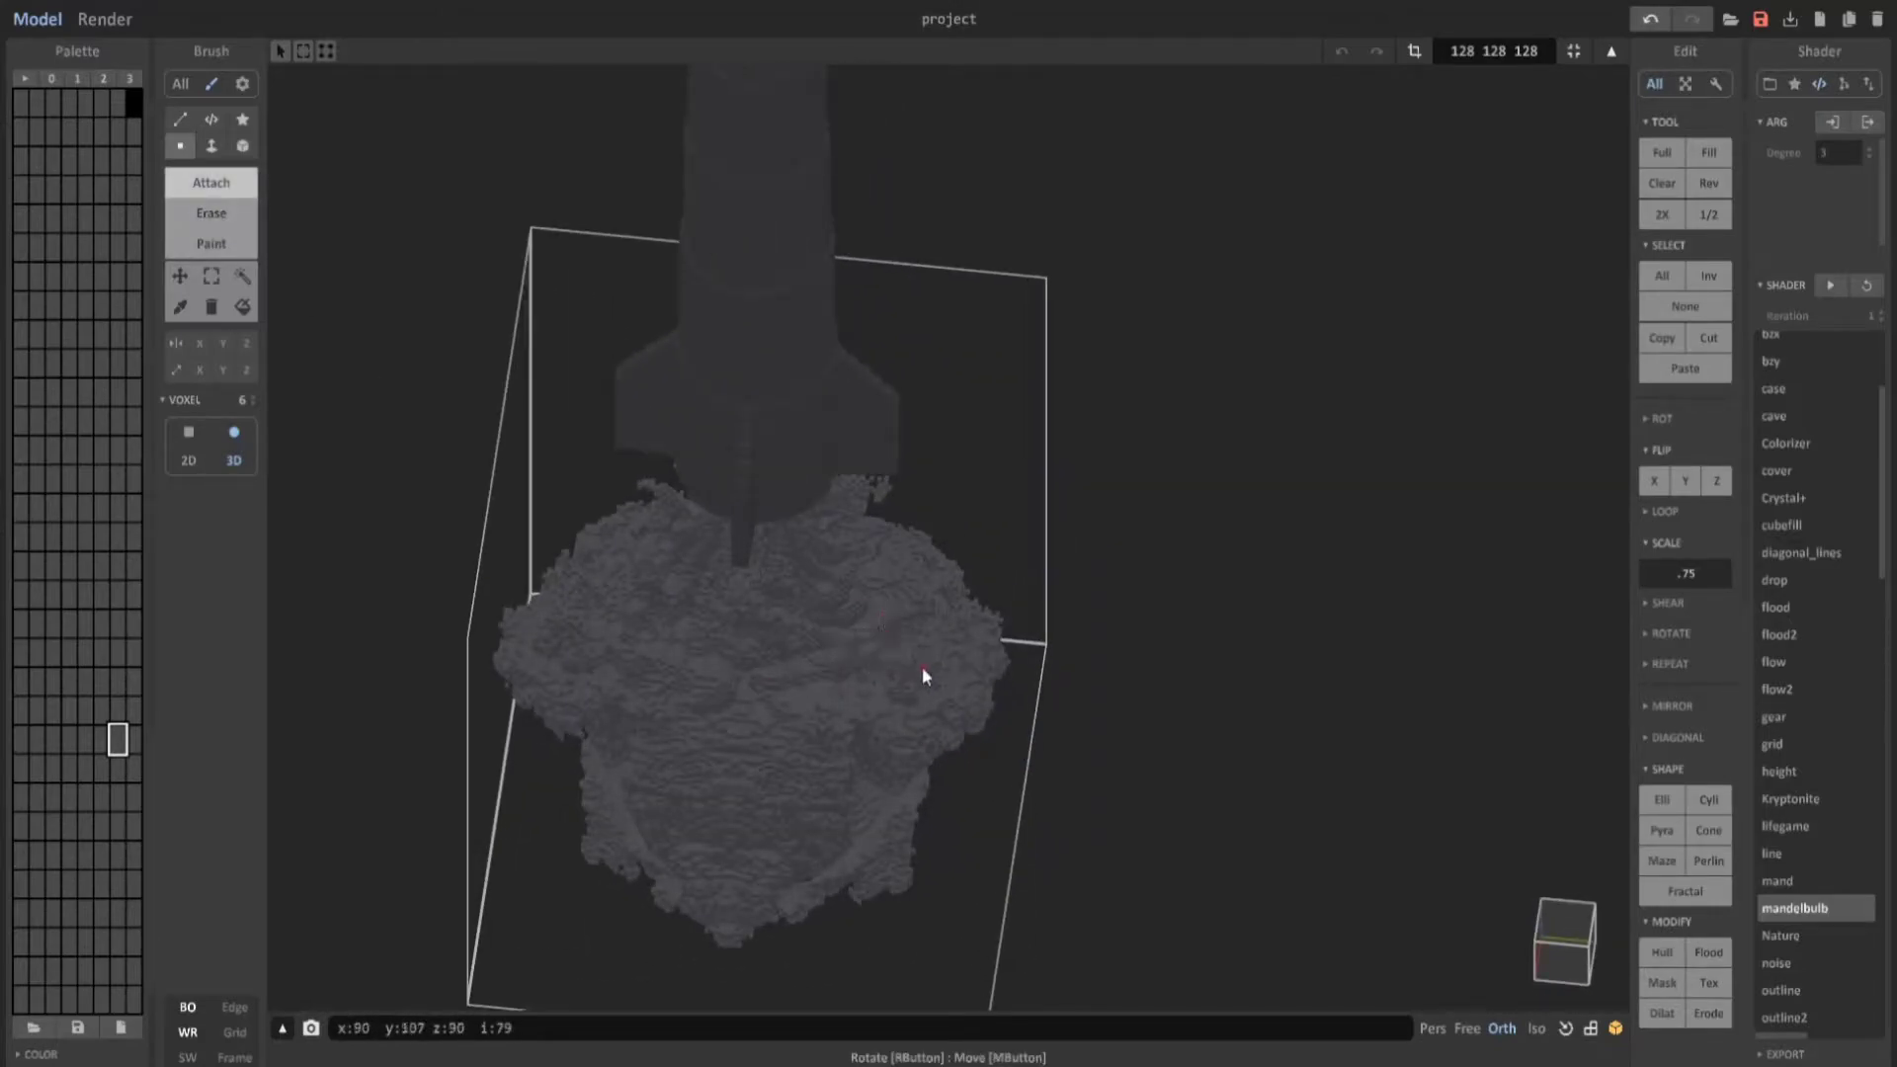
click(211, 213)
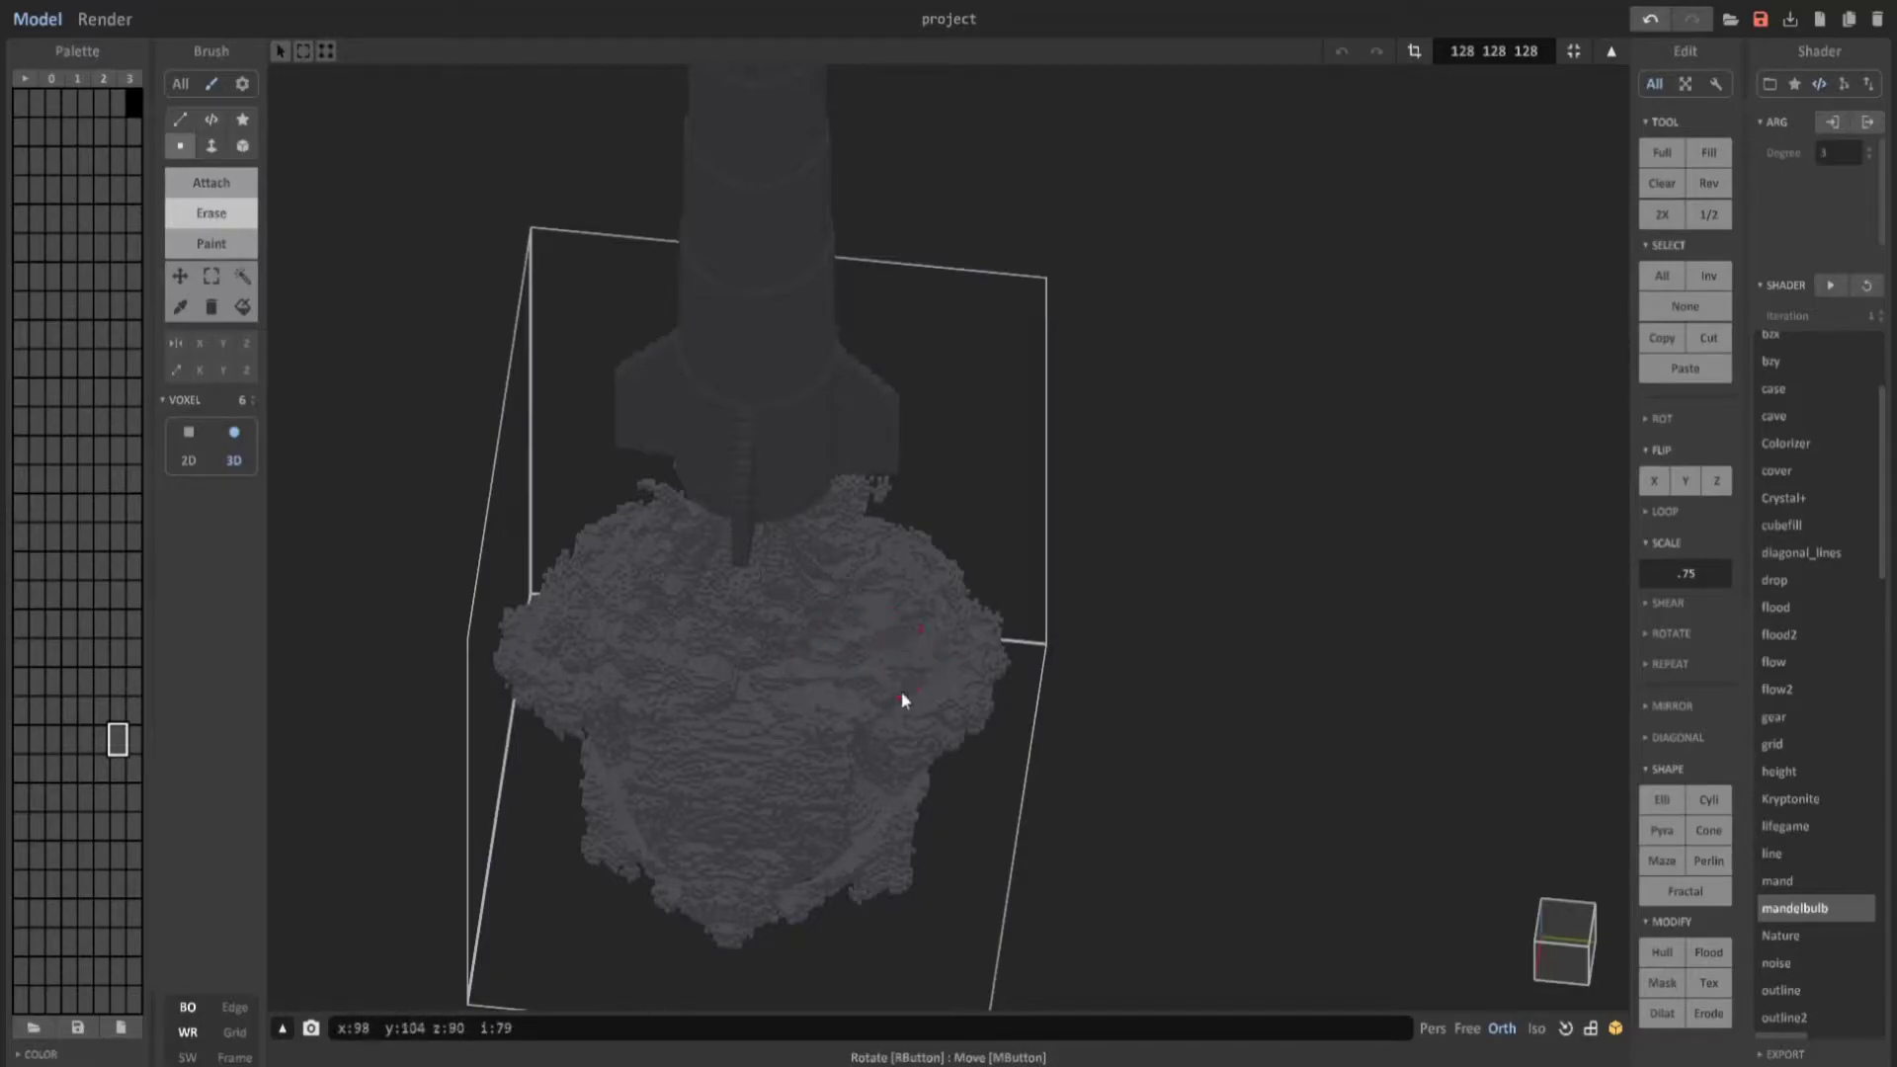
right_drag(902, 695, 995, 559)
key(Tab)
mouse_move(1223, 476)
right_down()
mouse_move(1346, 417)
mouse_move(886, 352)
mouse_move(938, 419)
mouse_move(939, 516)
right_up()
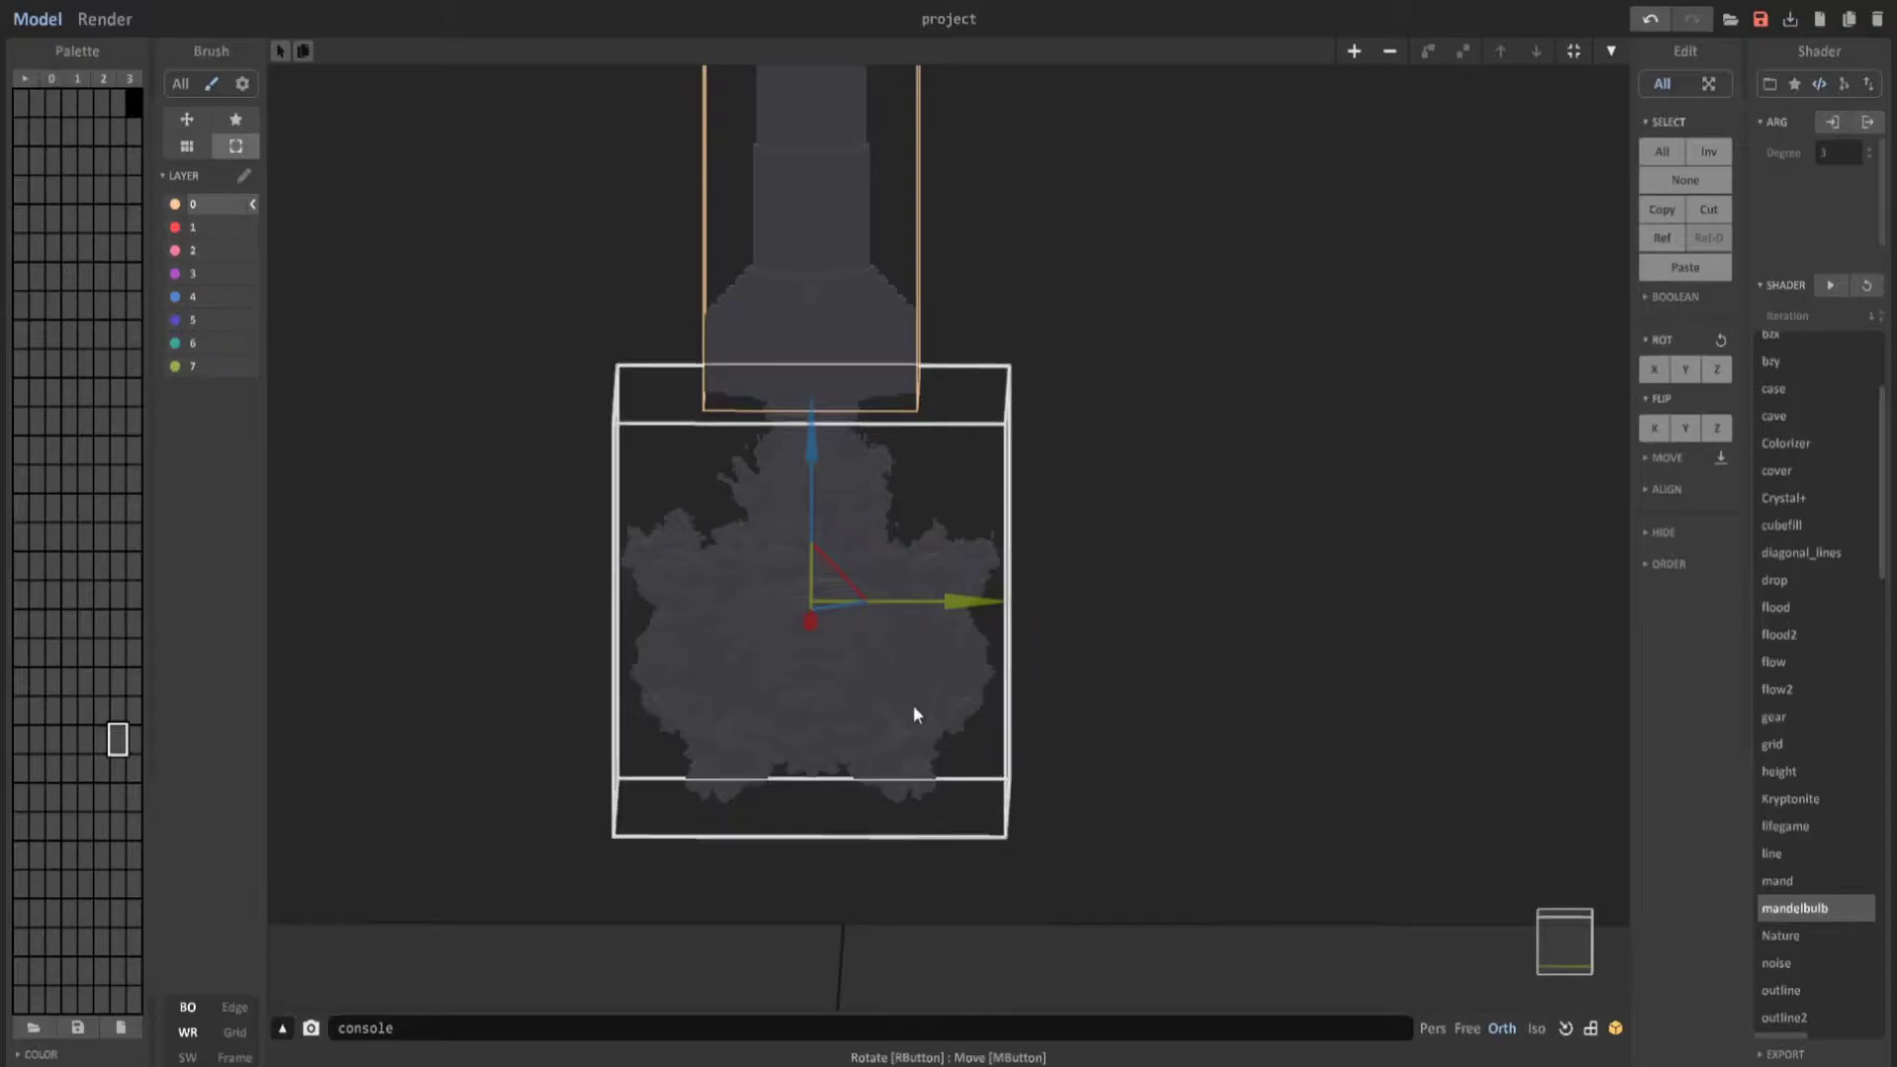
Scale the plume model by 1.25 along Z and adjust its height beneath the rocket.
key(Tab)
click(1684, 573)
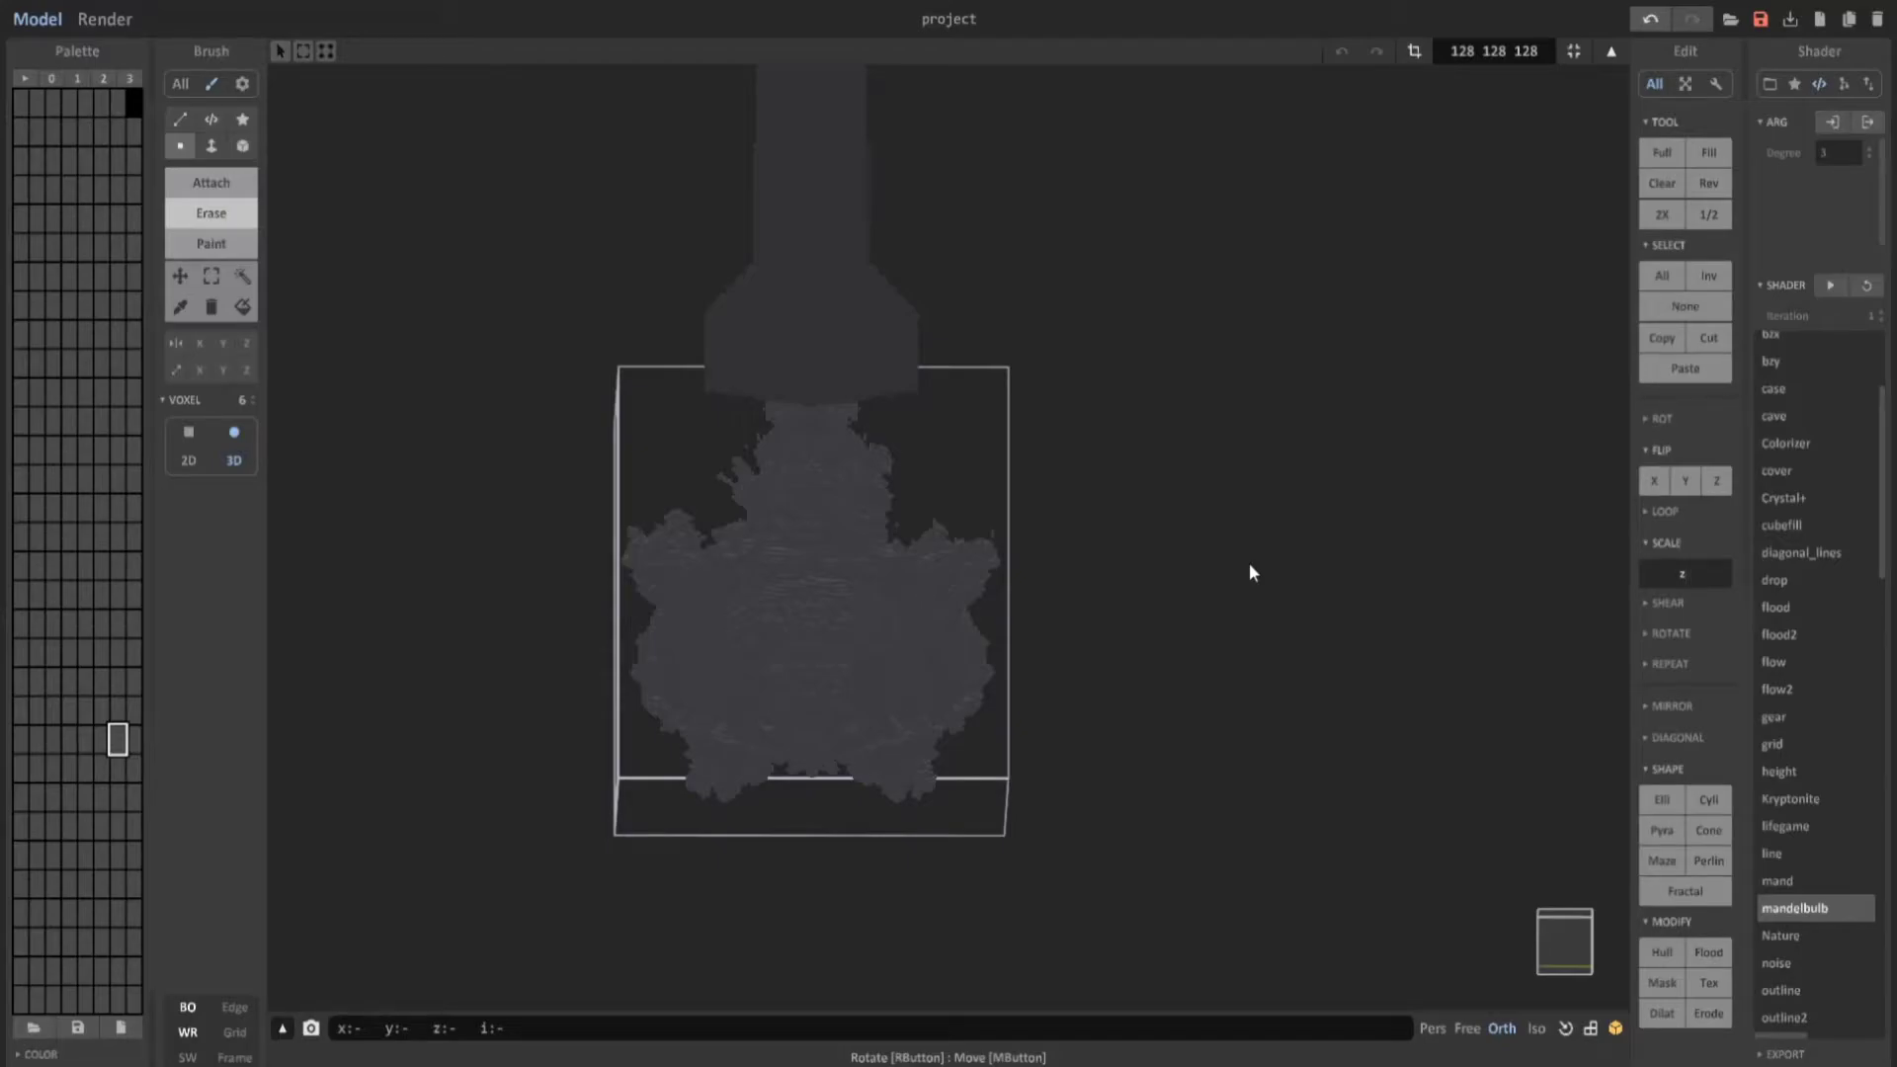
key(Return)
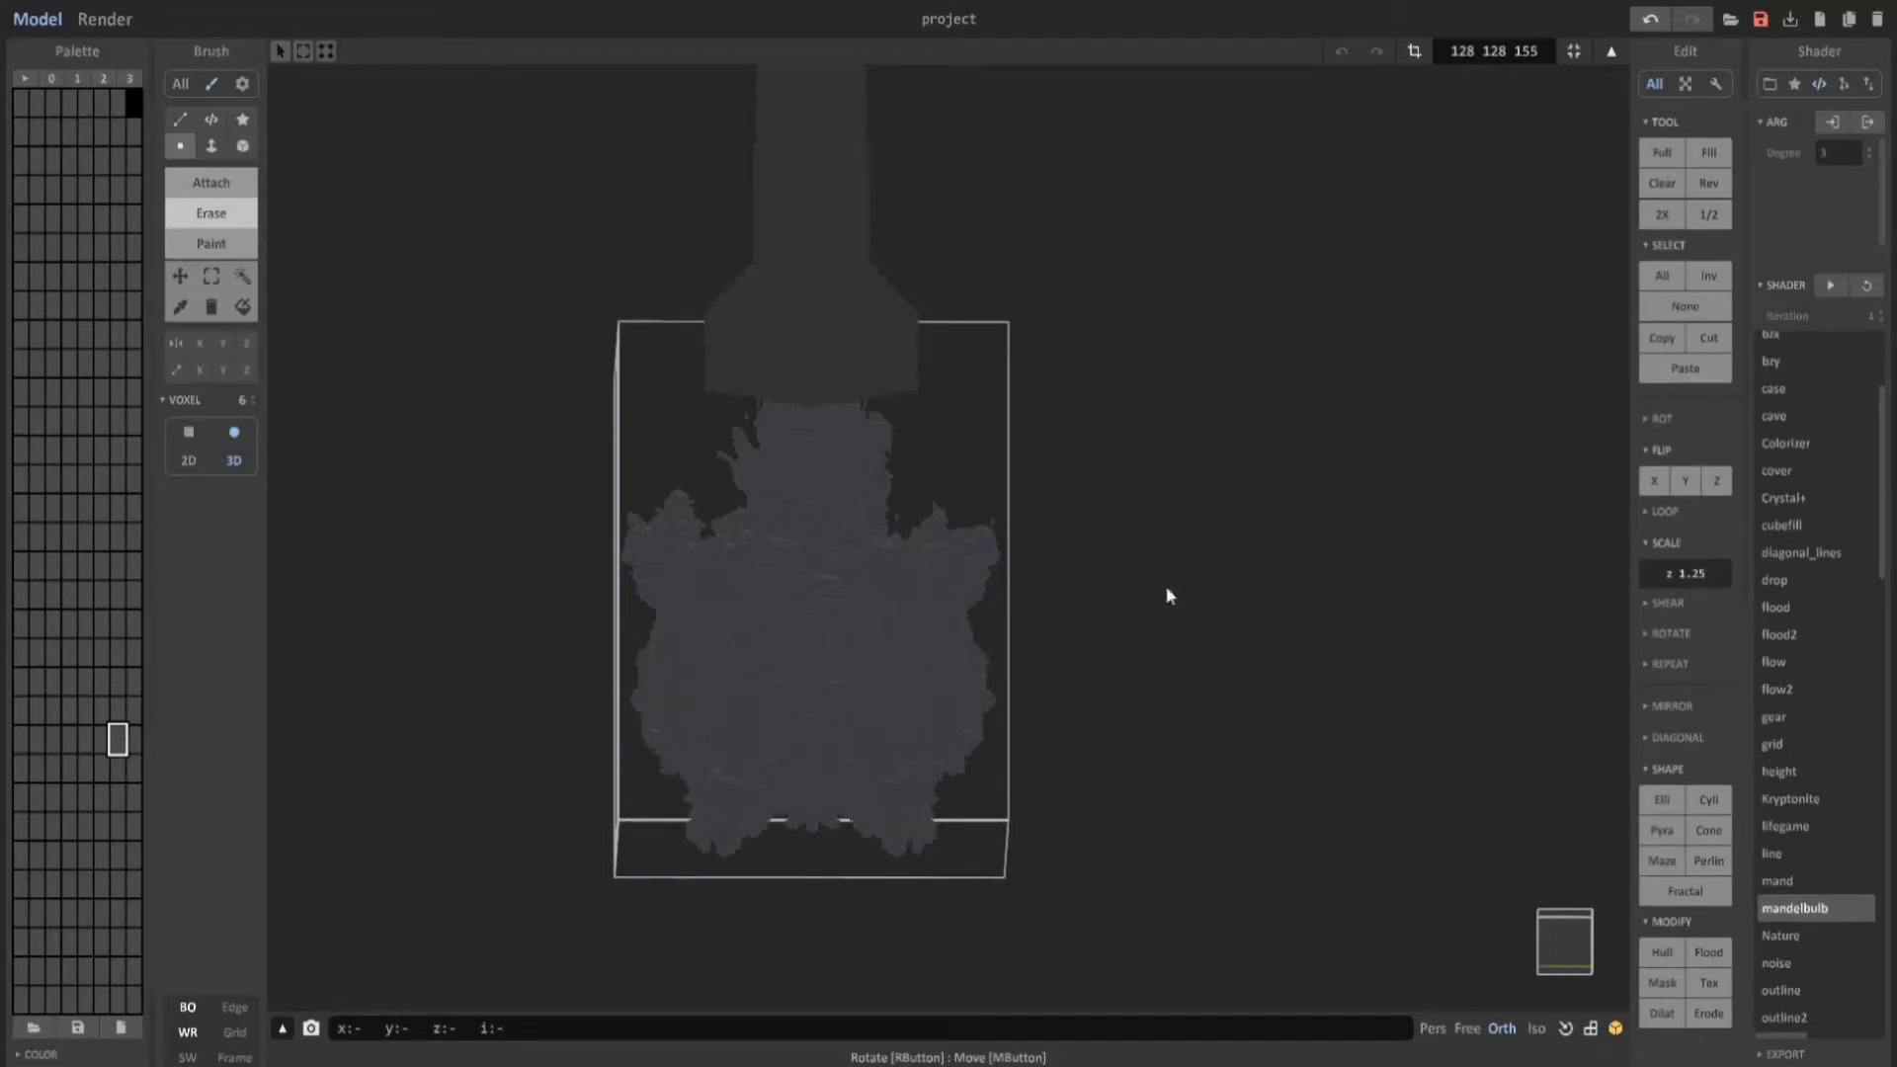
key(Tab)
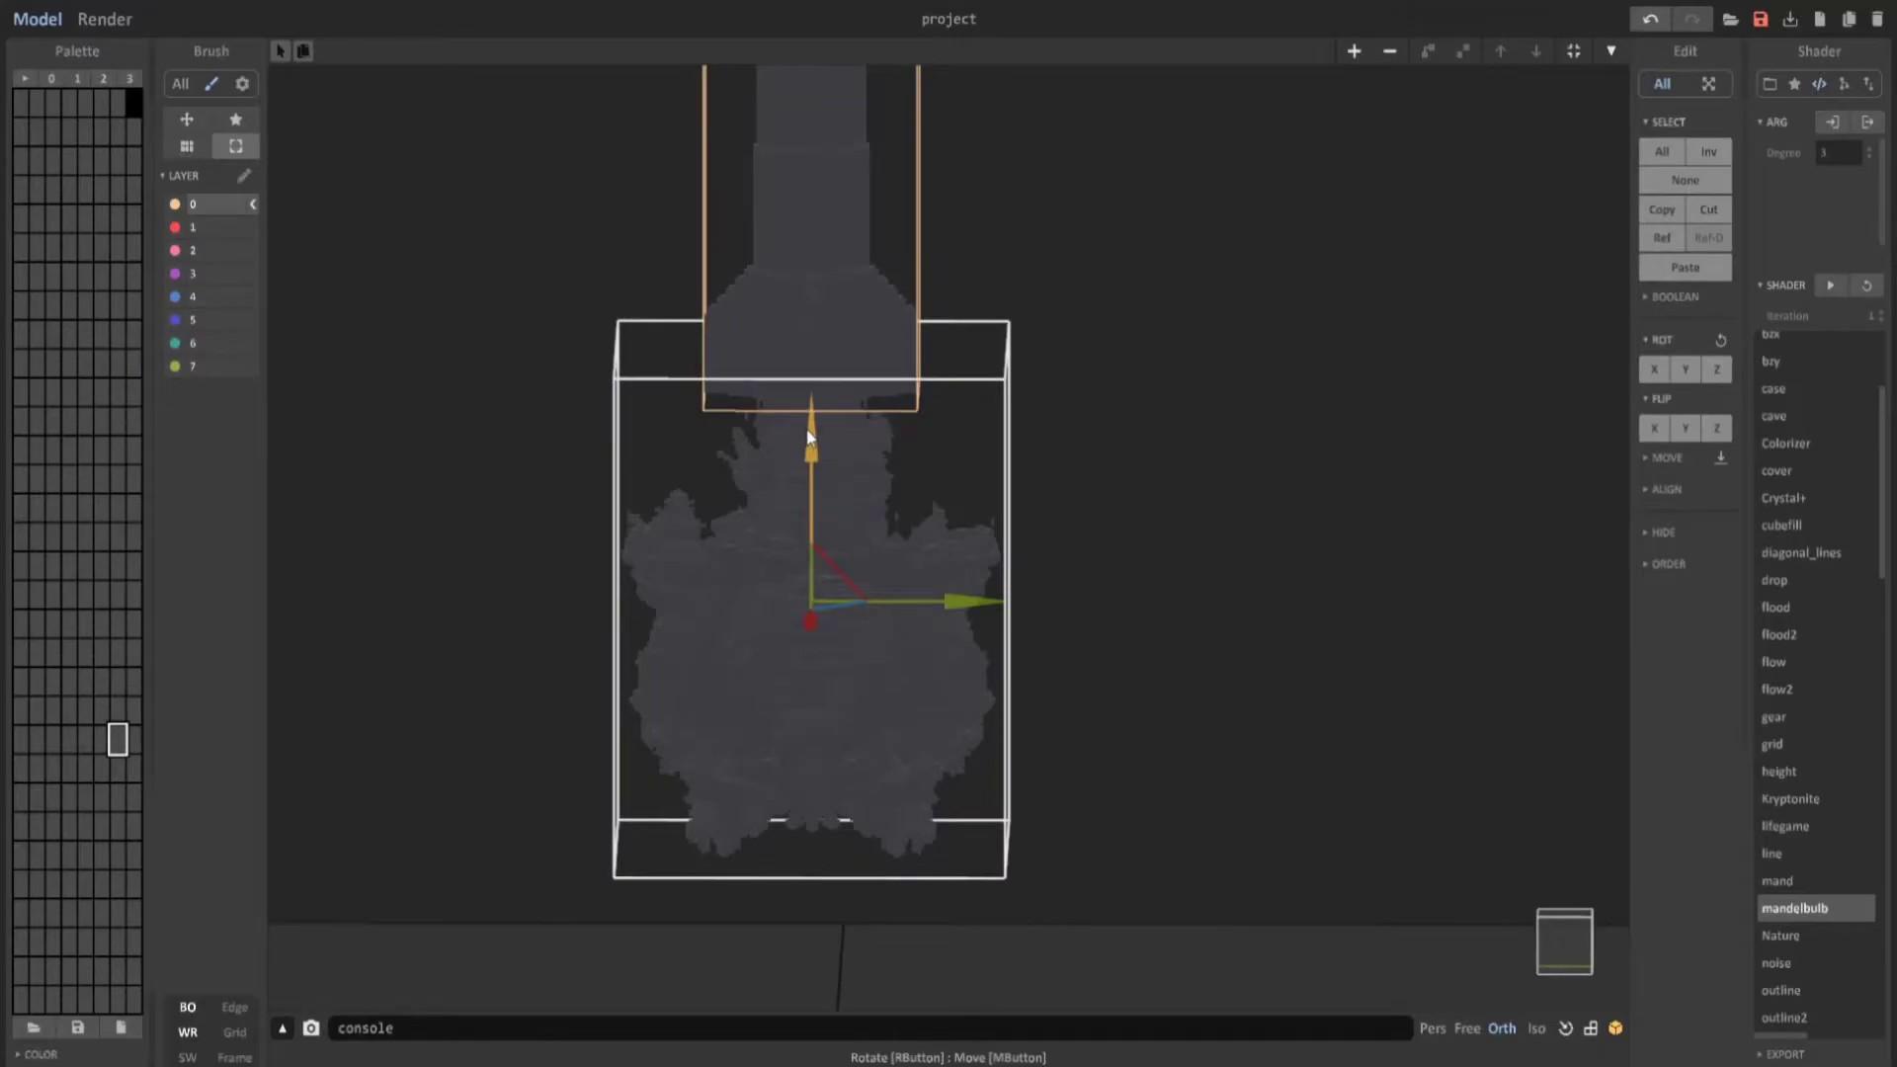
mouse_move(816, 487)
mouse_down()
mouse_move(817, 411)
mouse_move(817, 463)
mouse_up()
key(Tab)
Widen the plume by scaling it 1.2 in X and Y.
right_drag(862, 514, 1227, 671)
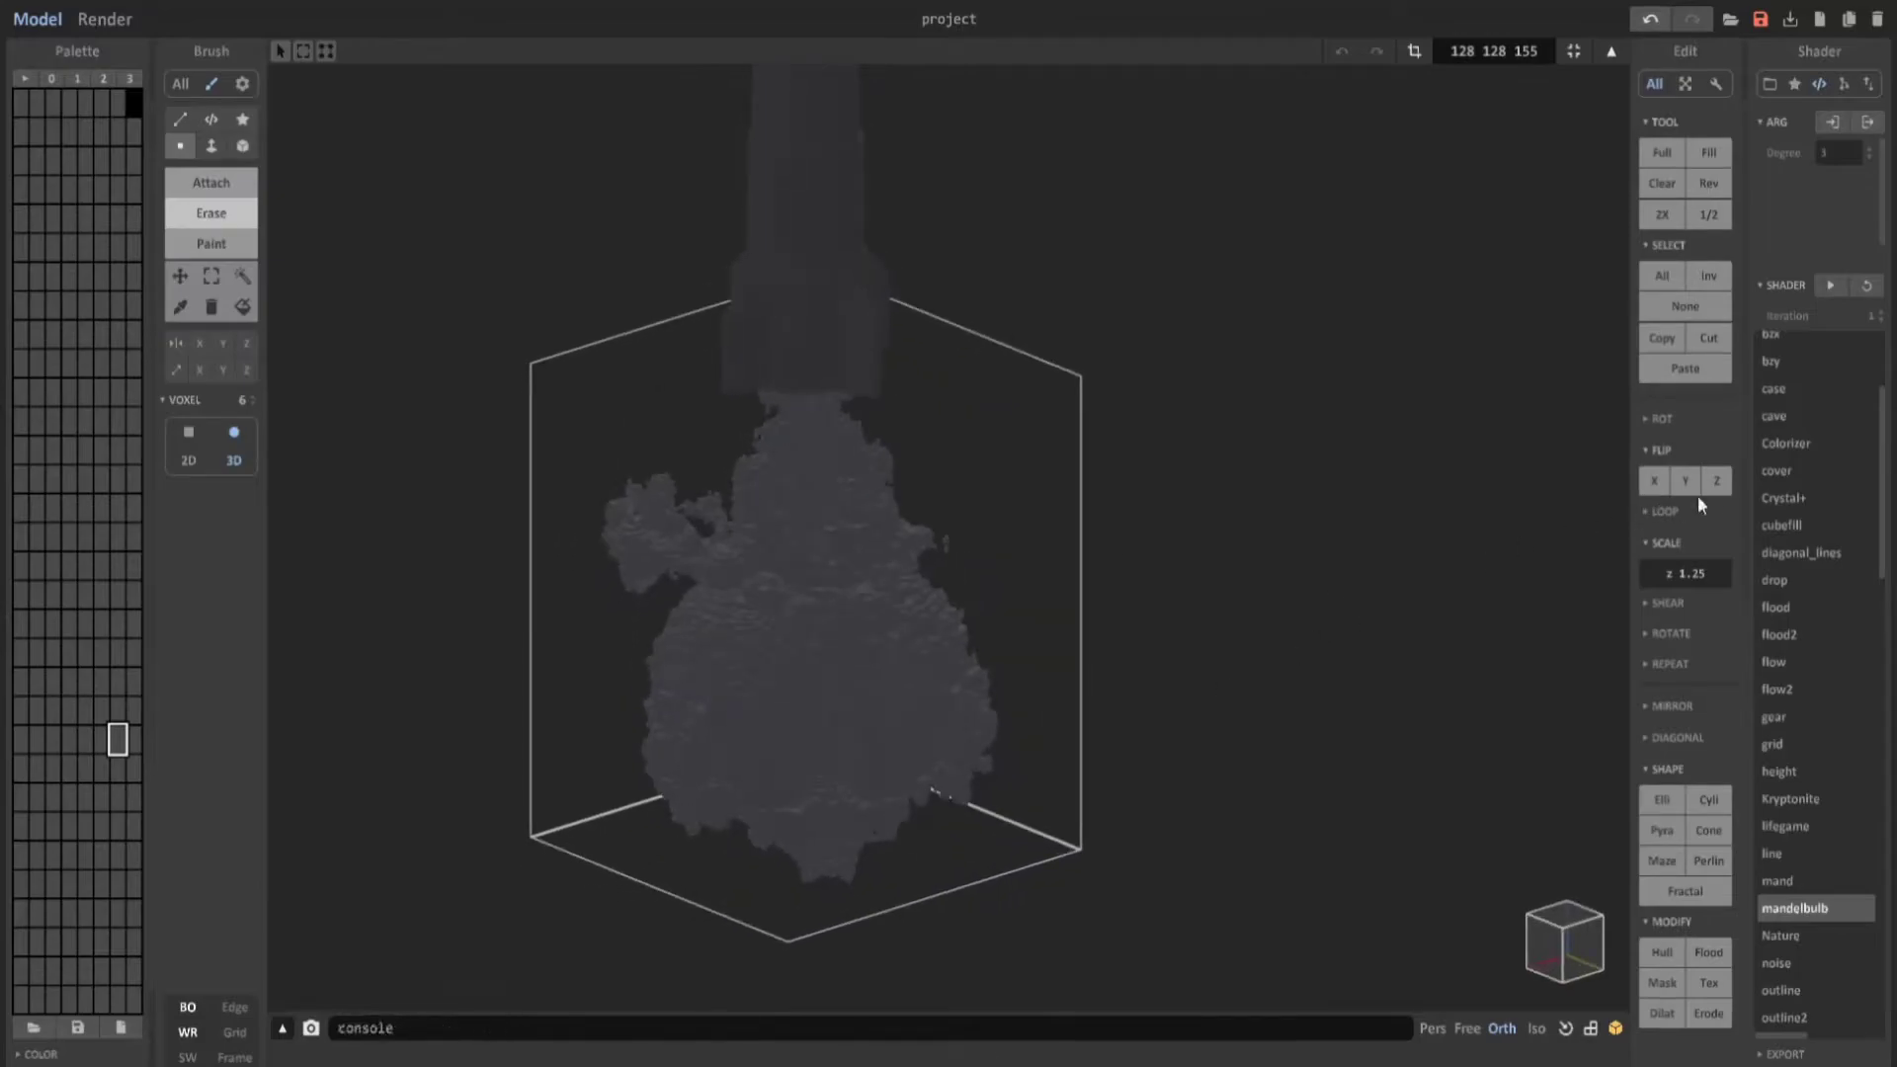
click(1716, 585)
text(xy)
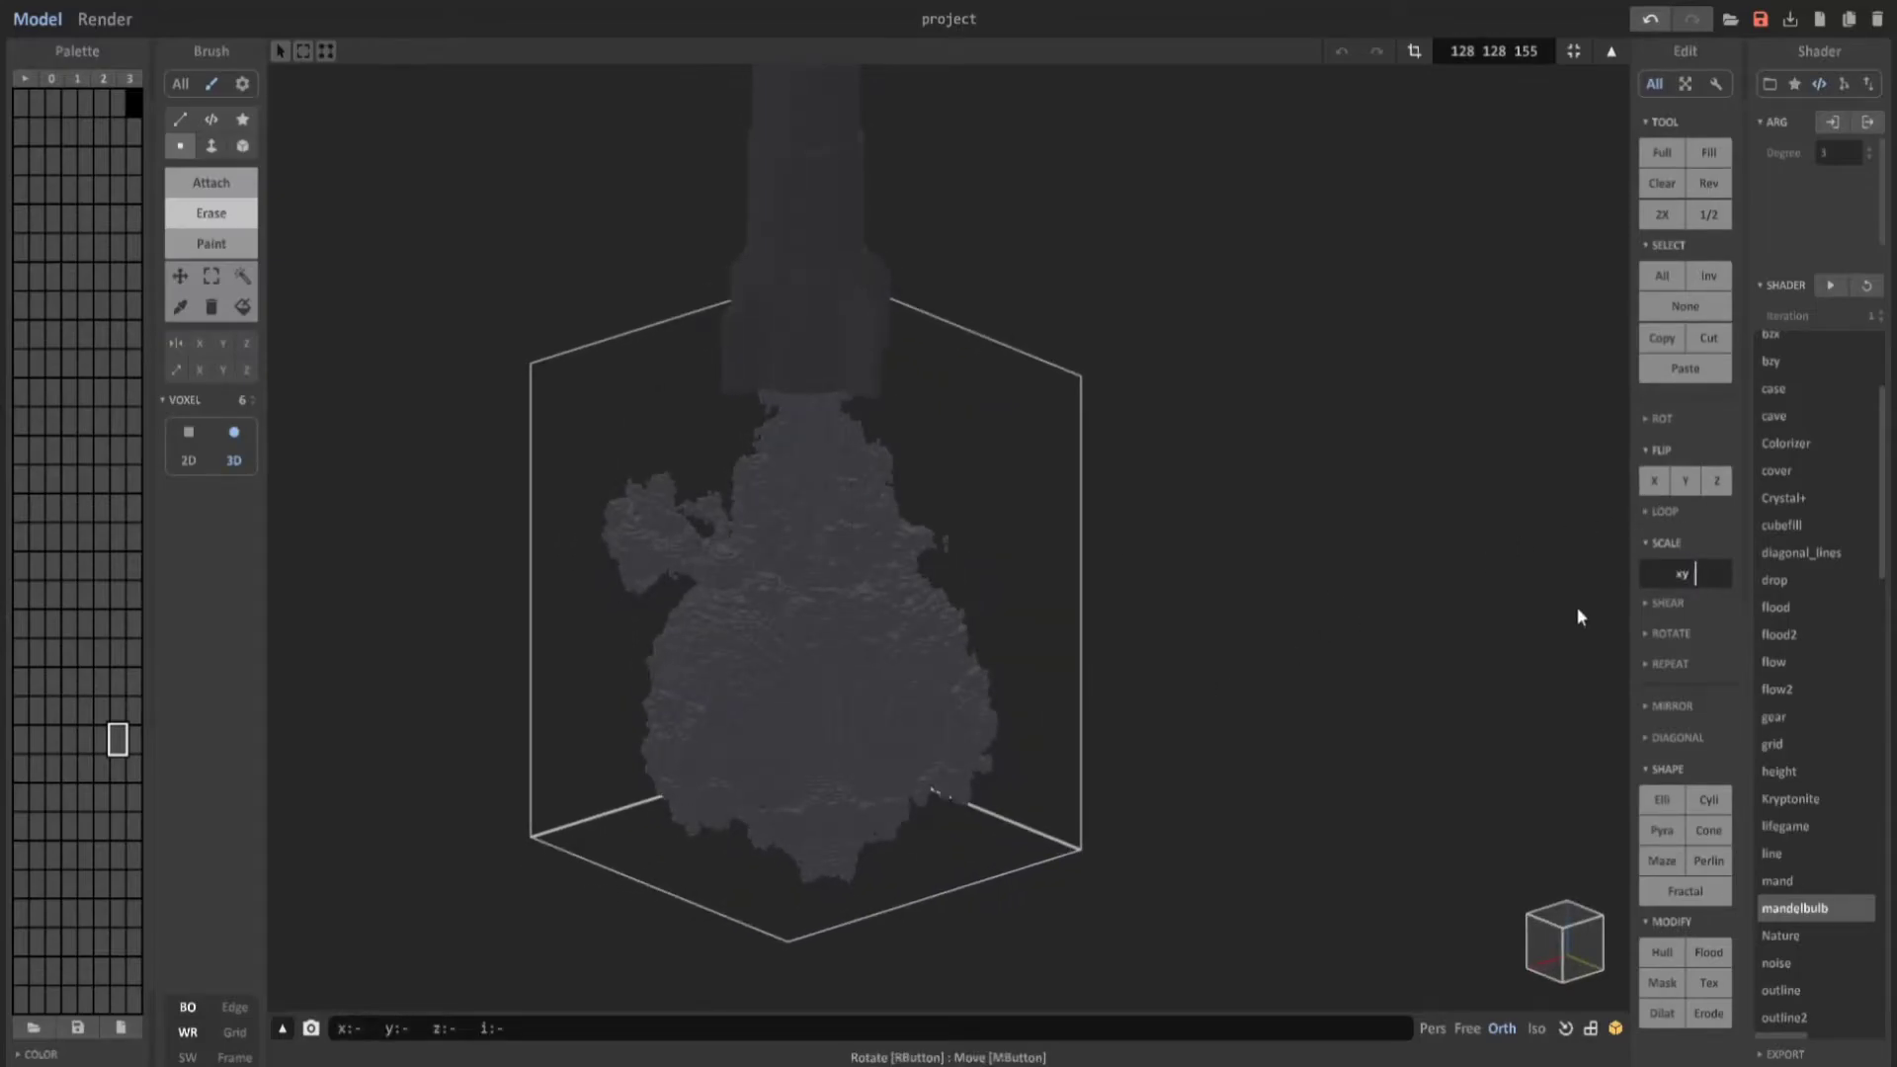
text( 1.2)
key(Return)
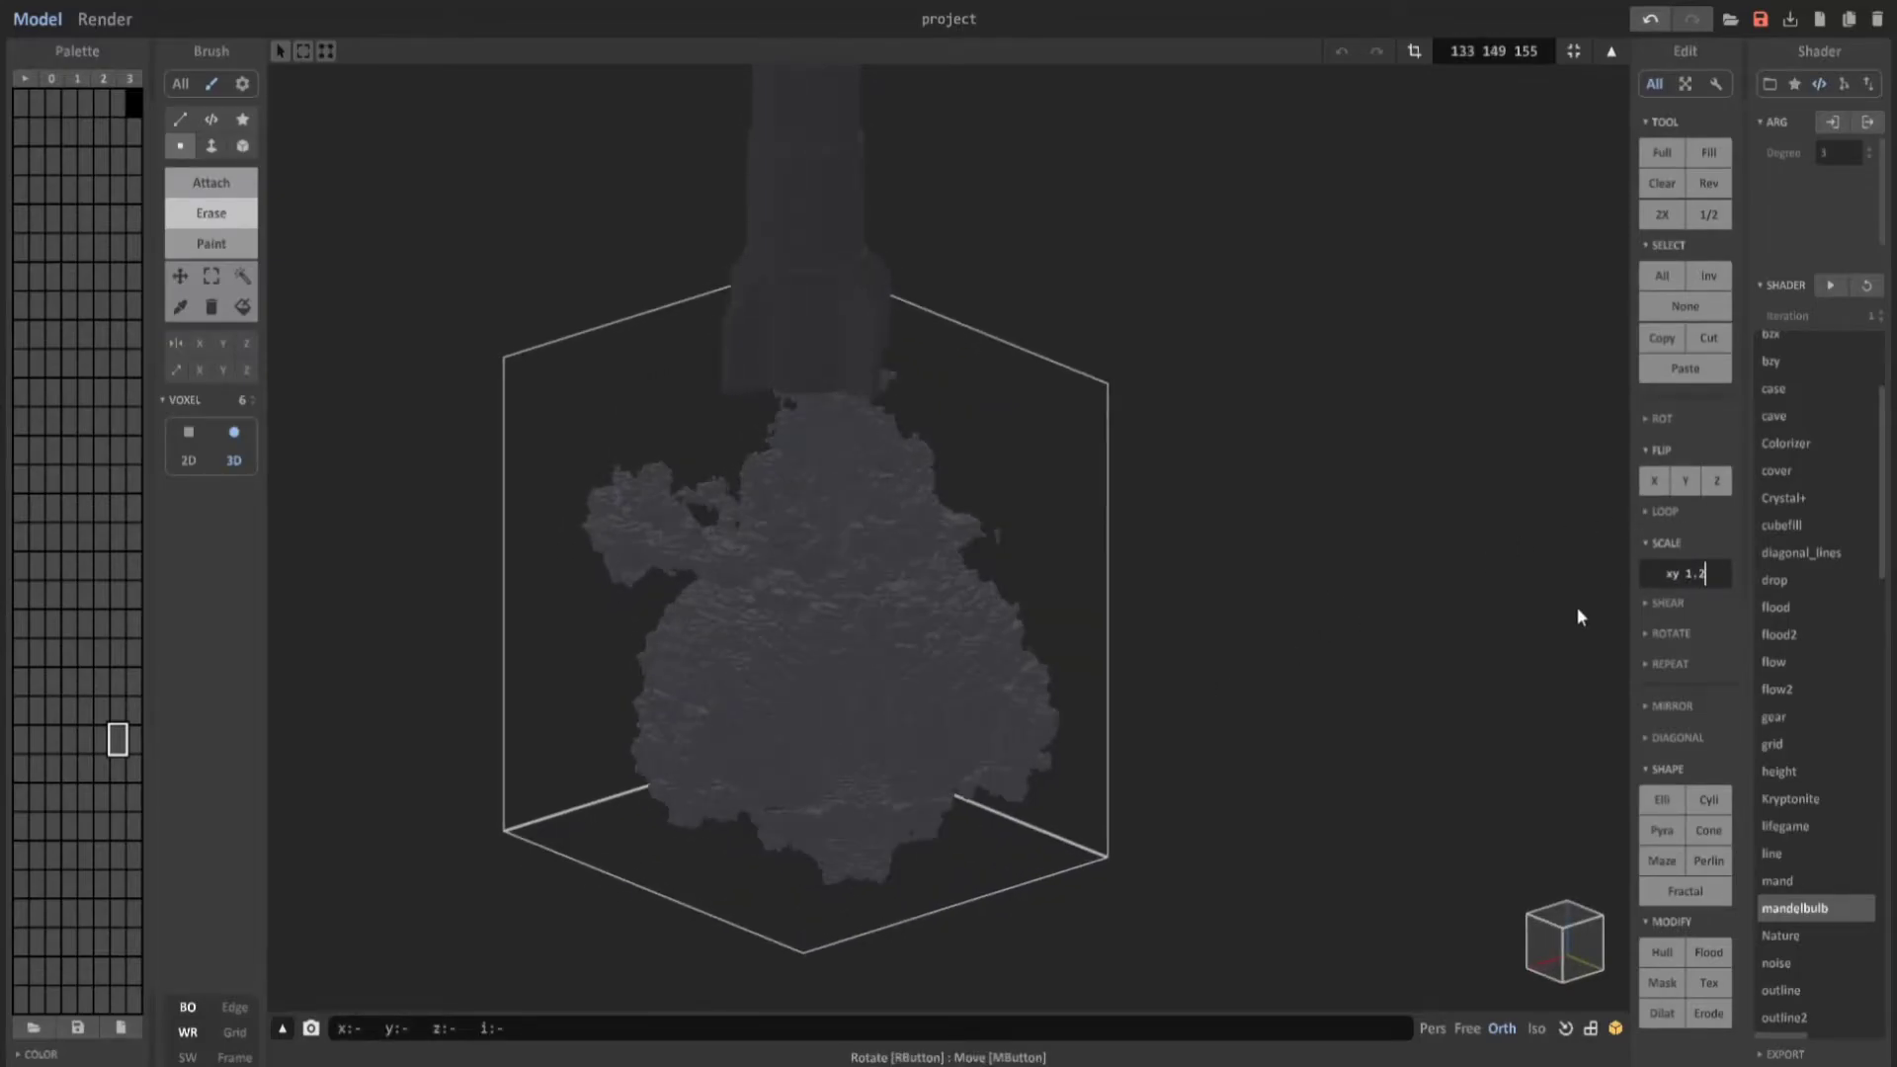
right_drag(1577, 606, 1195, 635)
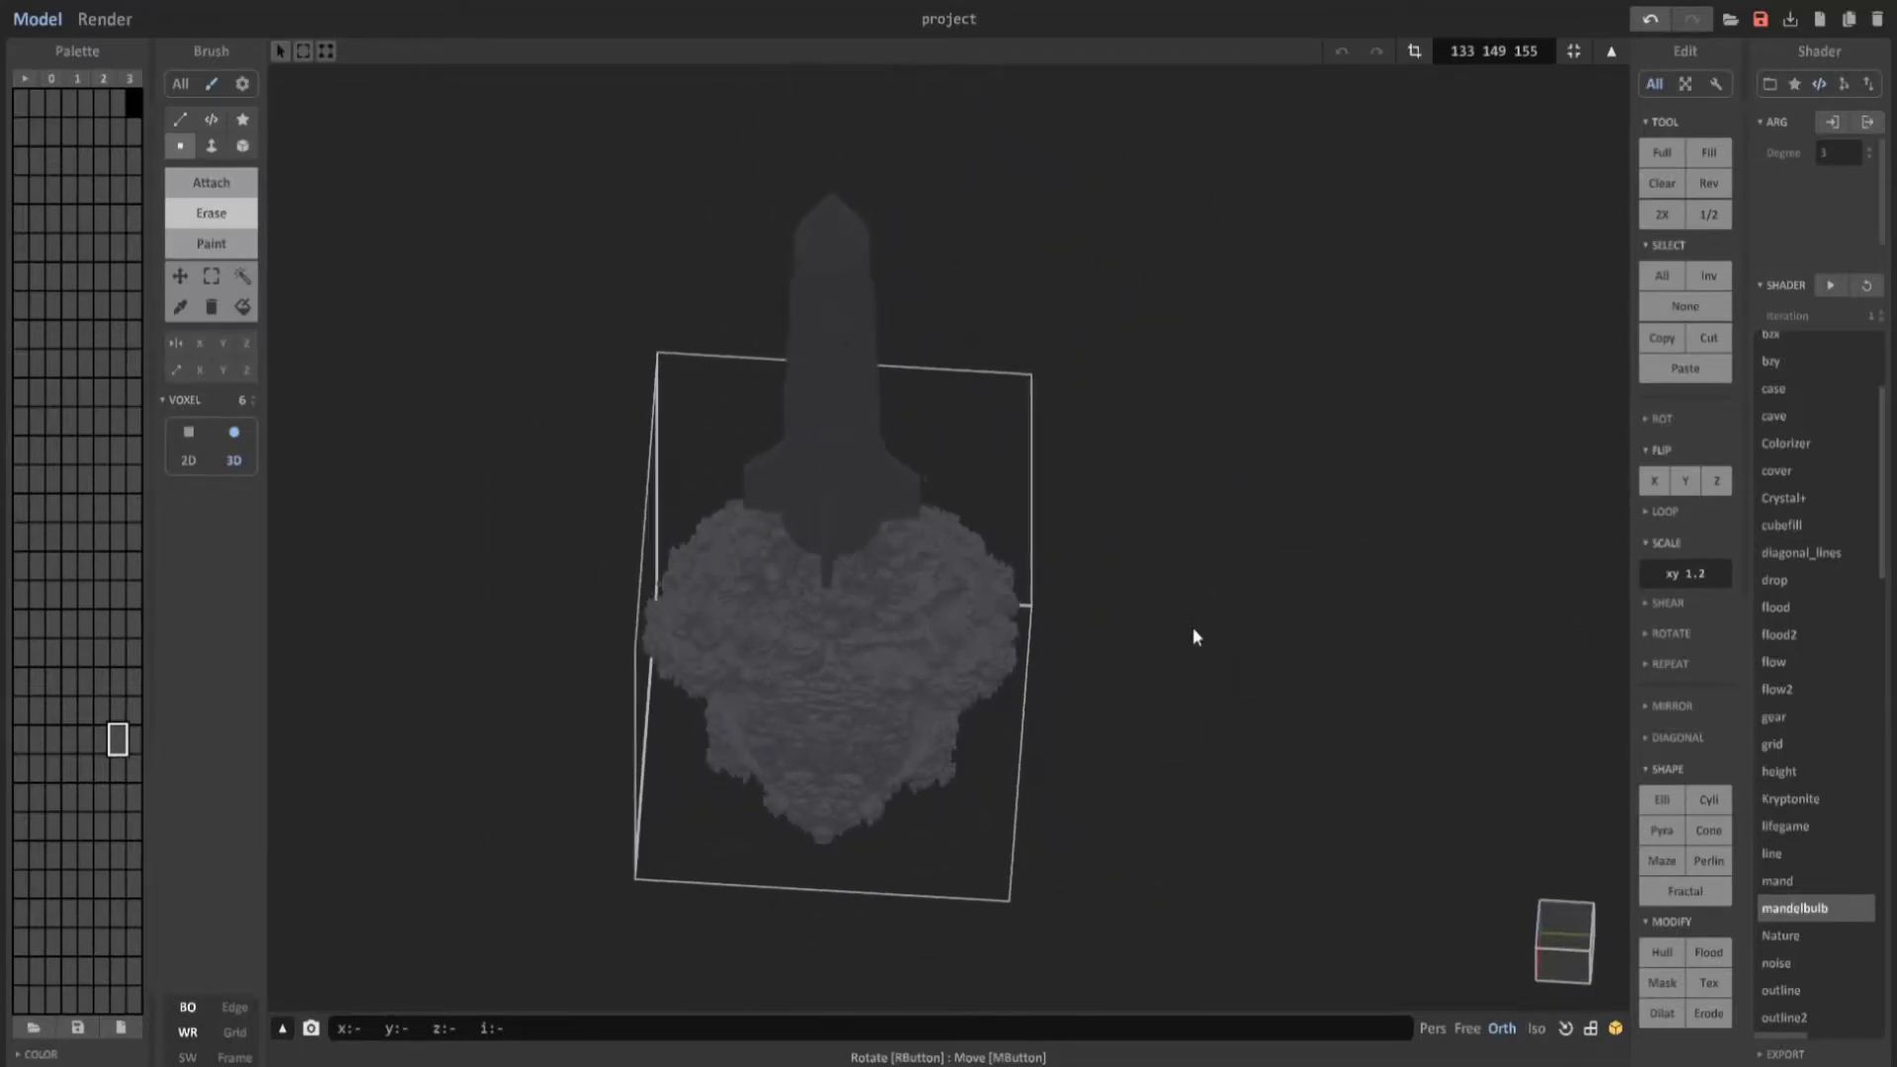
Nudge the plume sideways in the scene to line it up beneath the rocket.
key(Tab)
right_drag(1185, 484, 1158, 751)
click(1580, 951)
mouse_move(968, 603)
mouse_down()
mouse_move(1301, 603)
mouse_move(978, 608)
mouse_up()
right_drag(979, 610, 1010, 529)
Preview the rocket and plume in the renderer and return to modelling.
click(1564, 942)
right_drag(1061, 554, 1006, 678)
scroll(1006, 678, down, 3)
click(117, 22)
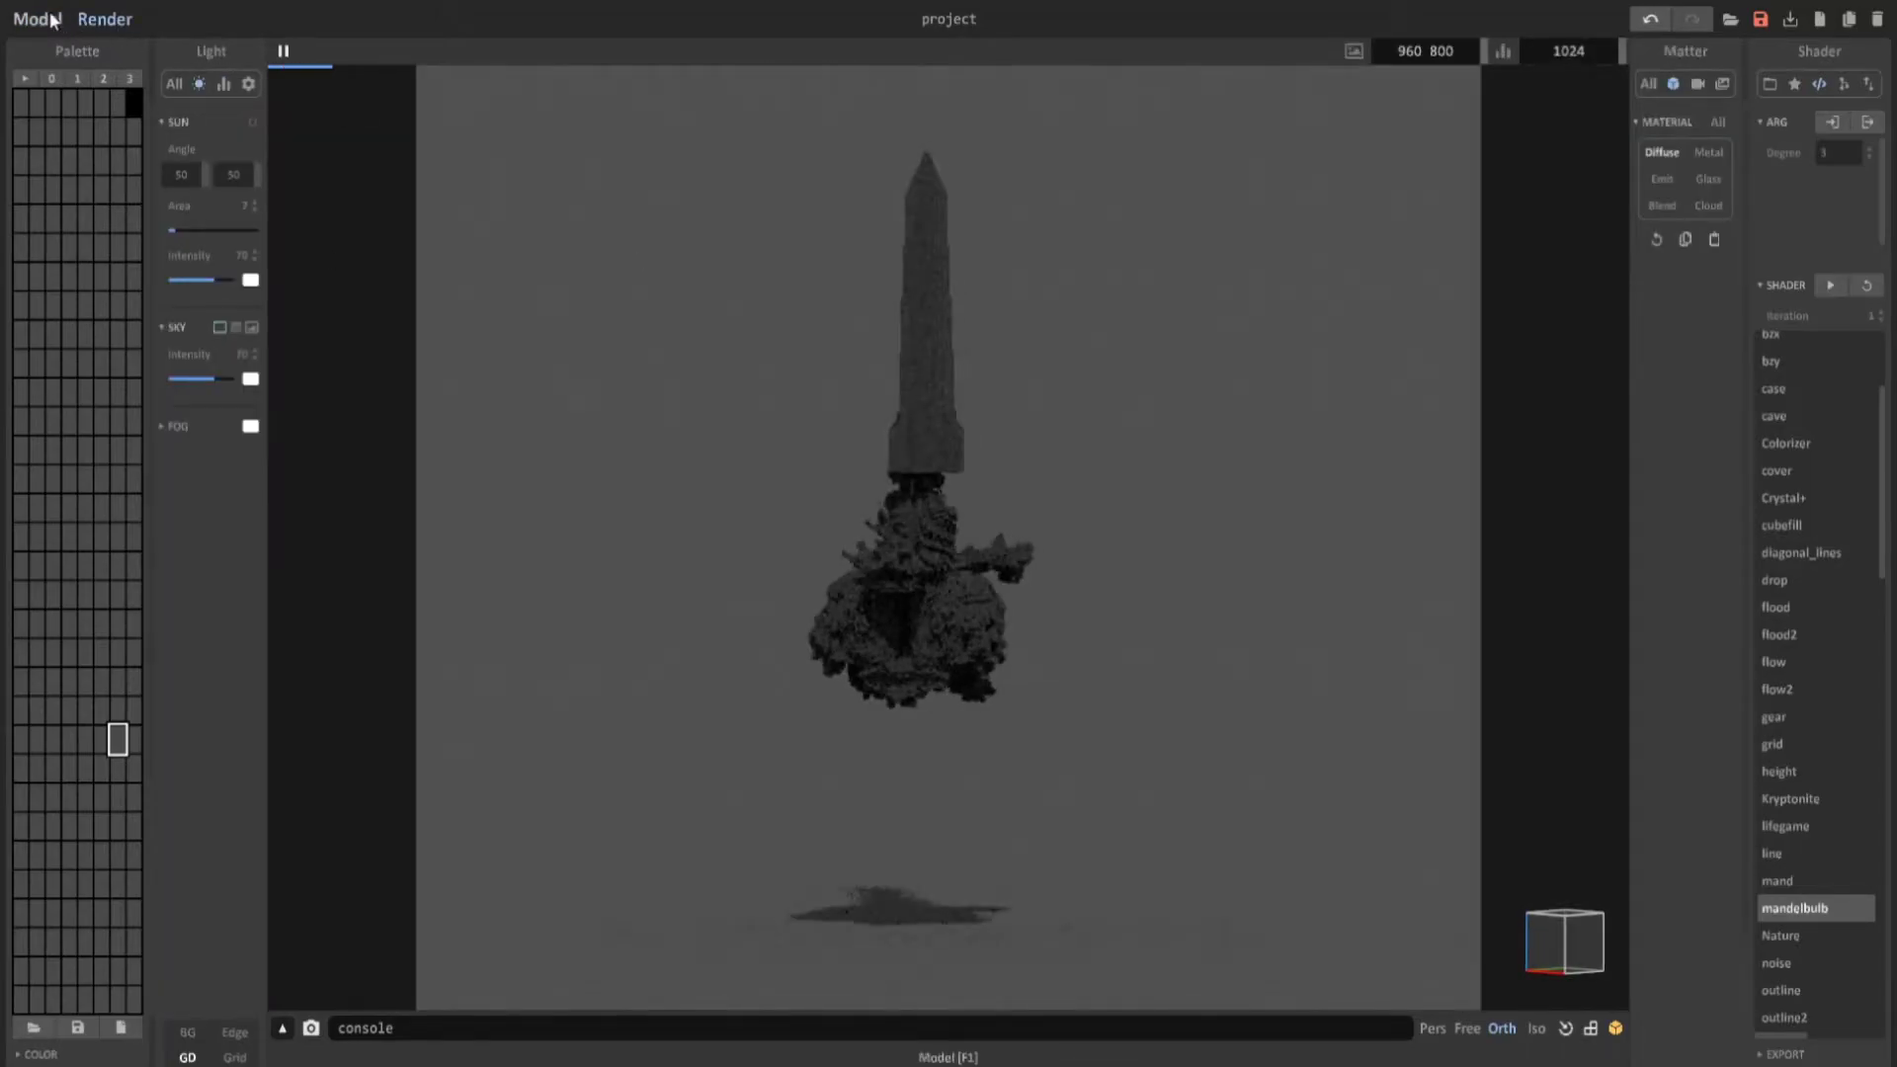
click(37, 18)
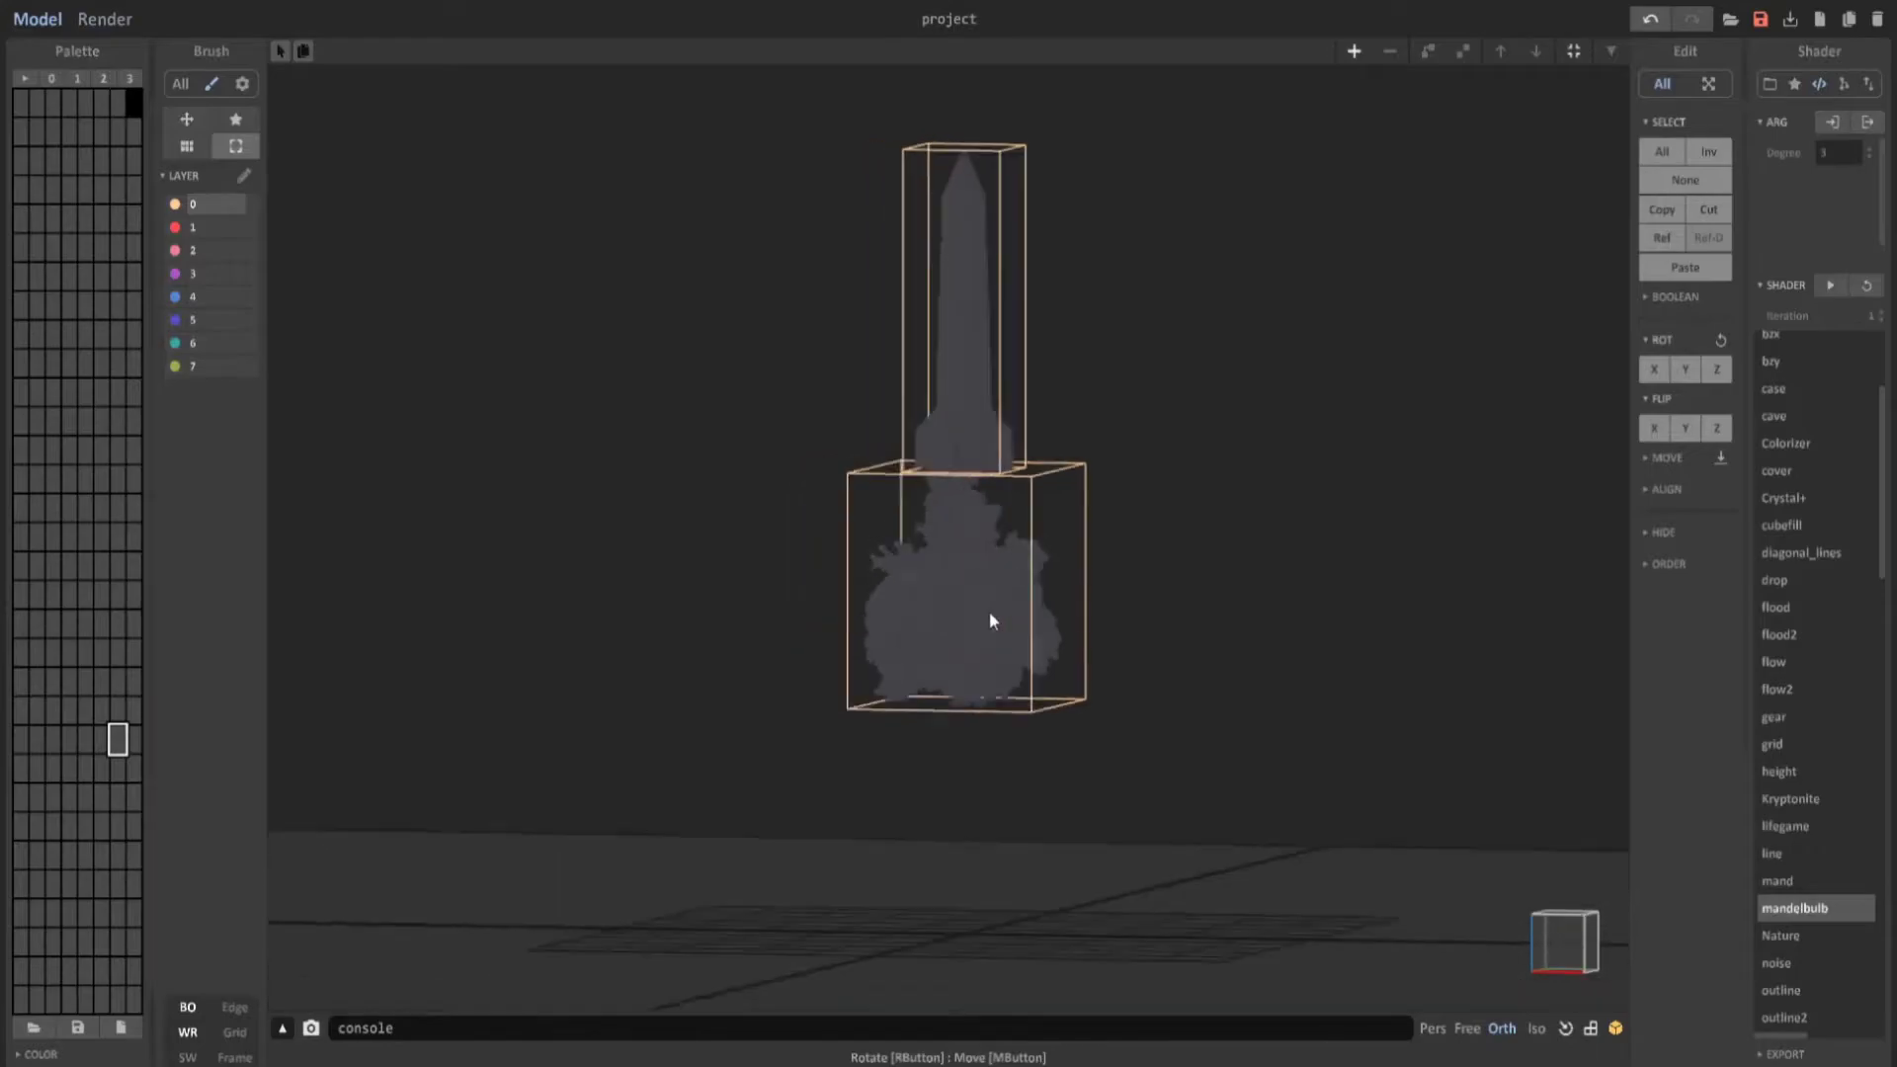
Shift the plume slightly along X to centre it under the rocket in a straight side view.
click(1541, 928)
scroll(1027, 593, up, 5)
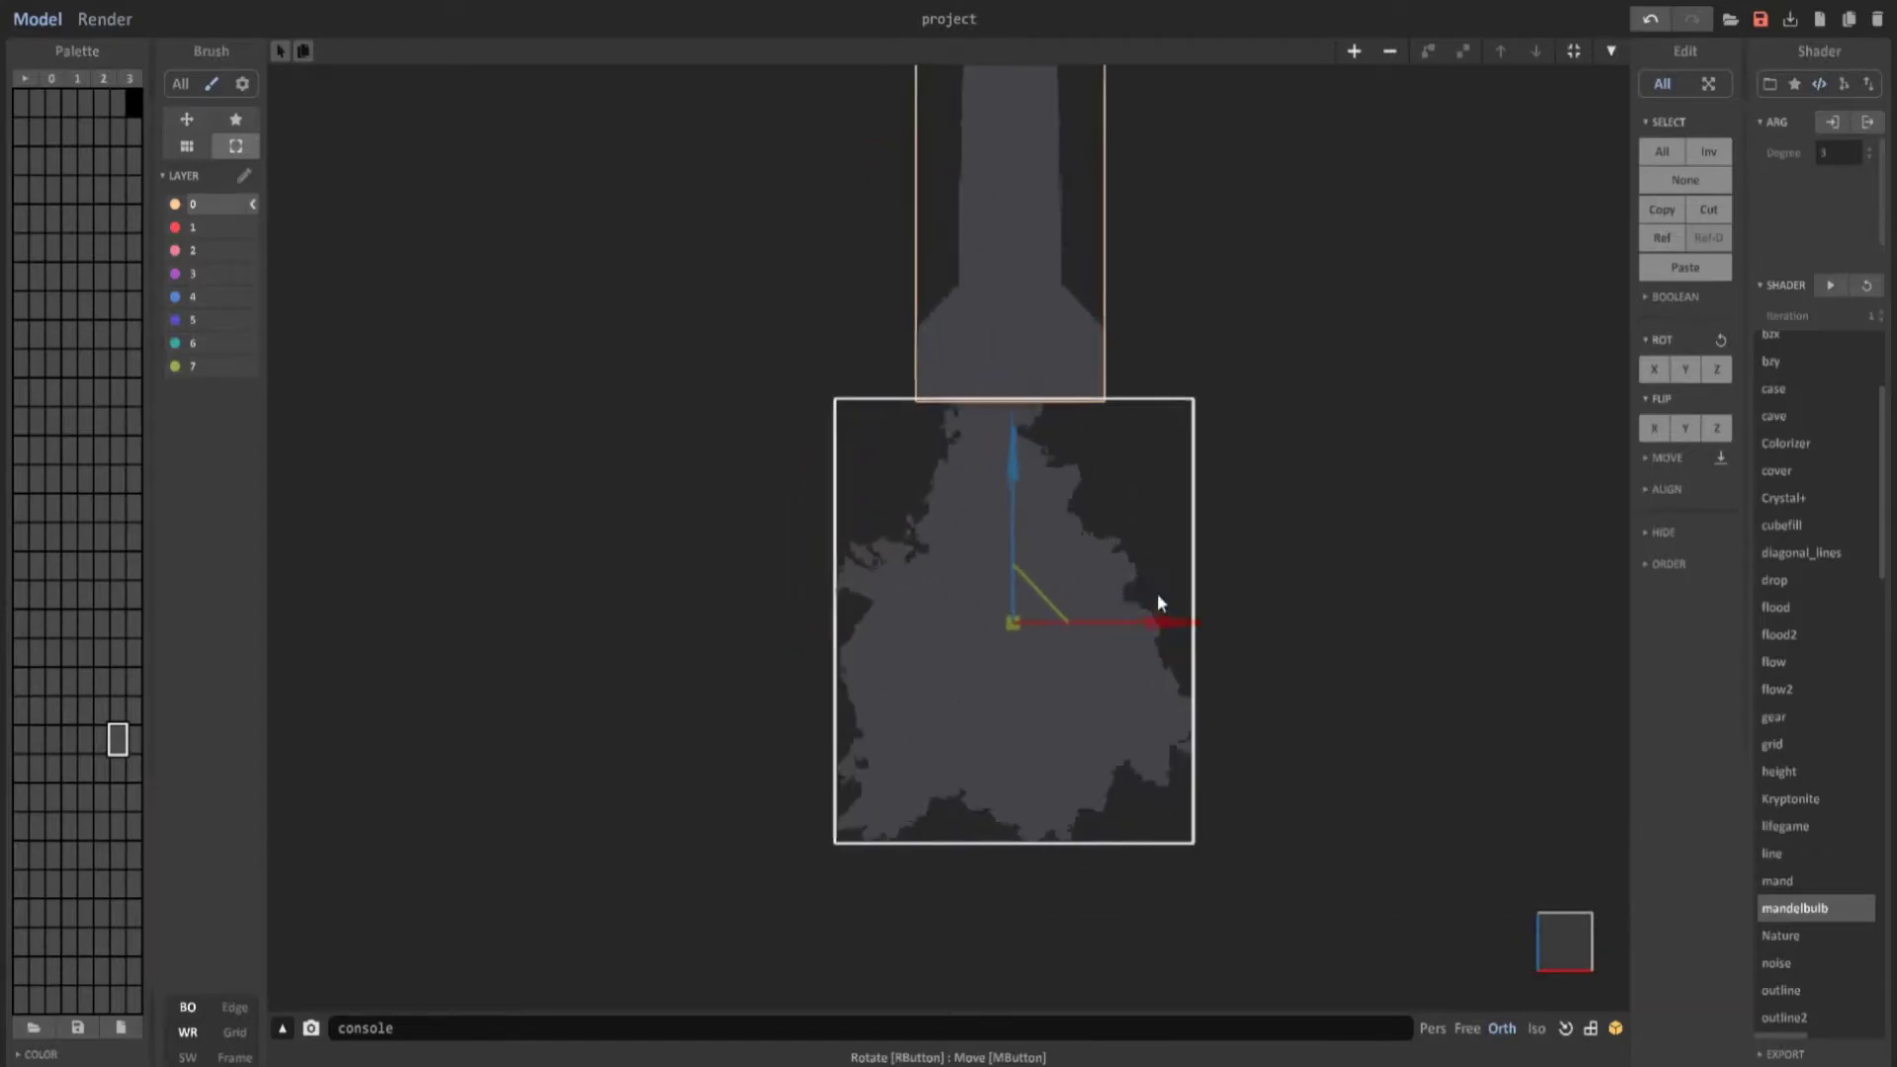
drag(1194, 646, 1218, 646)
right_drag(1217, 644, 995, 651)
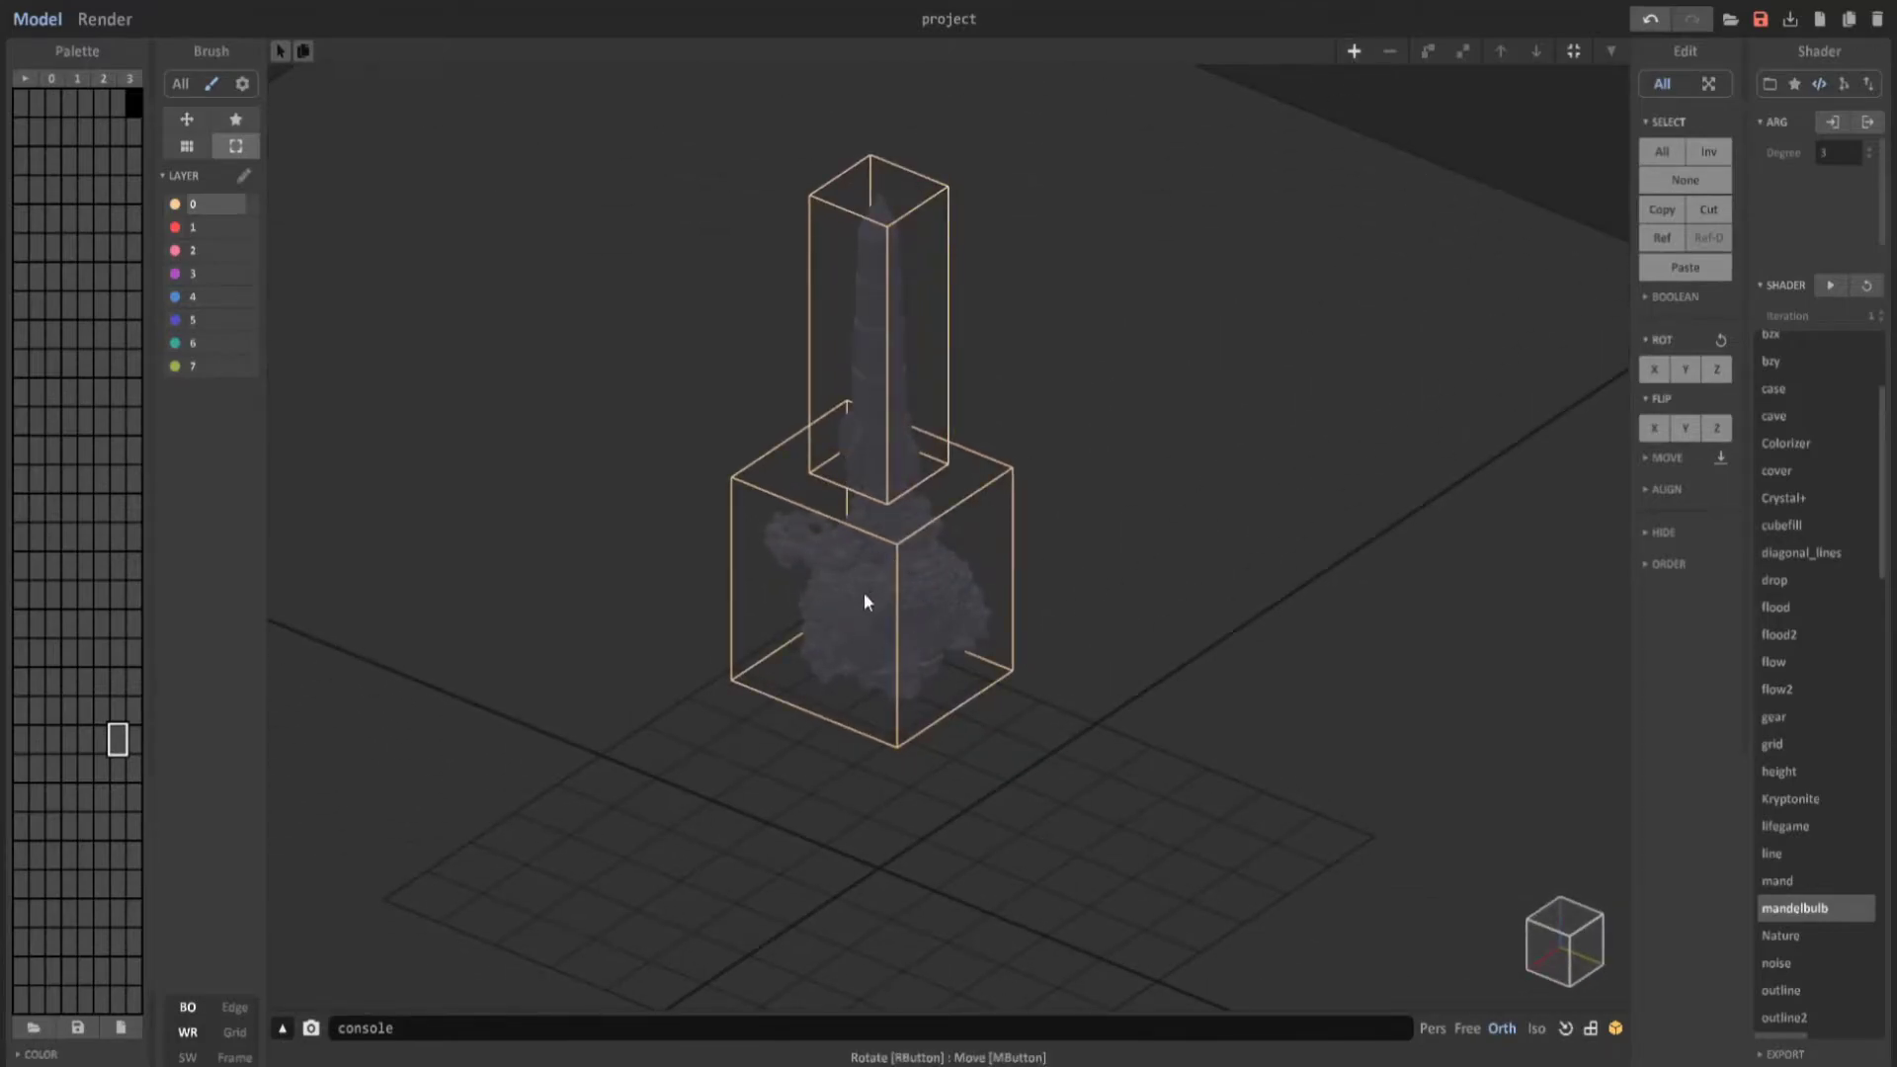
right_drag(1143, 383, 876, 624)
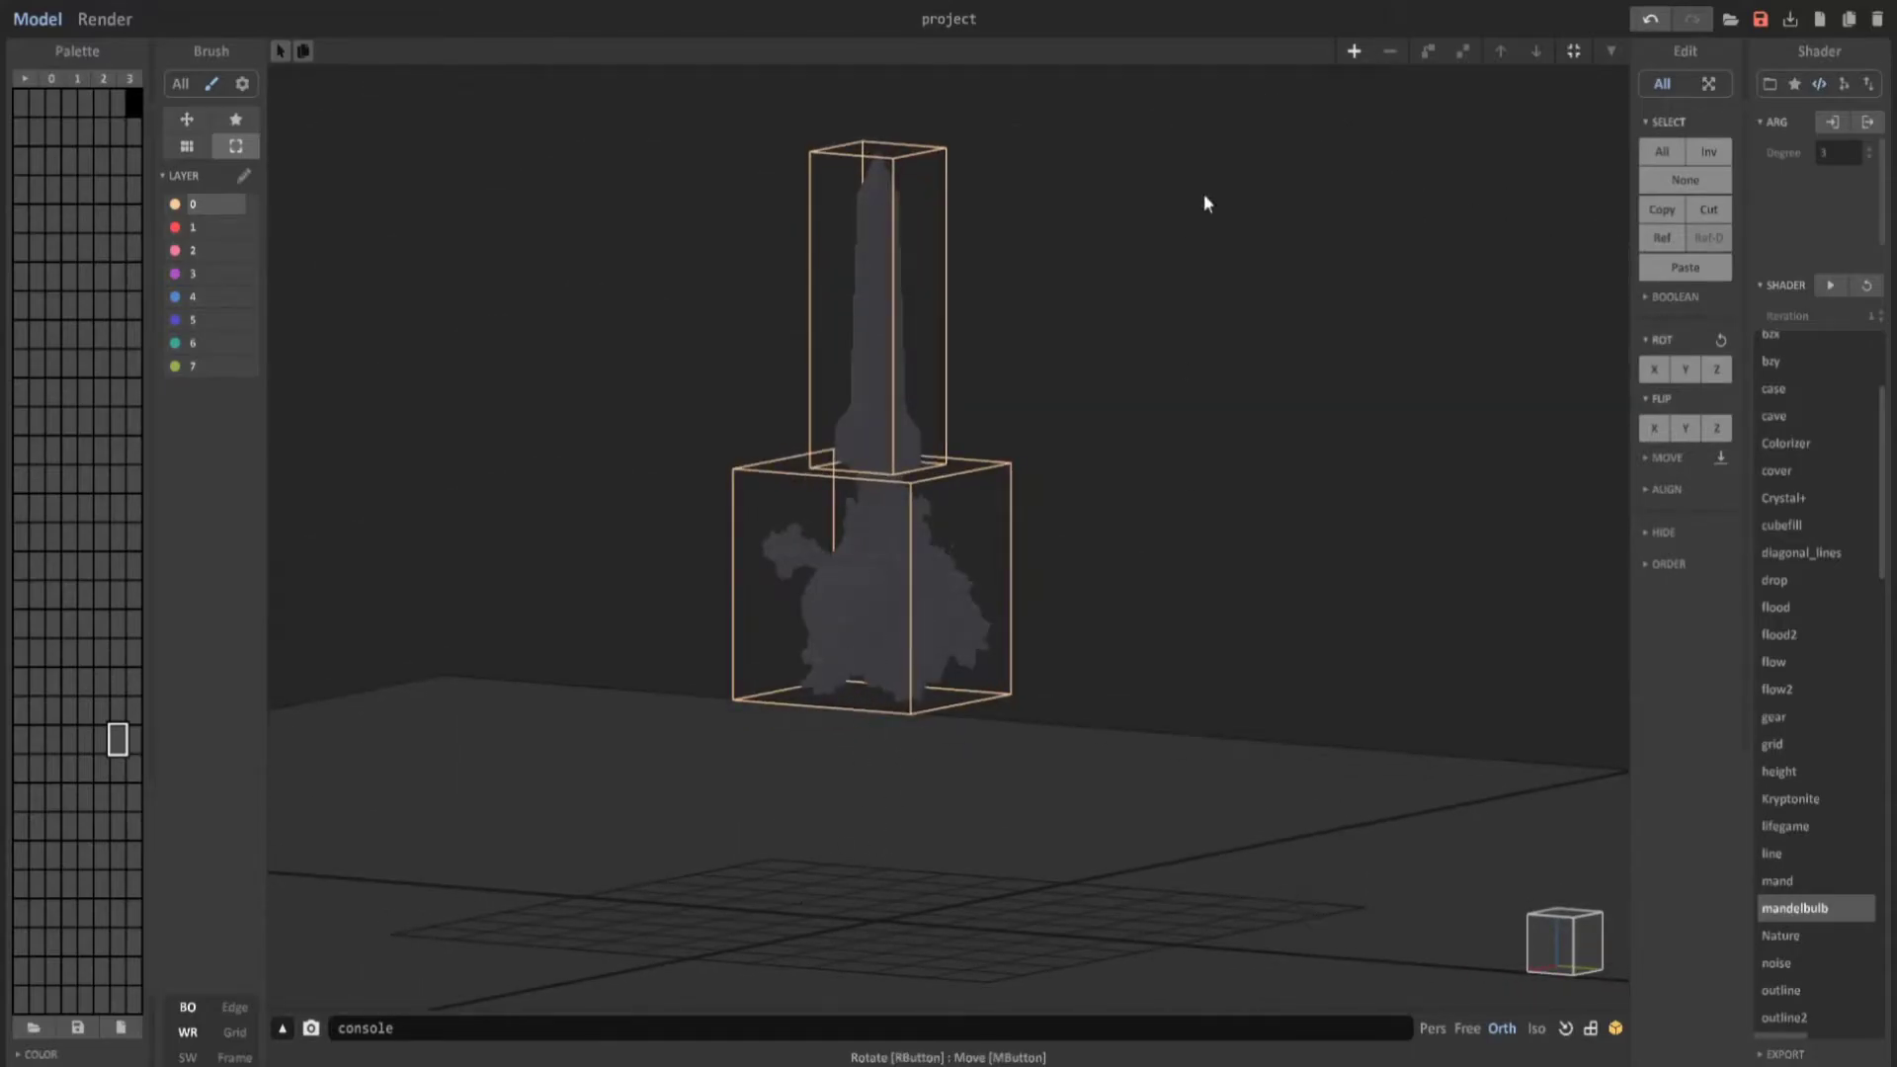
Add a new model, resize it to 200 voxels per side and generate a mandelbulb inside it.
click(1353, 50)
click(1647, 85)
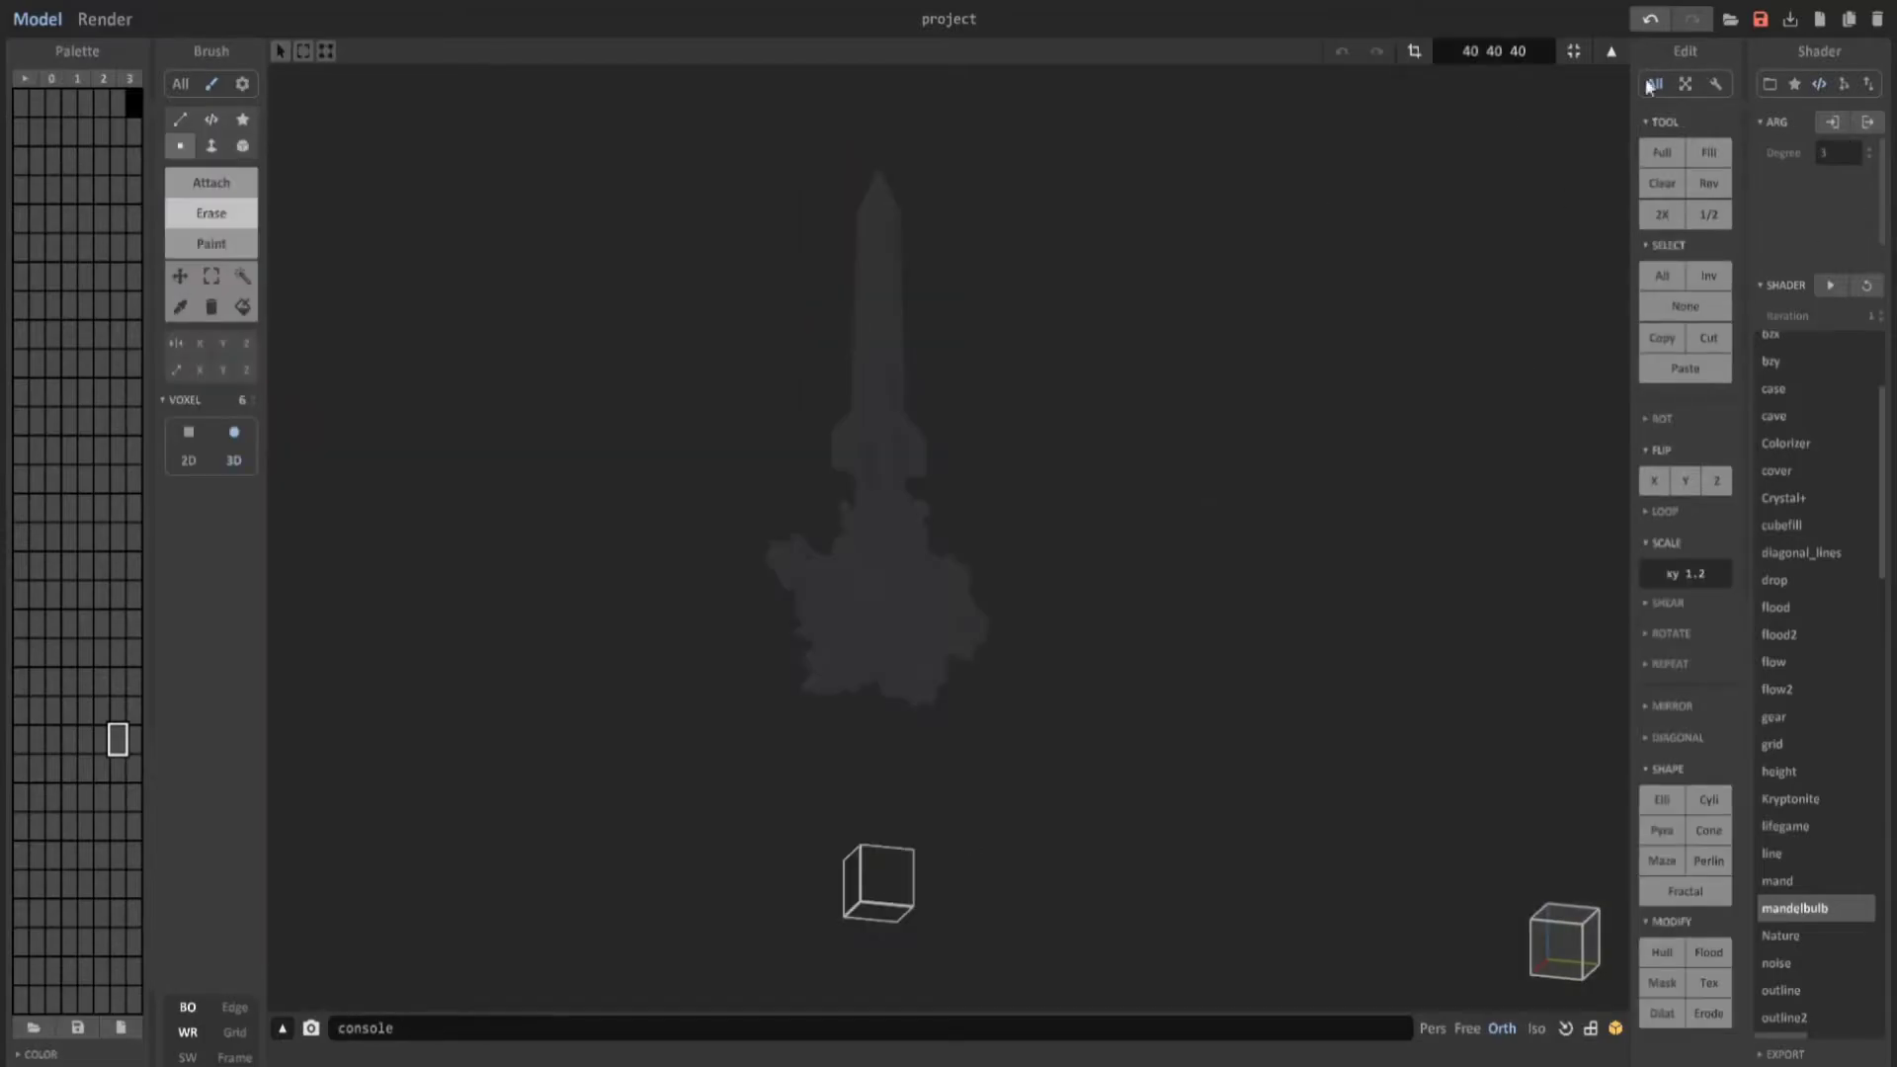
click(1493, 51)
text(200)
key(Return)
click(1829, 284)
right_drag(1136, 553, 987, 534)
middle_drag(988, 691, 988, 539)
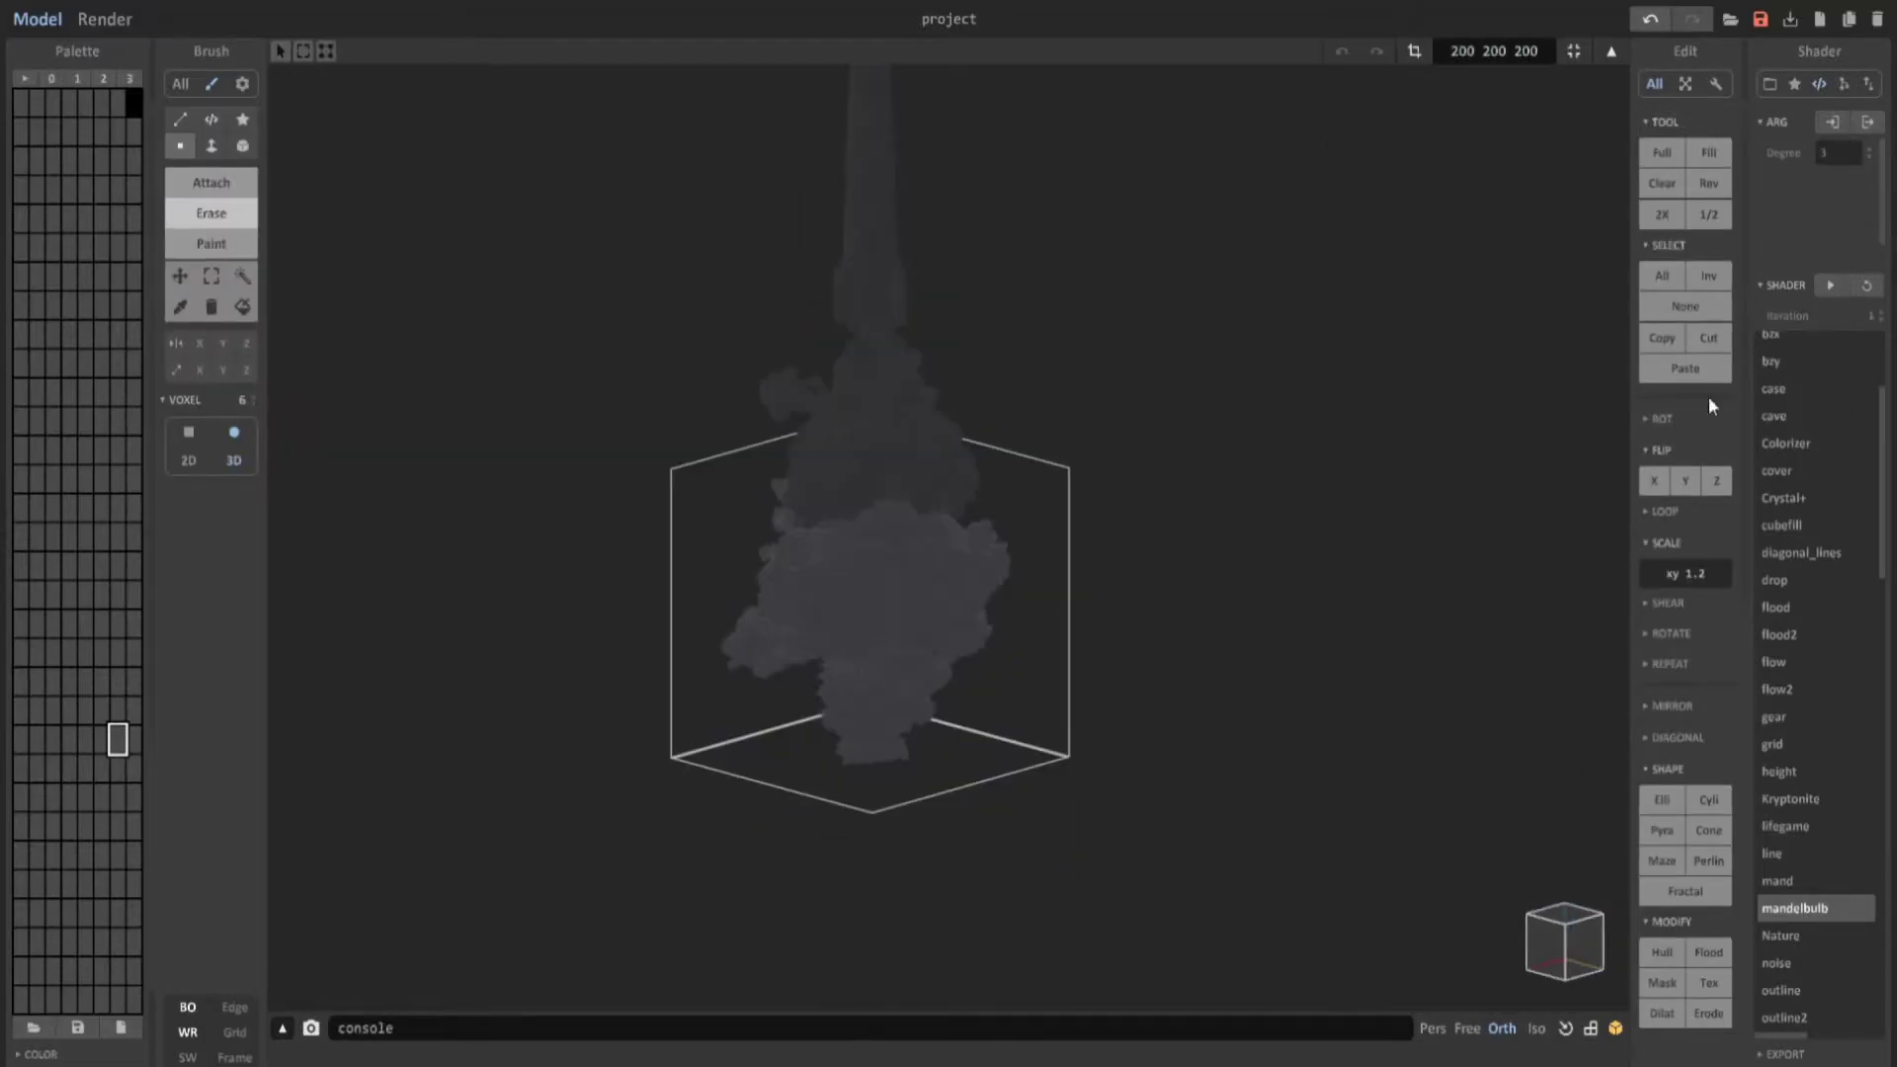
Rotate the new 200-voxel mandelbulb about its Z axis.
right_drag(1116, 642, 1176, 751)
click(1661, 418)
click(1716, 449)
click(1716, 450)
key(ctrl+z)
right_drag(1284, 612, 1353, 543)
click(1717, 454)
scroll(1284, 563, up, 3)
Reposition the selected 200-voxel mandelbulb along Z, placing it among the smoke below the rocket.
key(Tab)
right_drag(1122, 583, 987, 613)
drag(988, 561, 990, 626)
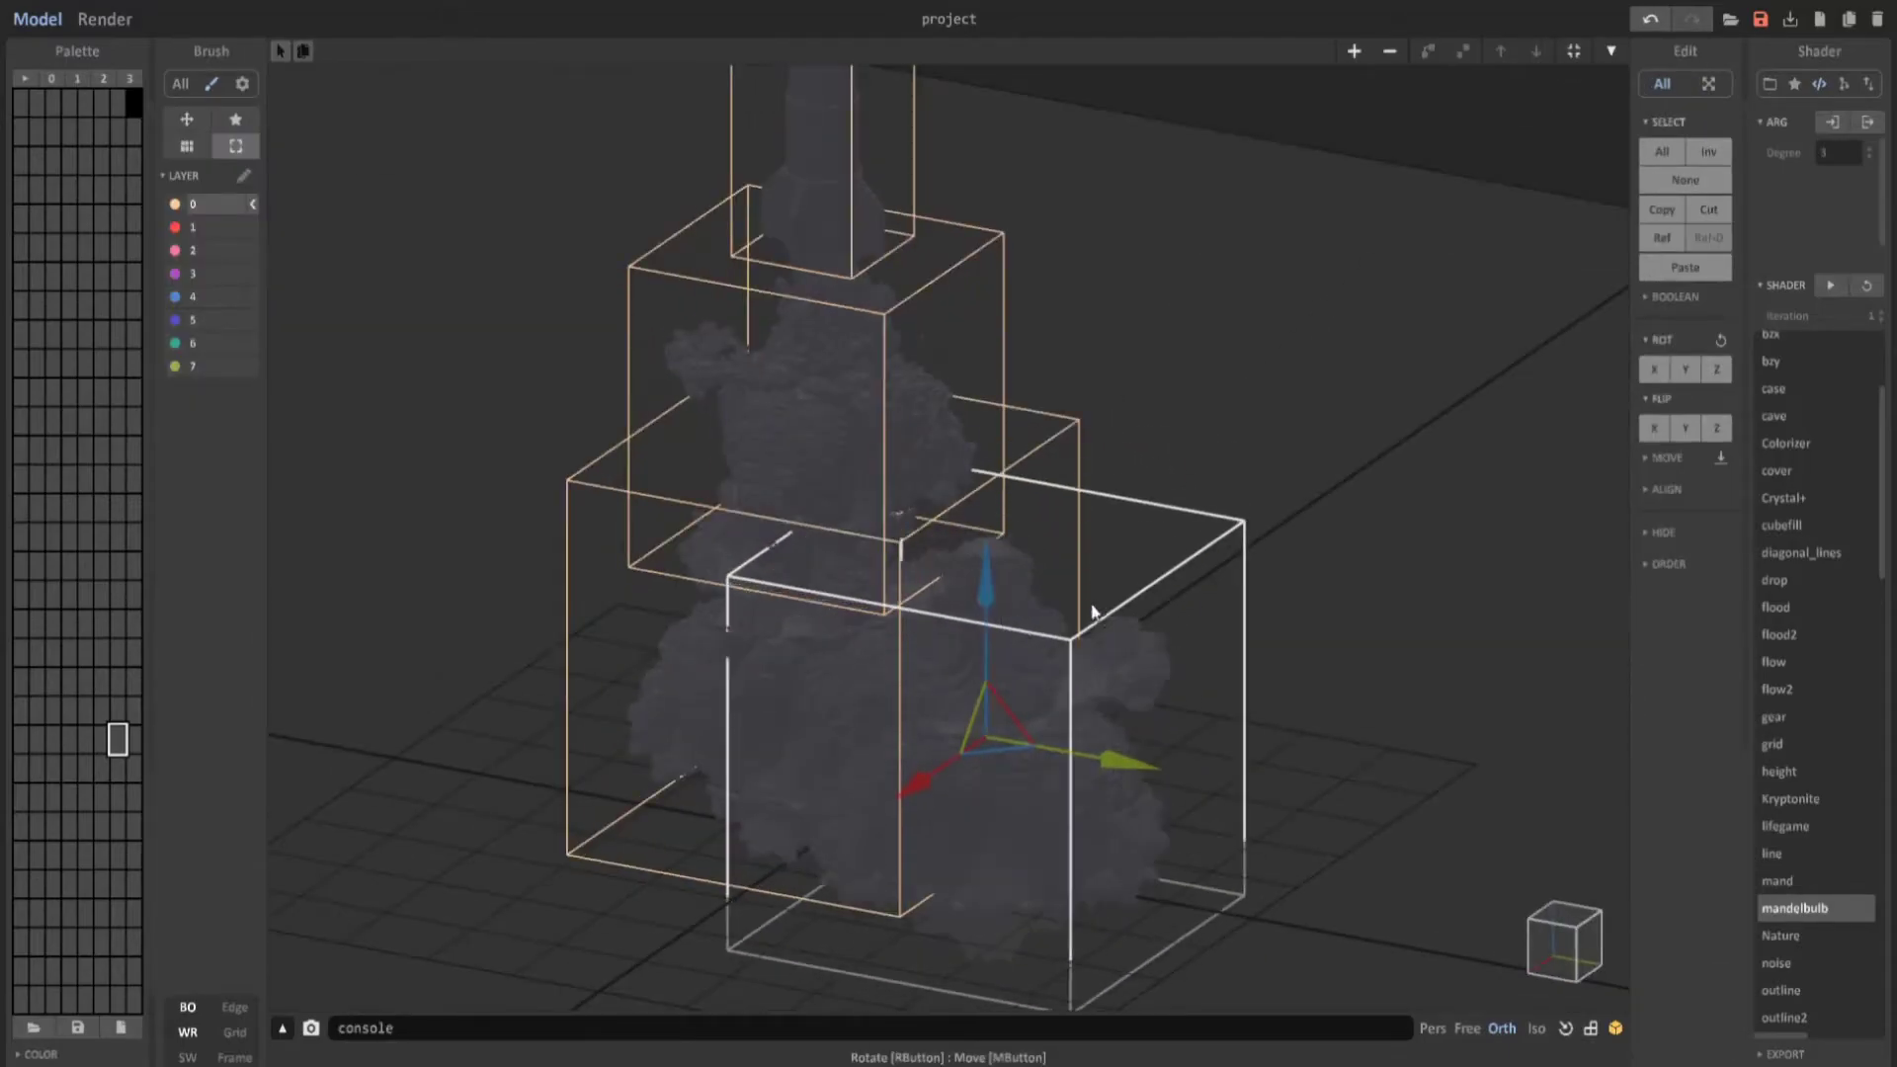
right_drag(1093, 612, 1032, 610)
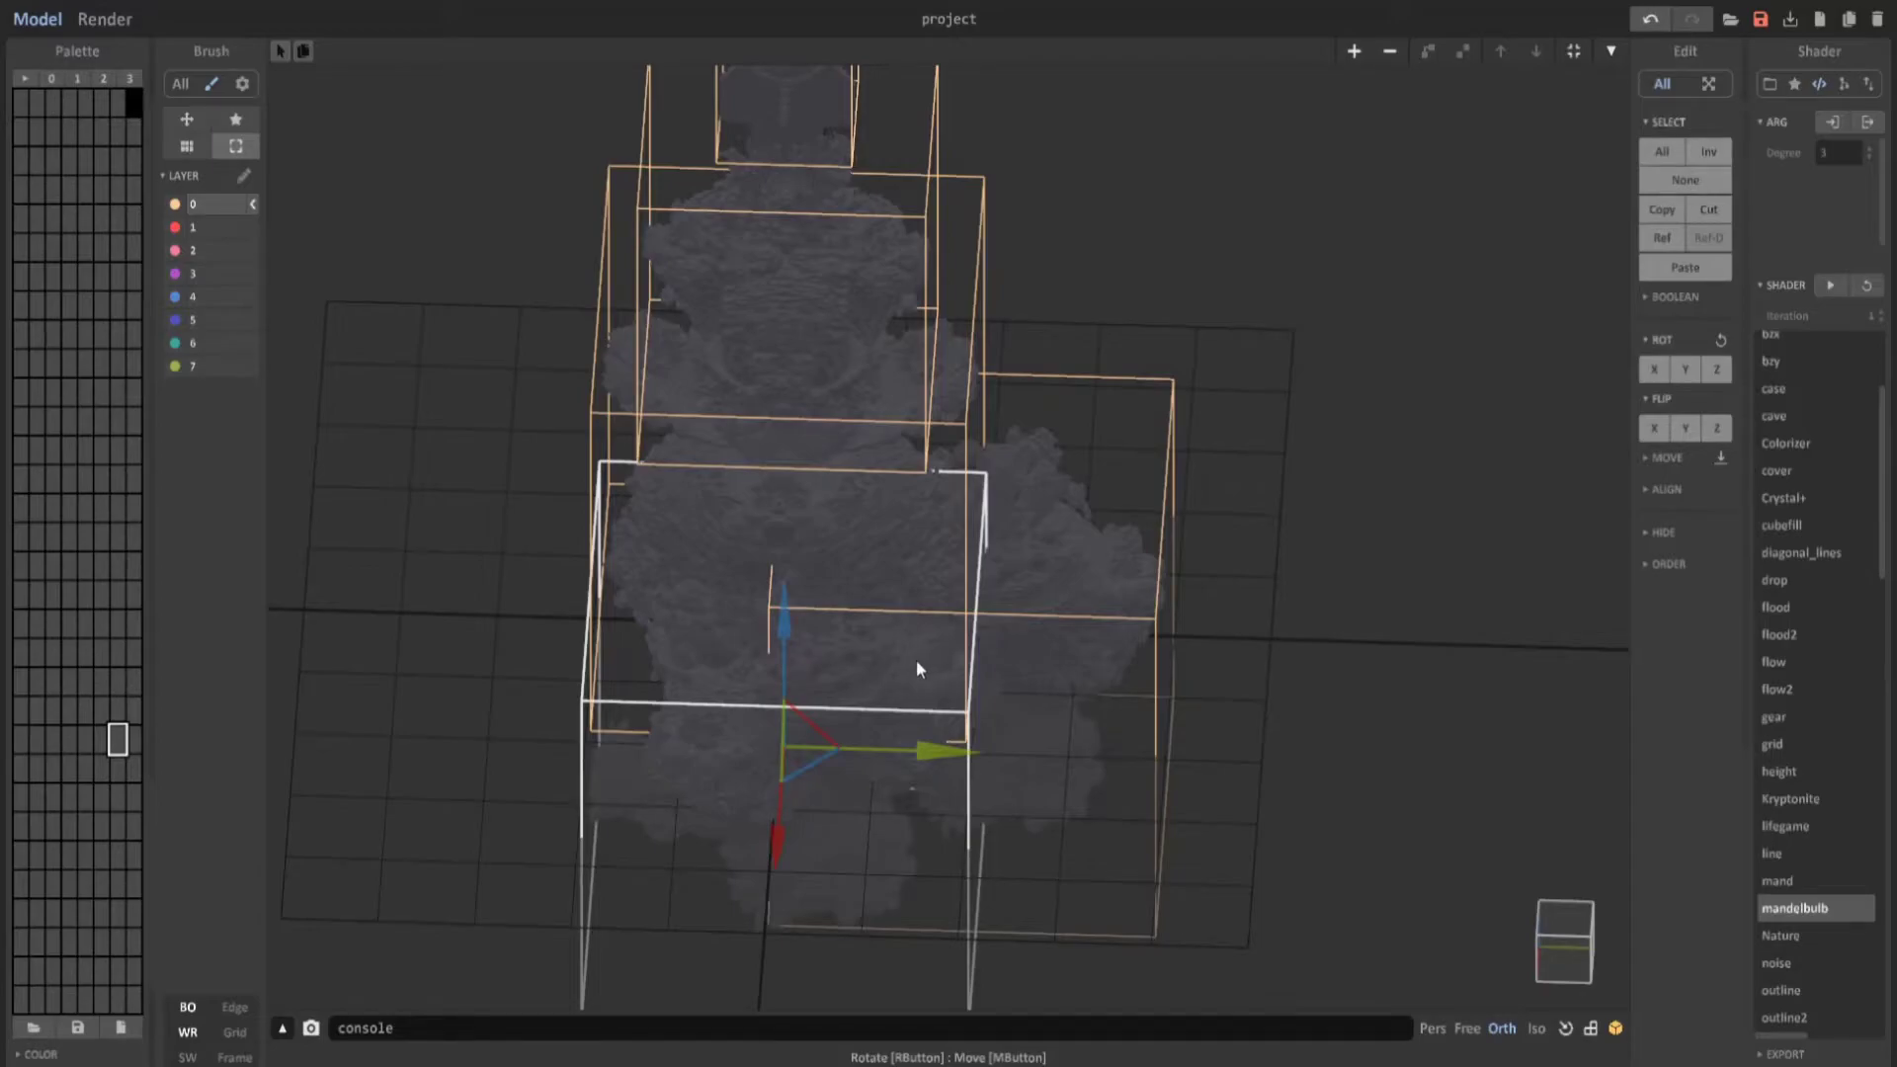
Move the front mandelbulb copy along X to the plume's other side and raise it slightly.
right_drag(928, 642, 1082, 691)
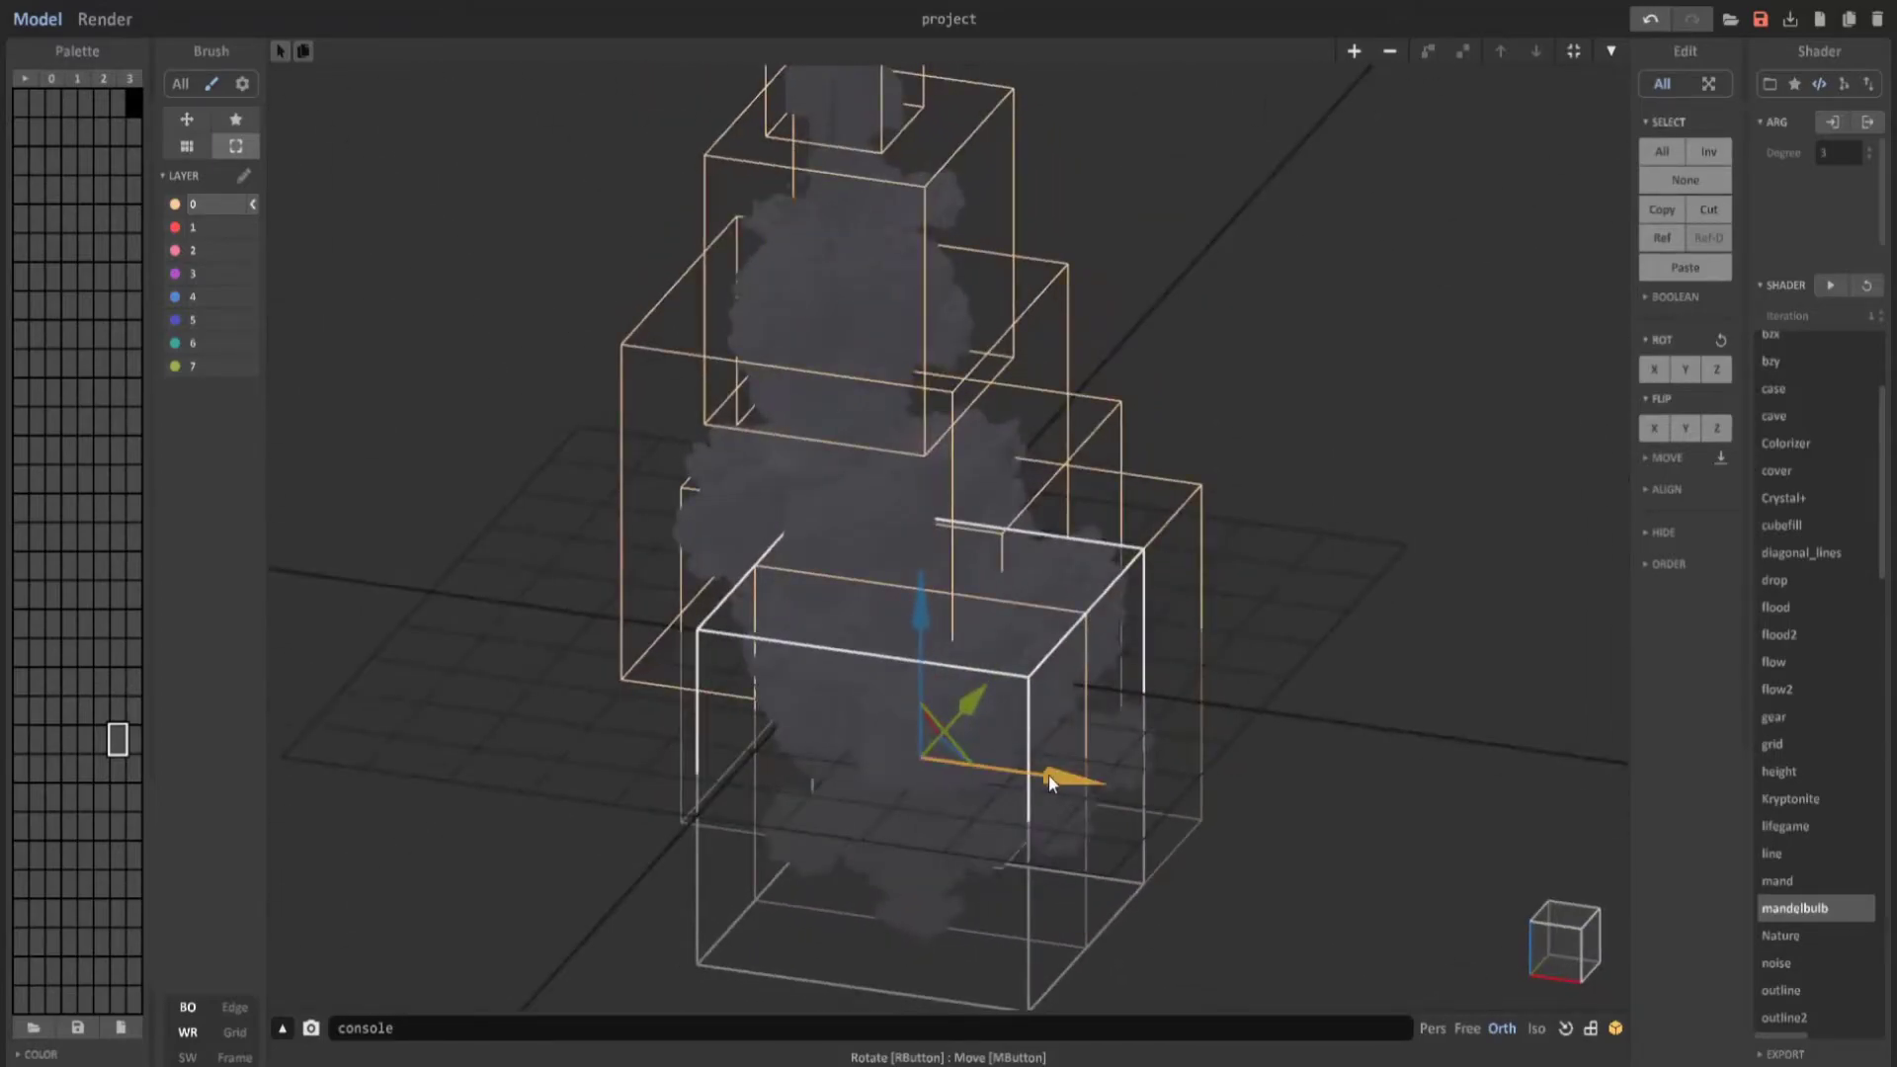
drag(1047, 774, 910, 731)
drag(789, 594, 796, 546)
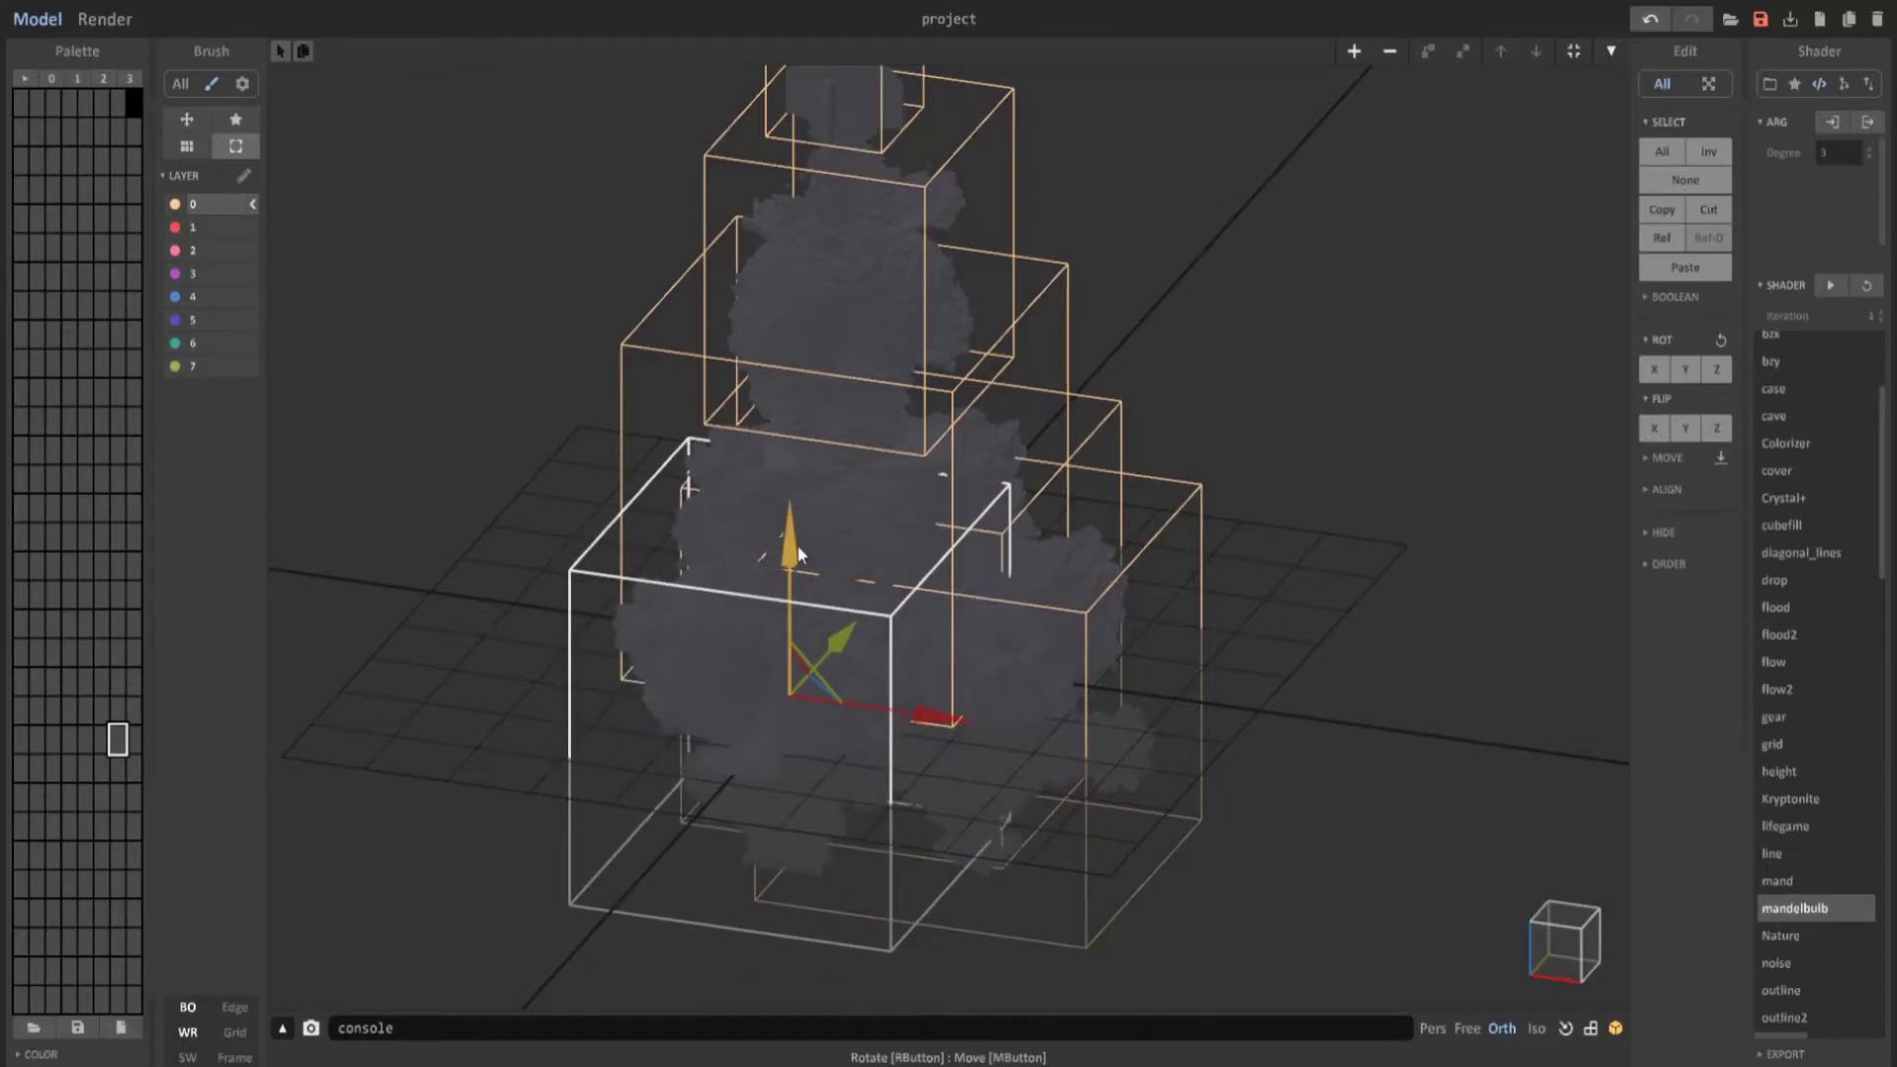
right_drag(797, 546, 1024, 680)
Spread further mandelbulb copies around the plume's base, shifting them horizontally and lowering the front one.
drag(1104, 654, 998, 785)
right_drag(998, 786, 1069, 812)
drag(987, 877, 909, 880)
right_drag(1022, 767, 1057, 660)
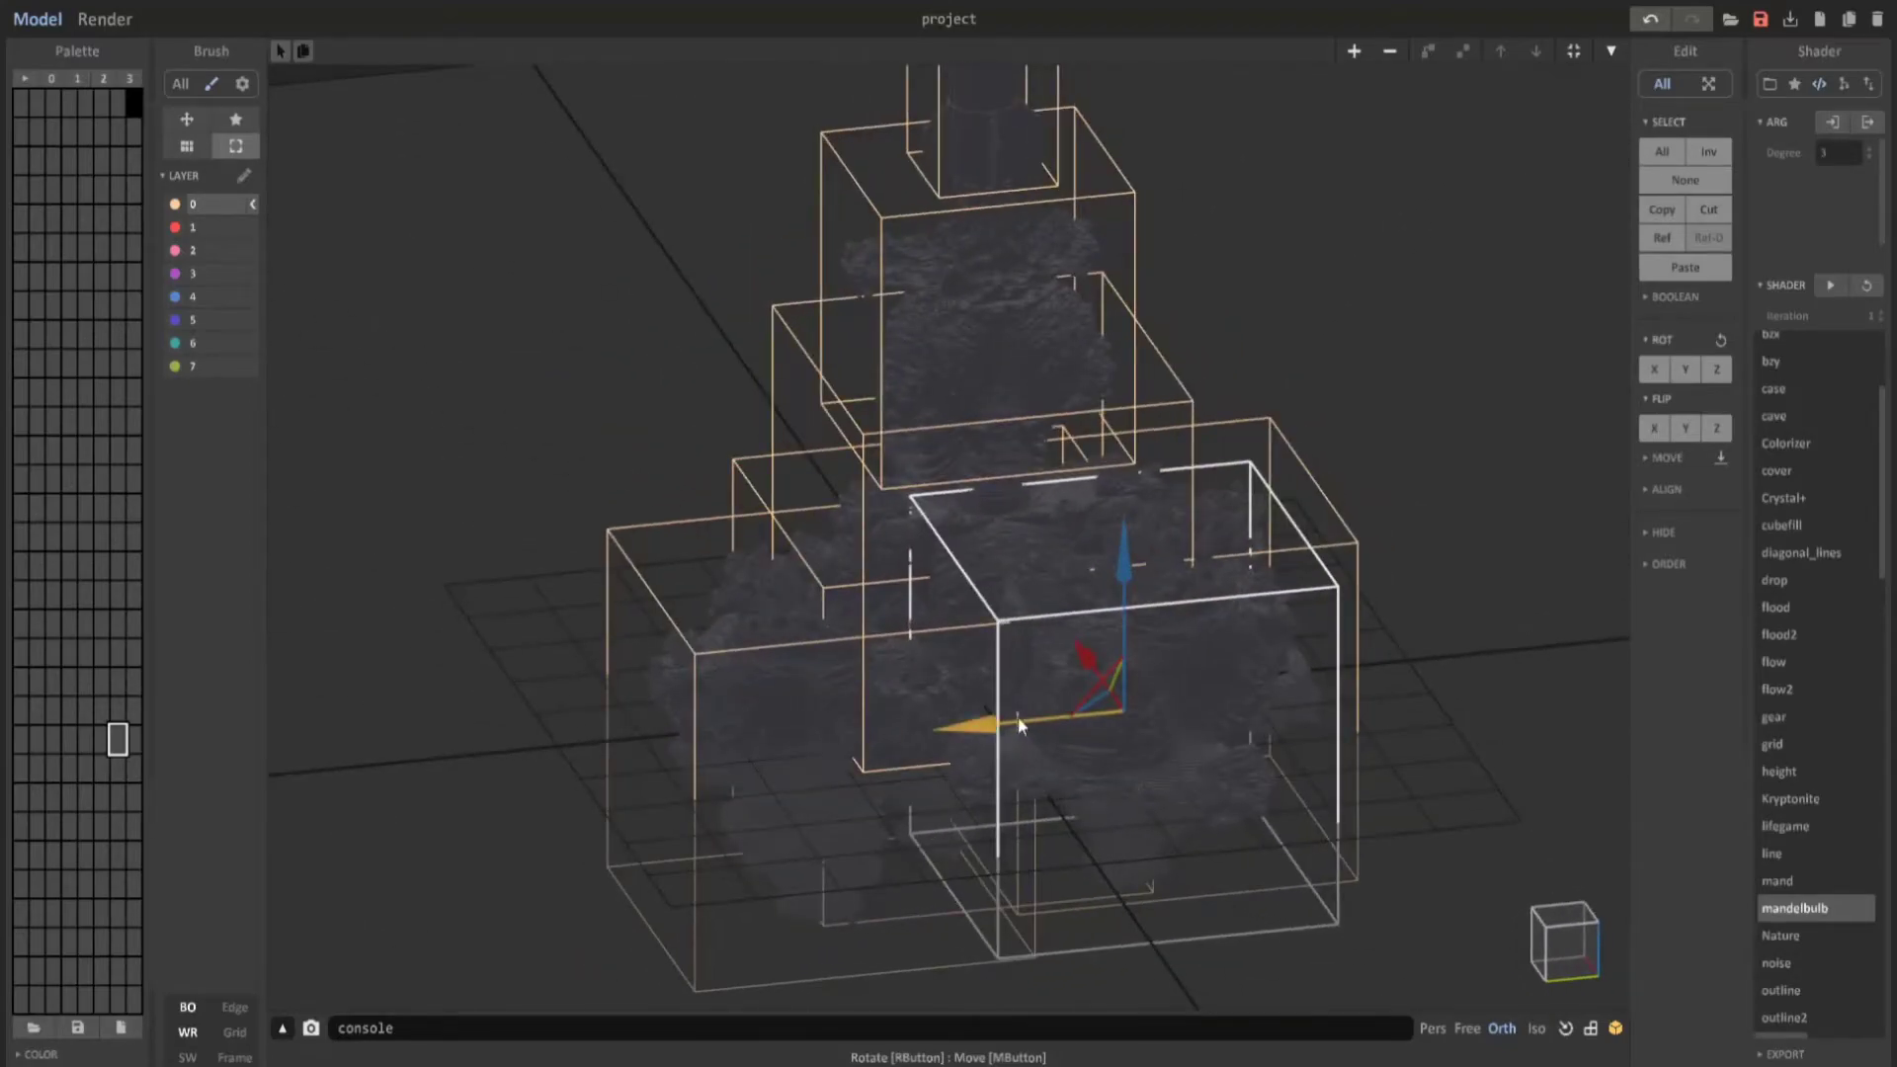
drag(953, 726, 798, 766)
drag(921, 583, 928, 703)
Scale the front mandelbulb copy by .75 and return to the whole scene.
key(Tab)
right_drag(986, 757, 916, 623)
scroll(916, 624, up, 2)
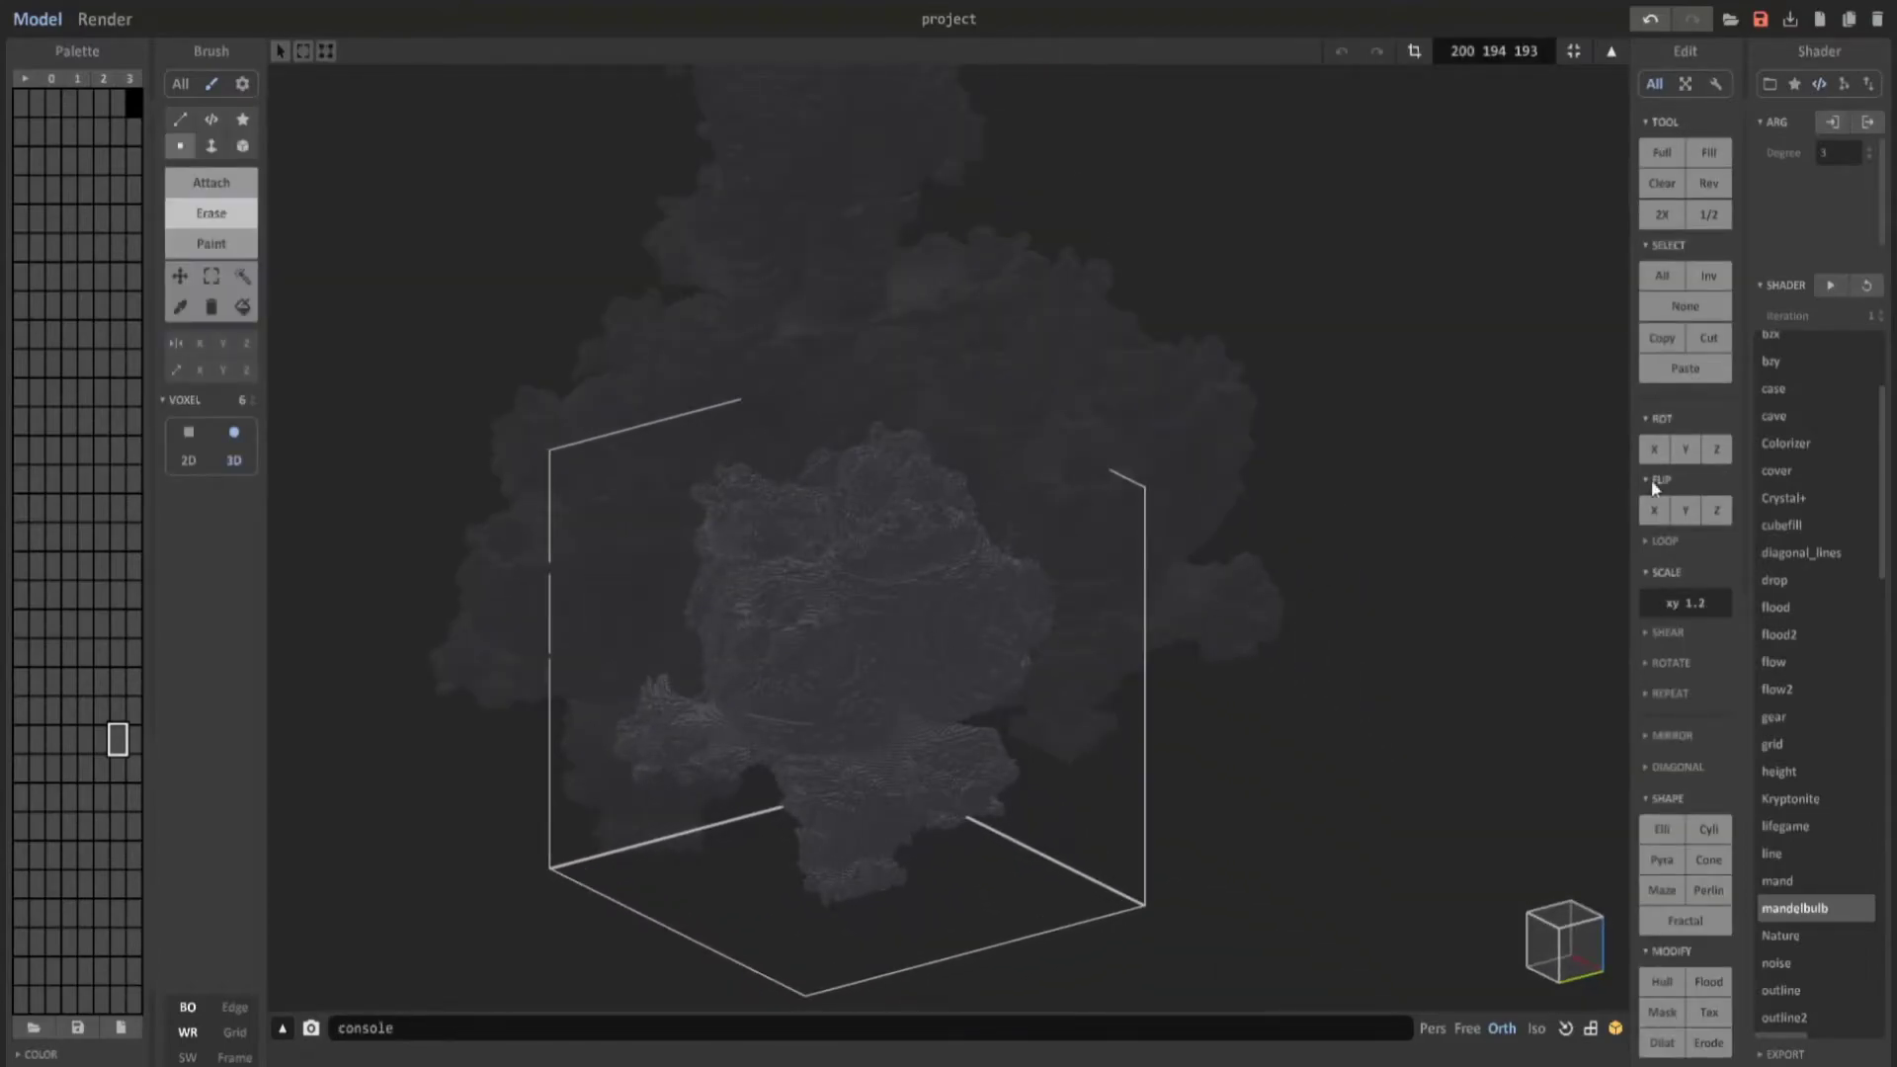
click(1691, 603)
double_click(1690, 603)
key(BackSpace)
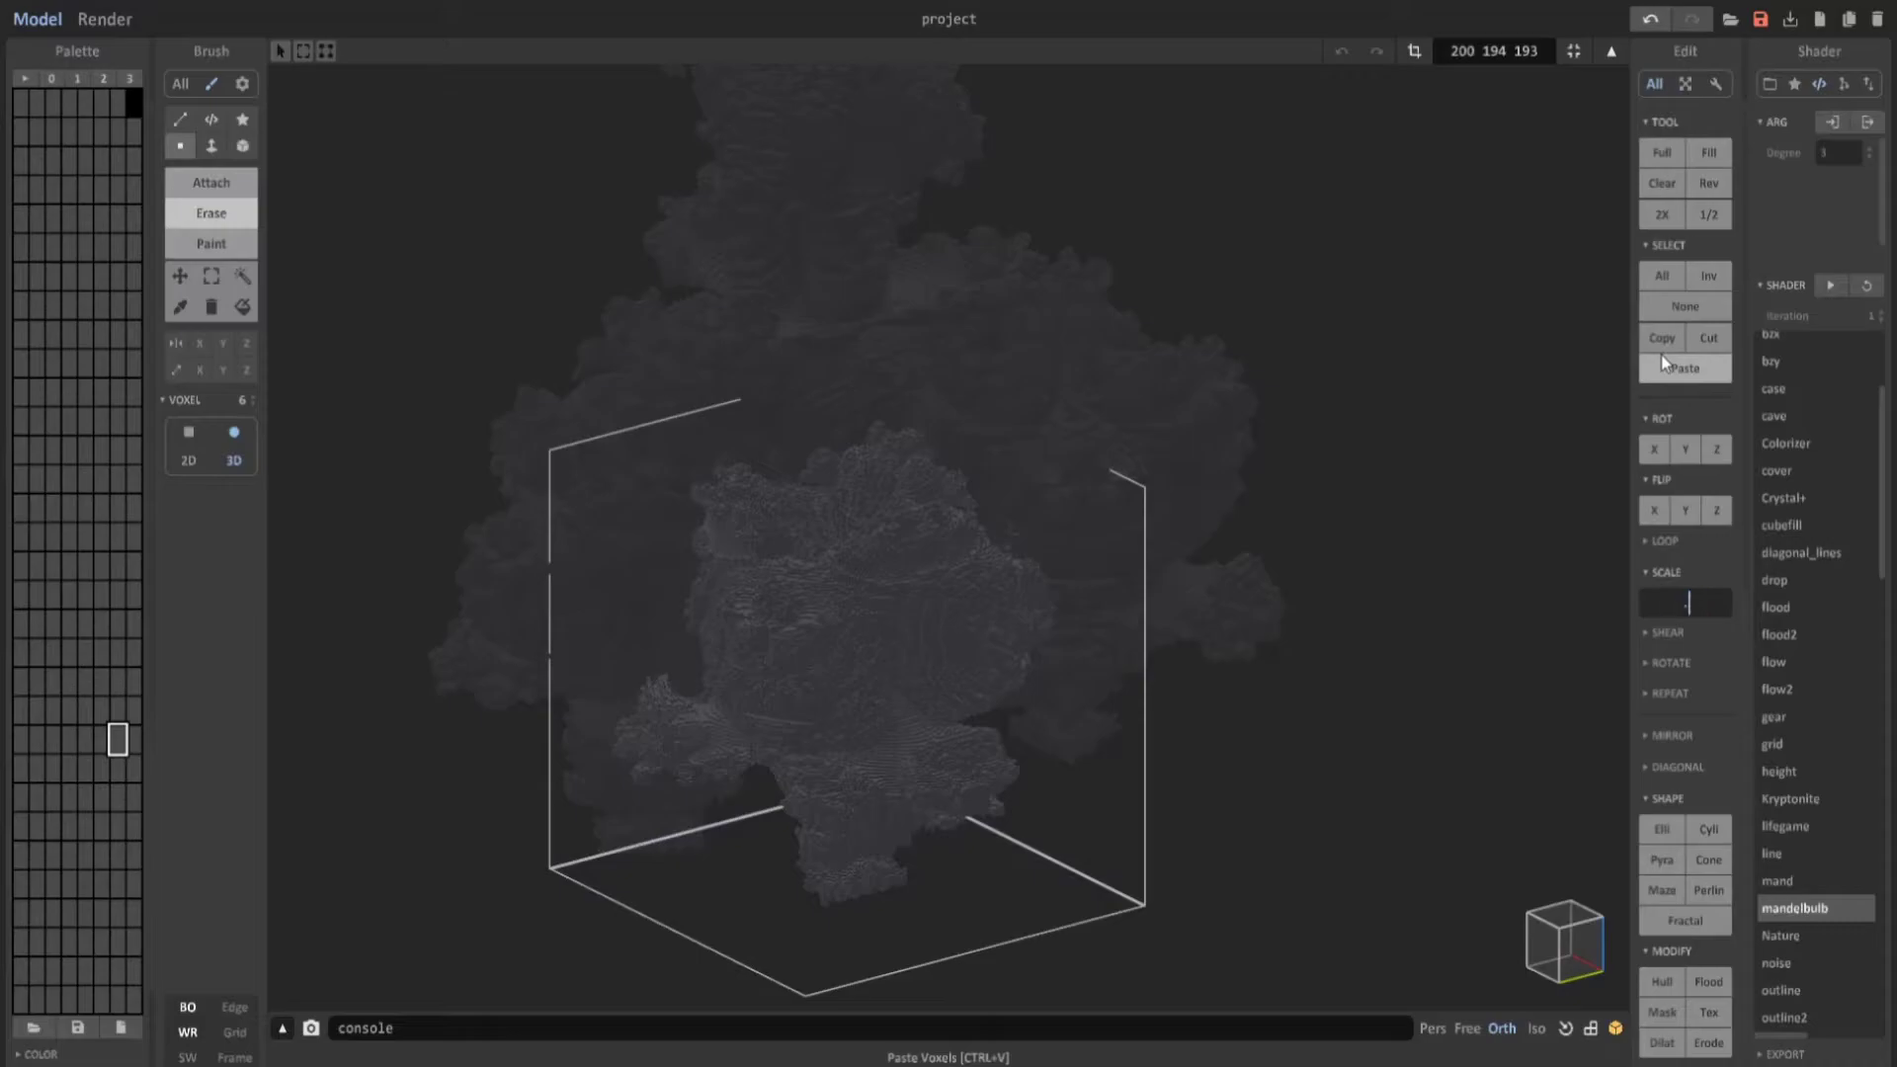
text(.75)
key(Return)
key(Tab)
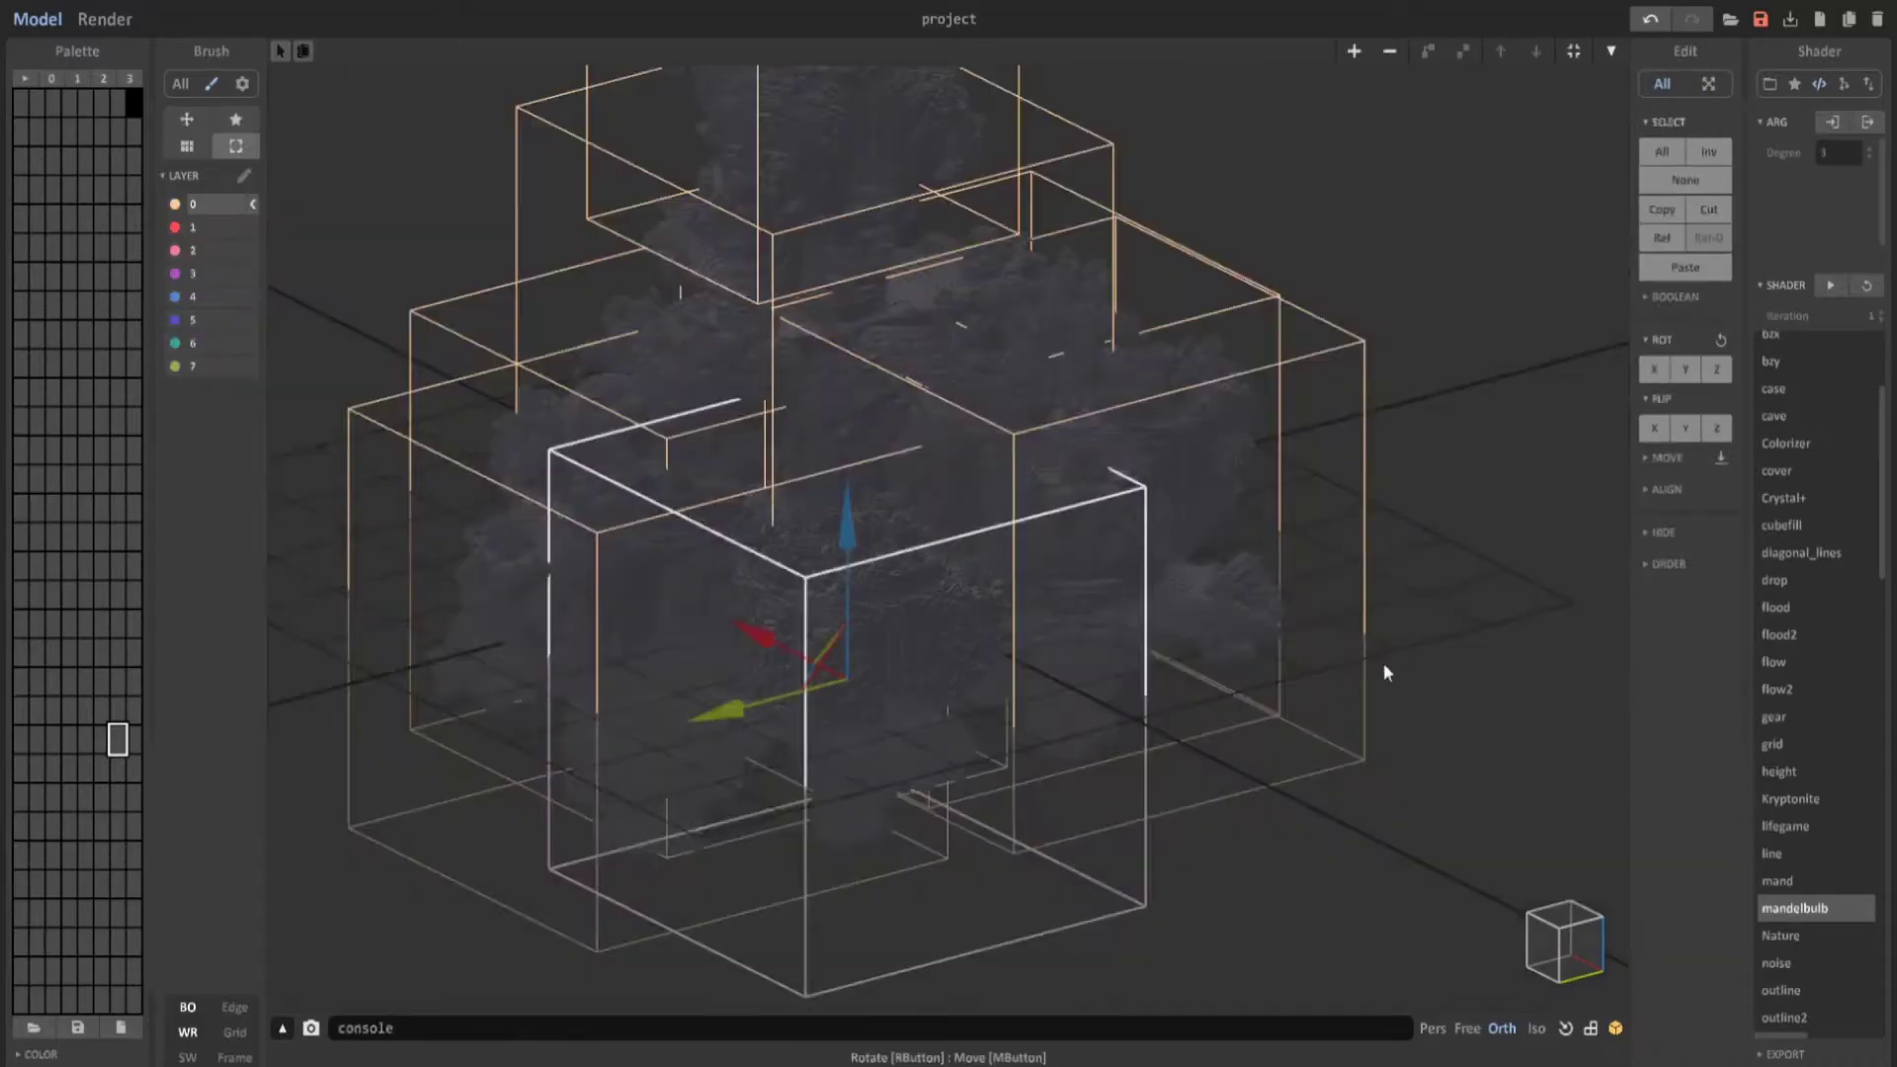
Try scaling another mandelbulb copy by .45 along X.
key(Tab)
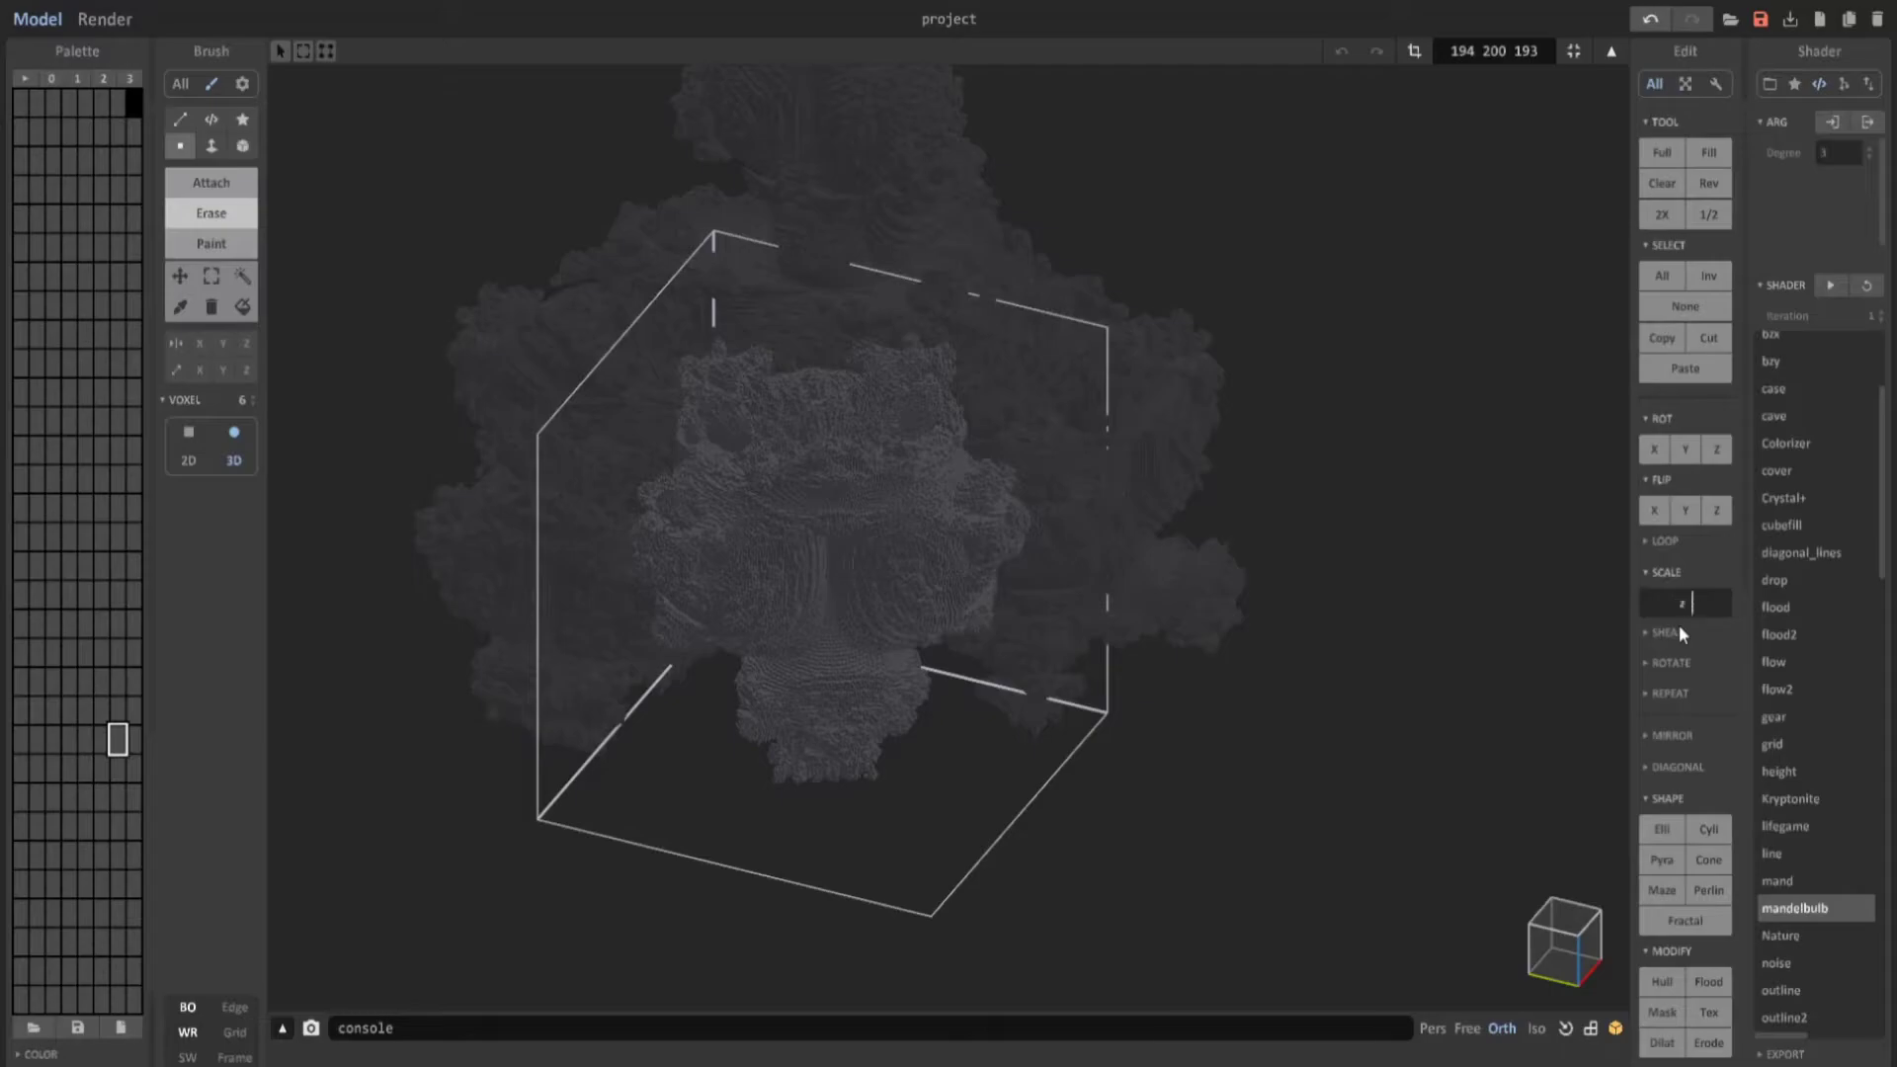
text(.45)
key(Return)
right_drag(1521, 618, 1580, 751)
Scale the same mandelbulb copy by .45 in X and Y.
click(1705, 603)
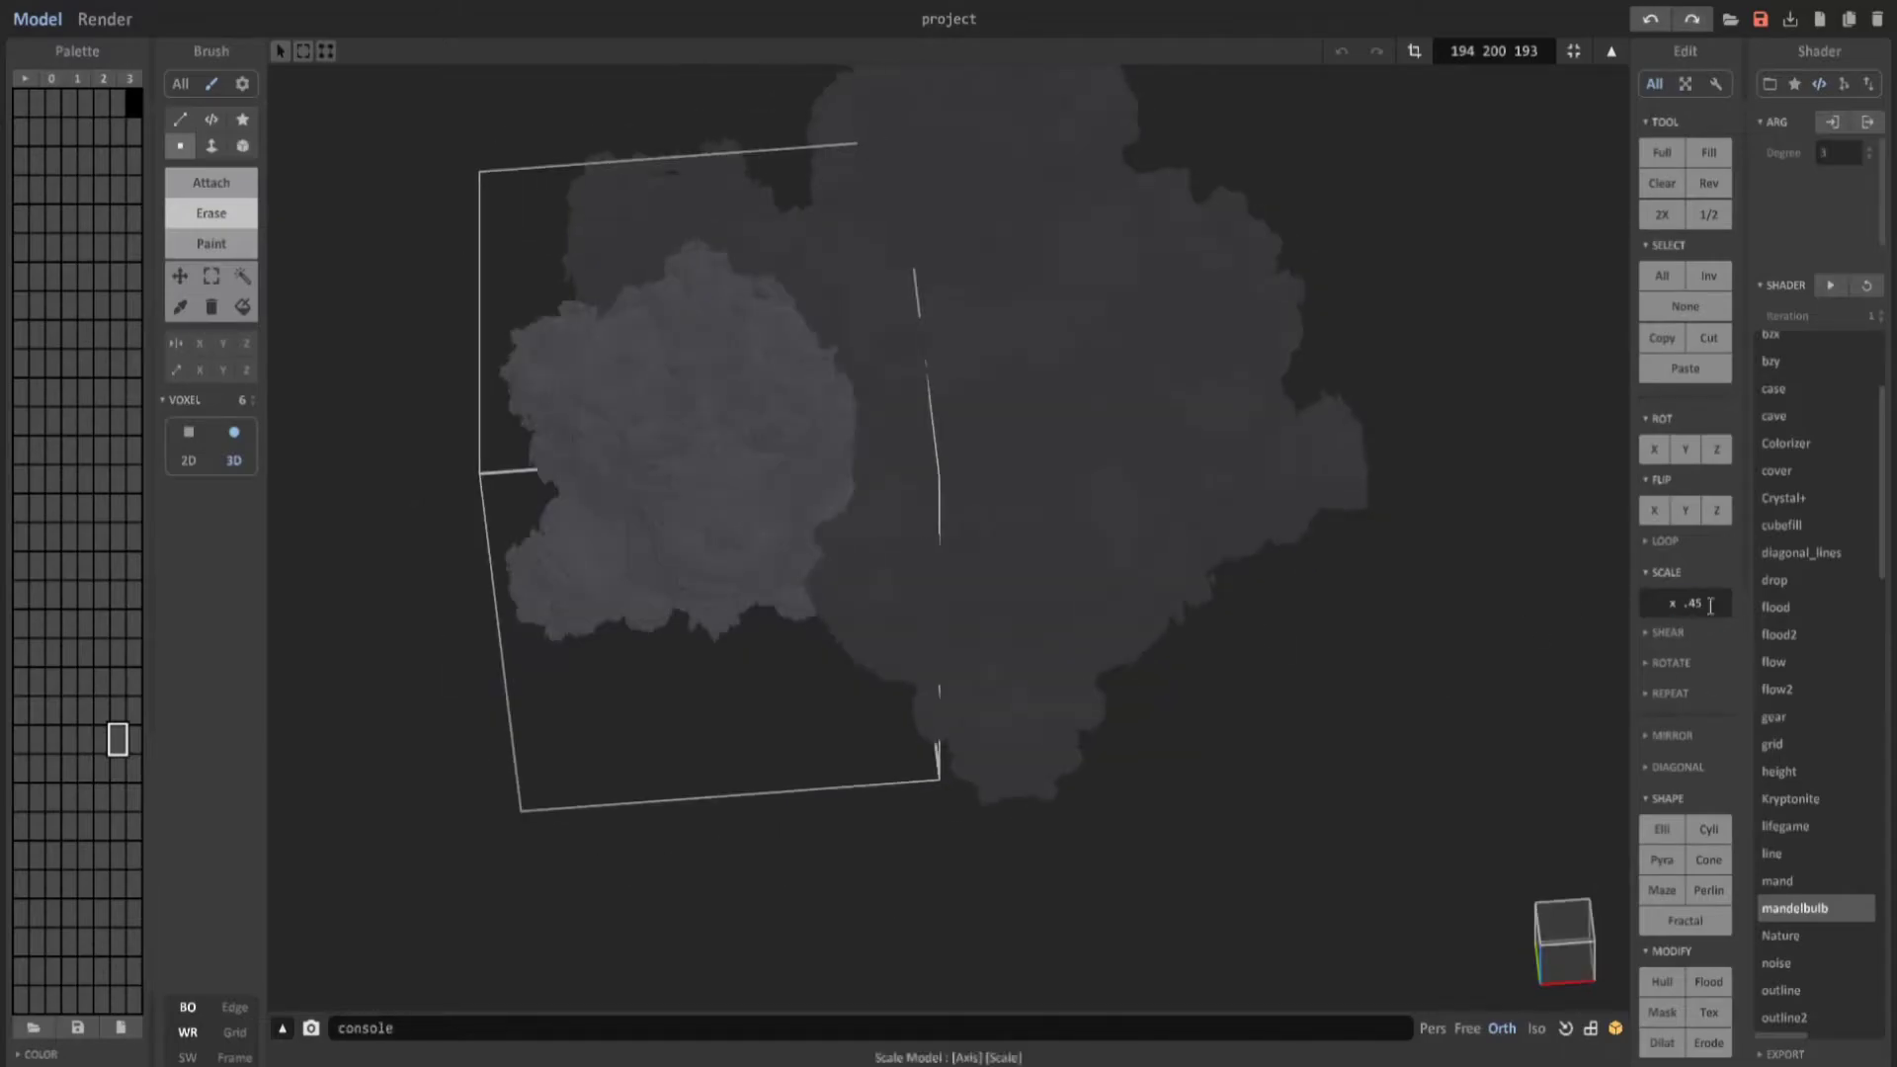
text(xy .45)
key(Return)
right_drag(1527, 608, 949, 445)
Open a neighbouring mandelbulb copy for editing and scale it by .6.
key(Tab)
key(Tab)
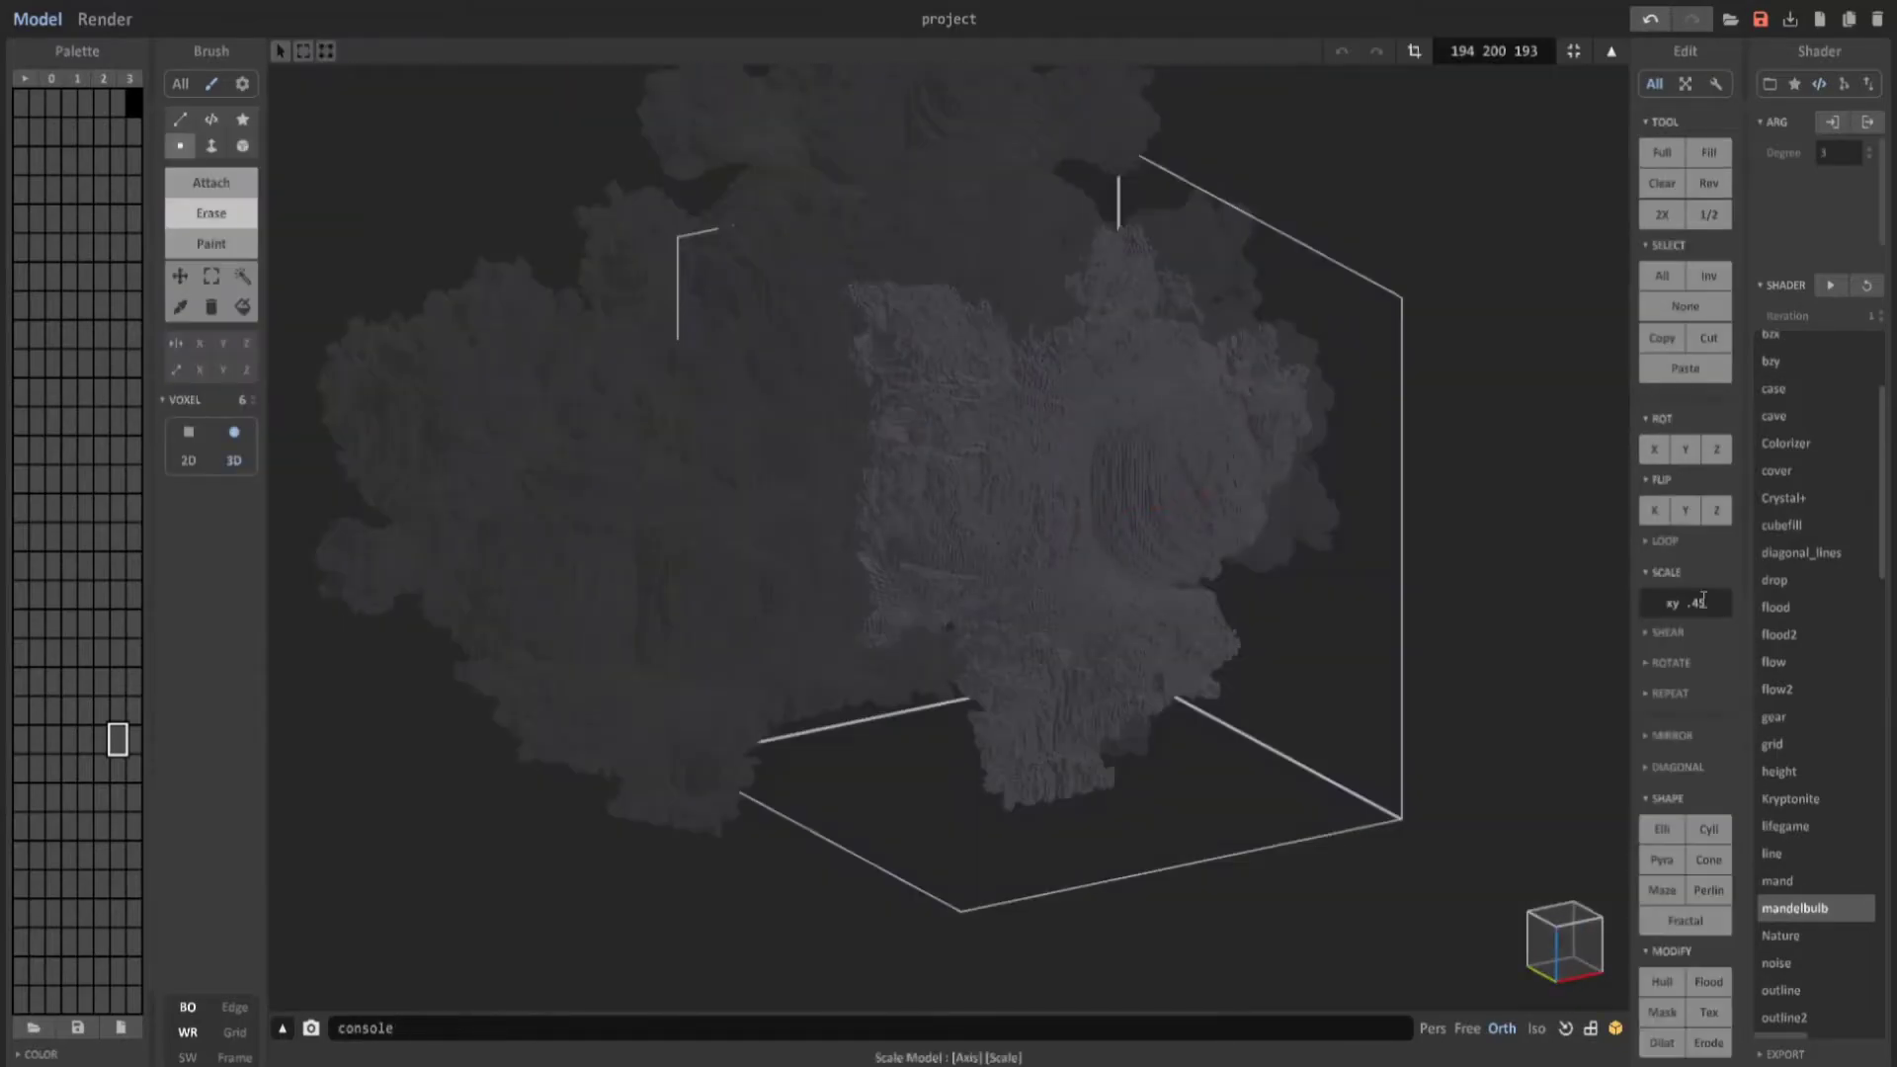
click(1701, 599)
text(.6)
key(Return)
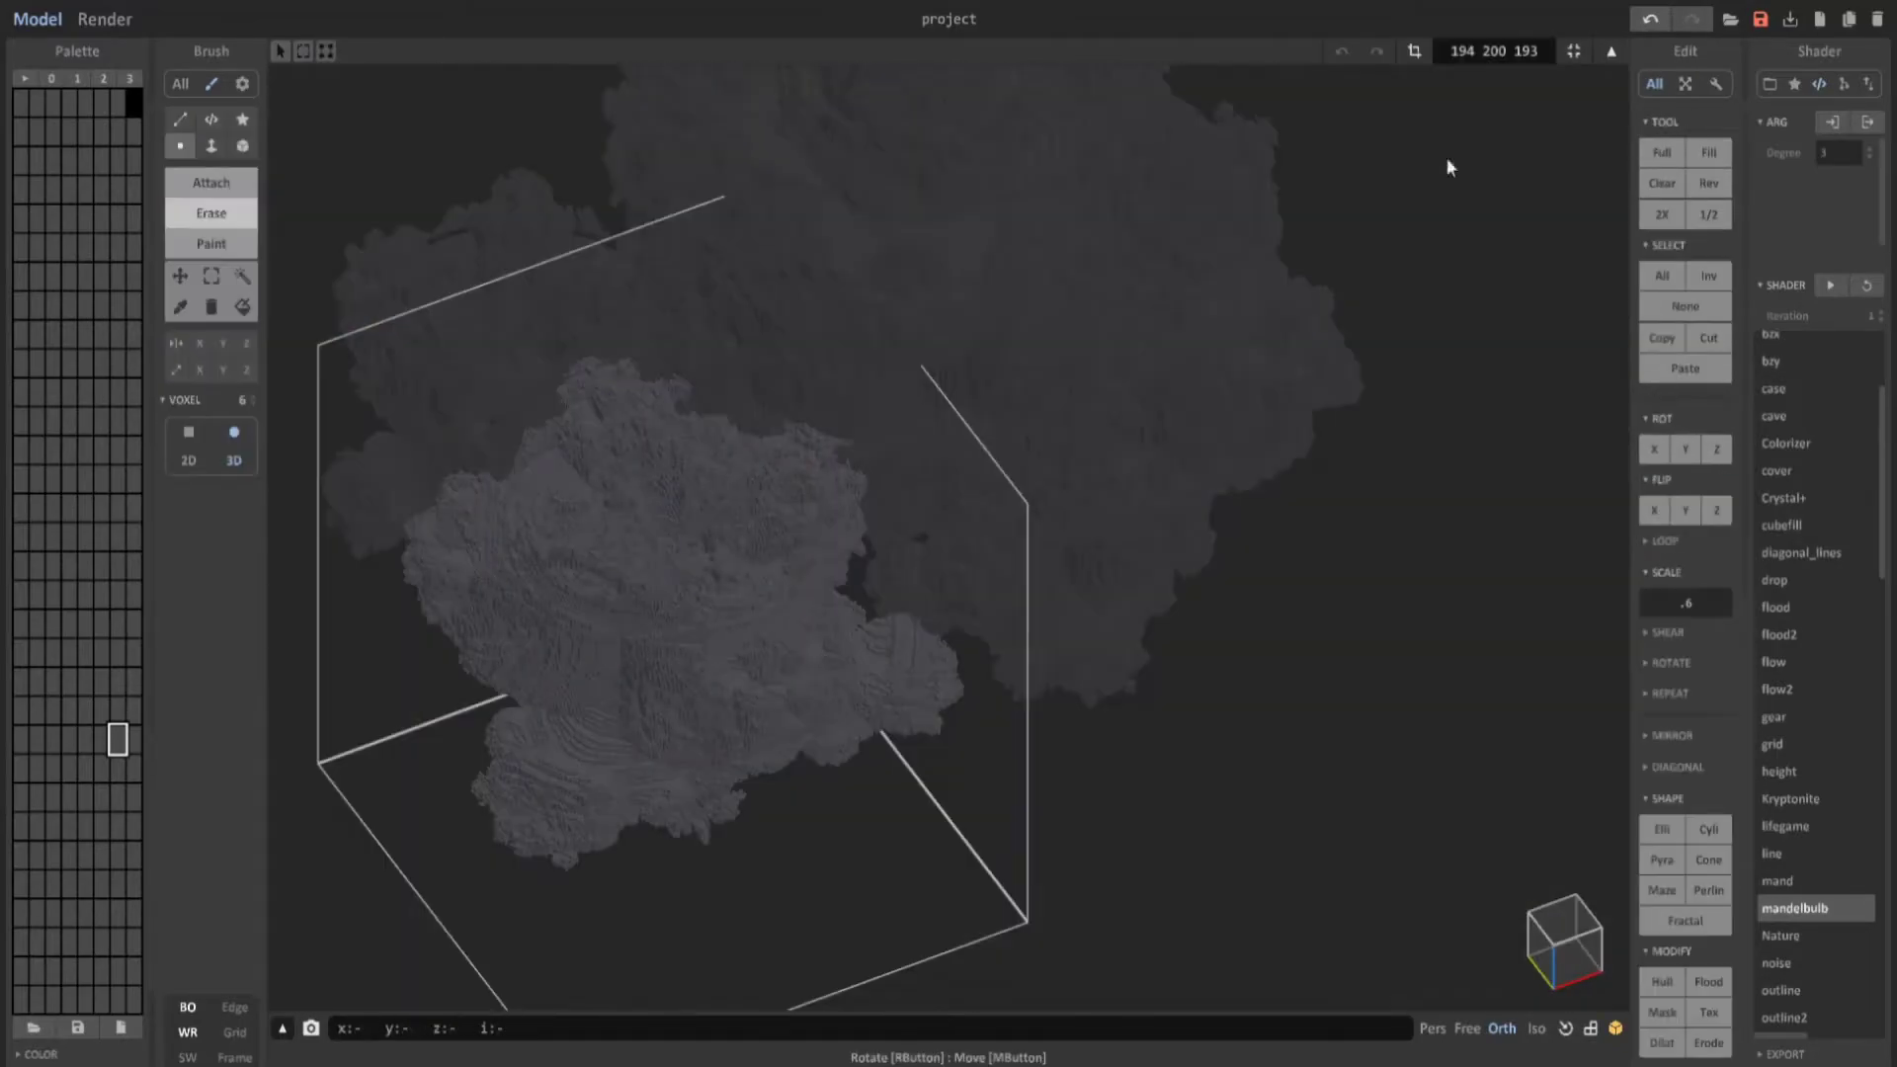
Try stretching the front mandelbulb copy by 1.6 along Z.
key(Tab)
click(998, 430)
right_drag(1114, 524, 902, 606)
scroll(902, 606, down, 2)
click(1067, 681)
key(Tab)
click(1689, 601)
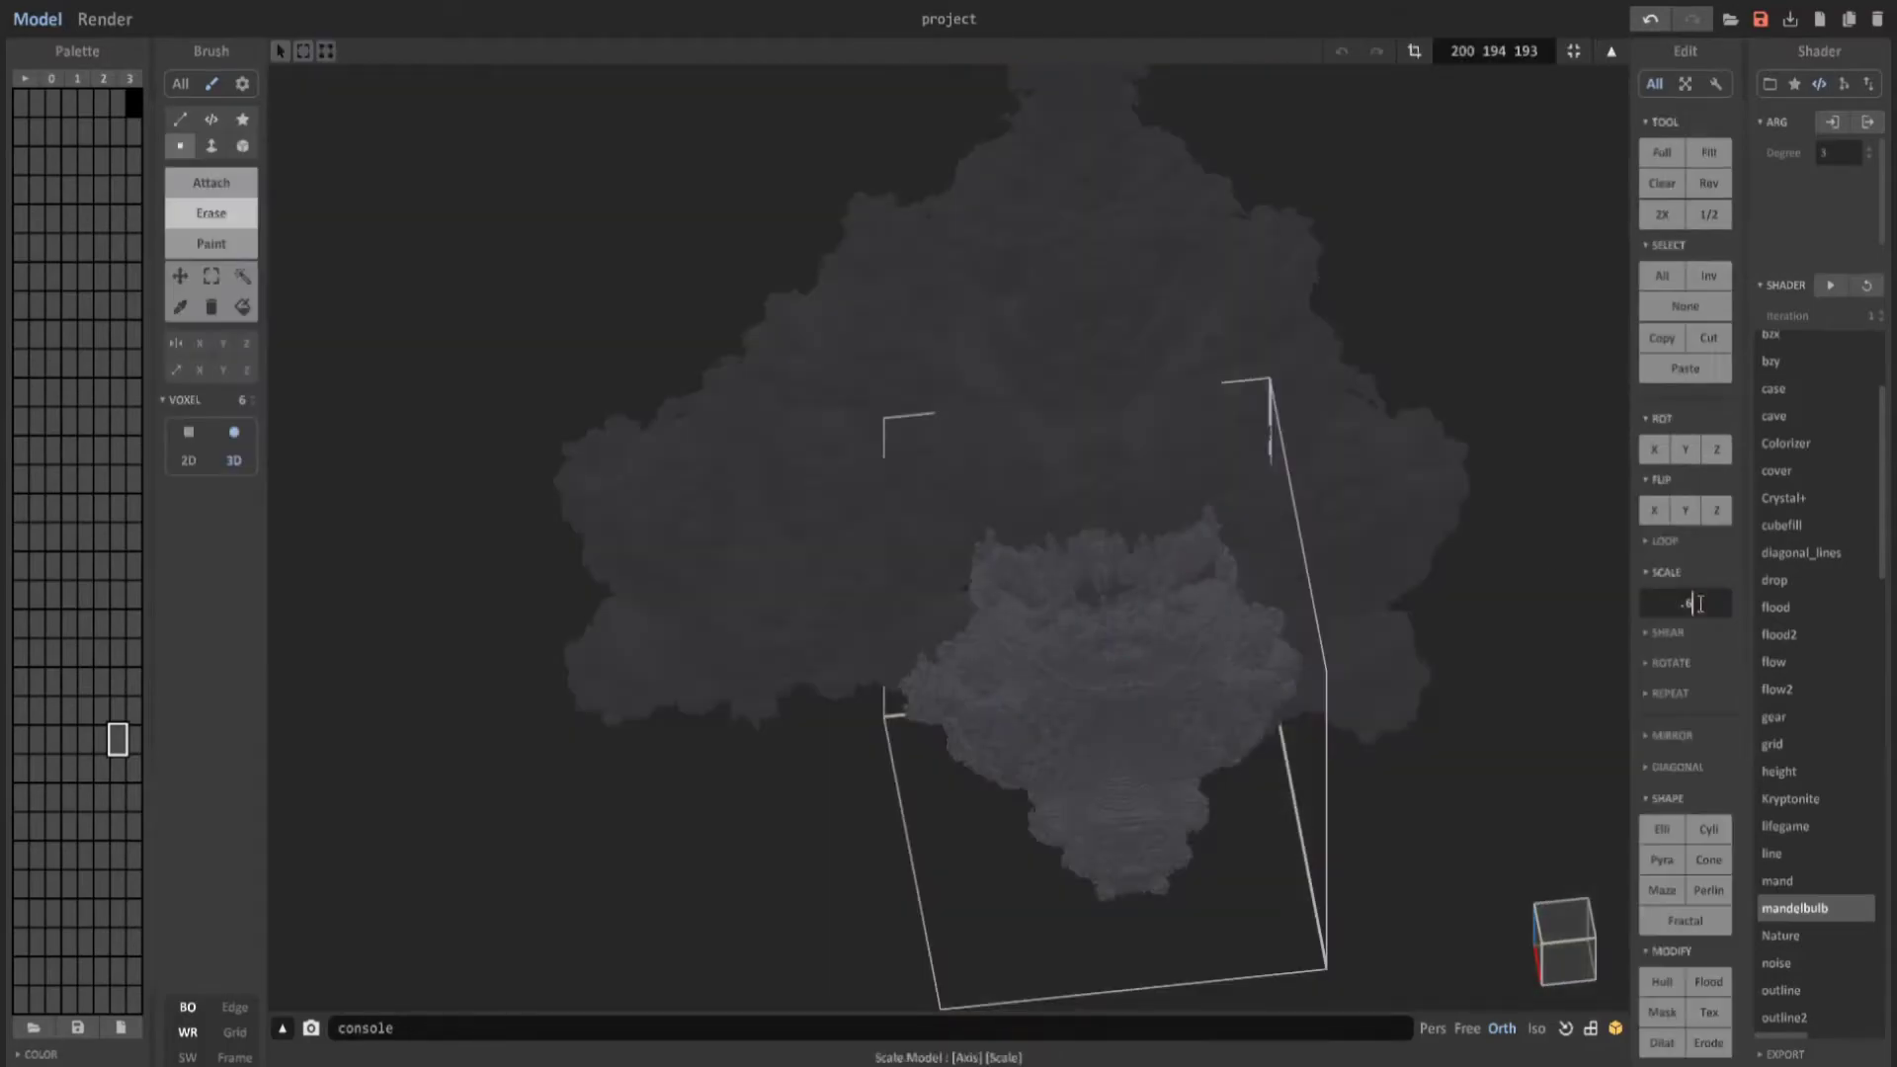
text(z 1.6)
key(Return)
right_drag(1599, 601, 1709, 637)
key(ctrl+z)
Stretch the front mandelbulb copy by 1.4 along Z.
click(1694, 605)
key(BackSpace)
text(4)
key(Return)
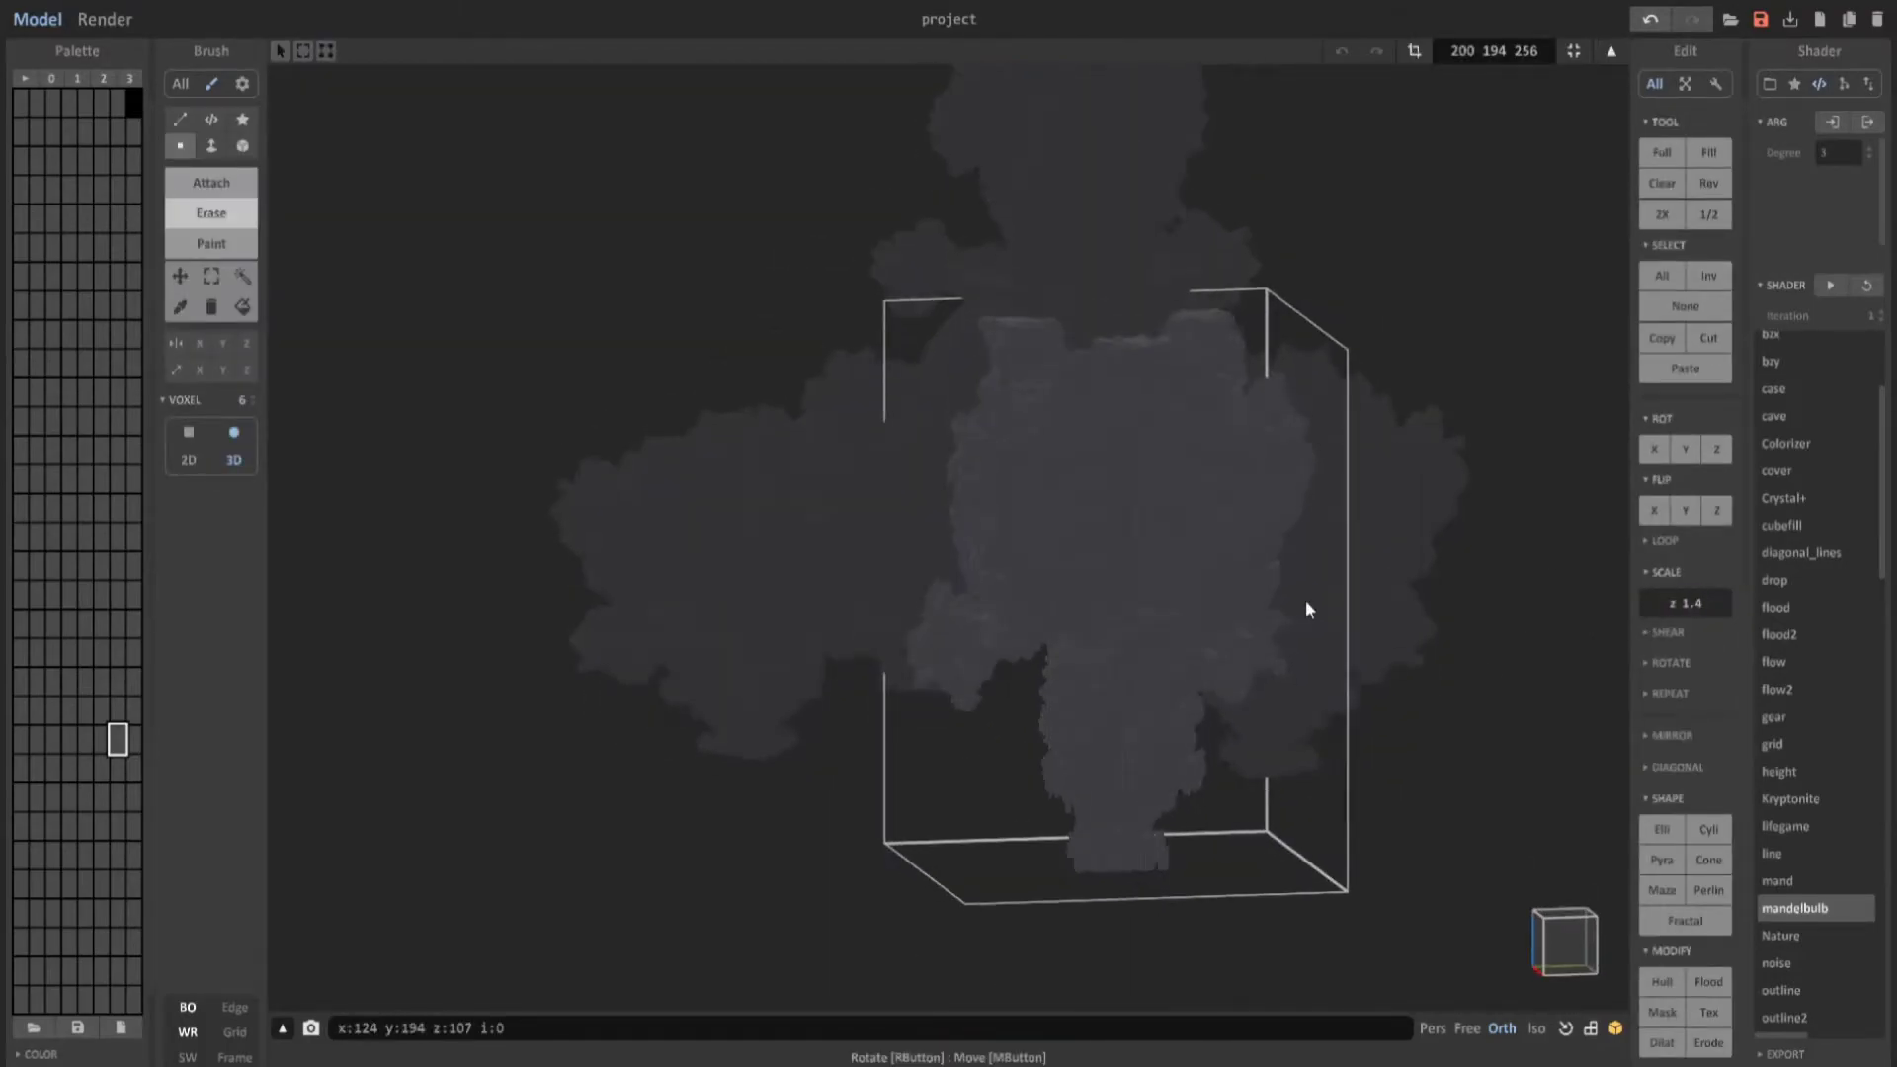
scroll(1051, 363, up, 2)
right_drag(1280, 361, 1337, 466)
Examine the arrangement of the smoke blocks around the plume's base from several angles.
key(Tab)
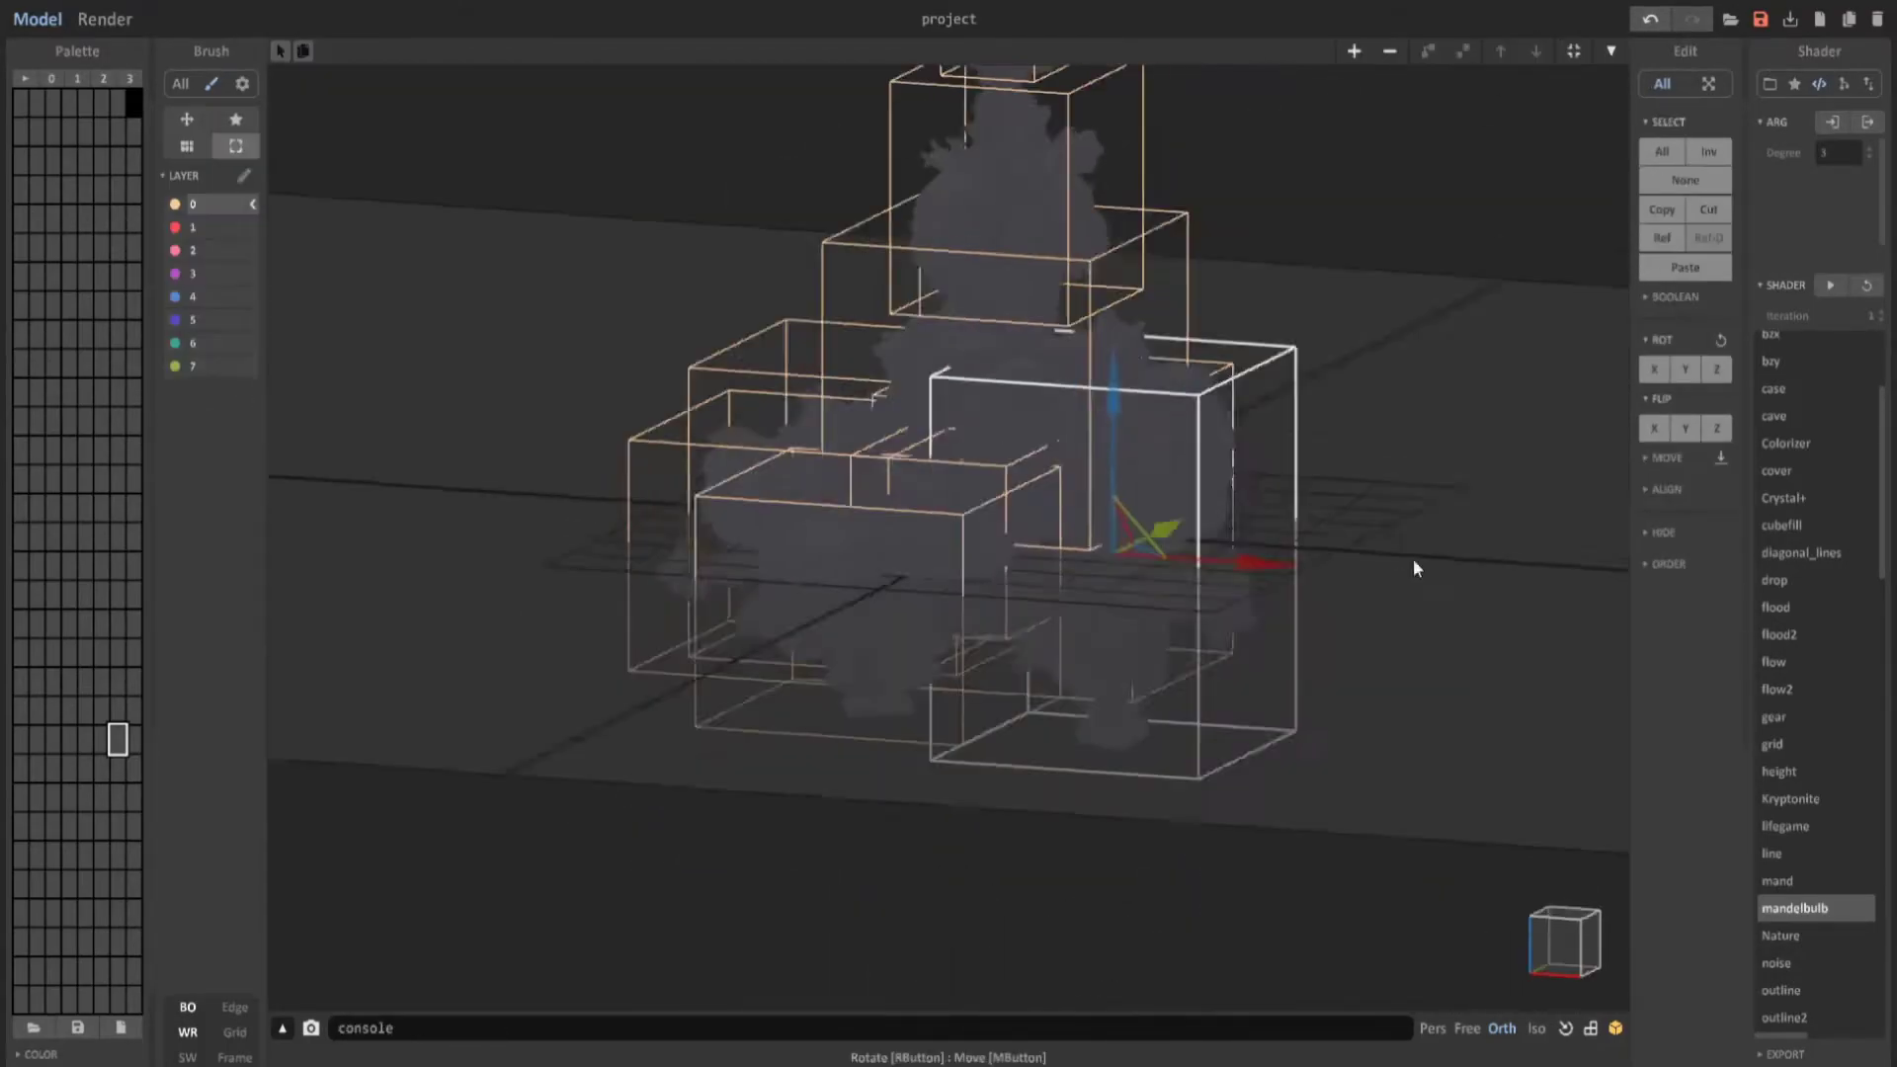
right_drag(1414, 563, 745, 511)
key(Tab)
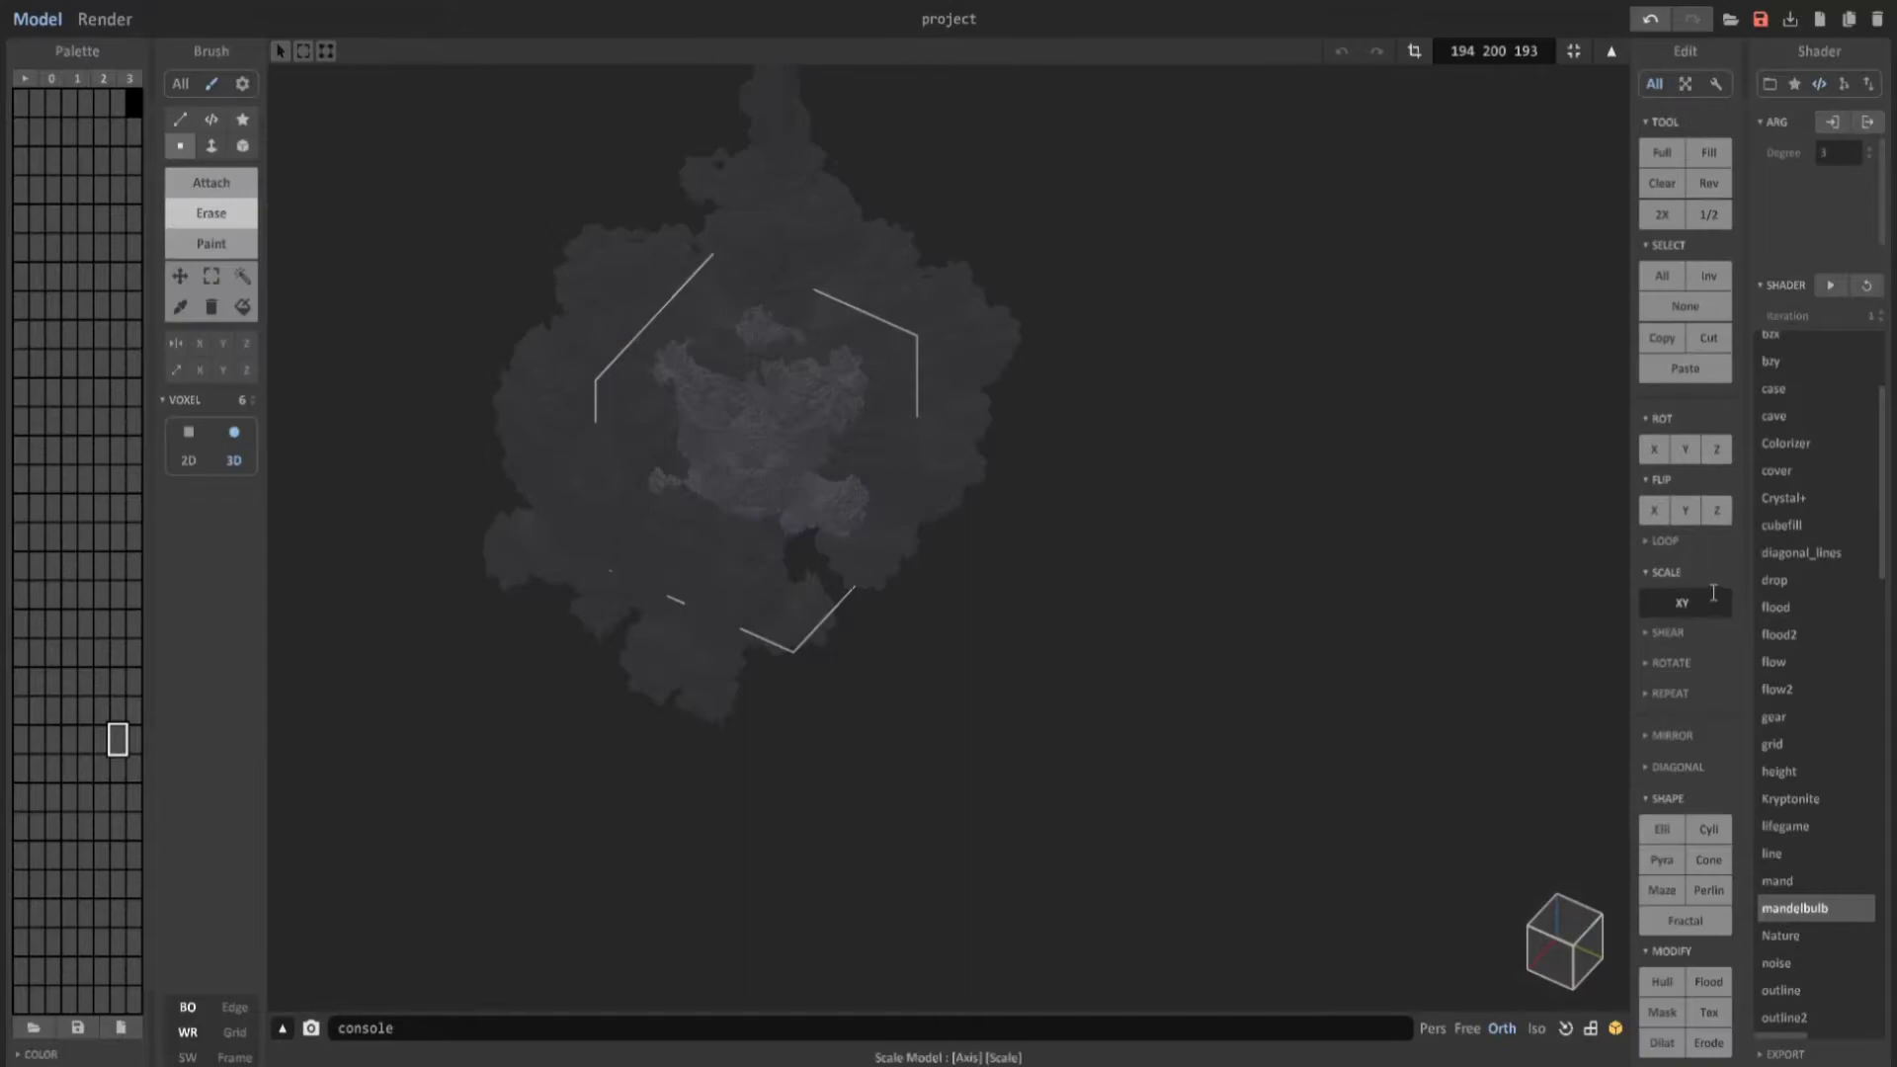
key(Tab)
right_drag(1035, 588, 897, 664)
scroll(972, 464, down, 5)
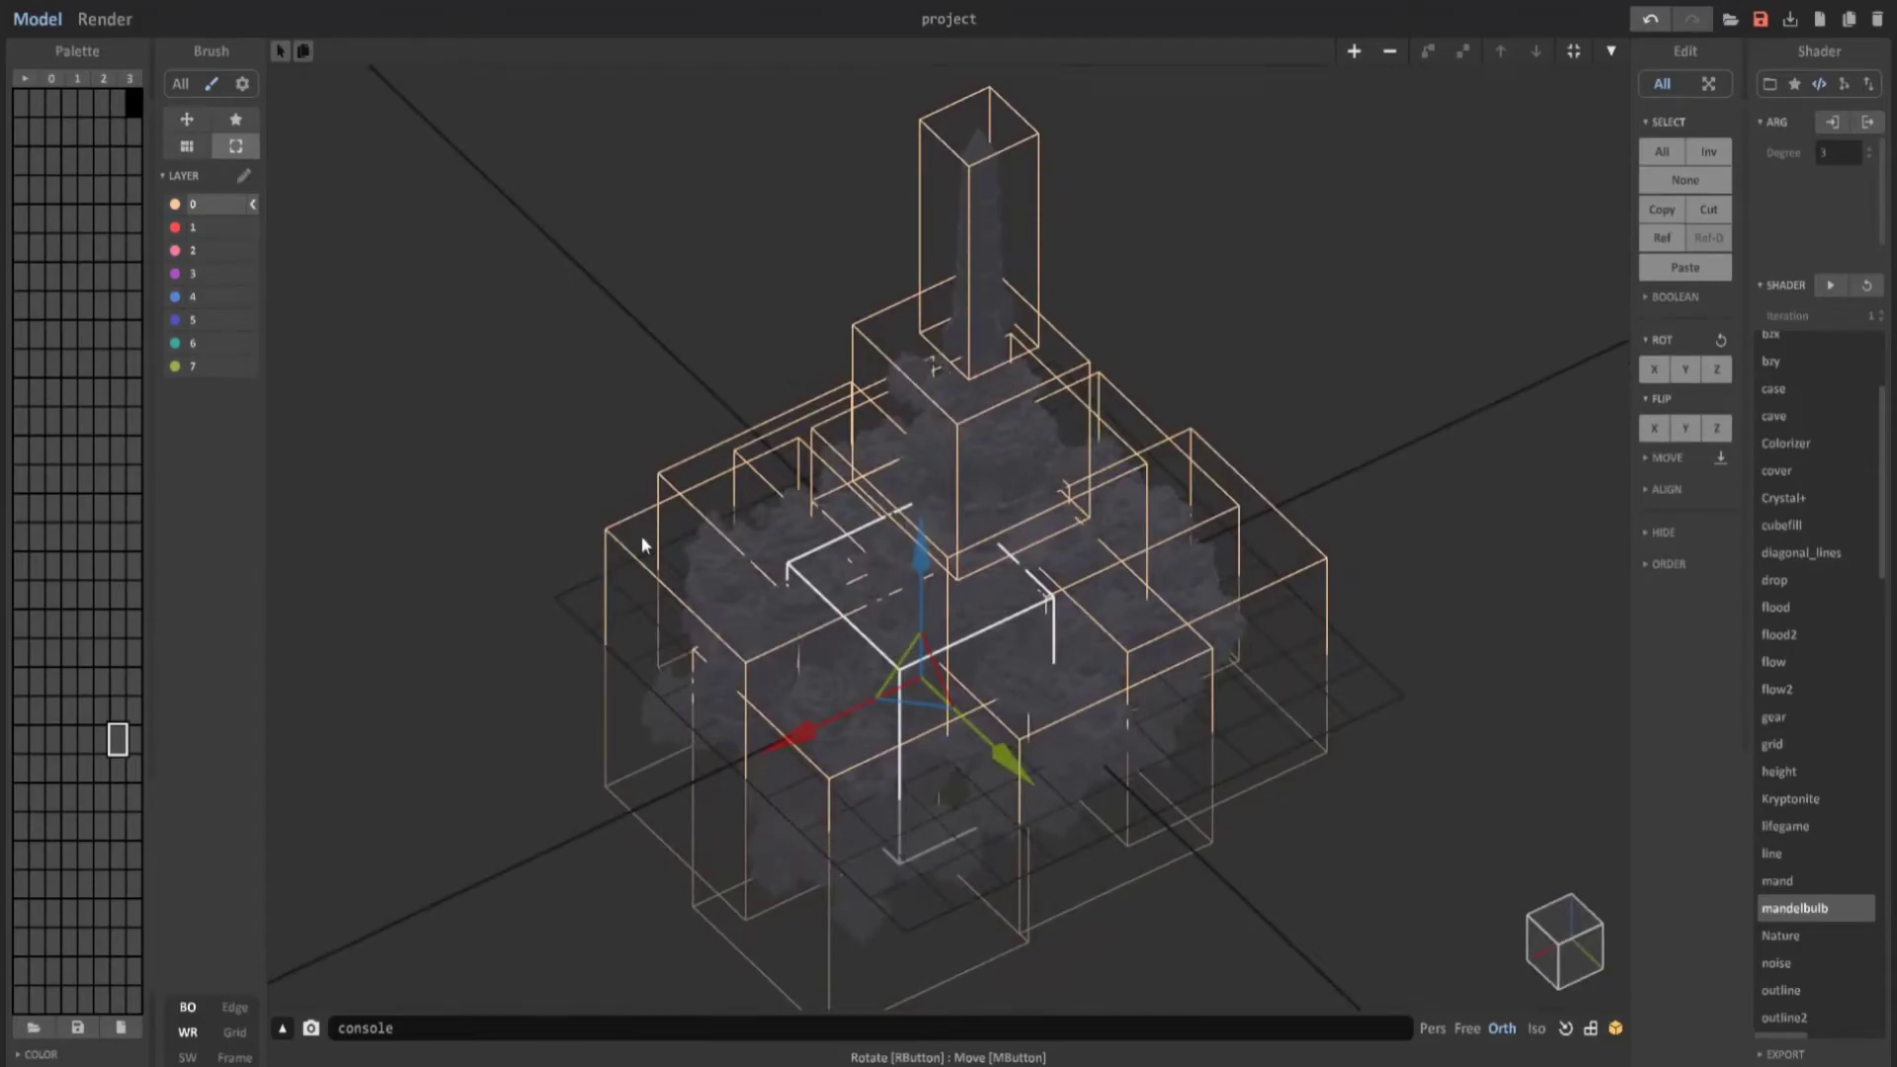
Render the rocket with its enlarged smoke base and show all of the light and render settings.
click(123, 29)
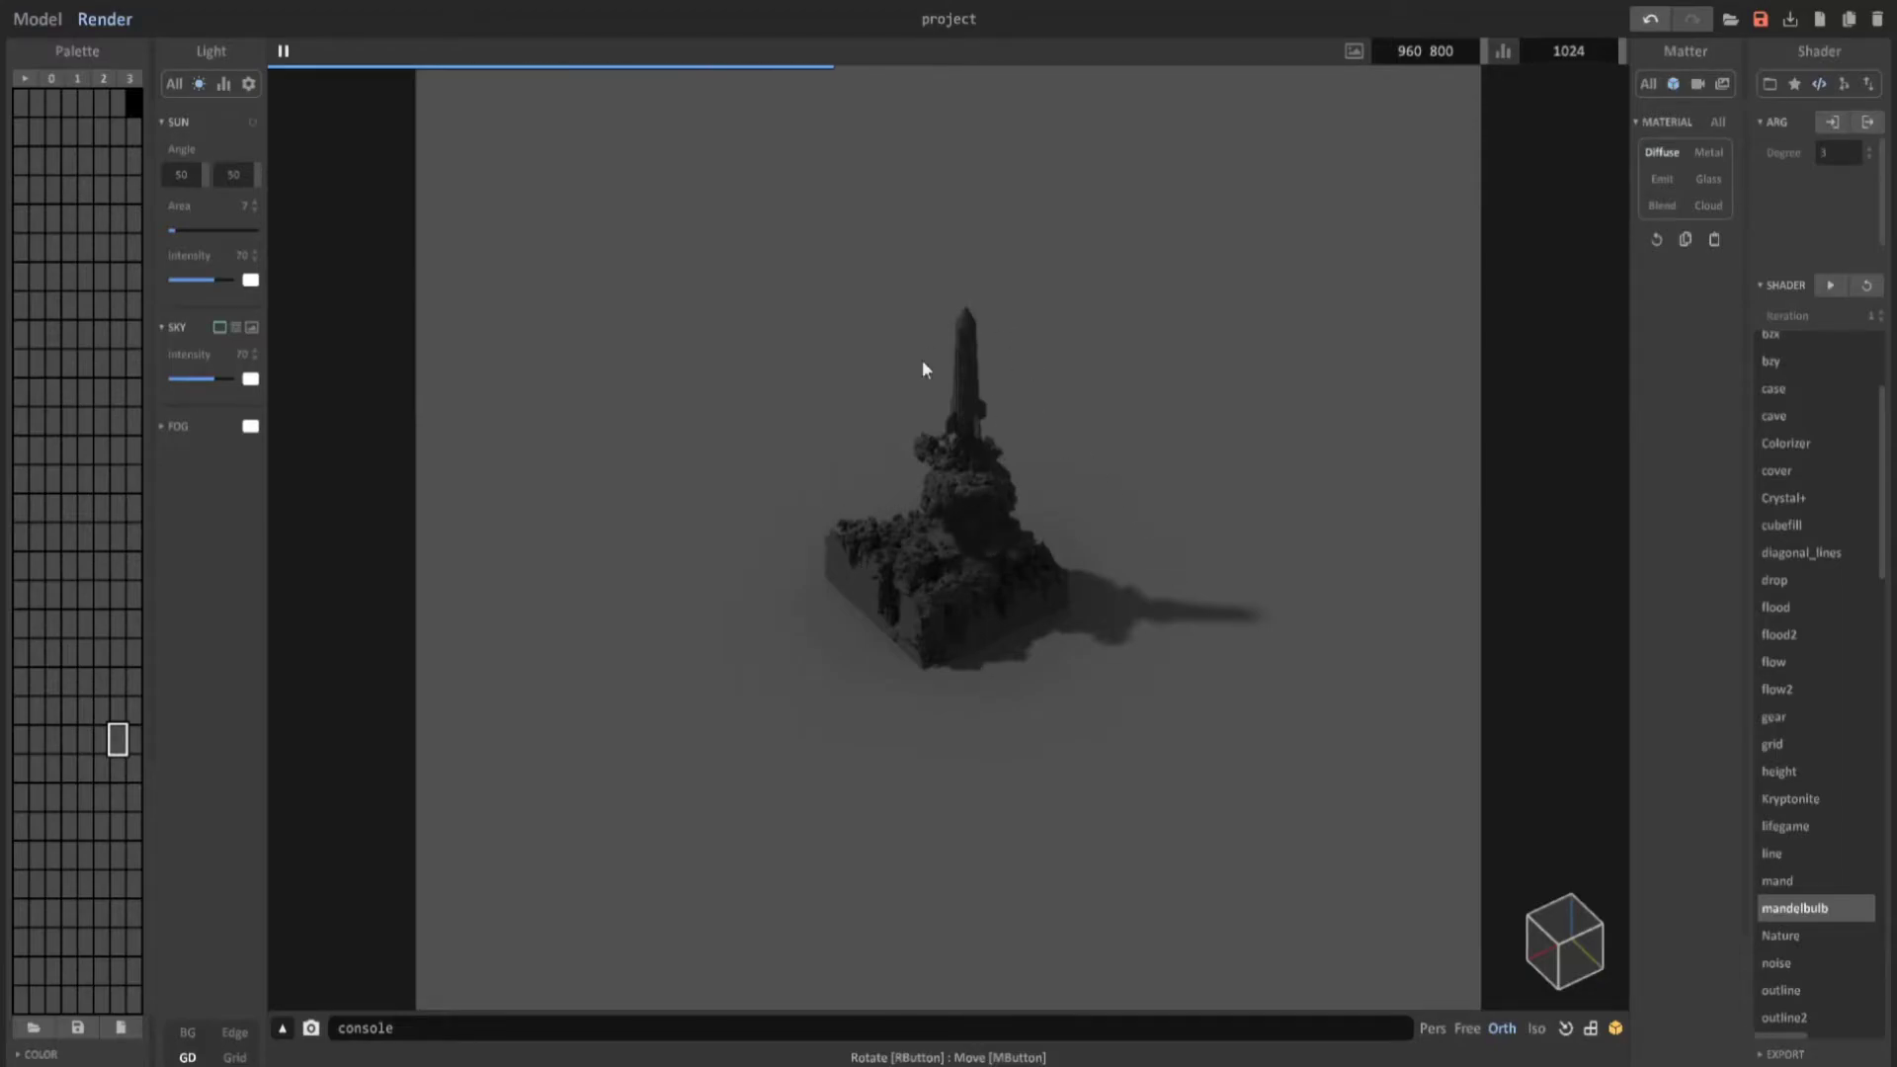
click(36, 21)
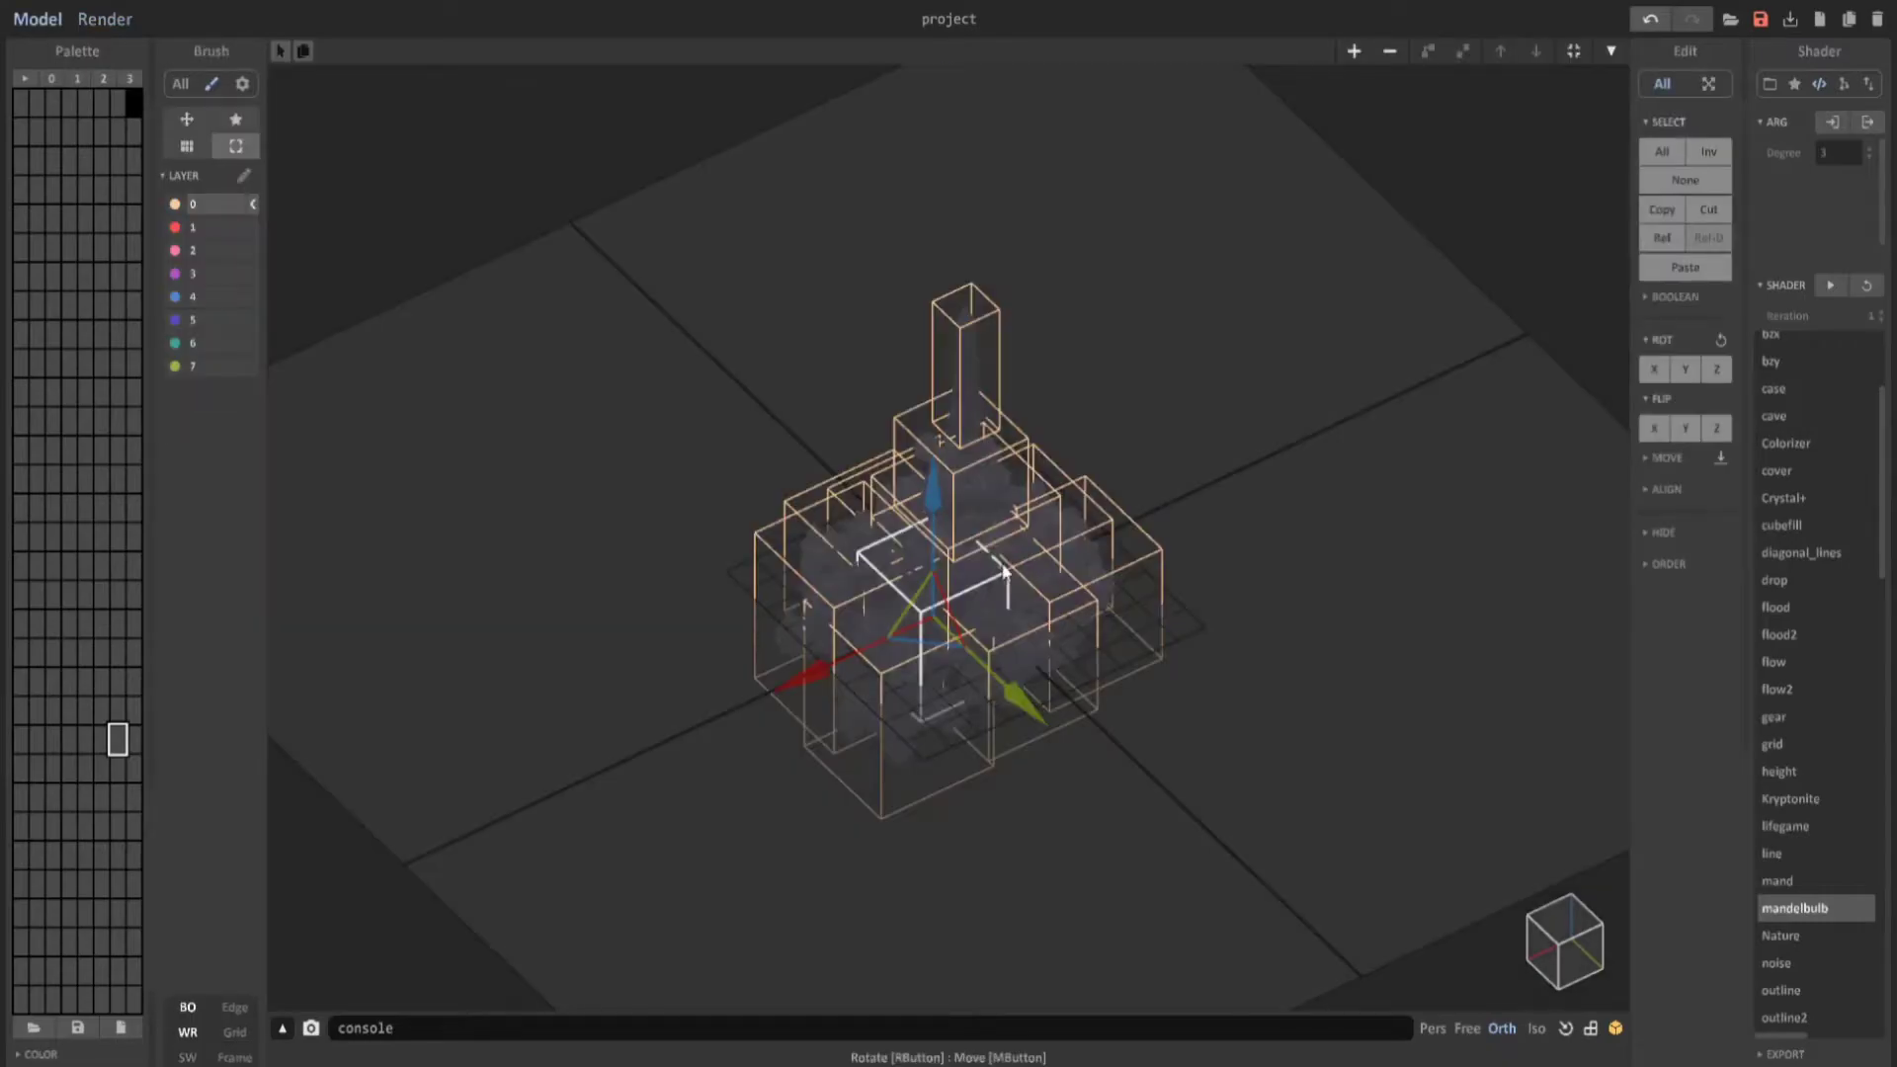
click(105, 18)
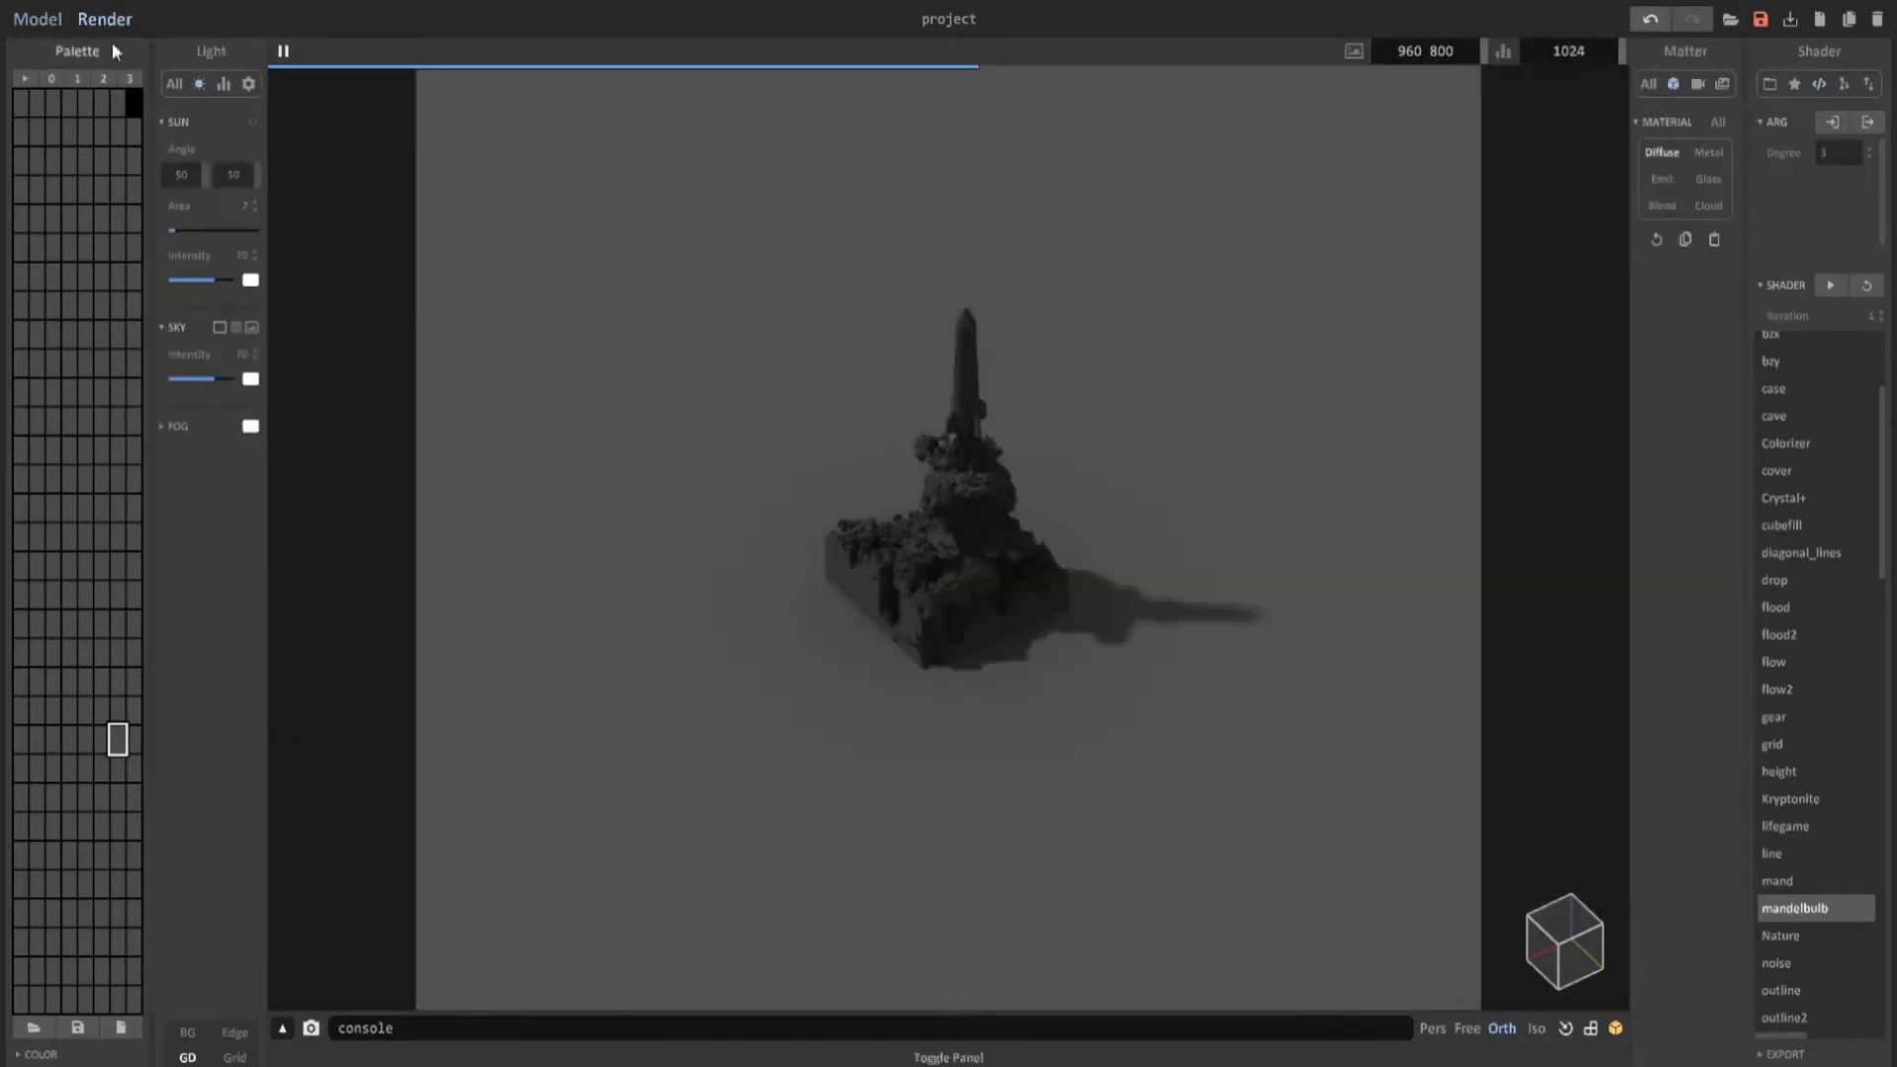
click(176, 87)
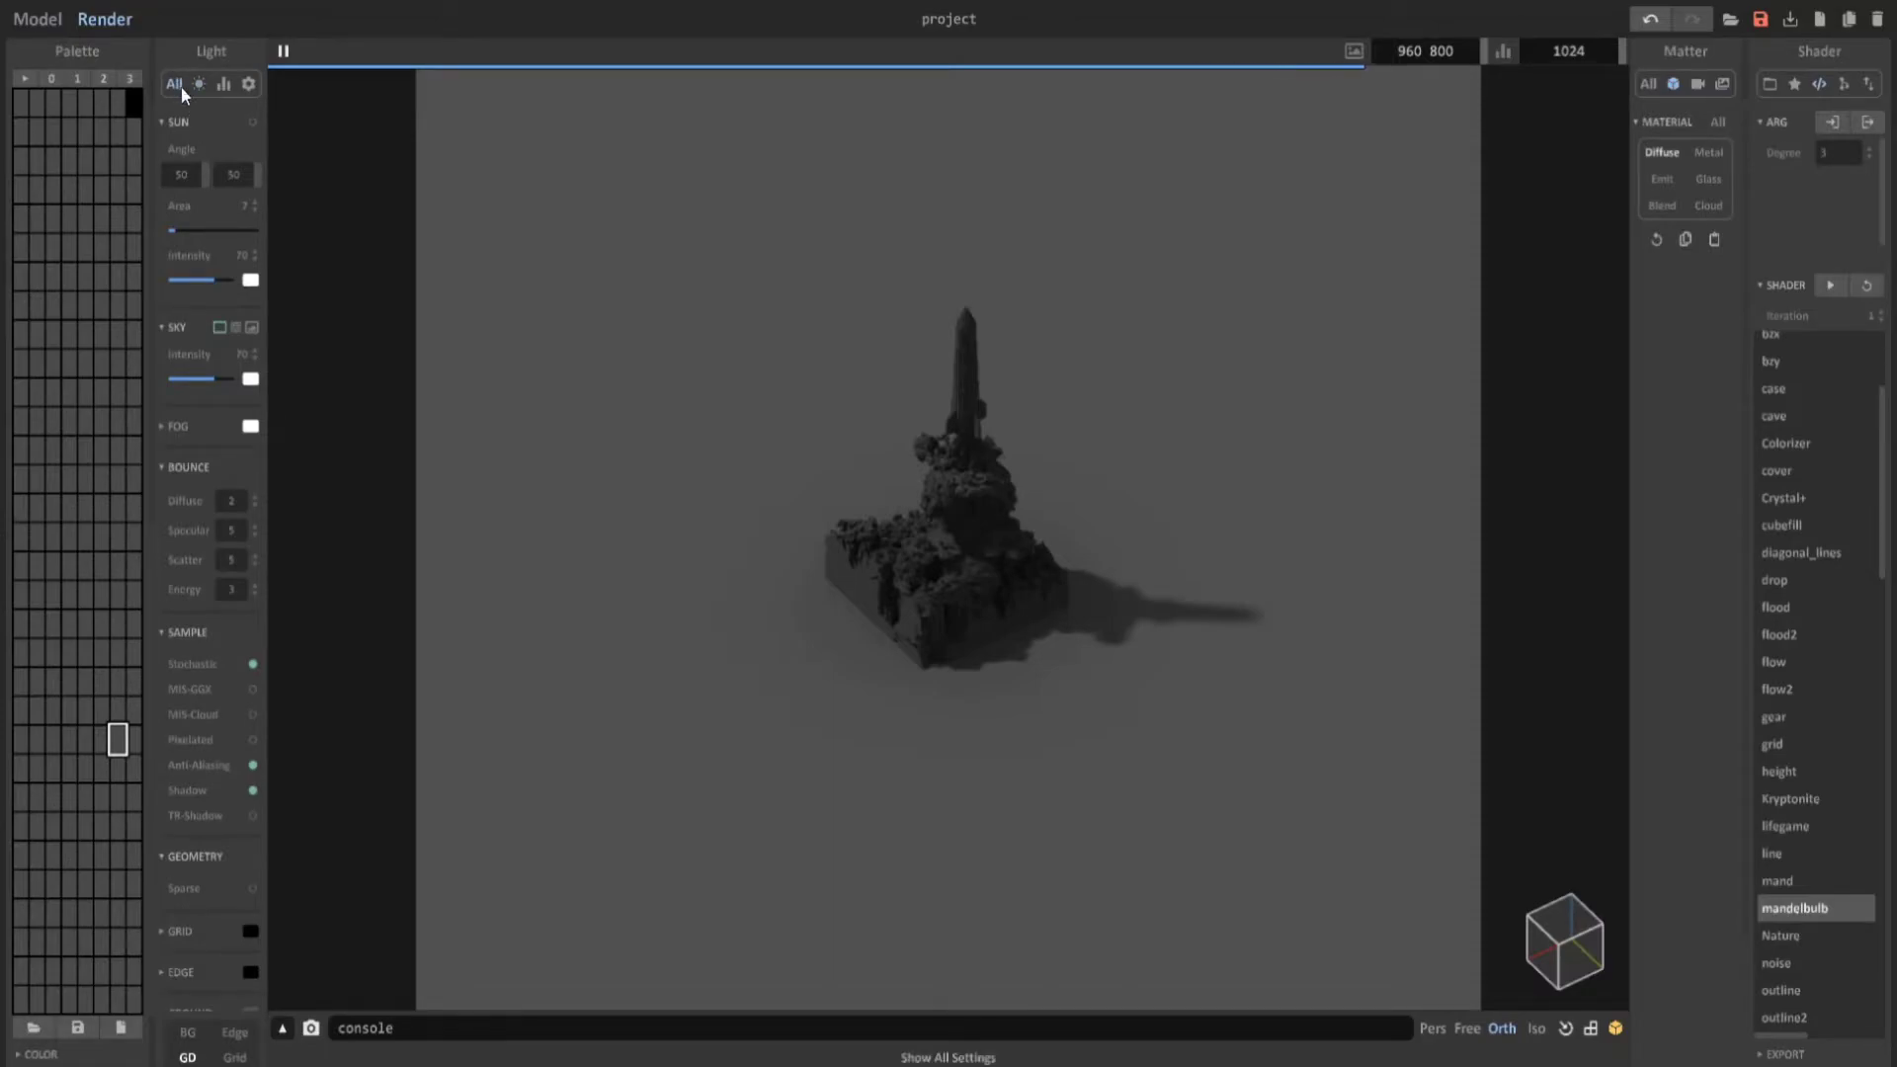
Enable Sparse geometry for the render and inspect the smoke cloud from the opposite side.
scroll(199, 542, down, 3)
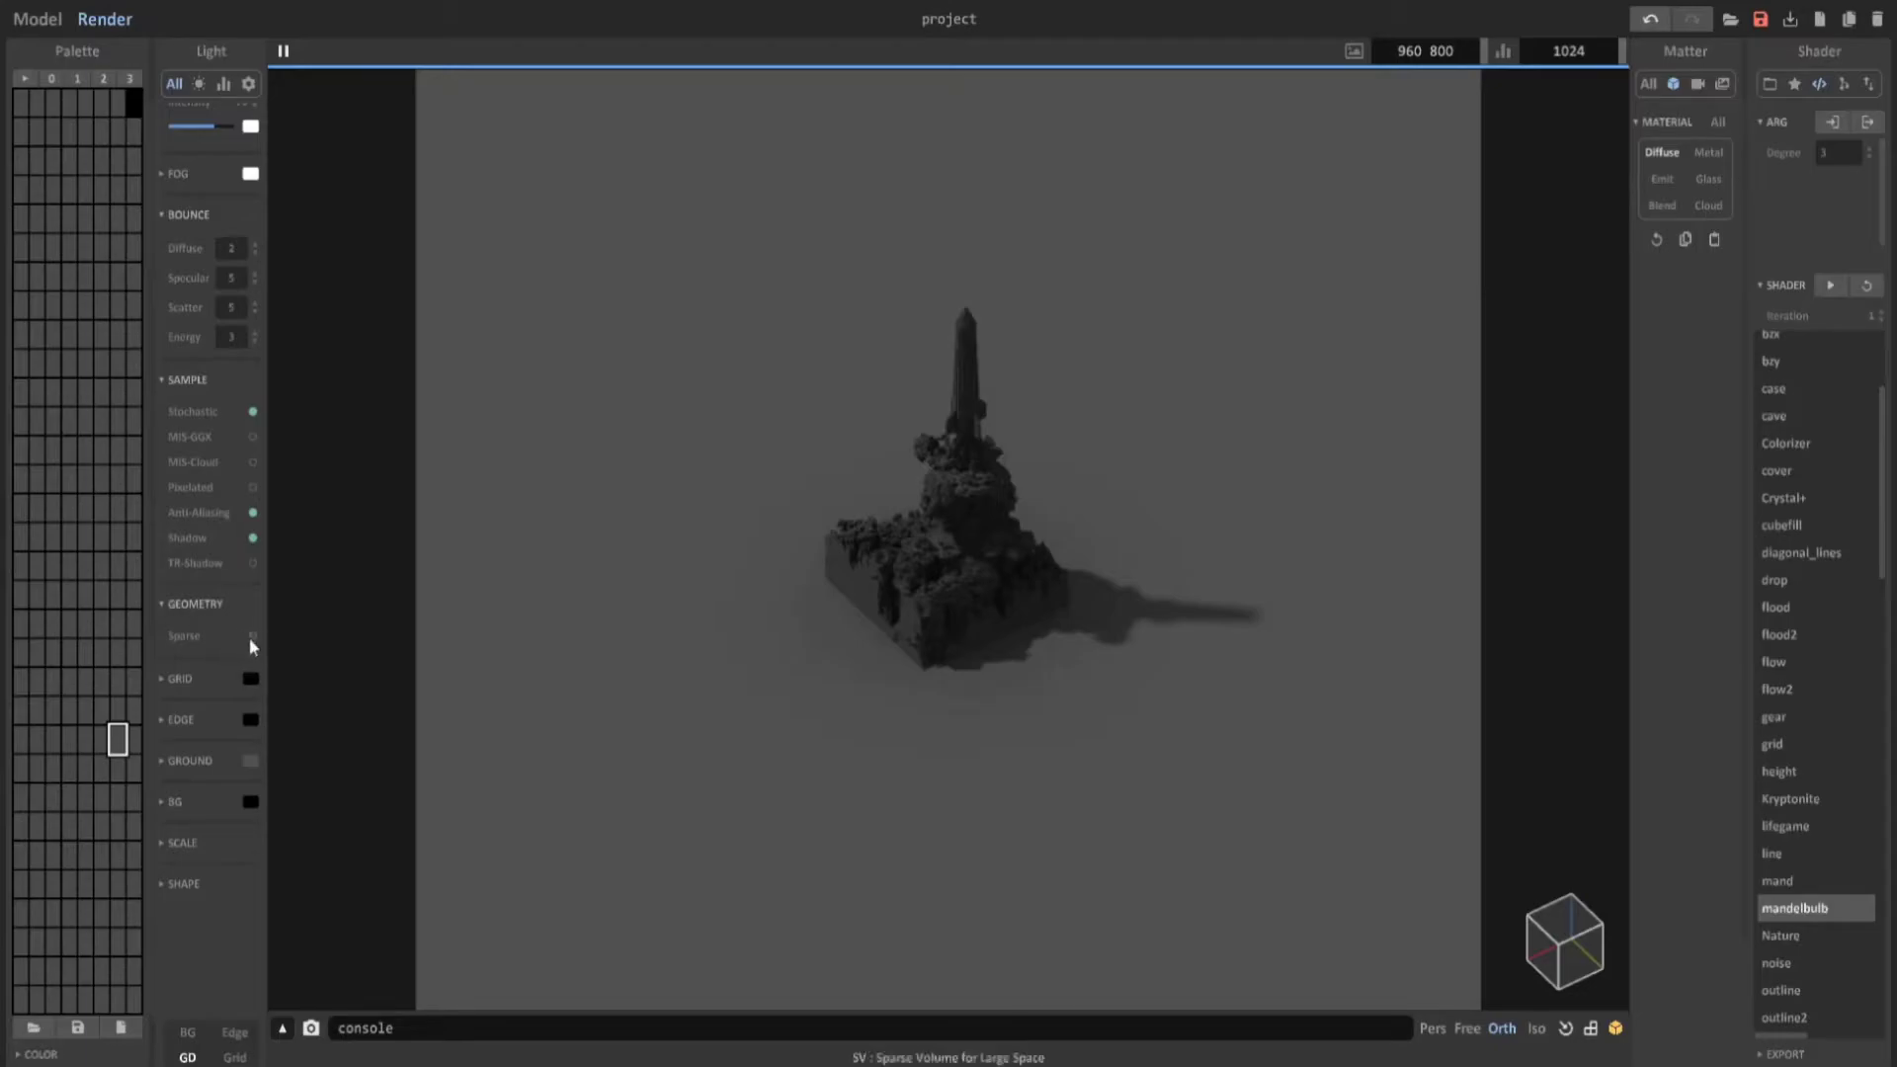
click(254, 640)
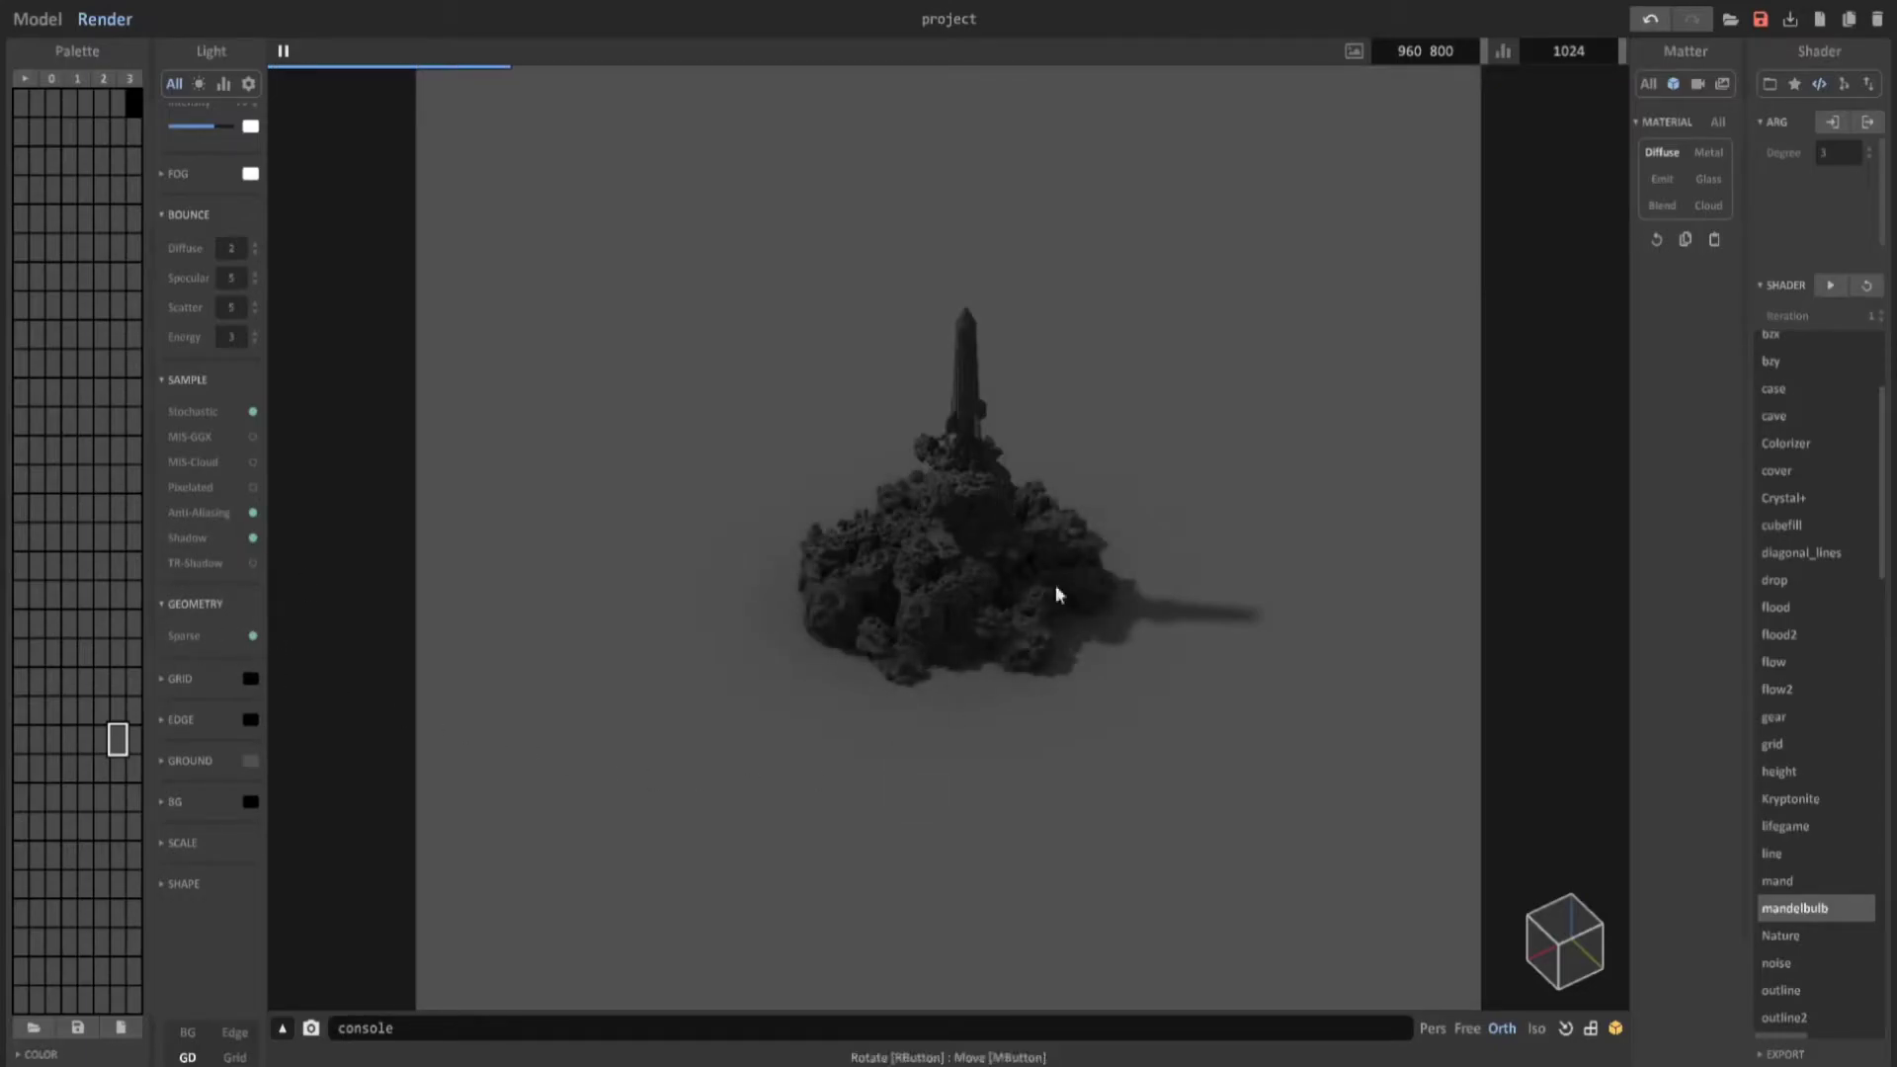
right_drag(1070, 640, 902, 648)
scroll(901, 648, up, 5)
scroll(819, 469, down, 5)
scroll(952, 697, up, 5)
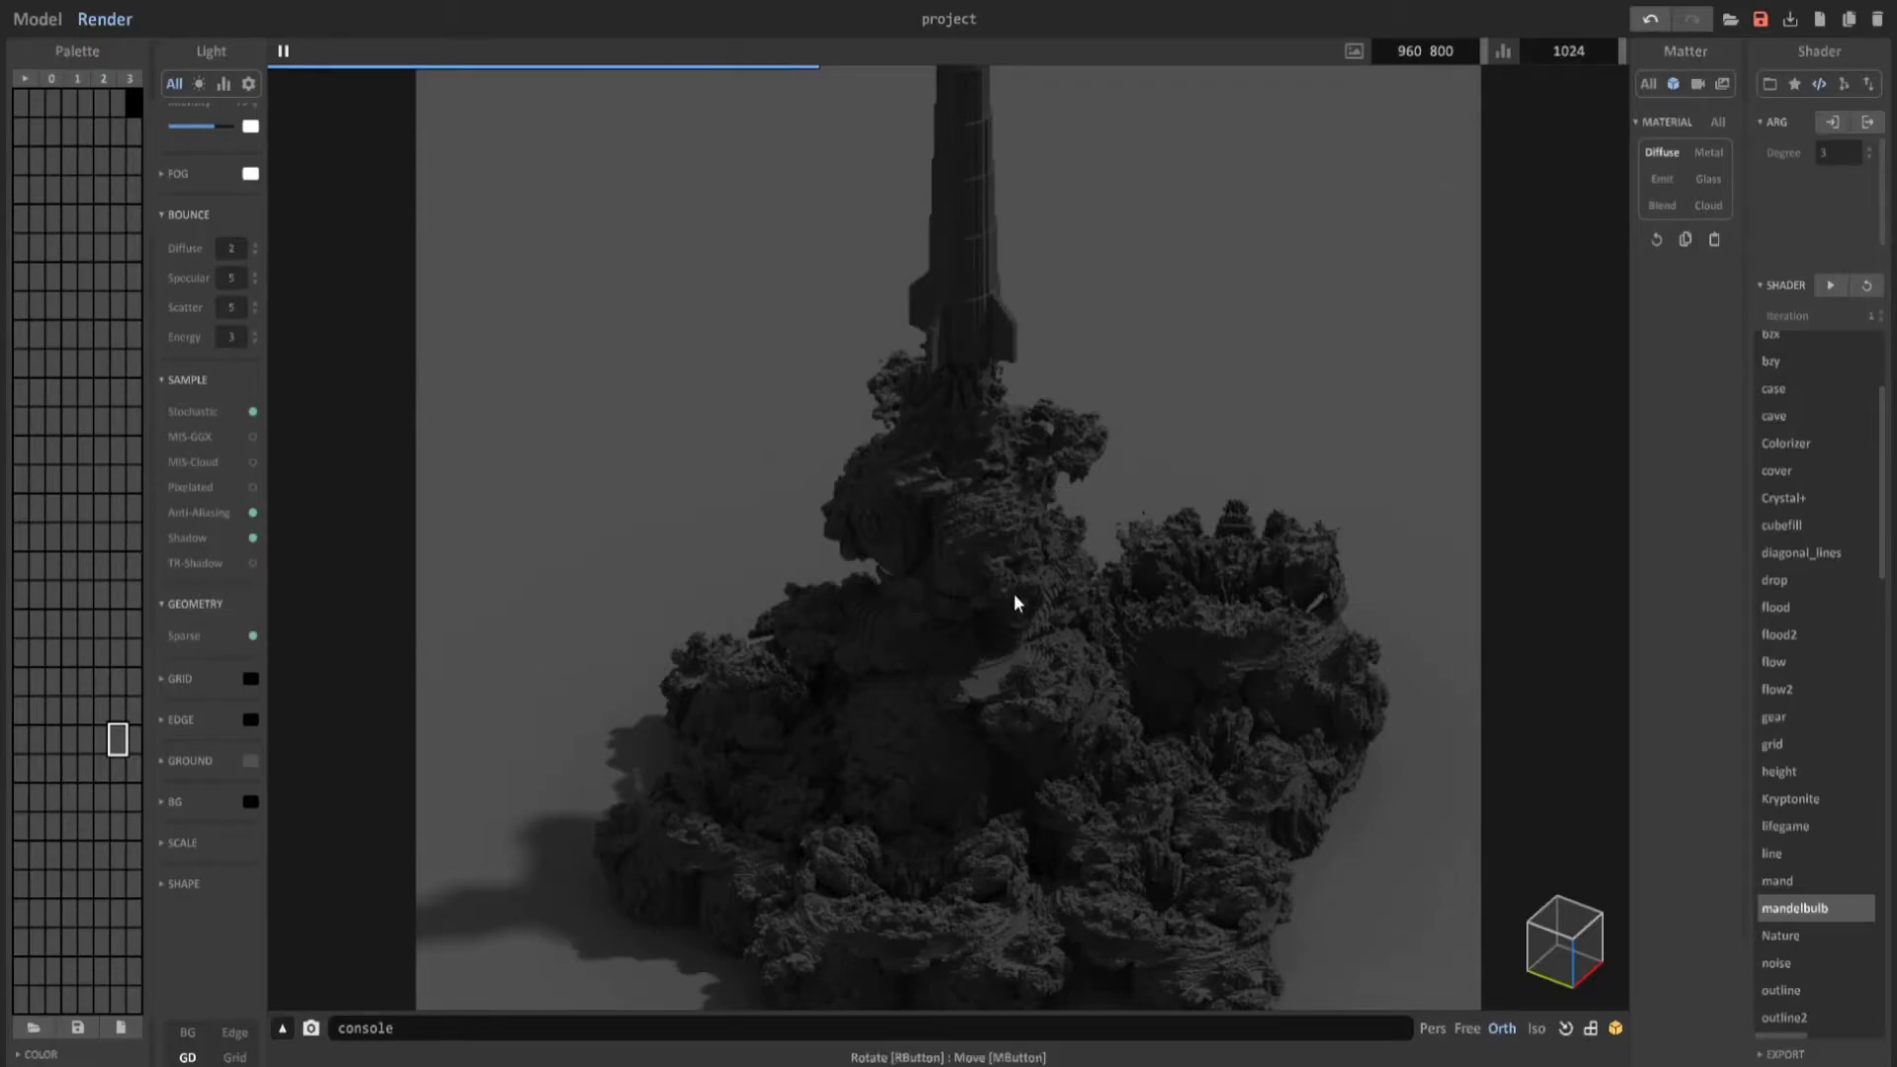
scroll(1014, 602, down, 3)
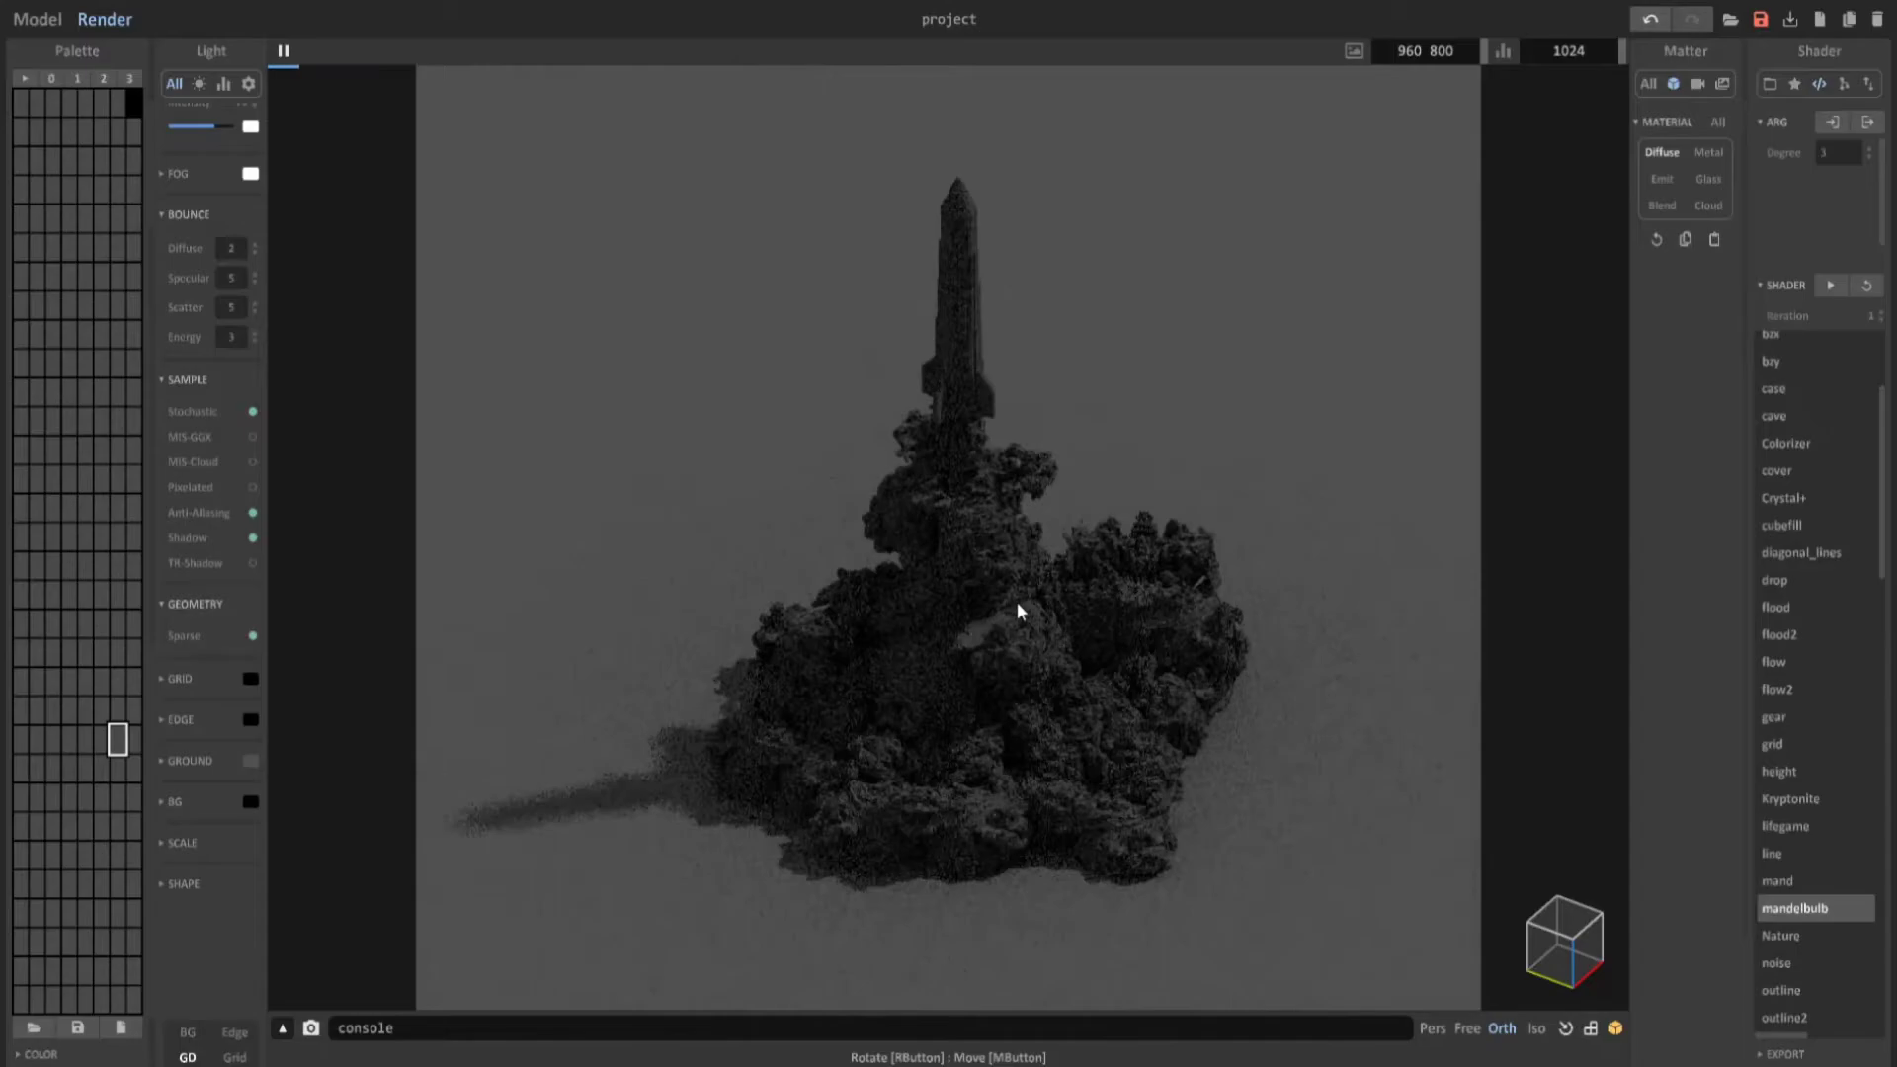
Return to modelling and set the first palette colour to grey 132, 132, 132.
click(44, 20)
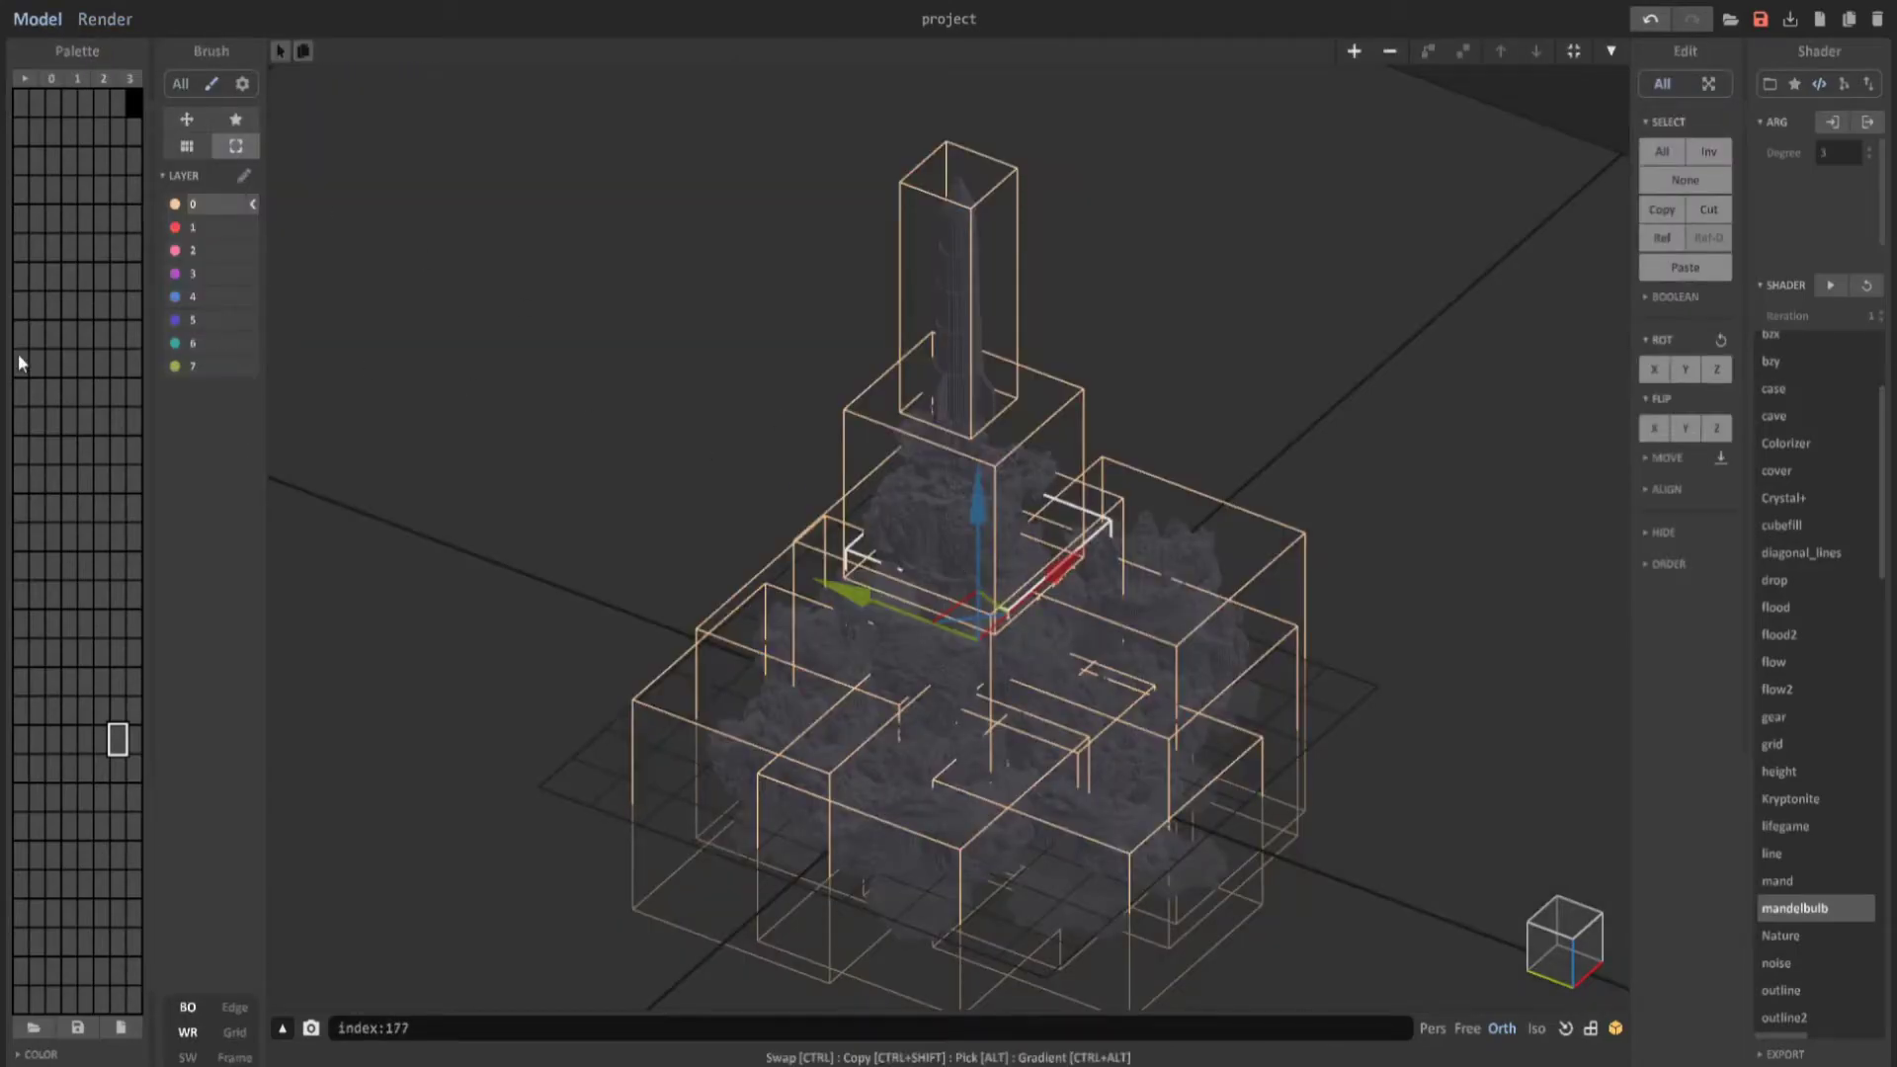
click(38, 1054)
click(91, 1027)
drag(90, 1028, 83, 1031)
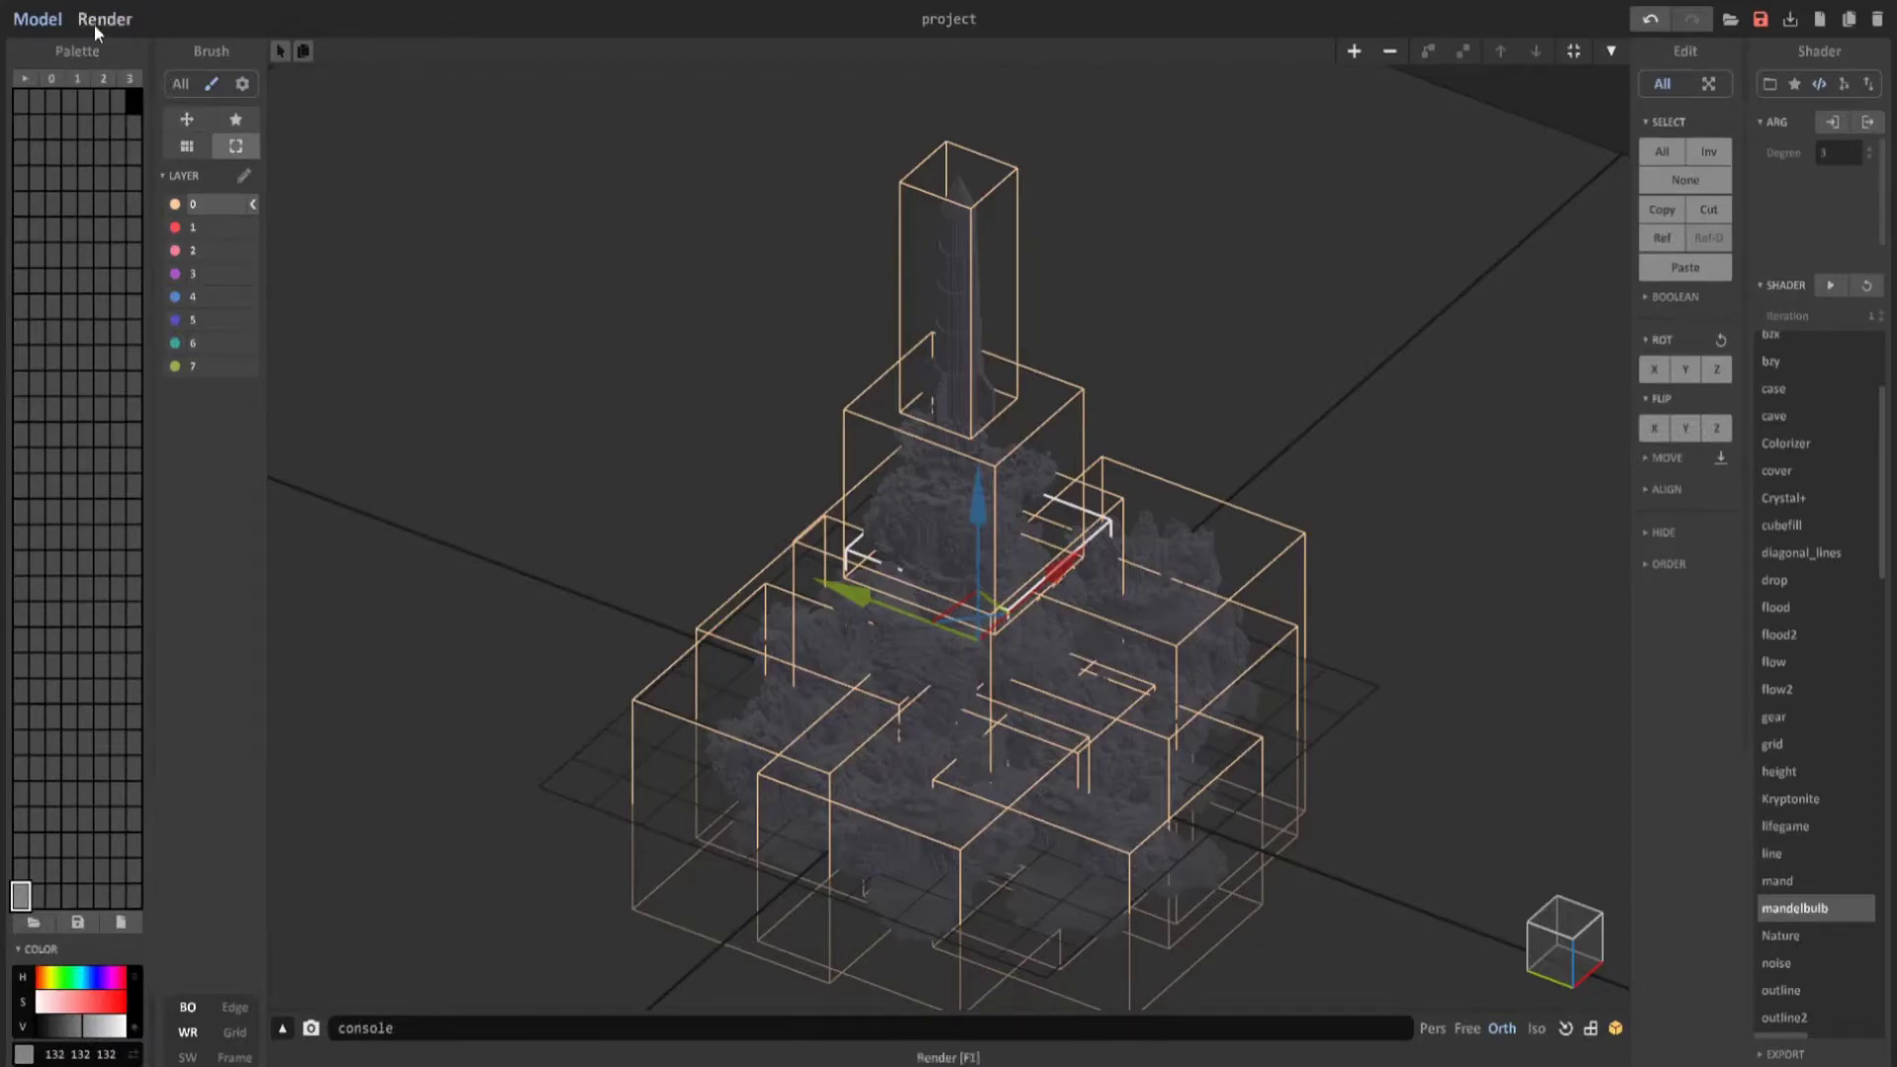
Recolour the upper mandelbulb directly beneath the rocket with the new grey using the bucket fill.
key(Tab)
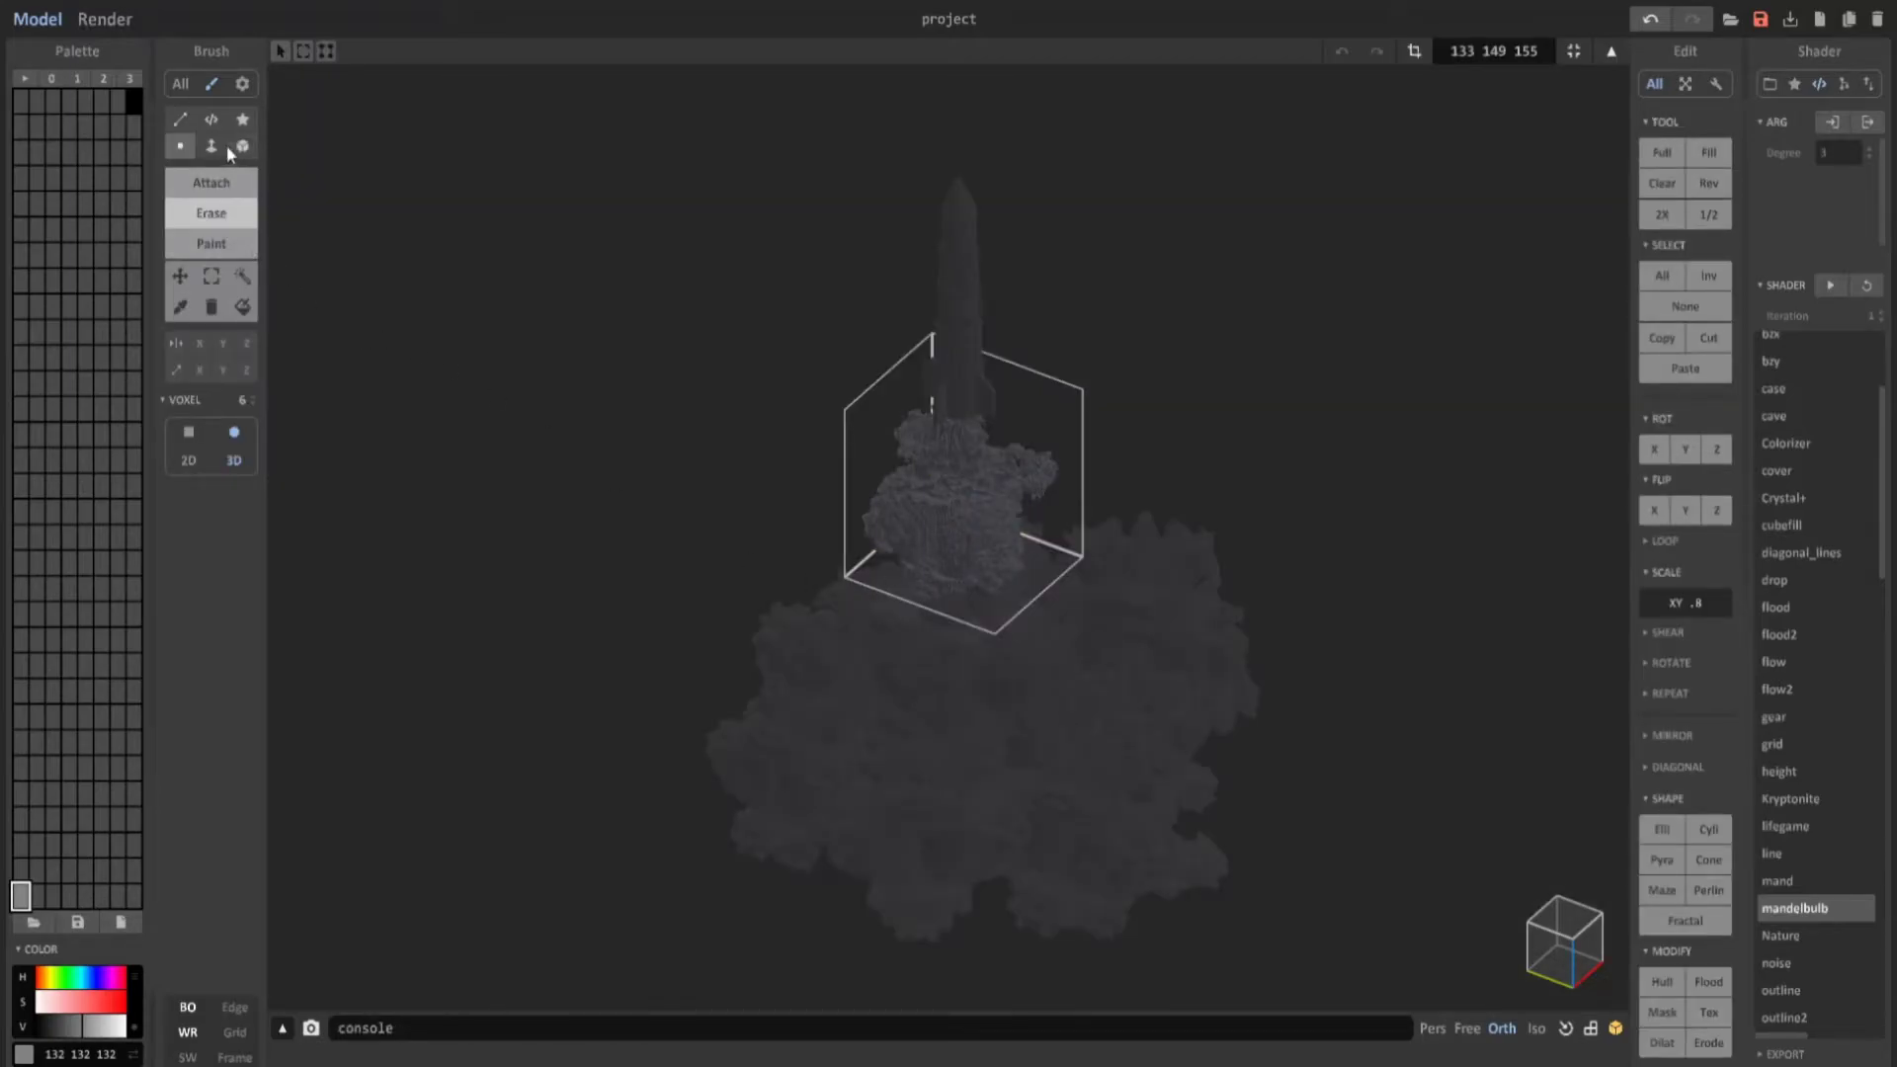
click(227, 249)
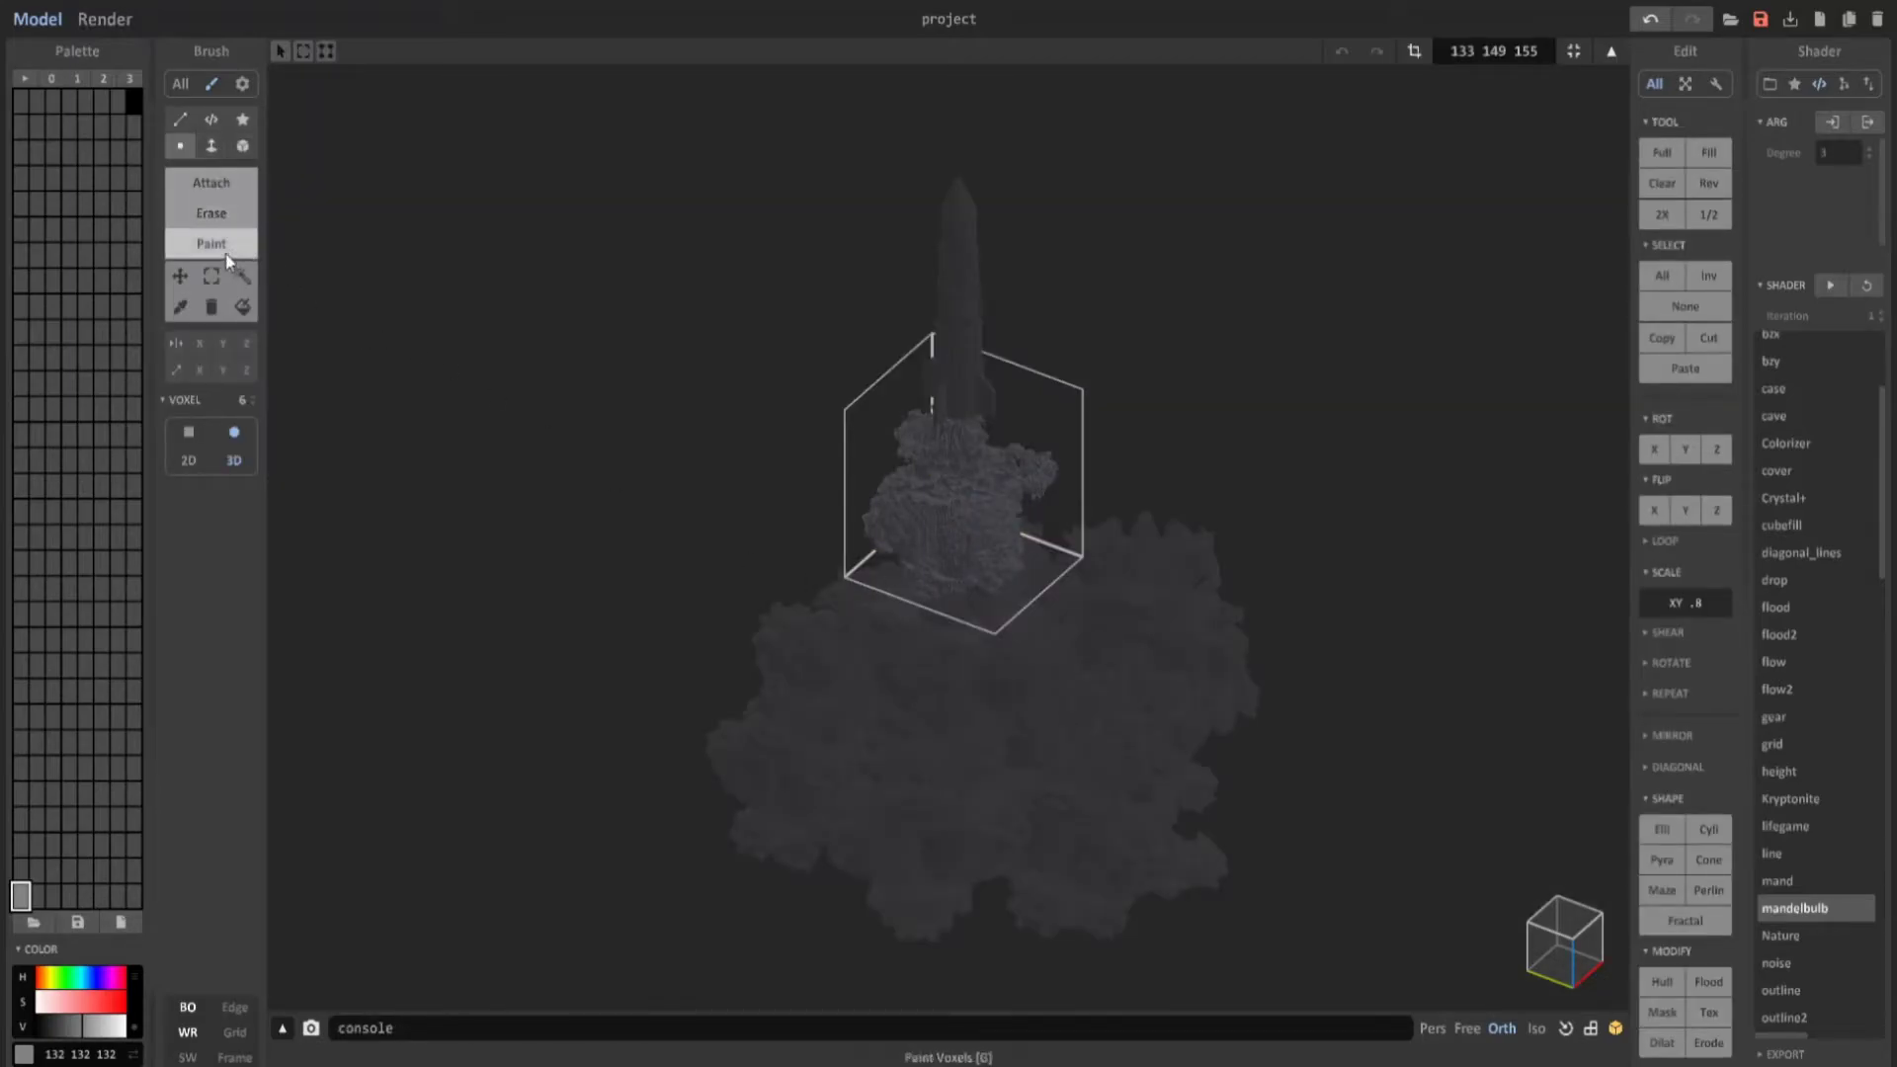
click(242, 308)
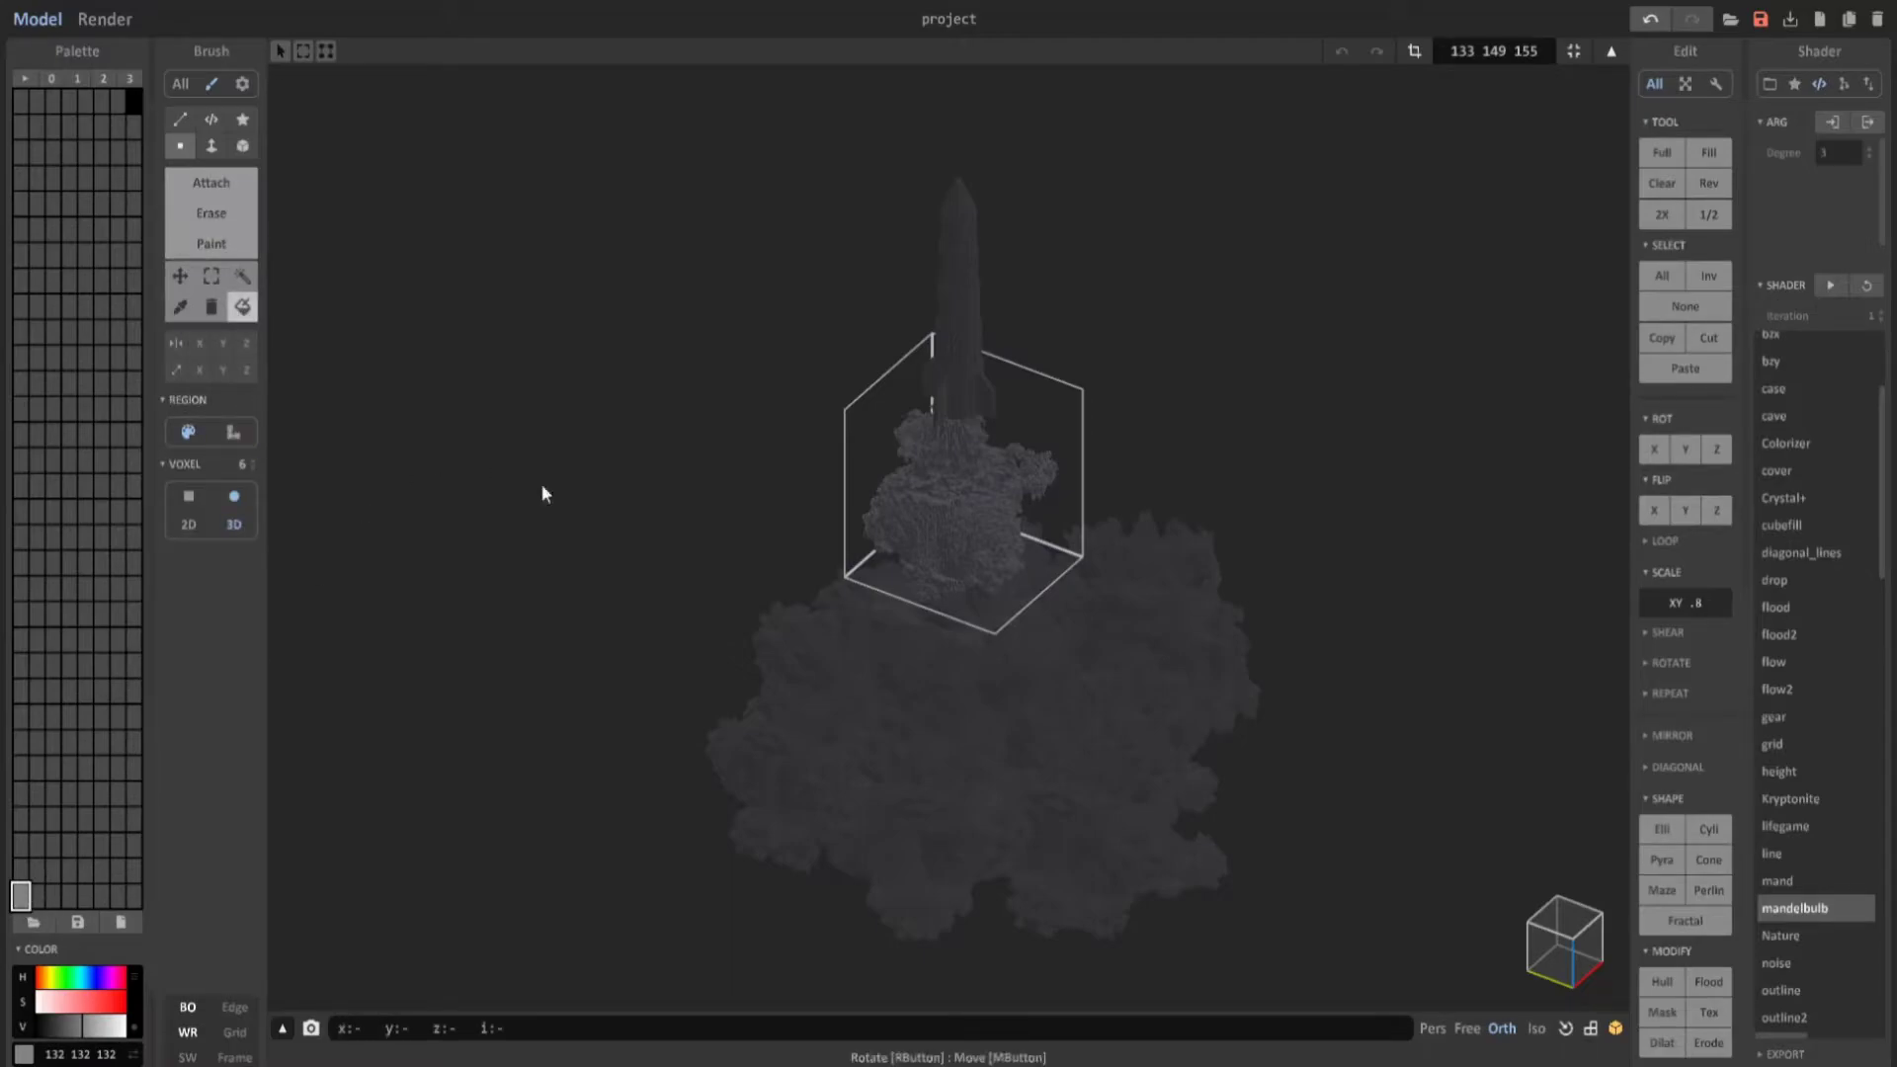
click(974, 534)
key(Tab)
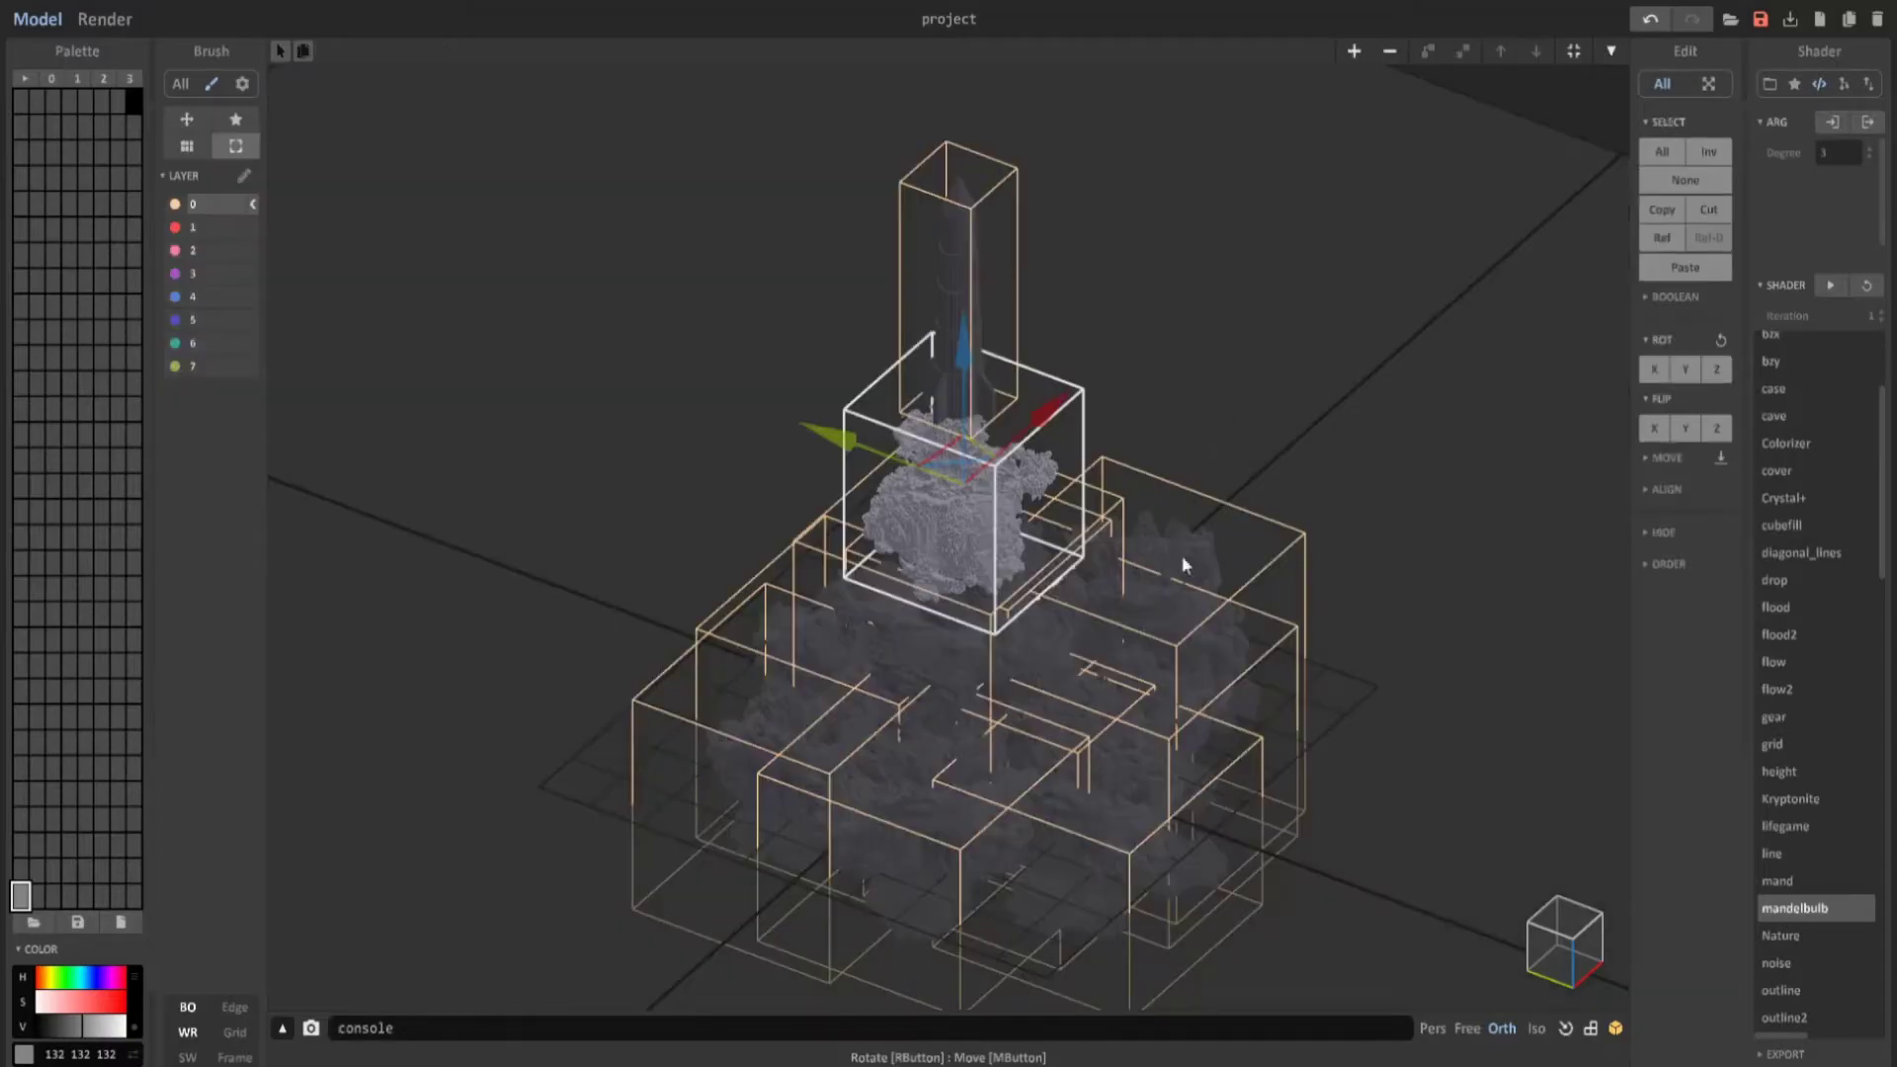
Bucket-fill the remaining mandelbulb models around the plume's base with the same grey, one model at a time.
click(1170, 573)
key(Tab)
right_drag(1134, 719, 928, 788)
scroll(929, 788, up, 2)
middle_drag(928, 787, 1051, 636)
key(Tab)
click(1114, 519)
key(Tab)
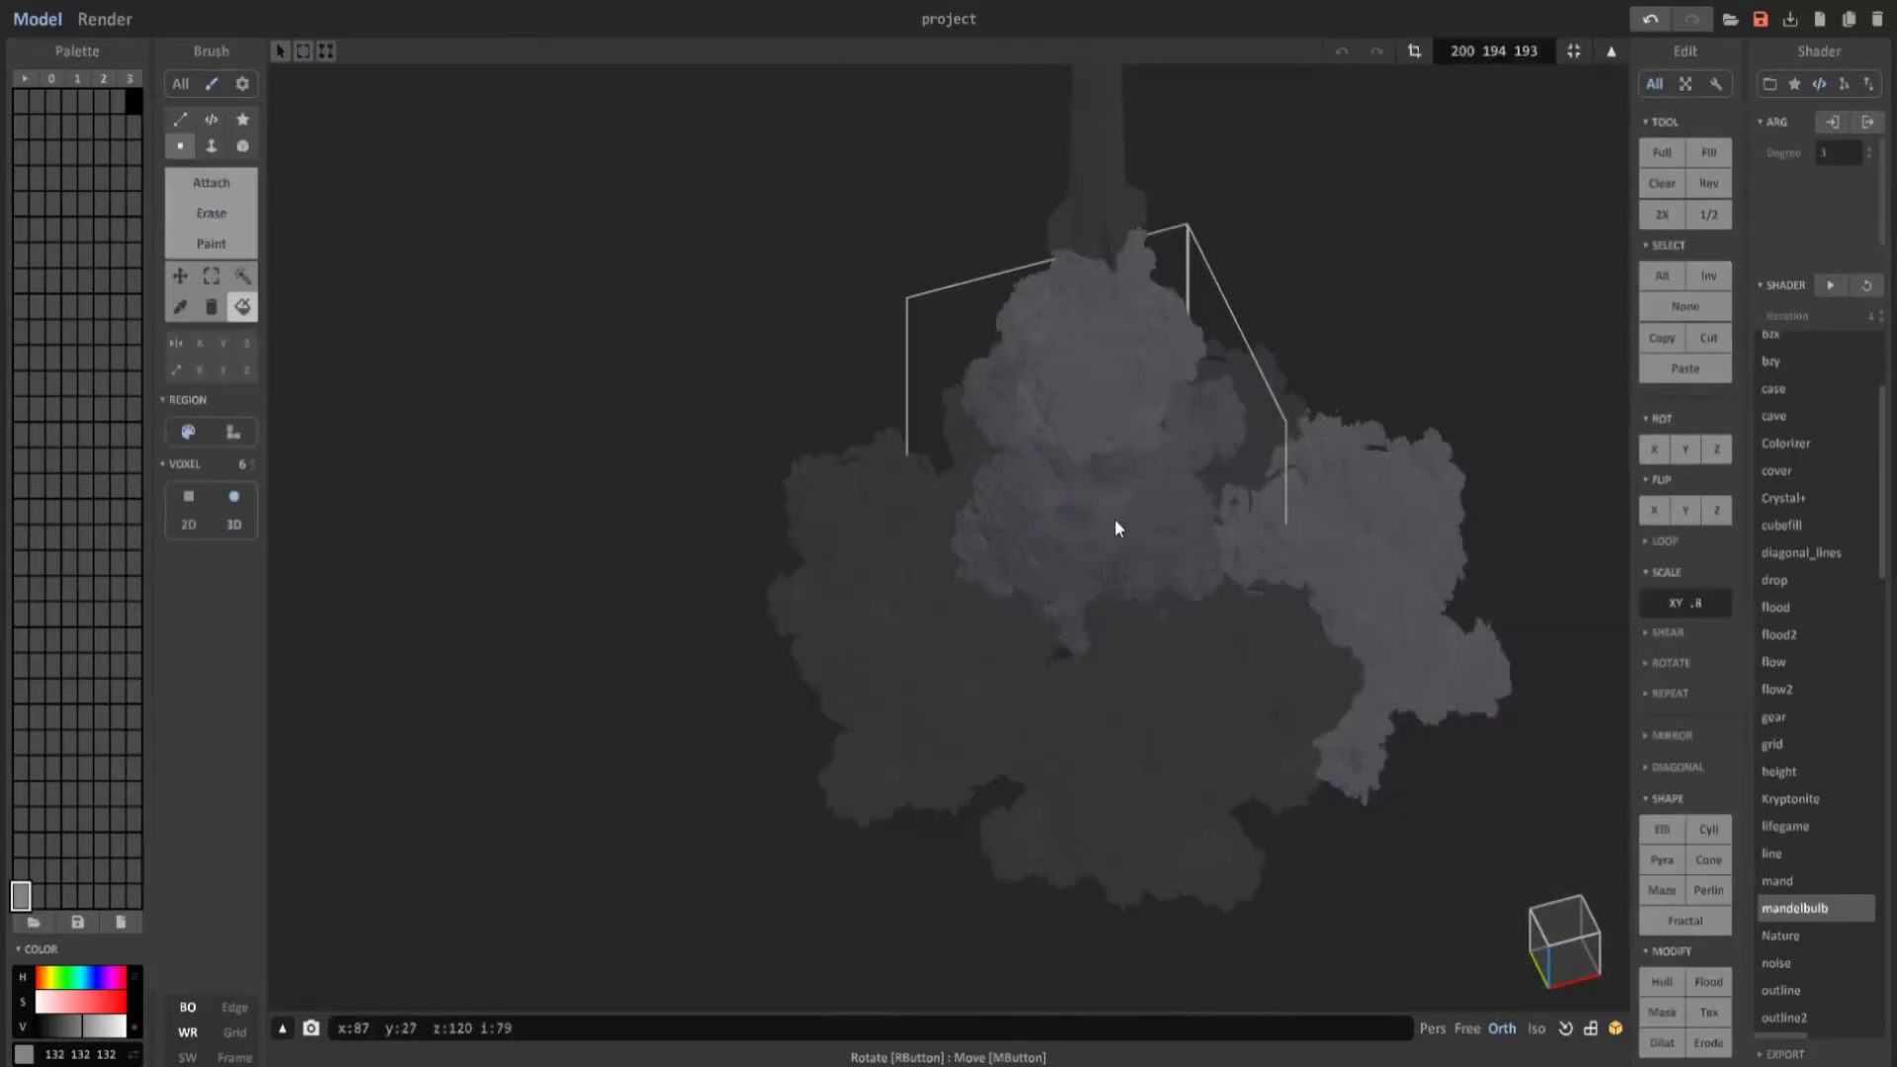
click(1114, 519)
click(1175, 632)
click(1205, 662)
key(Tab)
click(988, 751)
right_drag(691, 553, 615, 526)
click(834, 551)
key(Tab)
key(Tab)
key(Tab)
key(Tab)
key(Tab)
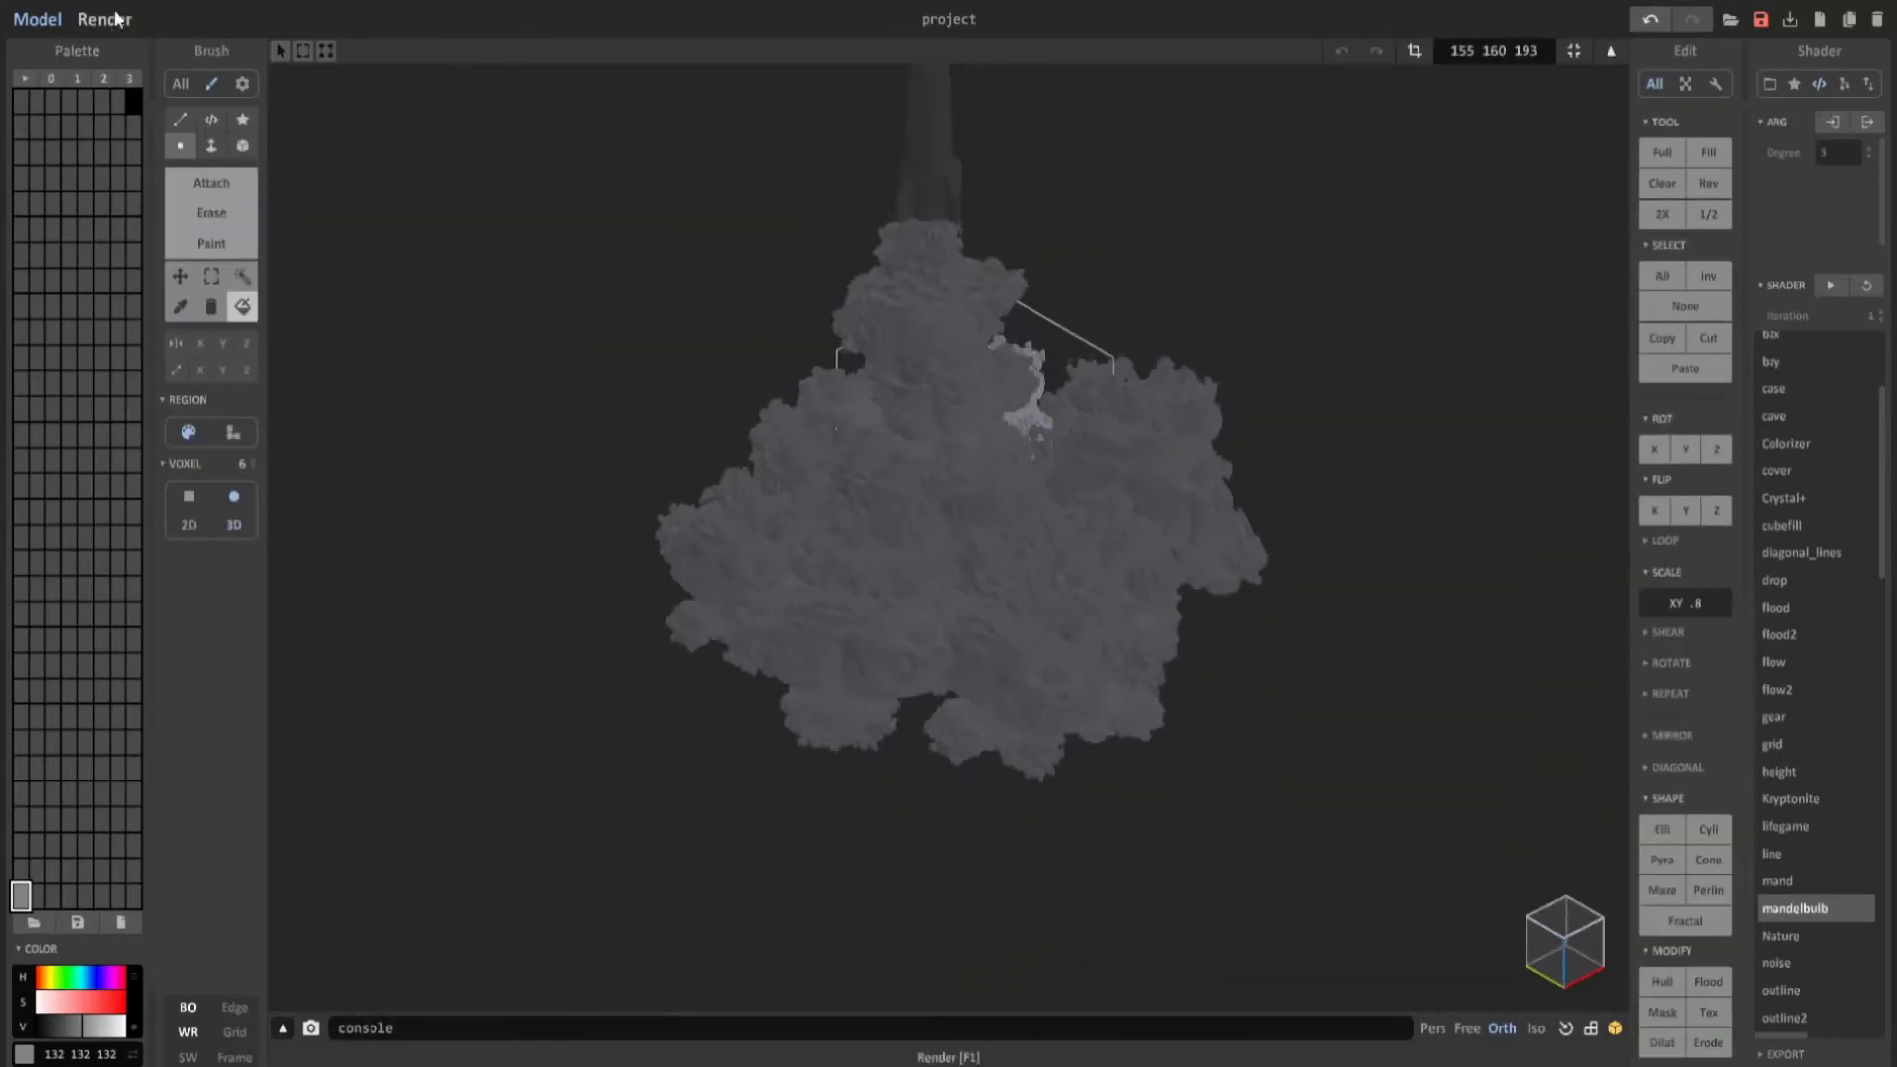
Render the recoloured scene and examine the rocket and smoke from several angles.
key(F1)
right_drag(843, 472, 828, 339)
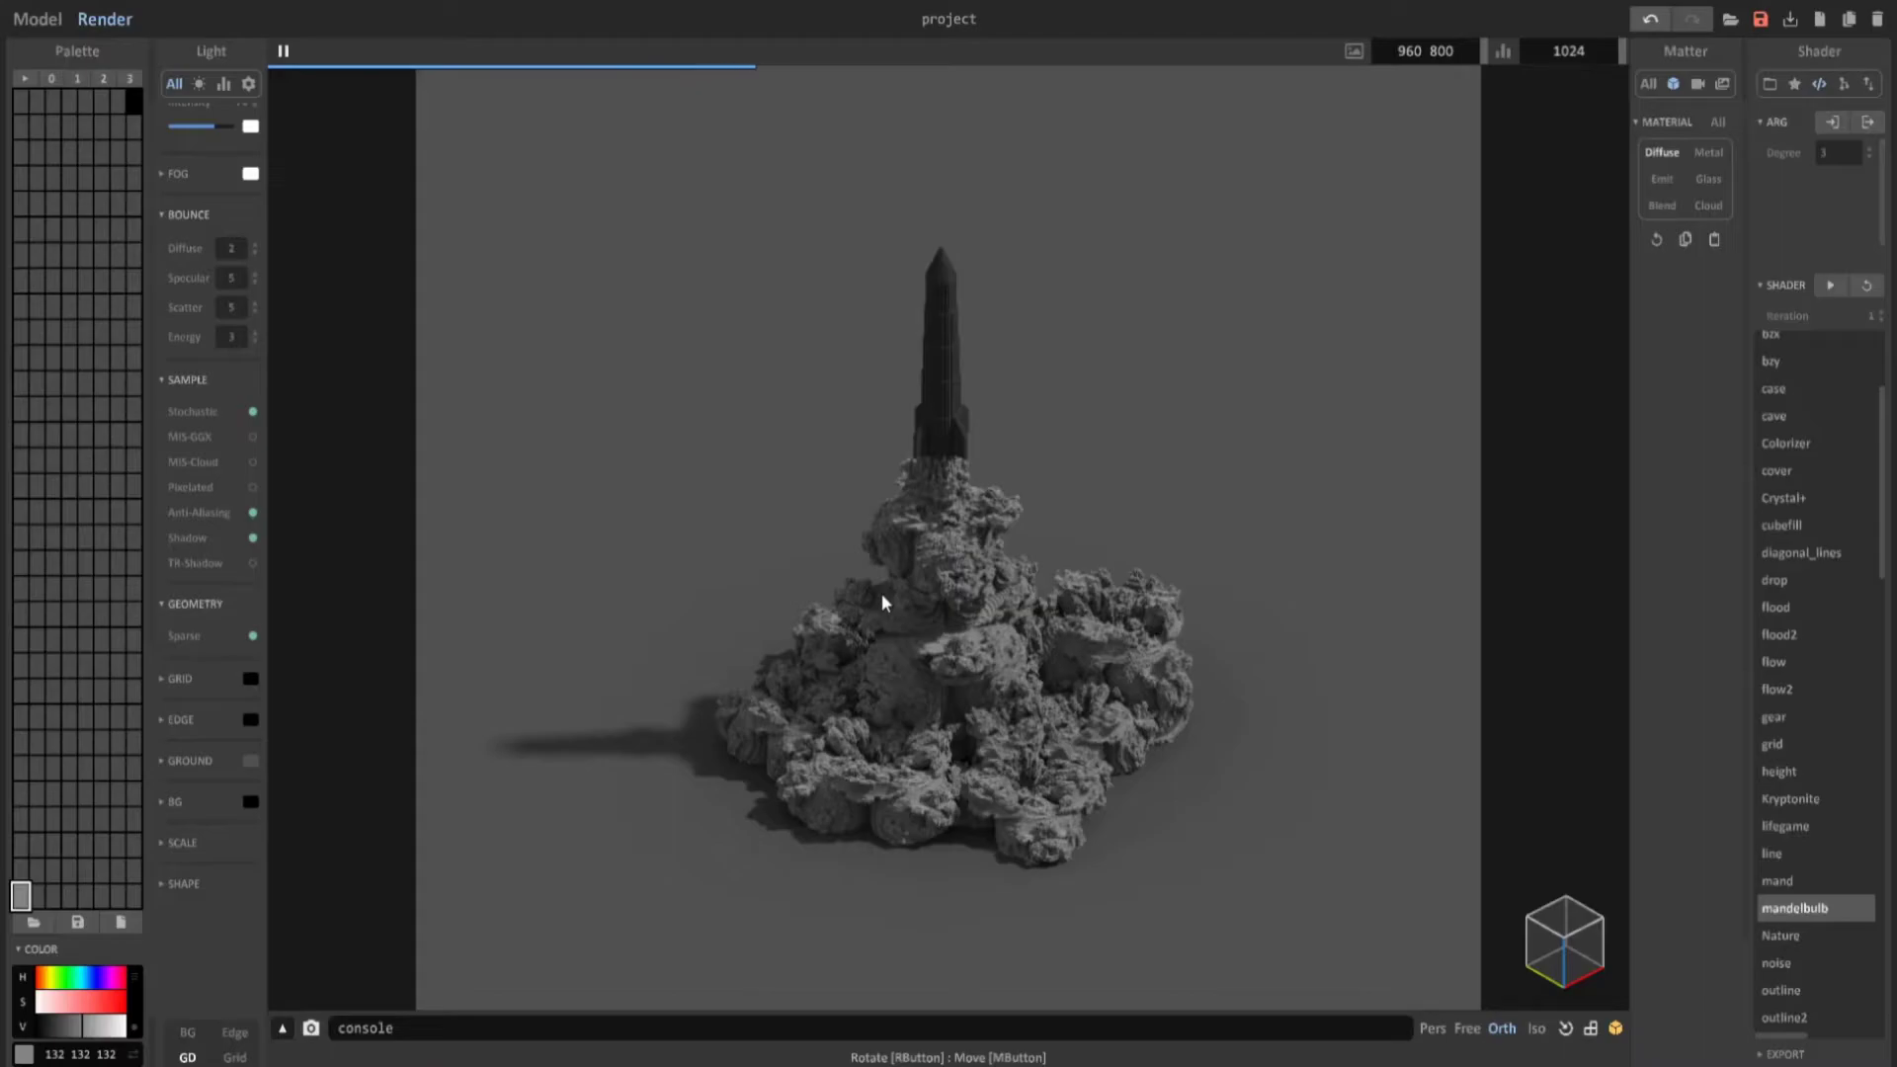
right_drag(882, 593, 1273, 672)
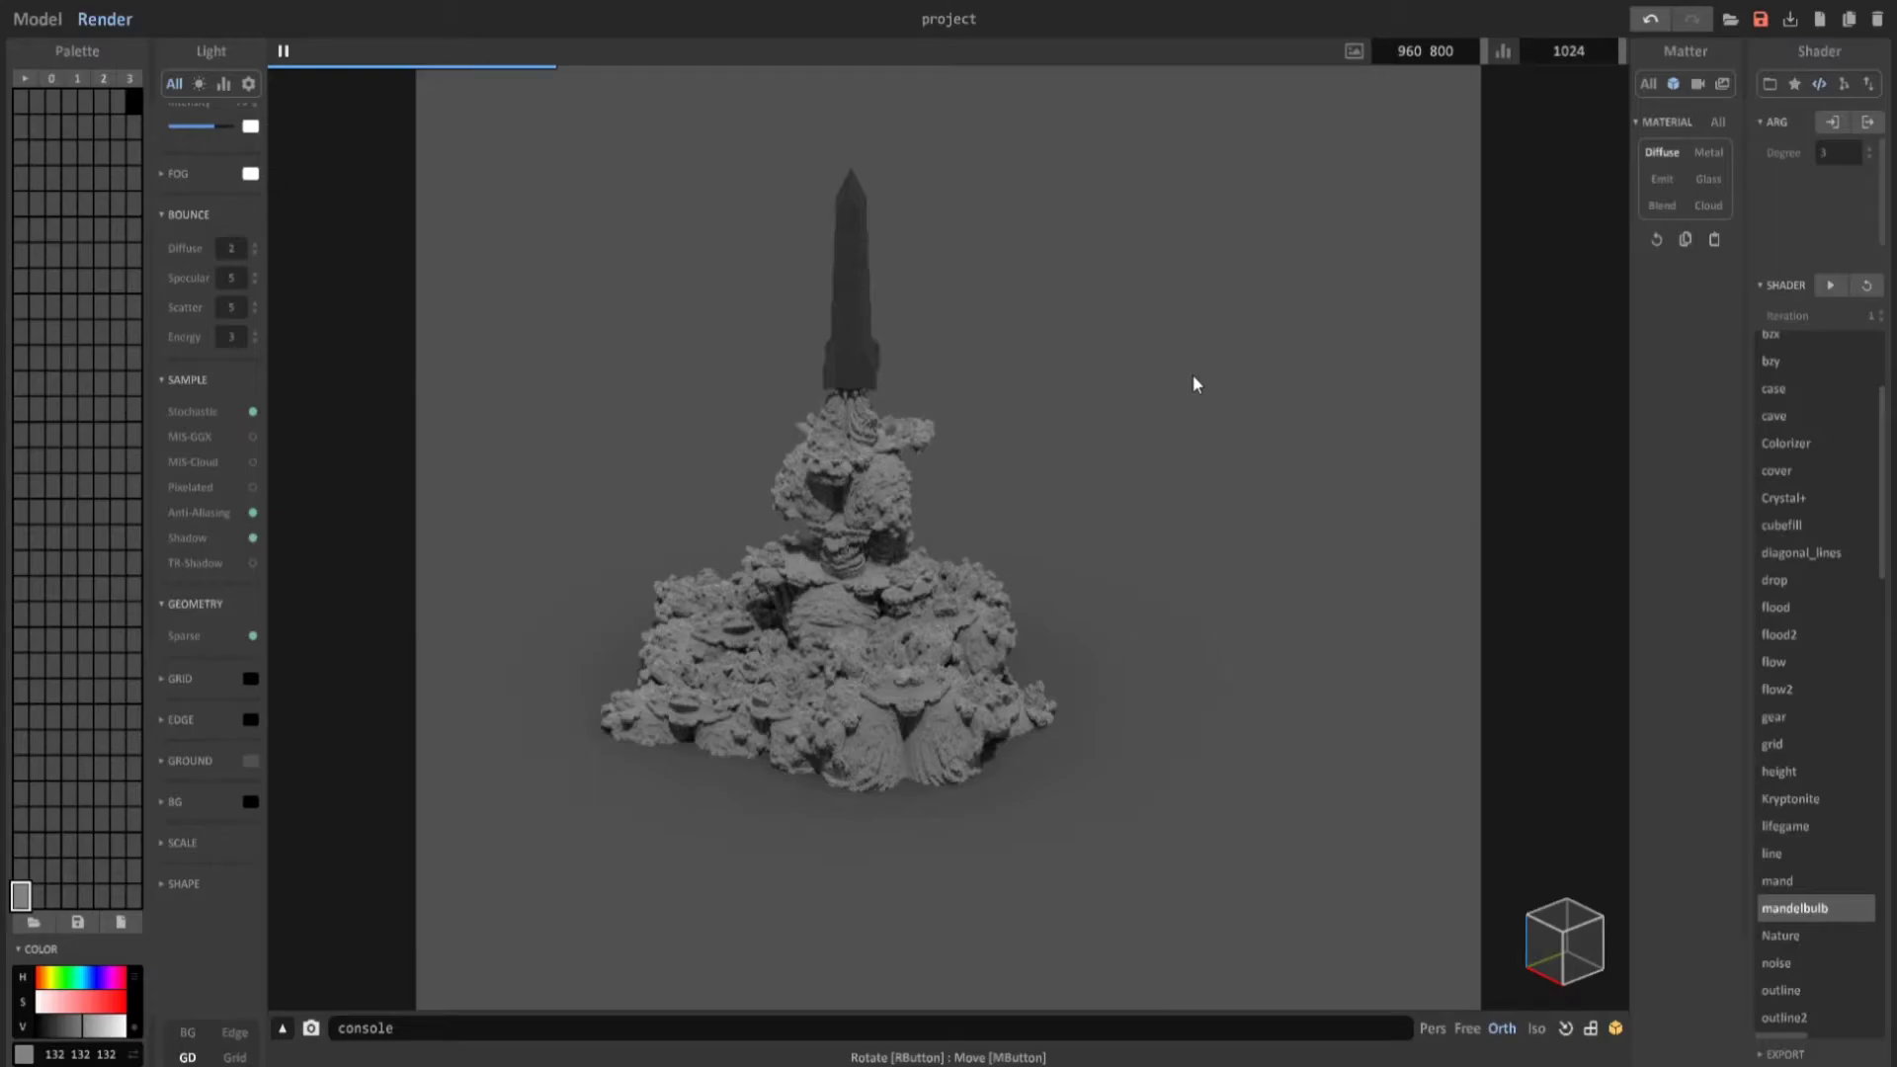
right_drag(1195, 383, 869, 440)
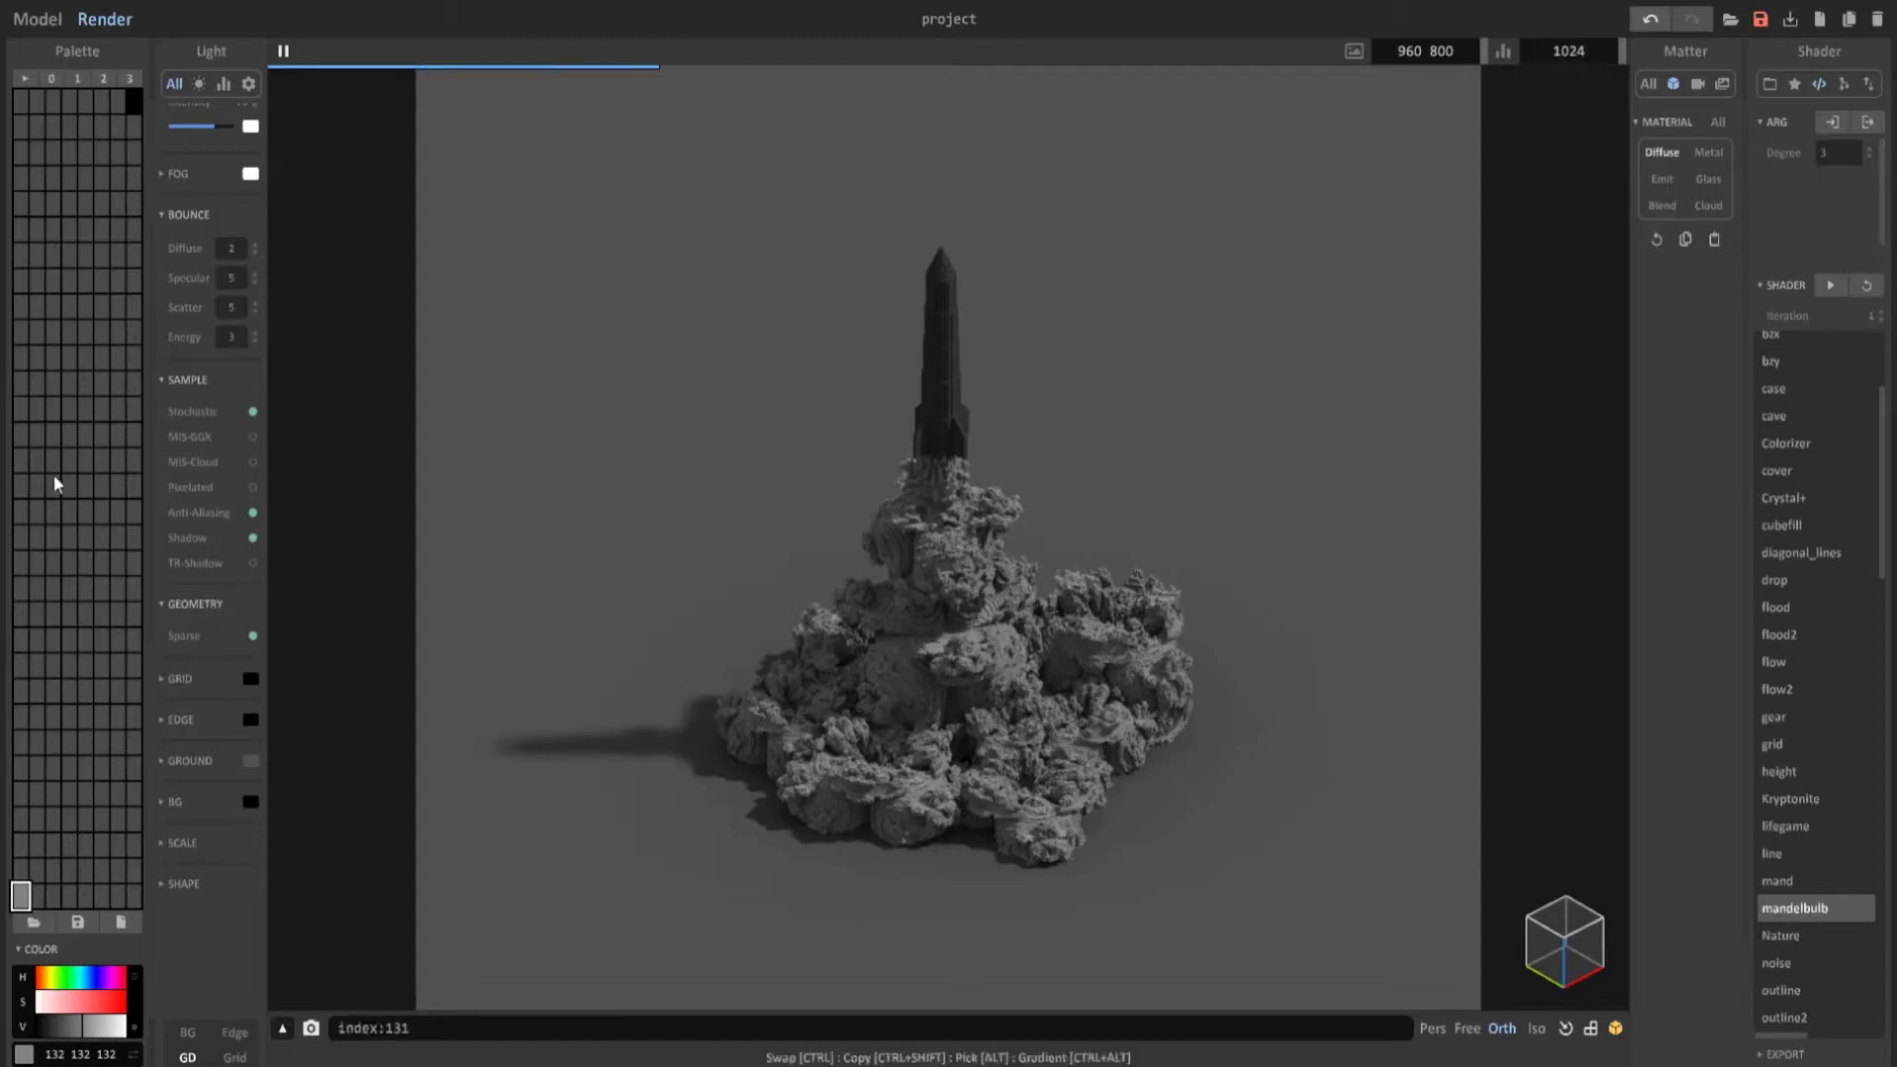
Pick the smoke's grey colour and give it the Cloud material with Scatter media.
click(69, 589)
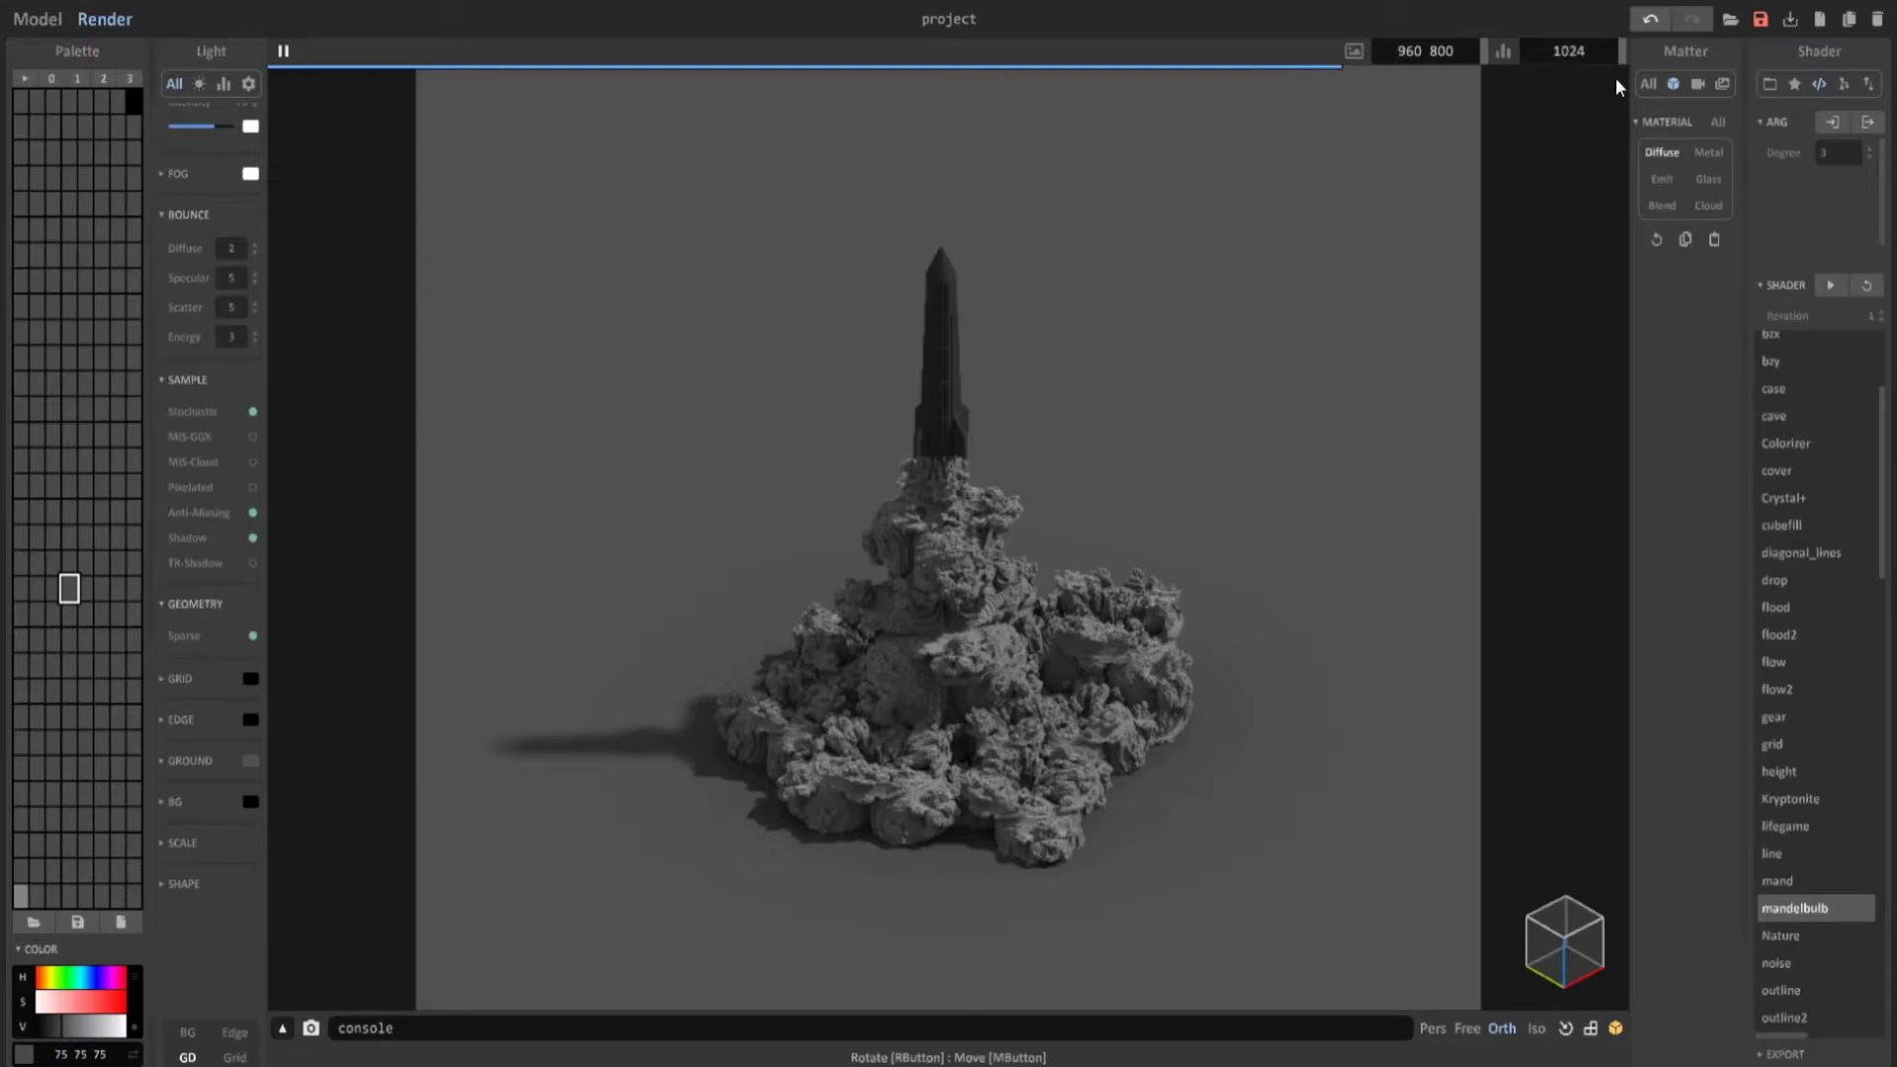
click(942, 561)
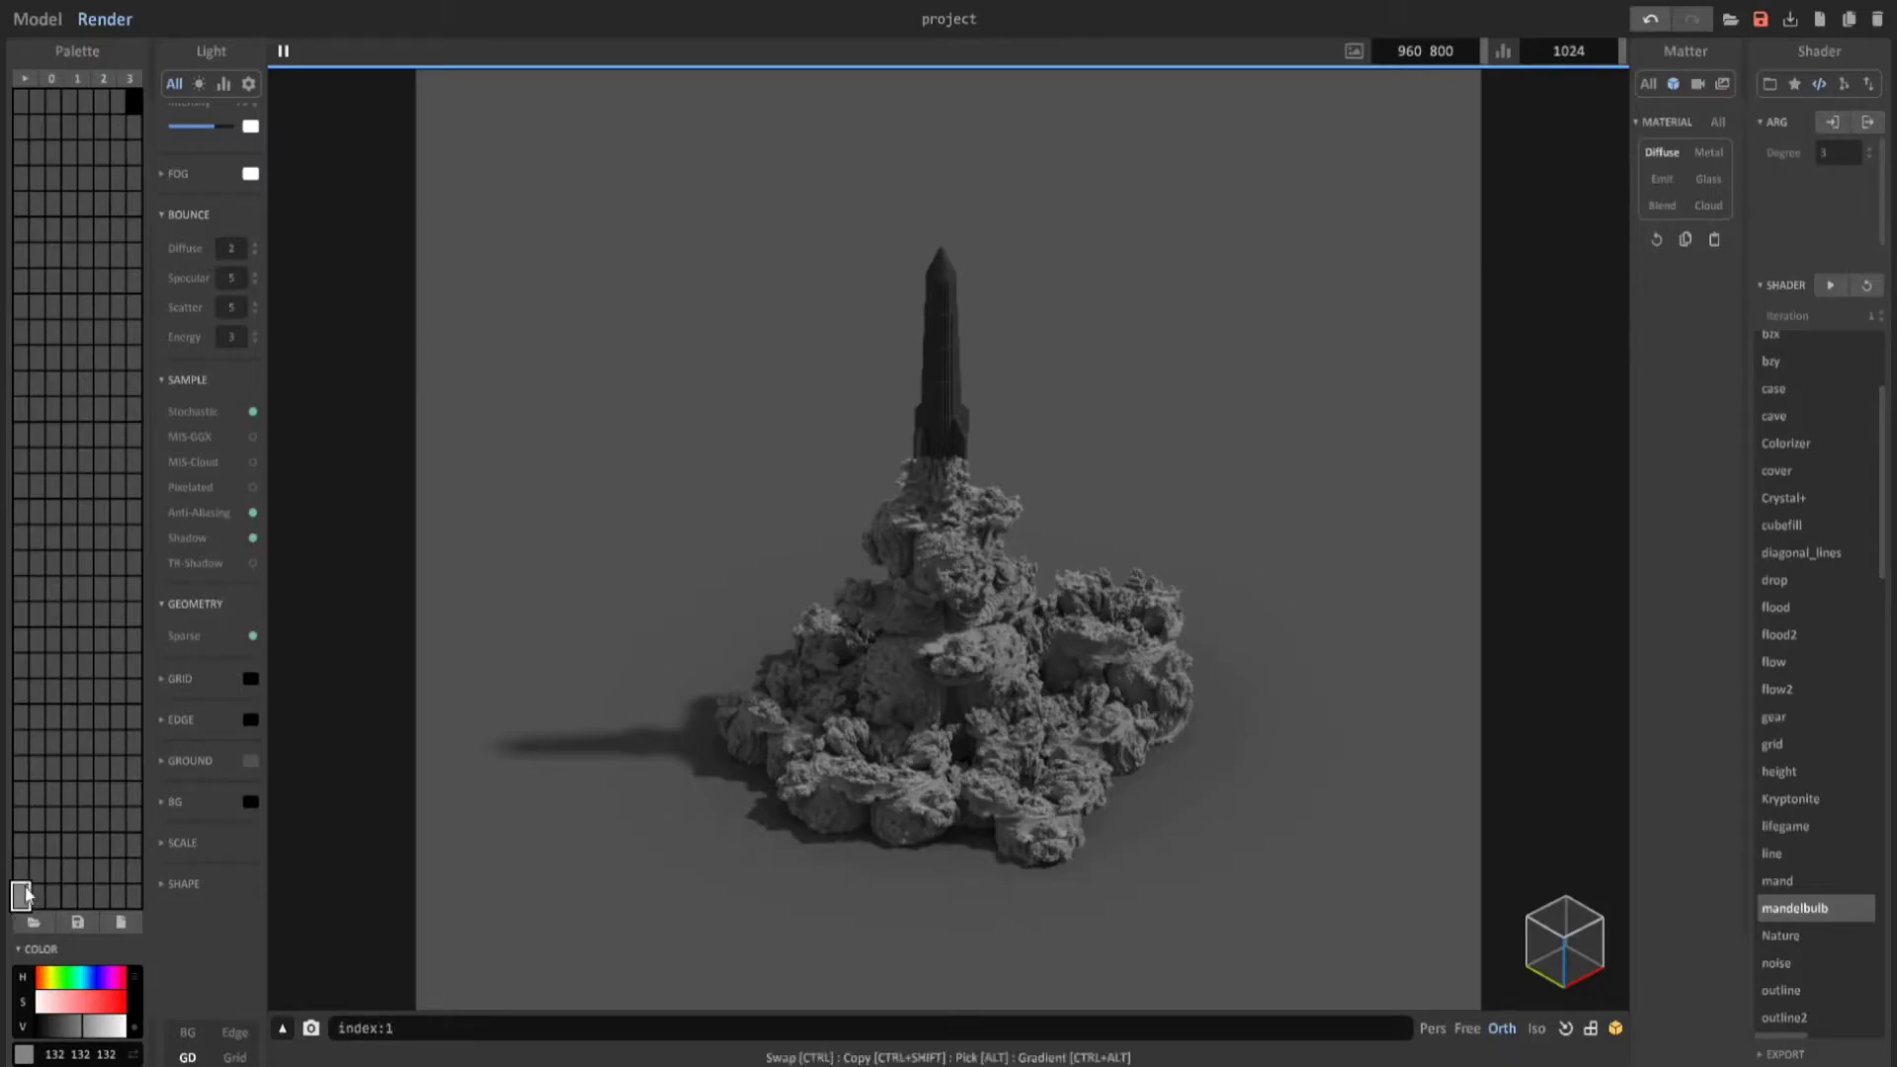
click(1708, 206)
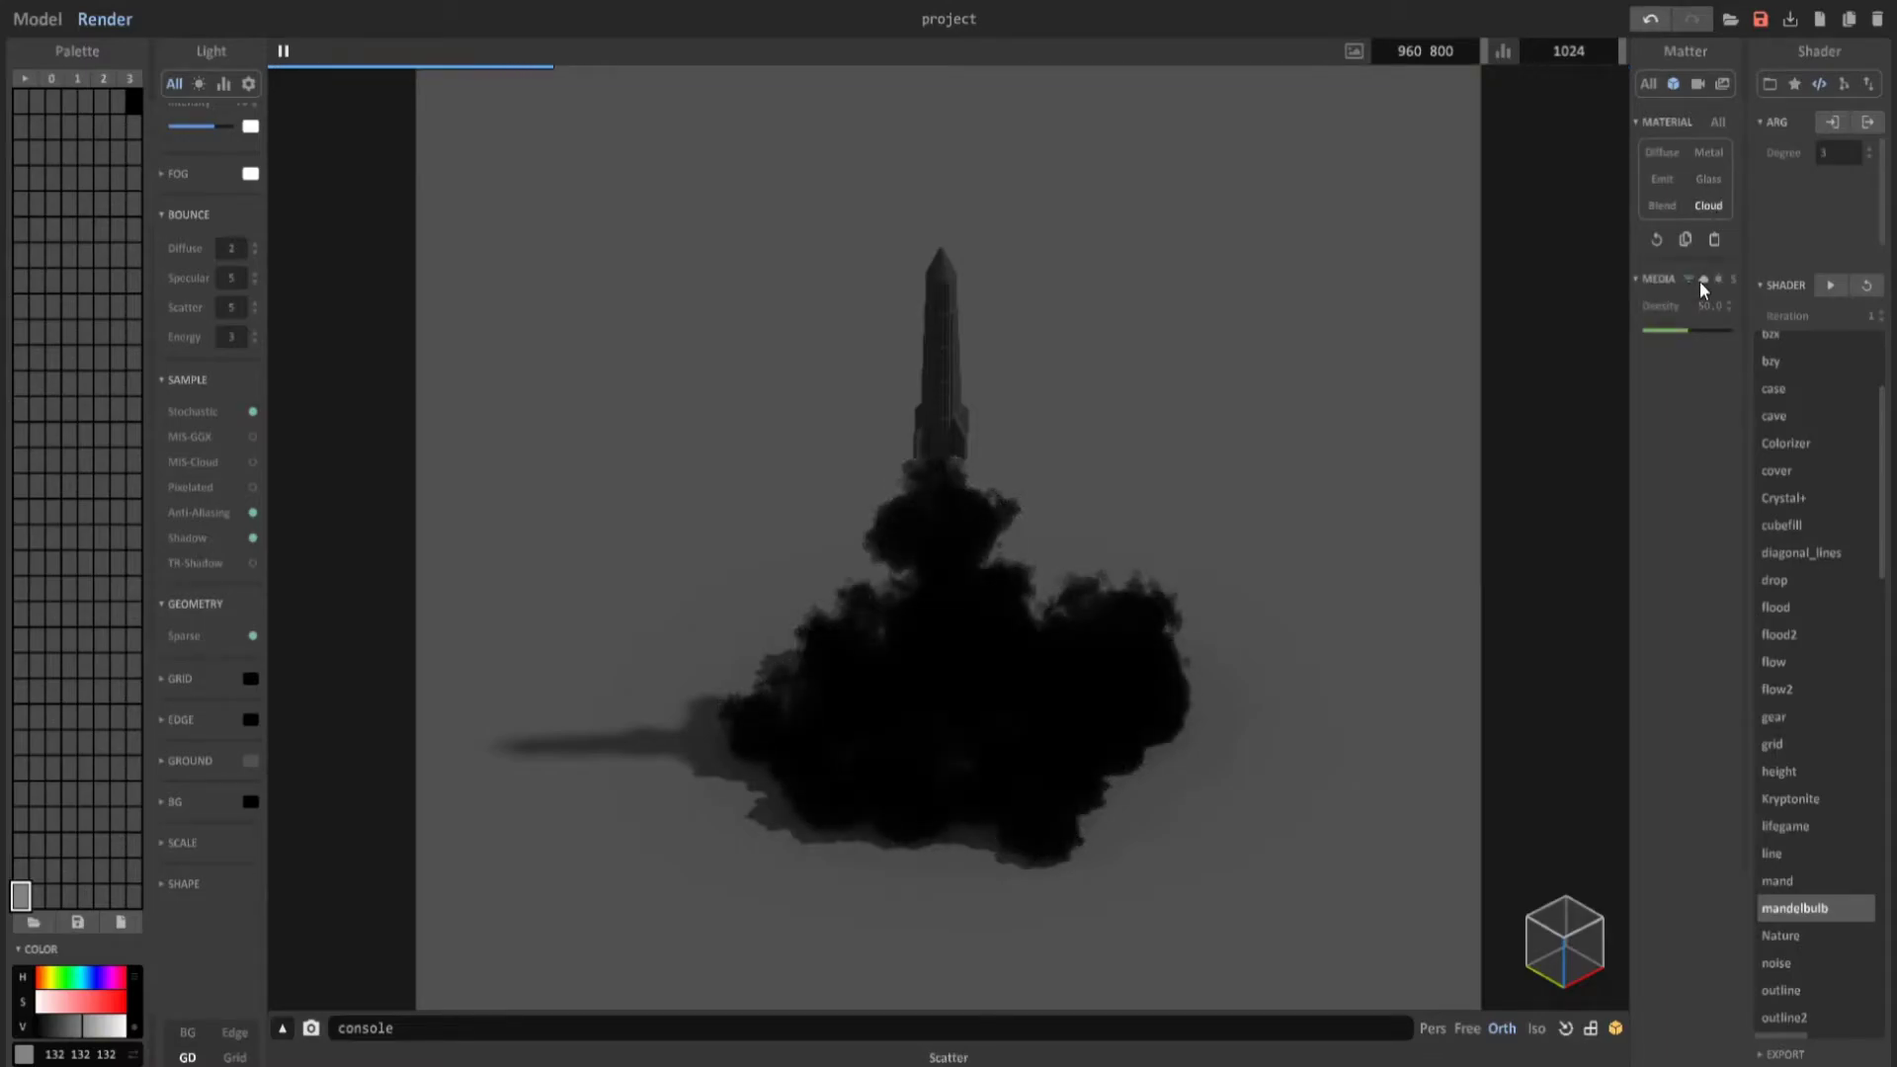
click(1704, 286)
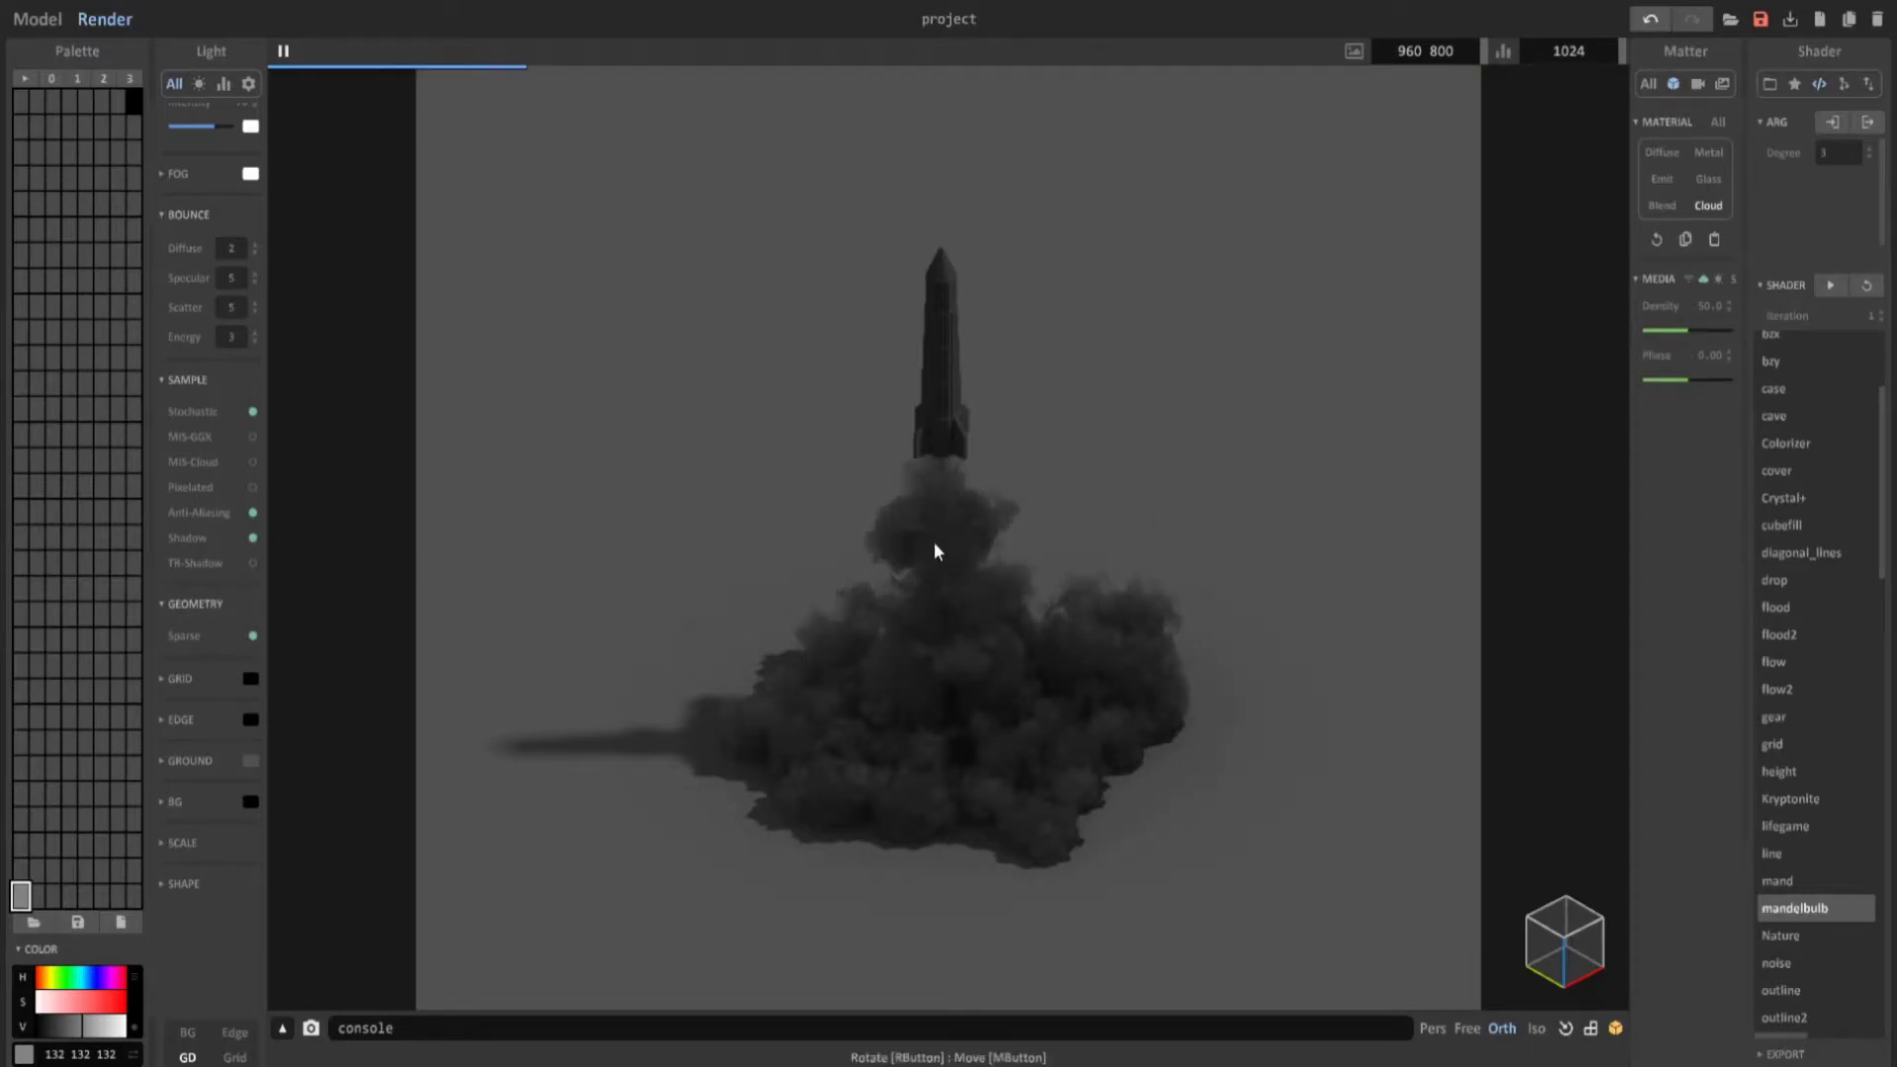
Enable MIS-GGX, MIS-Cloud and TR-Shadow in the render's sampling settings.
click(253, 437)
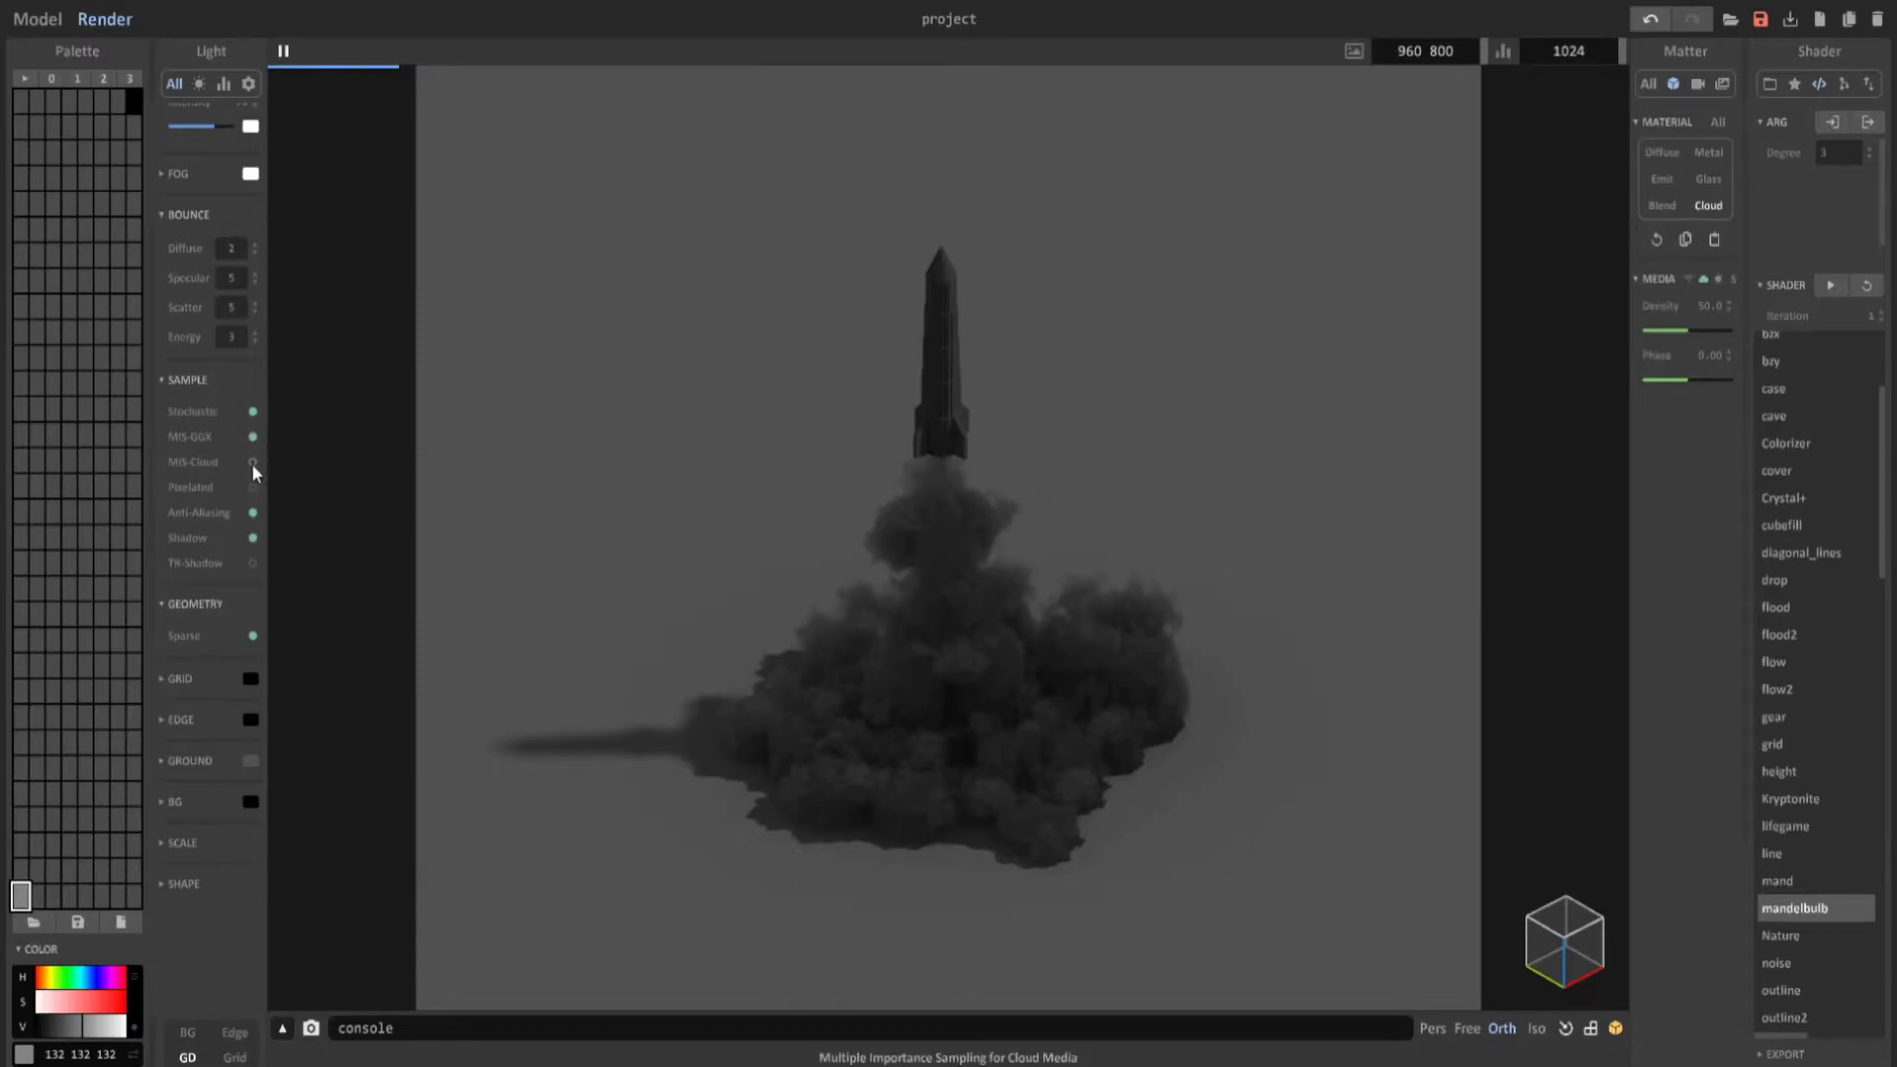
click(251, 462)
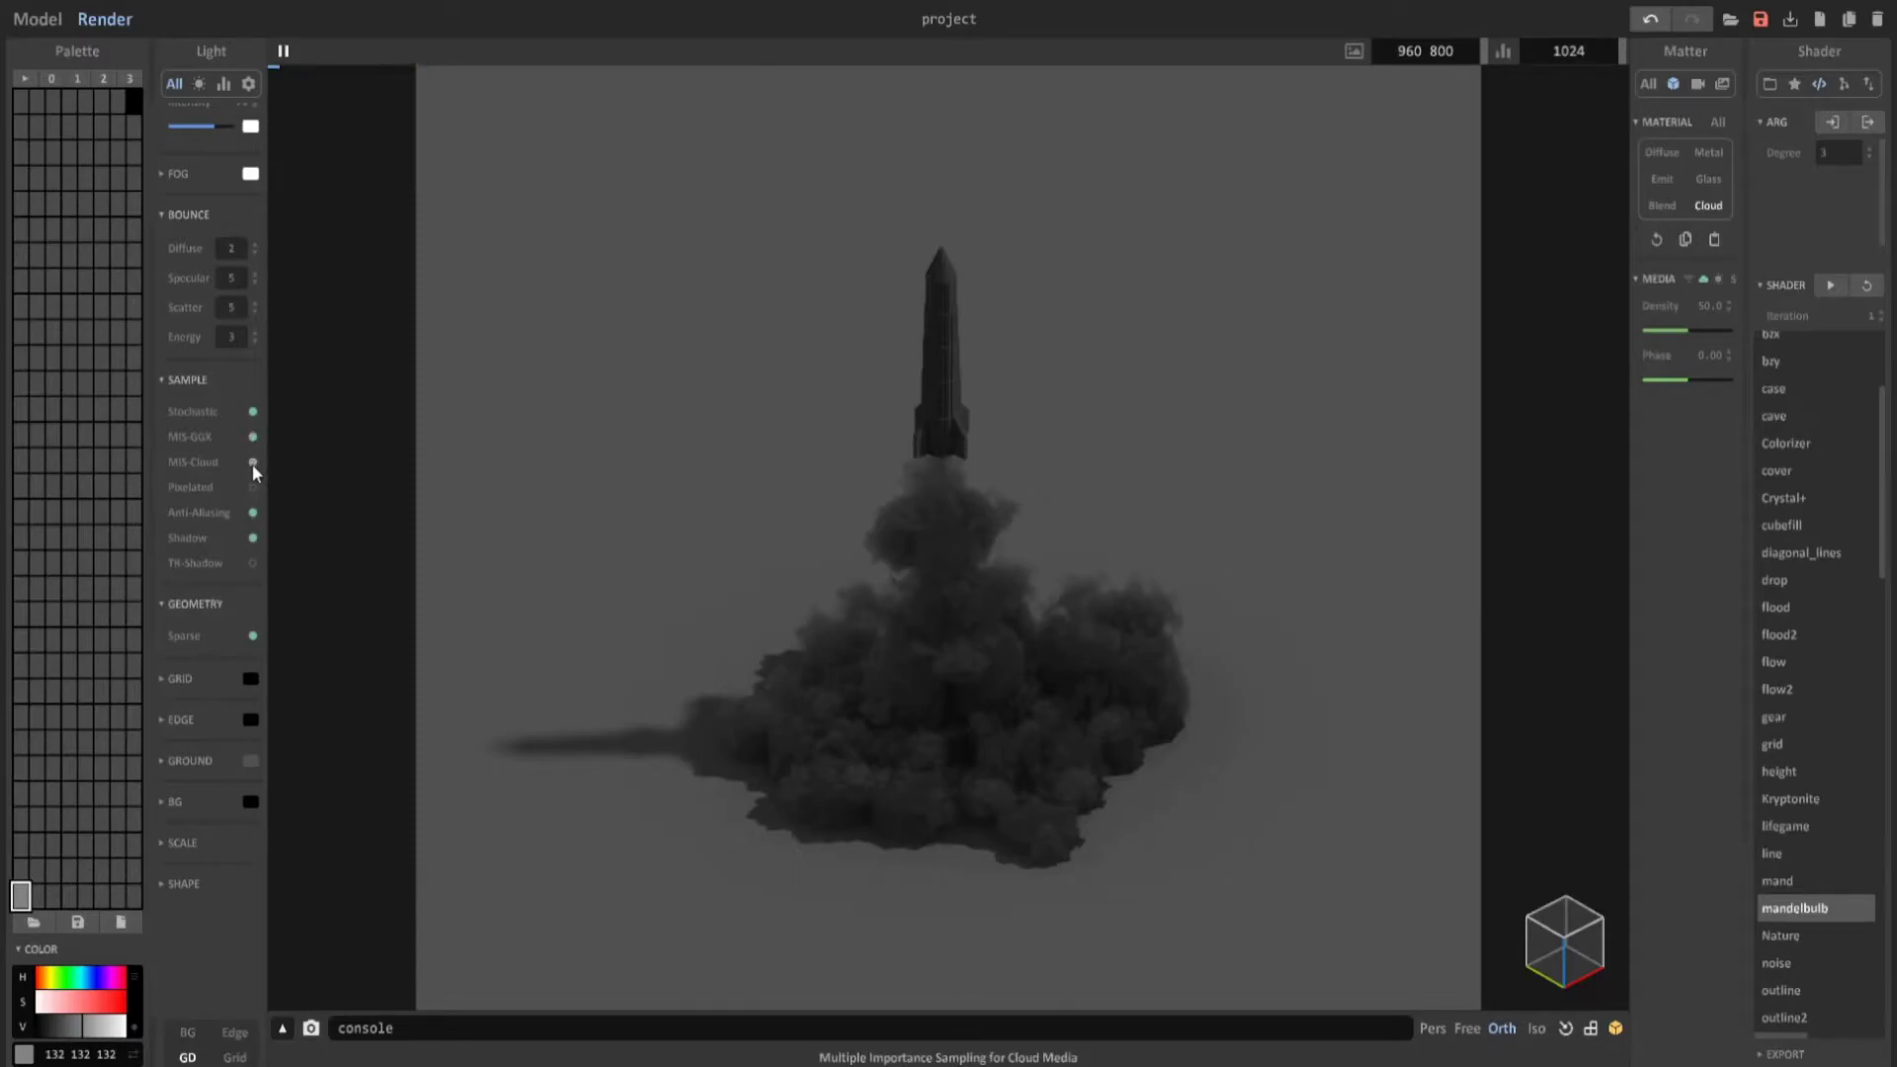
click(254, 562)
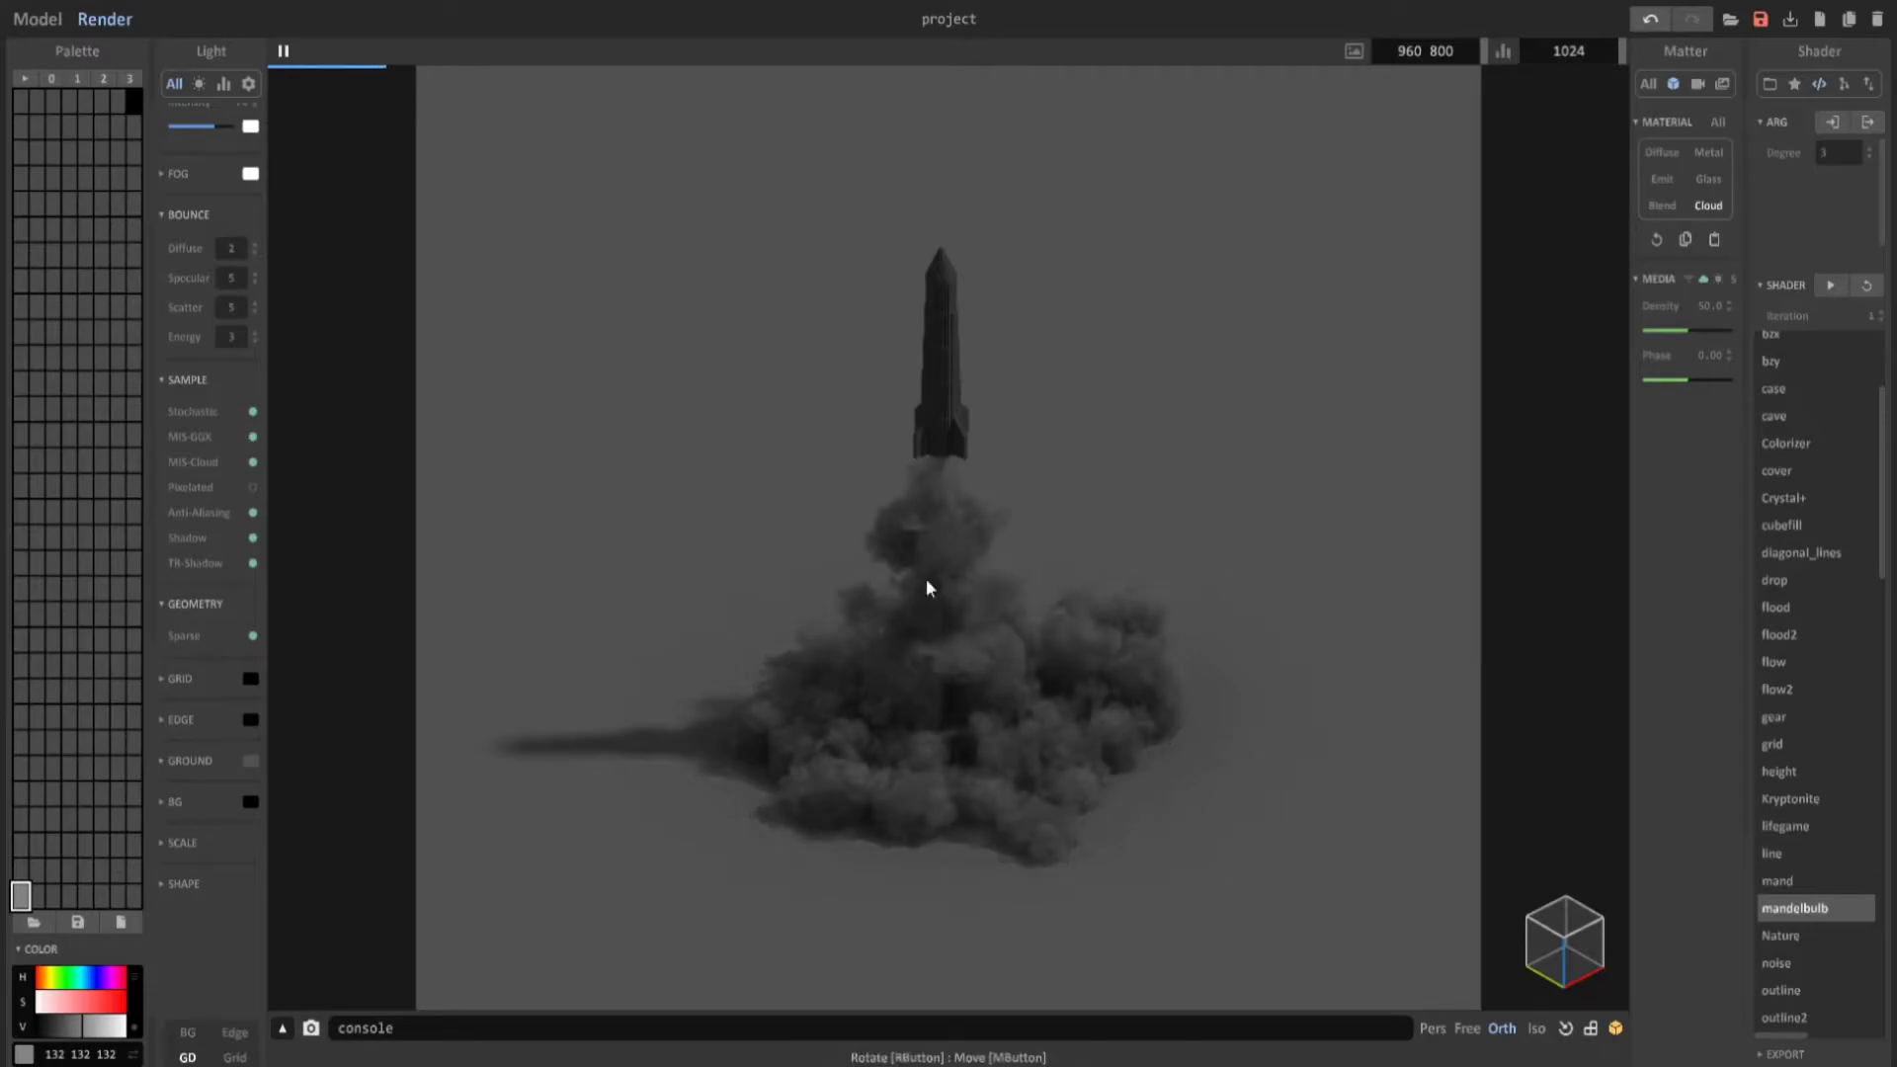
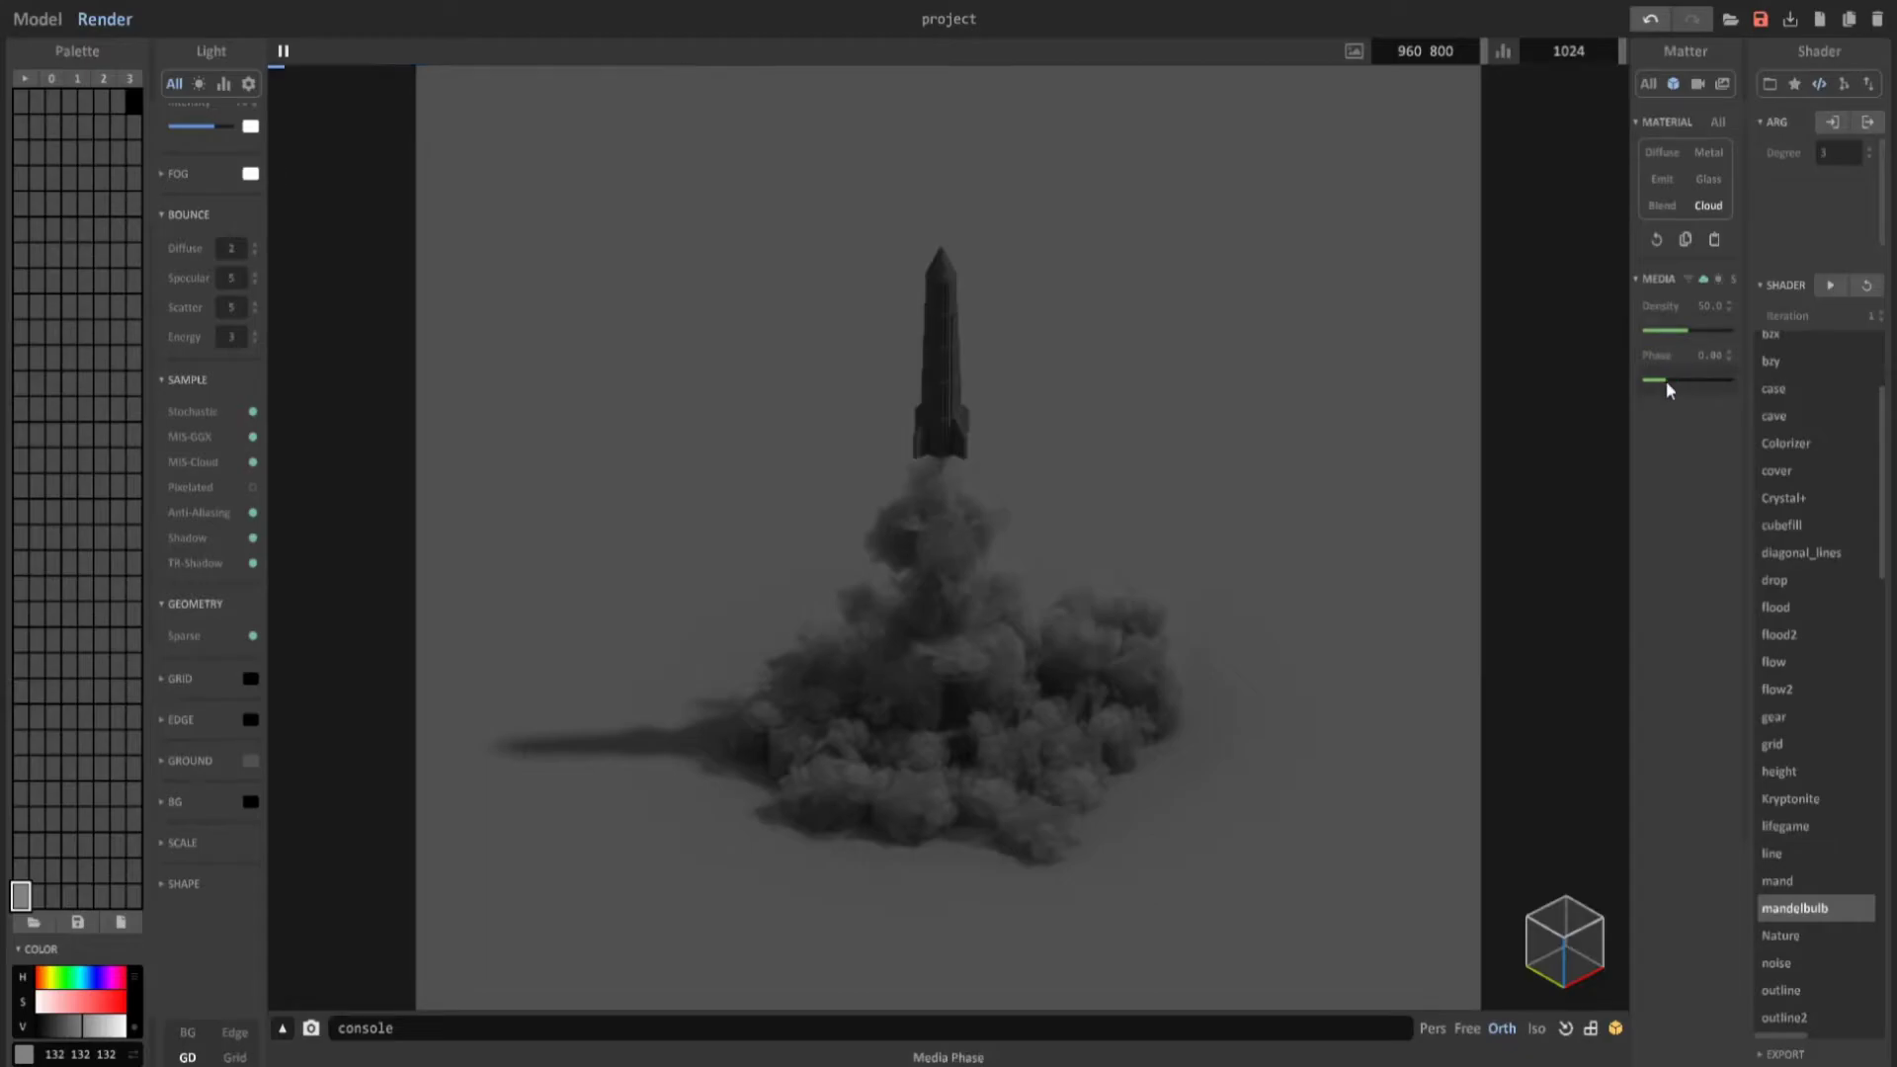
Set the cloud material's density to 38 and phase to 0.27, and lighten its colour to grey 163, 163, 163.
click(1691, 378)
click(1667, 327)
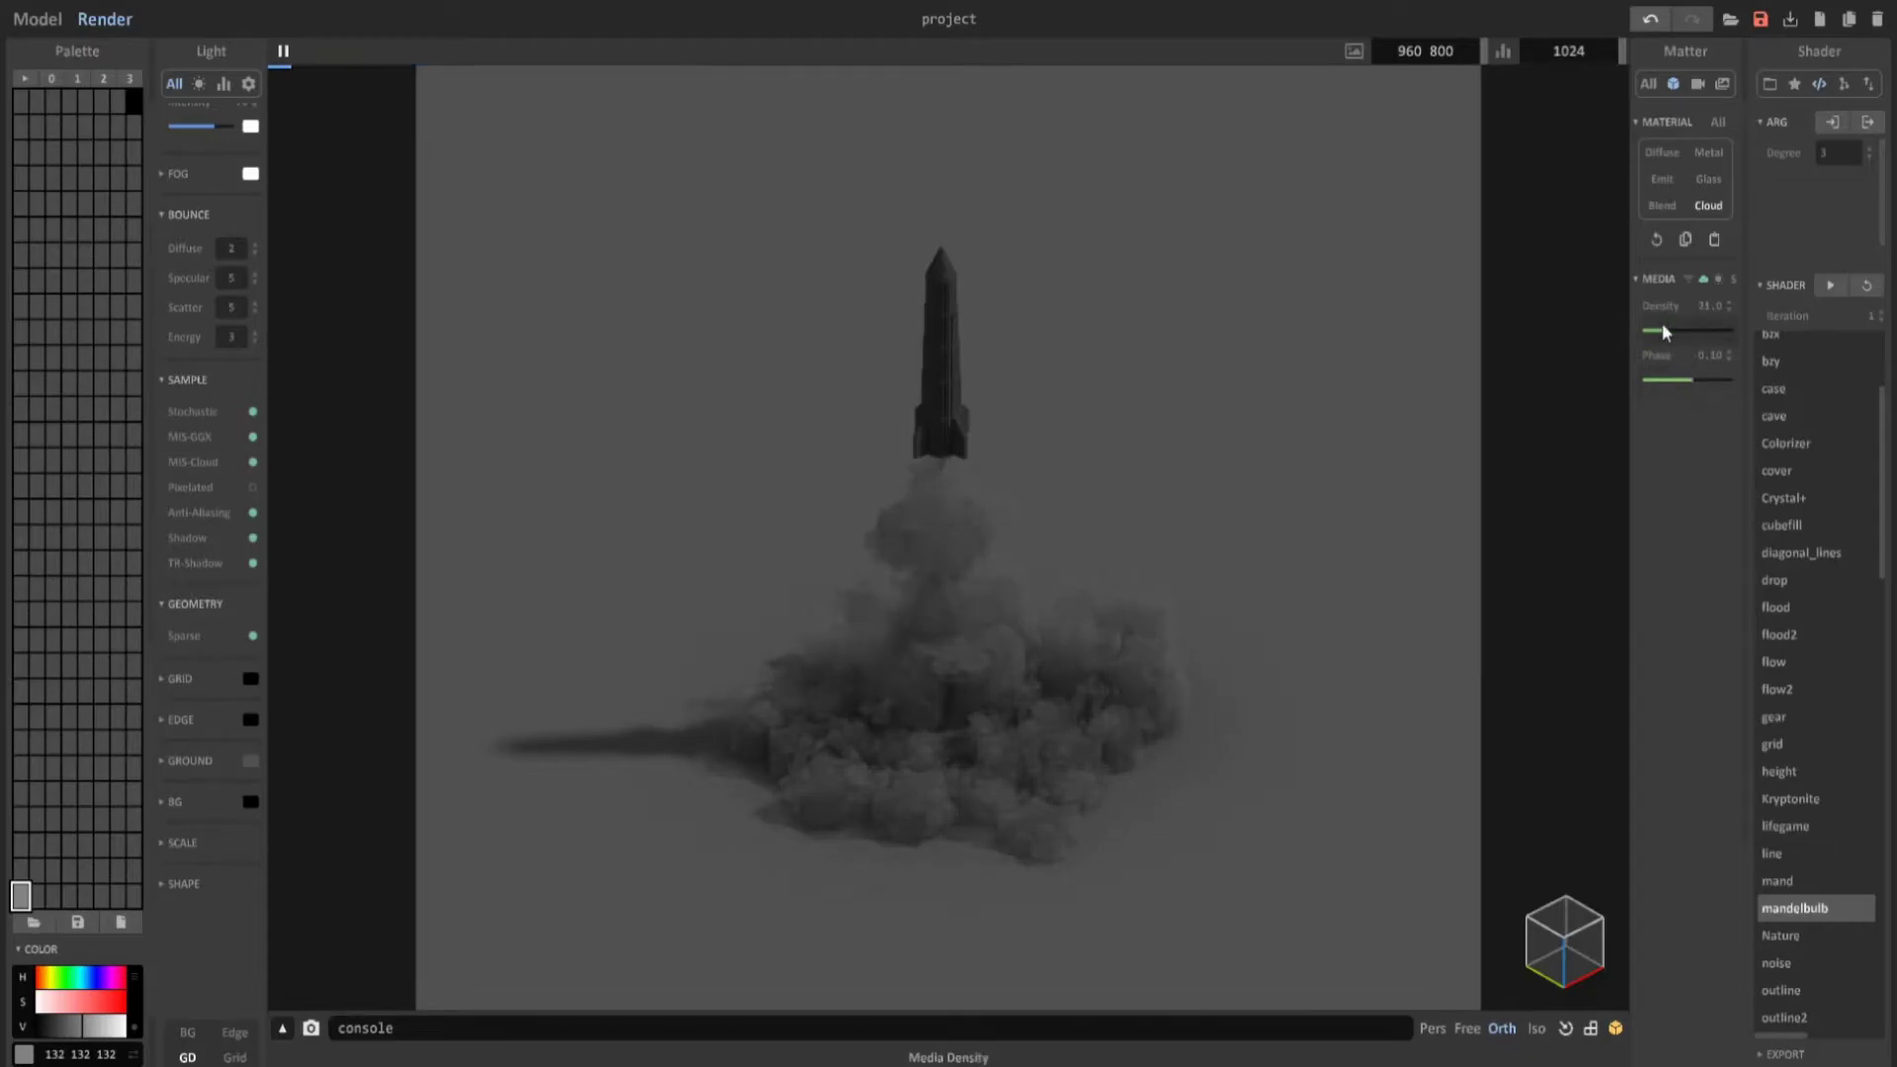
click(1703, 380)
click(93, 1027)
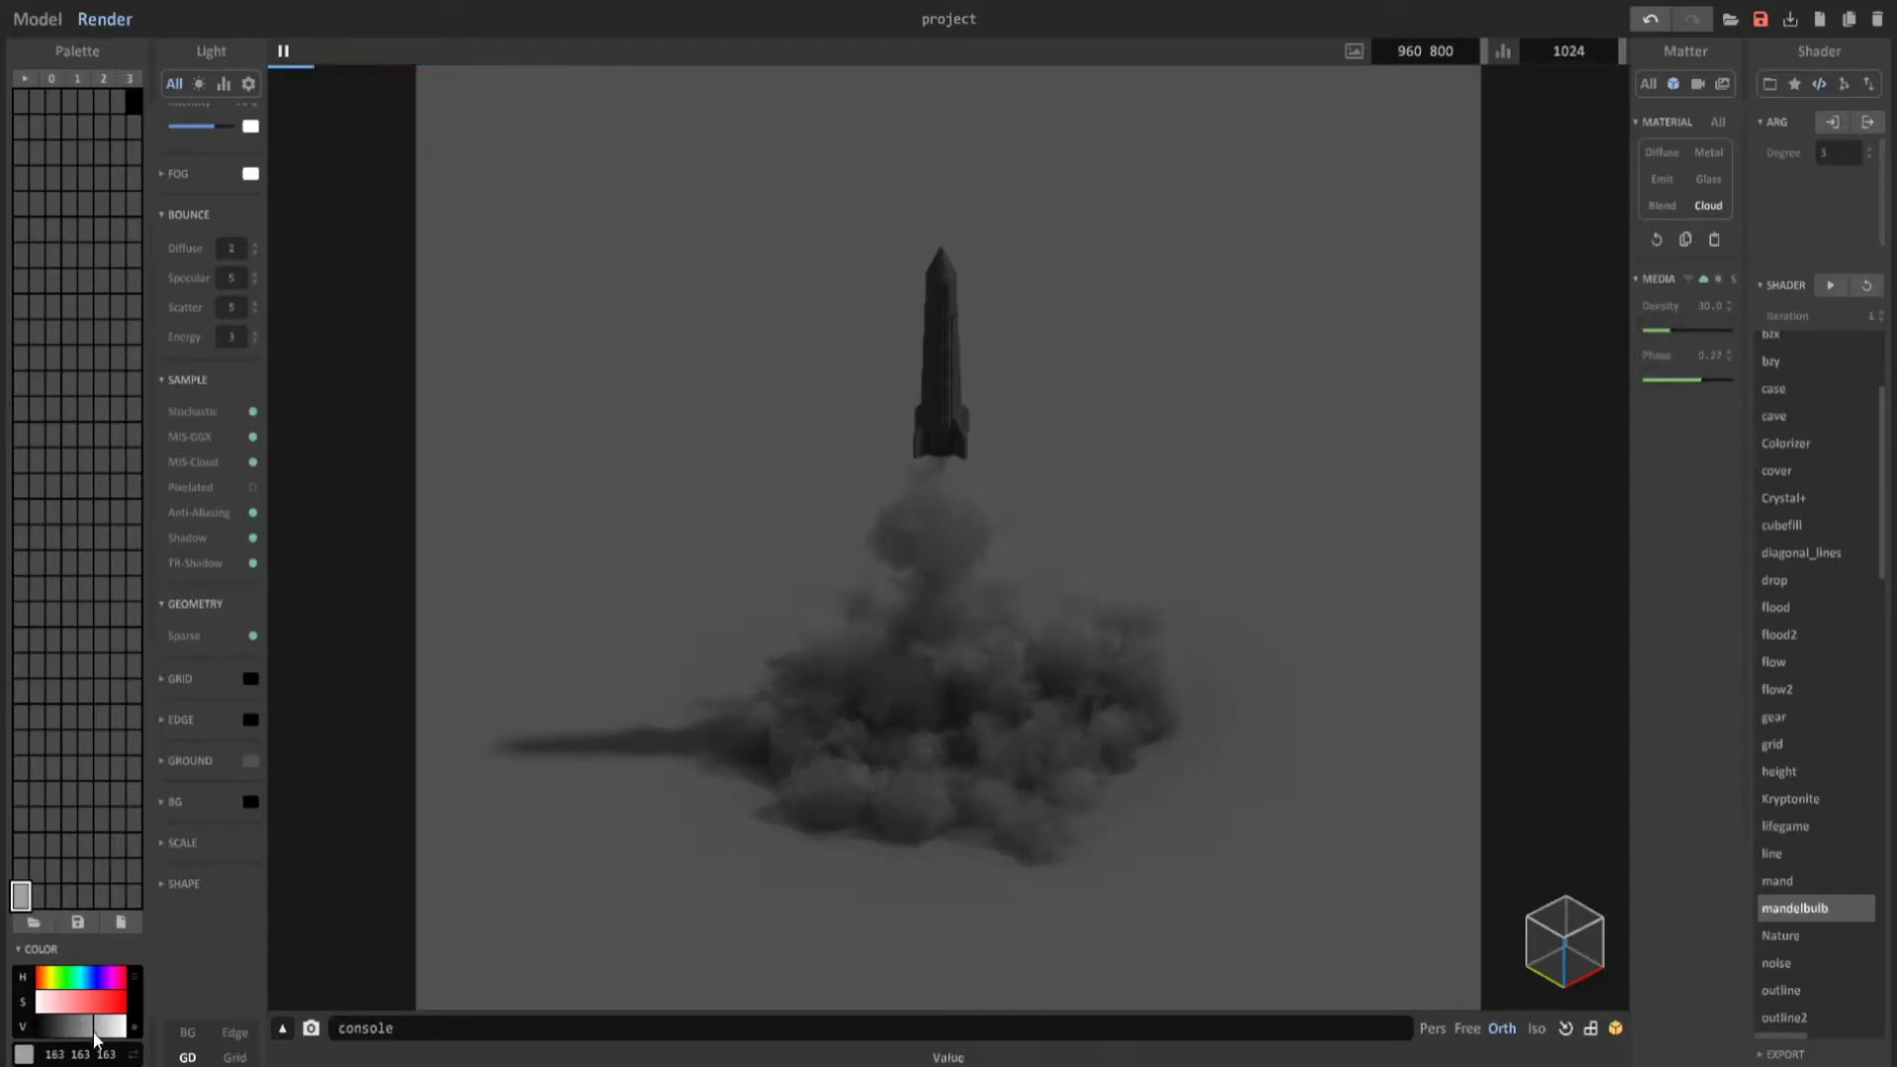
click(1676, 330)
Brighten the rendered image through the camera settings and return to the cloud material's settings.
click(1697, 83)
click(1656, 395)
click(1664, 443)
click(1672, 84)
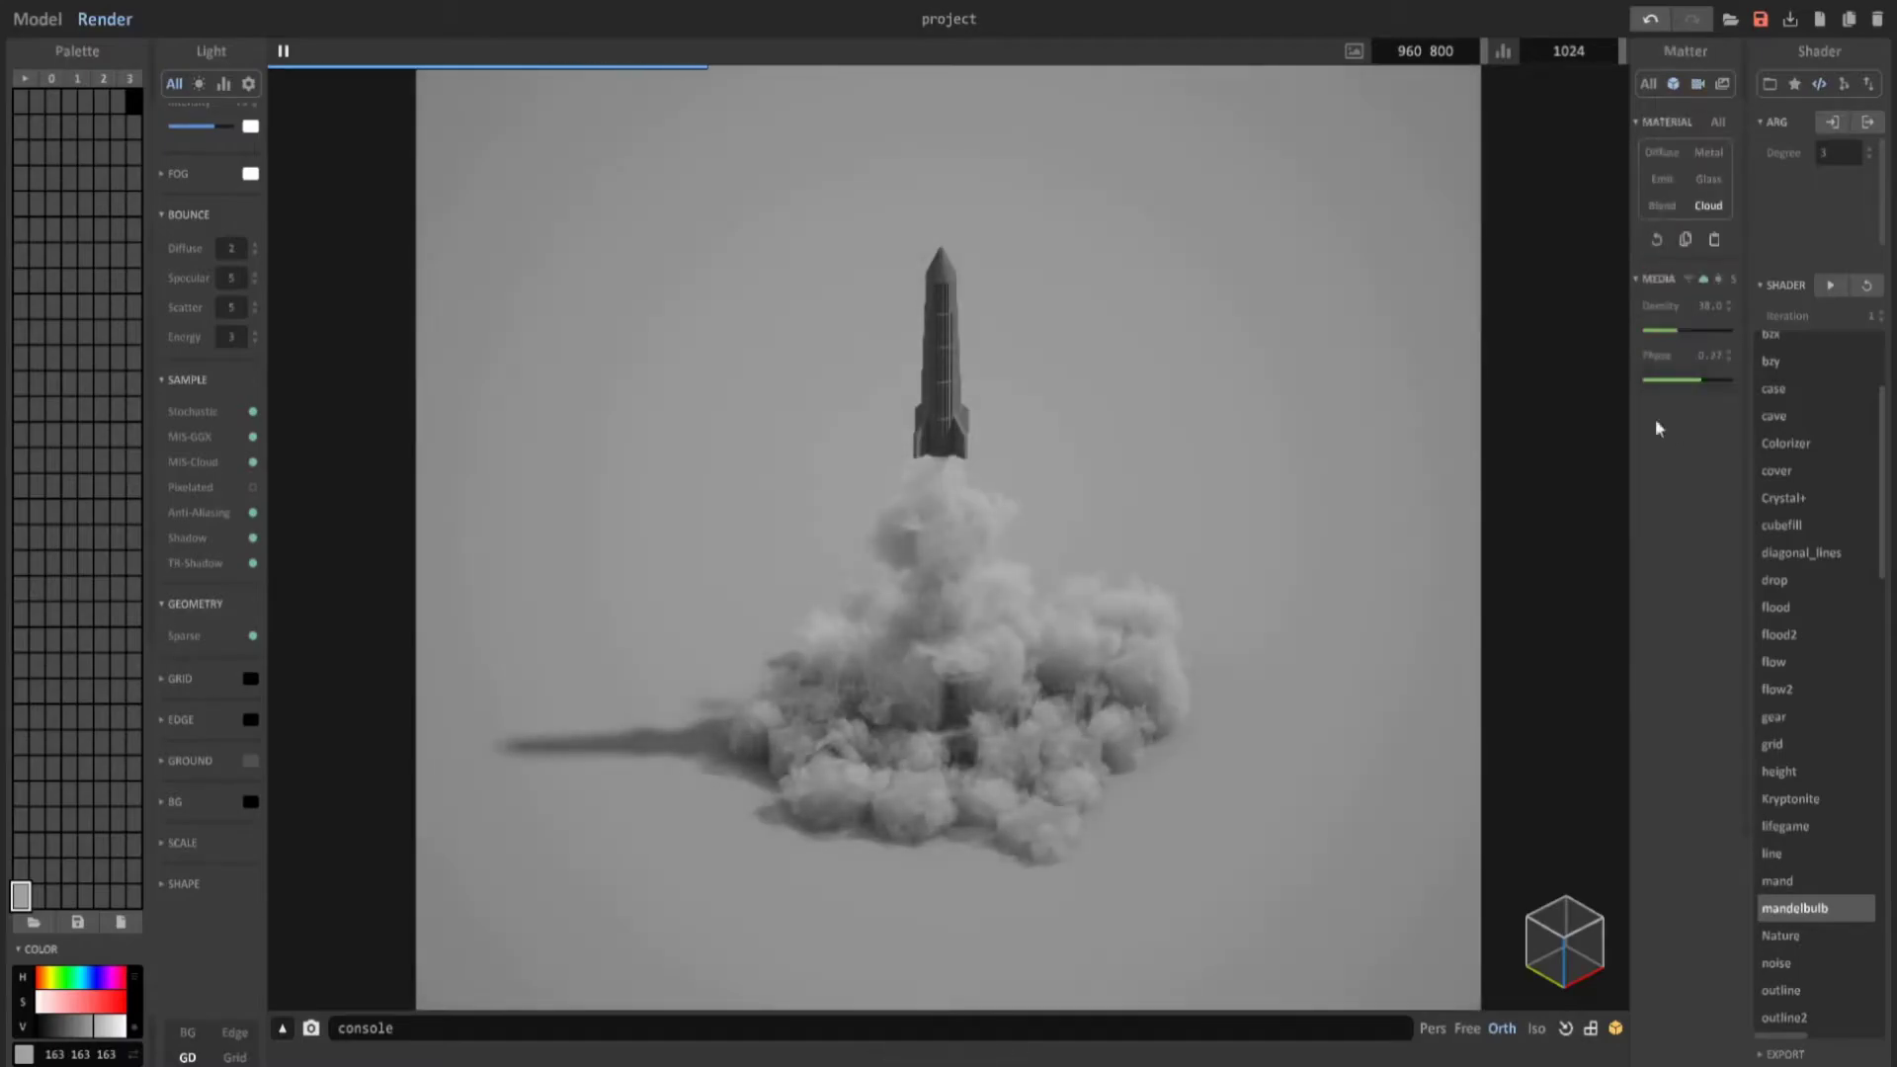
Set the cloud material's phase to 0.35 and lower its density slightly.
drag(1670, 382, 1705, 381)
click(1664, 332)
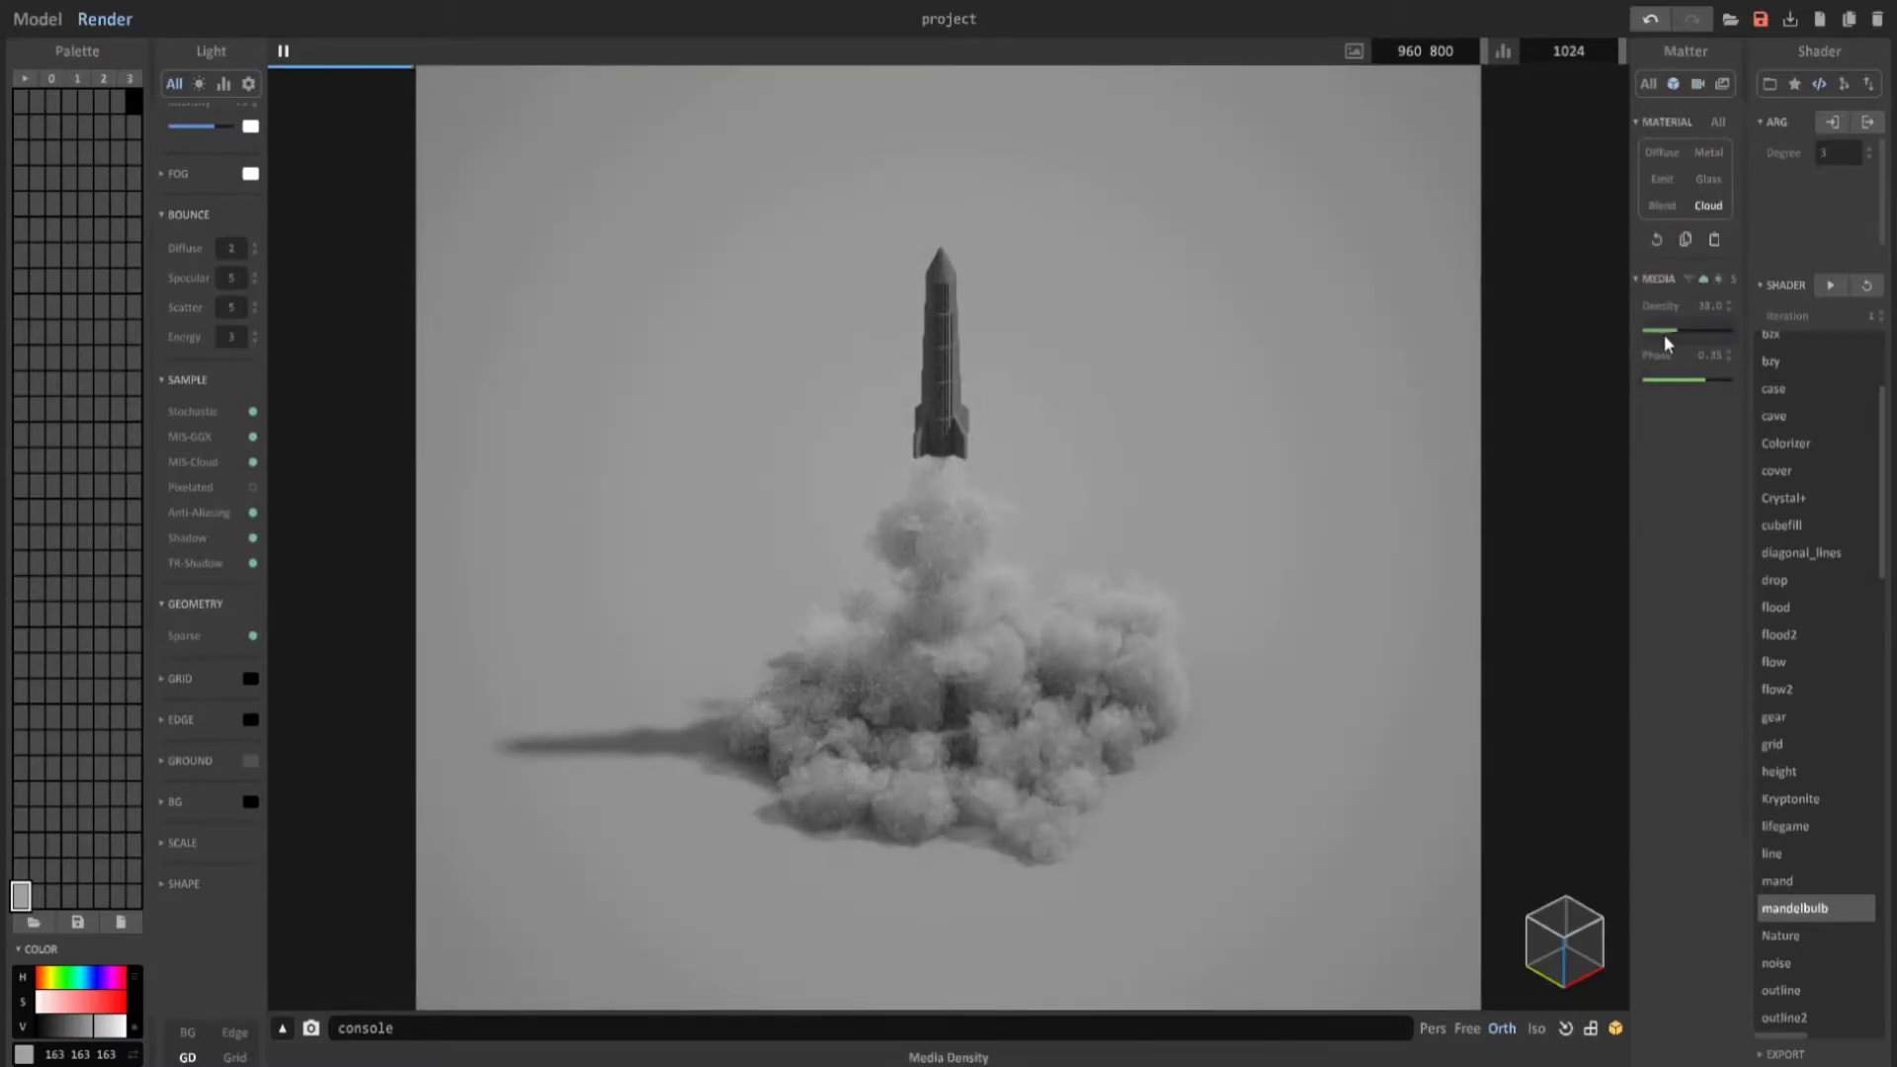
click(1671, 331)
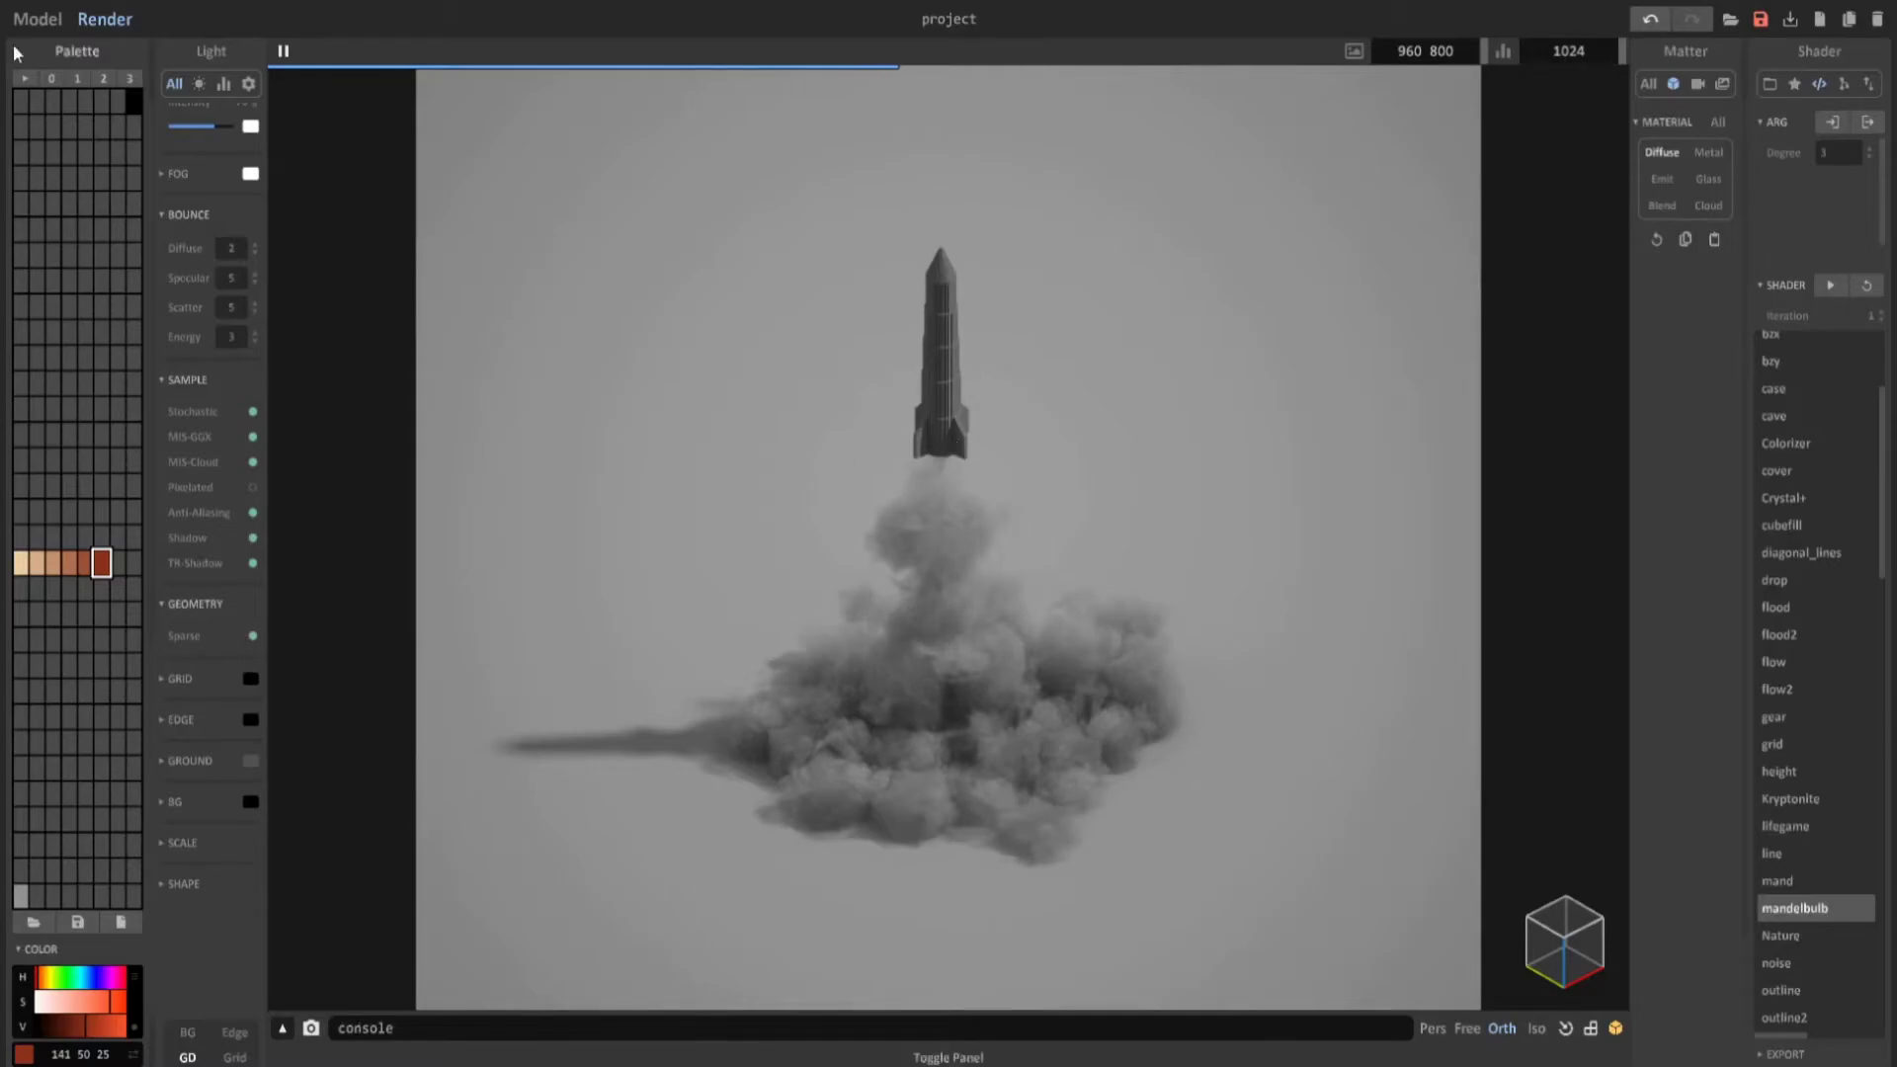
Return to modelling and copy the upper mandelbulb along Y to empty space beside the smoke base.
click(38, 18)
right_drag(783, 423, 1185, 554)
scroll(1186, 554, up, 2)
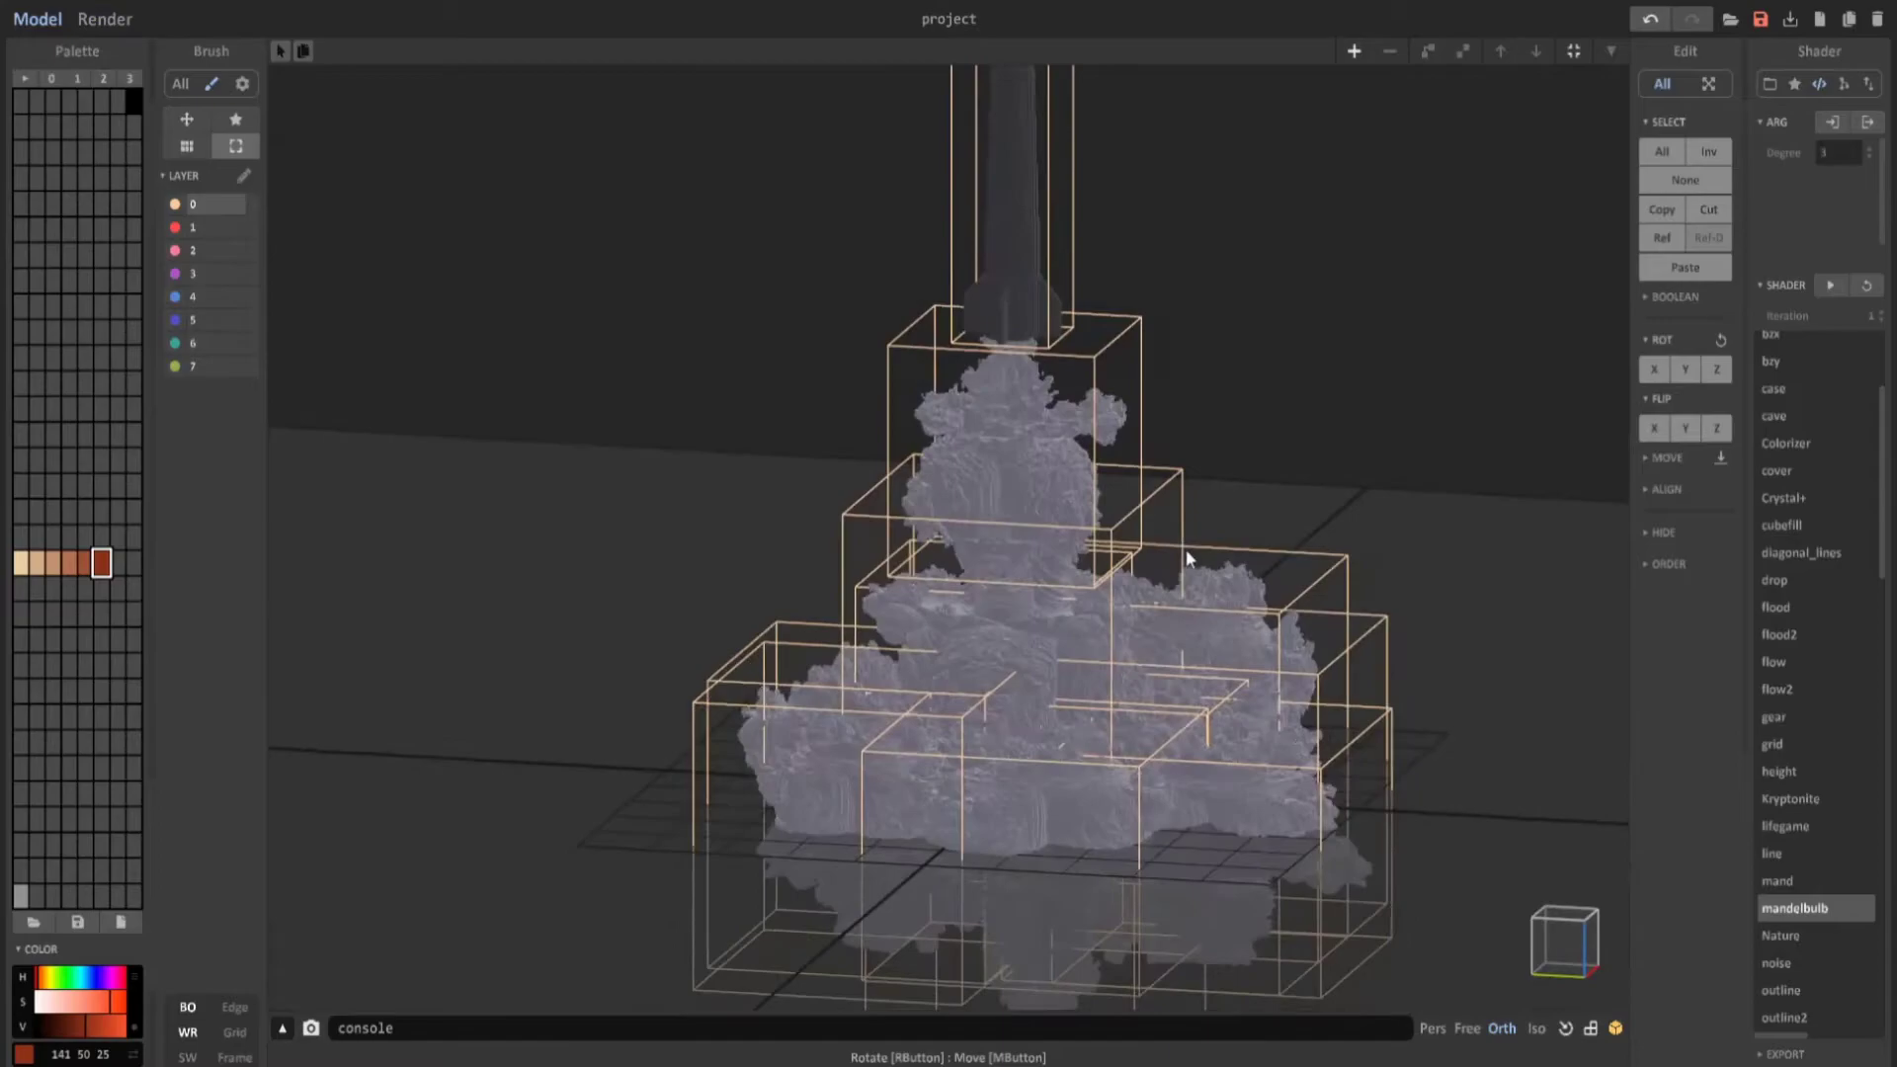
click(1015, 458)
right_drag(1040, 458, 892, 394)
right_drag(887, 549, 769, 607)
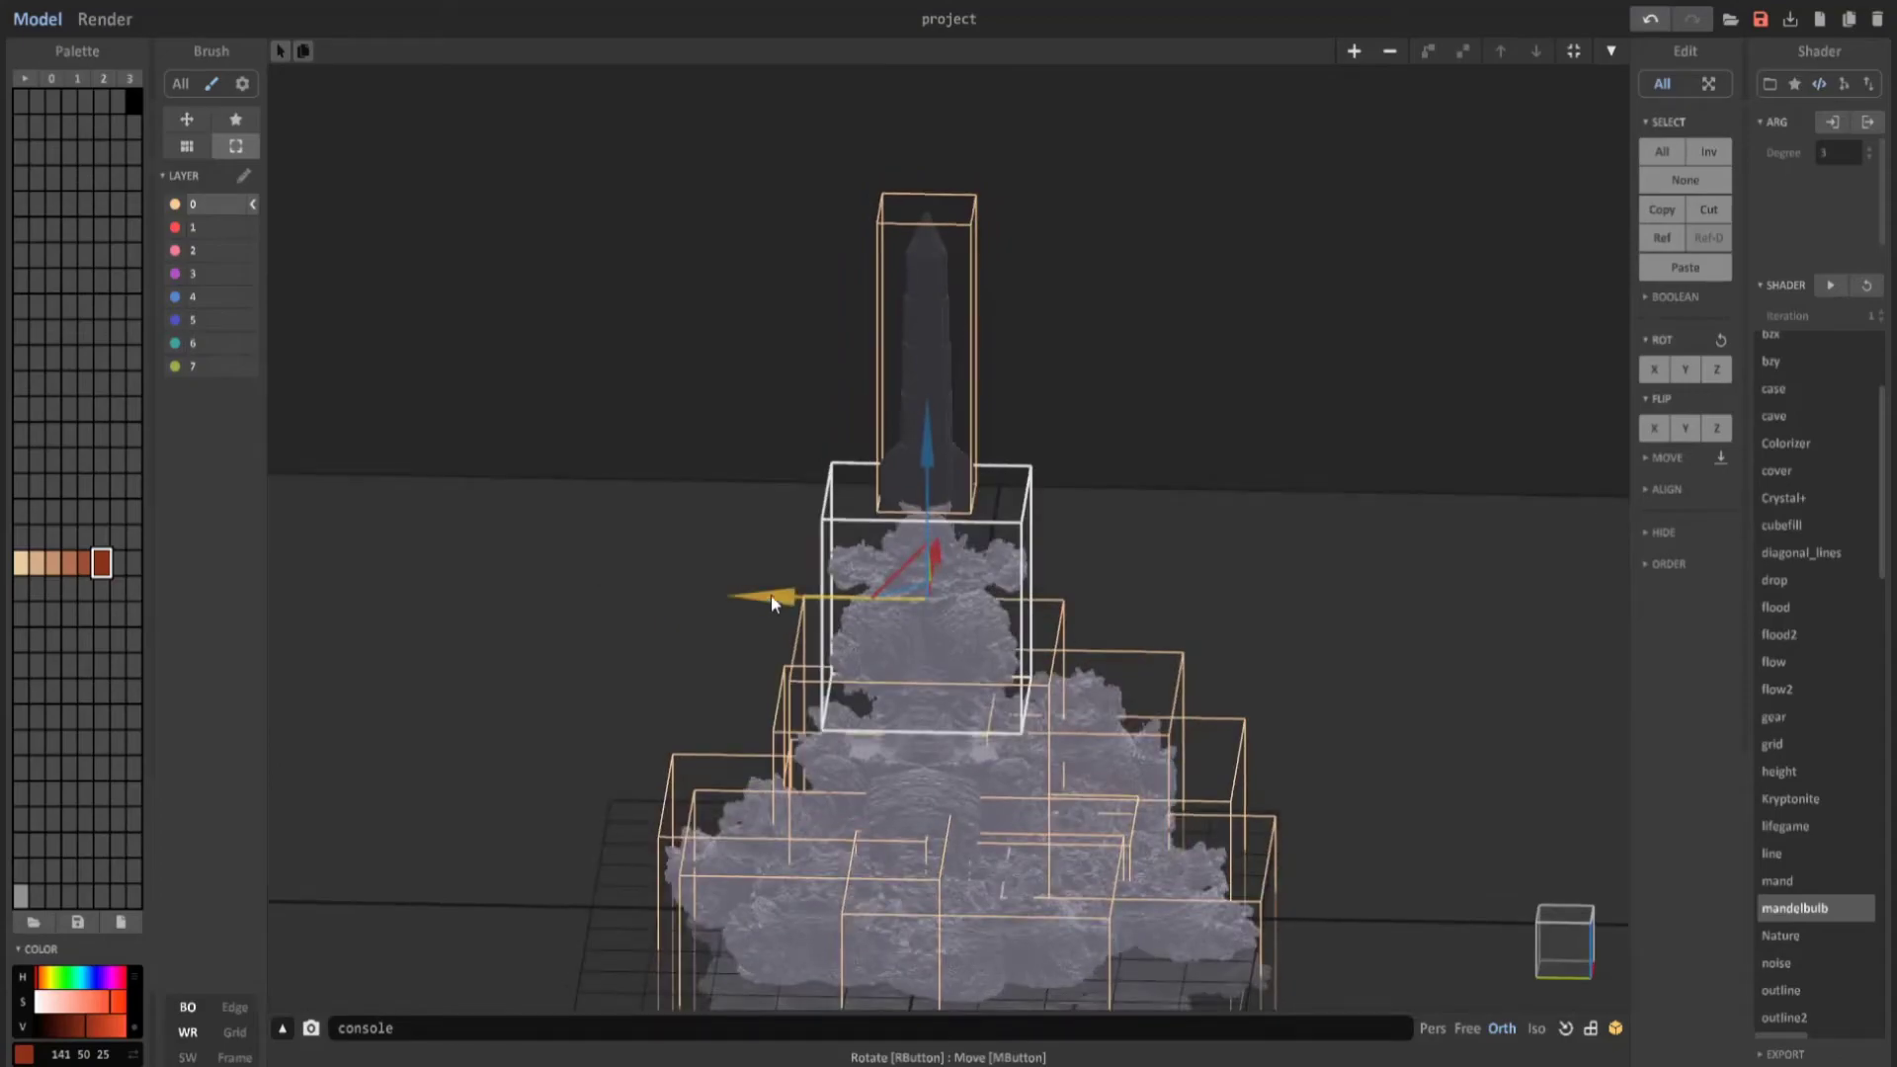
ctrl+drag(771, 597, 1292, 681)
Open the mandelbulb copy for voxel editing, clear its voxels and regenerate it with the mandelbulb shader in red 141, 50, 25.
right_drag(1292, 681, 1289, 537)
double_click(1289, 536)
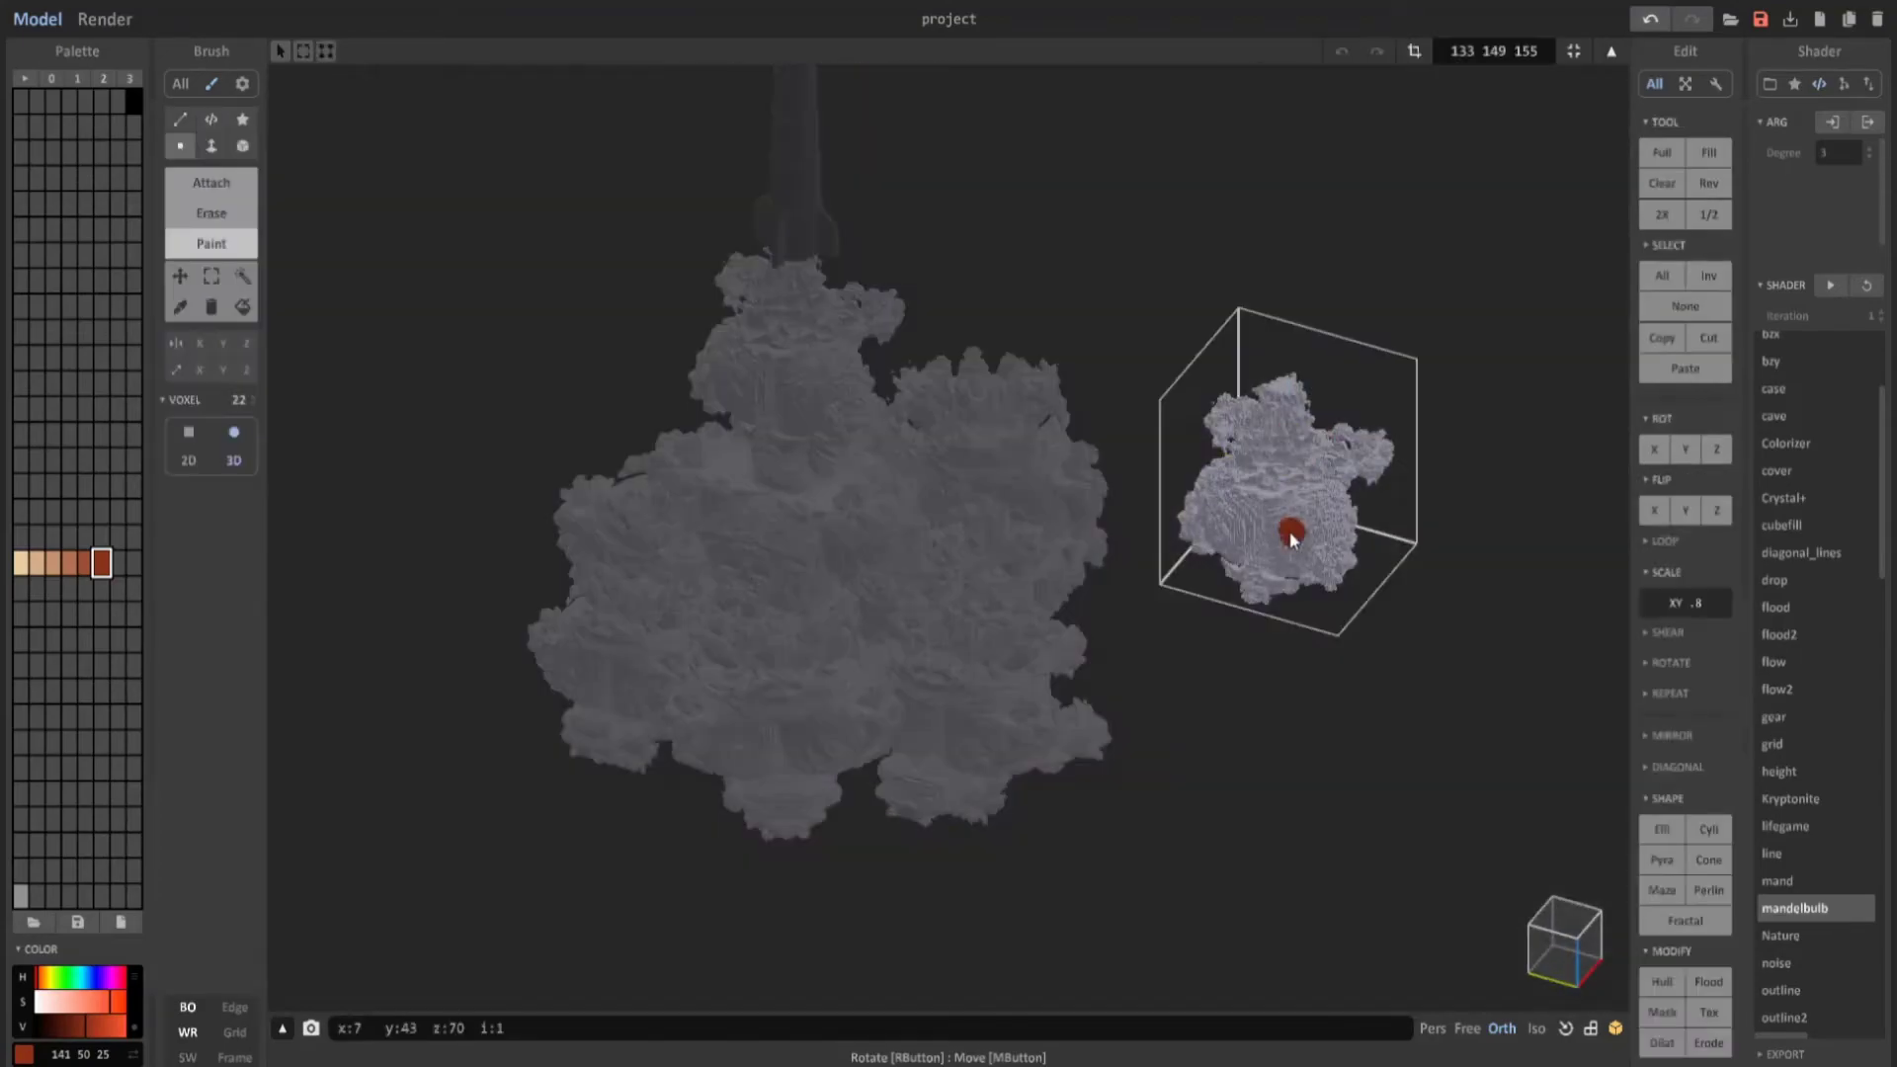
middle_drag(1289, 537, 1099, 573)
scroll(1105, 613, up, 3)
middle_drag(1205, 548, 953, 583)
scroll(1093, 561, up, 4)
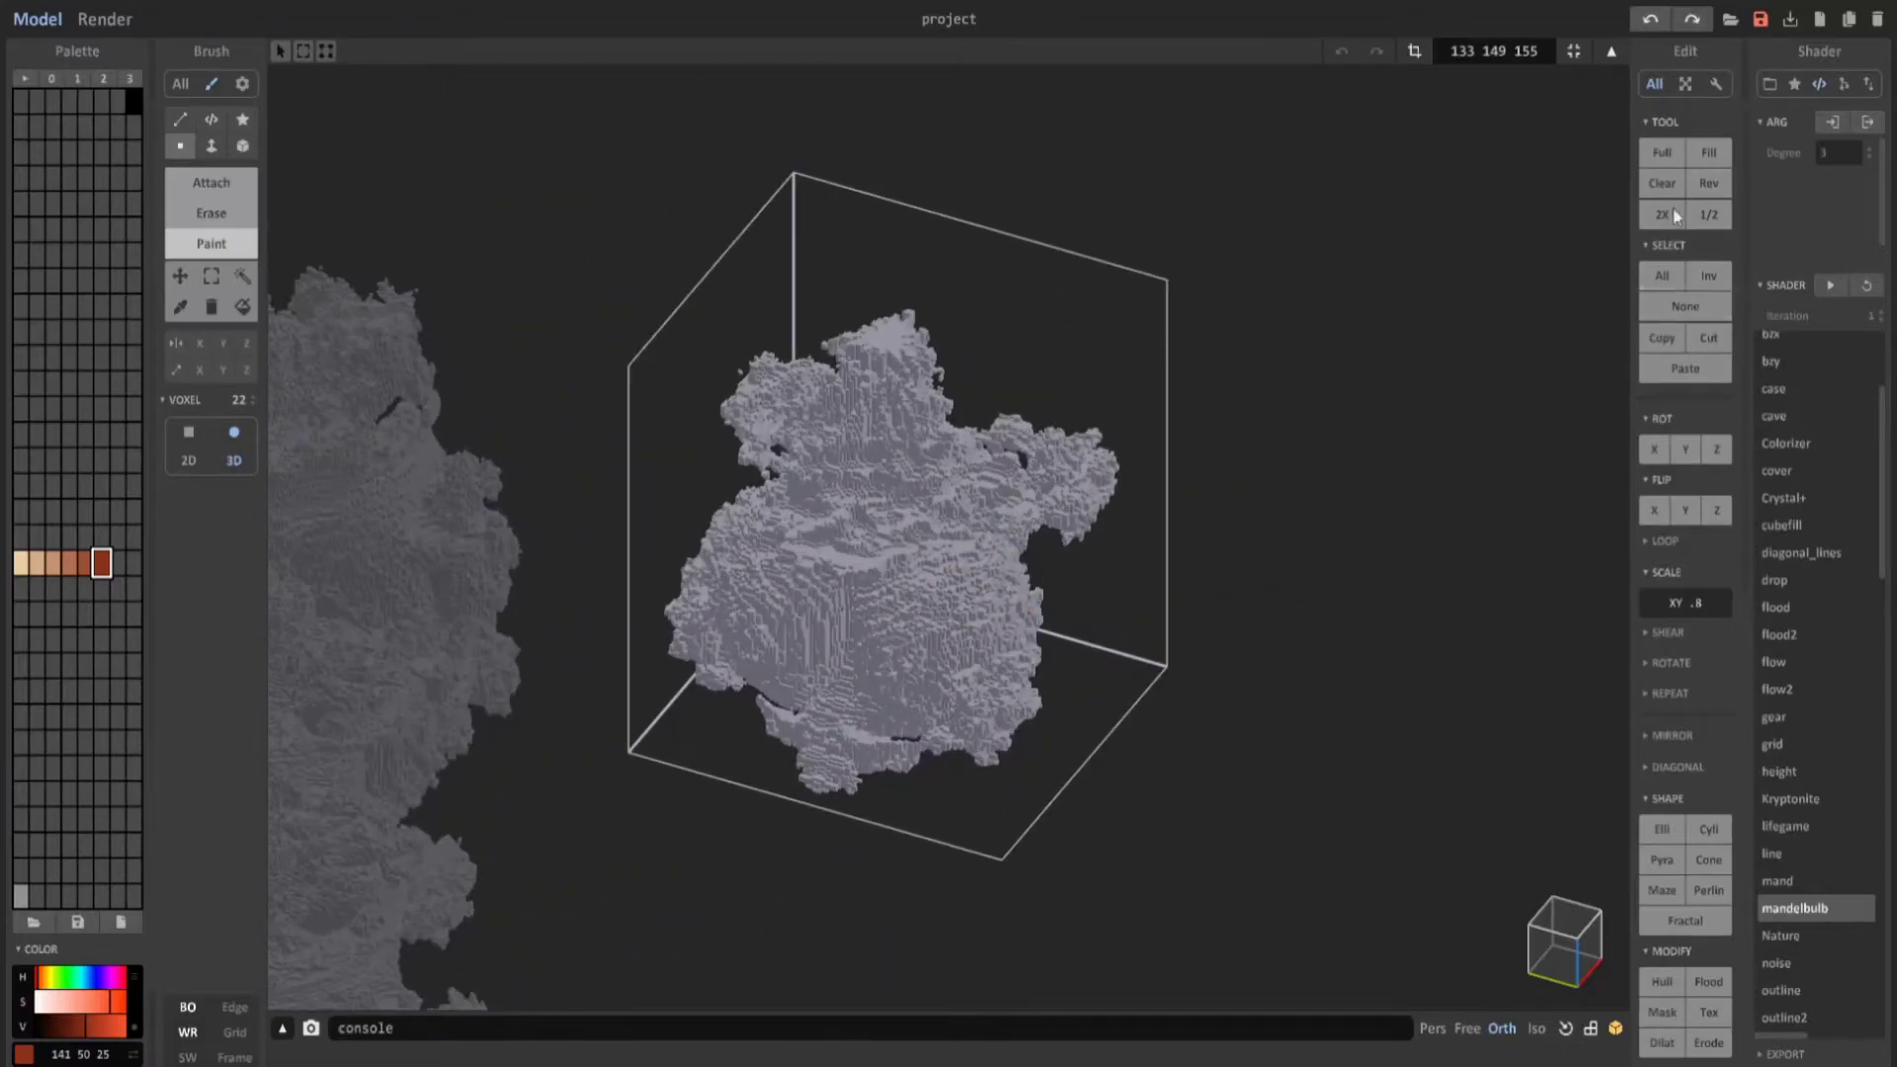
key(Delete)
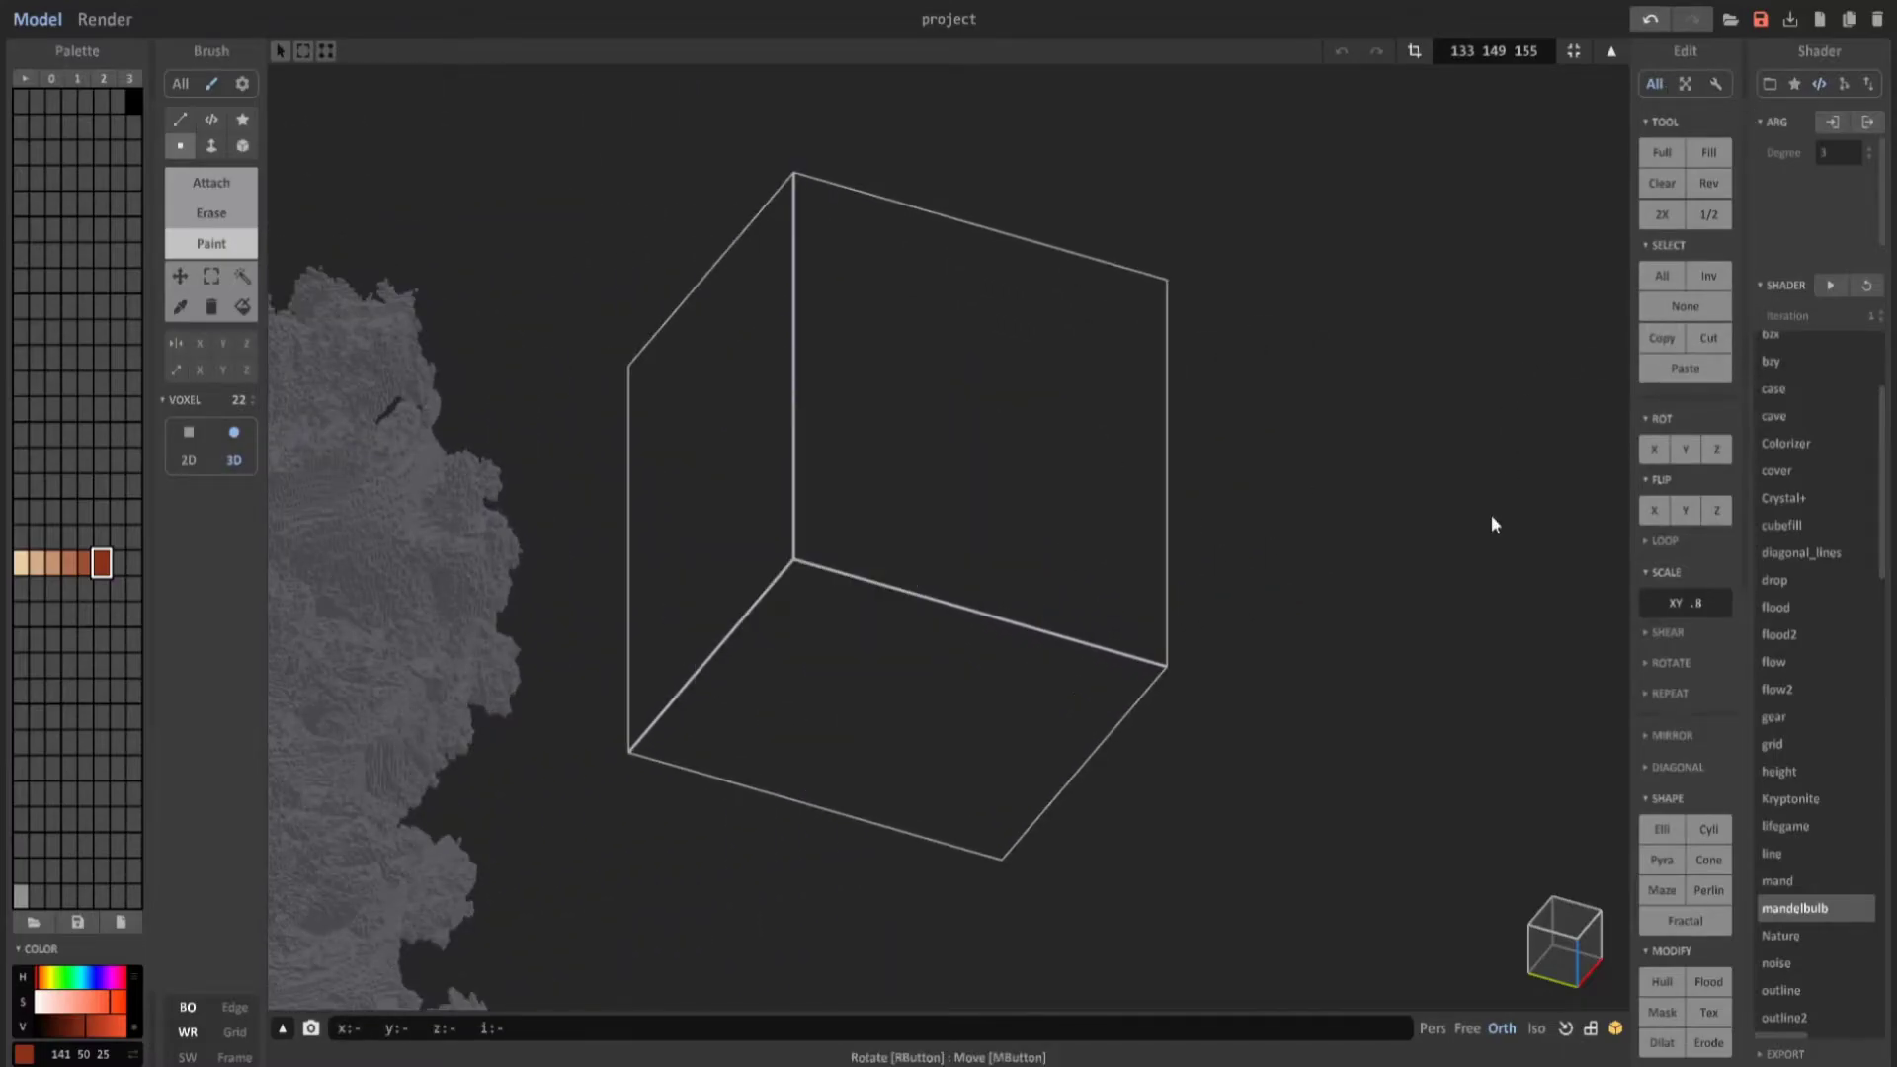
click(1796, 909)
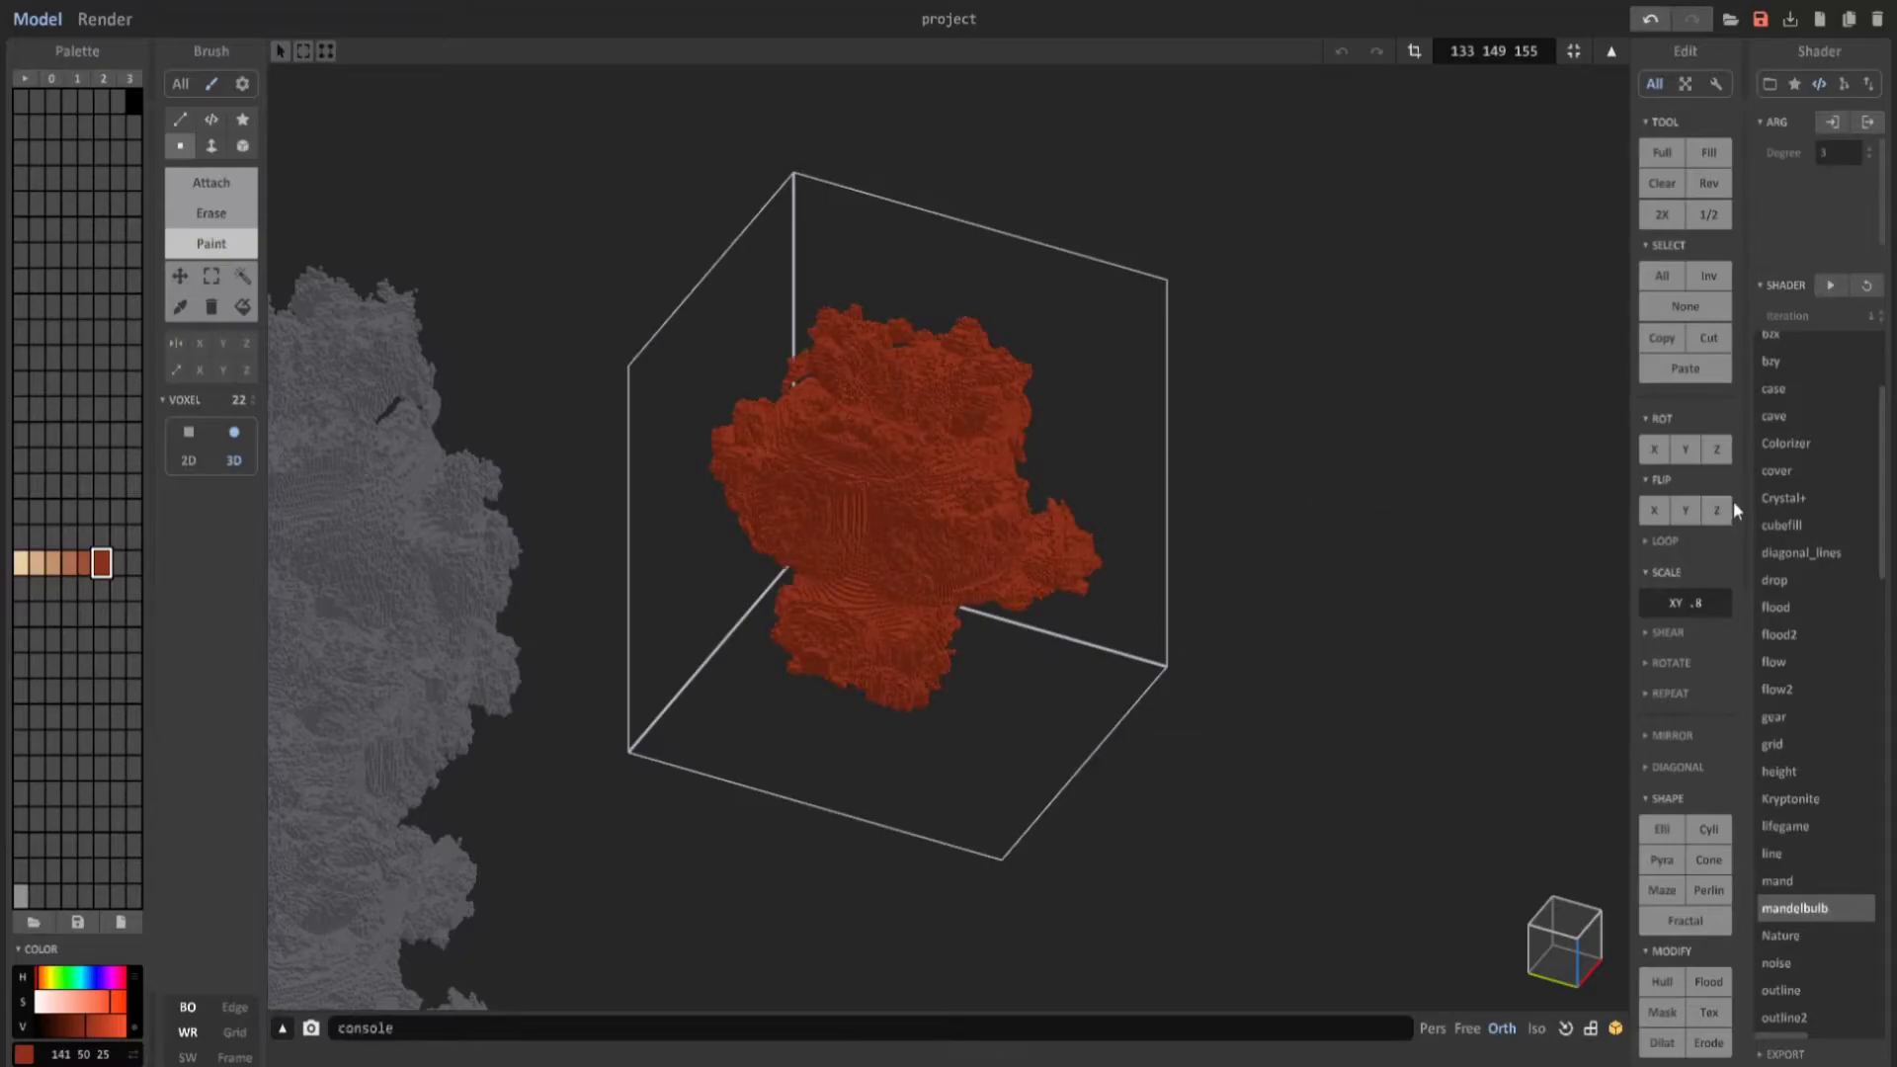
right_drag(1334, 632, 1158, 639)
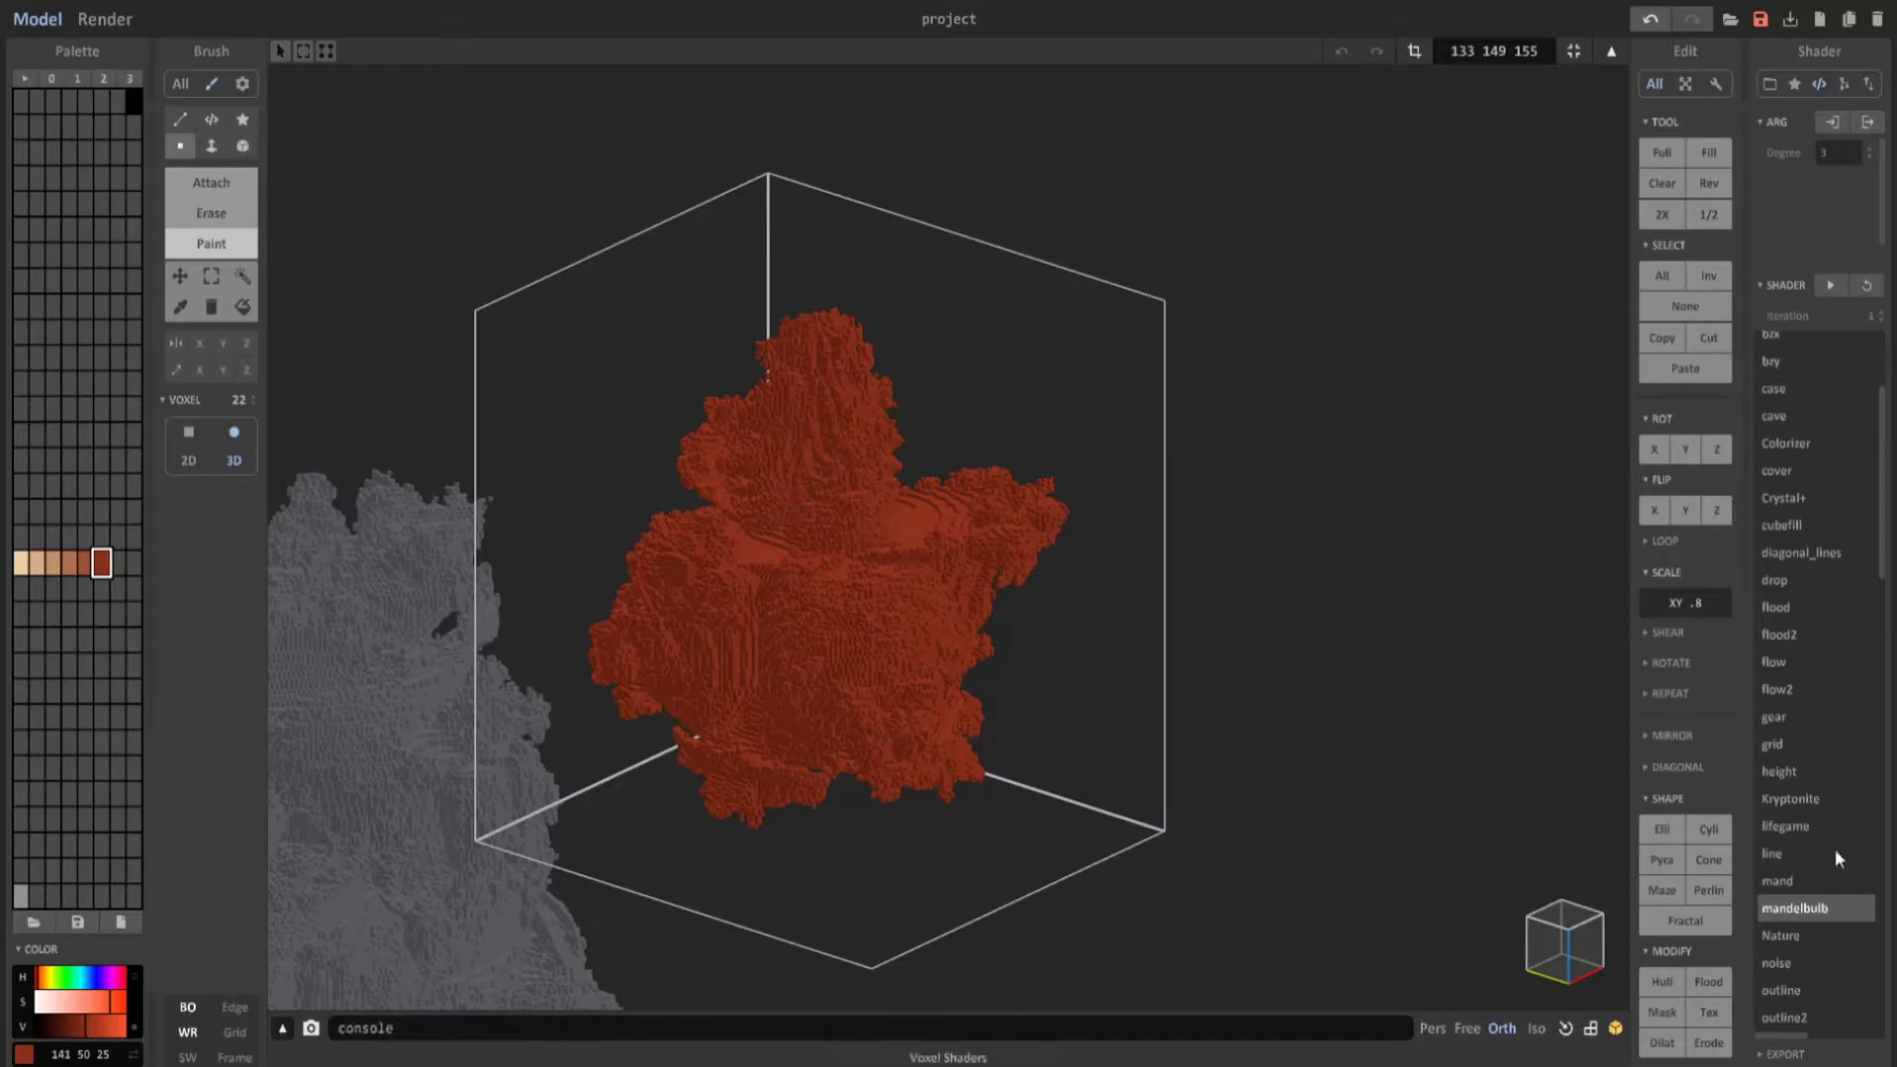
Choose the rand shader and run it from the console on the red mandelbulb to roughen its voxels.
scroll(1834, 860, down, 7)
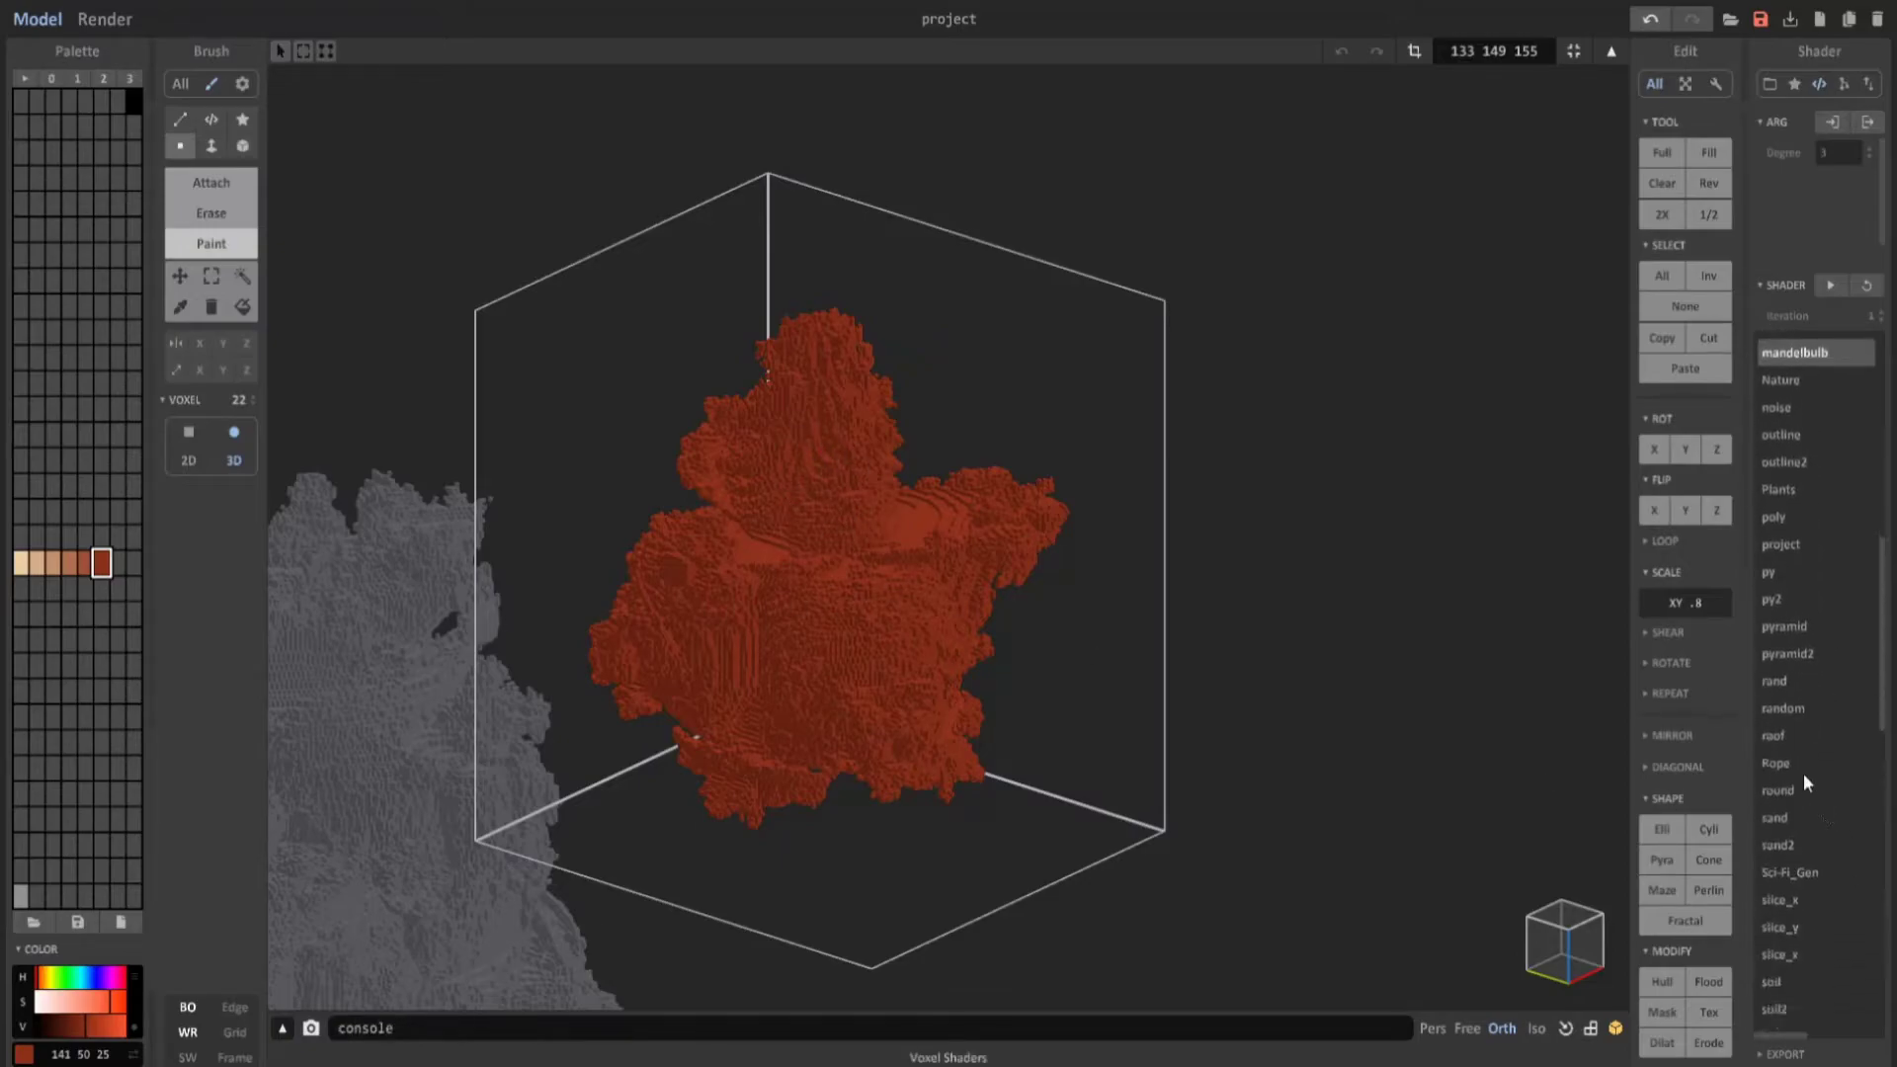
click(1786, 684)
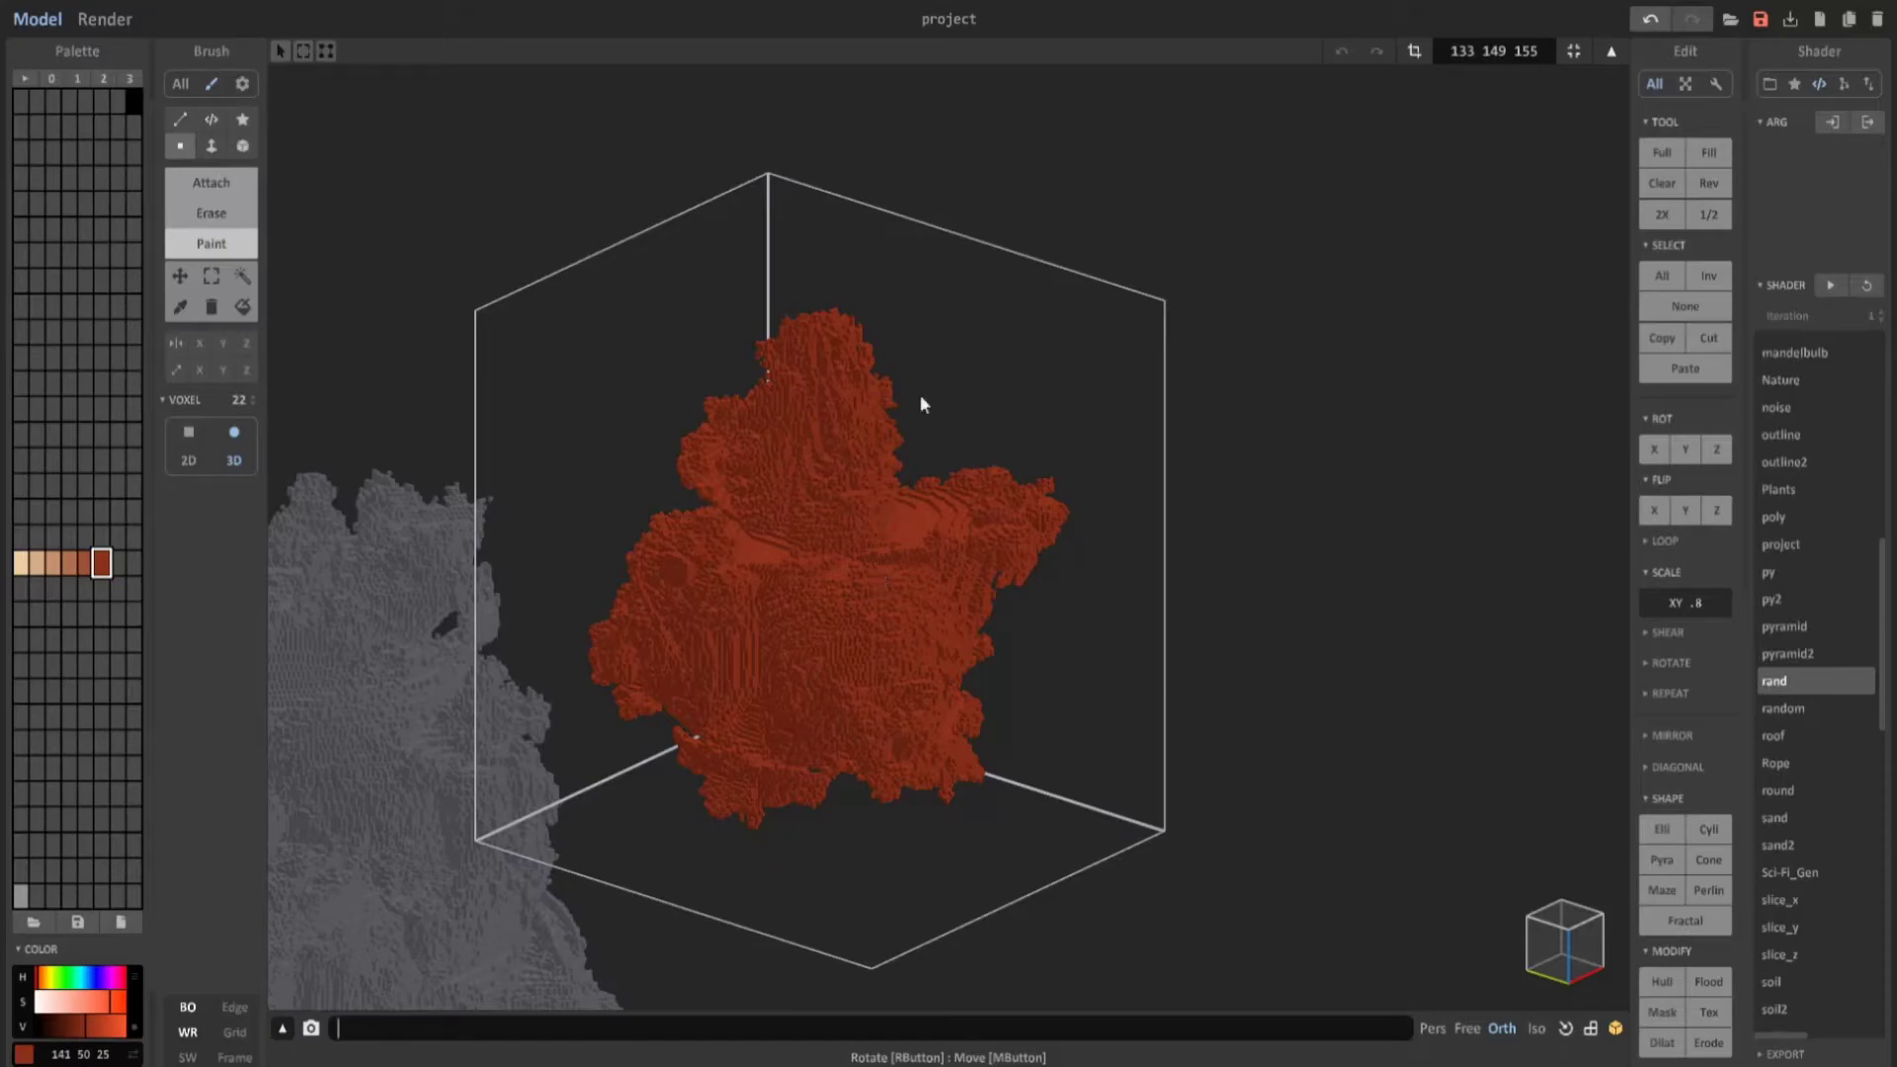
click(772, 1026)
text(XS)
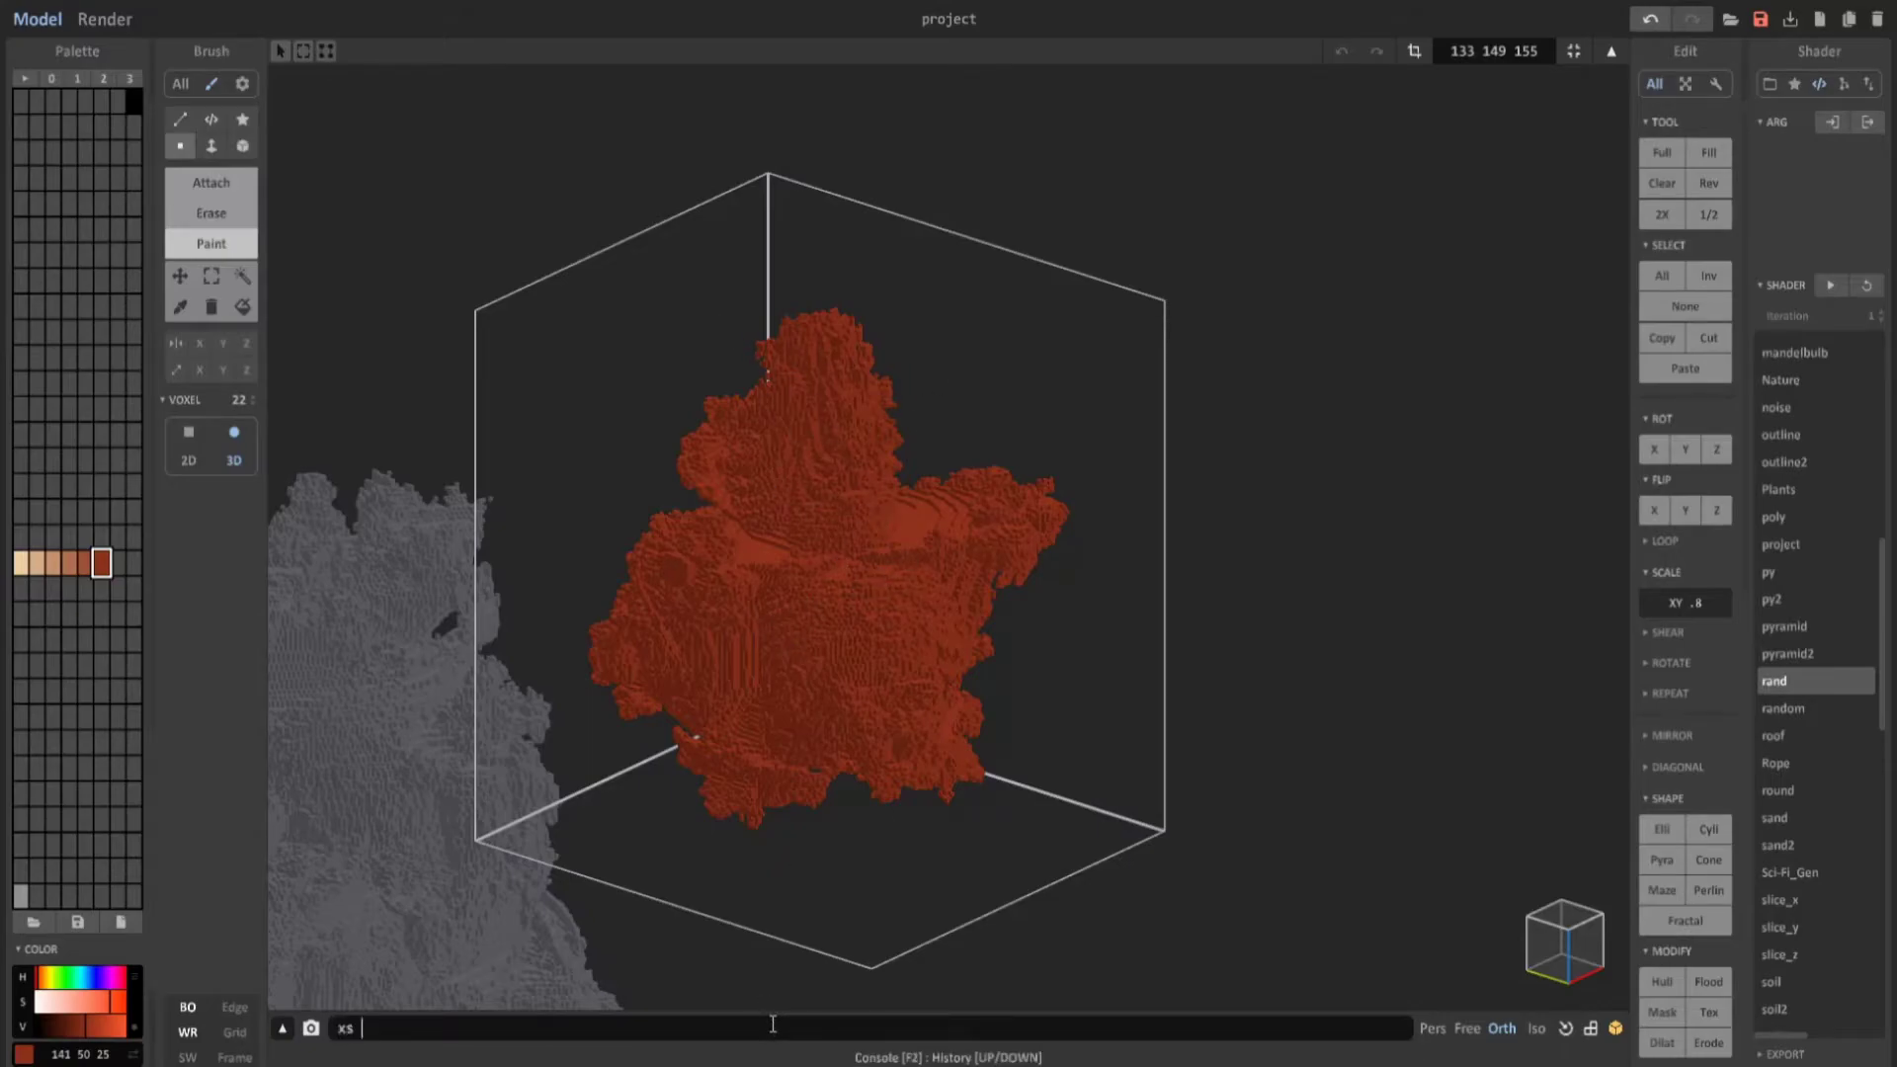
key(Return)
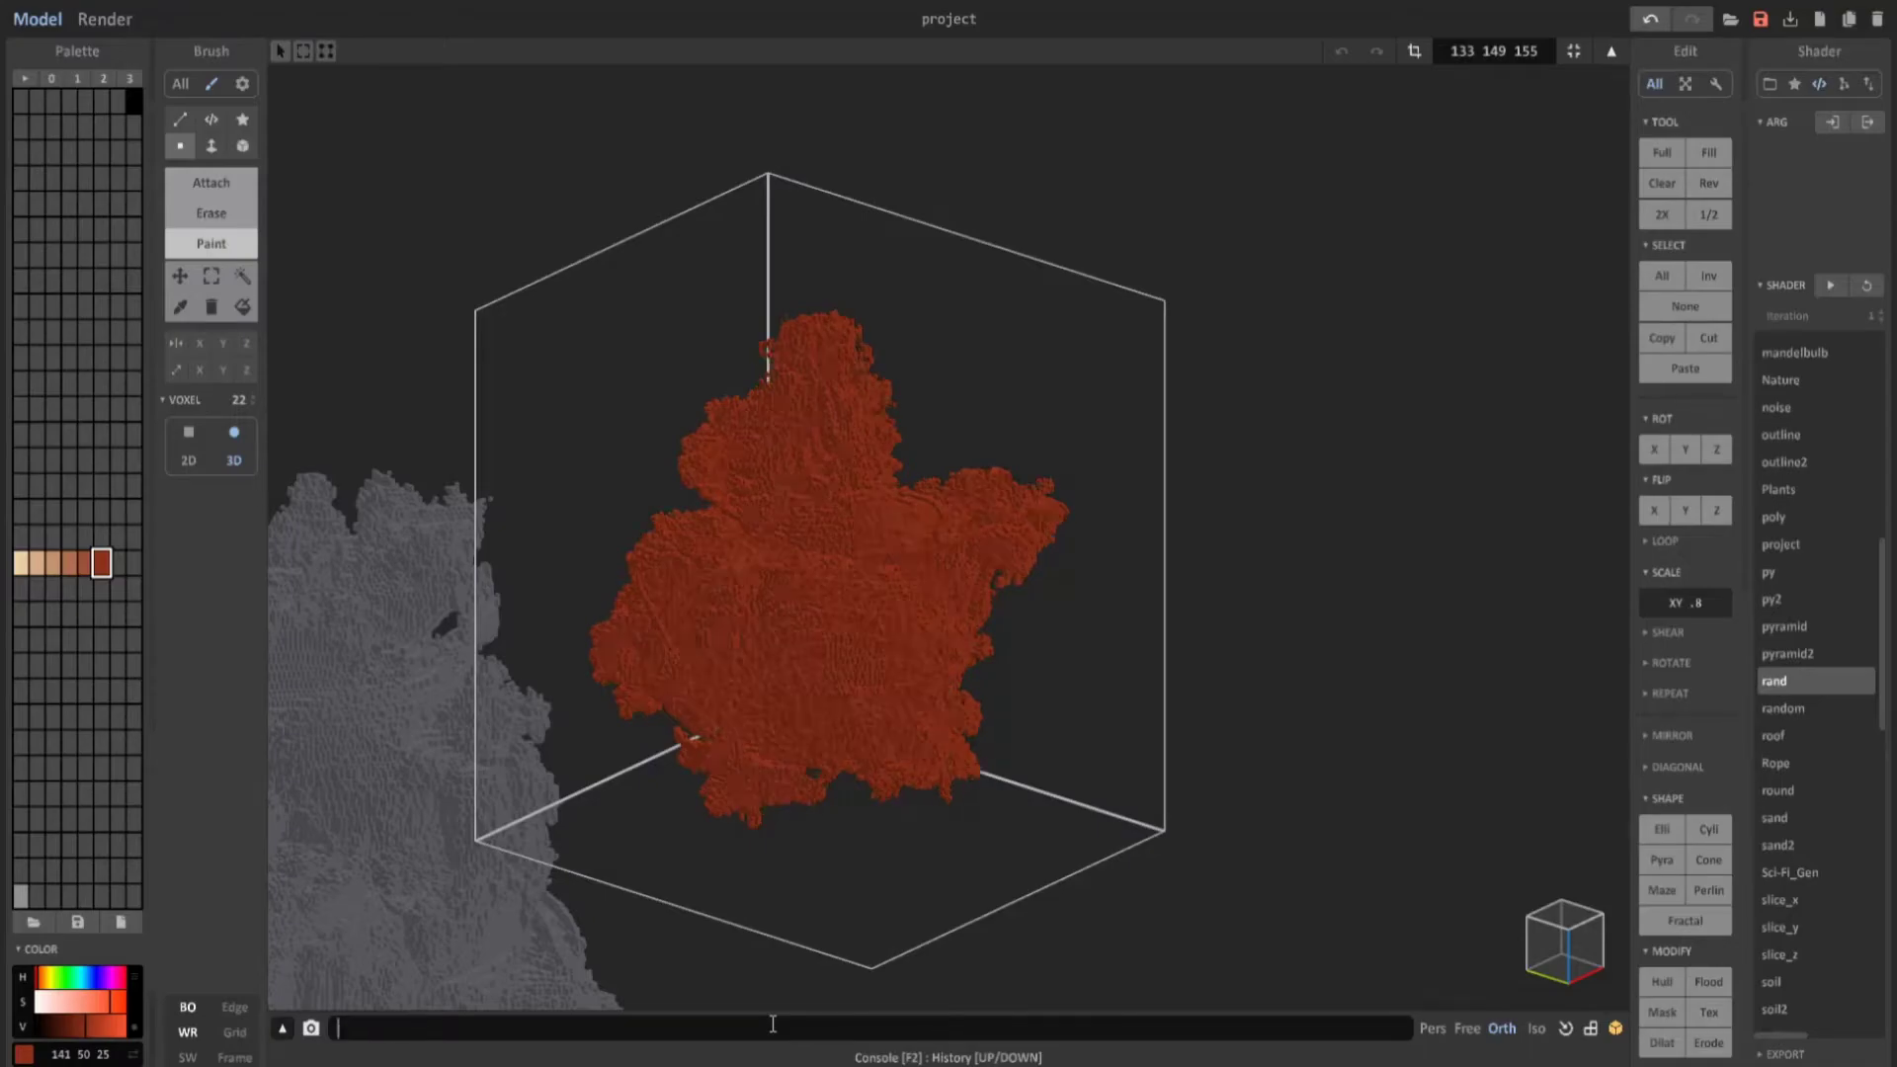
Repeat the rand command on the red mandelbulb with varied values, including .4 and .3, to thin it into scattered voxels.
key(Up)
key(Return)
key(Up)
key(BackSpace)
text(4)
key(Return)
key(Up)
key(BackSpace)
text(3)
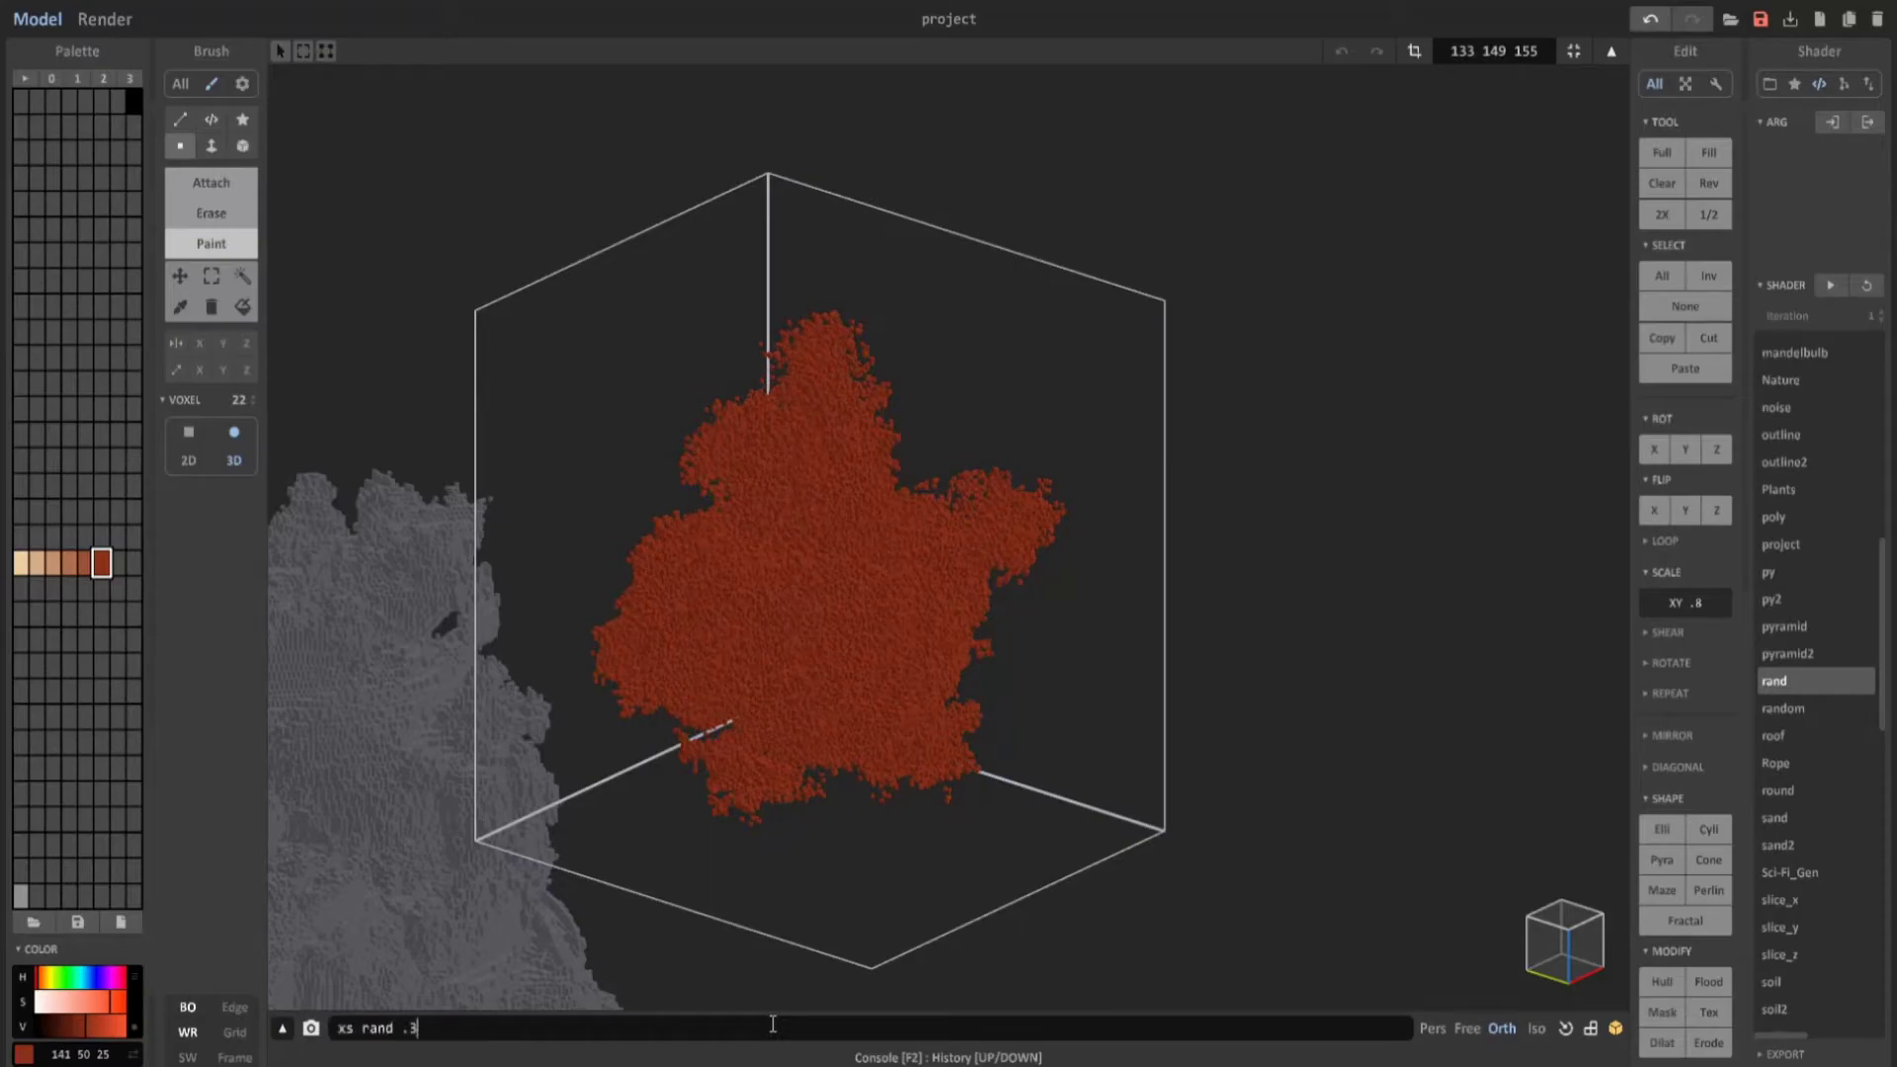
key(Return)
key(Up)
text(8)
key(Return)
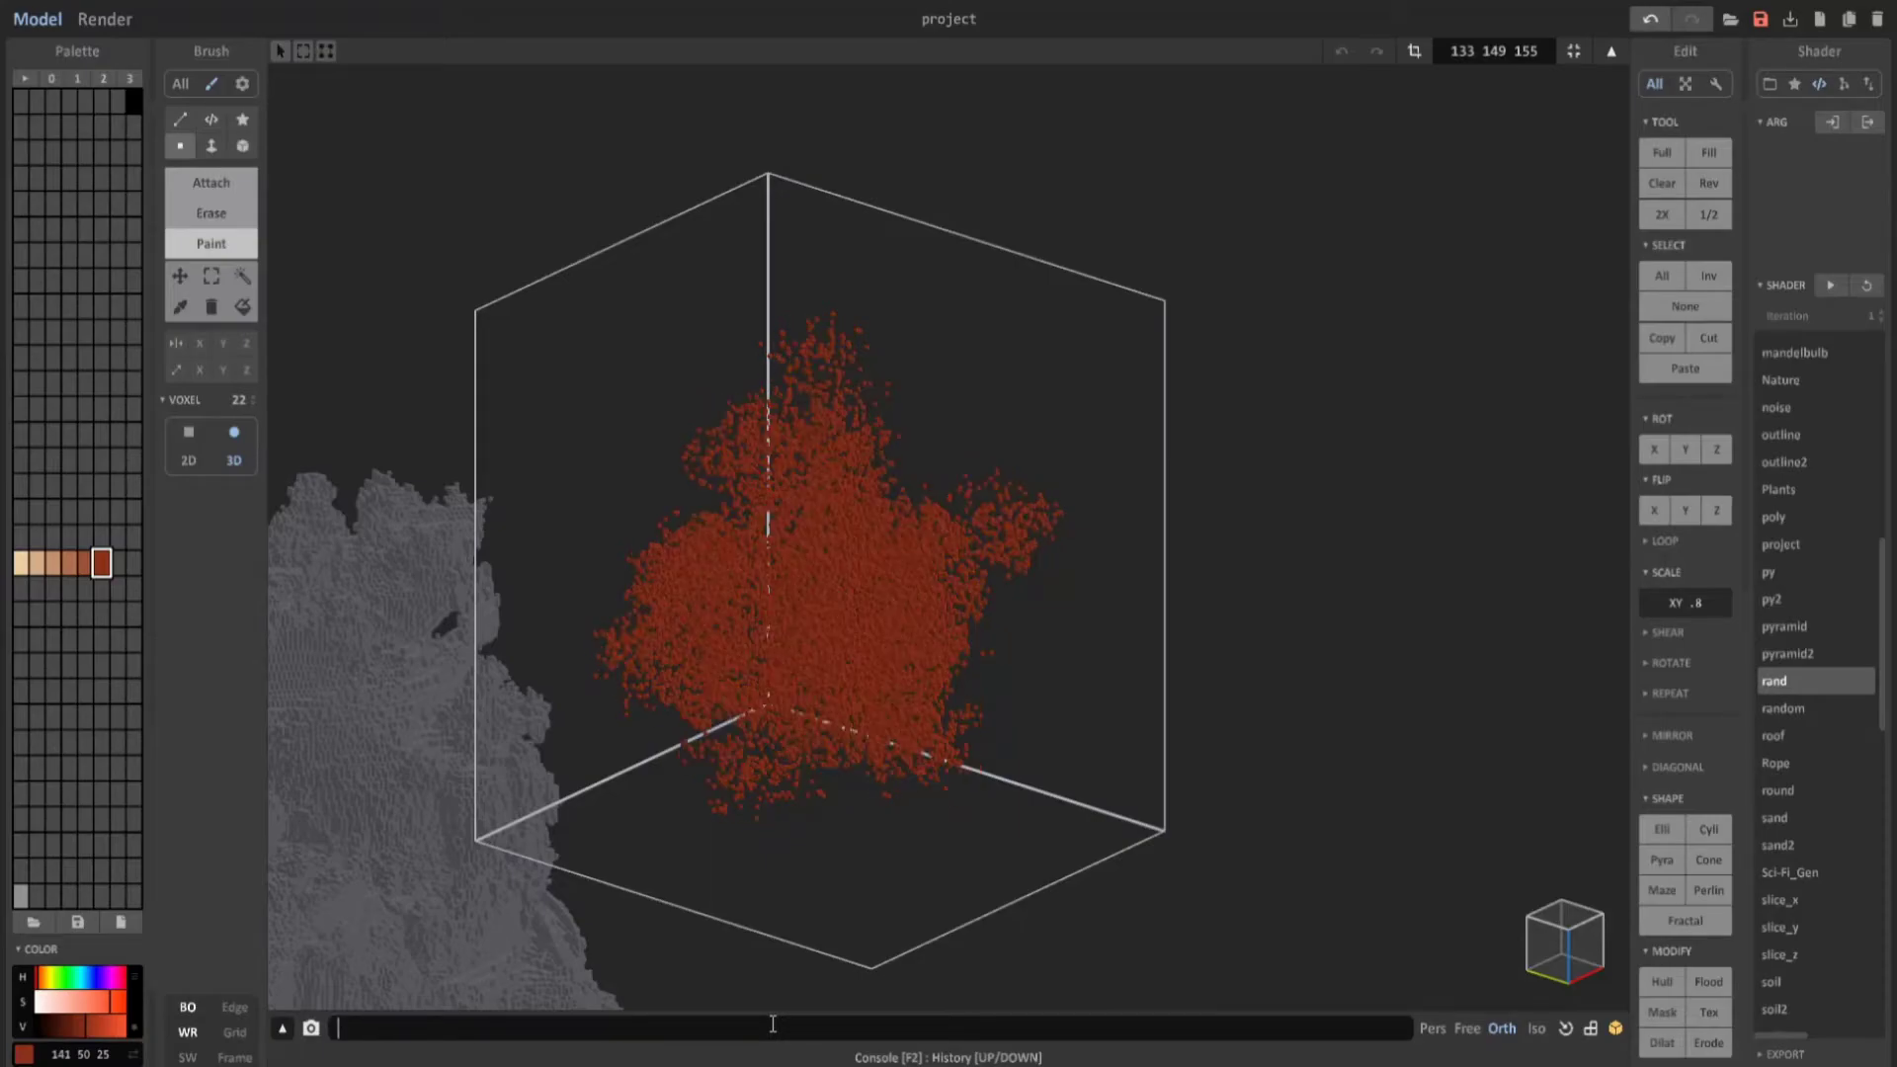
Try one more rand pass on the scattered mandelbulb and undo it.
key(Up)
text(5)
key(Return)
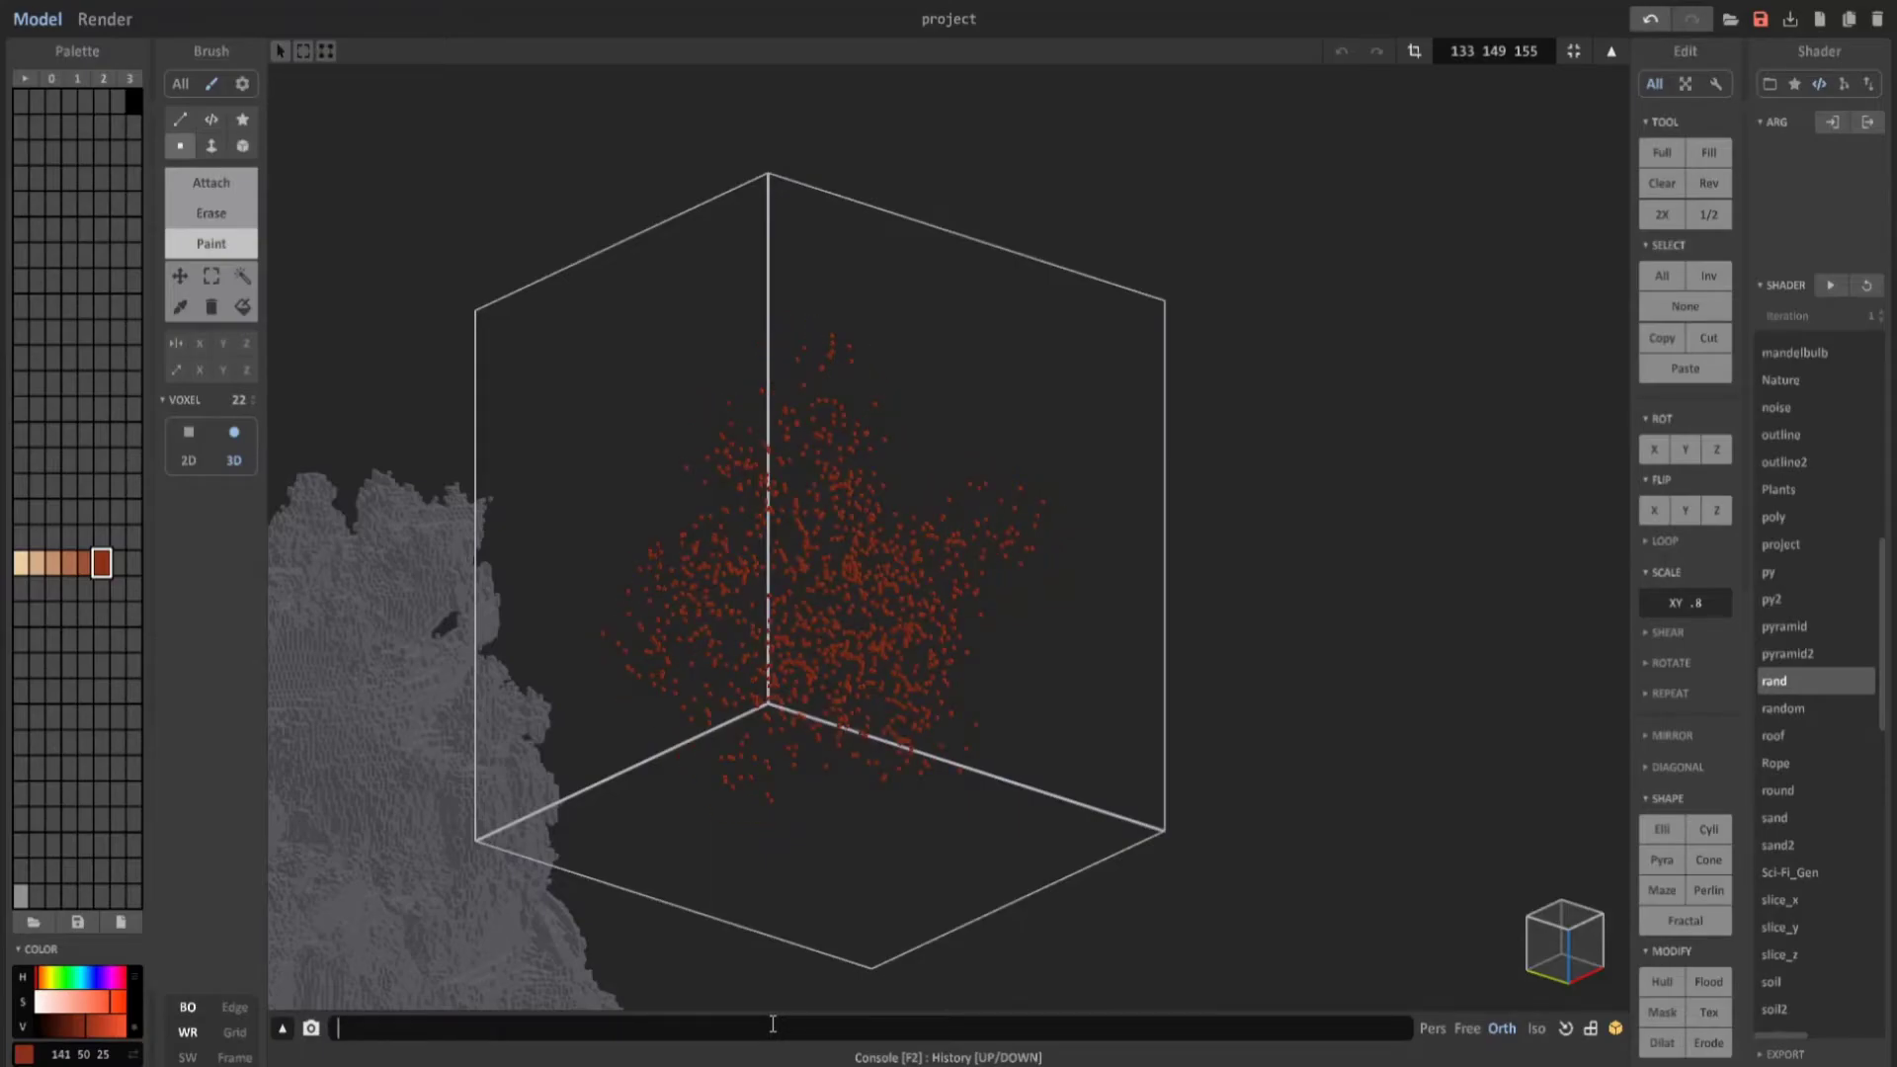
right_drag(862, 847, 899, 867)
key(ctrl+z)
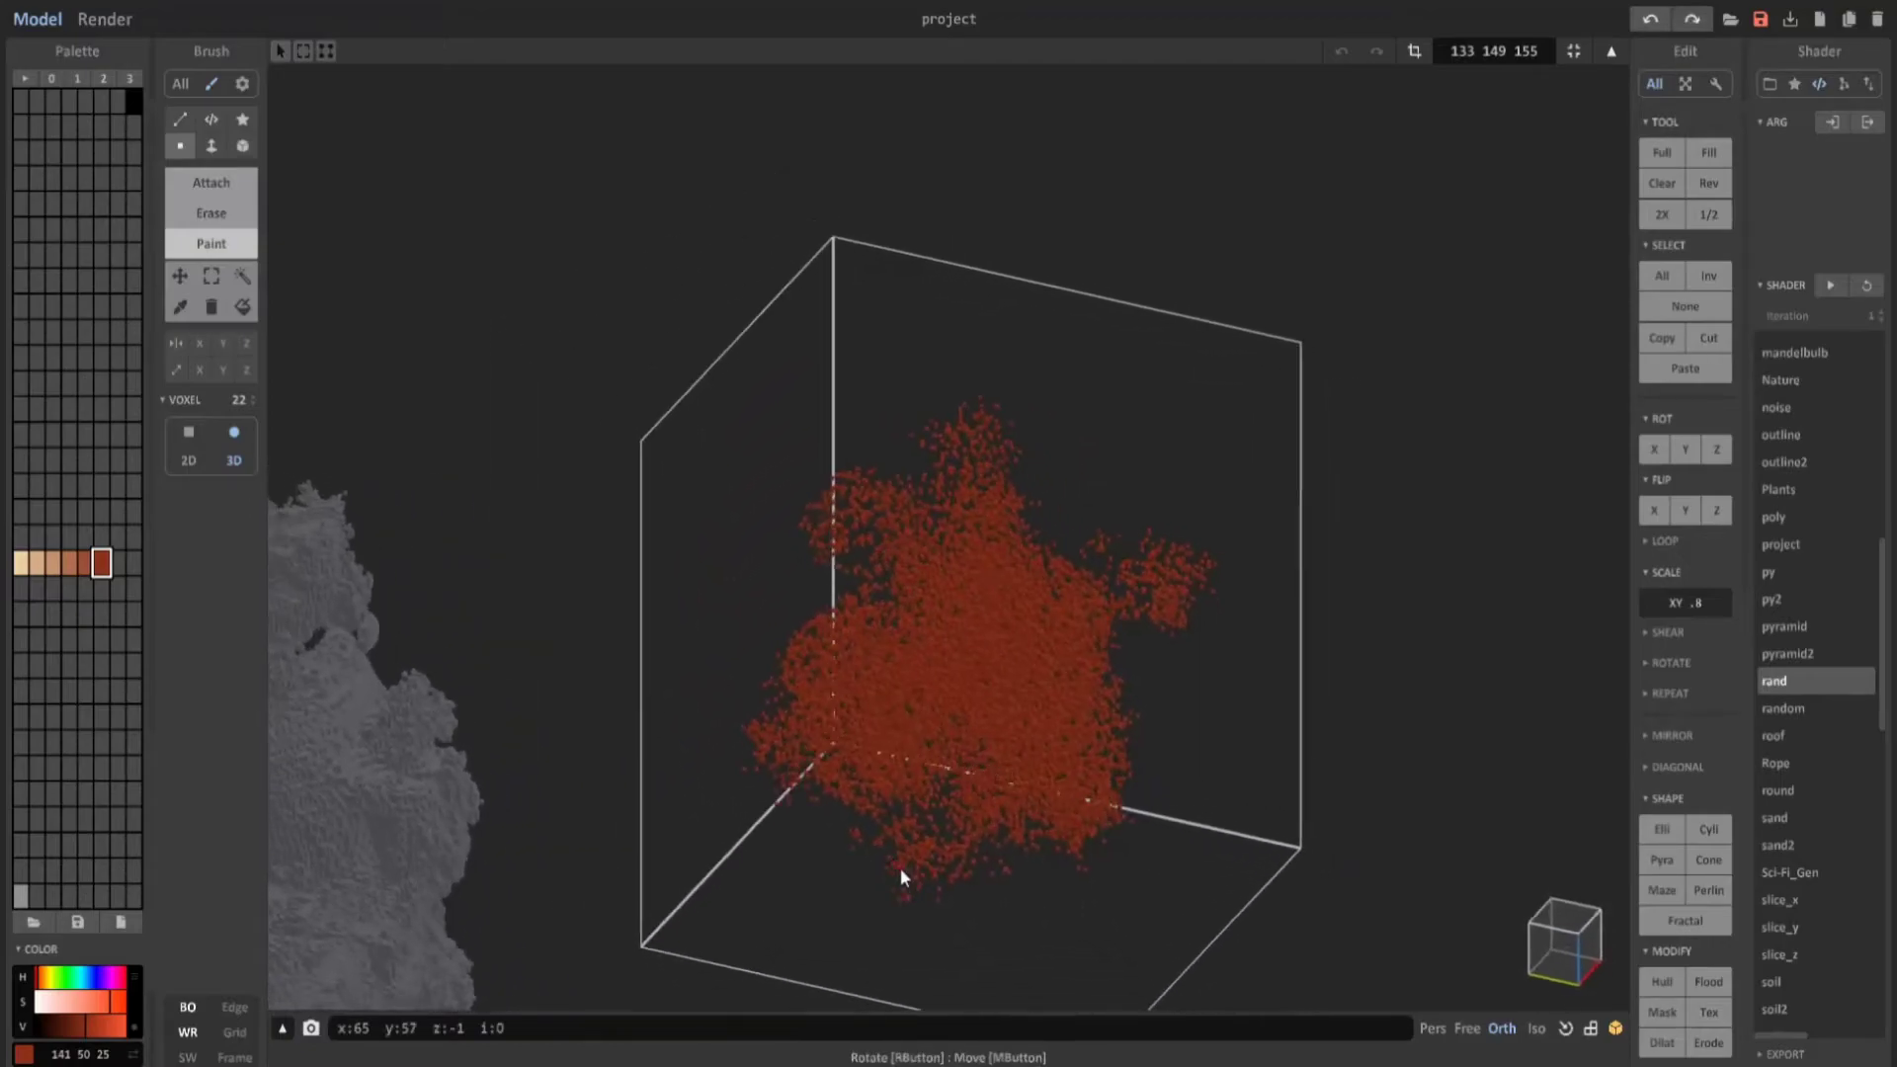
Run "xs rand .9" on the scattered mandelbulb and inspect the remaining voxels from several sides.
click(872, 1029)
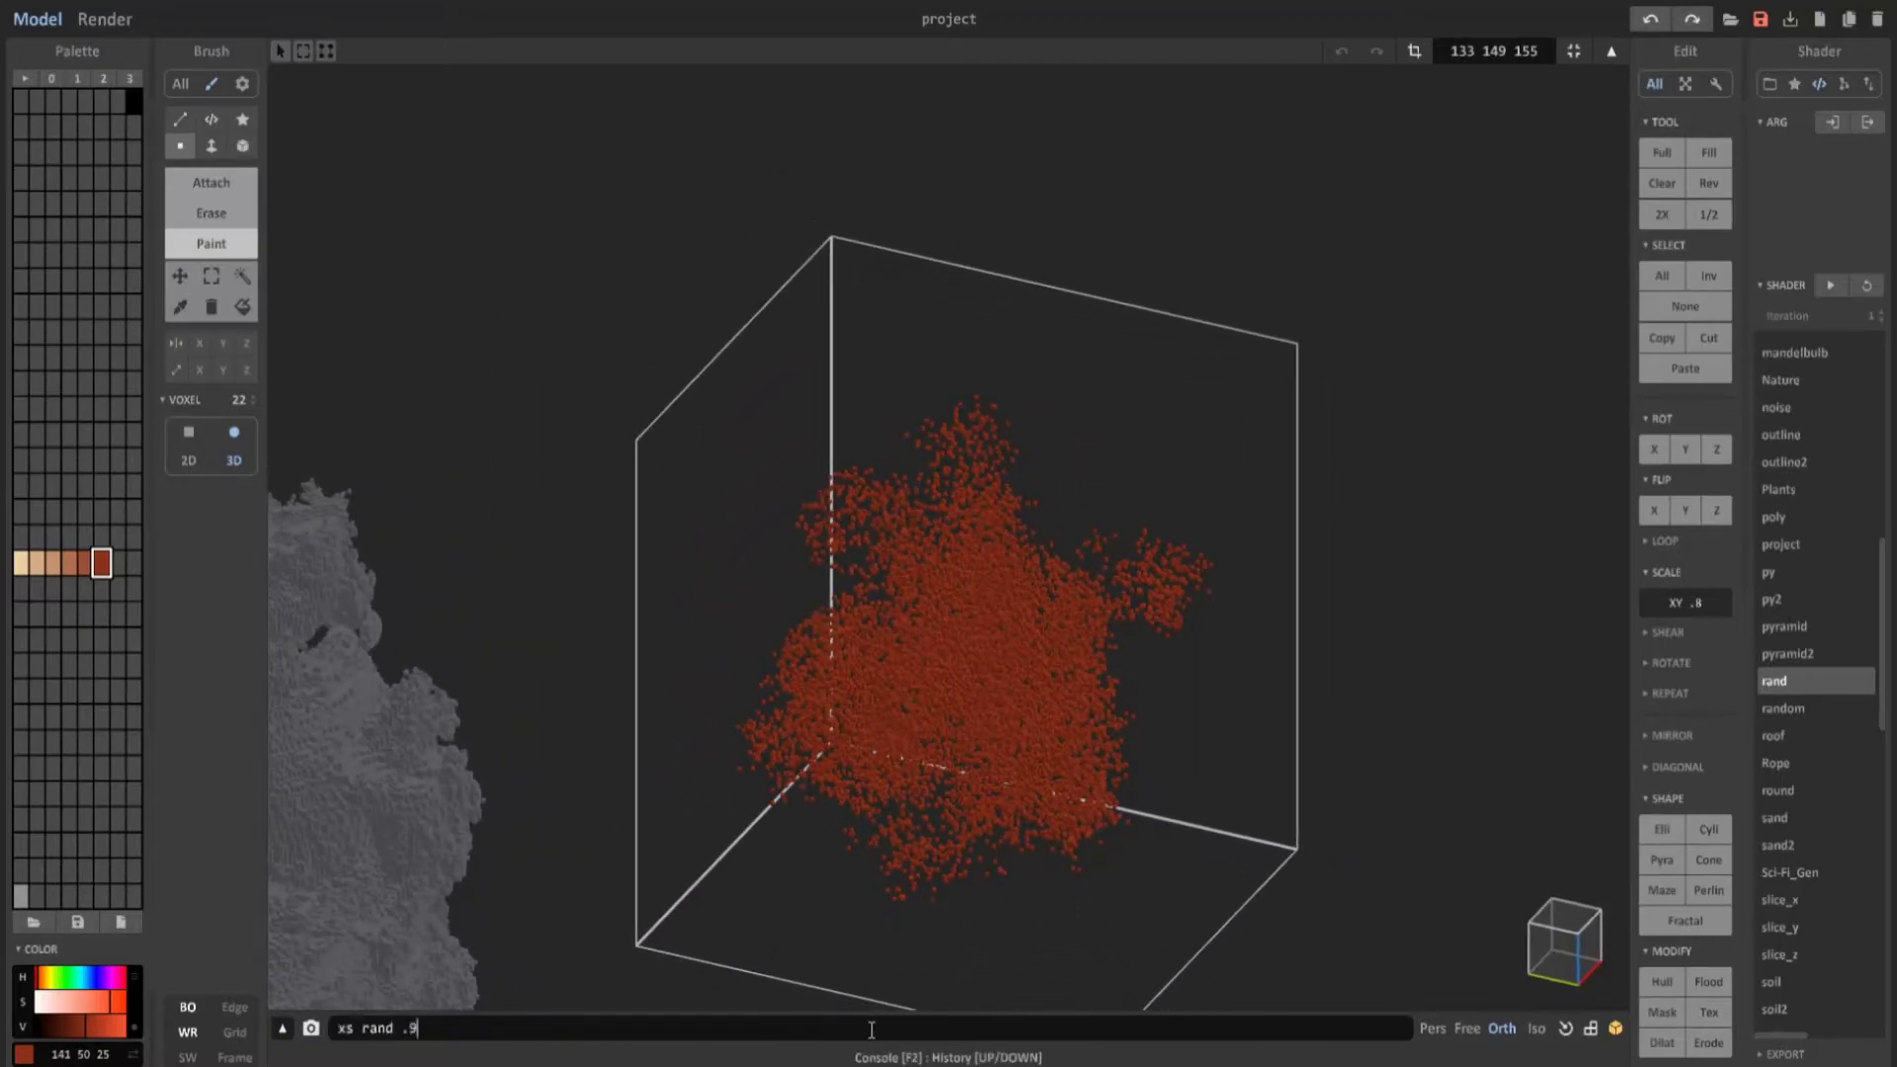
key(Return)
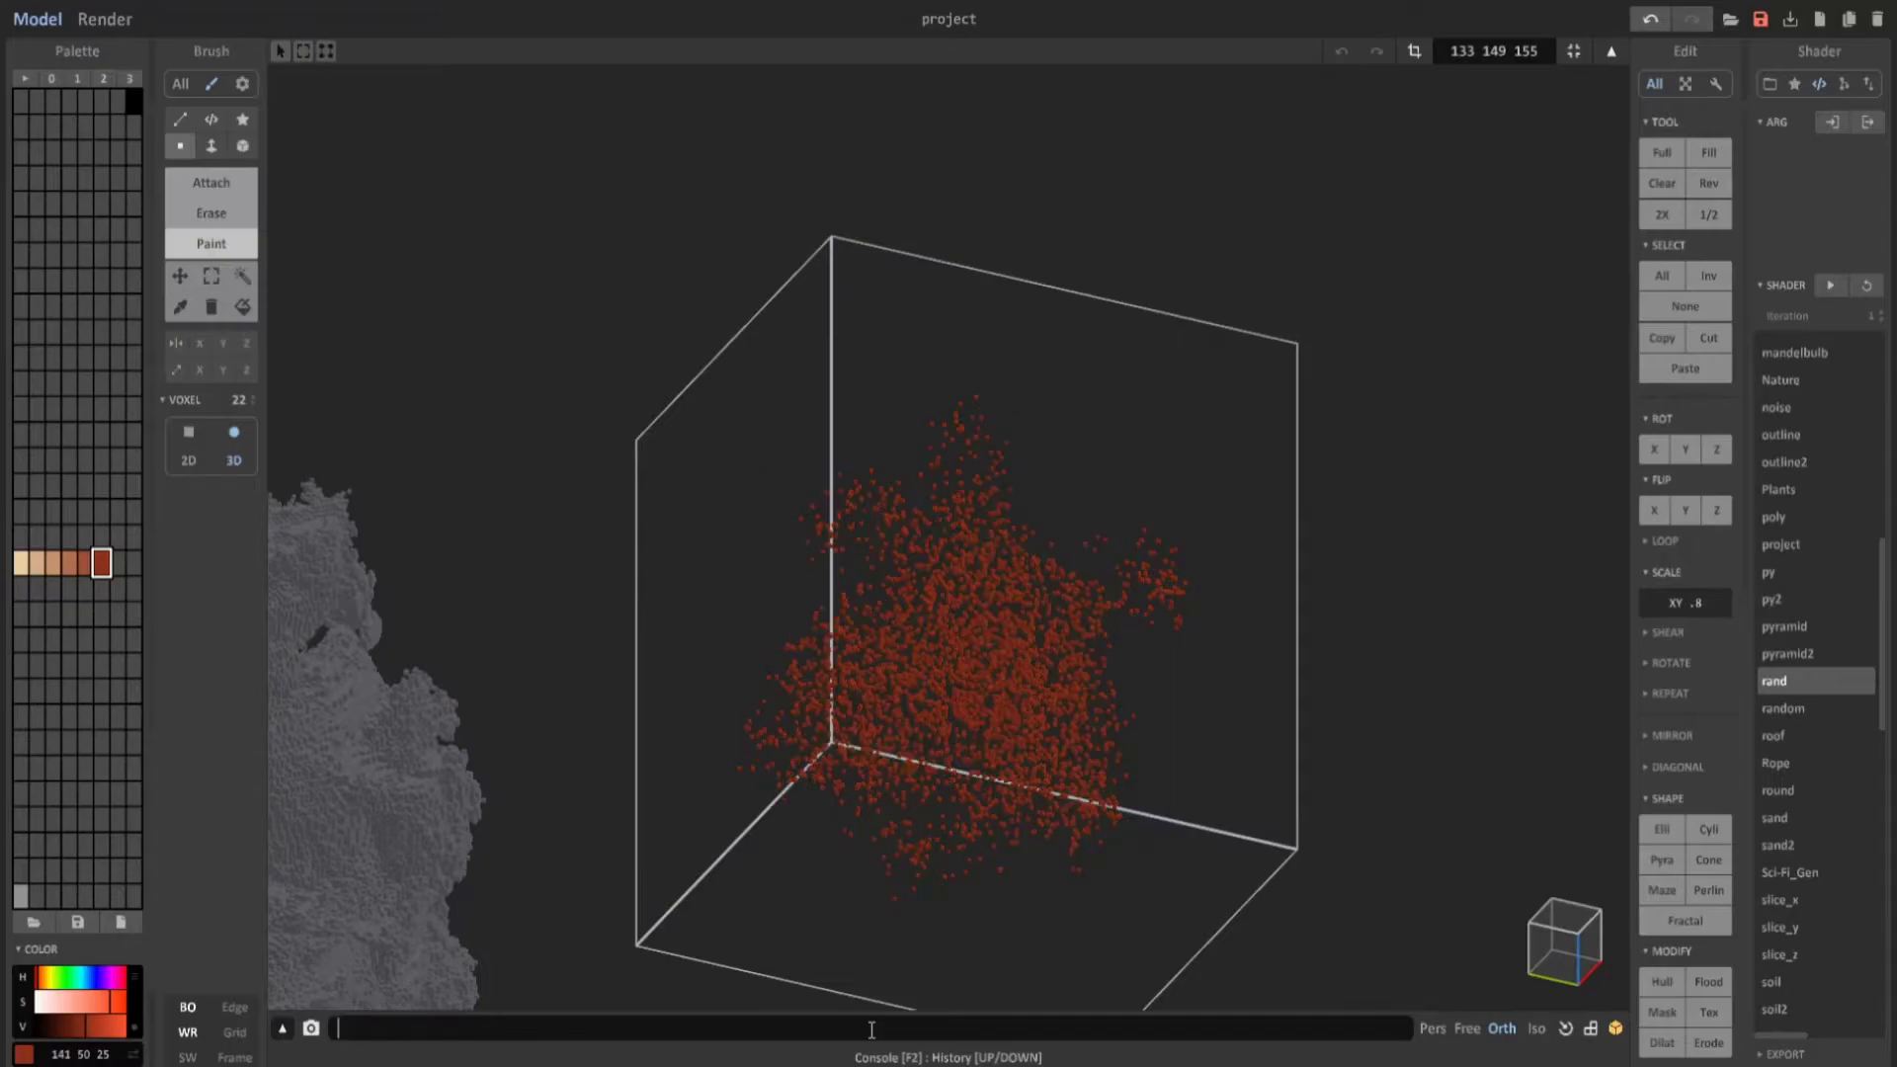
right_drag(889, 939, 944, 635)
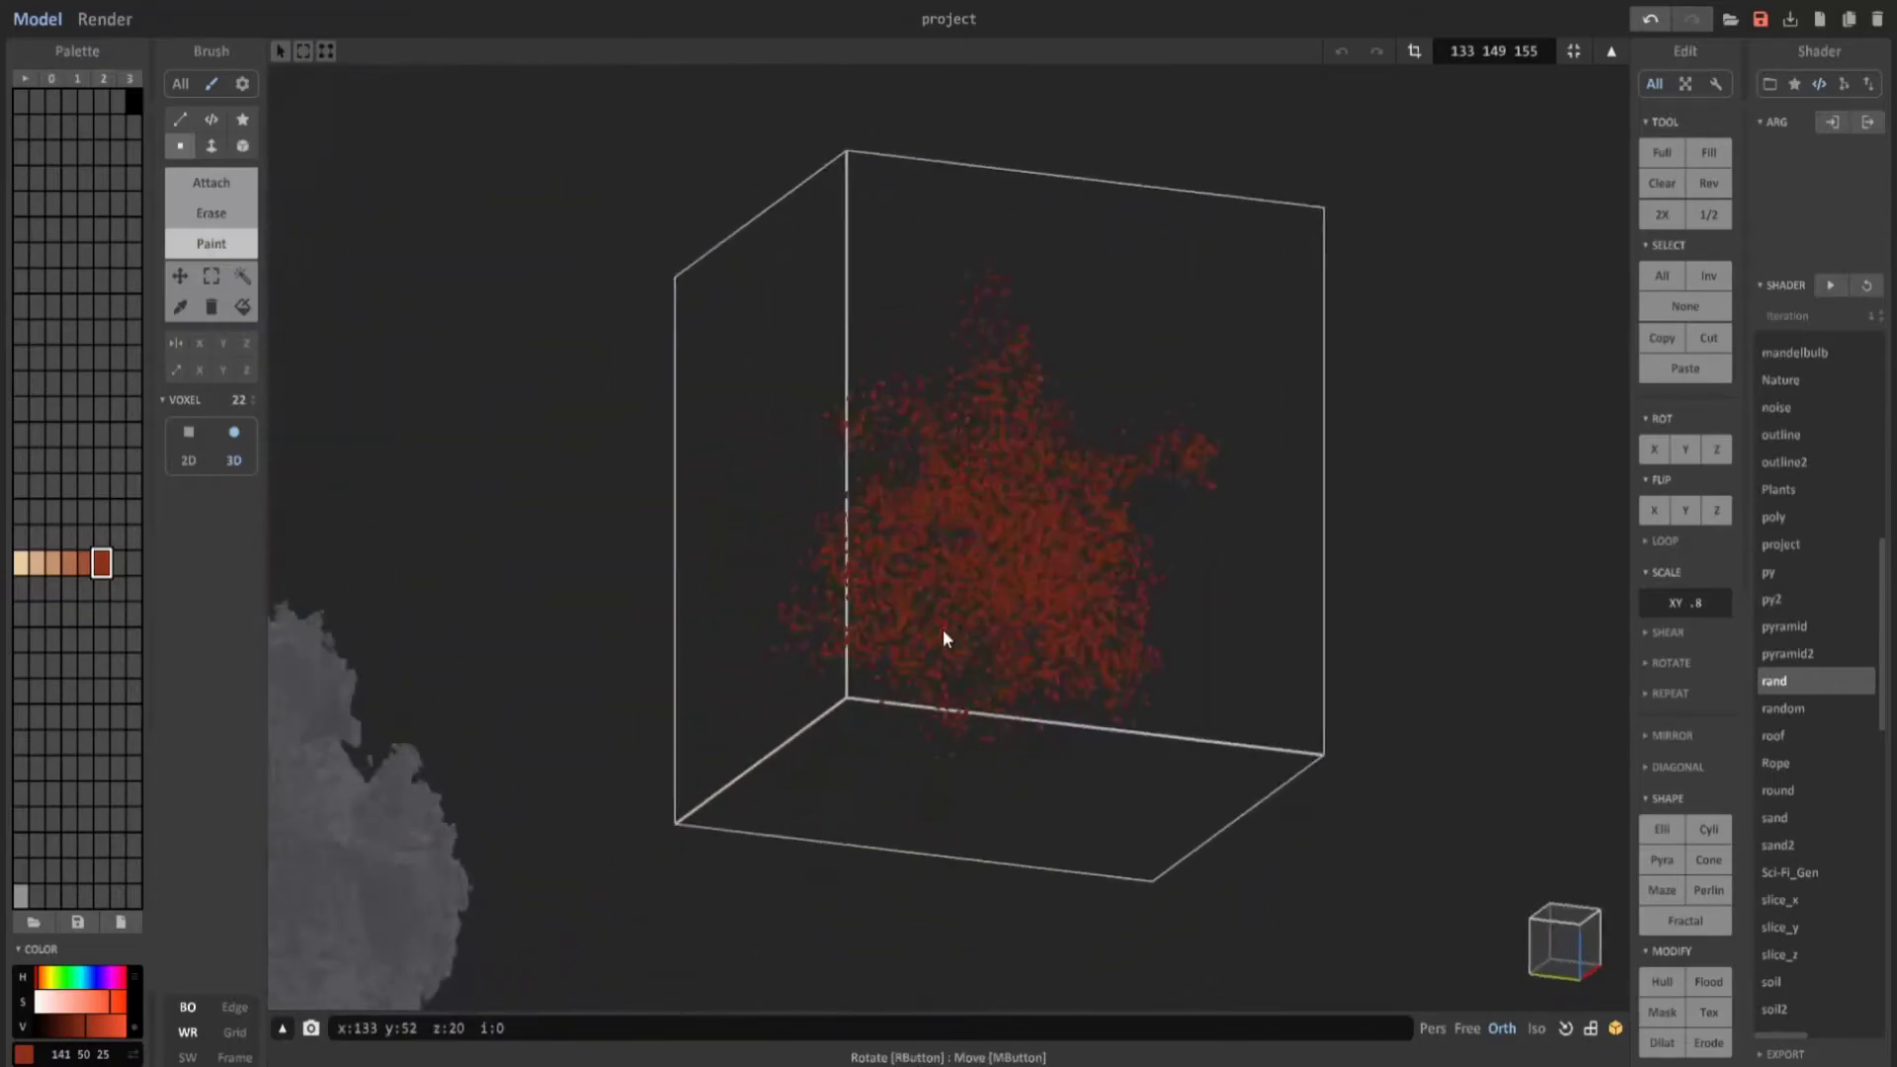
right_drag(931, 341, 793, 573)
right_drag(965, 466, 1033, 555)
right_drag(1040, 703, 842, 492)
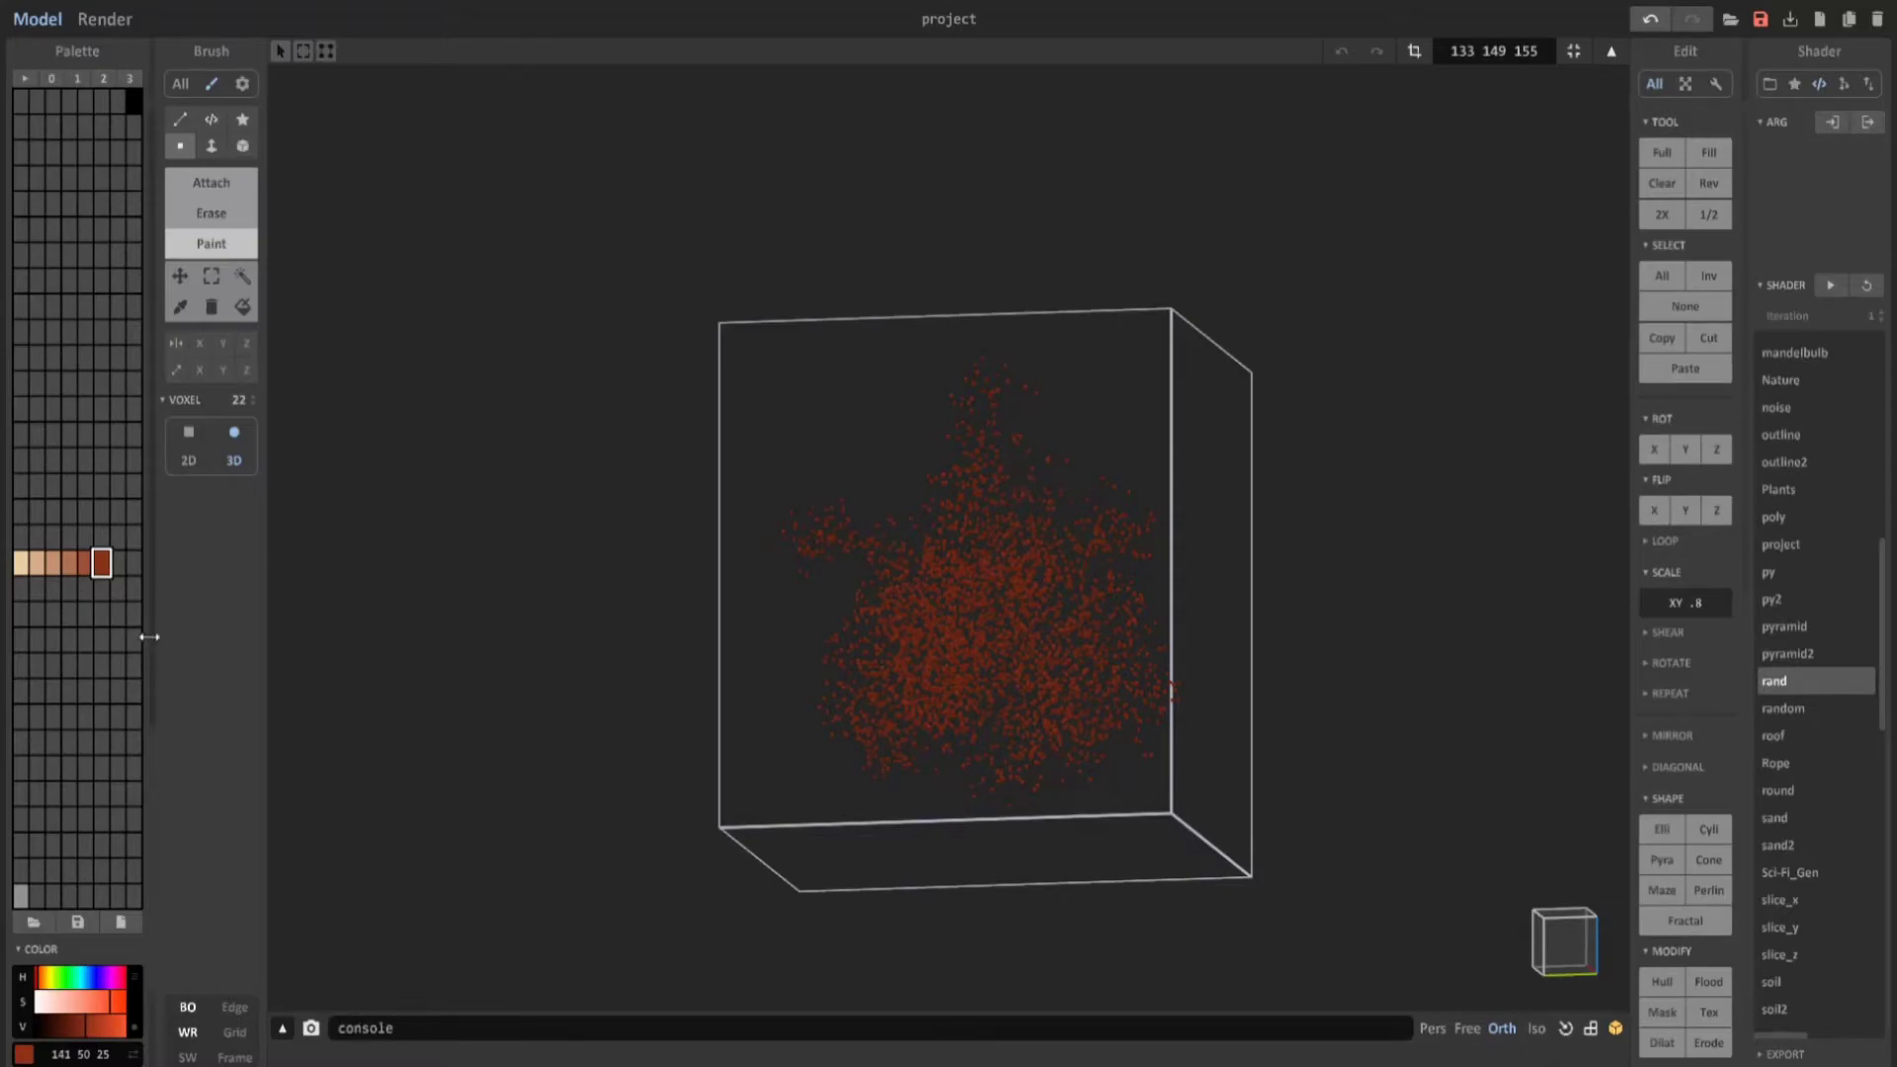
Set the empty palette cell directly above the lightest swatch to light orange 248, 204, 140.
click(19, 569)
click(102, 564)
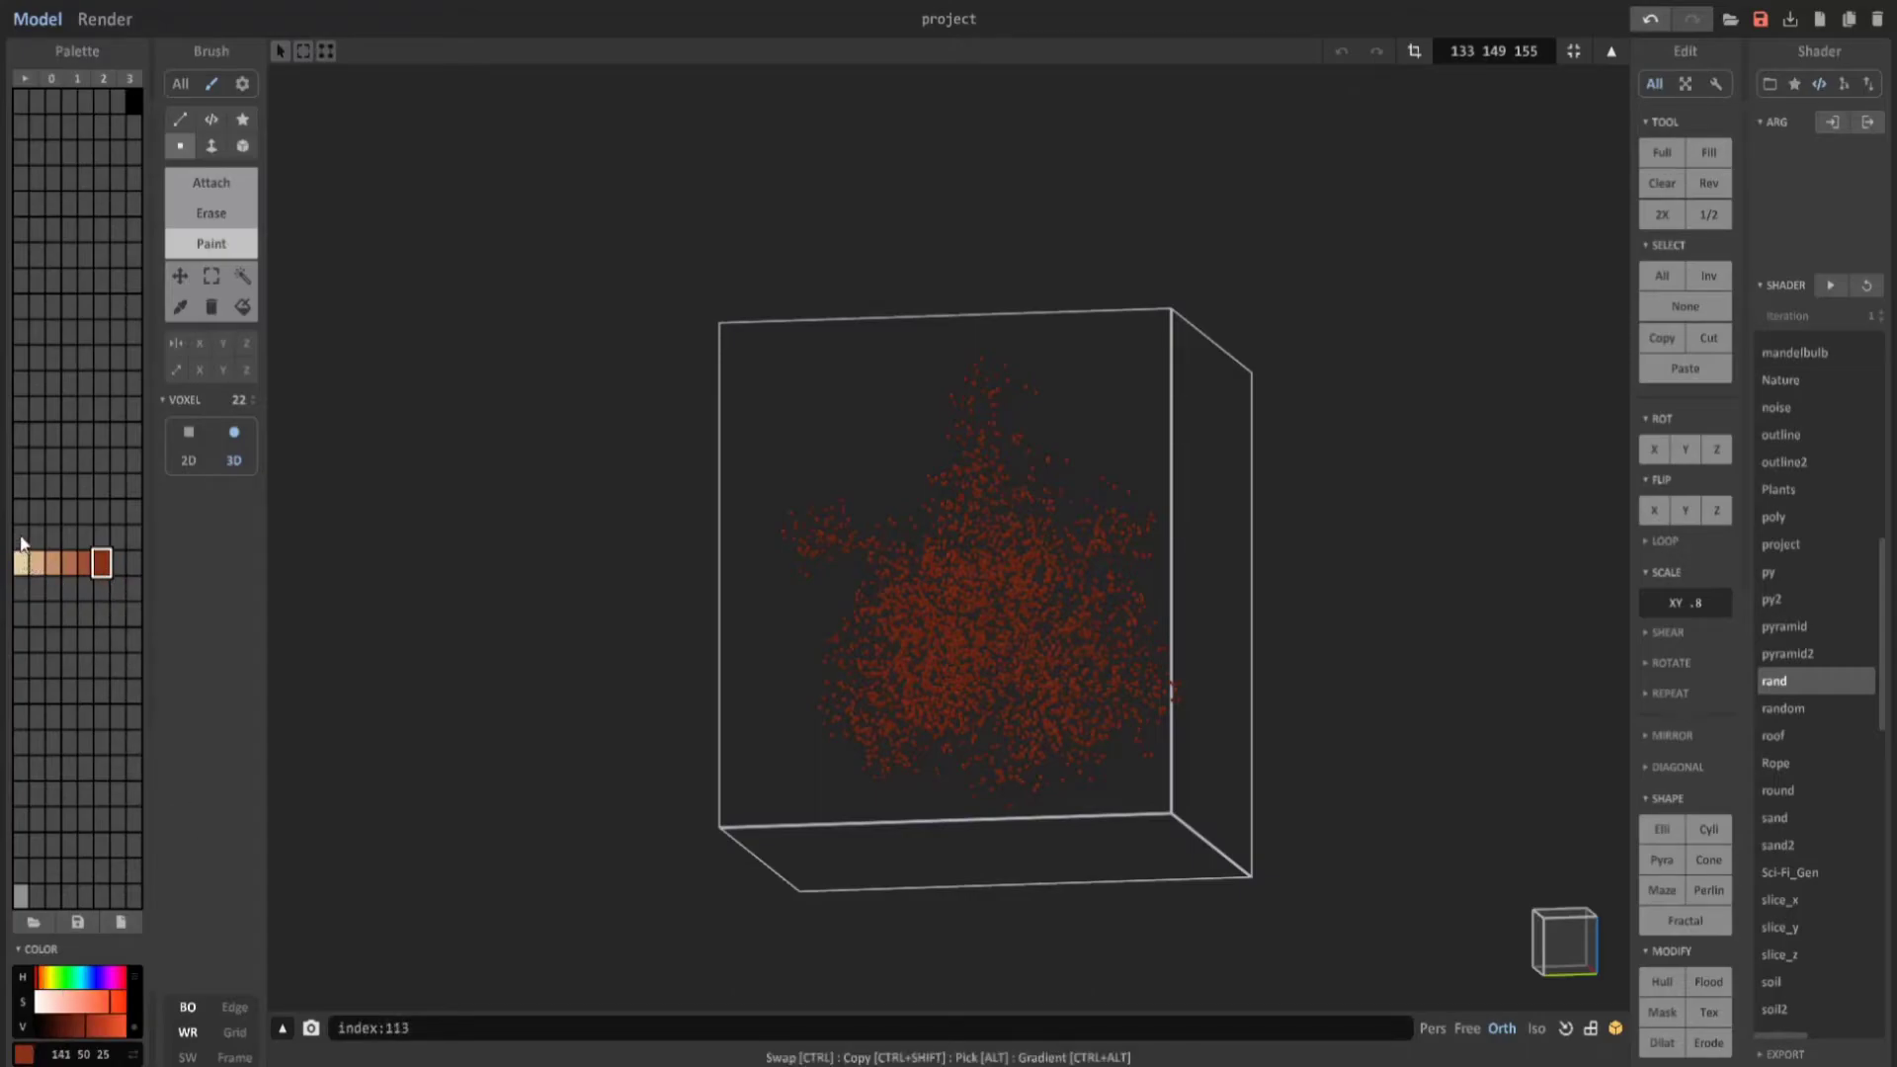
click(21, 539)
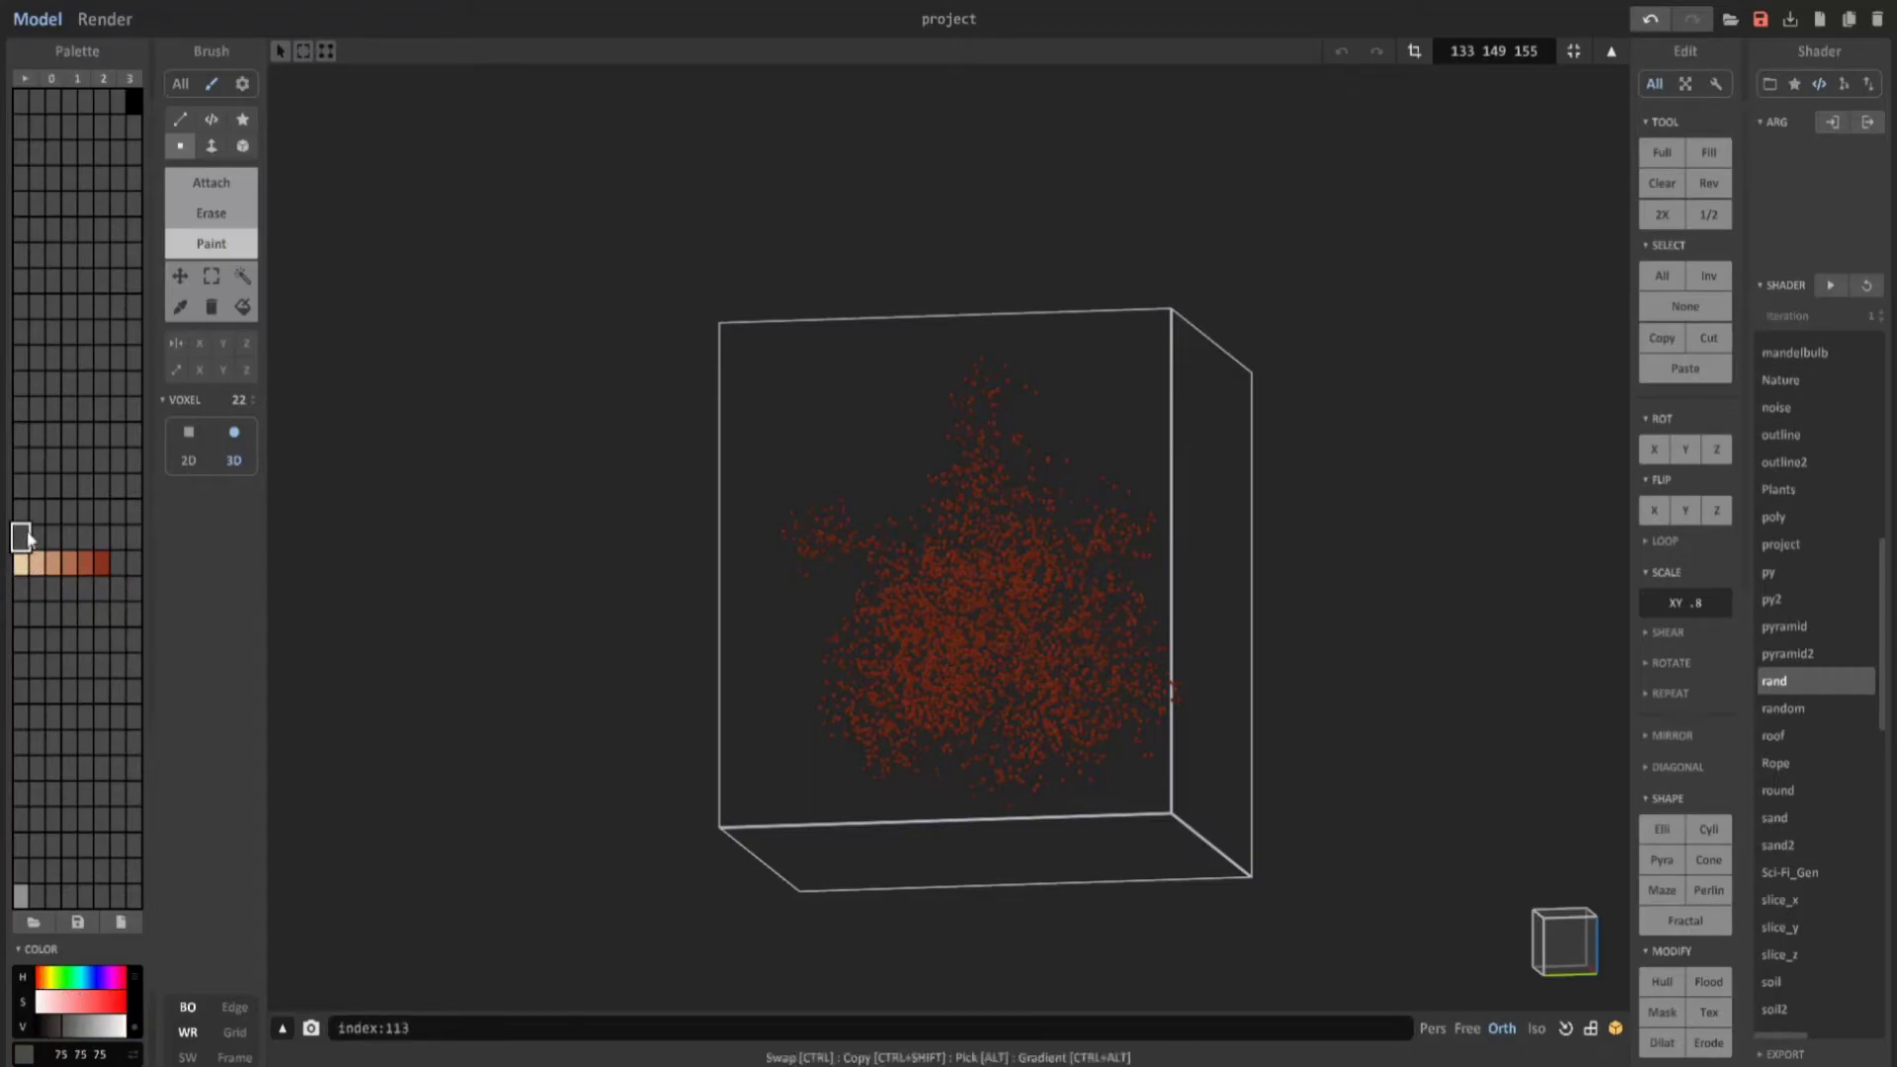
drag(49, 983, 42, 985)
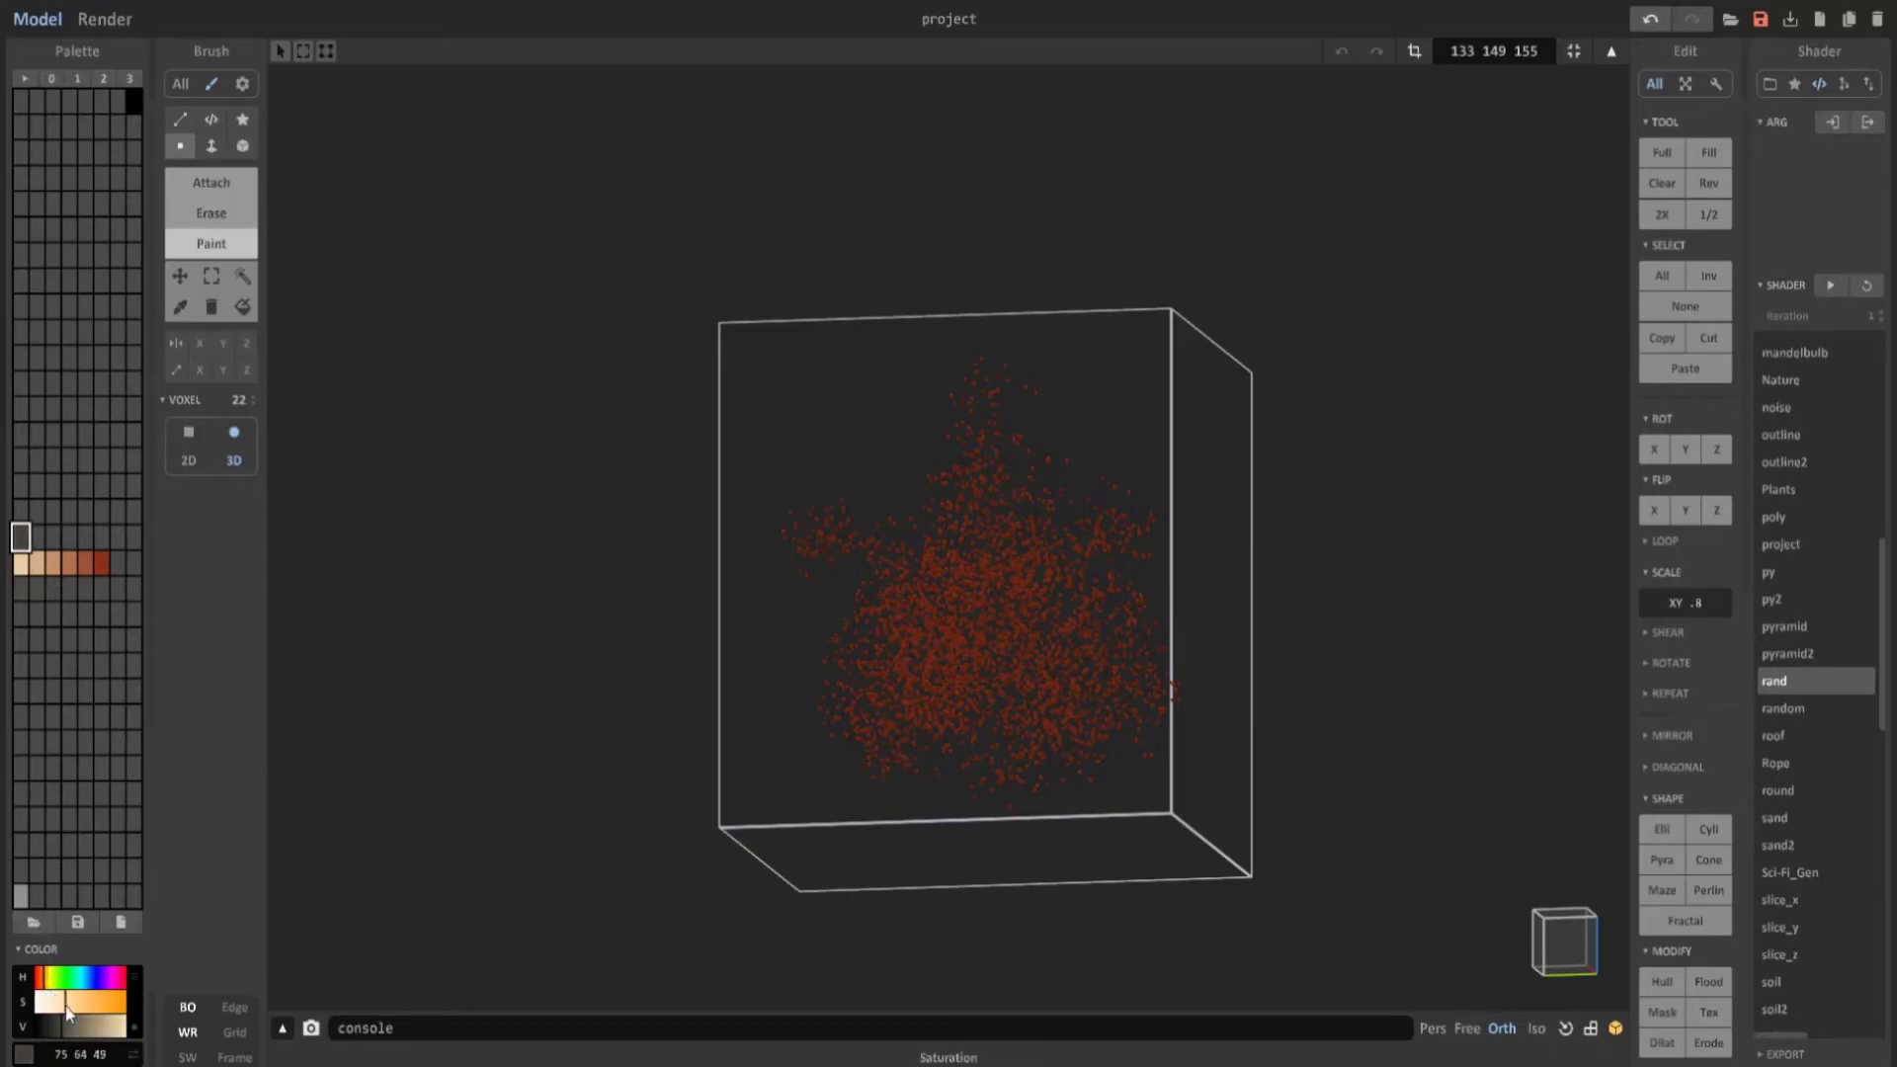
click(66, 1006)
drag(66, 1006, 124, 1025)
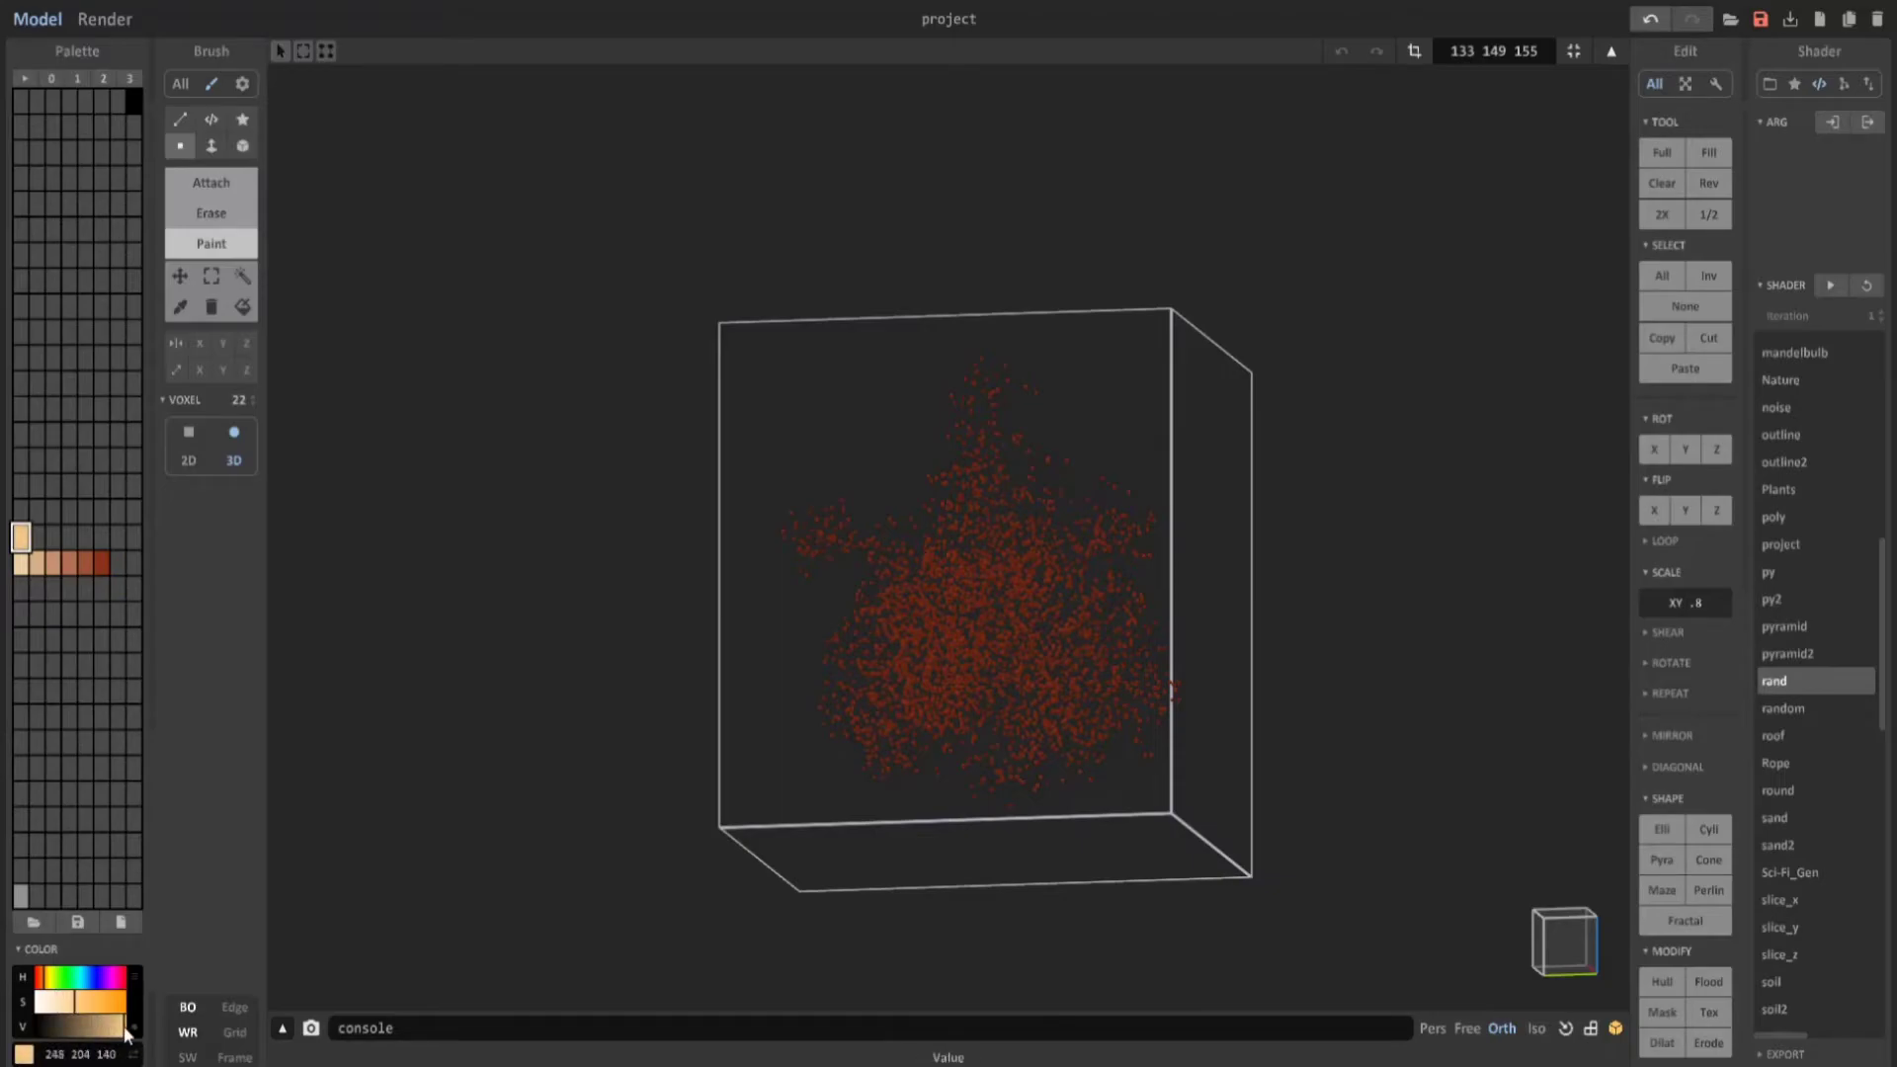
Set the fifth palette cell in the light orange swatch's row to brownish red 146, 57, 41.
click(101, 538)
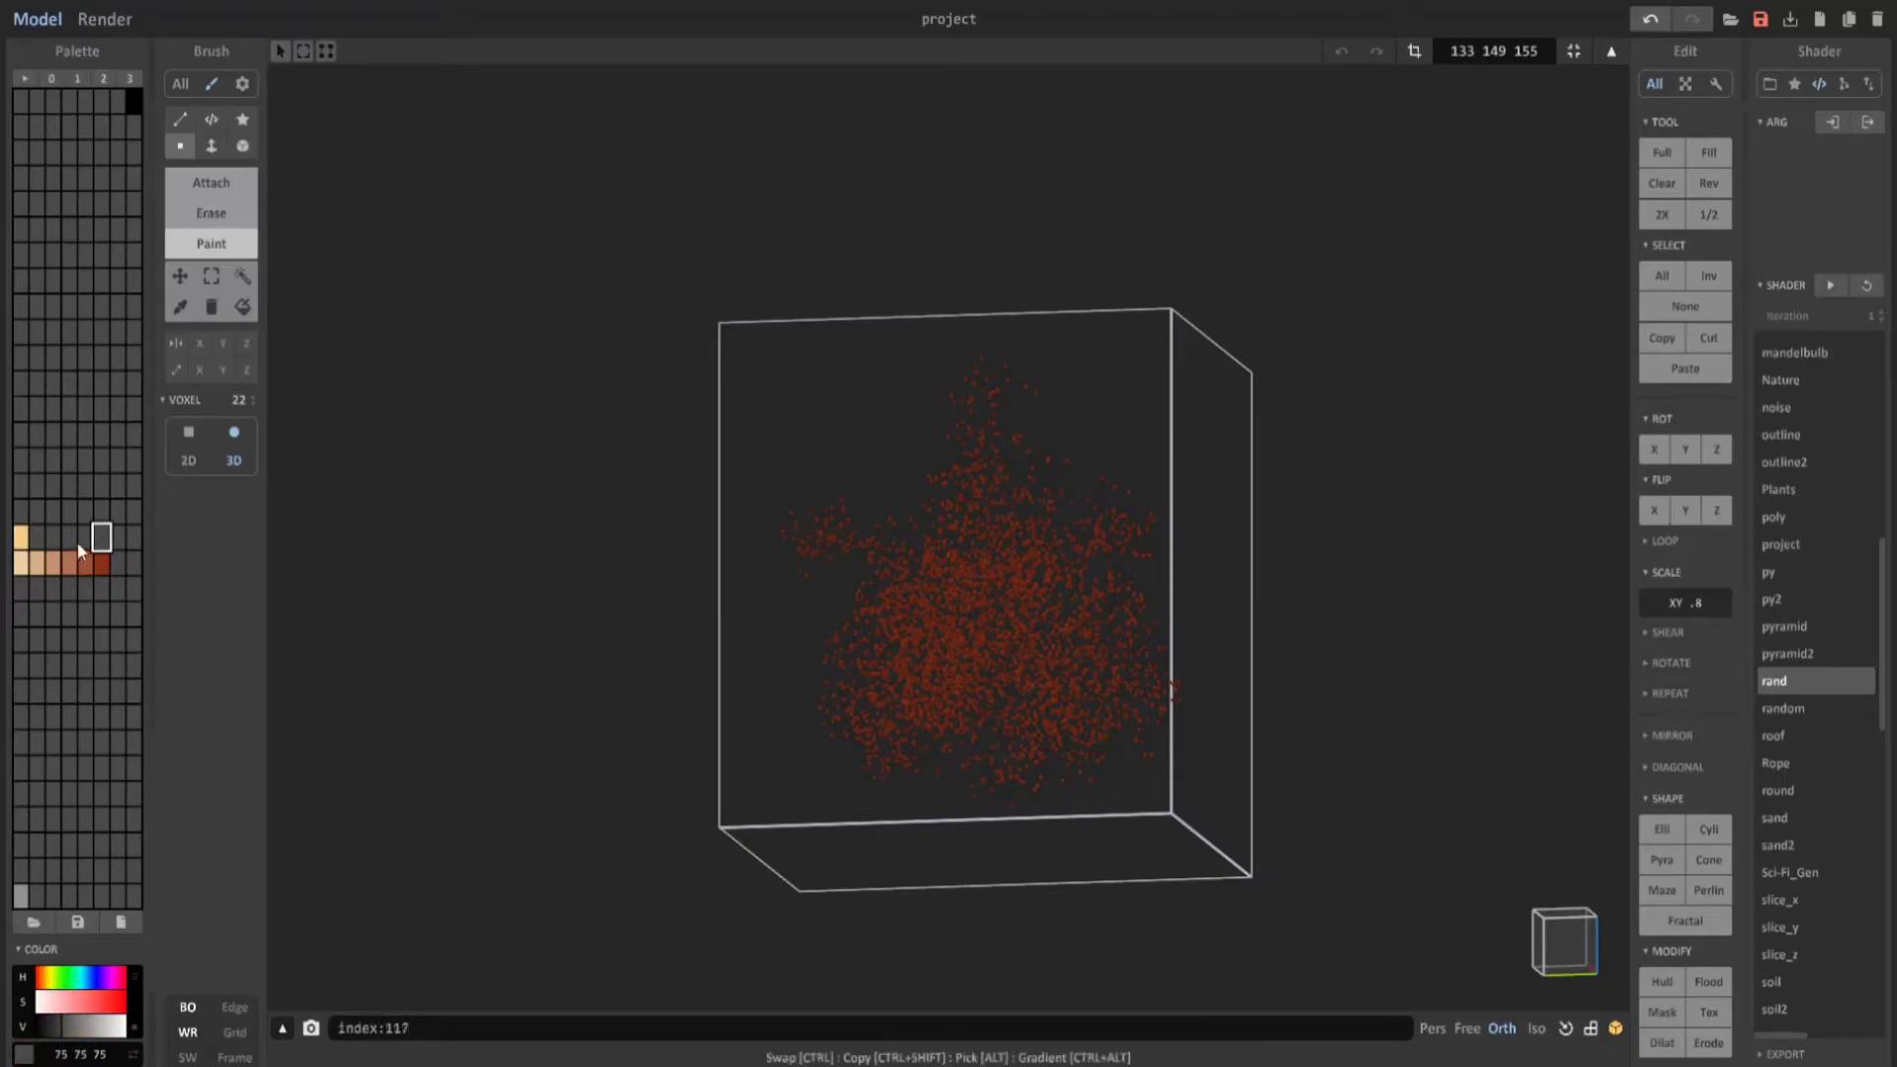
click(85, 537)
drag(46, 986, 100, 1006)
click(108, 1025)
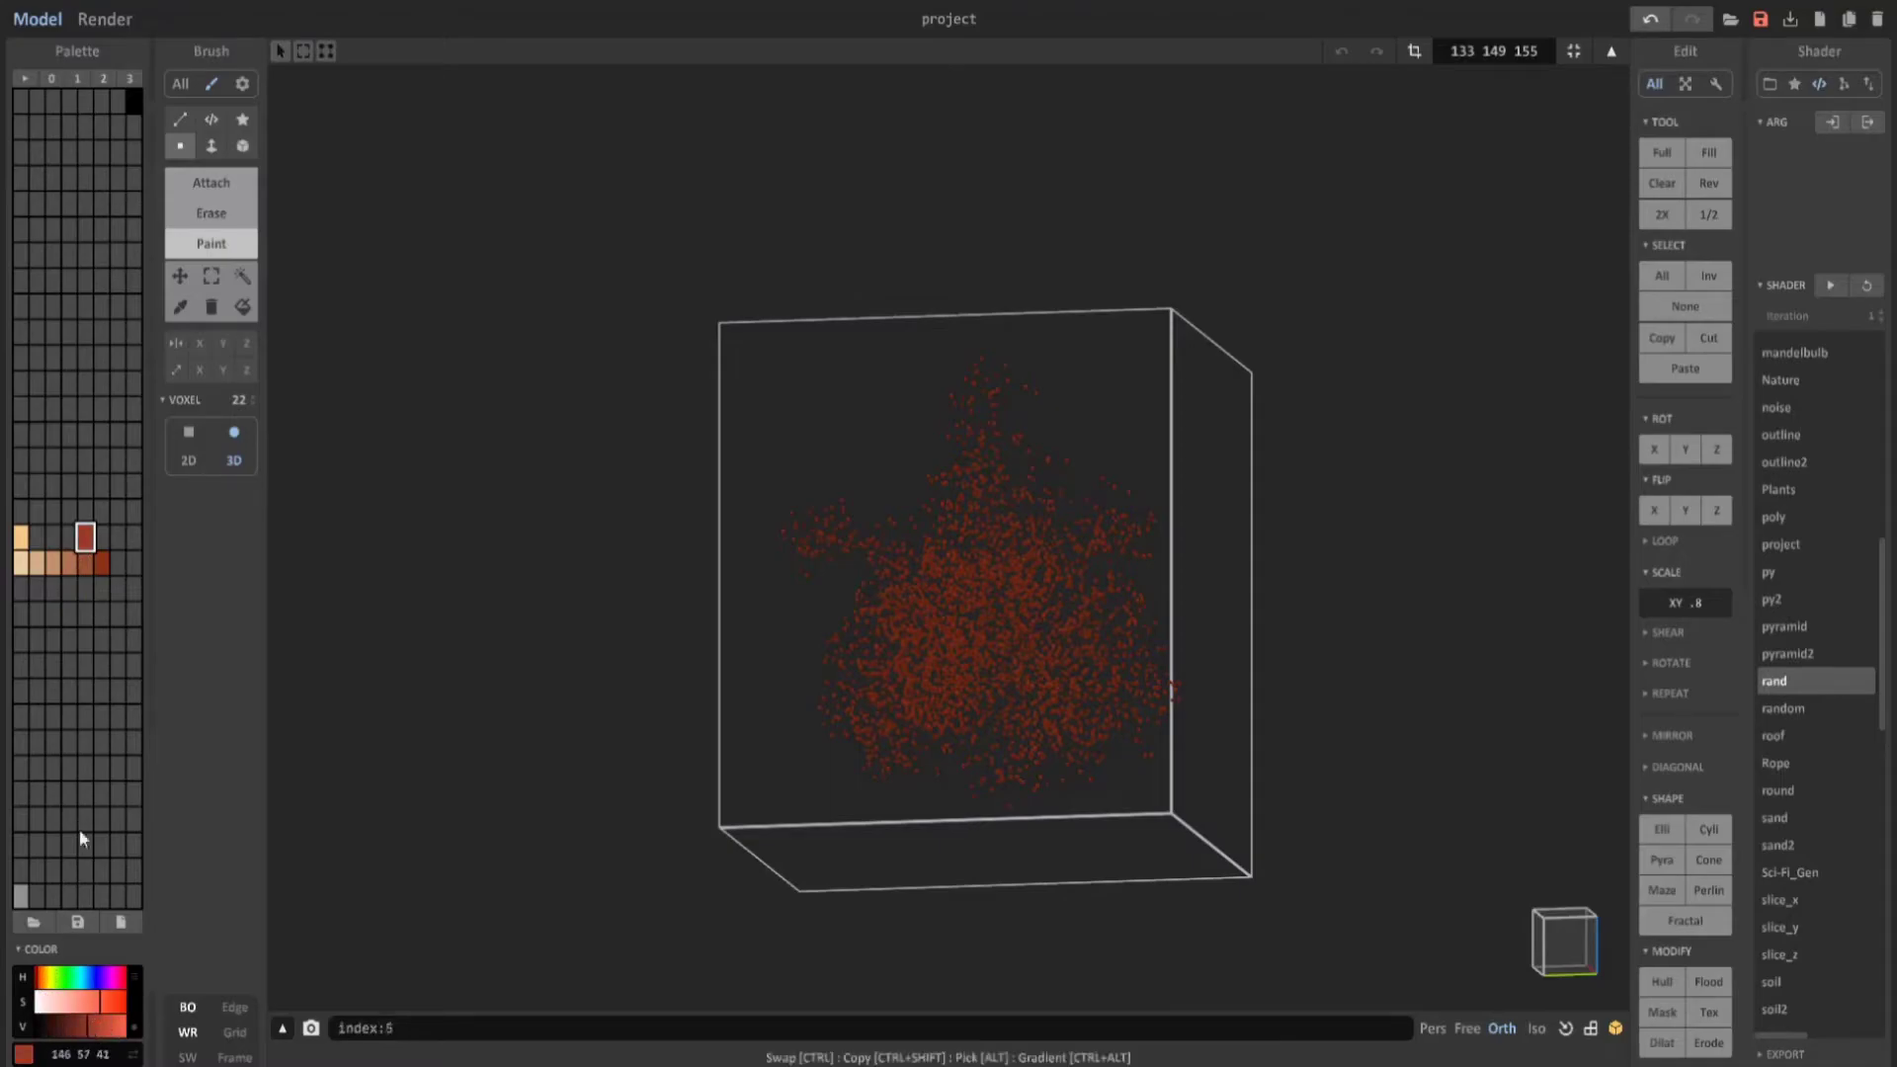
Fill the palette cells between the light orange and the brownish red with a colour gradient.
click(22, 539)
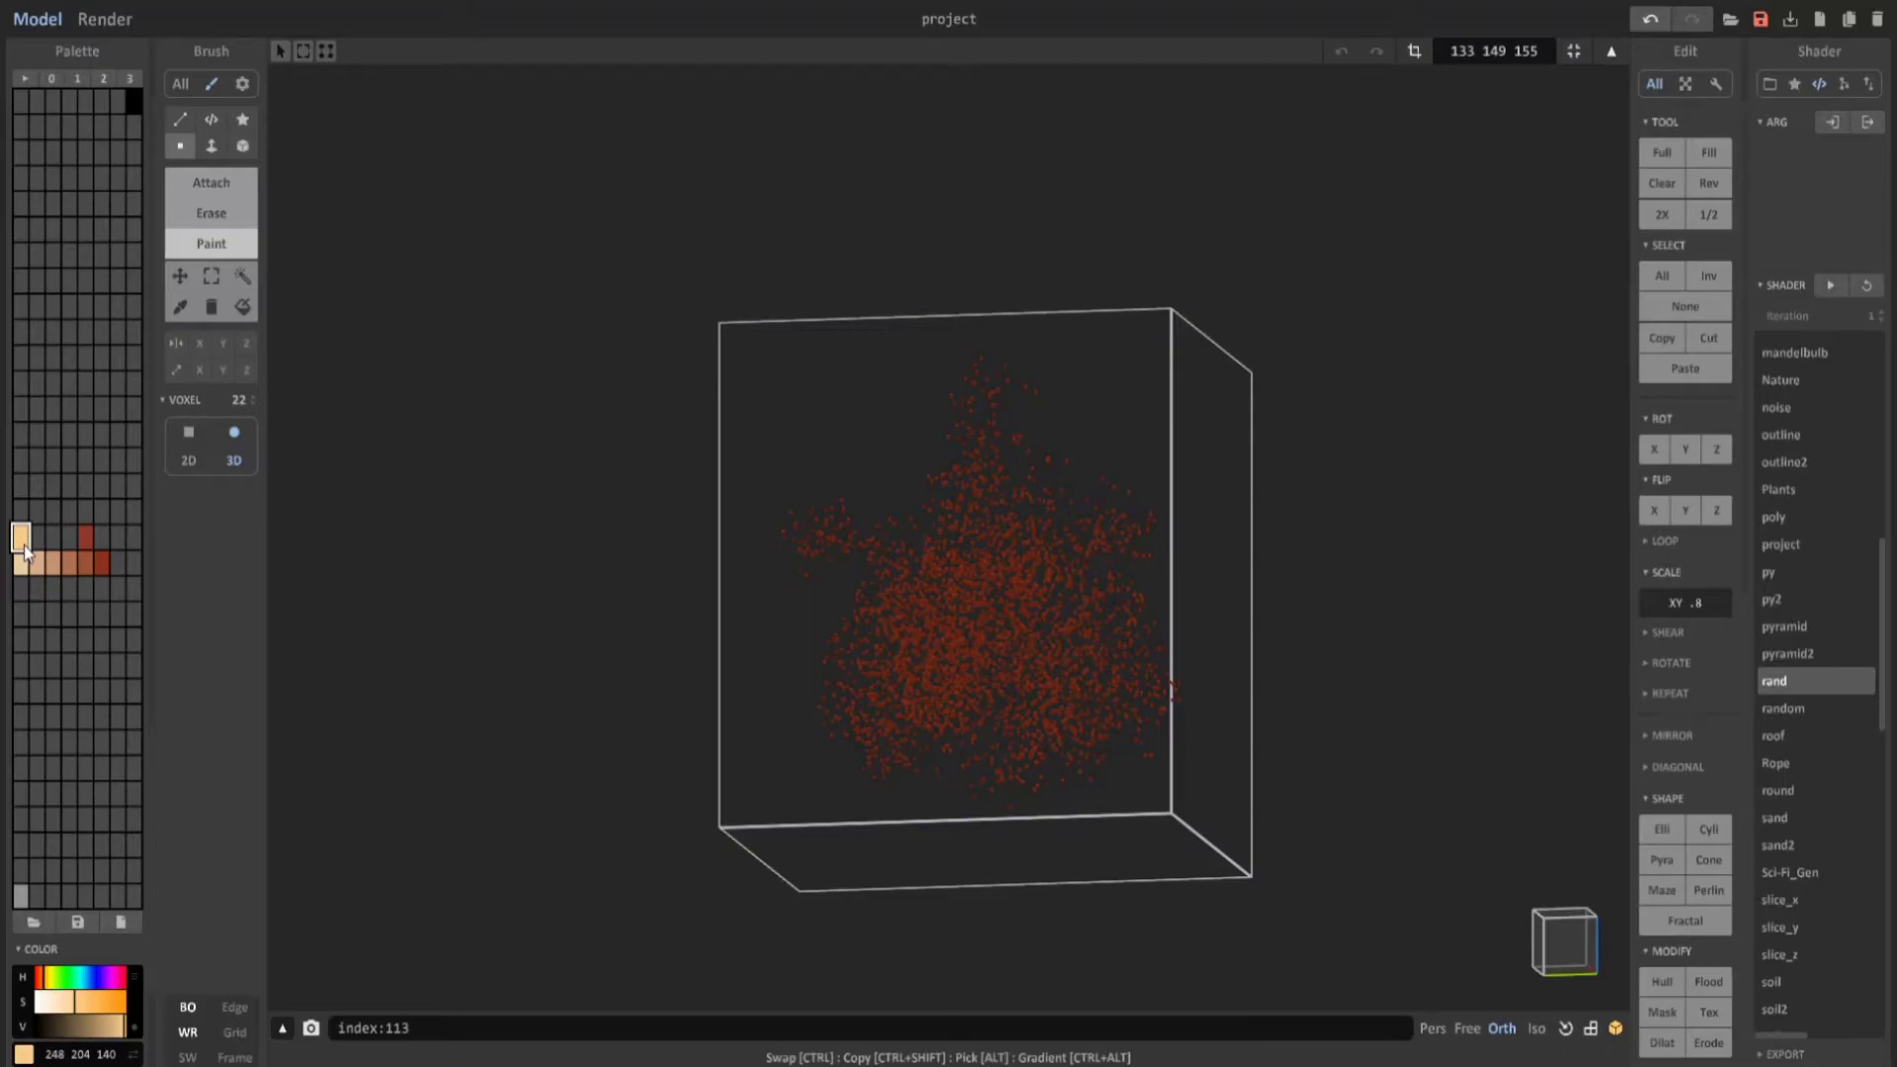
ctrl+alt+drag(27, 532, 82, 543)
click(99, 492)
click(90, 543)
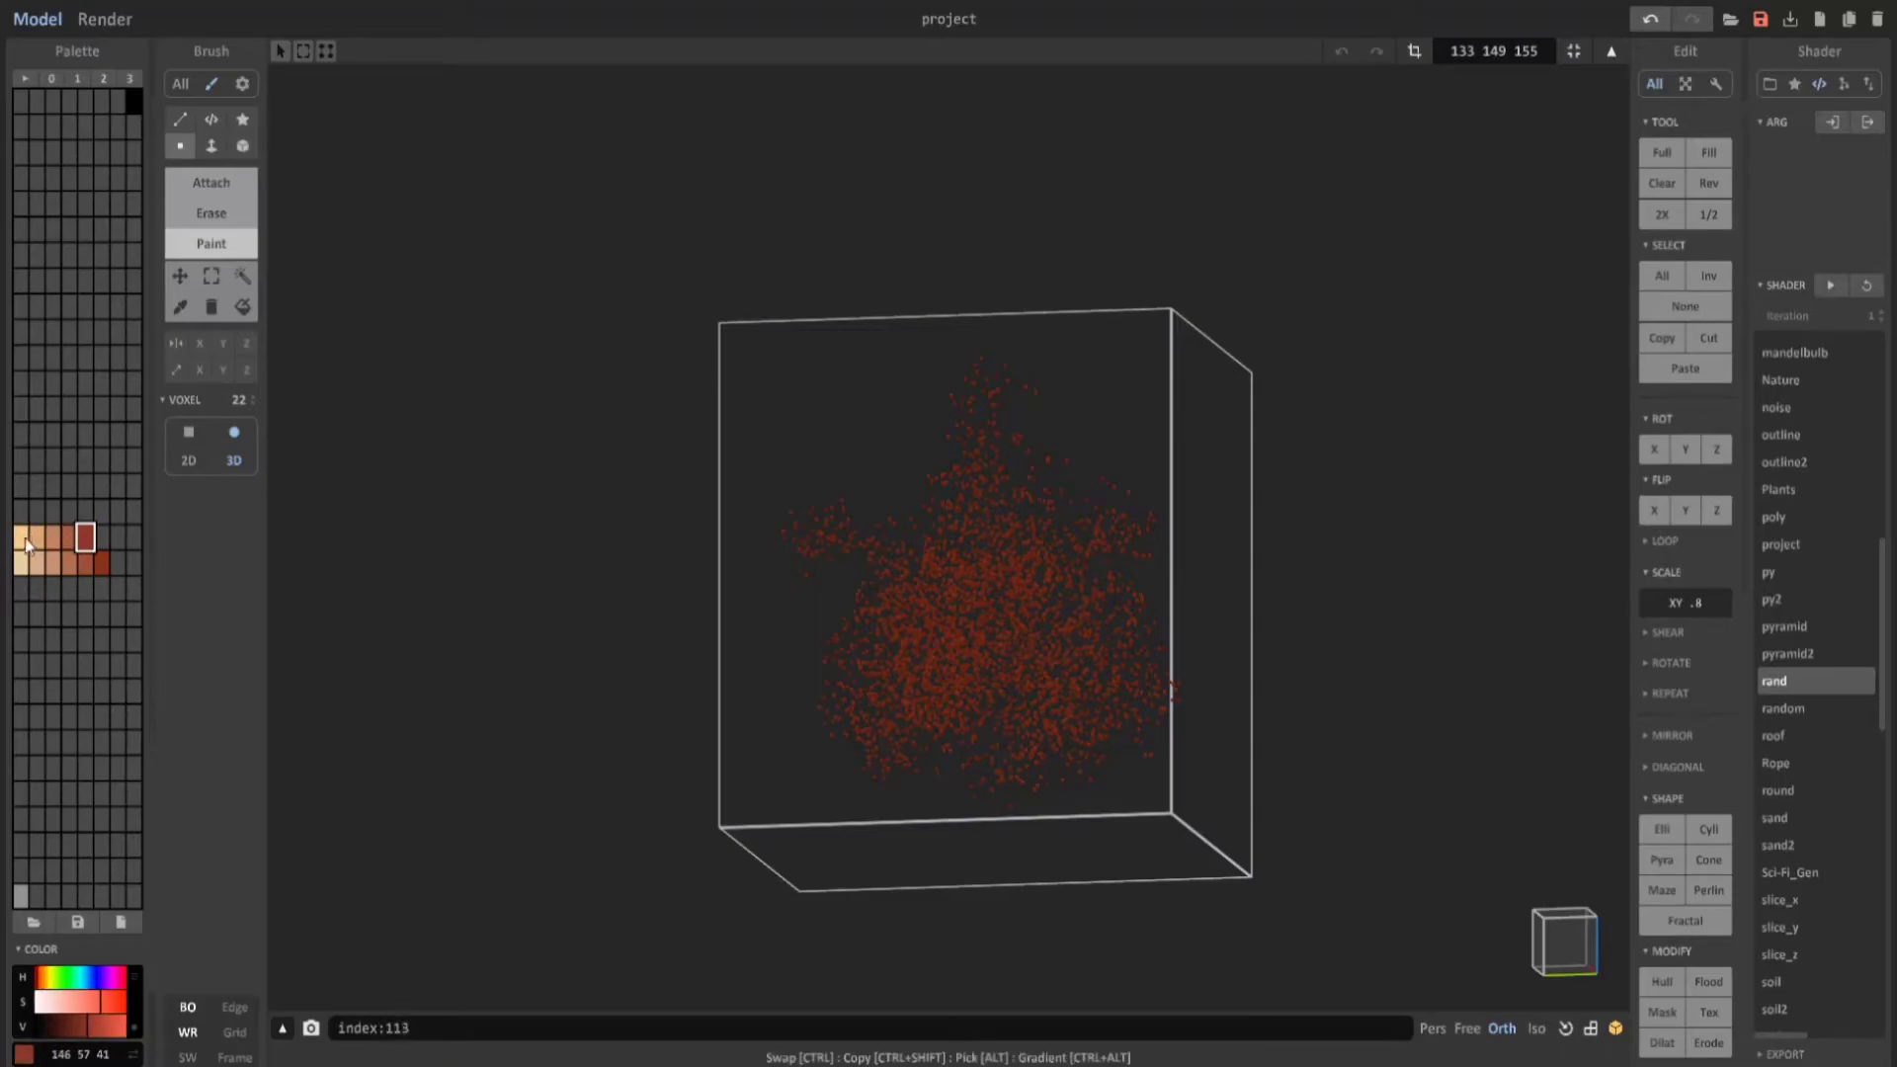
From a straight side view, paint the mandelbulb's upper voxels light orange 248, 204, 140 and set the voxel brush size to 15.
click(24, 542)
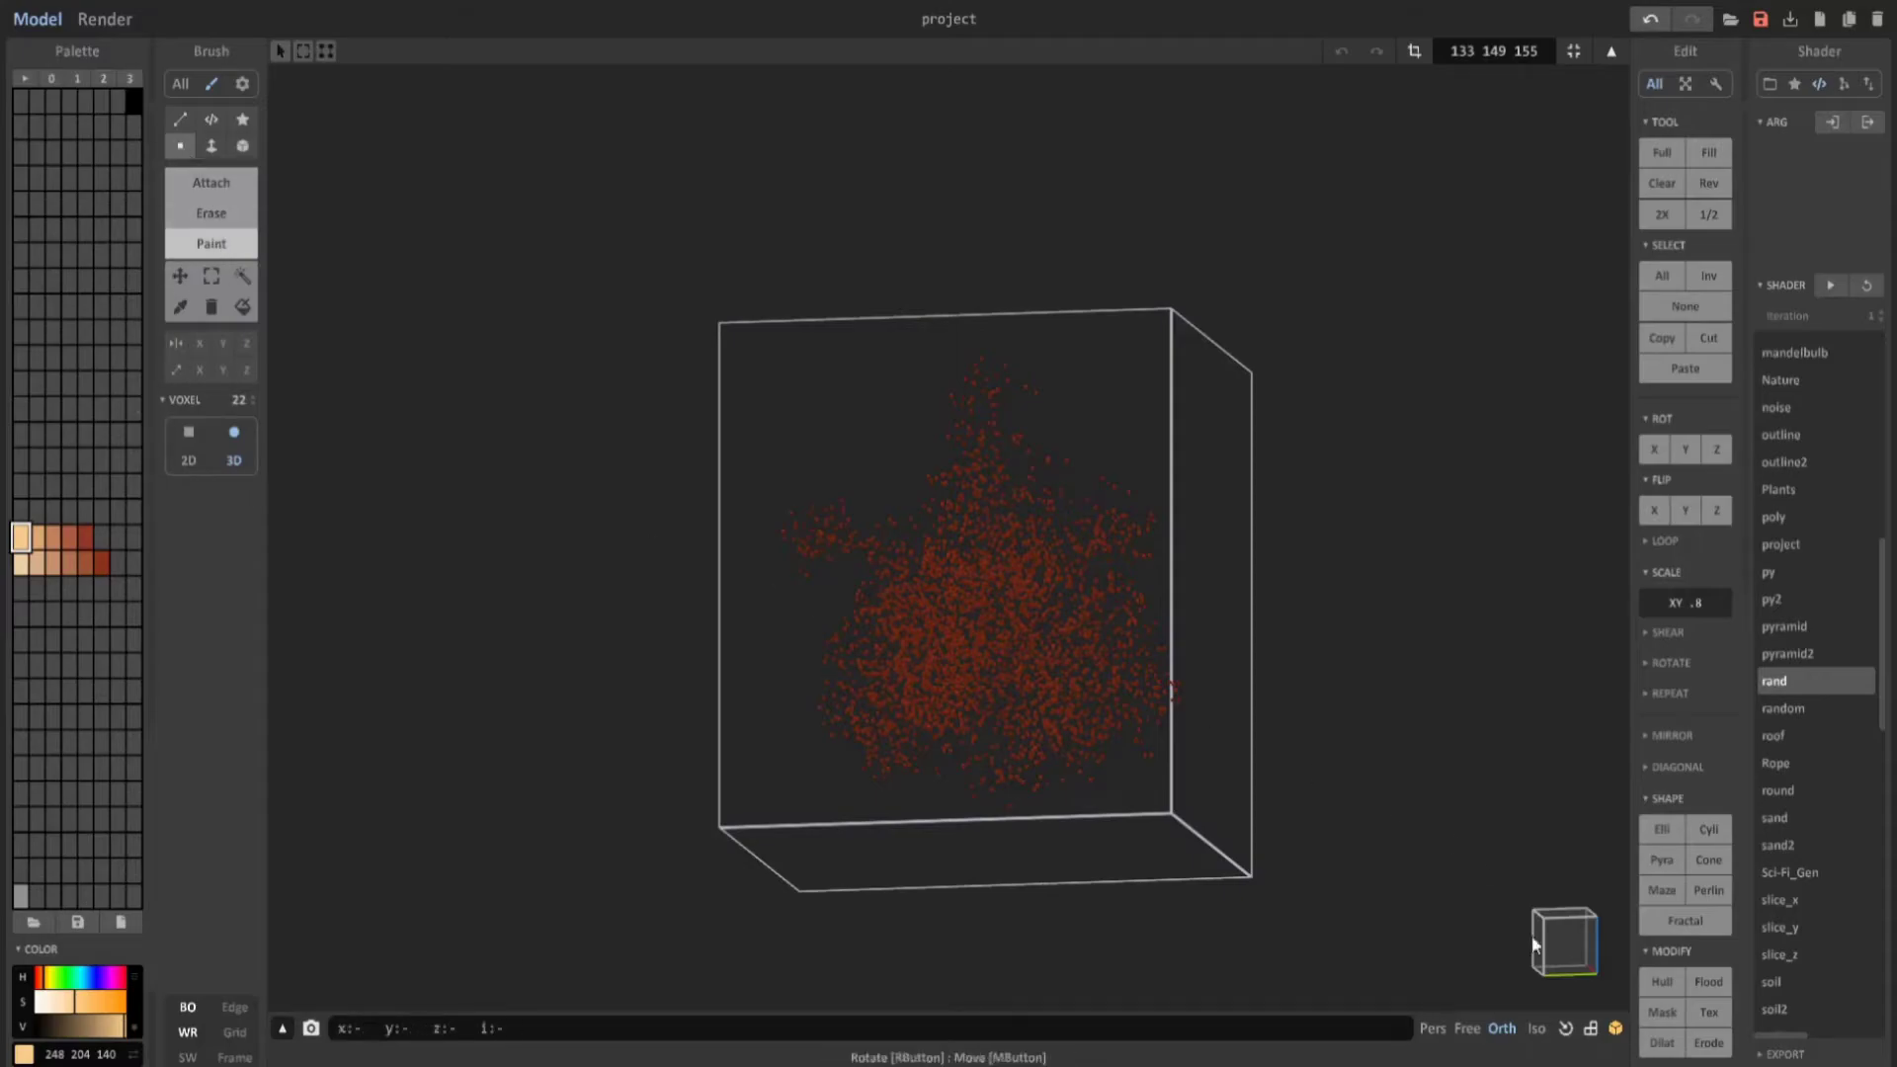
click(1570, 937)
mouse_move(921, 413)
mouse_down()
mouse_move(960, 310)
mouse_move(1029, 385)
mouse_move(879, 534)
mouse_move(1071, 558)
mouse_up()
click(55, 542)
click(38, 539)
drag(251, 400, 257, 427)
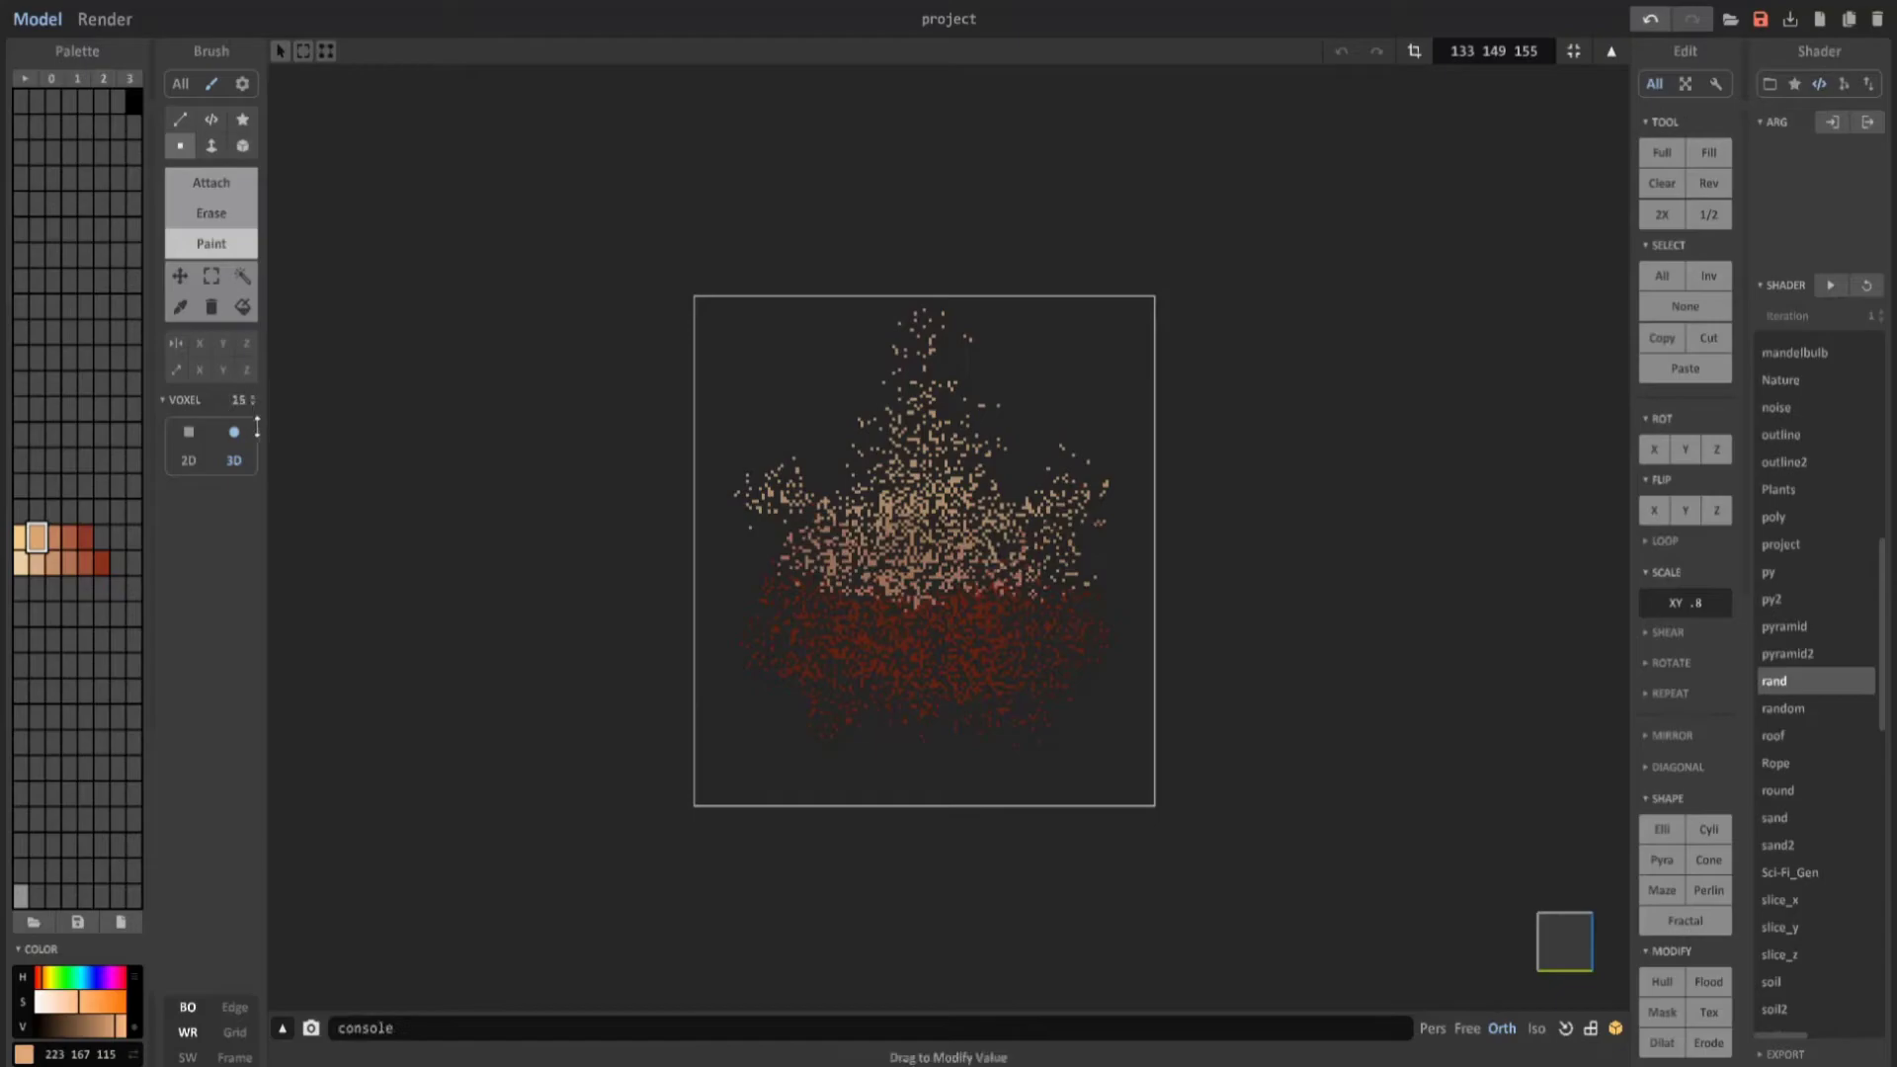
Paint the mandelbulb's middle and lower voxels with the darker gradient colours, including 172, 94, 66, to blend towards the red base.
click(67, 542)
mouse_move(879, 593)
mouse_down()
mouse_move(961, 600)
mouse_move(1059, 667)
mouse_up()
click(53, 540)
click(69, 538)
drag(805, 670, 1128, 644)
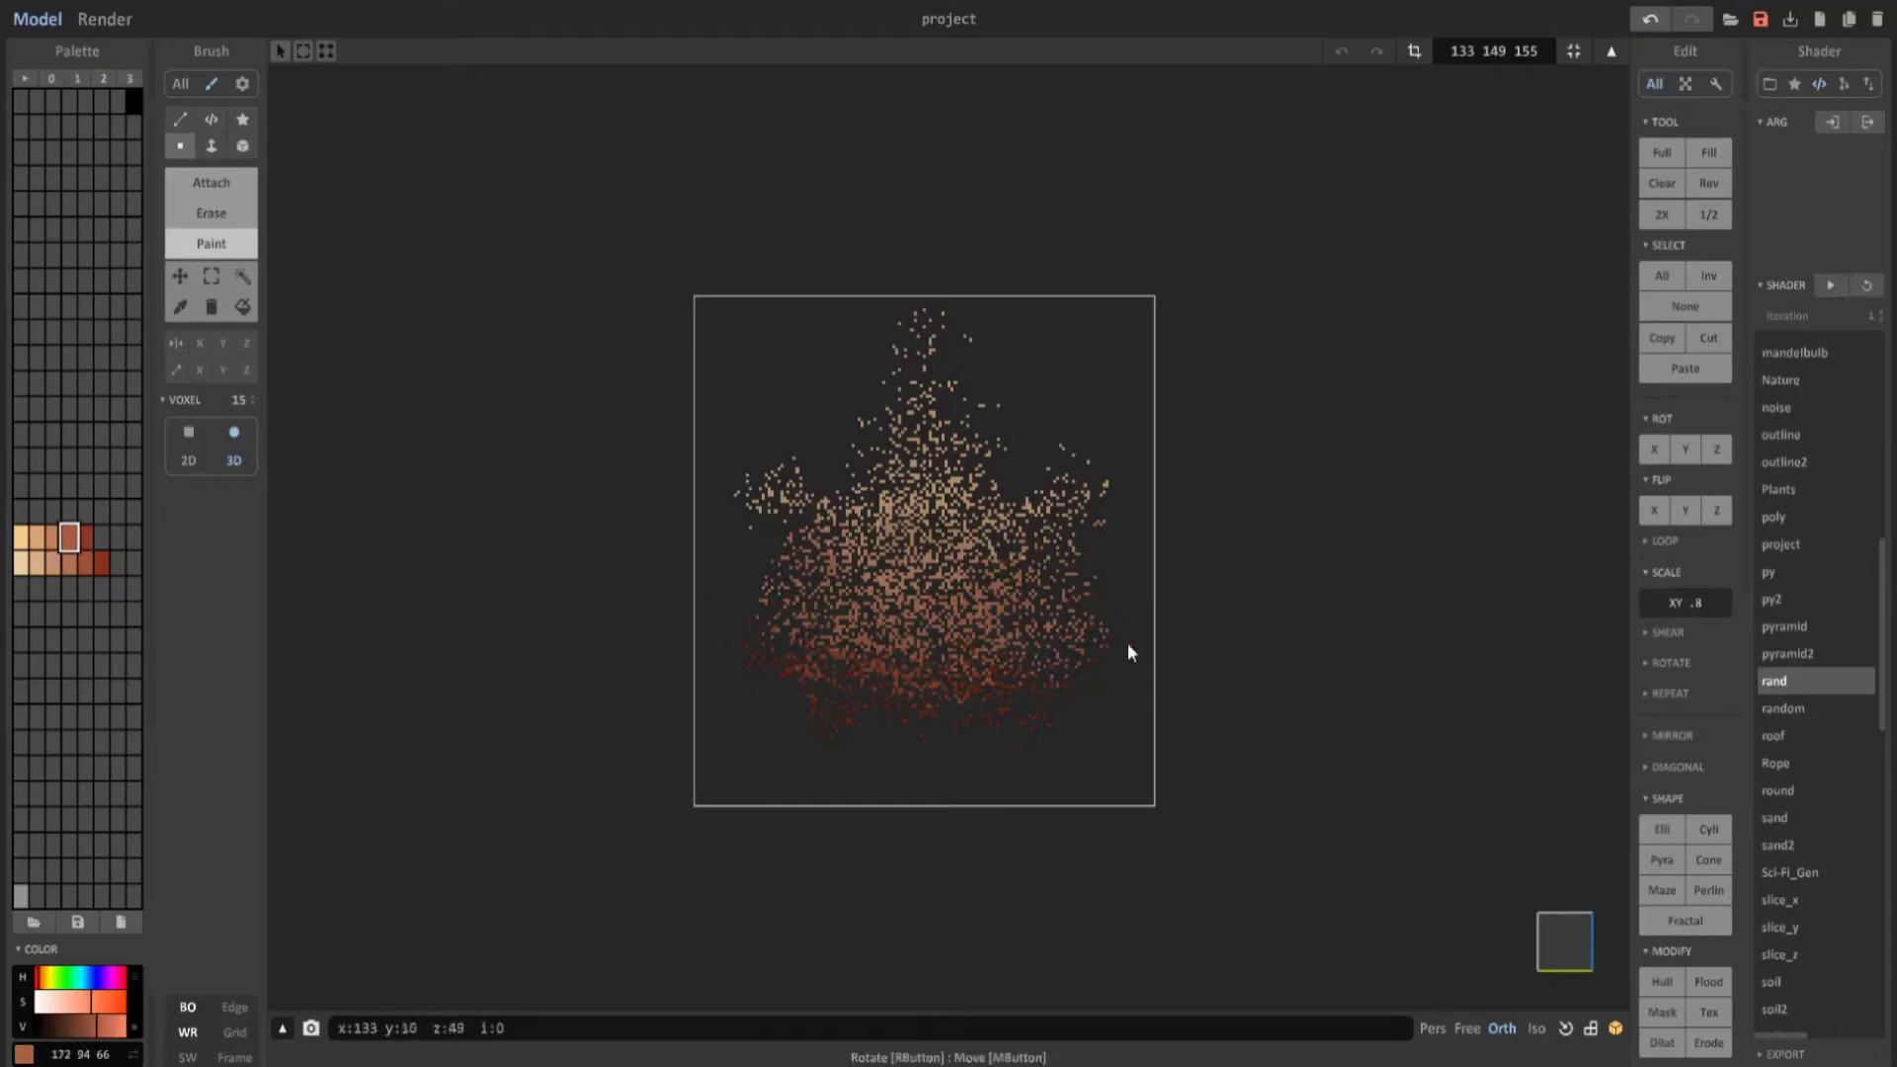
mouse_move(759, 613)
mouse_down()
mouse_move(902, 691)
mouse_move(1059, 585)
mouse_up()
Blend the gradient colours around the mandelbulb's other sides, from light orange at the top to brownish red at the base.
alt+click(878, 698)
alt+click(781, 499)
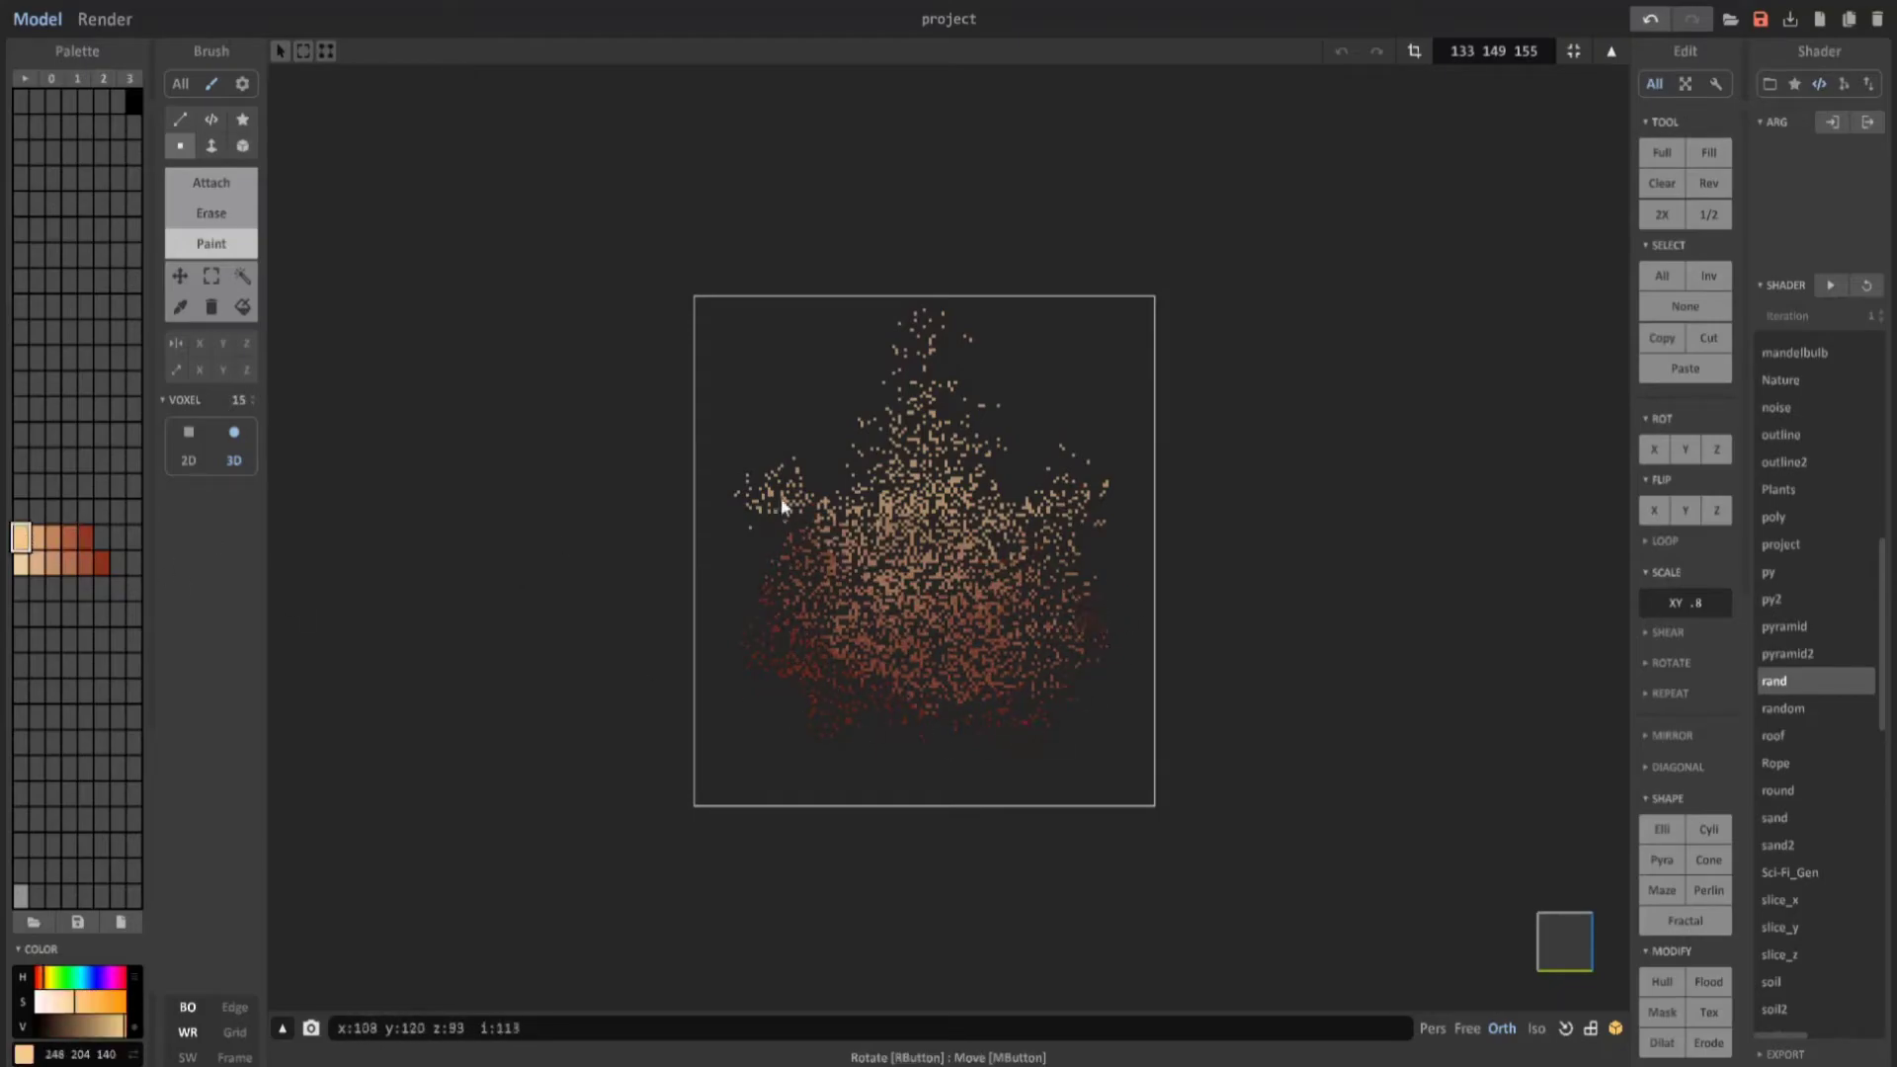
click(38, 538)
click(53, 537)
click(68, 537)
right_drag(812, 626, 1559, 980)
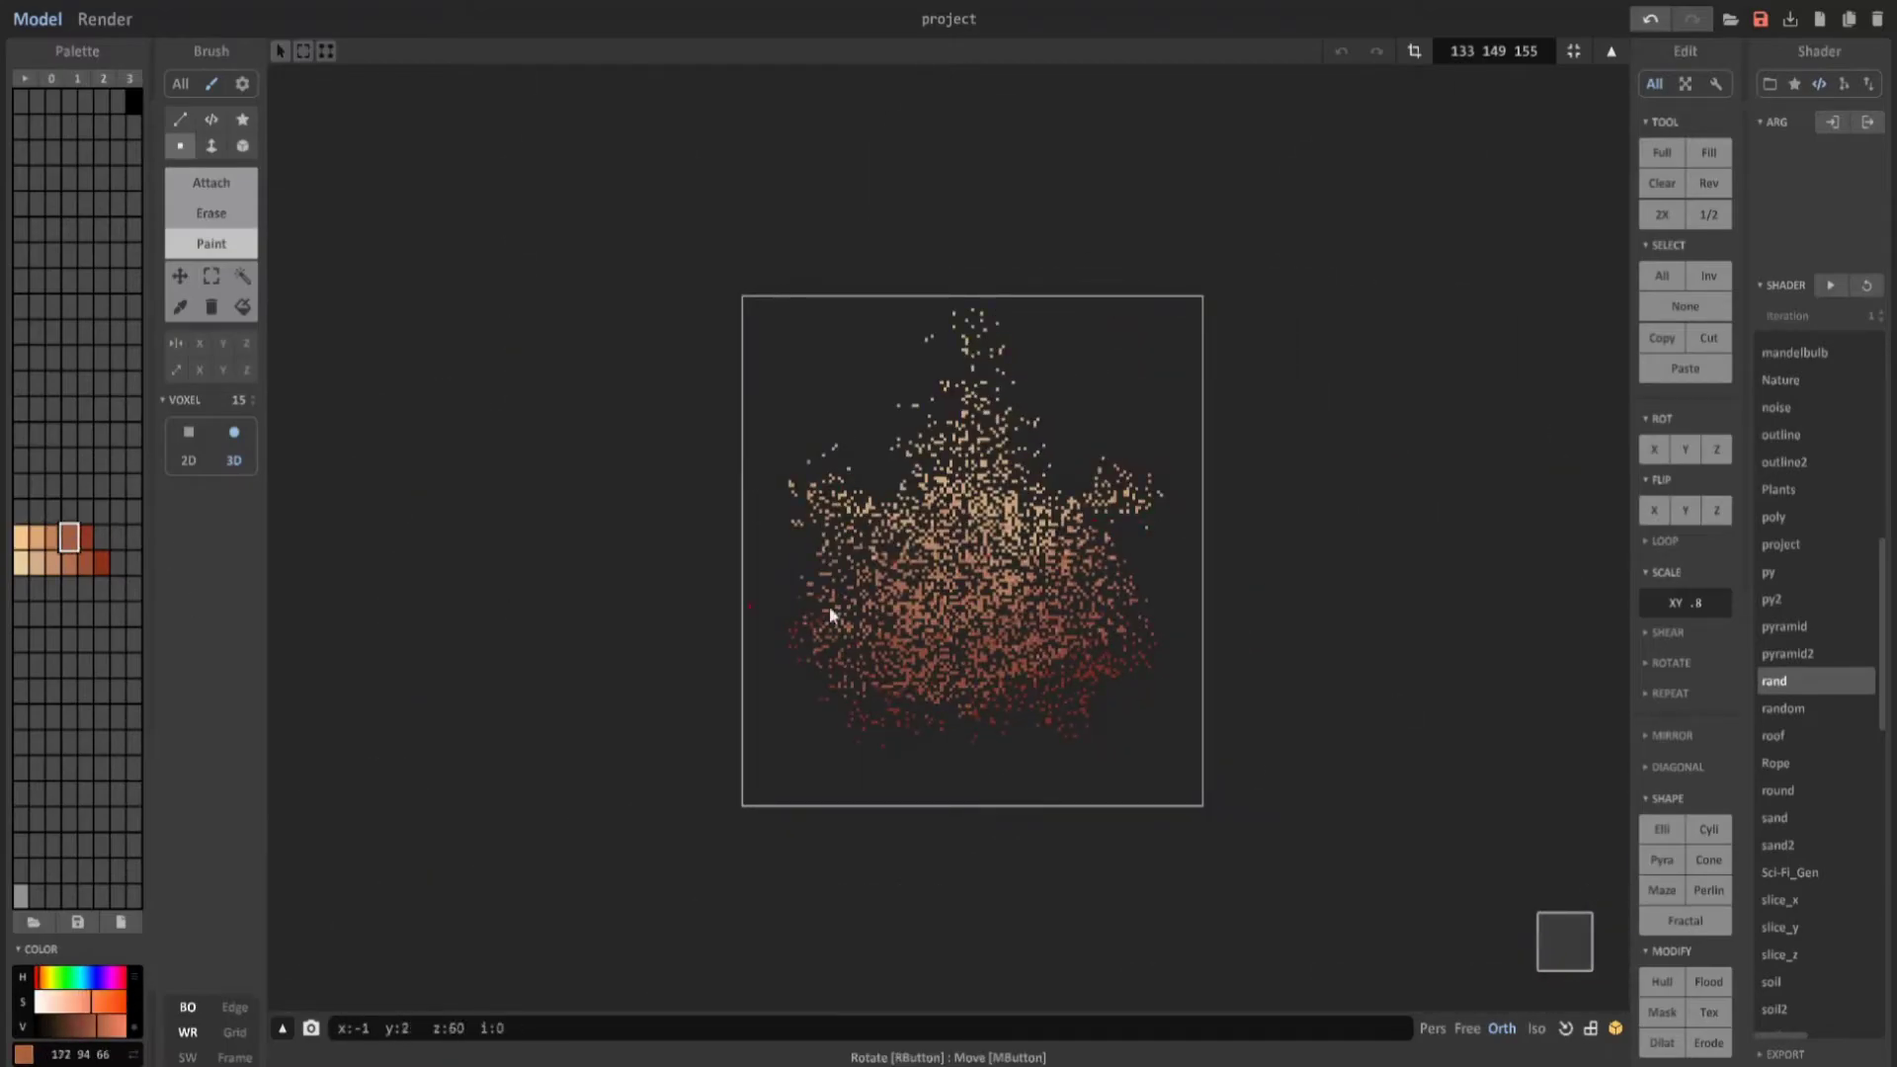
key(Right)
Leave voxel editing and move the fire mandelbulb along Y into the uppermost smoke bulb, raising it slightly towards the rocket's base.
right_drag(1092, 732, 602, 795)
scroll(978, 785, down, 5)
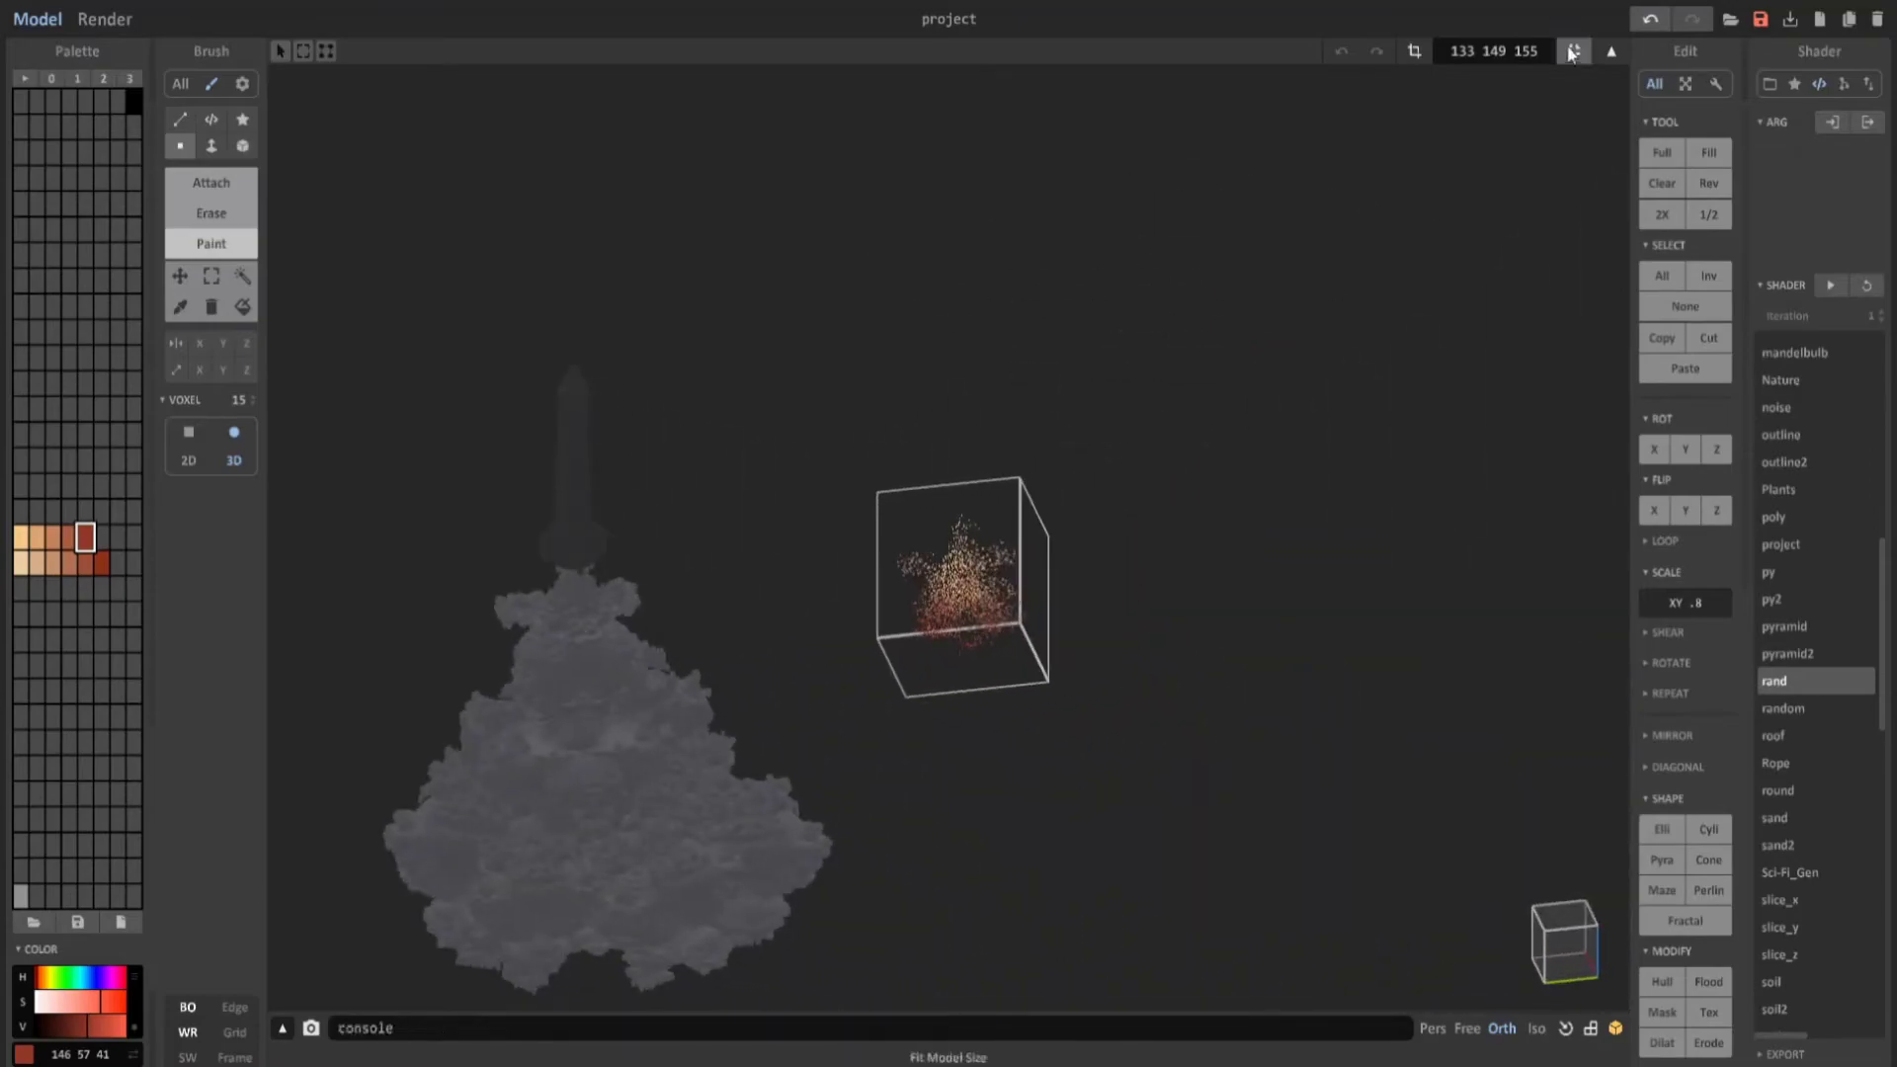
key(Tab)
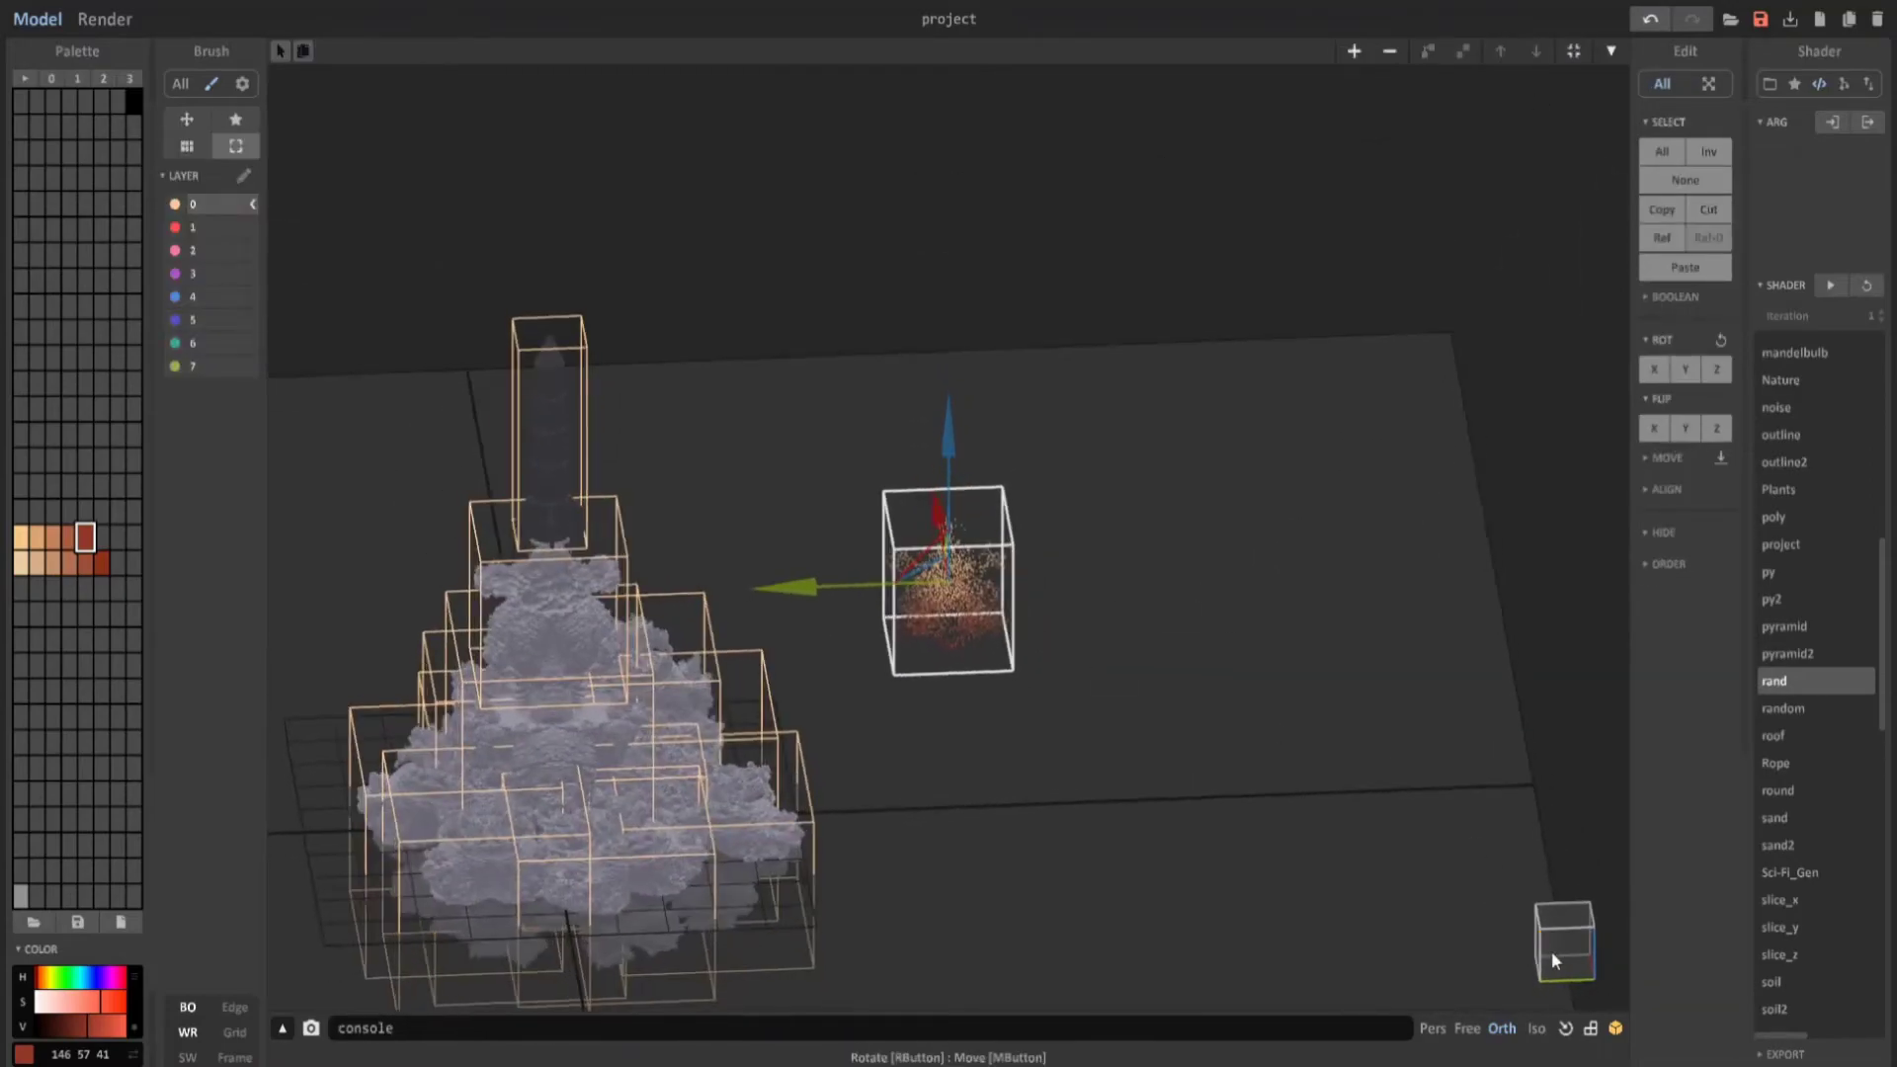
click(1552, 952)
middle_drag(740, 528, 937, 538)
scroll(938, 538, up, 3)
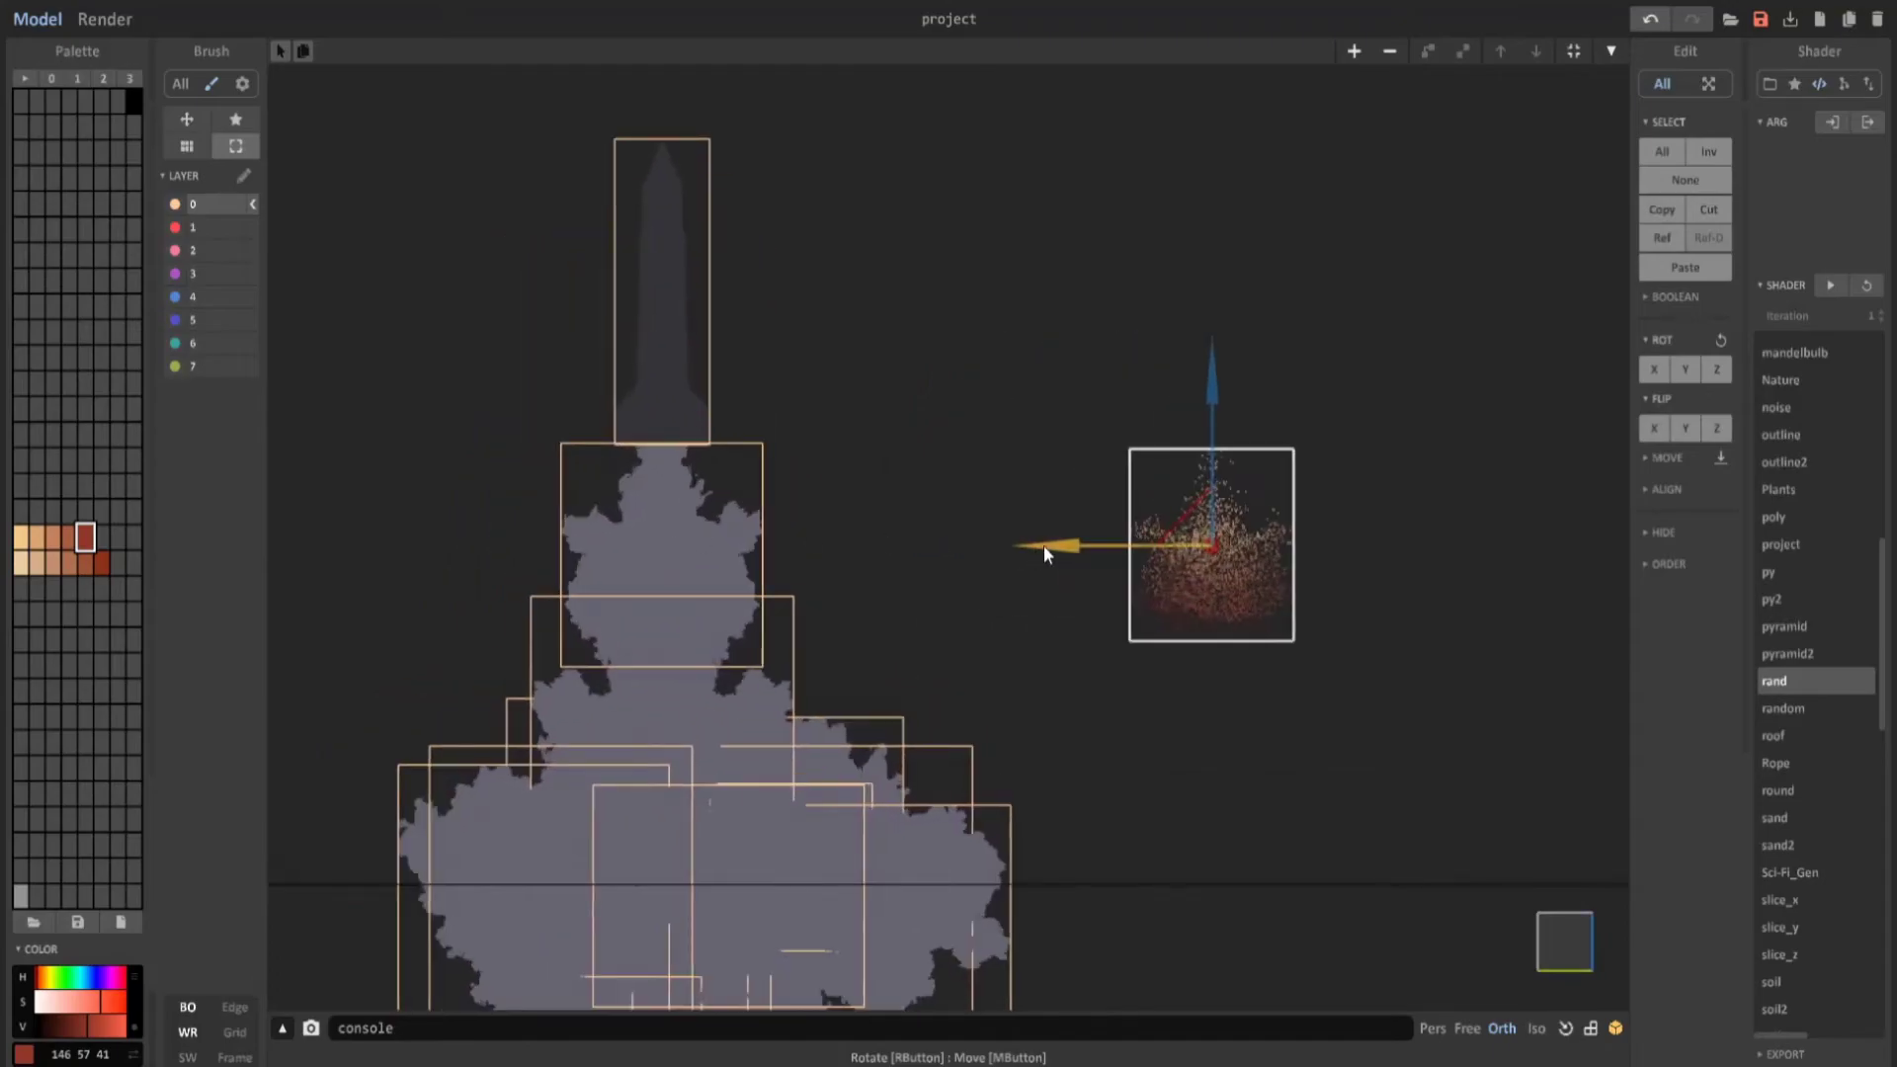
drag(1043, 545, 490, 547)
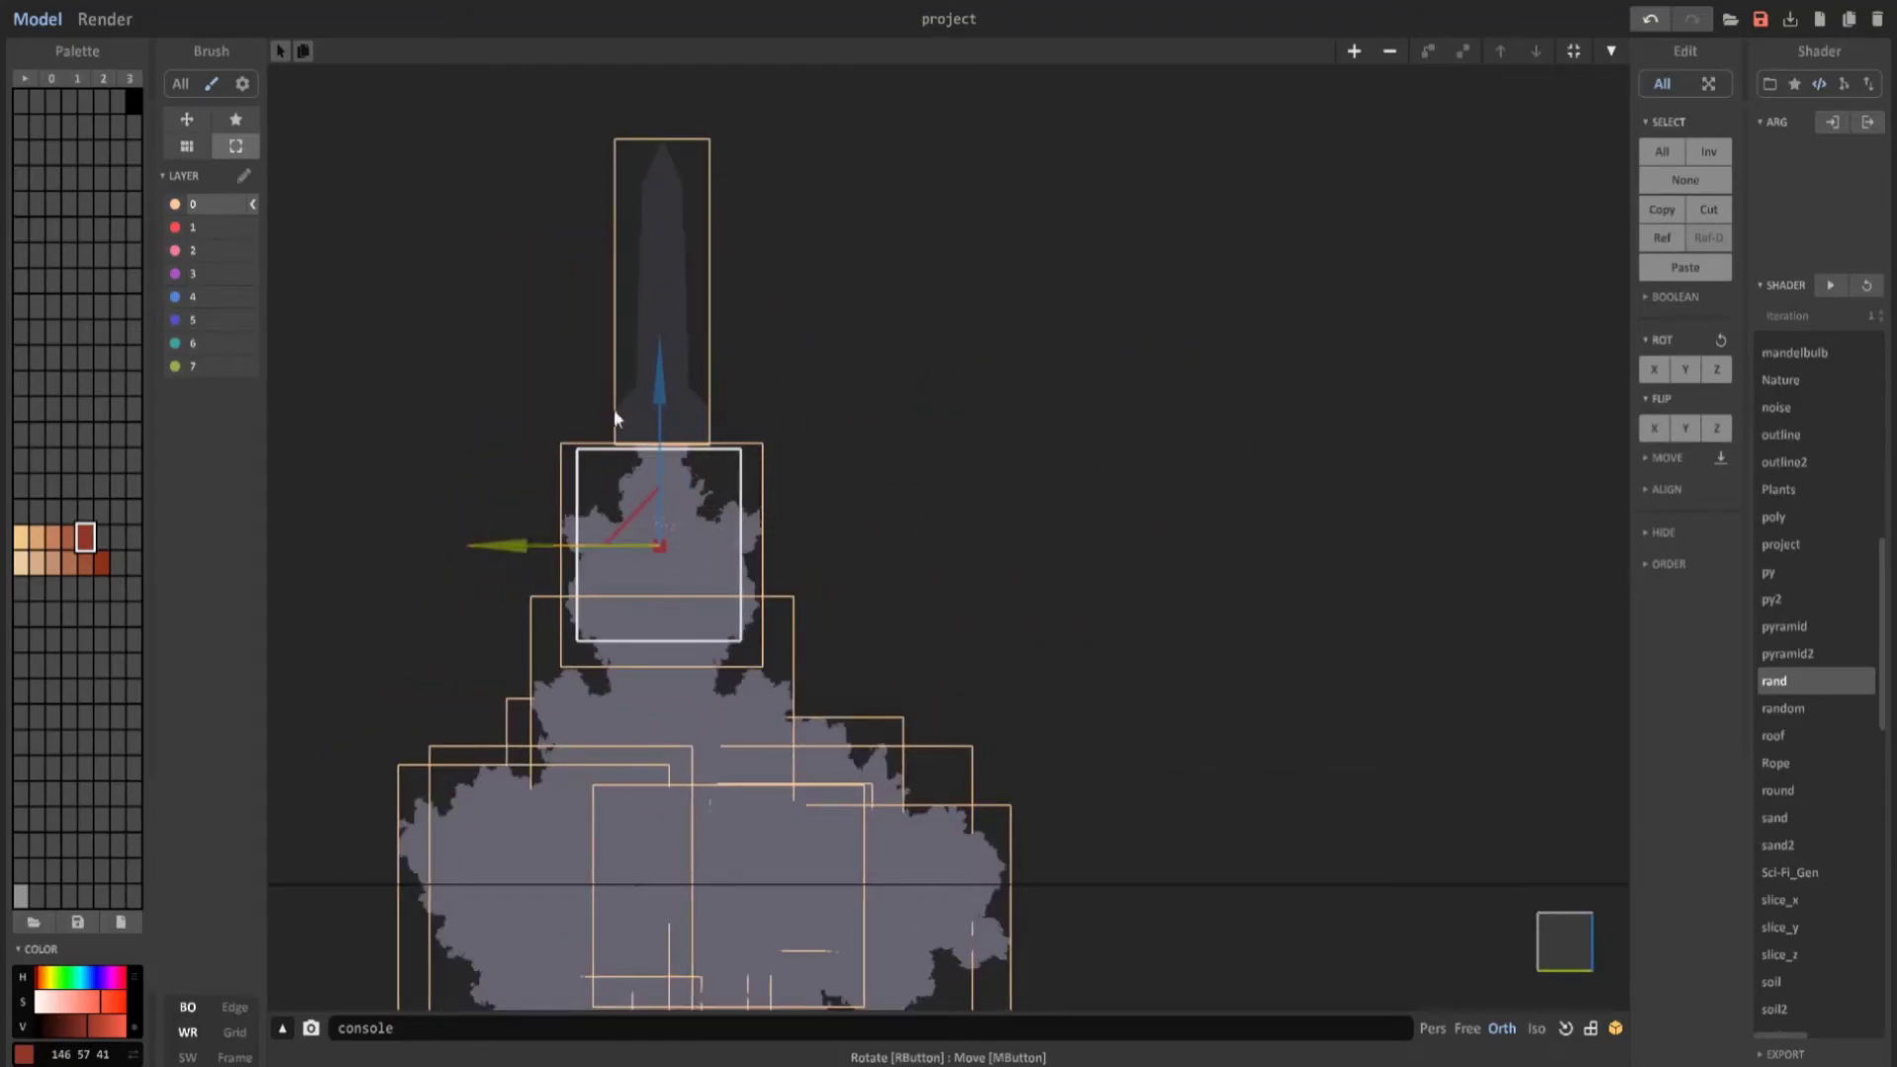
drag(658, 388, 666, 382)
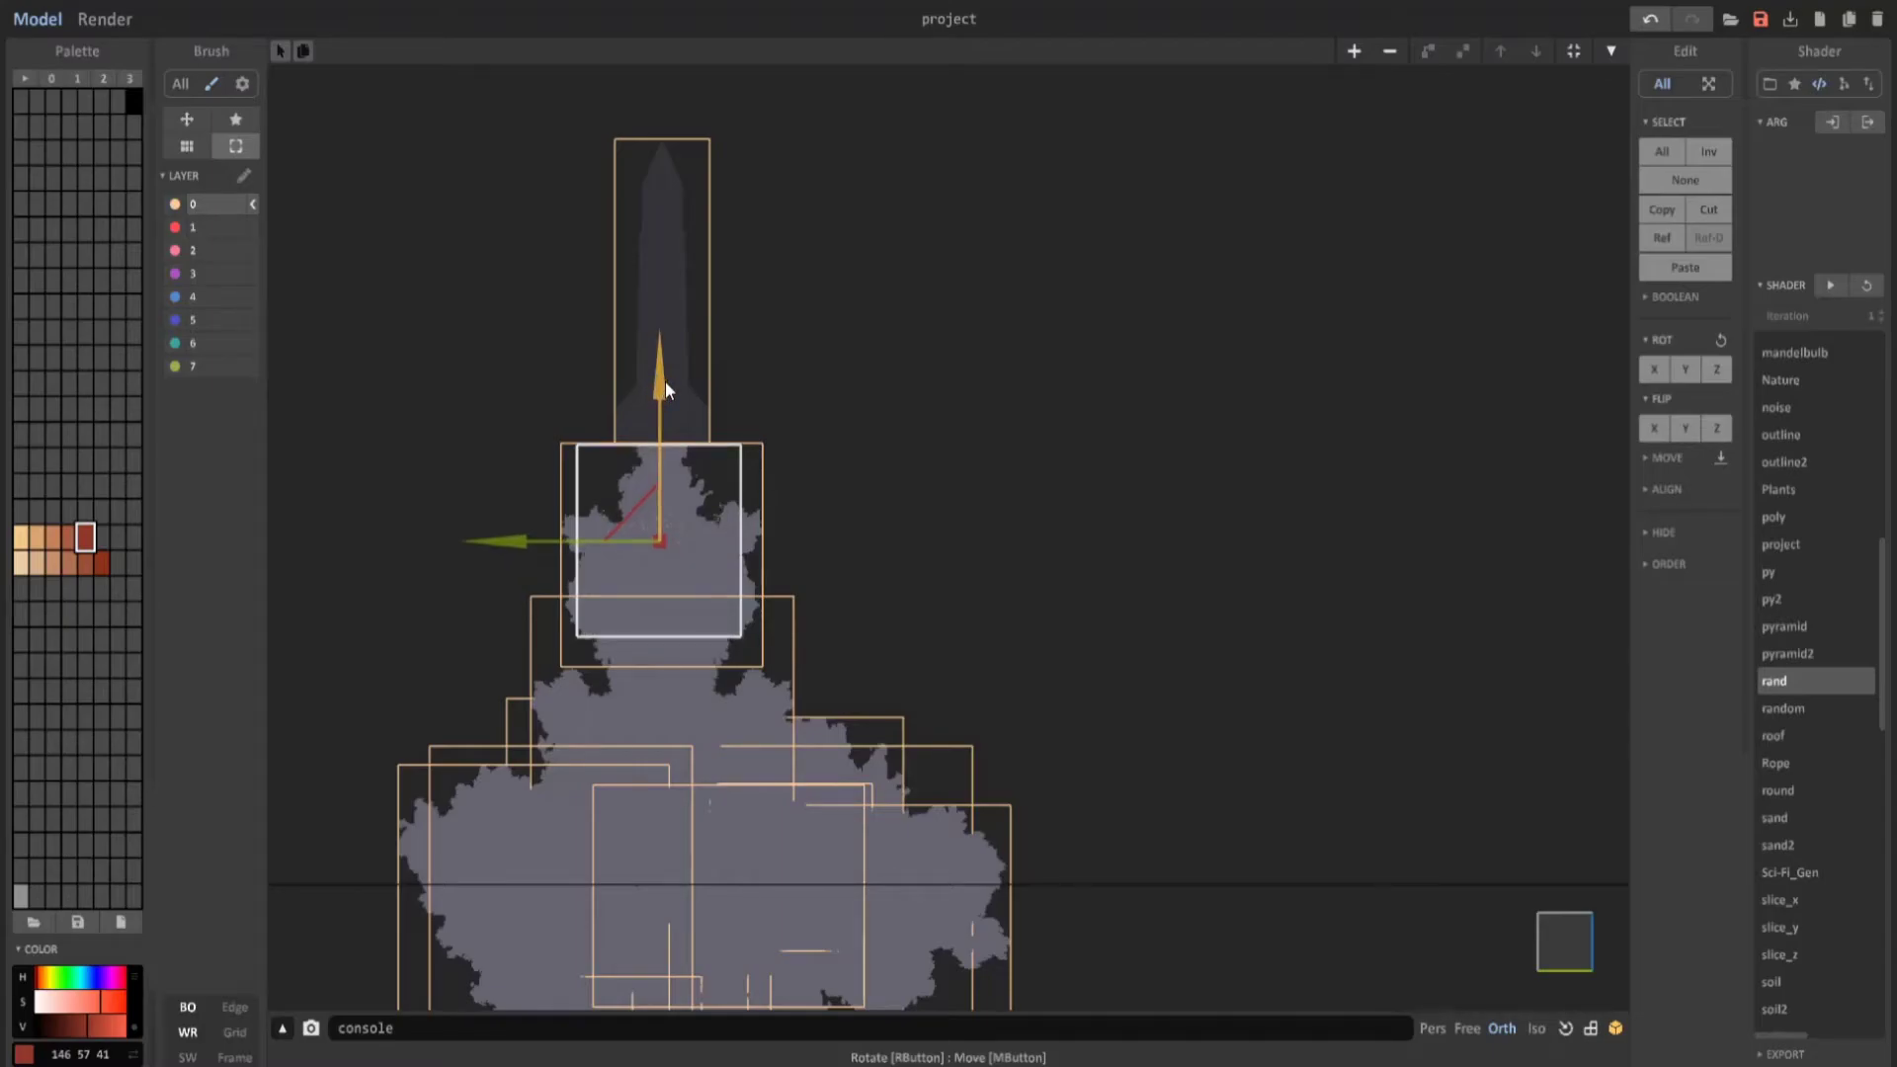
right_drag(666, 381, 637, 598)
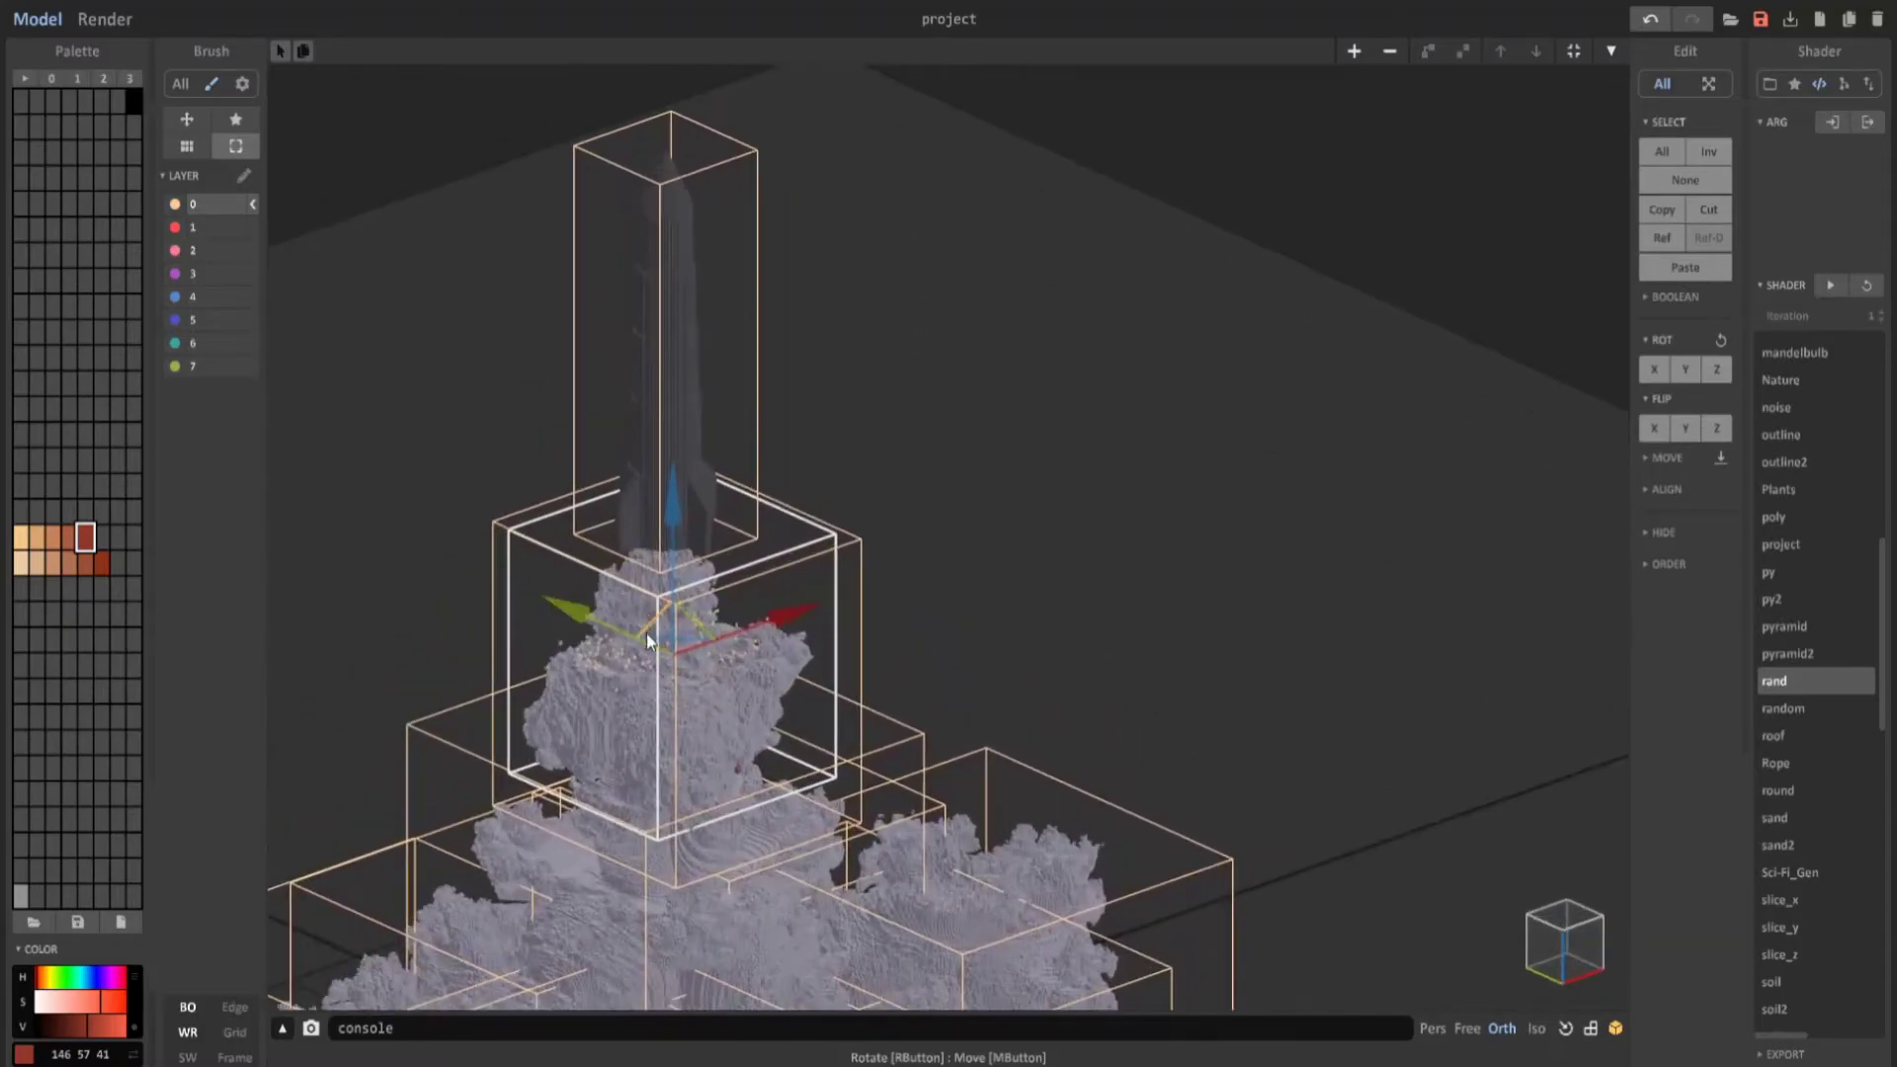
Switch to the render and make the light orange colour 248, 204, 140 emissive with emission 100 and power level 2.
key(f)
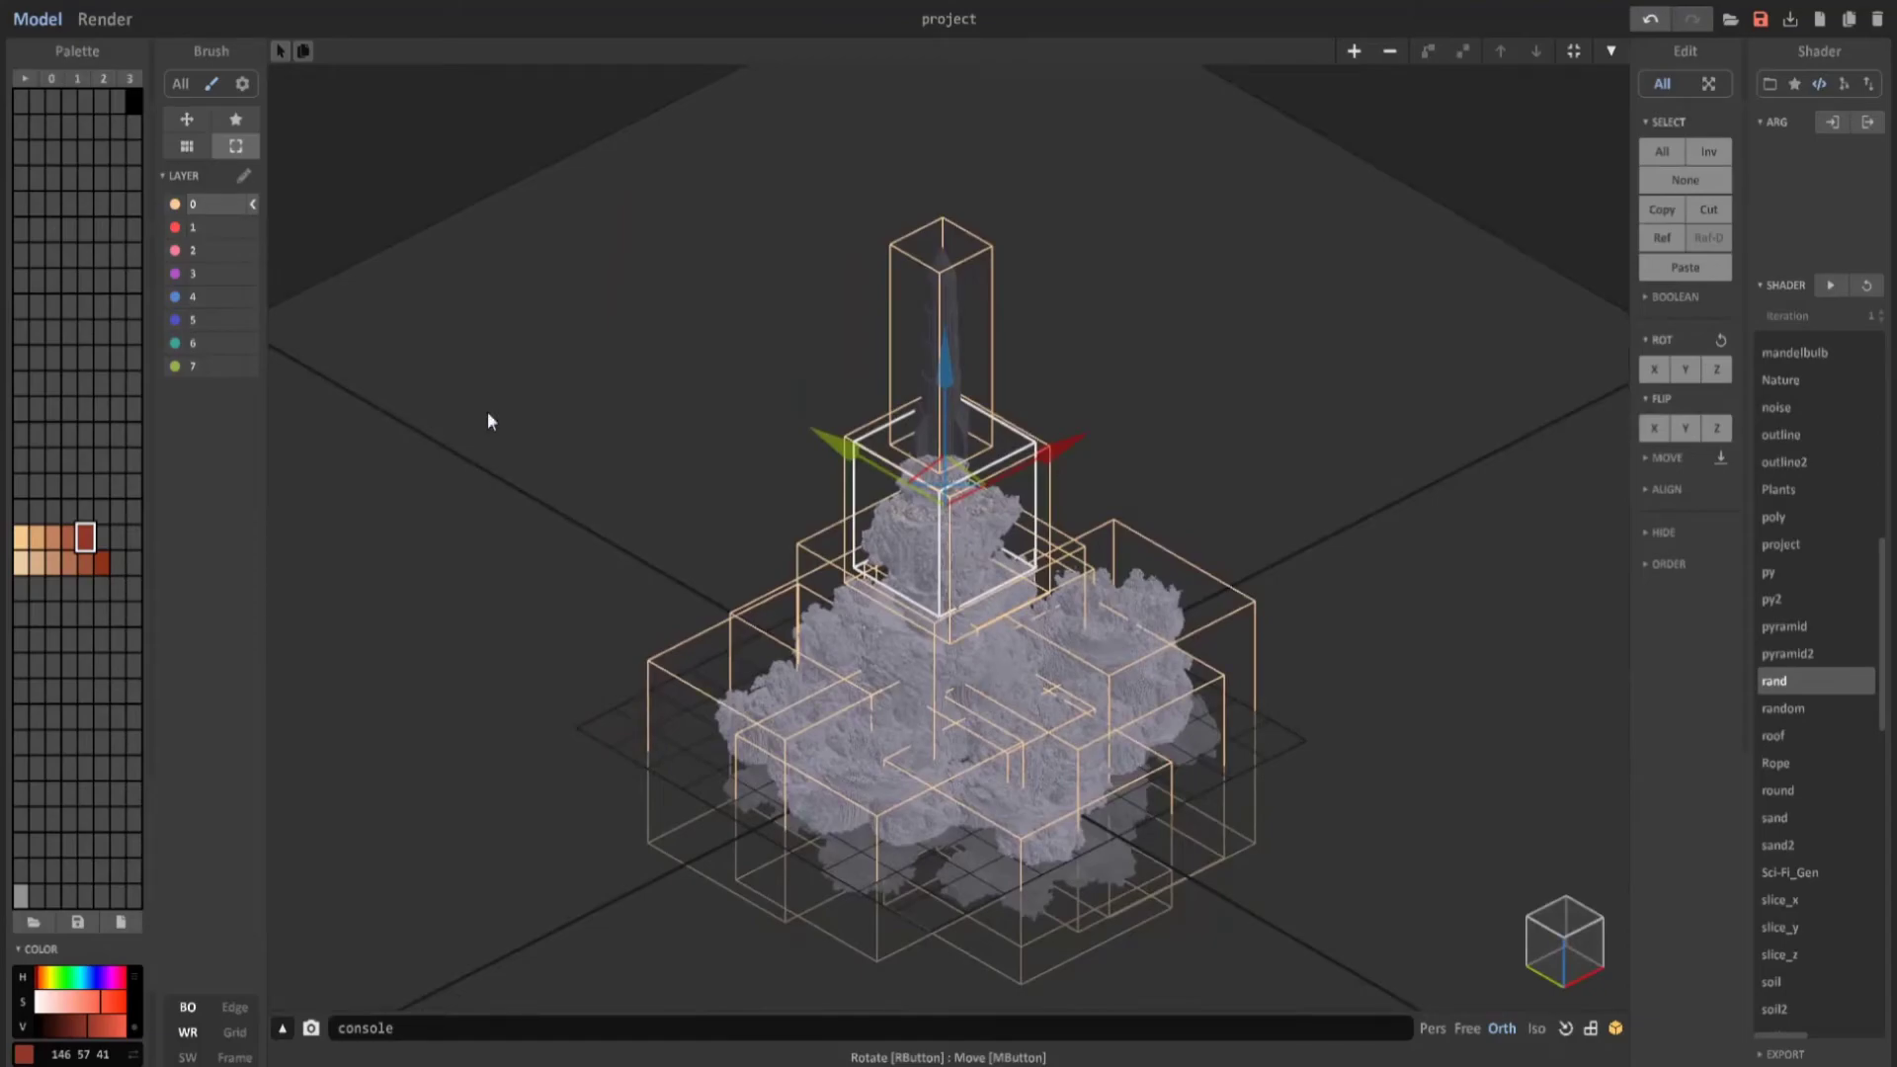
click(109, 20)
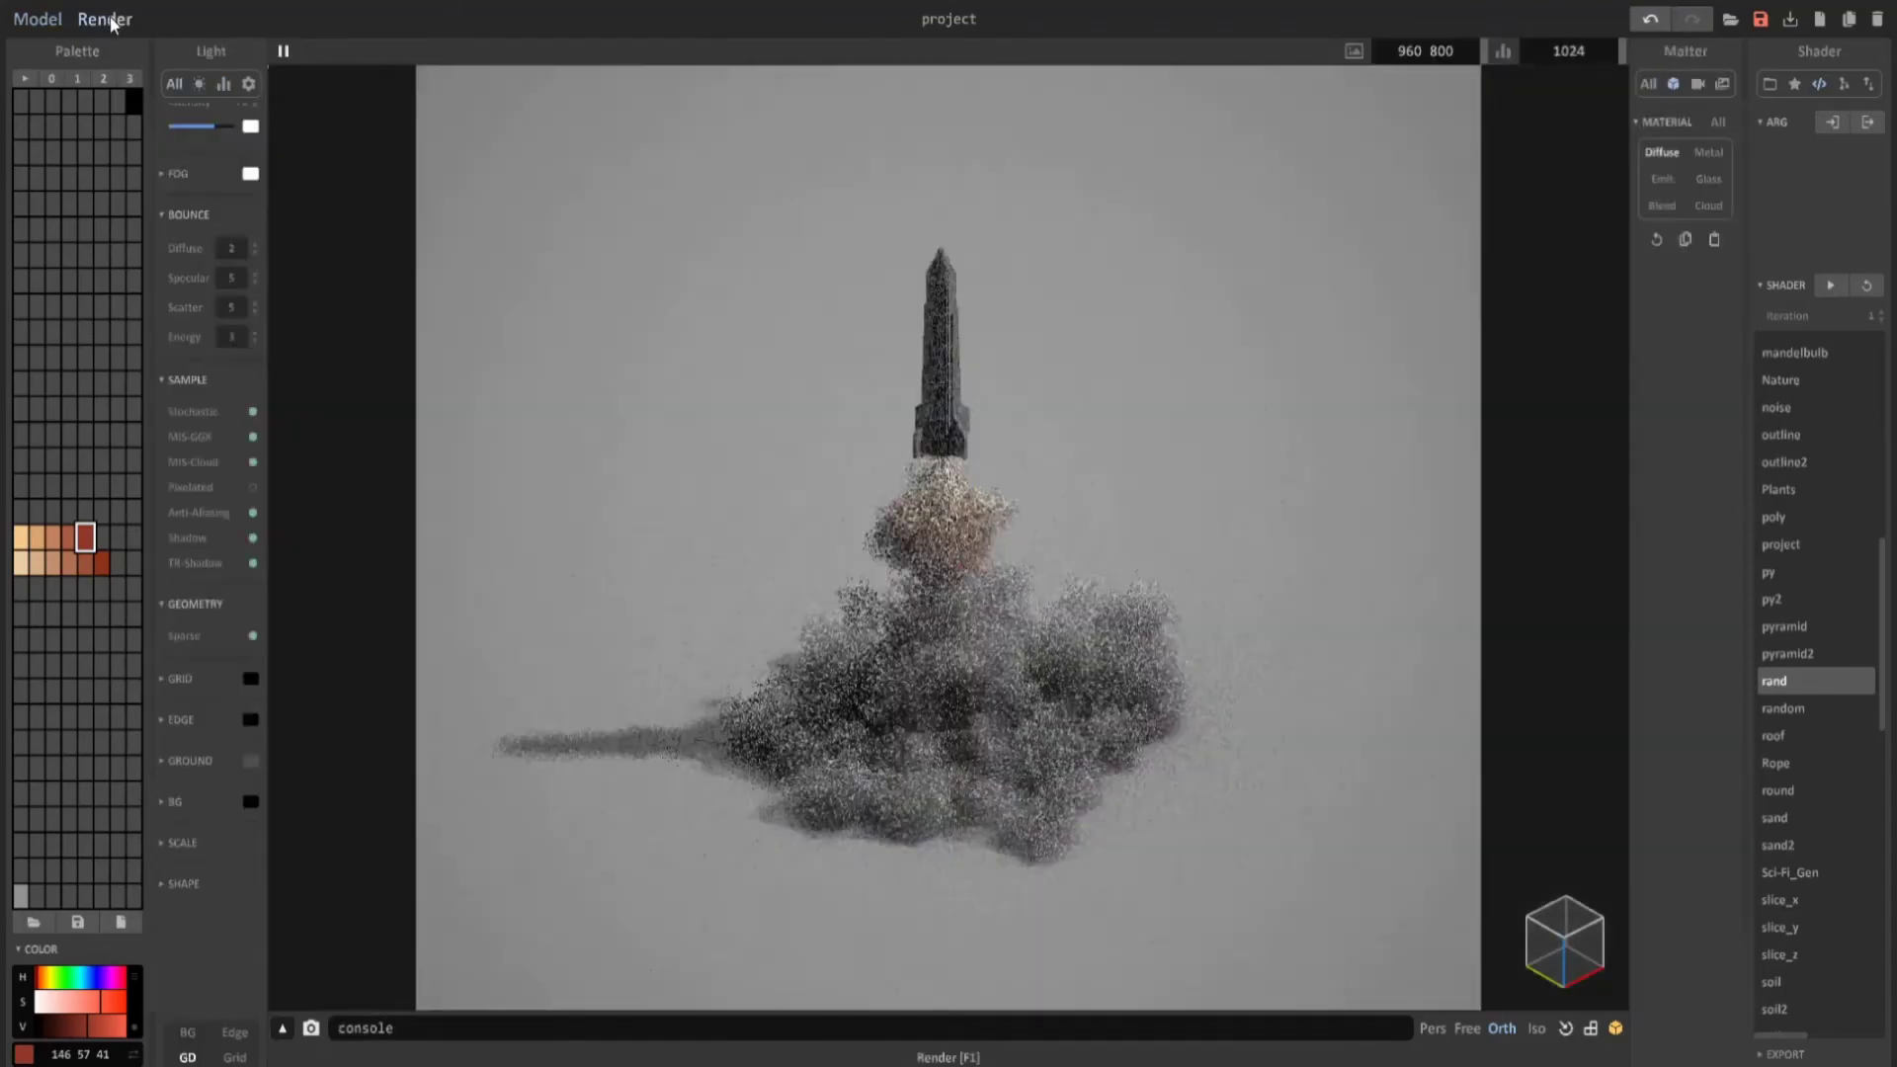
click(20, 538)
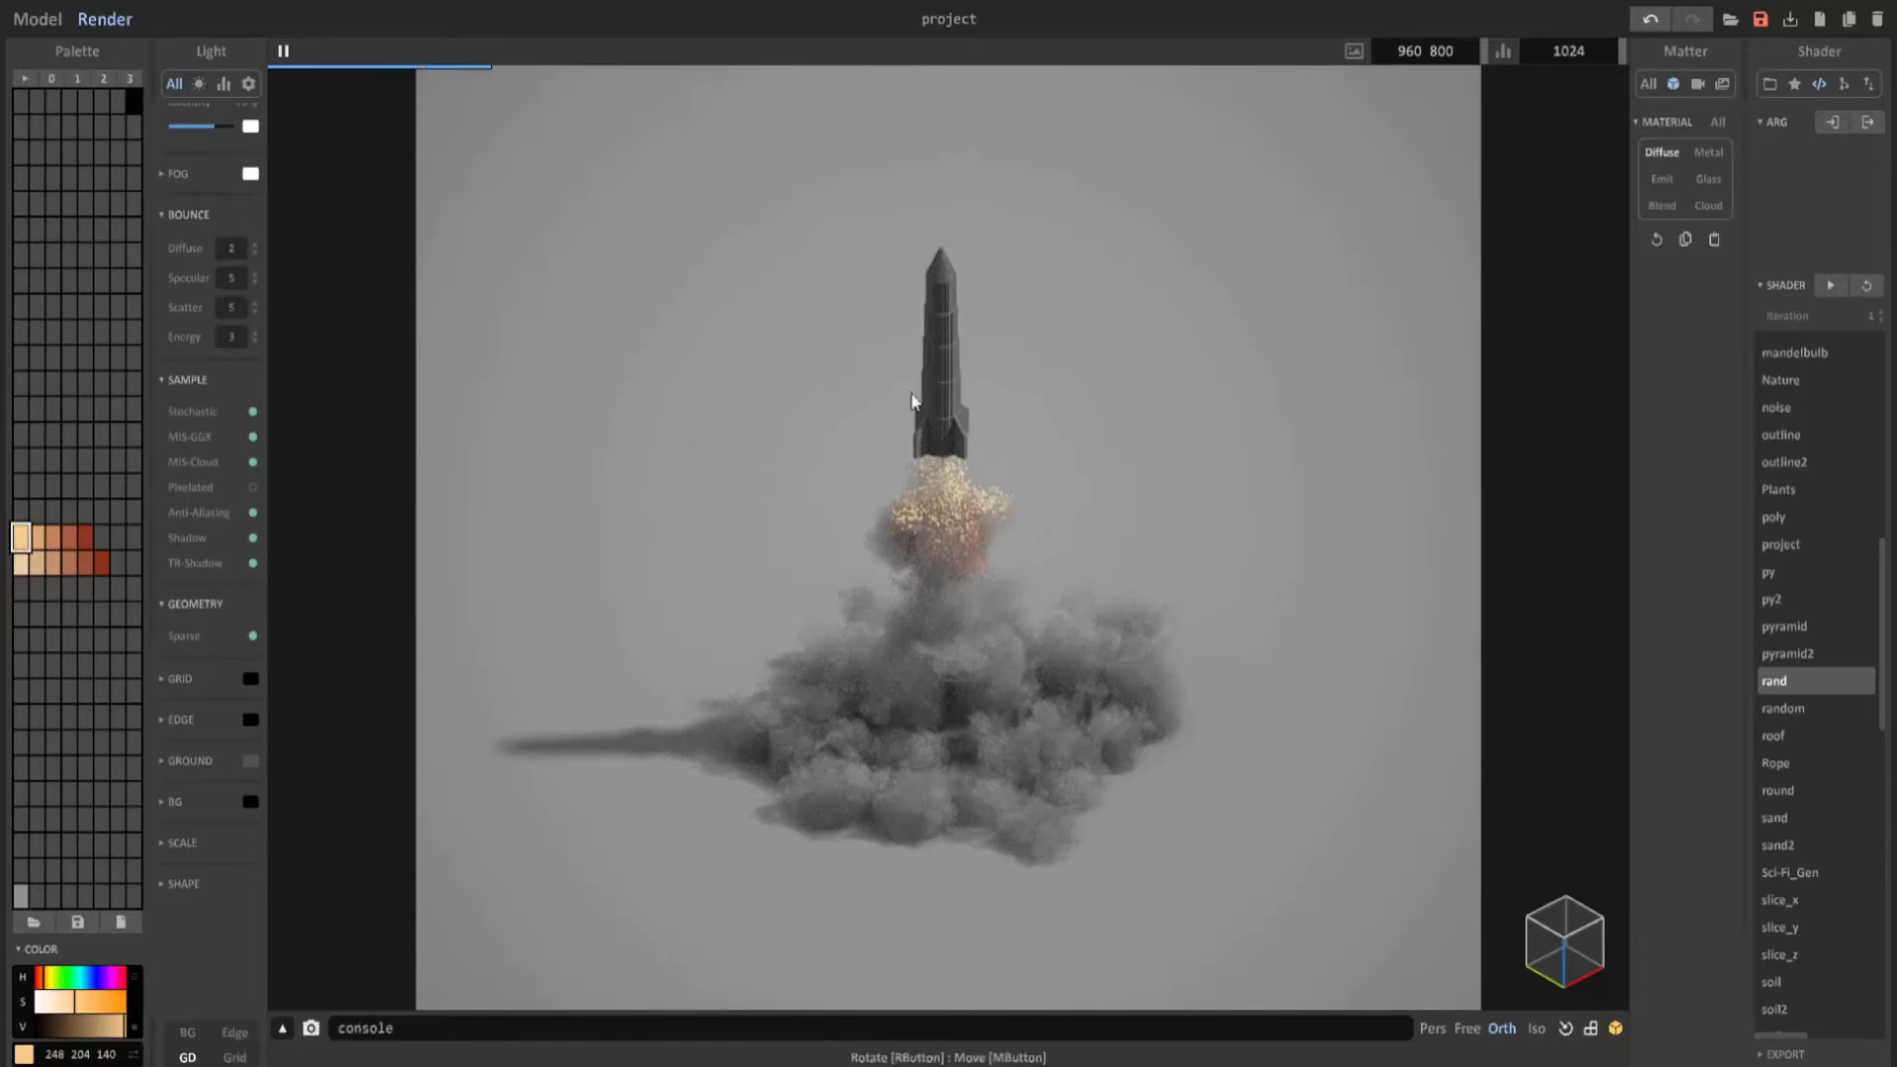
click(1663, 179)
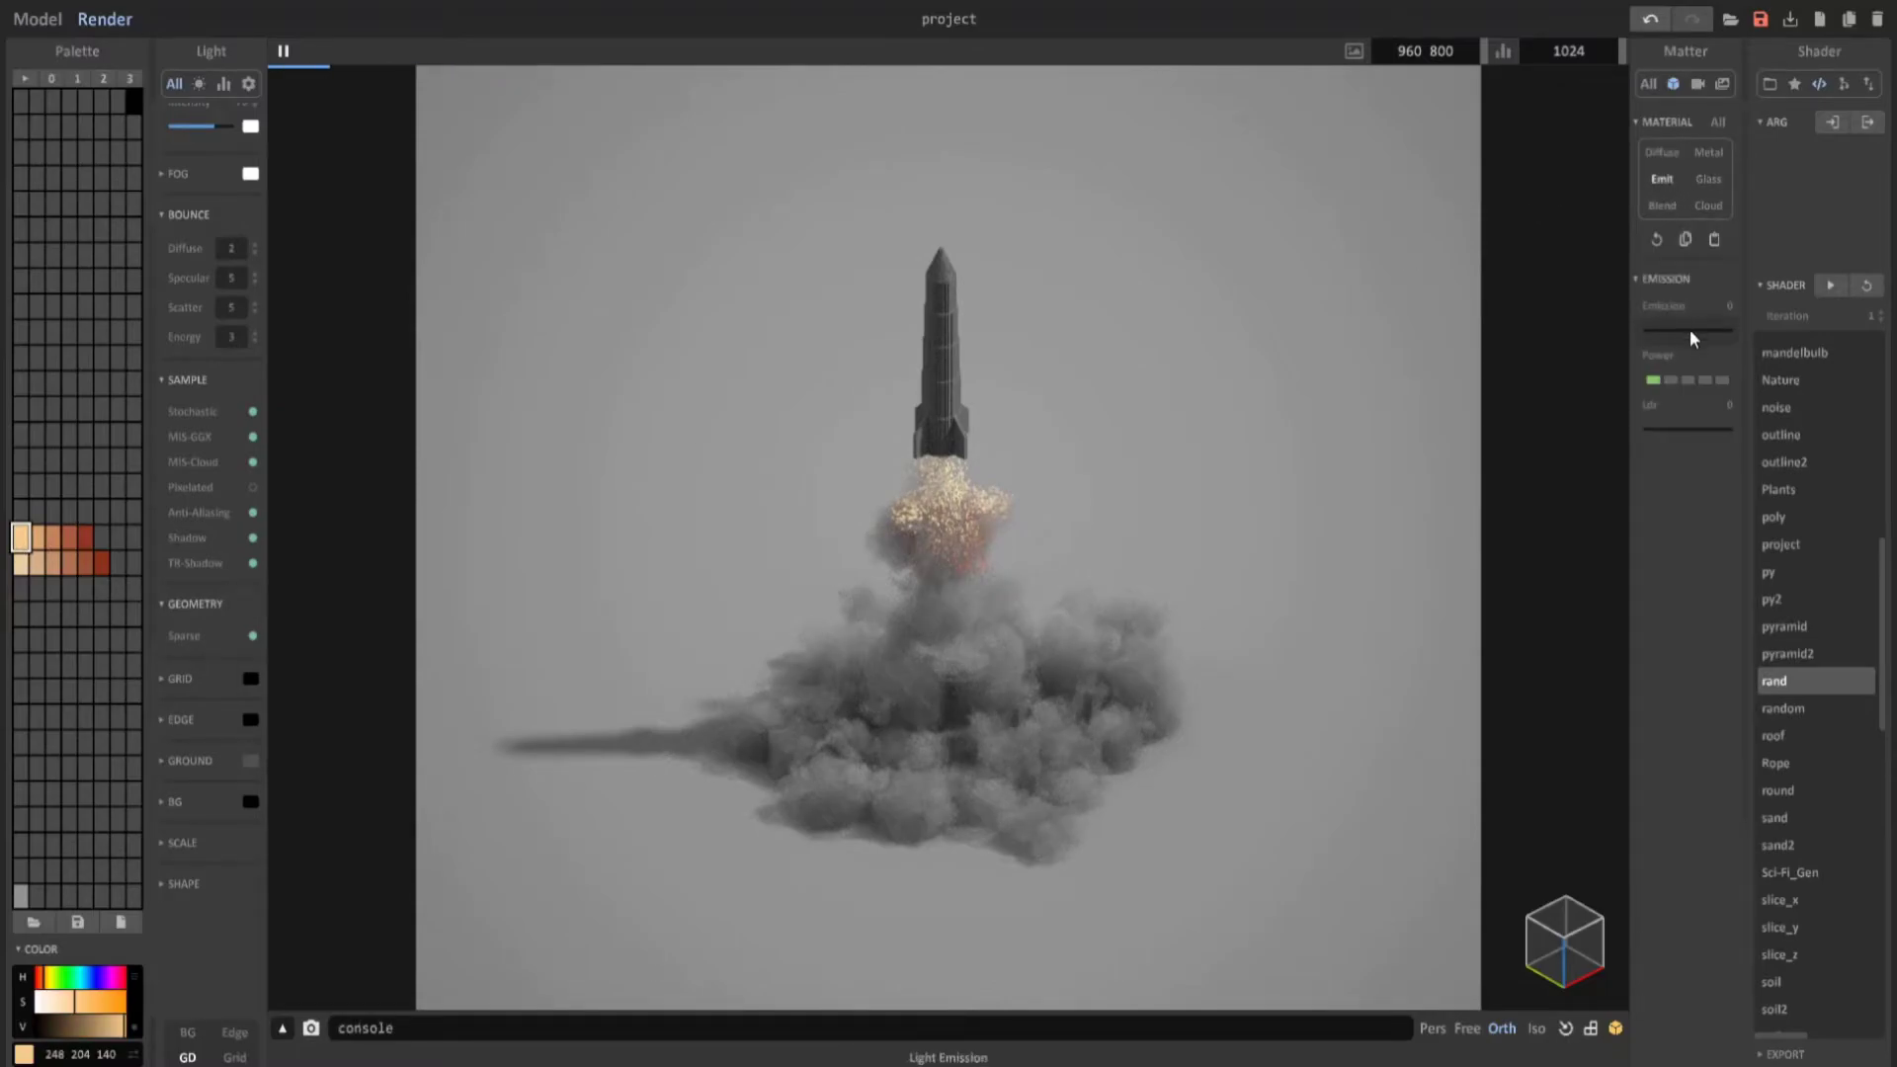
drag(1689, 330, 1738, 332)
click(1674, 381)
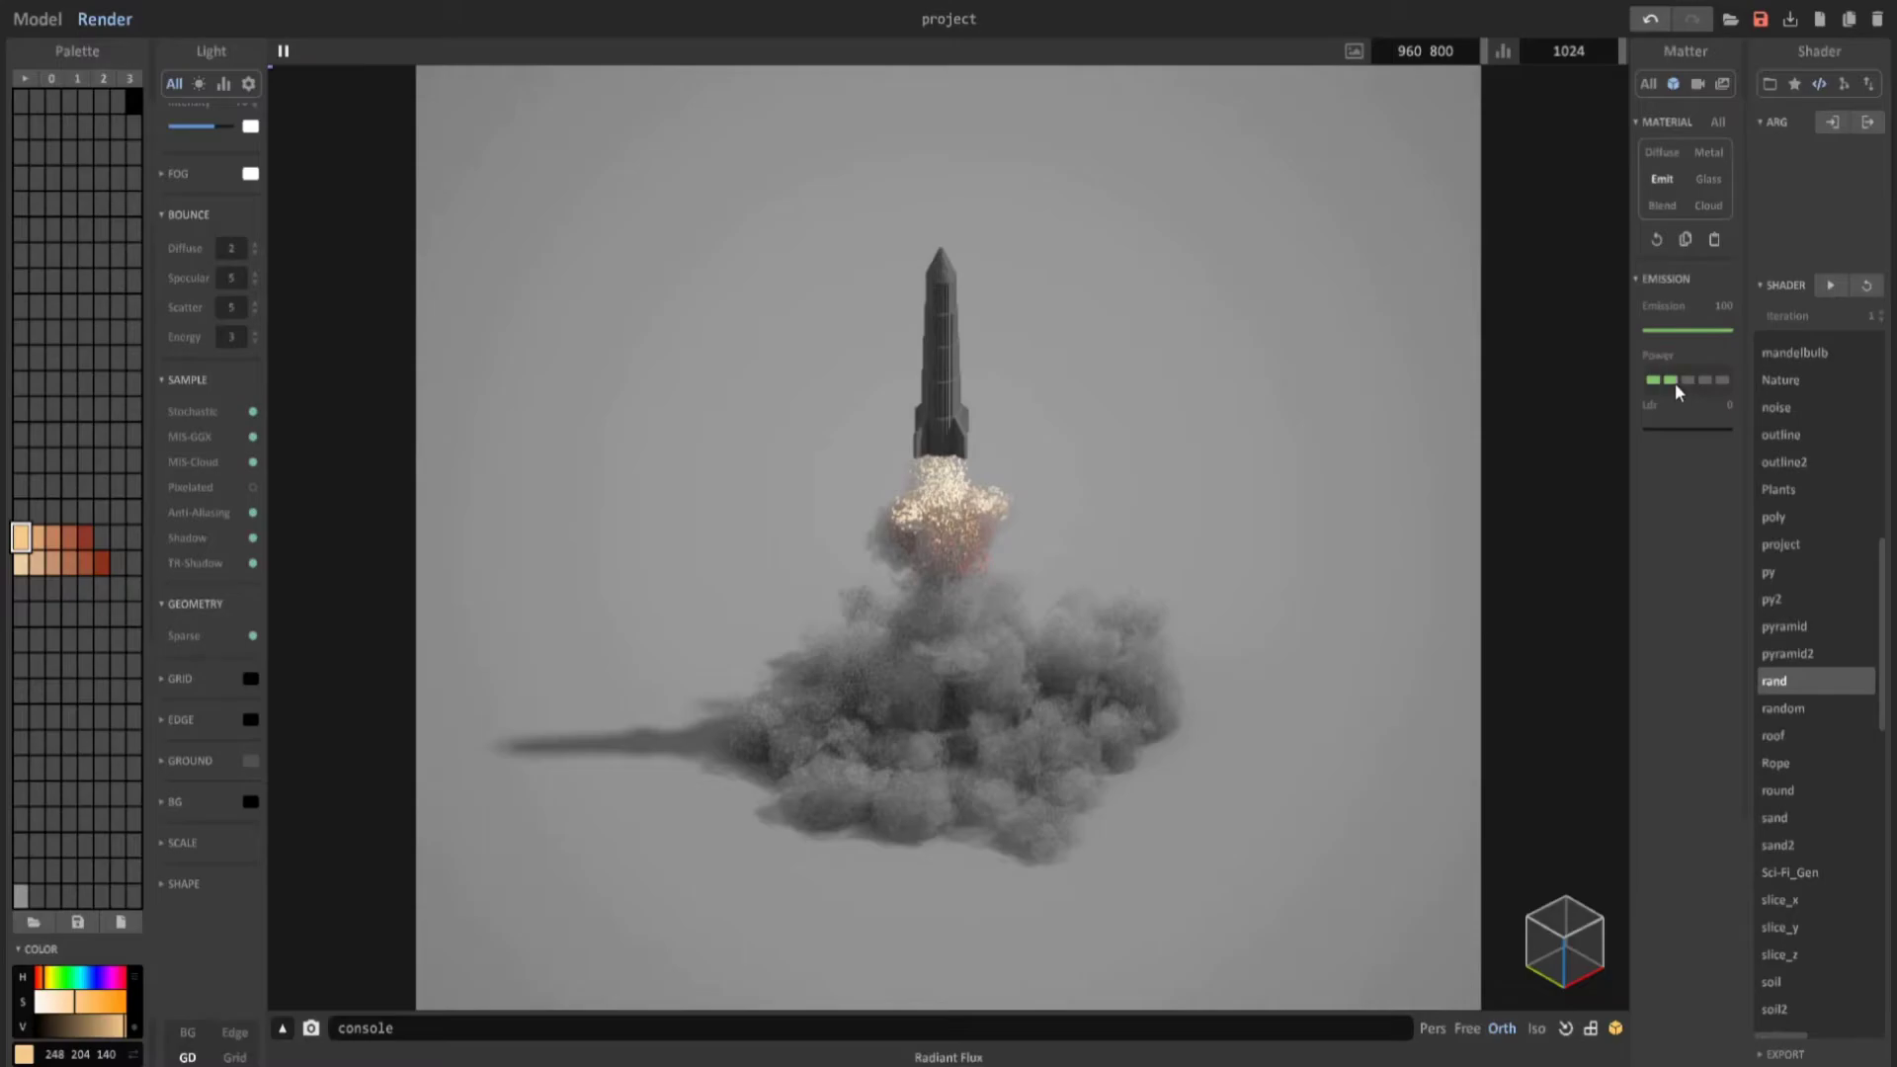
Give the colours 223, 167, 115 and 197, 131, 91 an emissive material with emission 100 and power level 2.
click(36, 538)
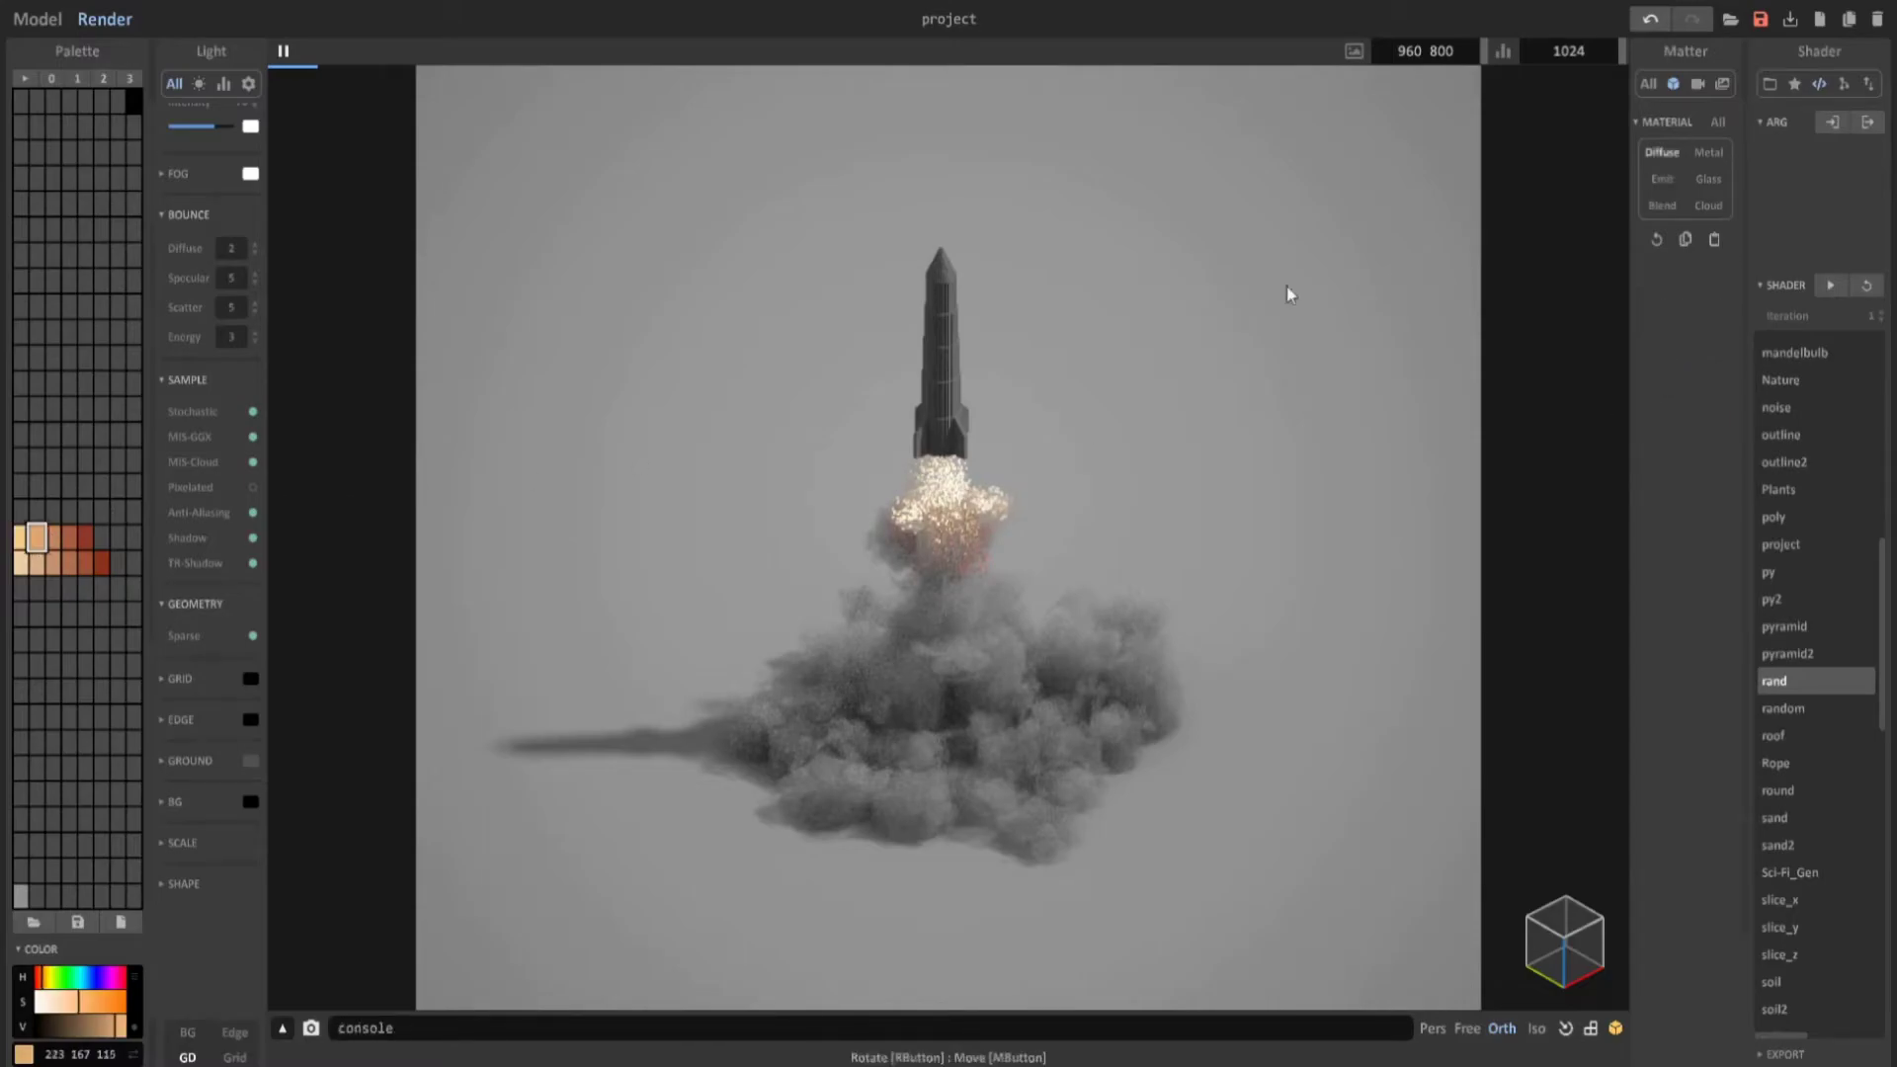
click(1660, 180)
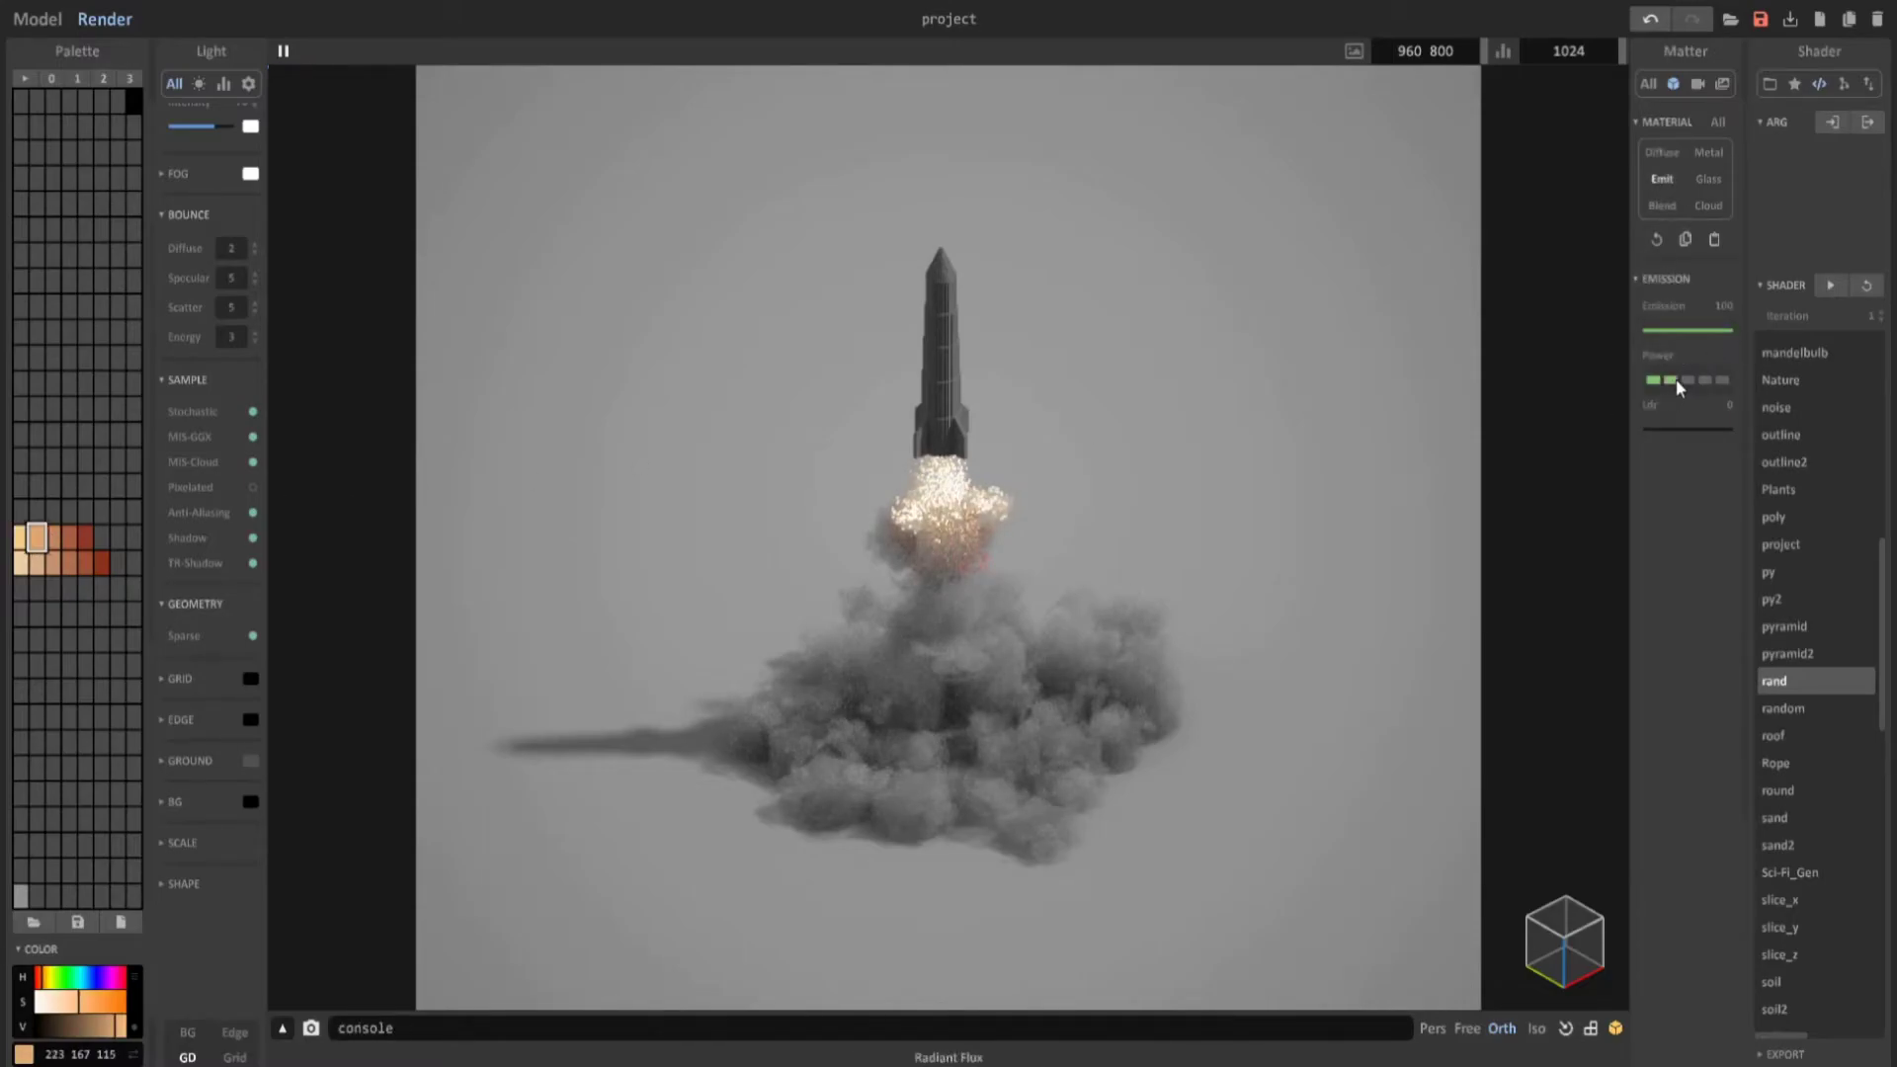
click(56, 540)
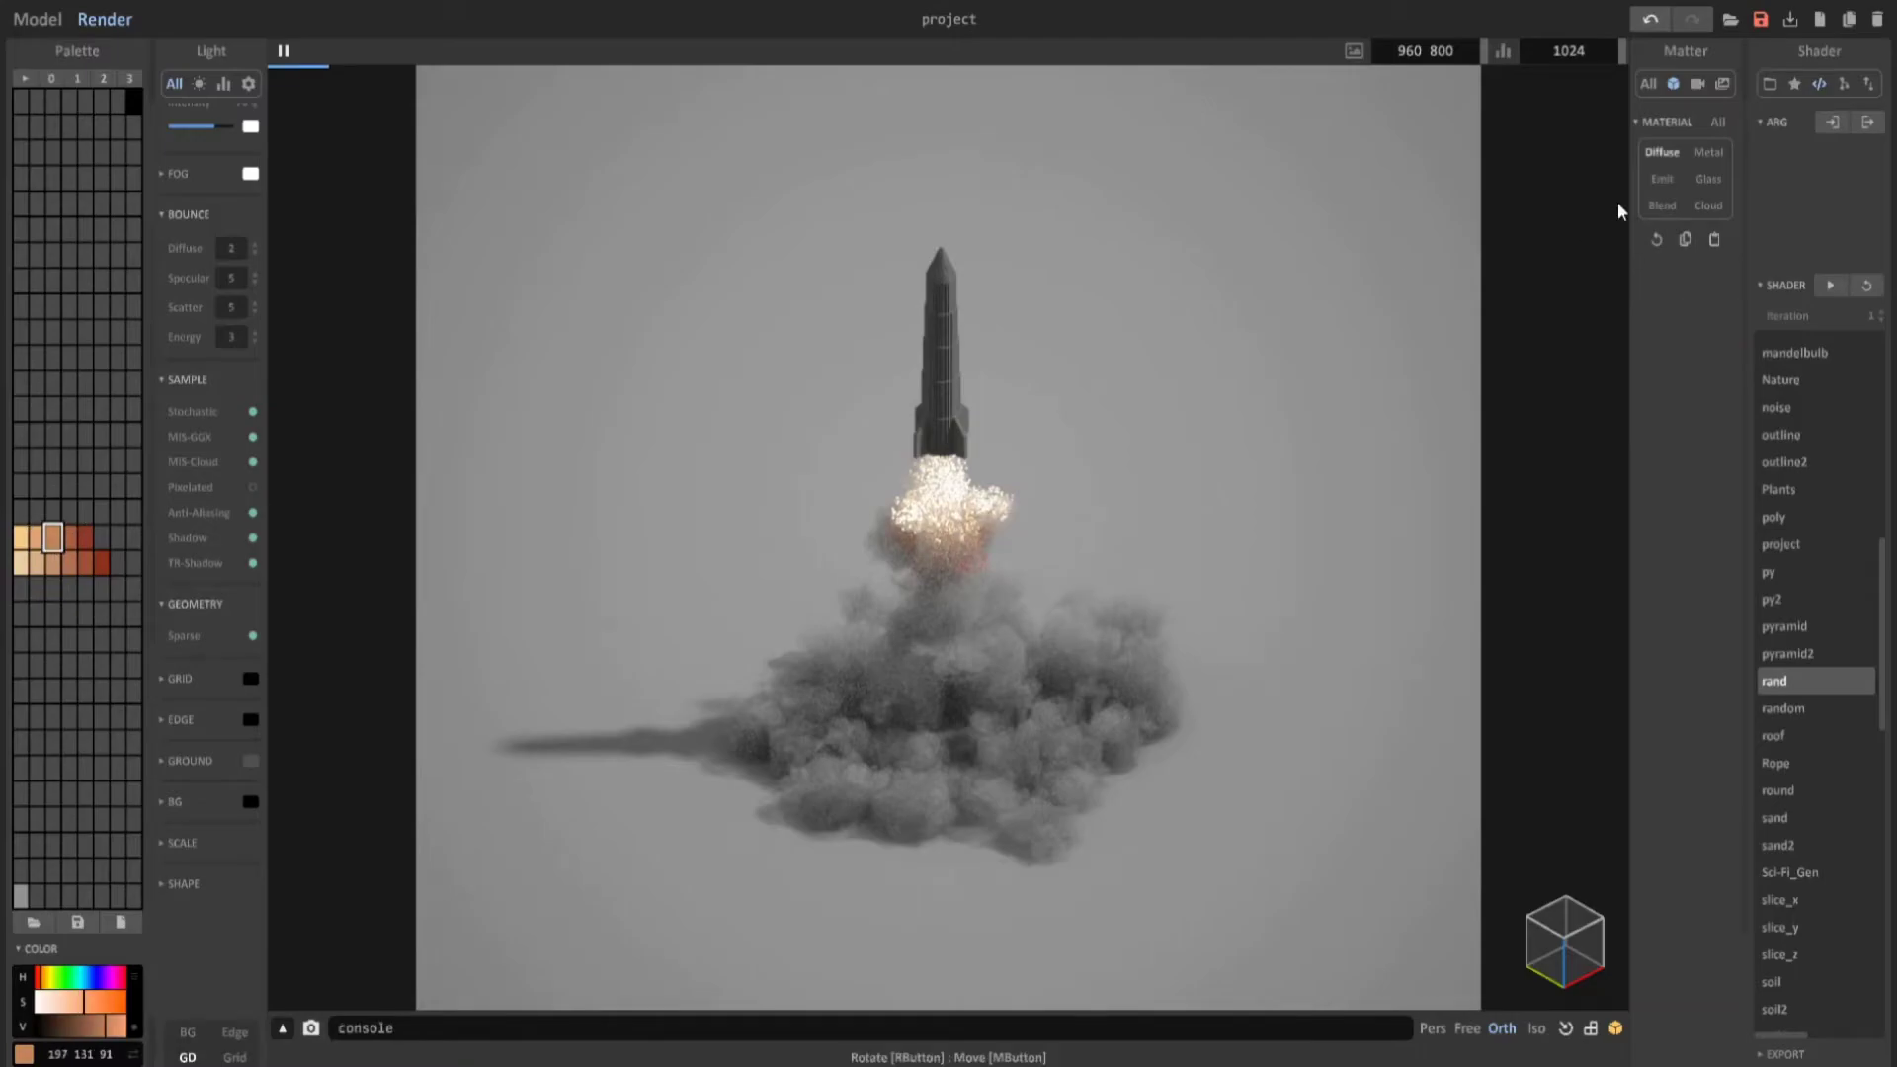
click(1661, 178)
drag(1739, 328, 1760, 342)
click(1670, 380)
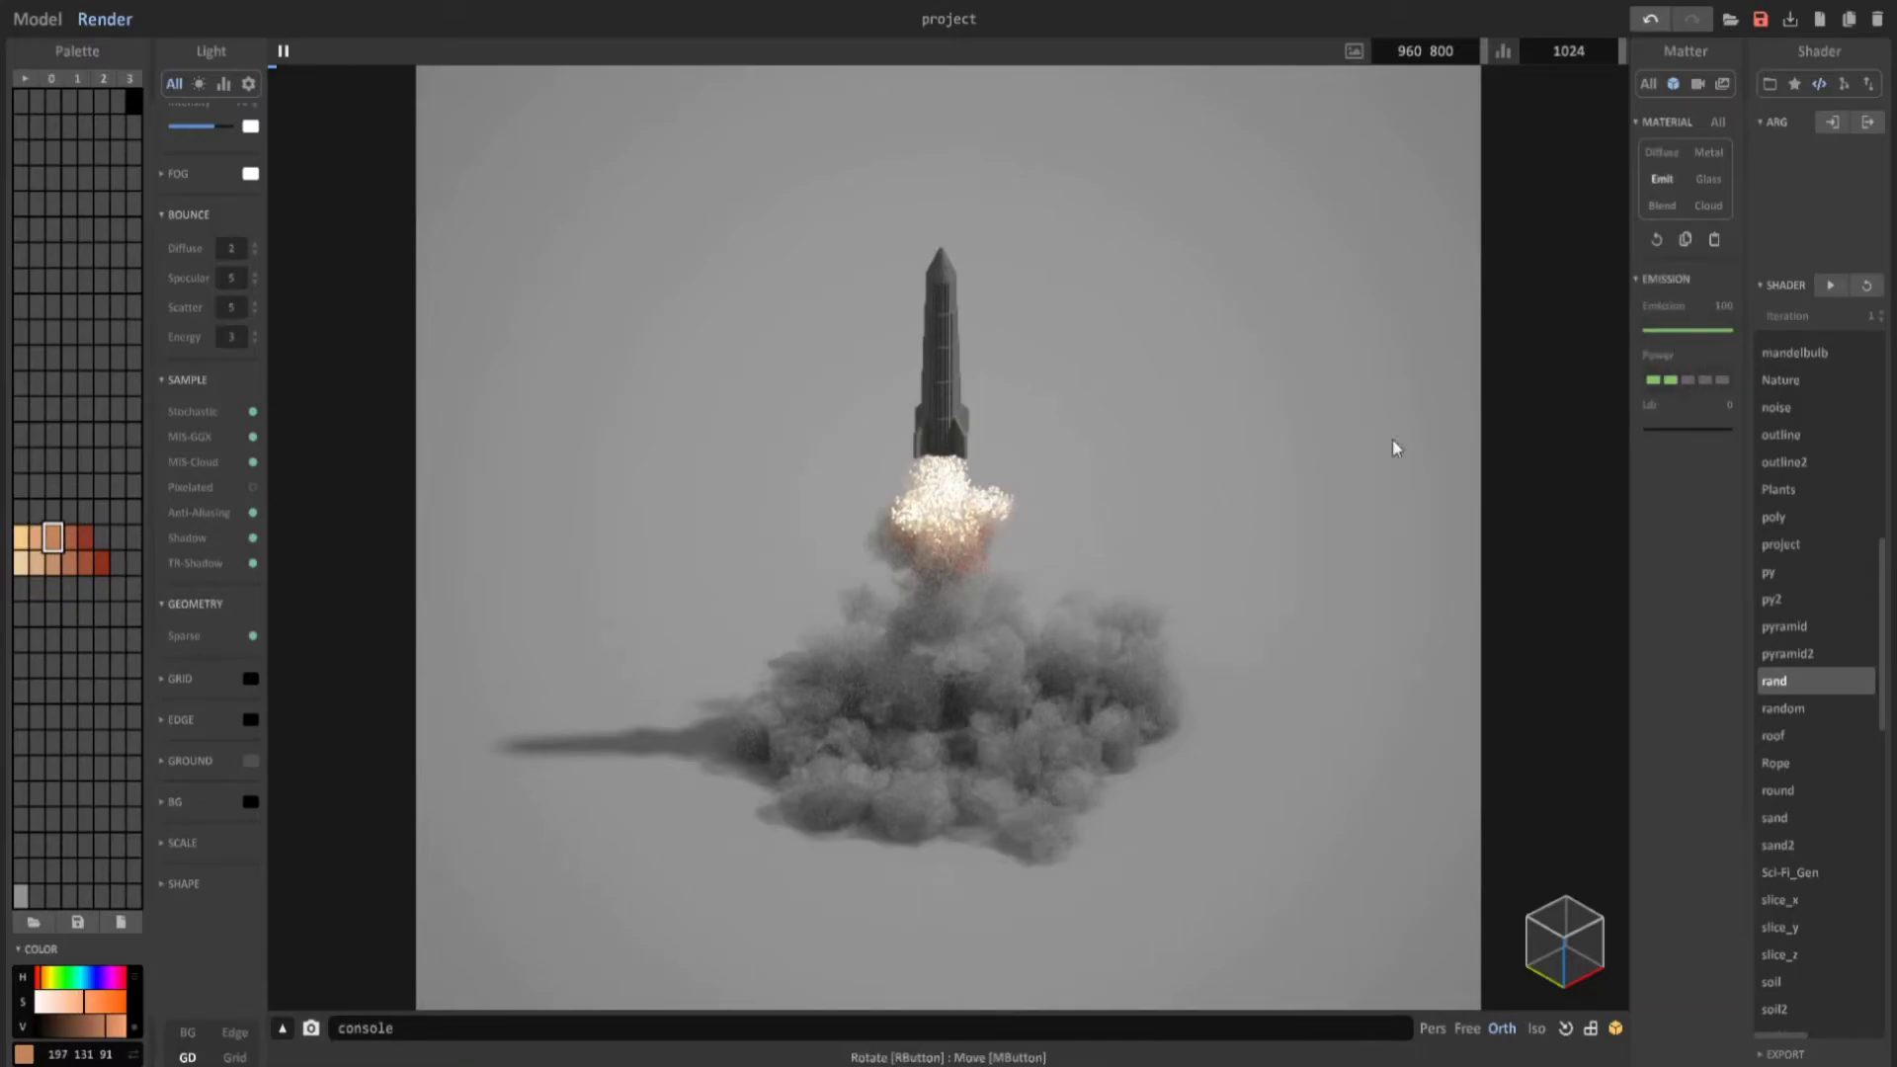
Apply the same emissive material, emission 100 and power level 2, to the darker colours 172, 94, 66 and 146, 57, 41.
click(69, 537)
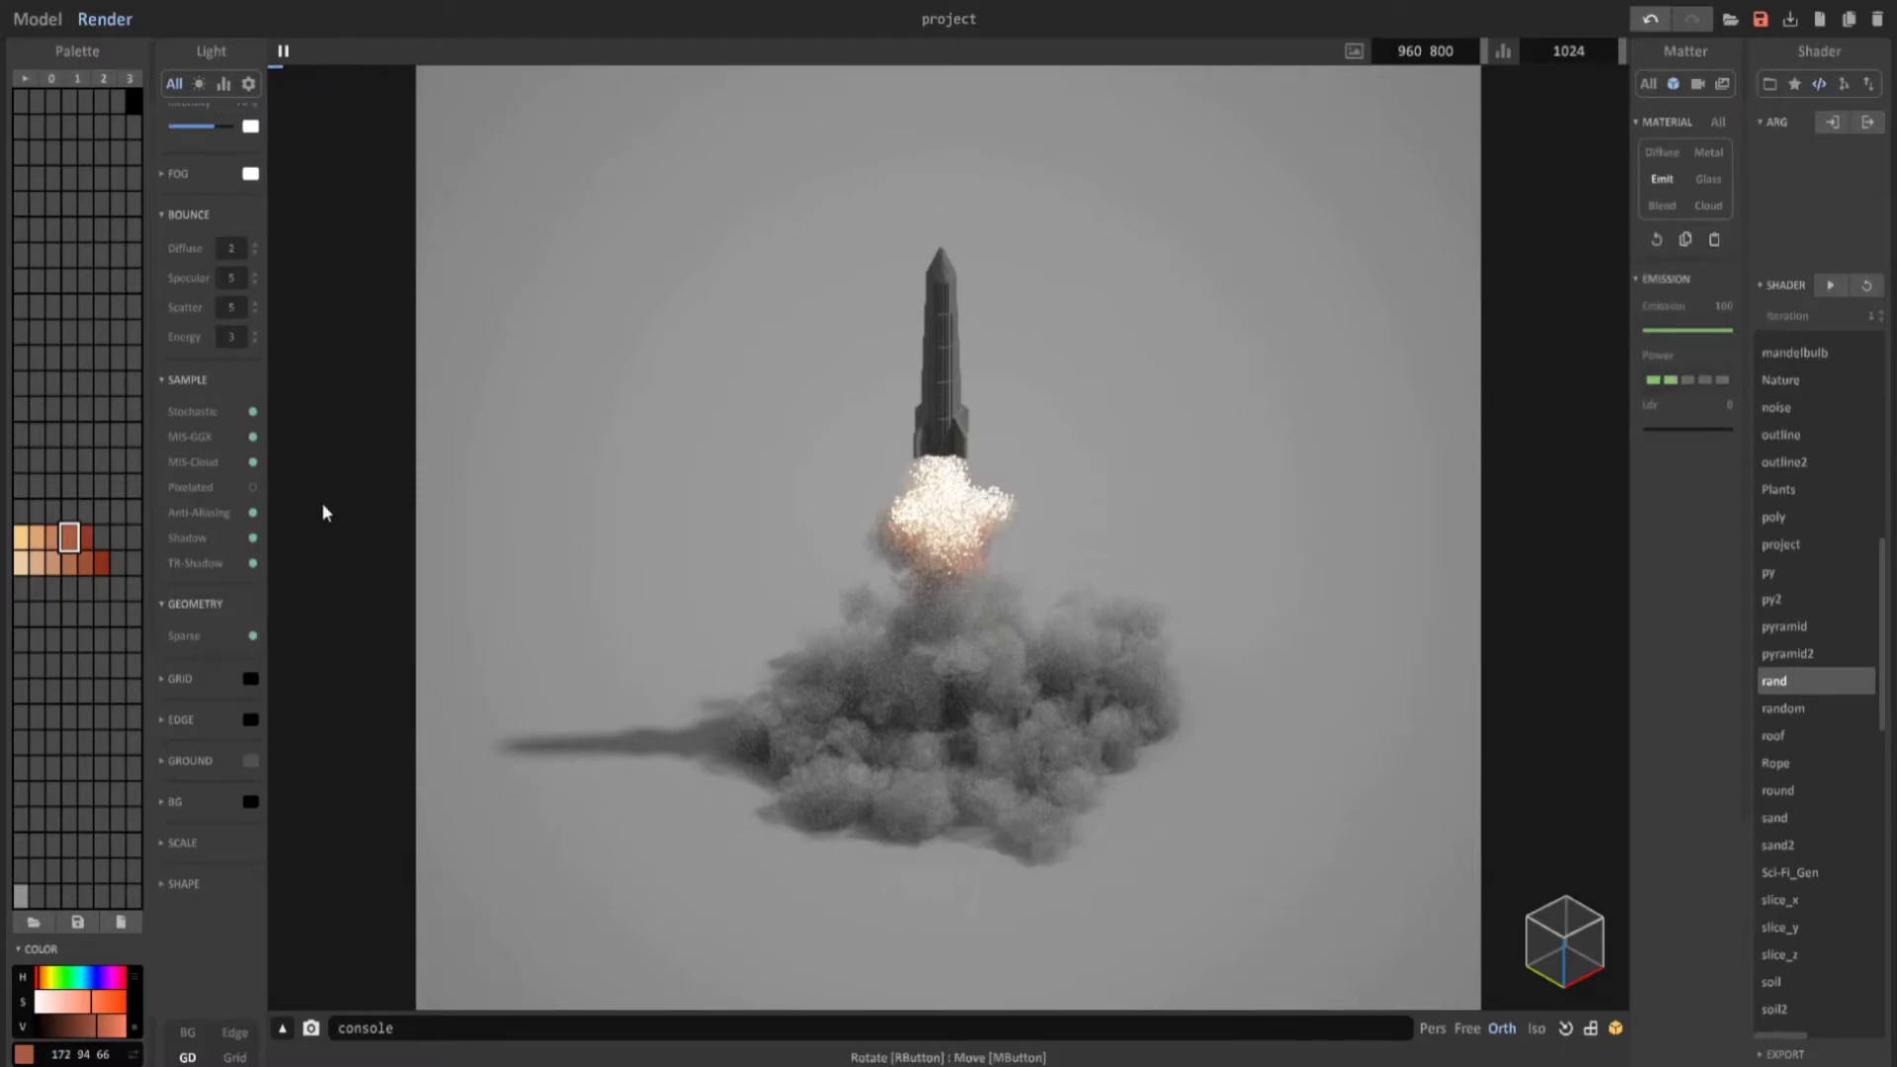
click(85, 537)
click(1713, 241)
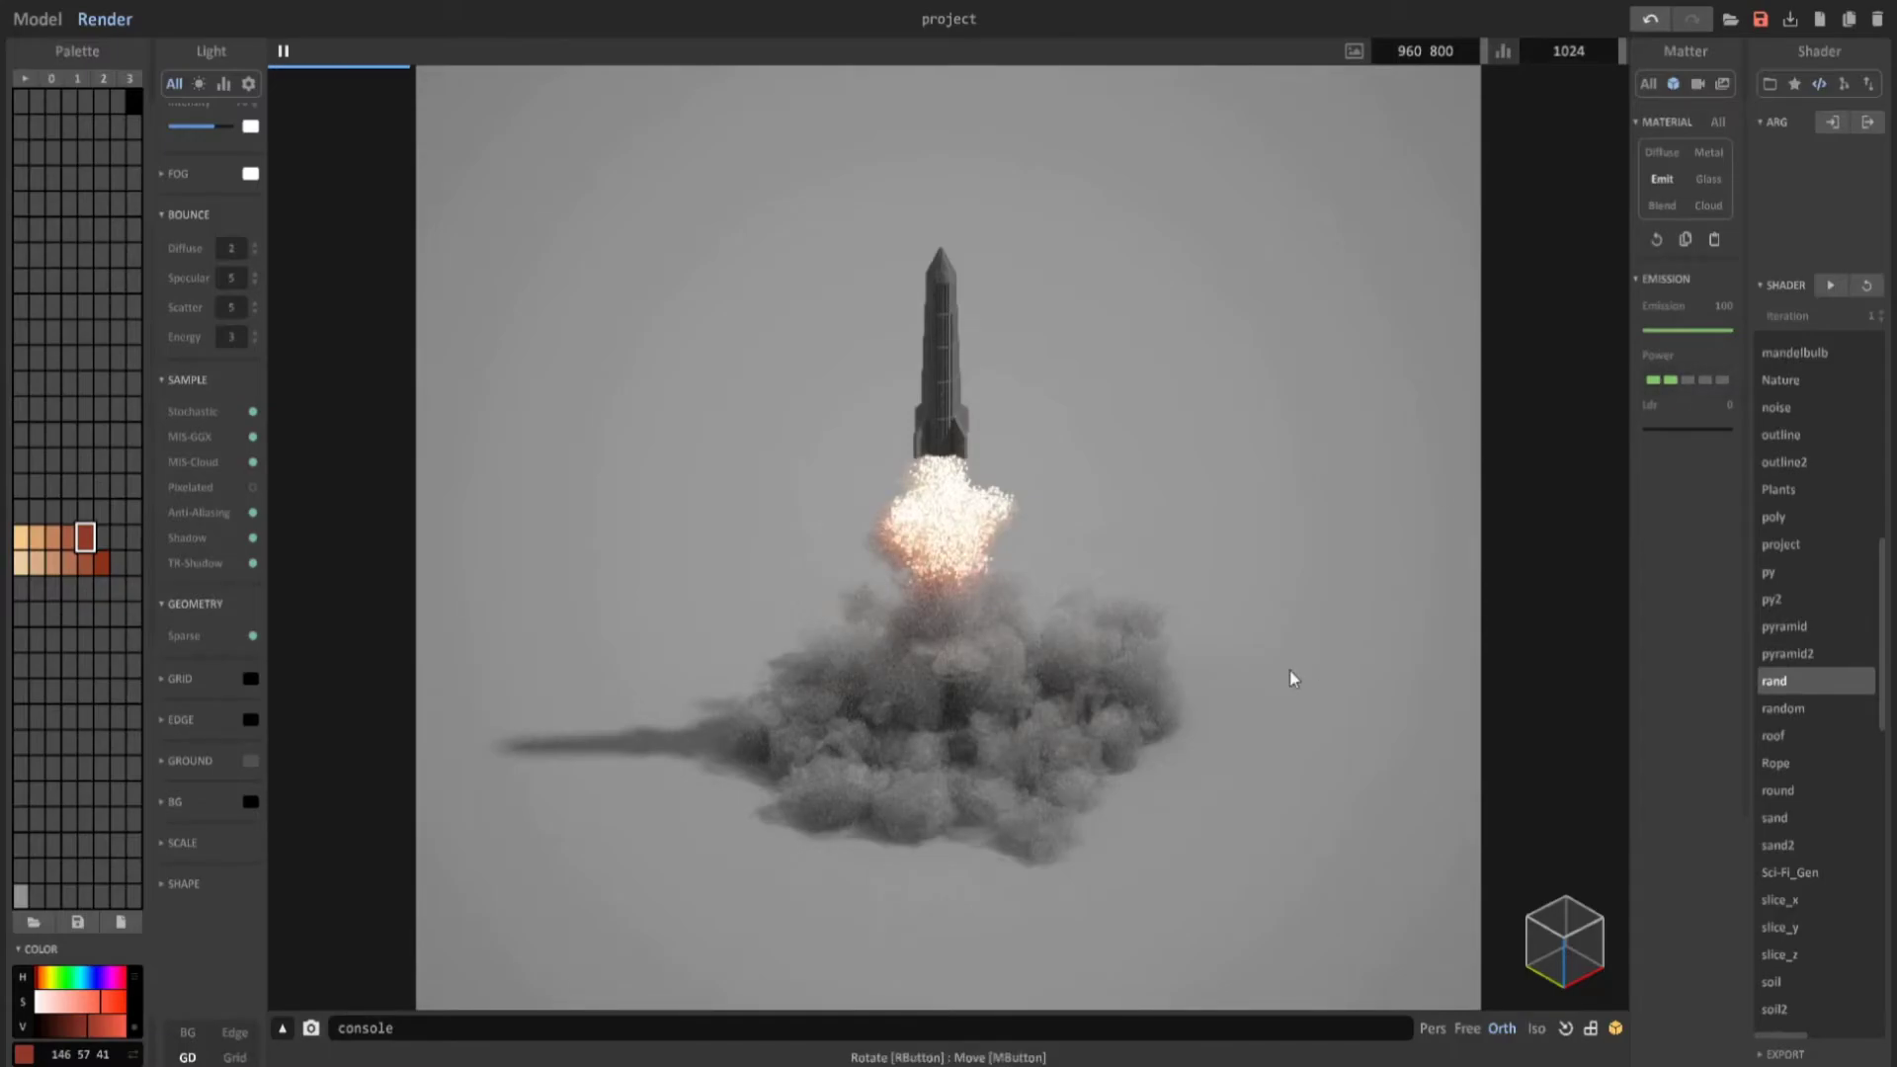
Review the camera and film settings, then examine the cloud material of the smoke's grey colour.
click(1697, 83)
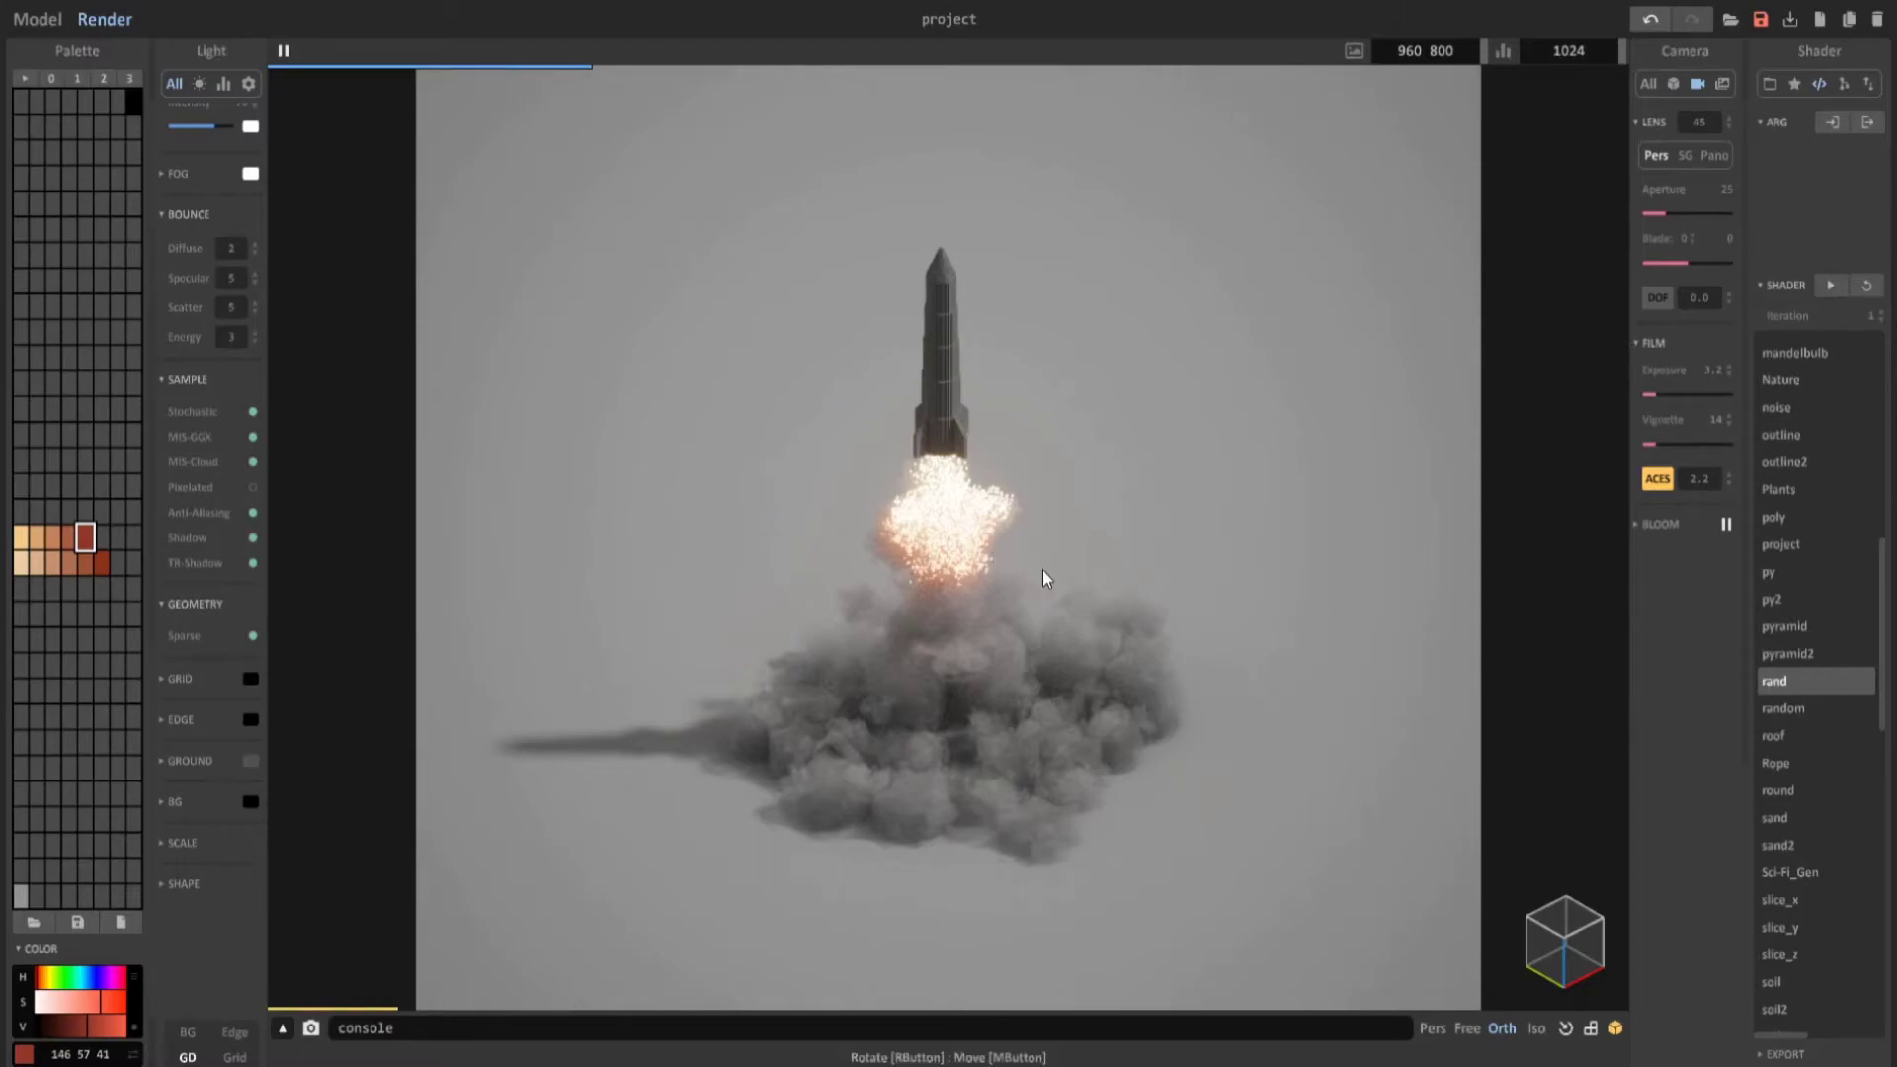
click(963, 652)
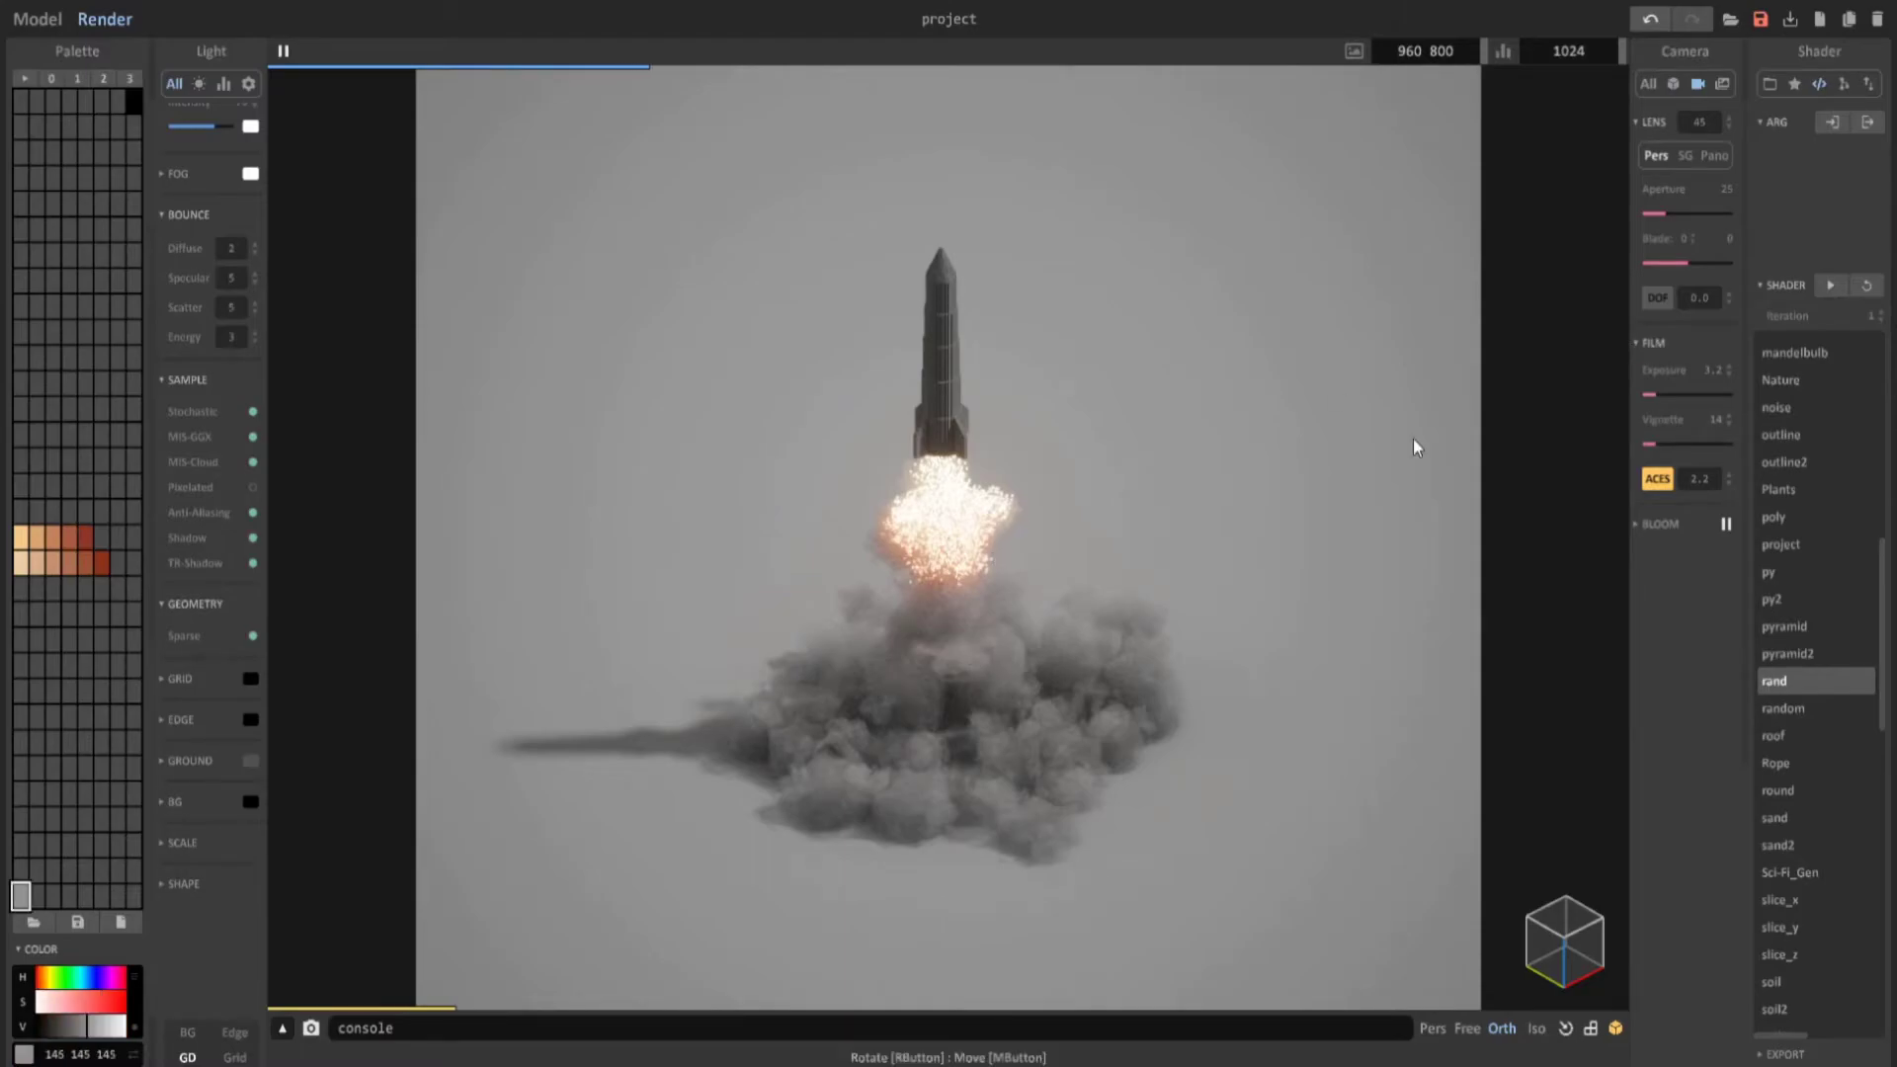
click(1672, 84)
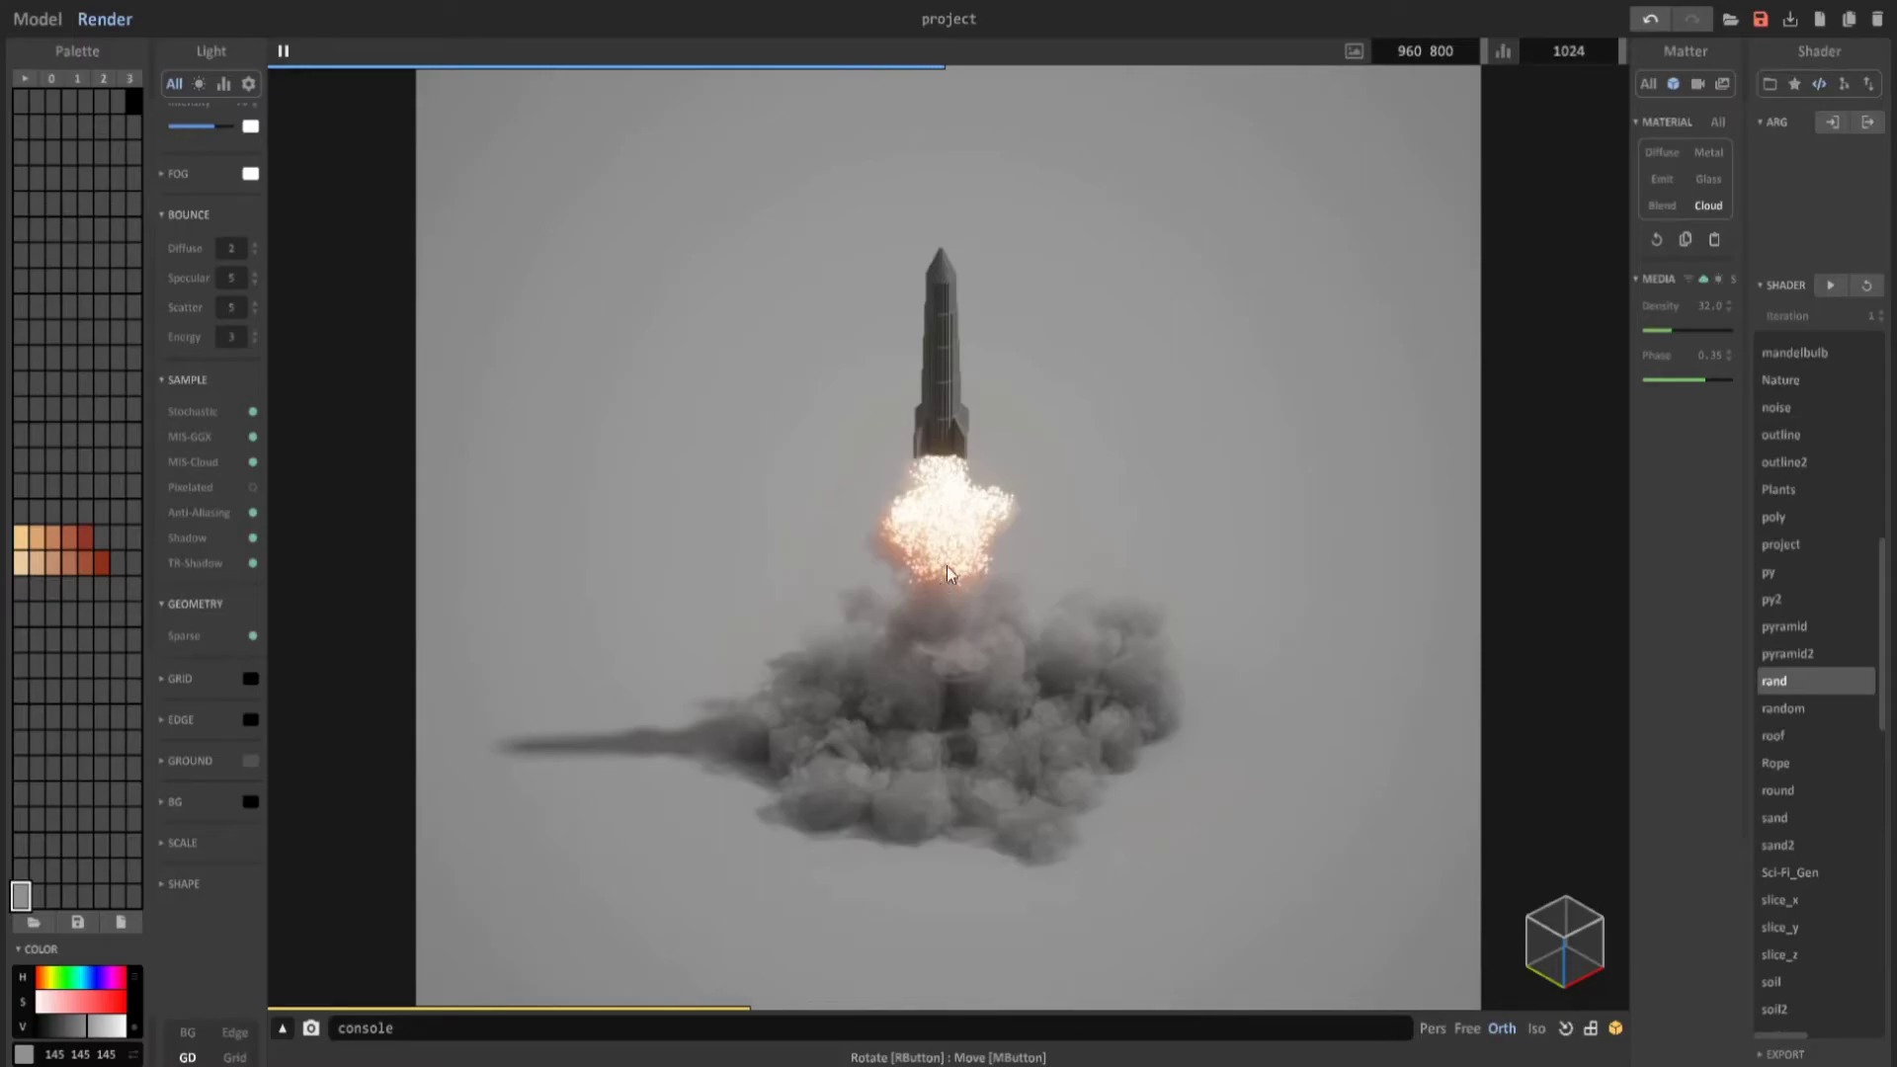
Return to modelling and view the fire mandelbulb and smoke stack straight from the side.
click(42, 20)
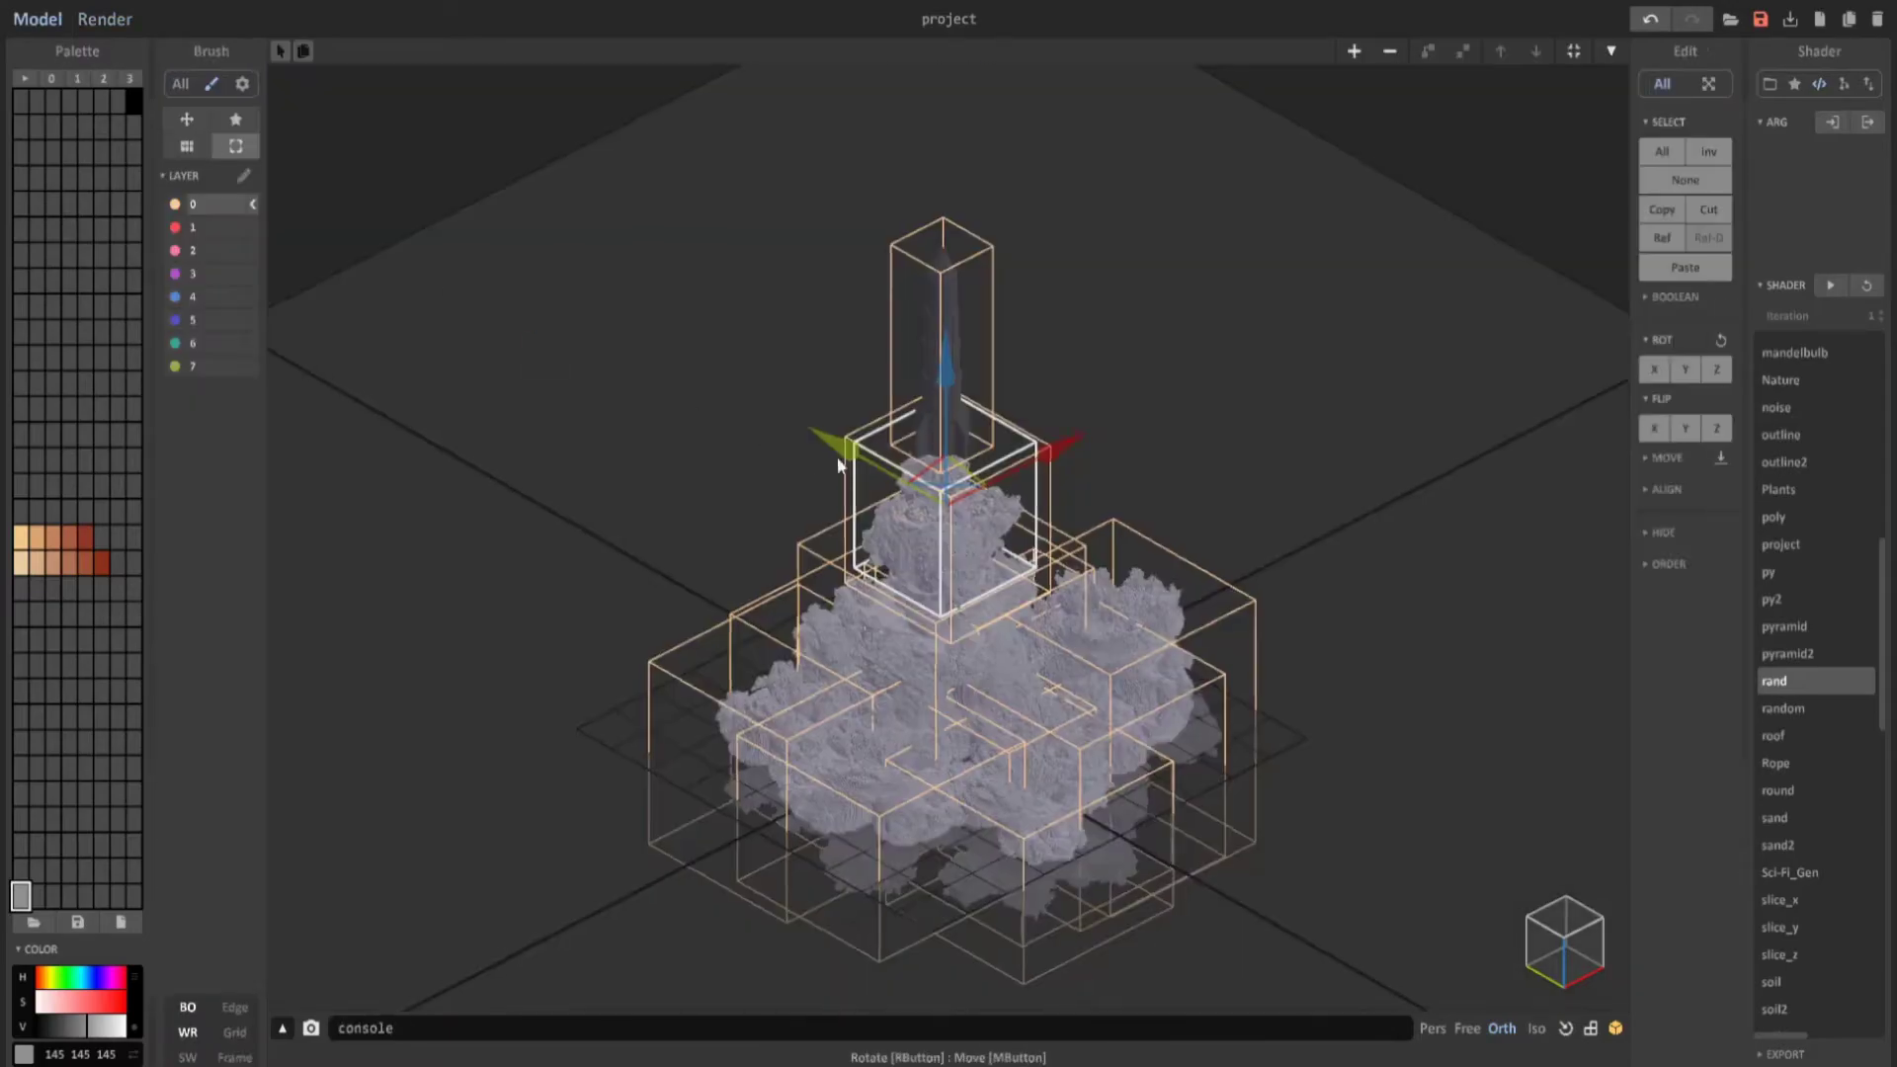
scroll(935, 407, up, 3)
right_drag(839, 461, 875, 427)
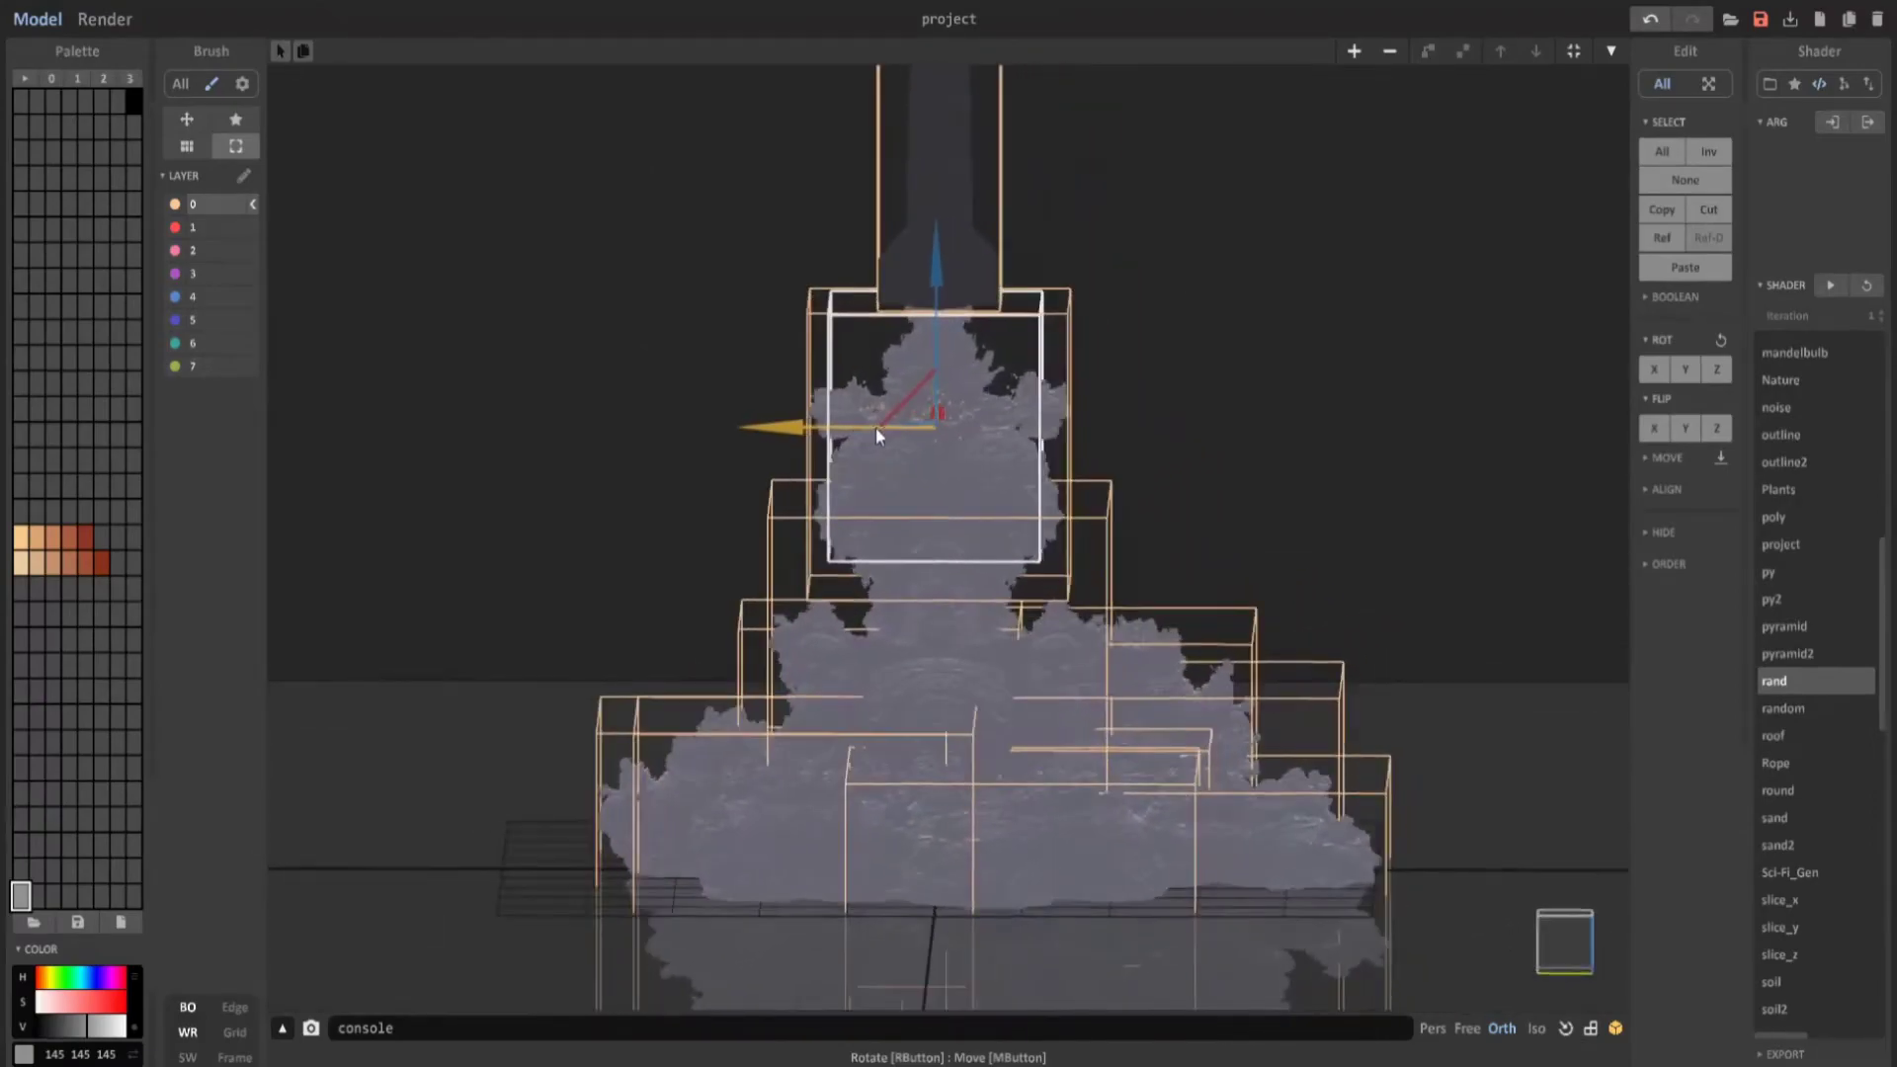
click(1390, 51)
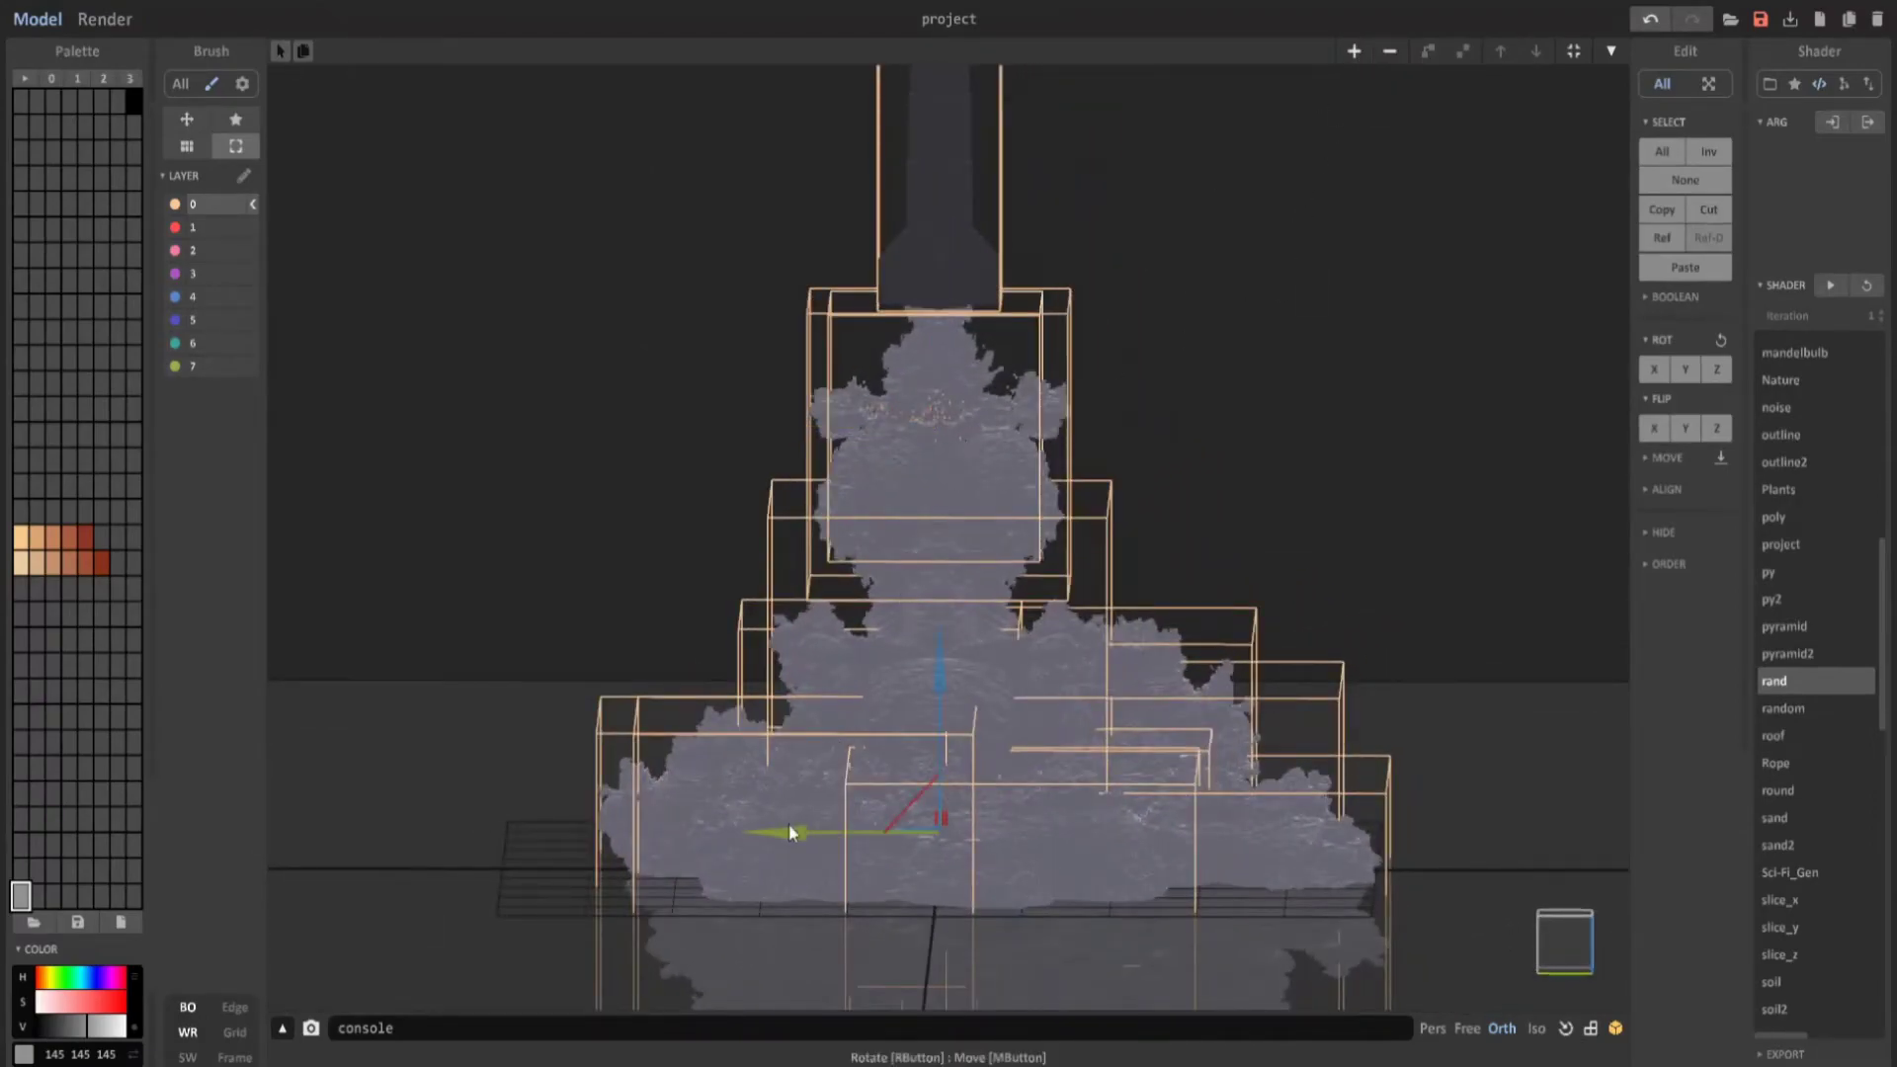
click(816, 827)
key(ctrl+z)
right_drag(997, 723, 959, 778)
key(ctrl+z)
scroll(964, 770, down, 3)
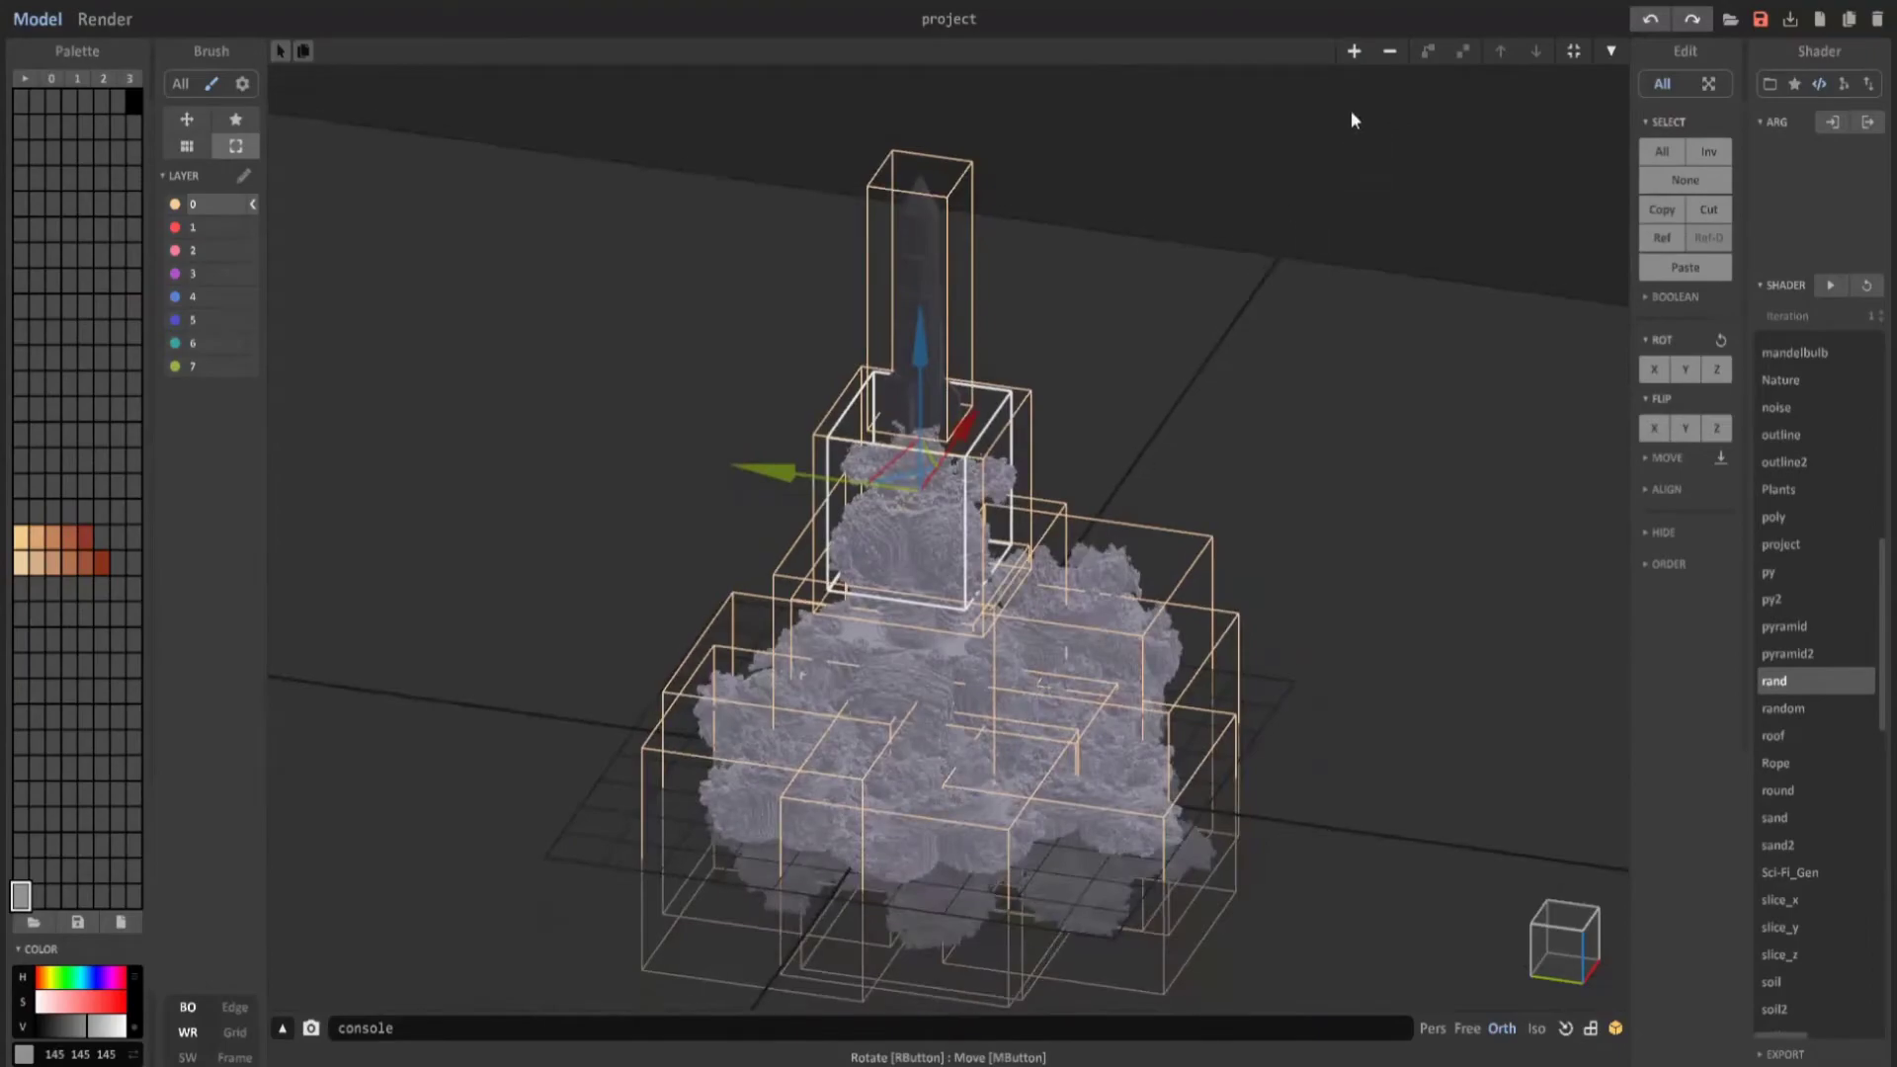
Add a new voxel model and move it along Y well clear of the smoke cloud.
click(1353, 53)
drag(787, 757, 1315, 821)
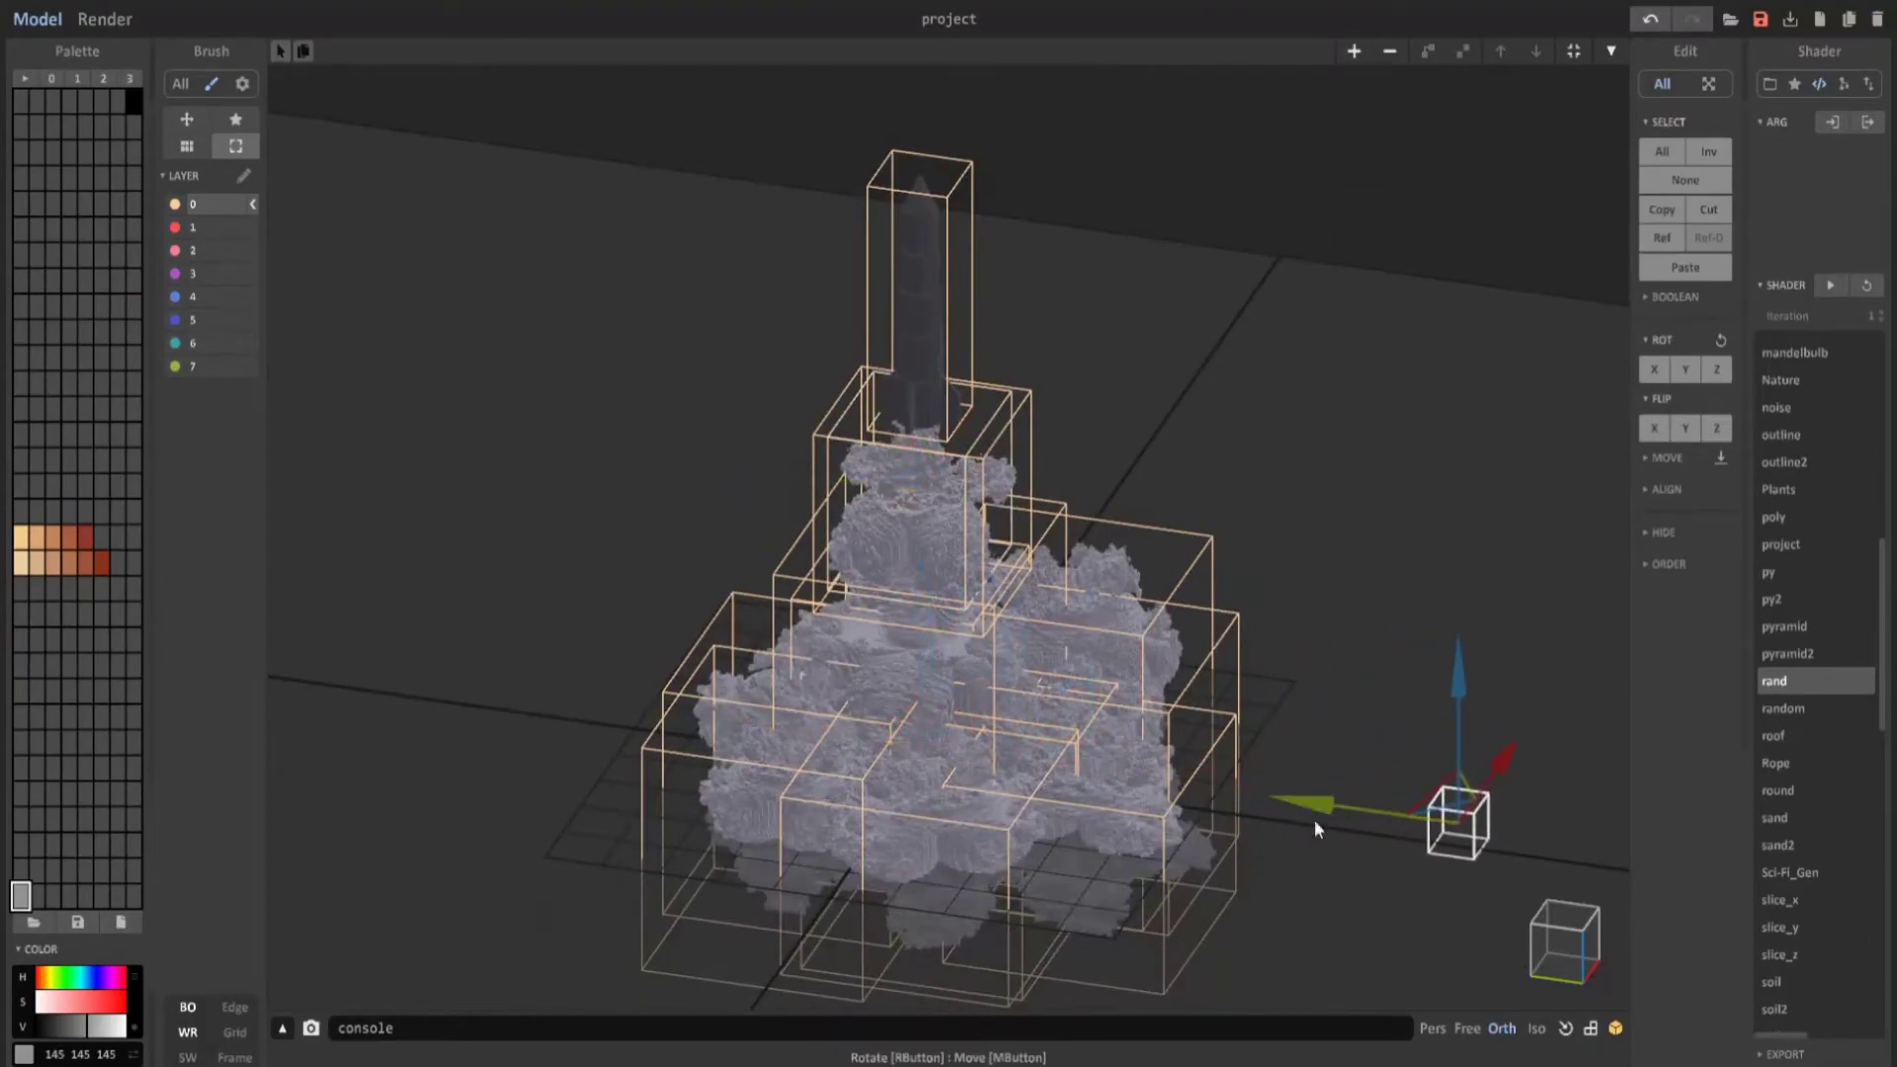
middle_drag(1315, 820, 792, 567)
scroll(791, 567, up, 3)
drag(708, 683, 1243, 775)
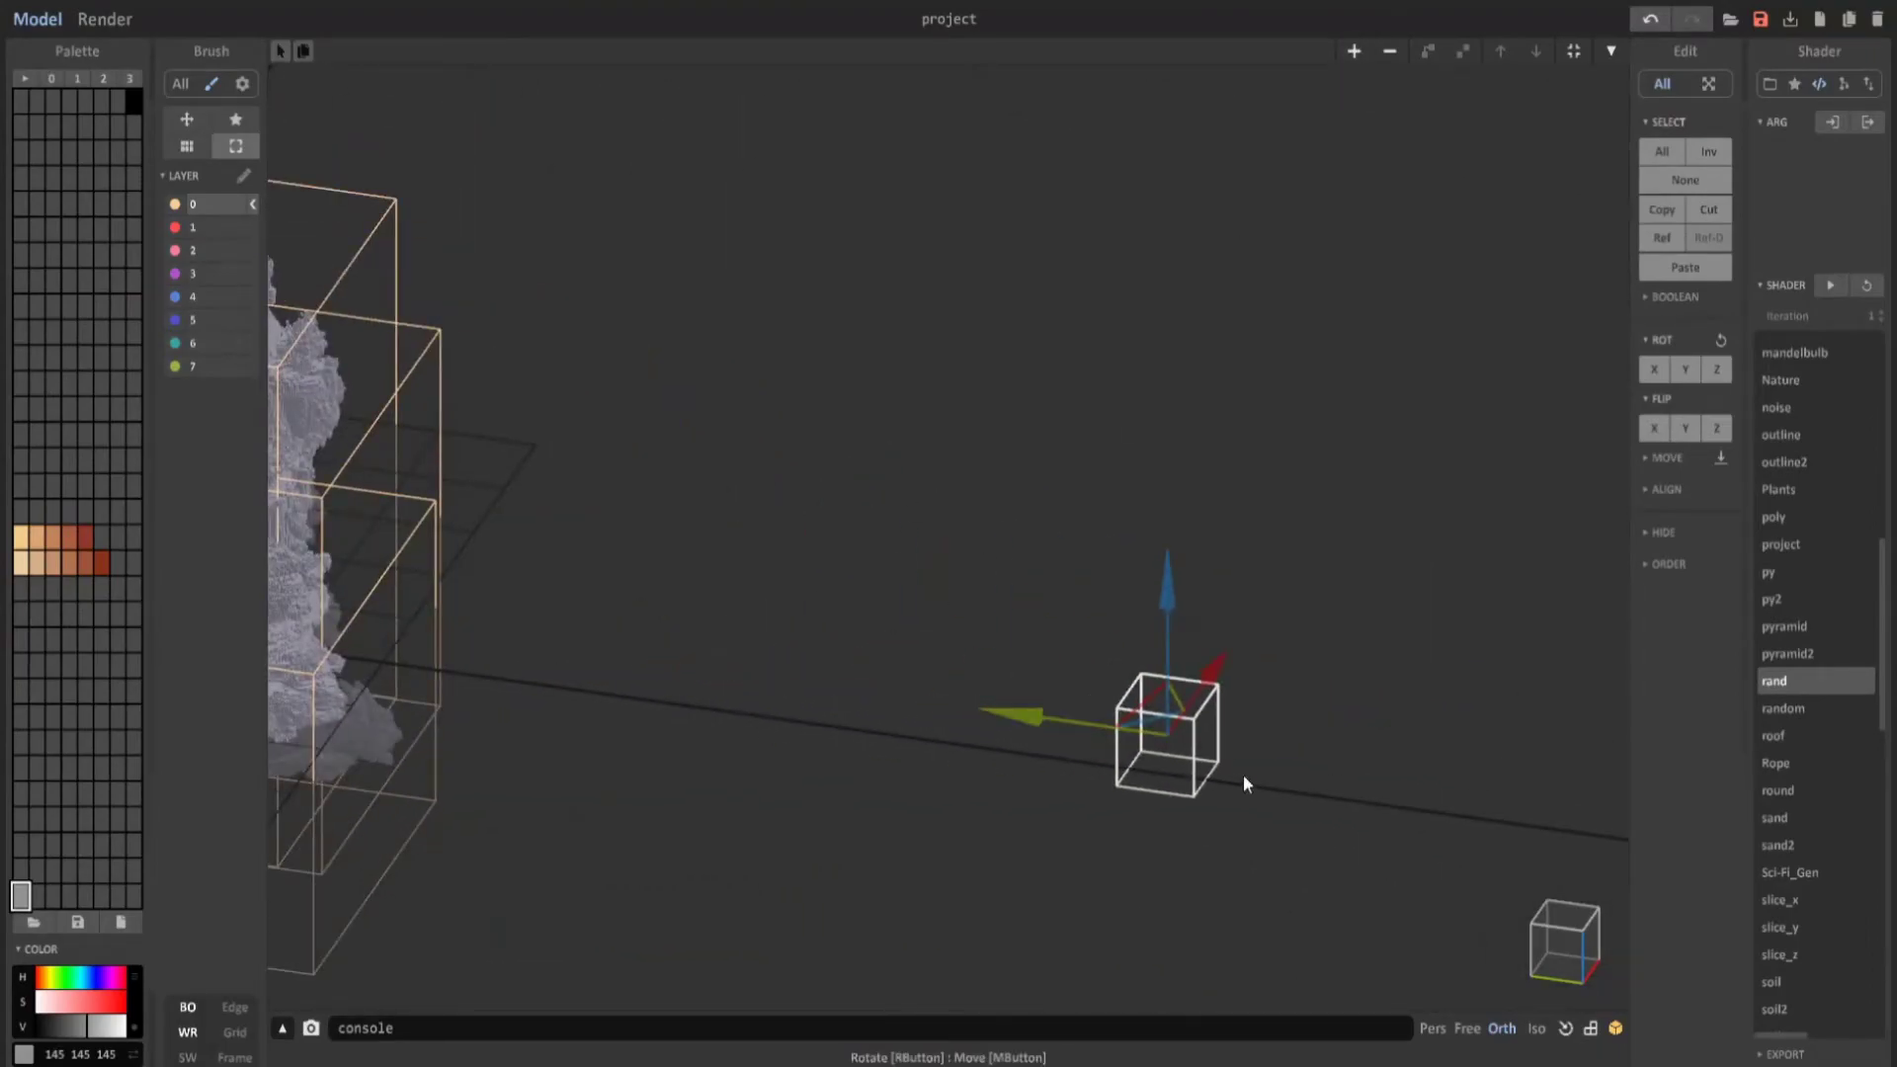
Open the new model for voxel editing and resize it to 230 × 230 × 230.
double_click(1191, 747)
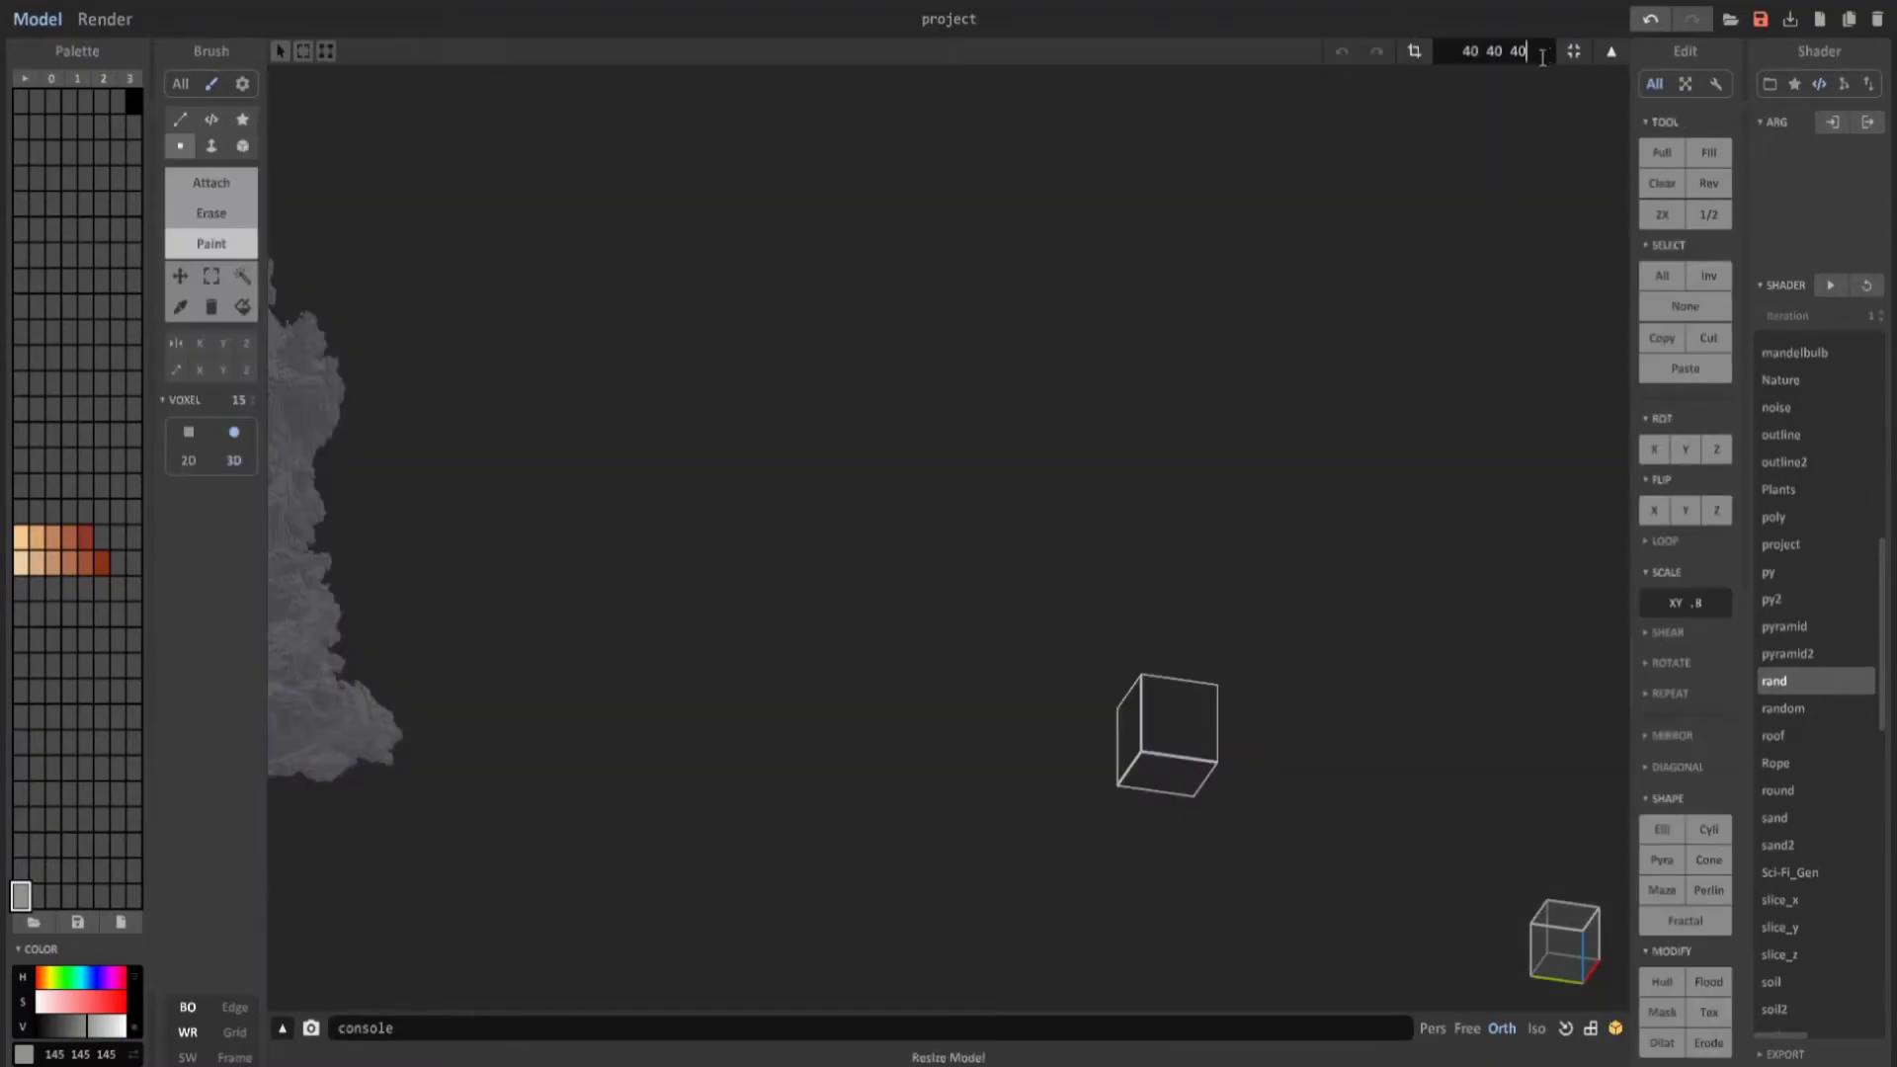
drag(1527, 51, 1375, 105)
text(2)
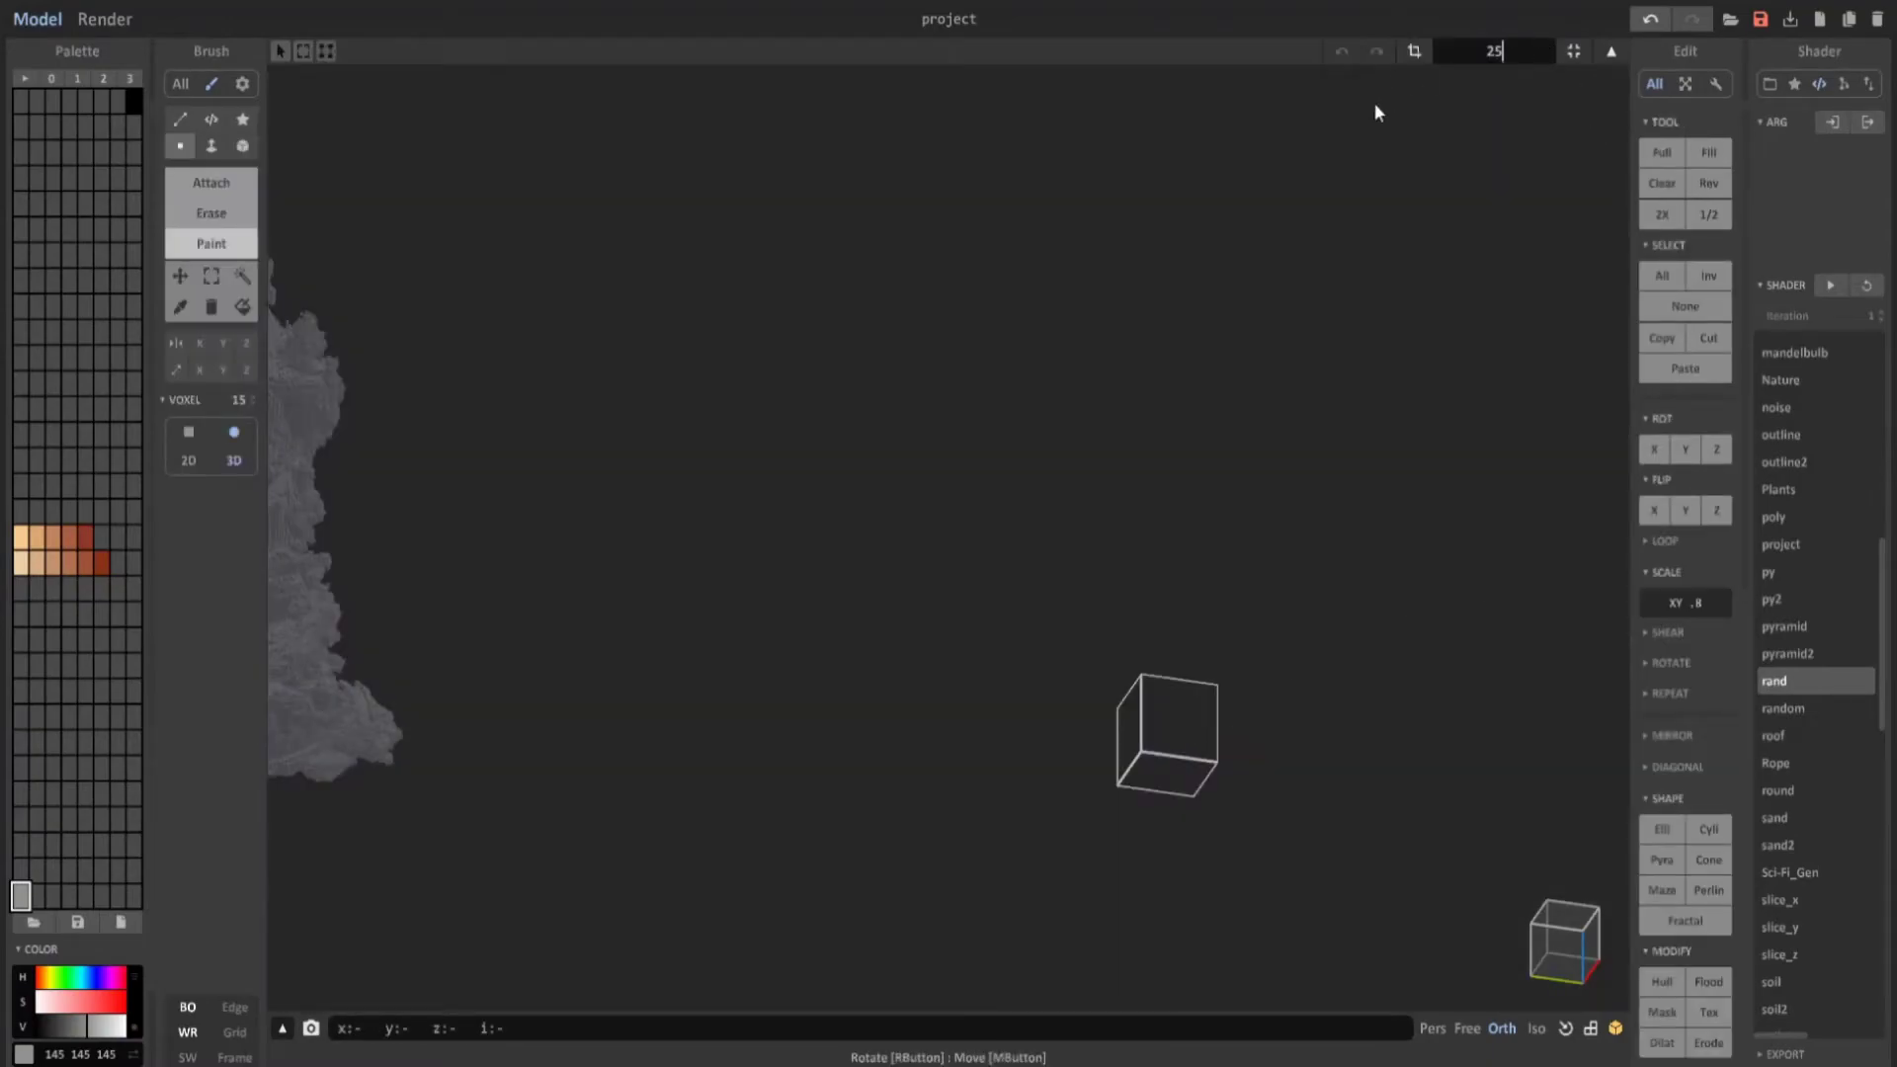
text(30)
key(Return)
scroll(584, 417, down, 3)
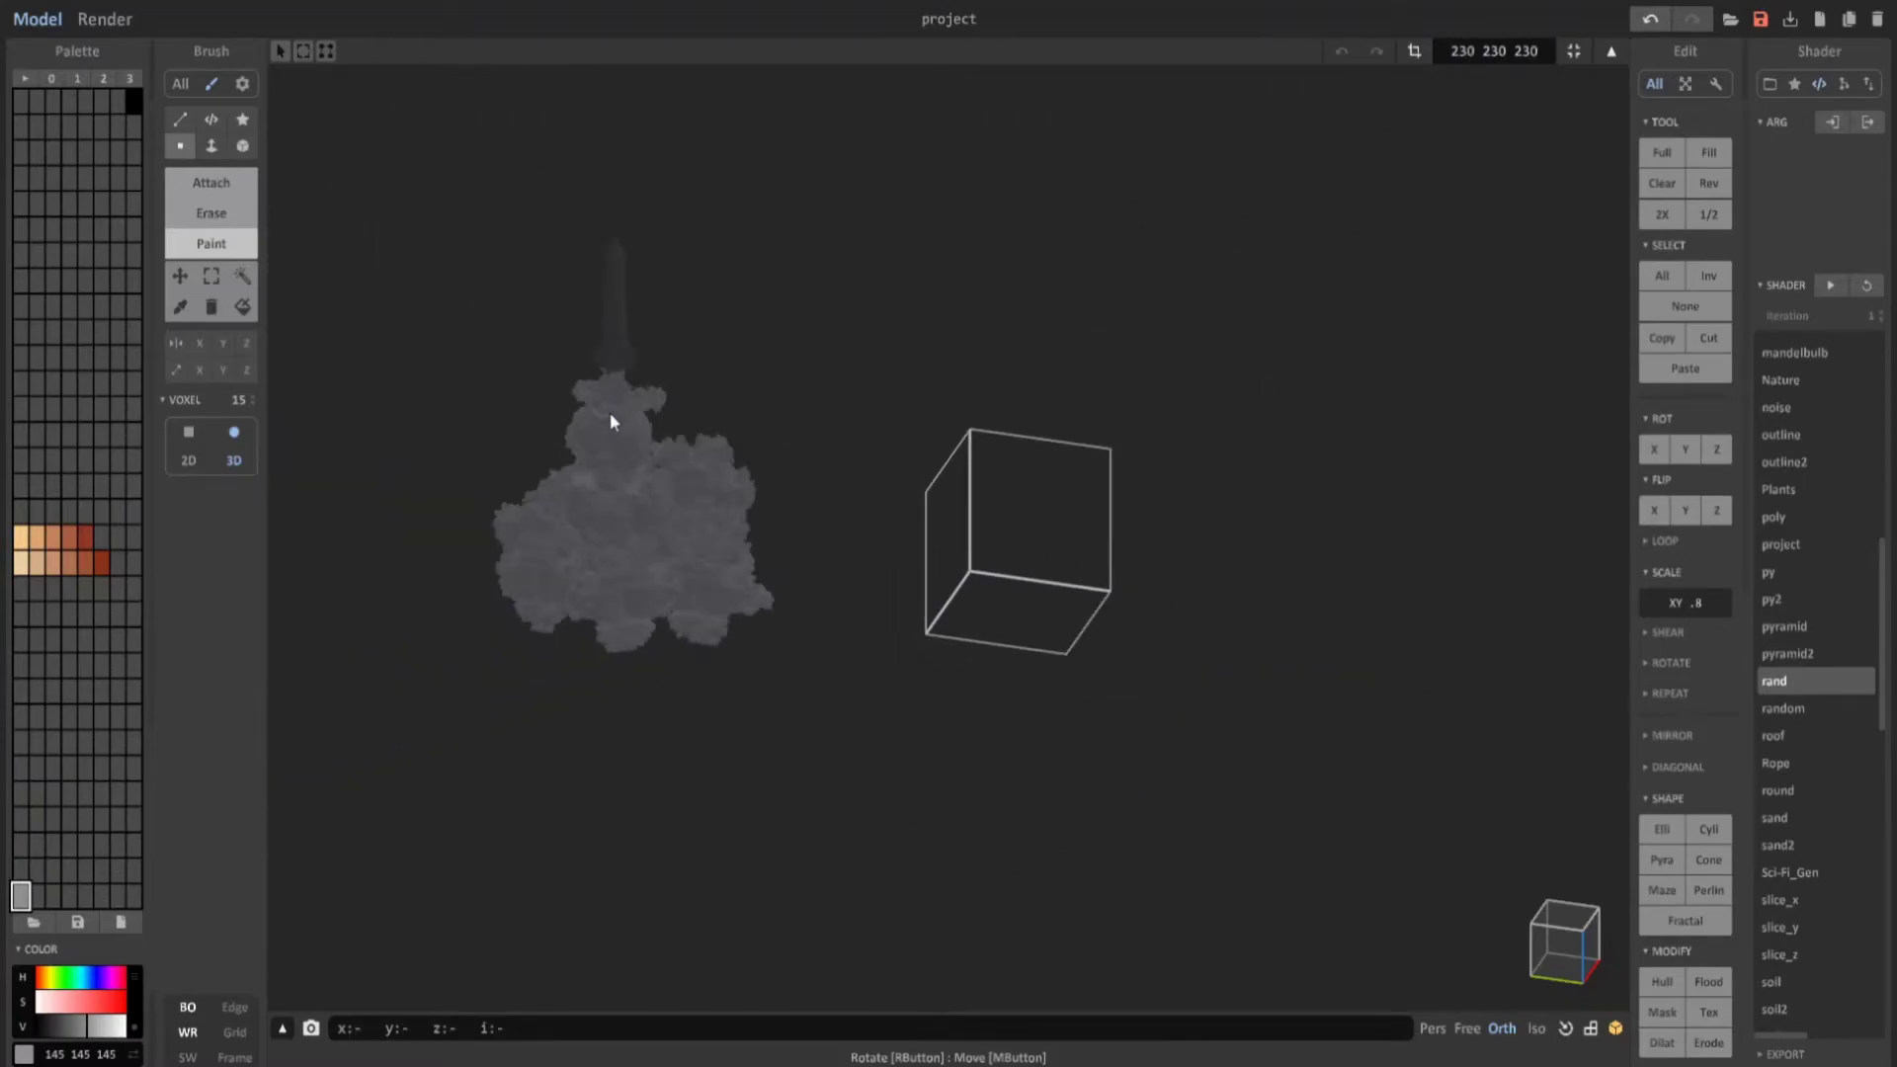
Generate a mandelbulb in the new model with the mandelbulb shader and flip it along Z.
click(1808, 352)
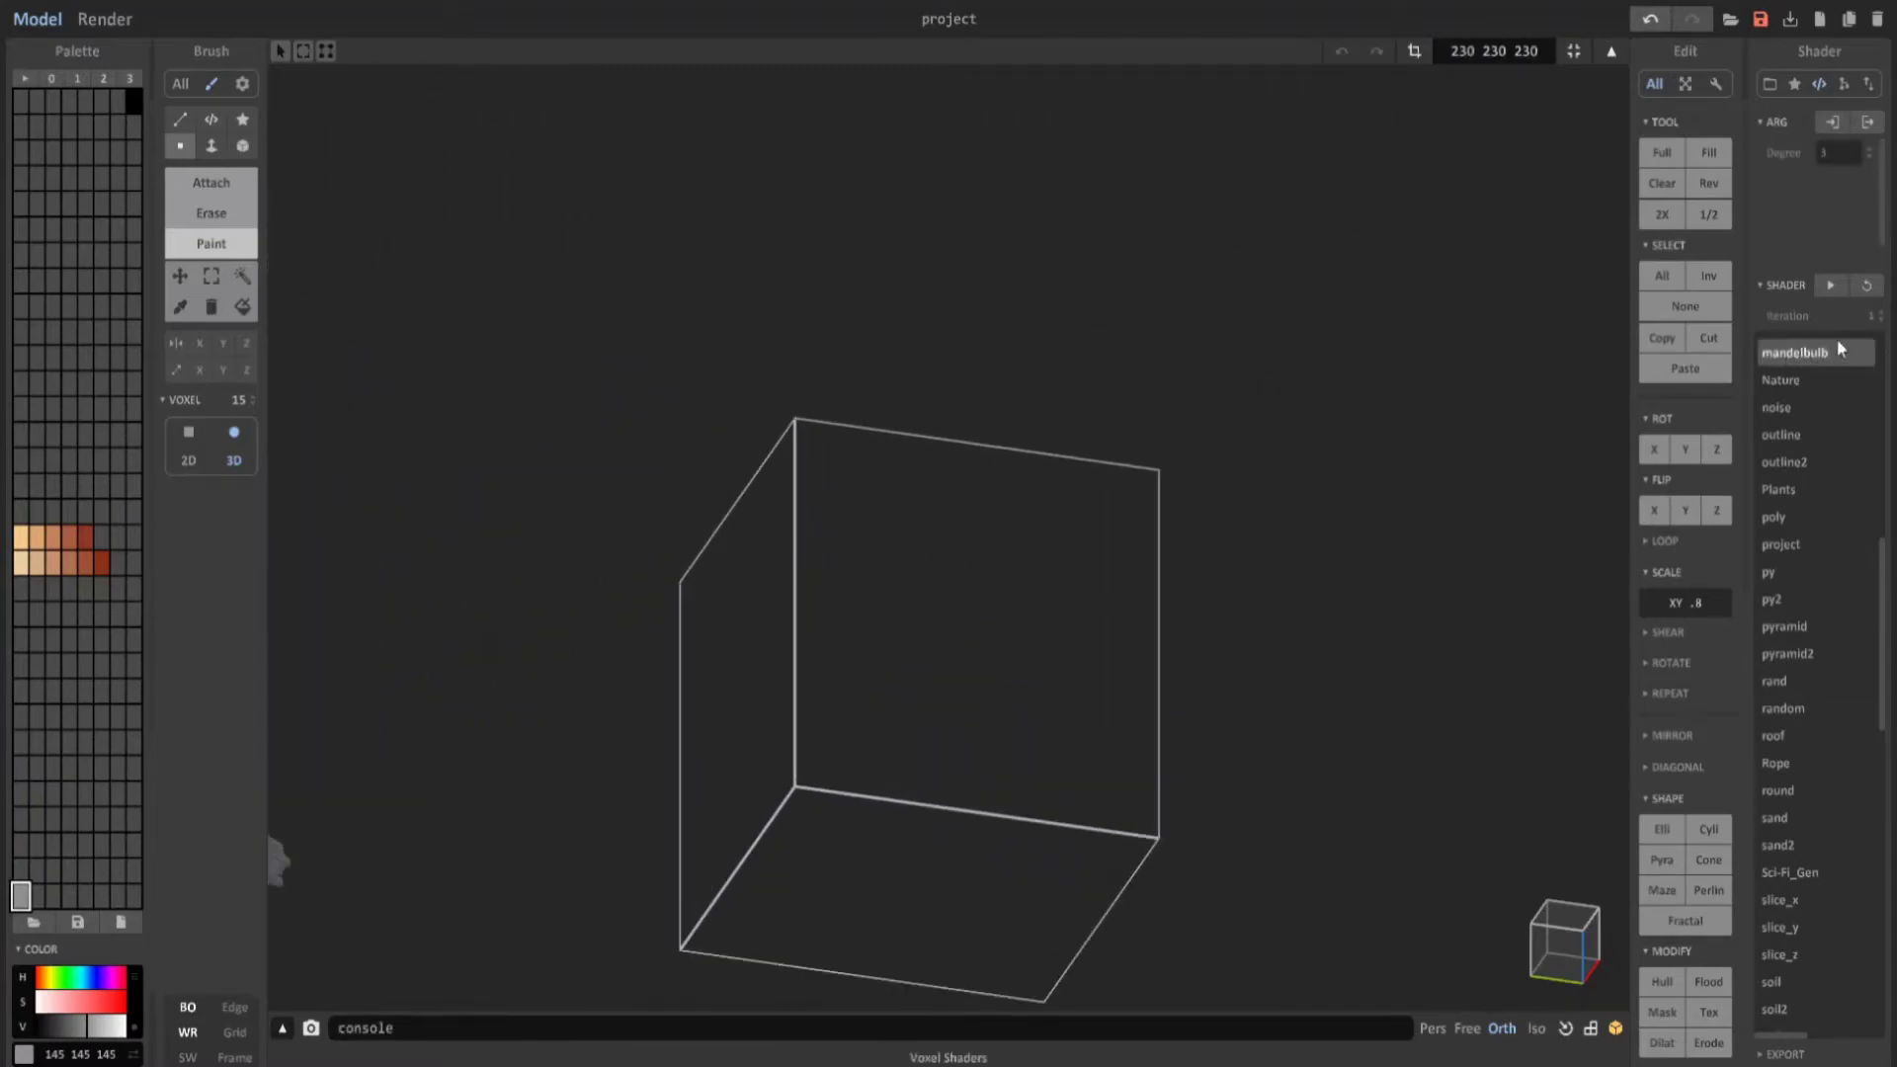
click(1829, 285)
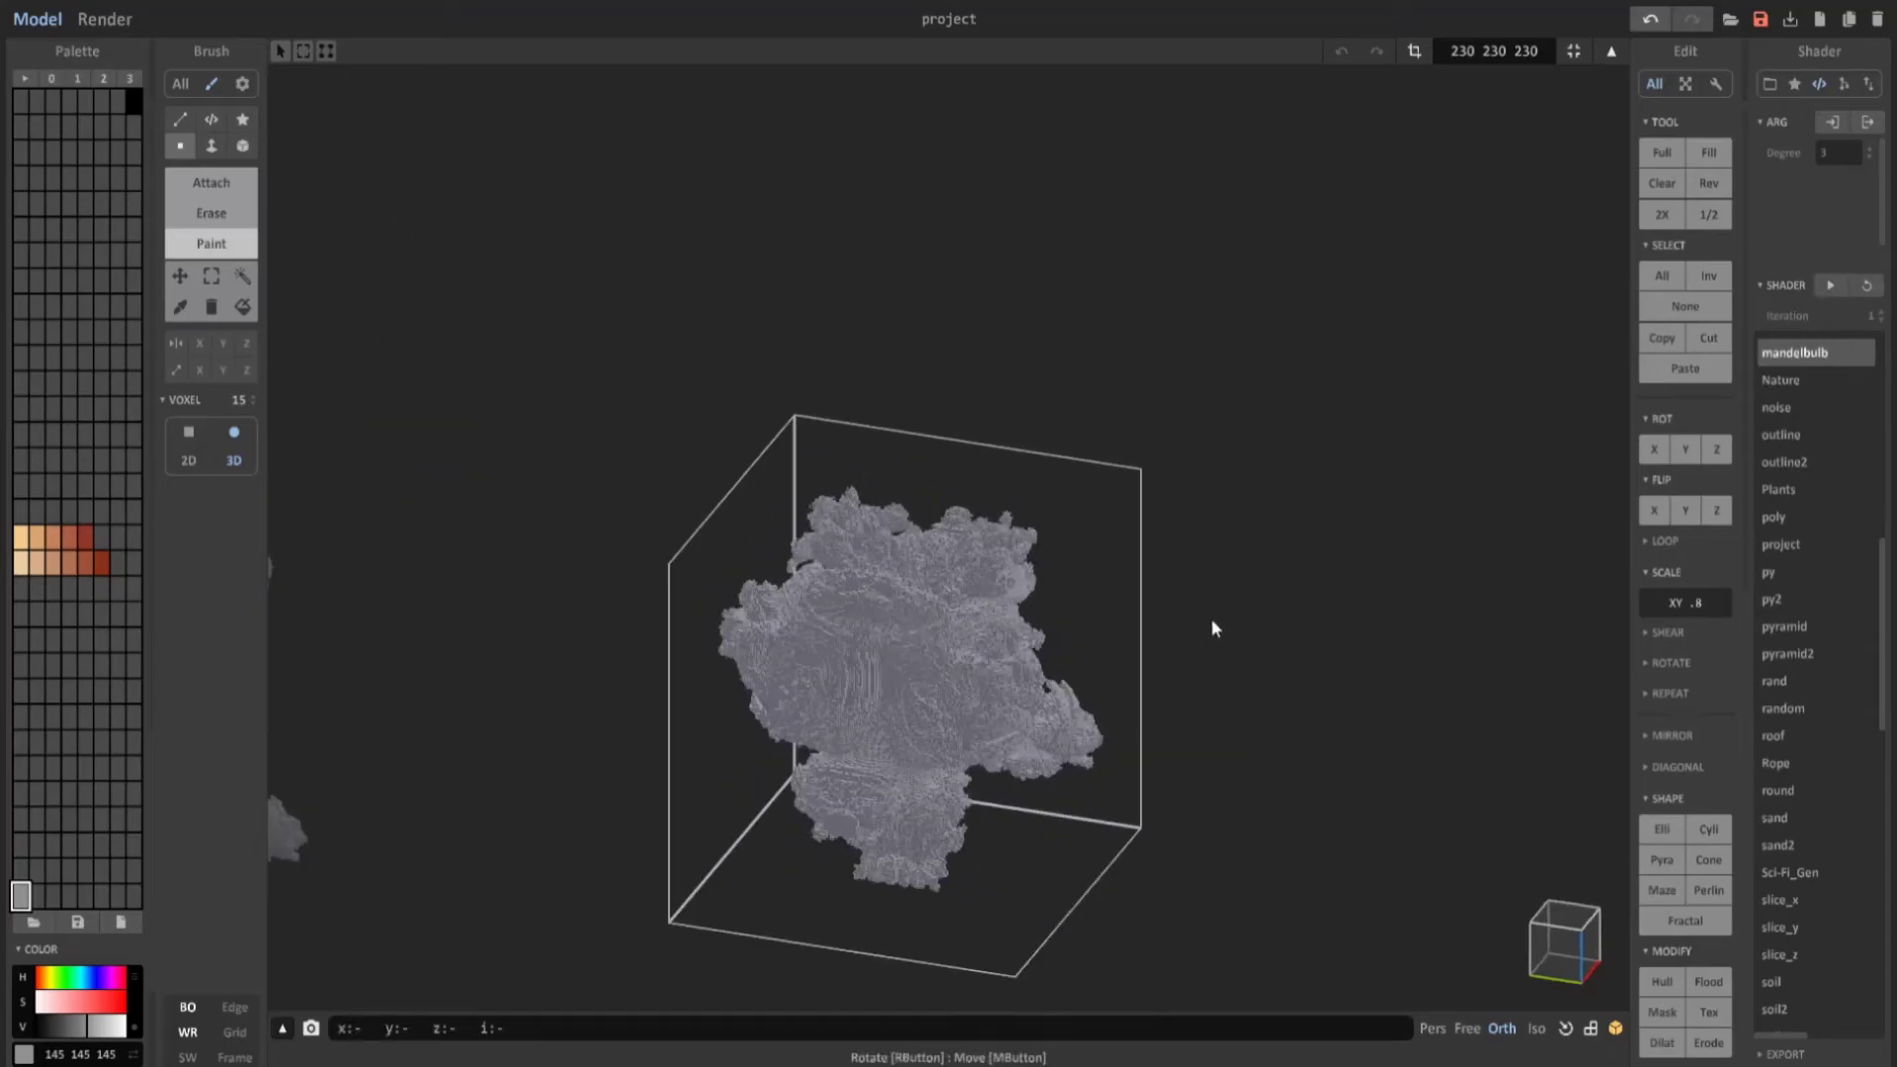
key(f)
click(1716, 509)
scroll(1110, 480, down, 6)
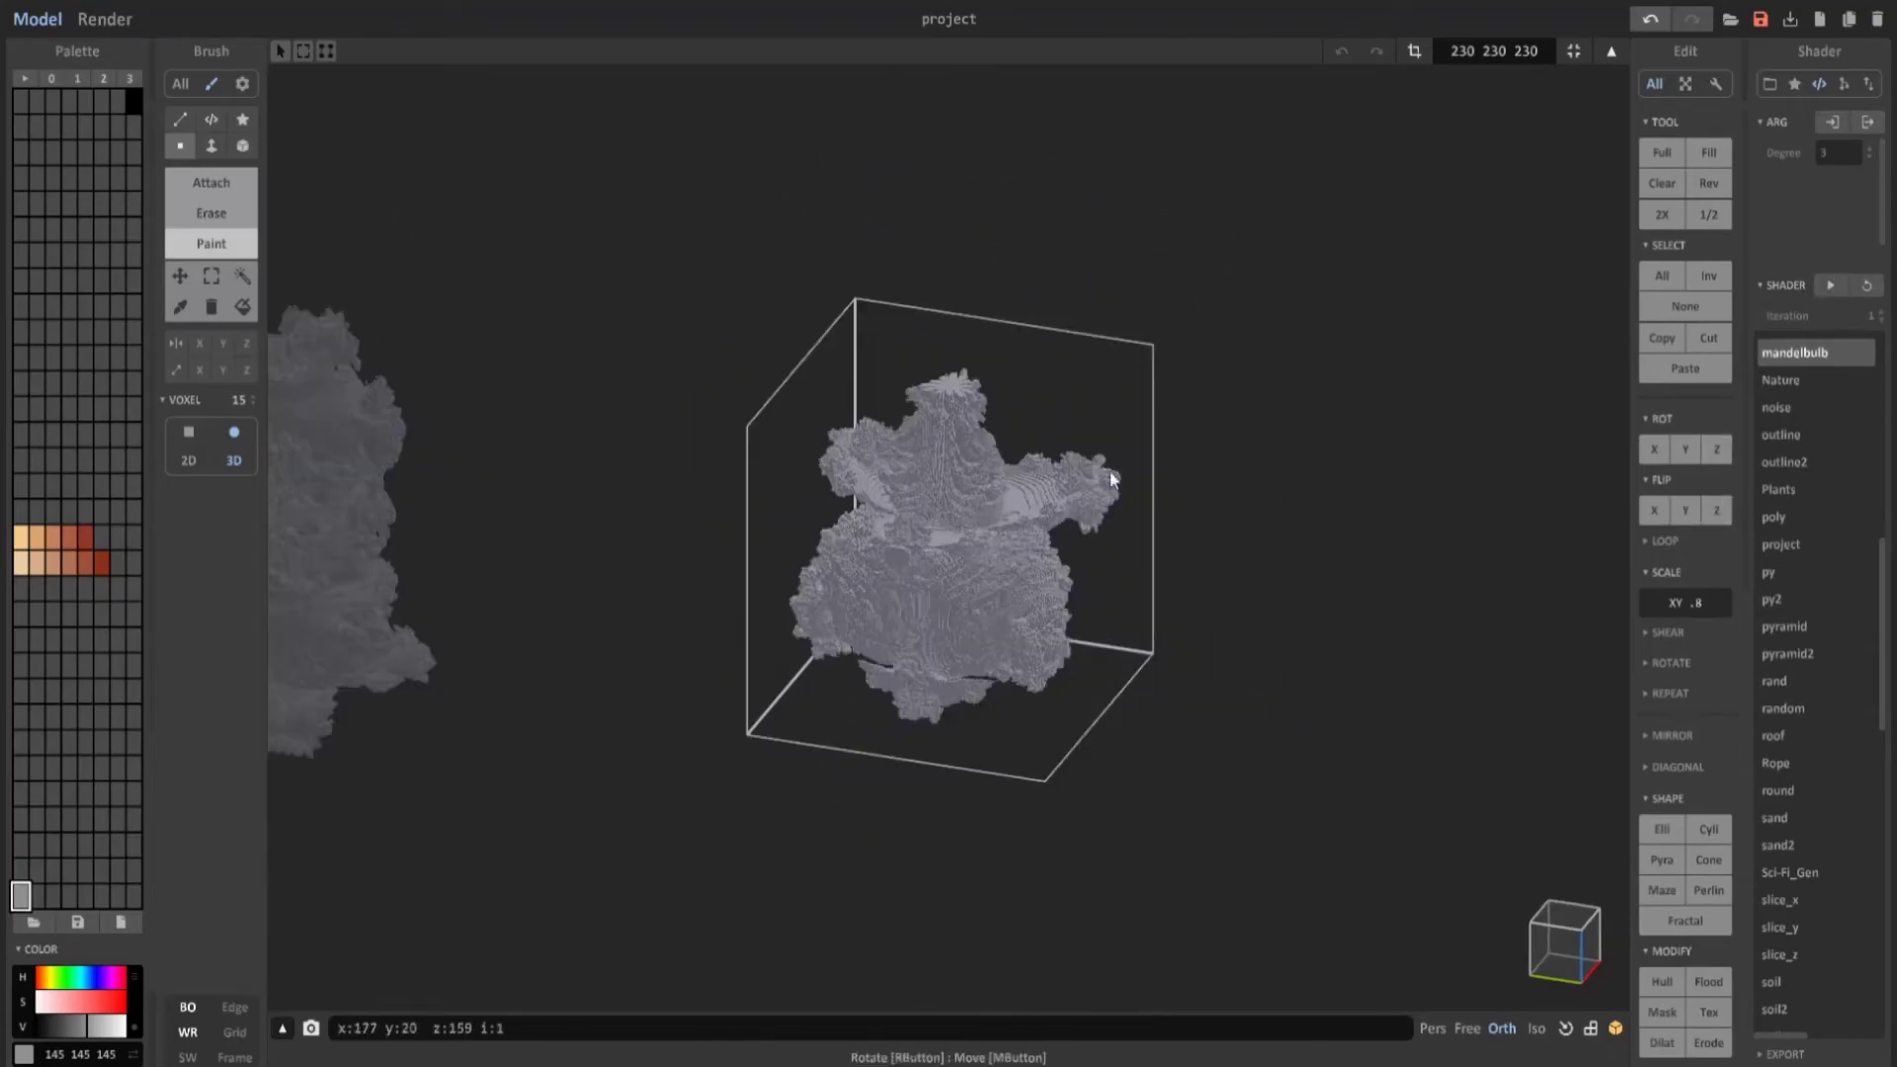
right_drag(1111, 472, 1171, 459)
middle_drag(1171, 459, 935, 547)
scroll(934, 547, up, 5)
right_drag(934, 547, 797, 585)
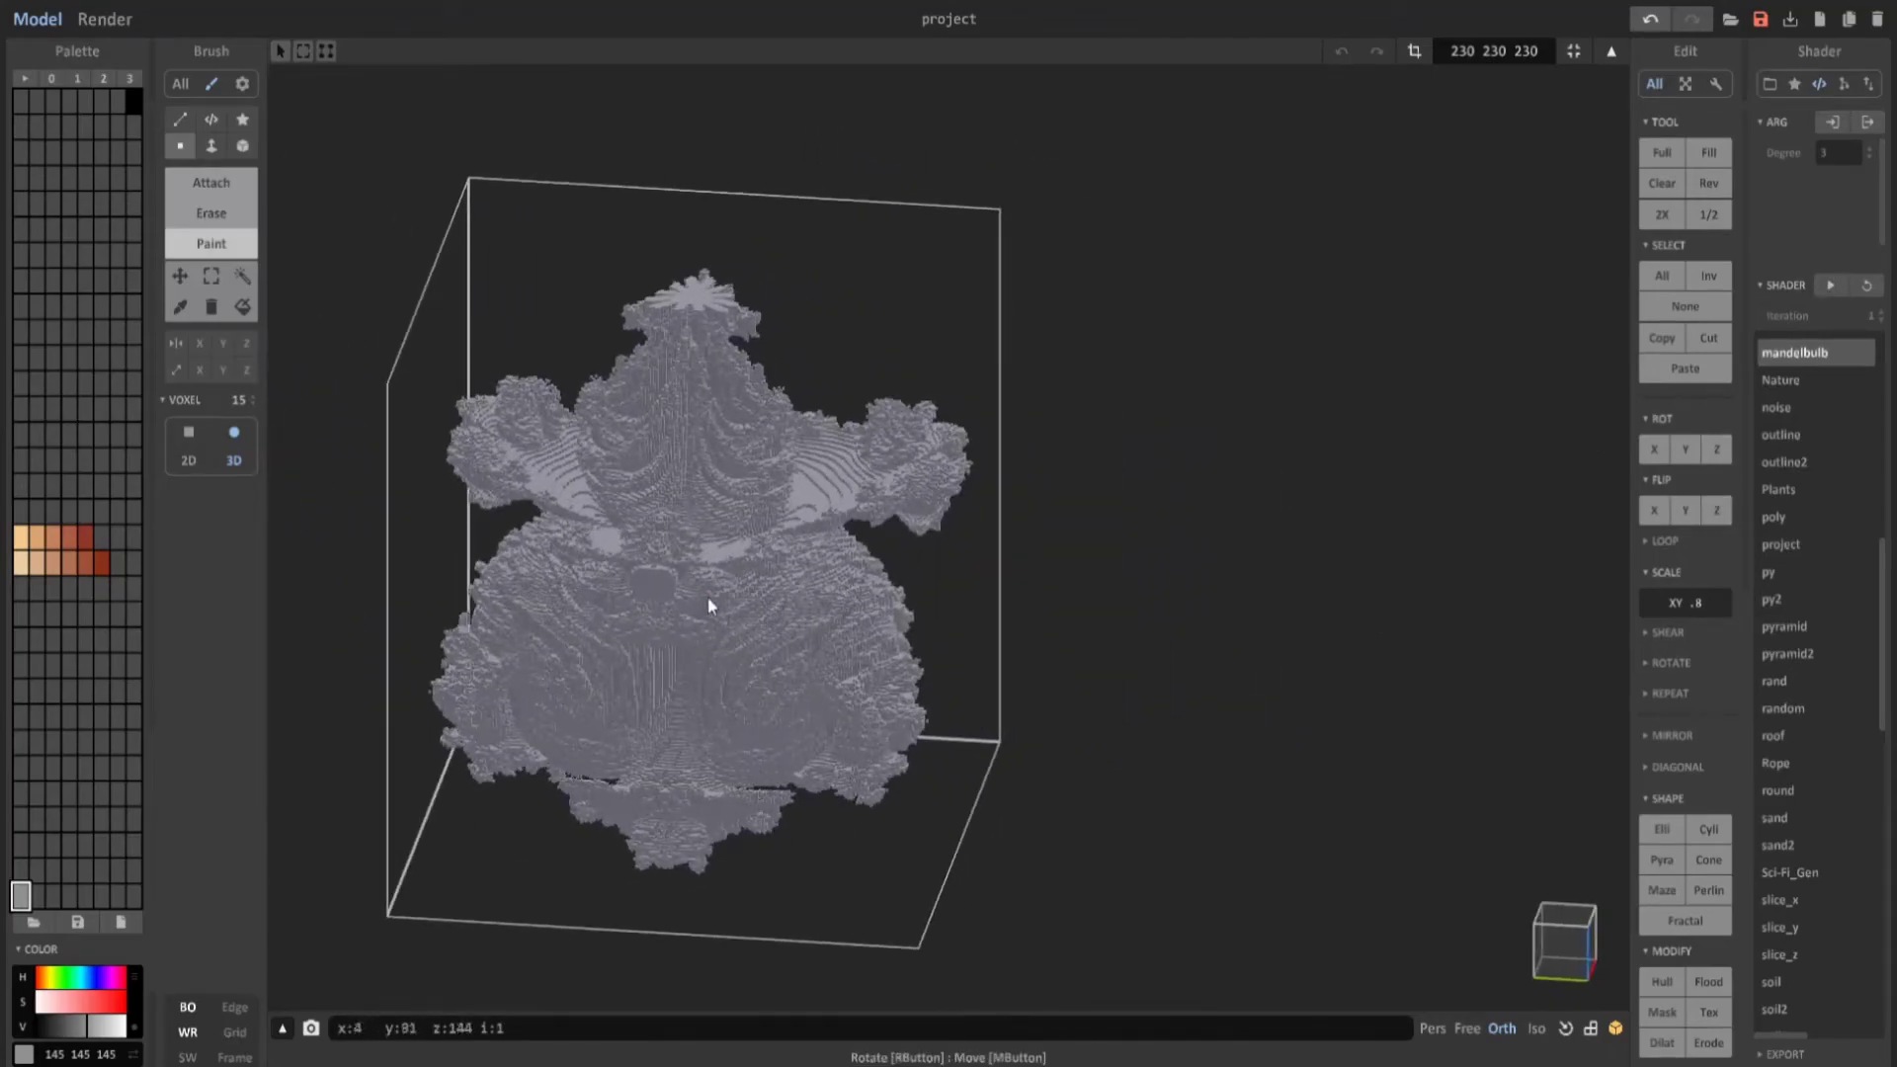
Start thinning the new mandelbulb by running the console command xs rand repeatedly, beginning with .7.
text(xs rand .7)
key(Return)
text(2)
key(Return)
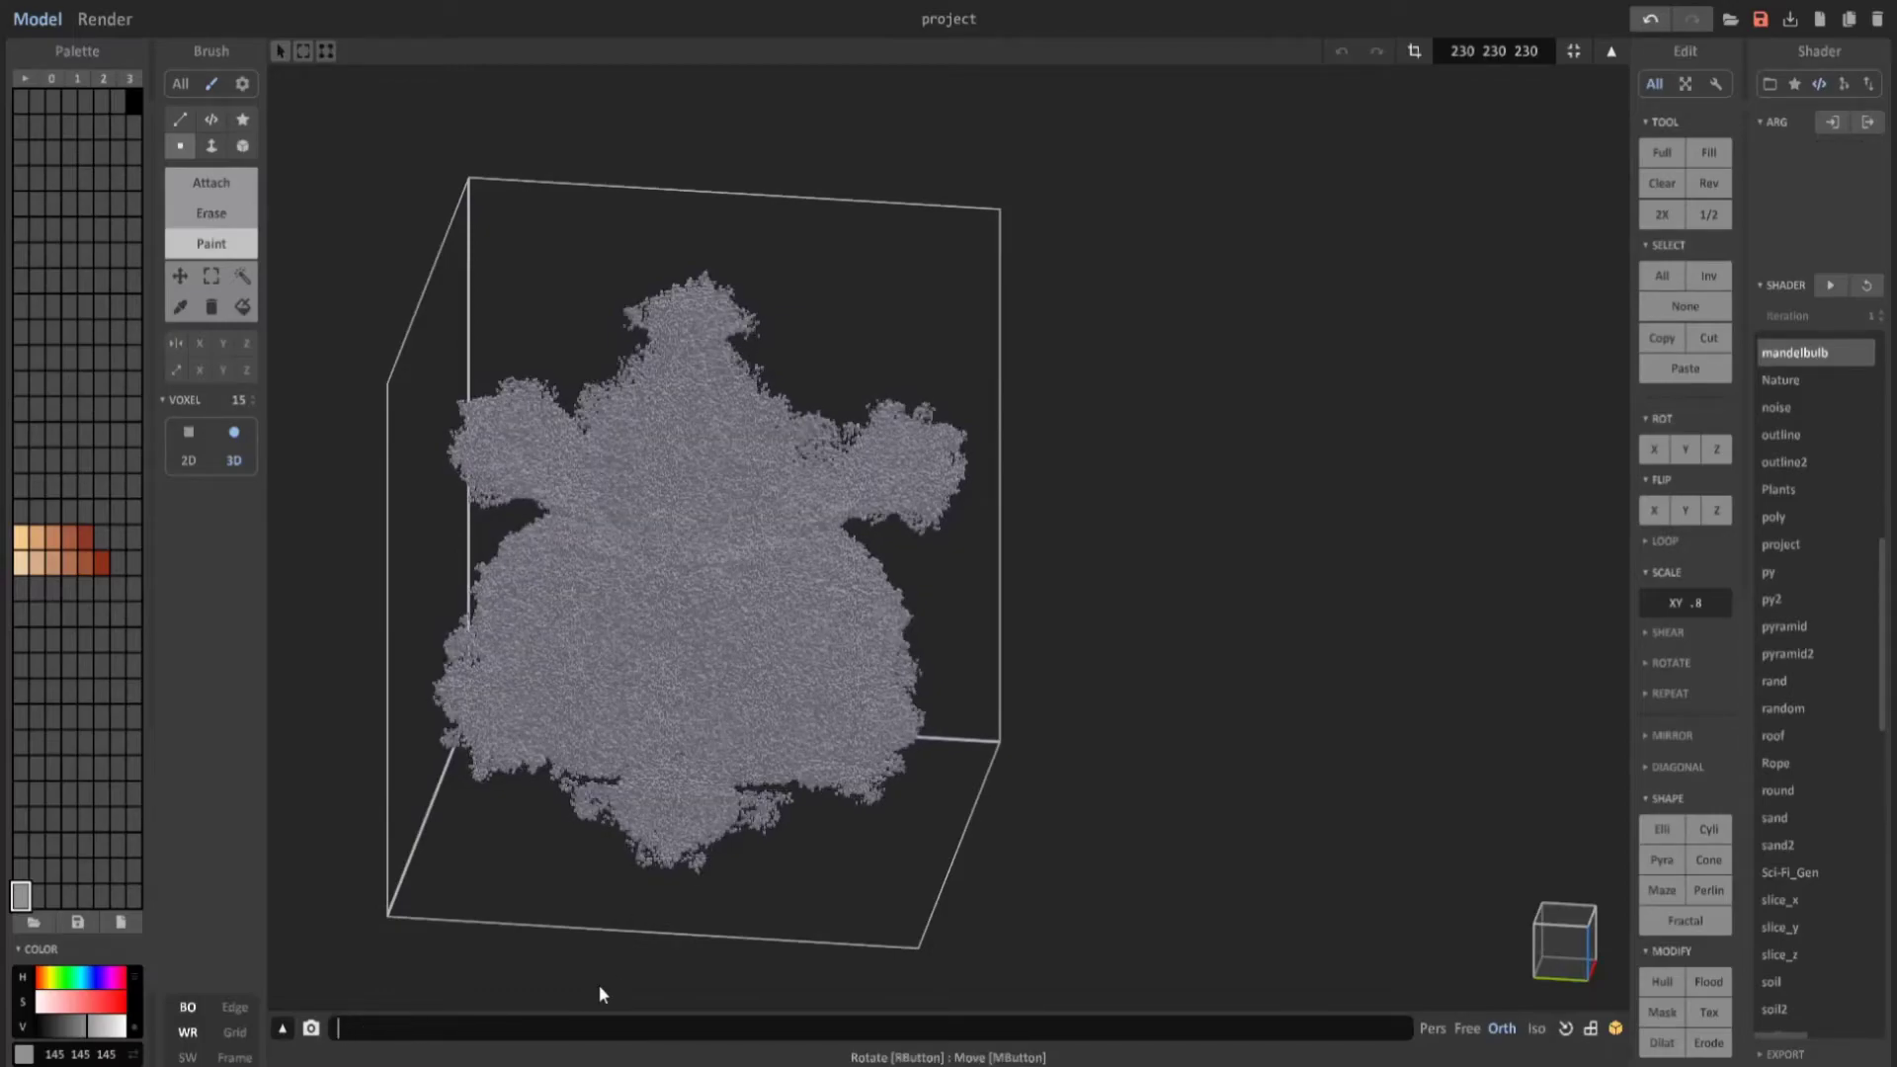
key(Up)
key(Return)
key(Up)
key(Return)
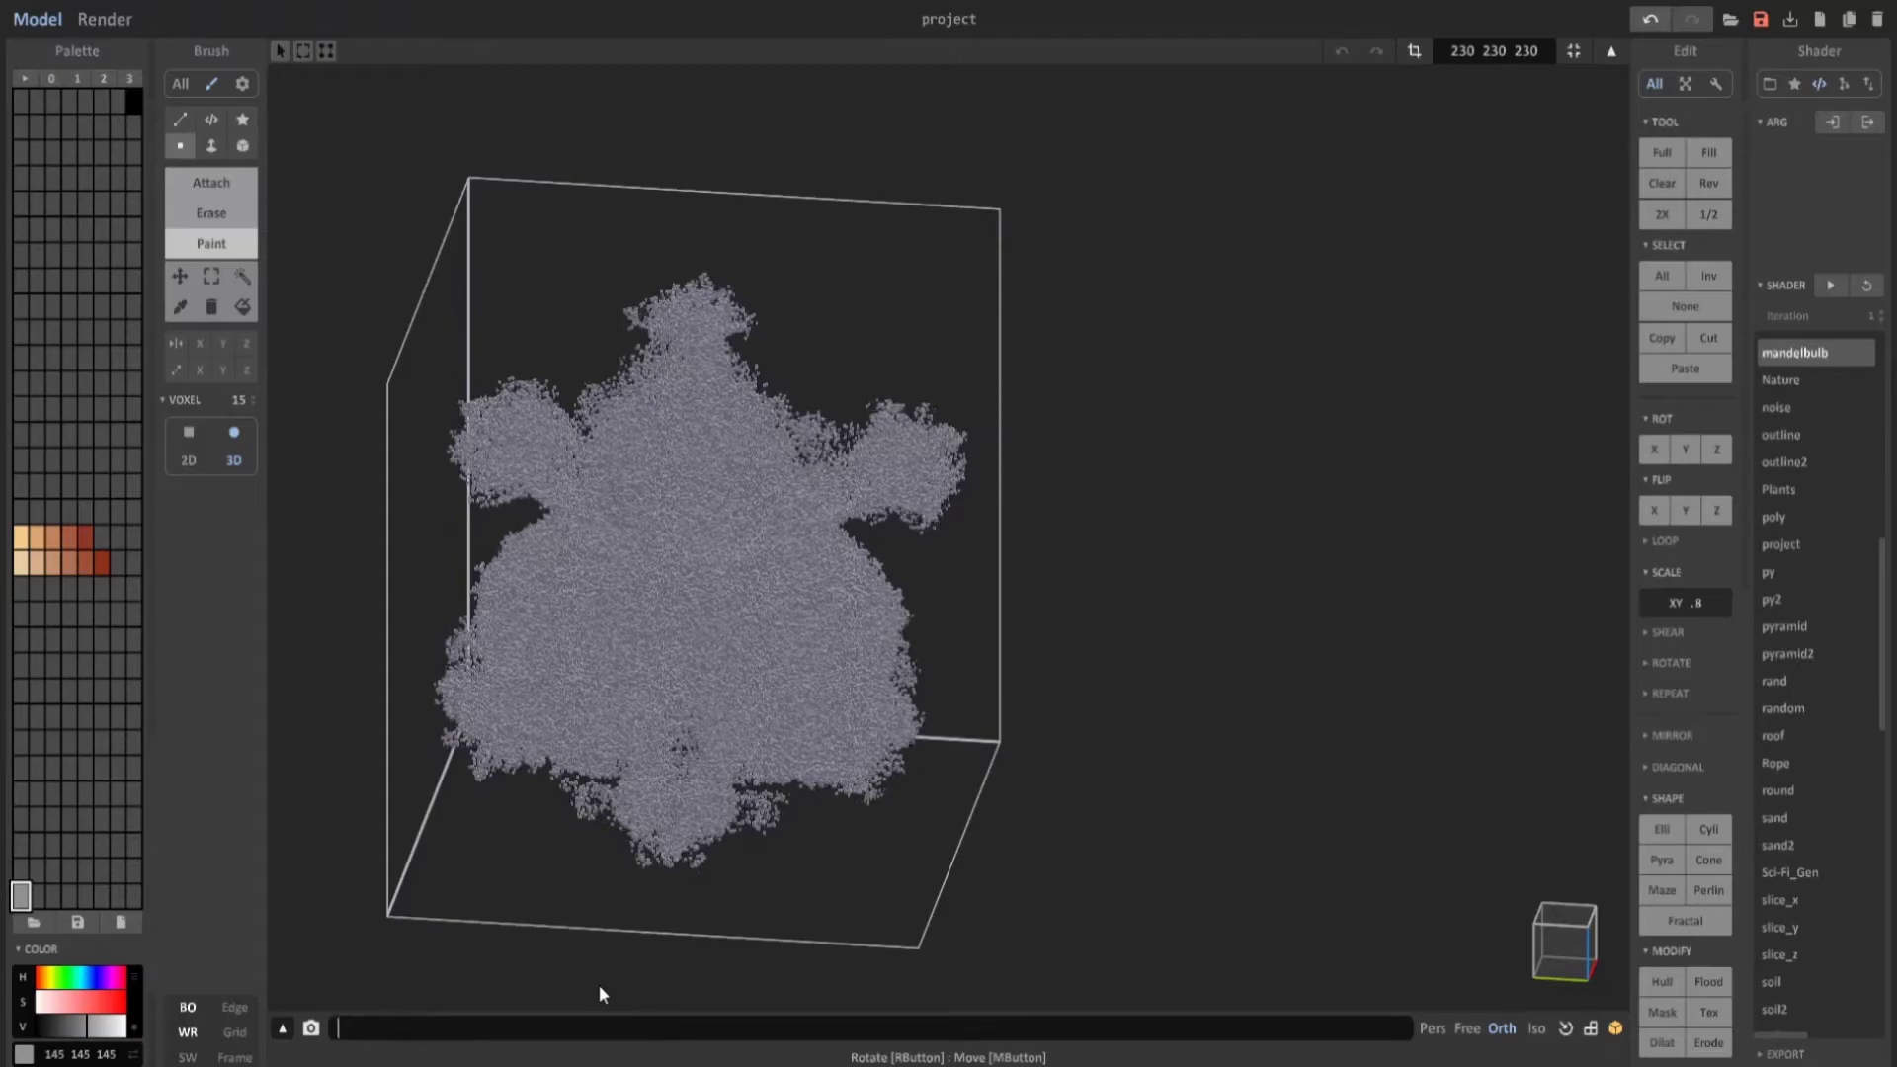
Run the console command xs rand .8 repeatedly until only sparse, scattered voxels of the mandelbulb remain.
key(Up)
text(8)
key(Return)
key(Up)
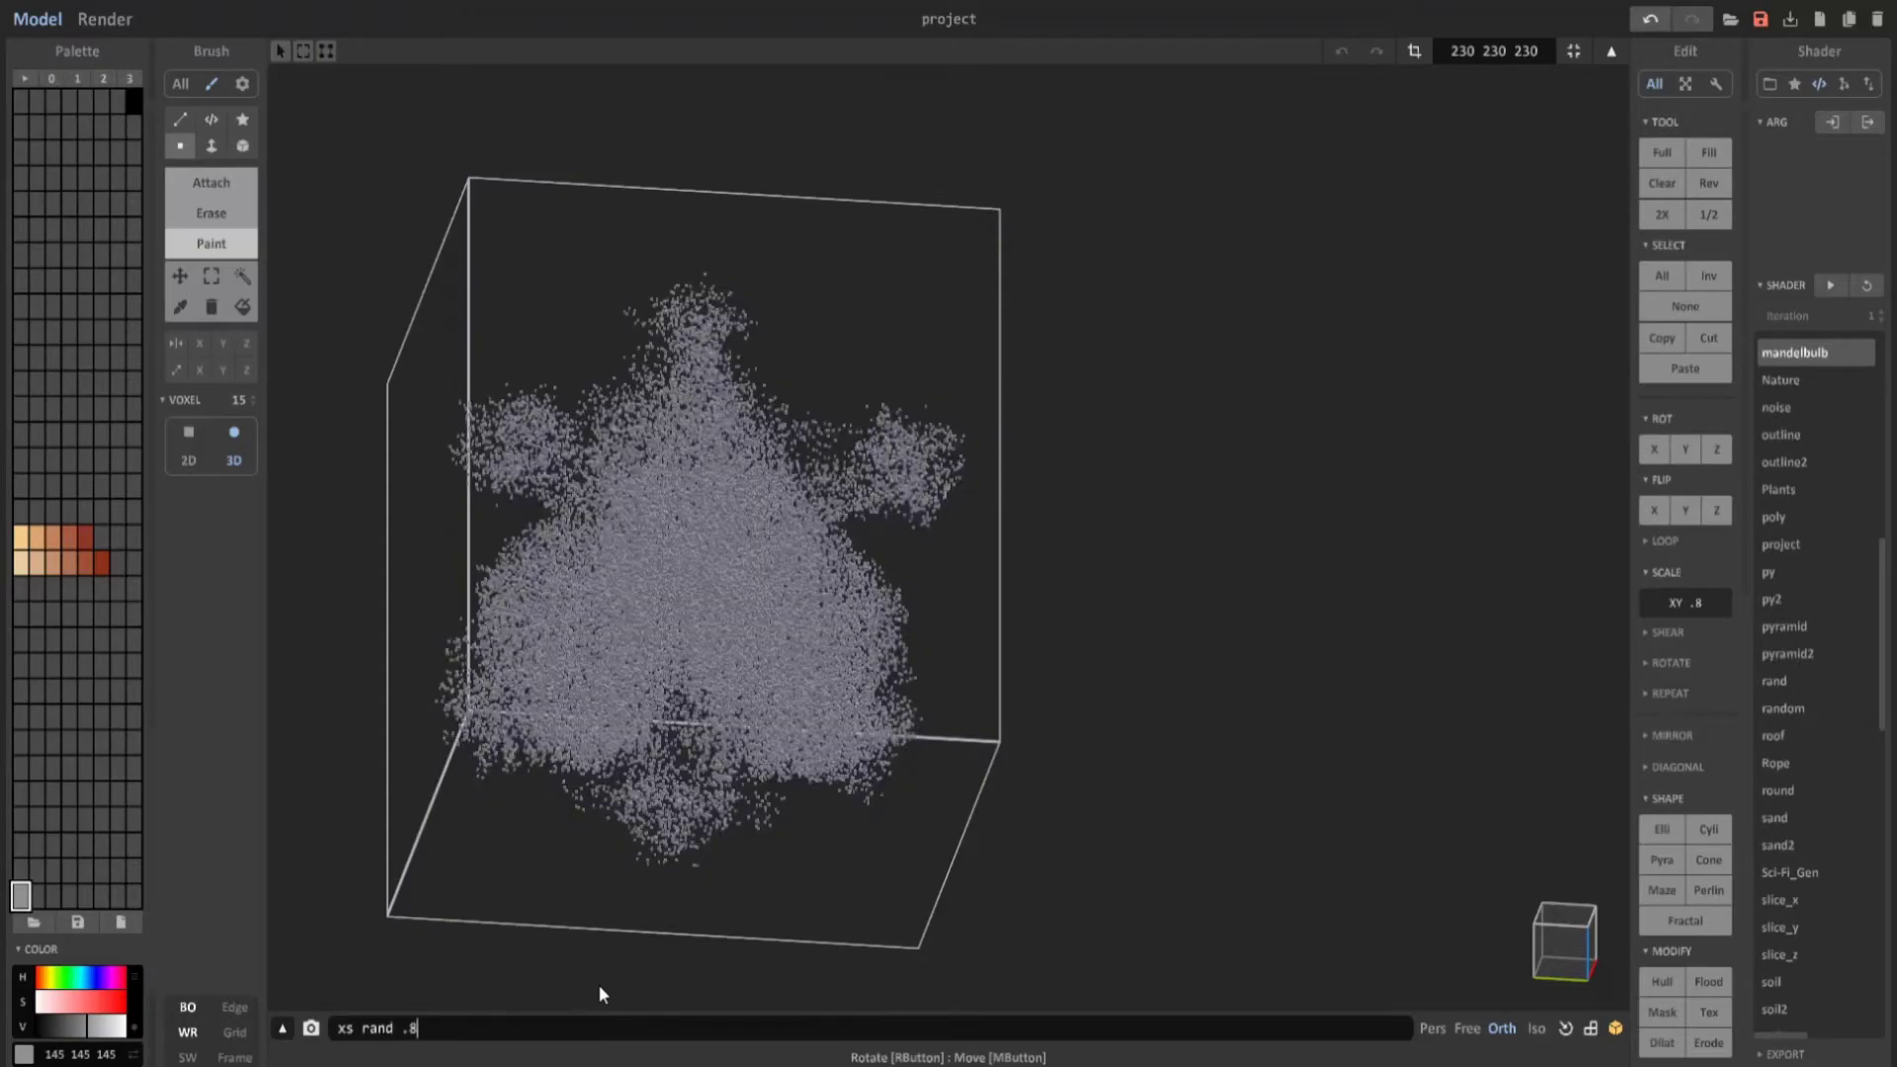
key(Return)
right_drag(599, 991, 793, 773)
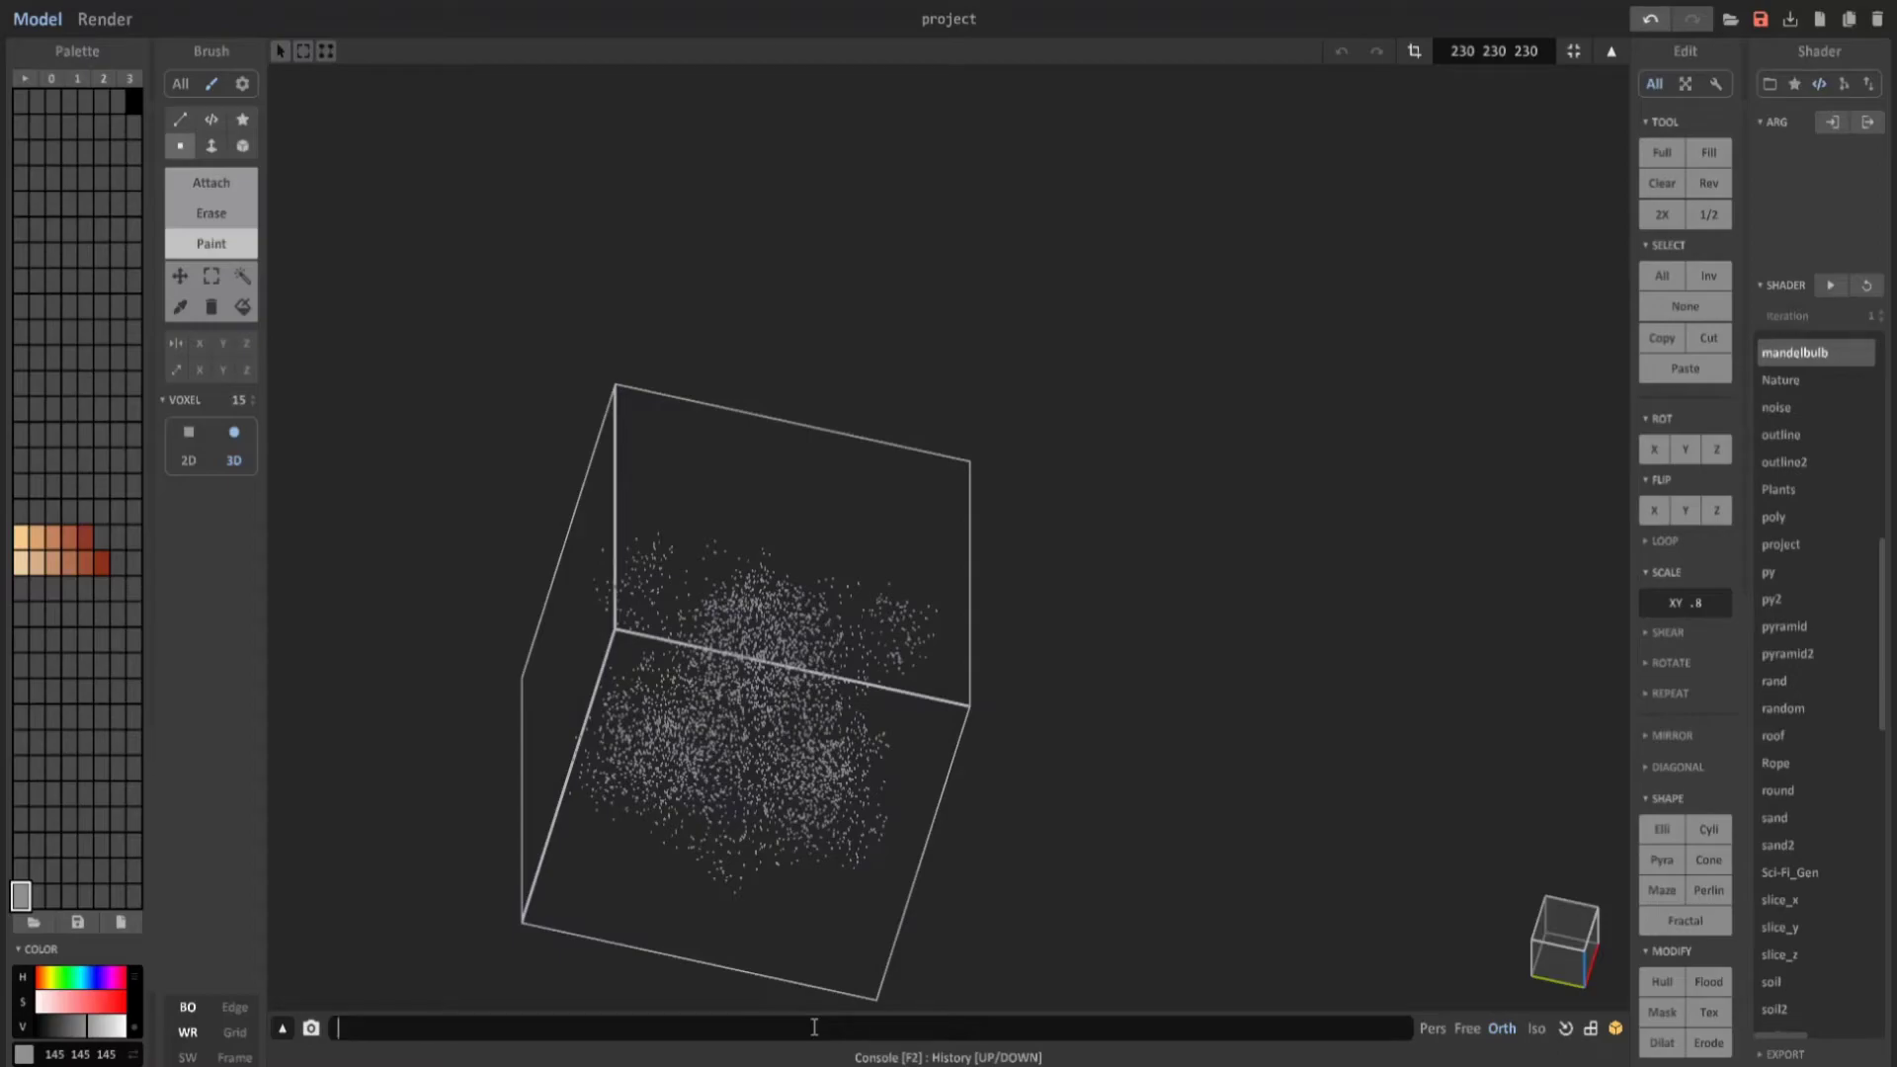
key(Return)
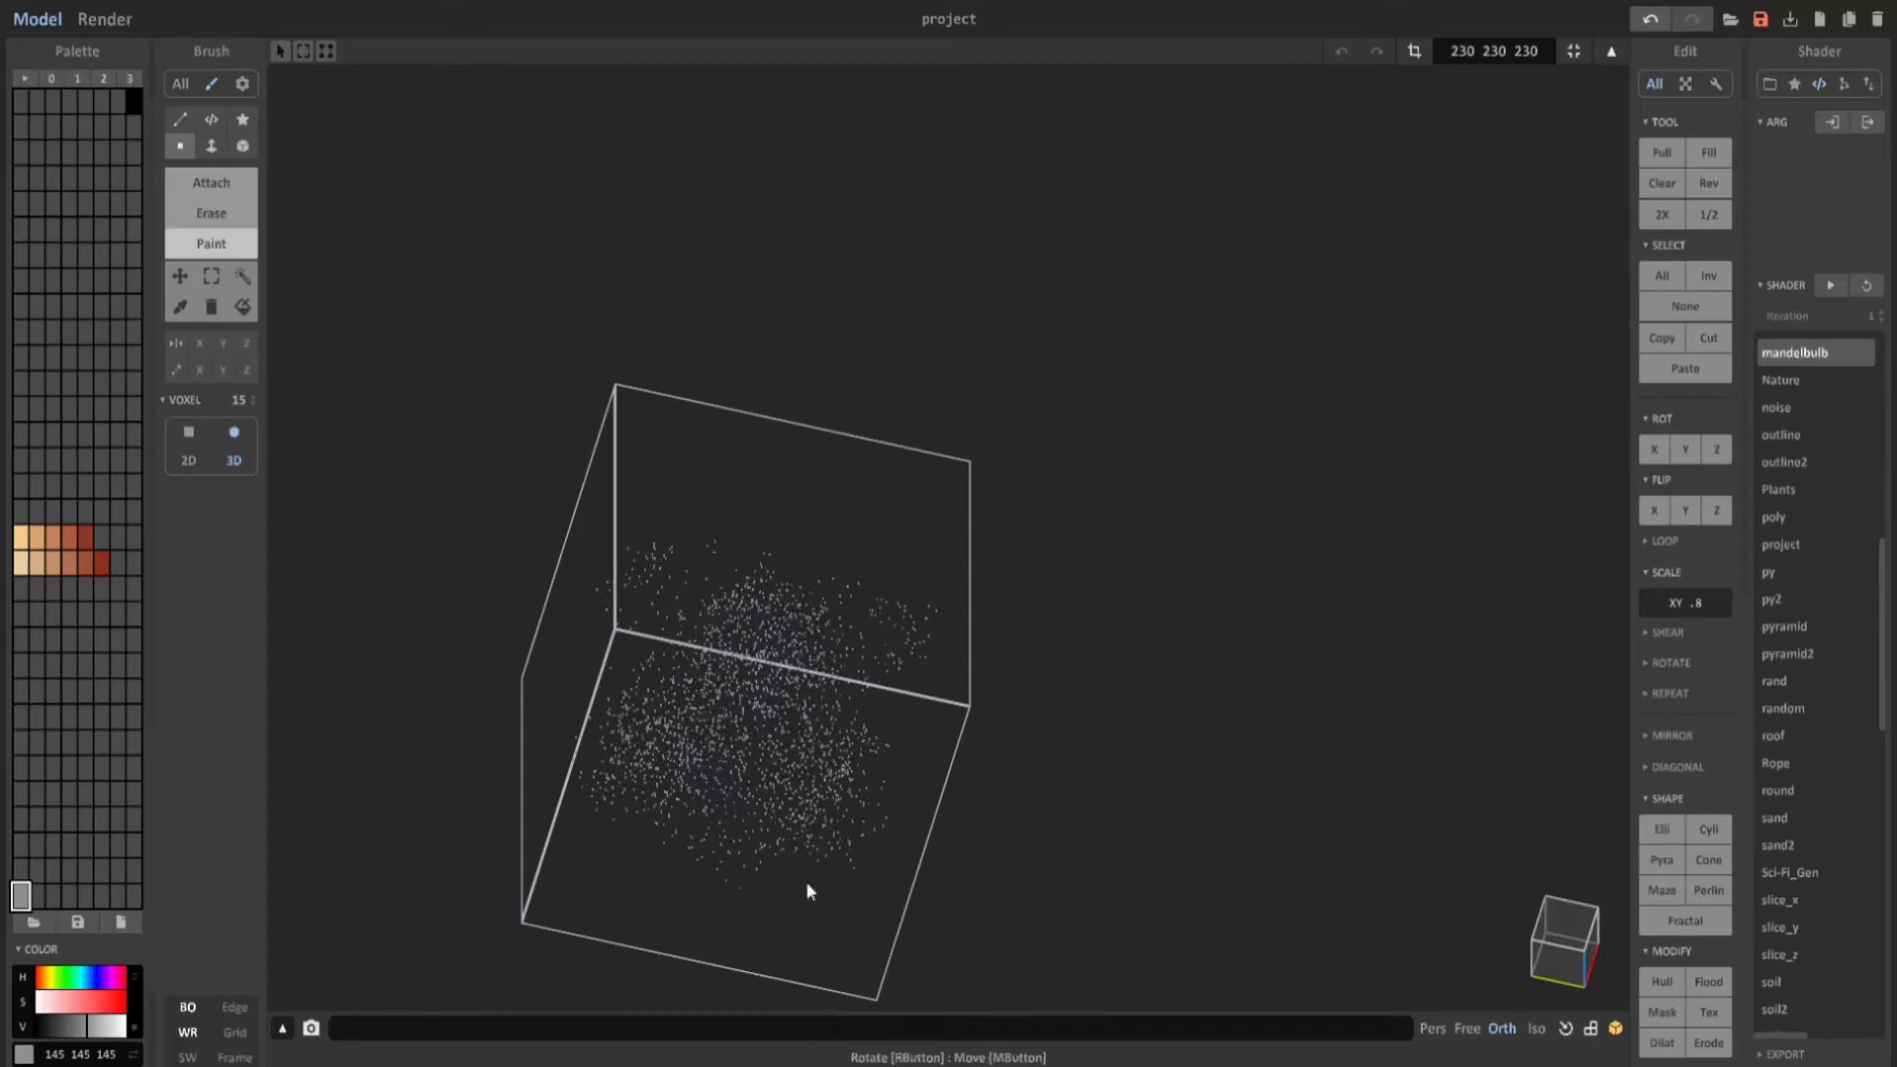
Paint the upper scattered voxels in the lightest fire colour, RGB 248 204 140, enlarging the voxel brush to 31.
right_drag(804, 889, 894, 711)
click(1571, 957)
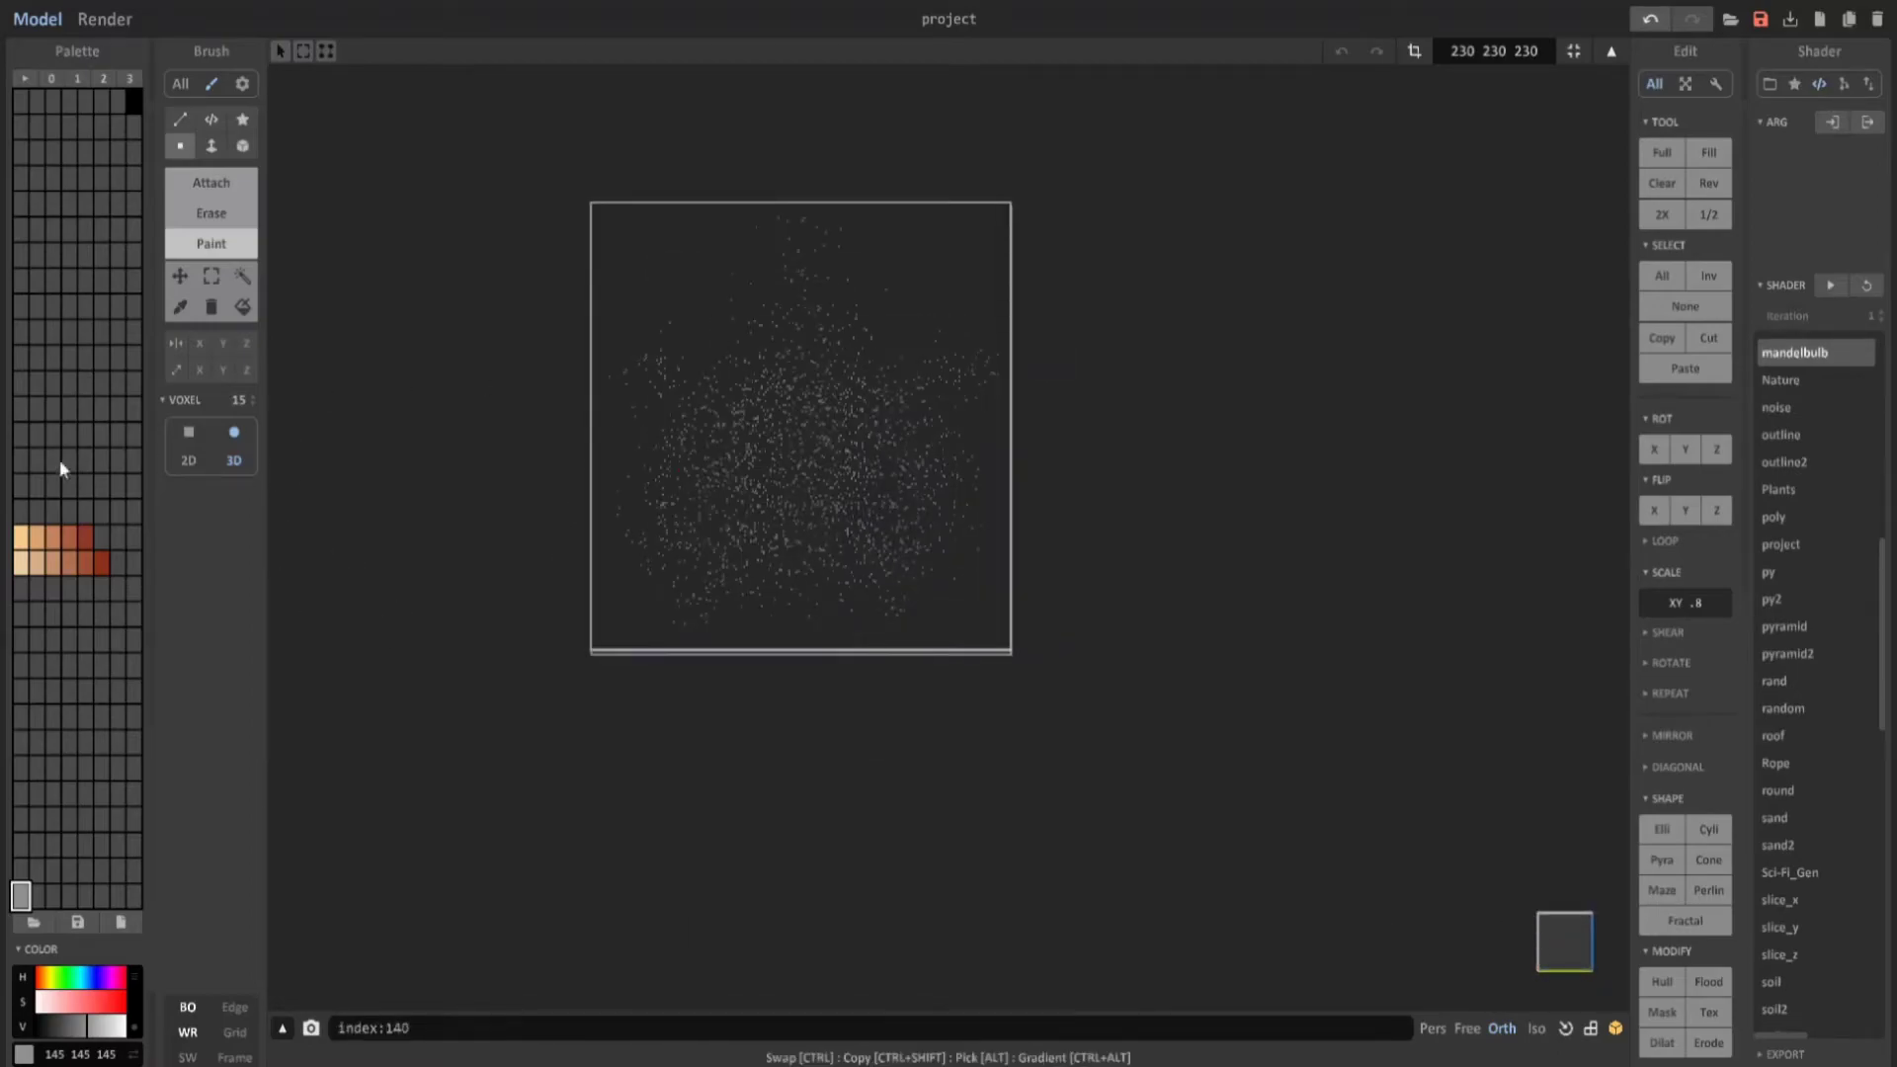
click(27, 540)
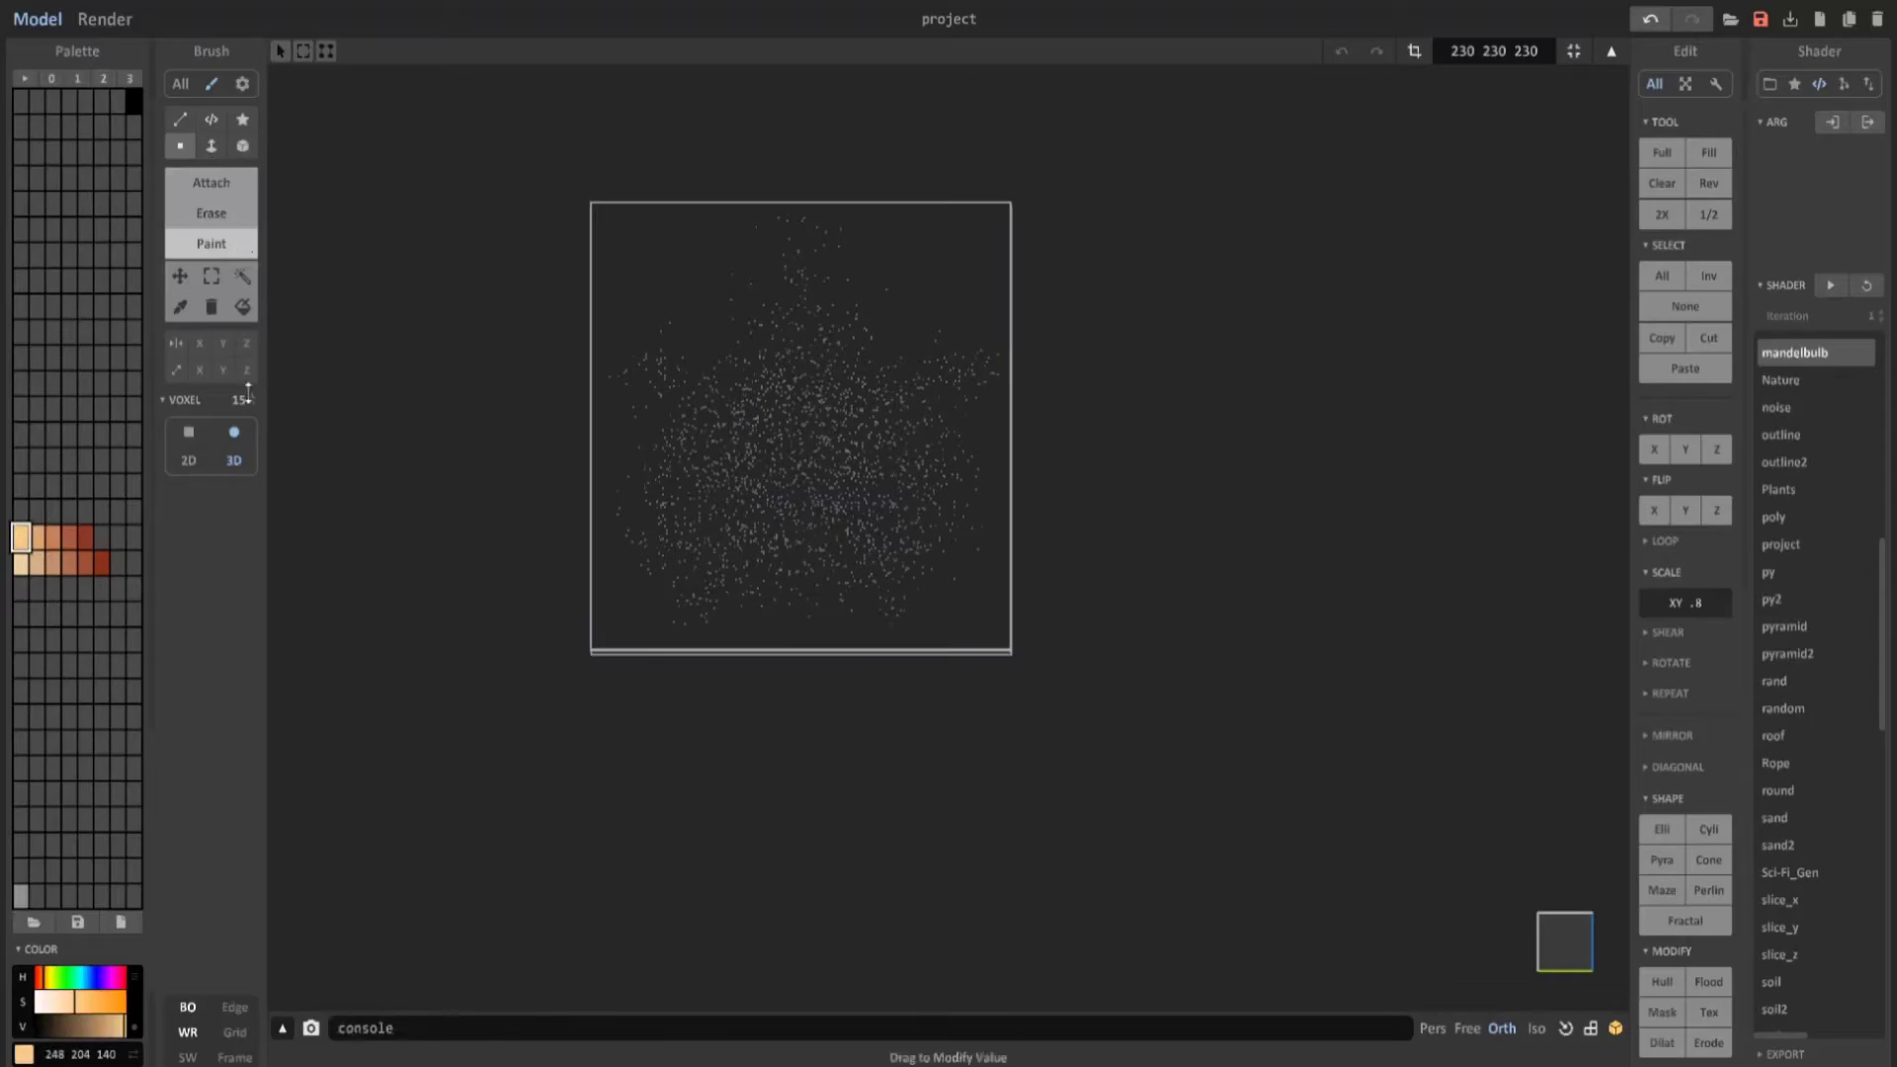
drag(254, 402, 749, 278)
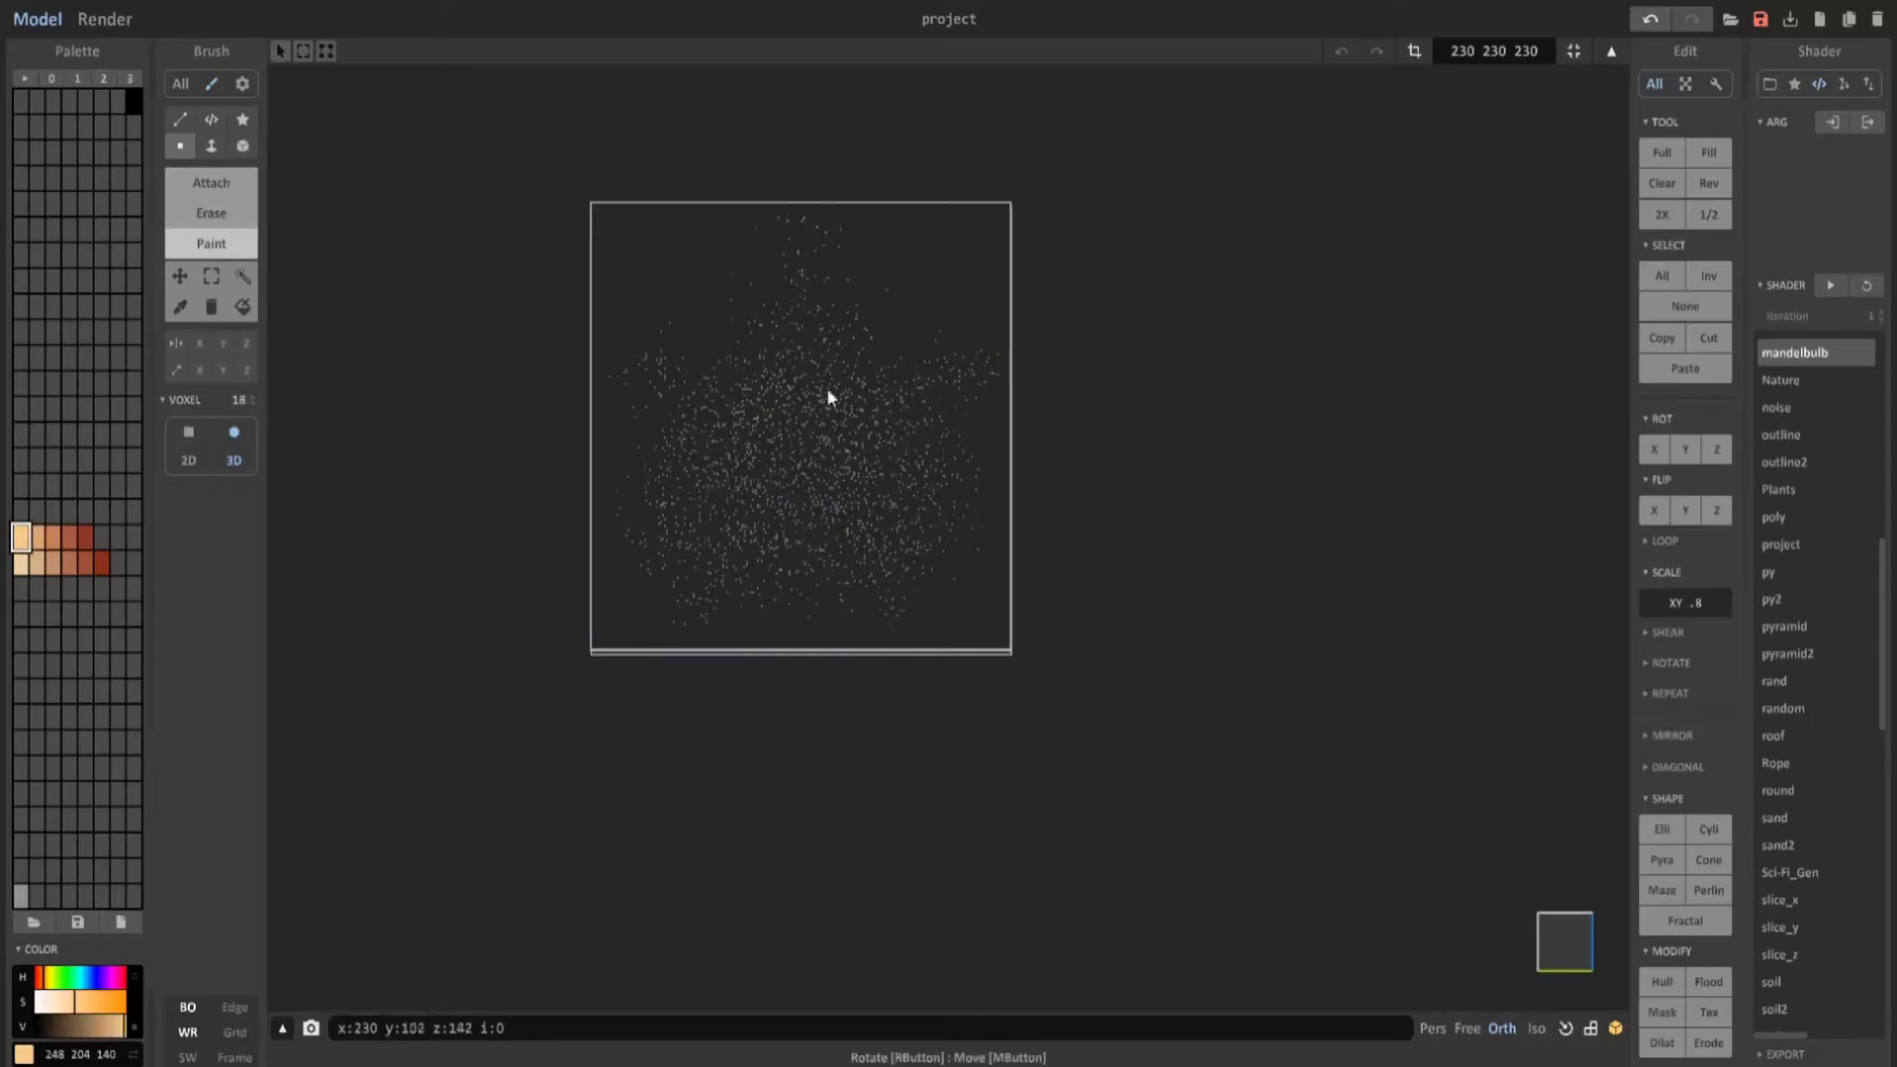
scroll(827, 397, up, 3)
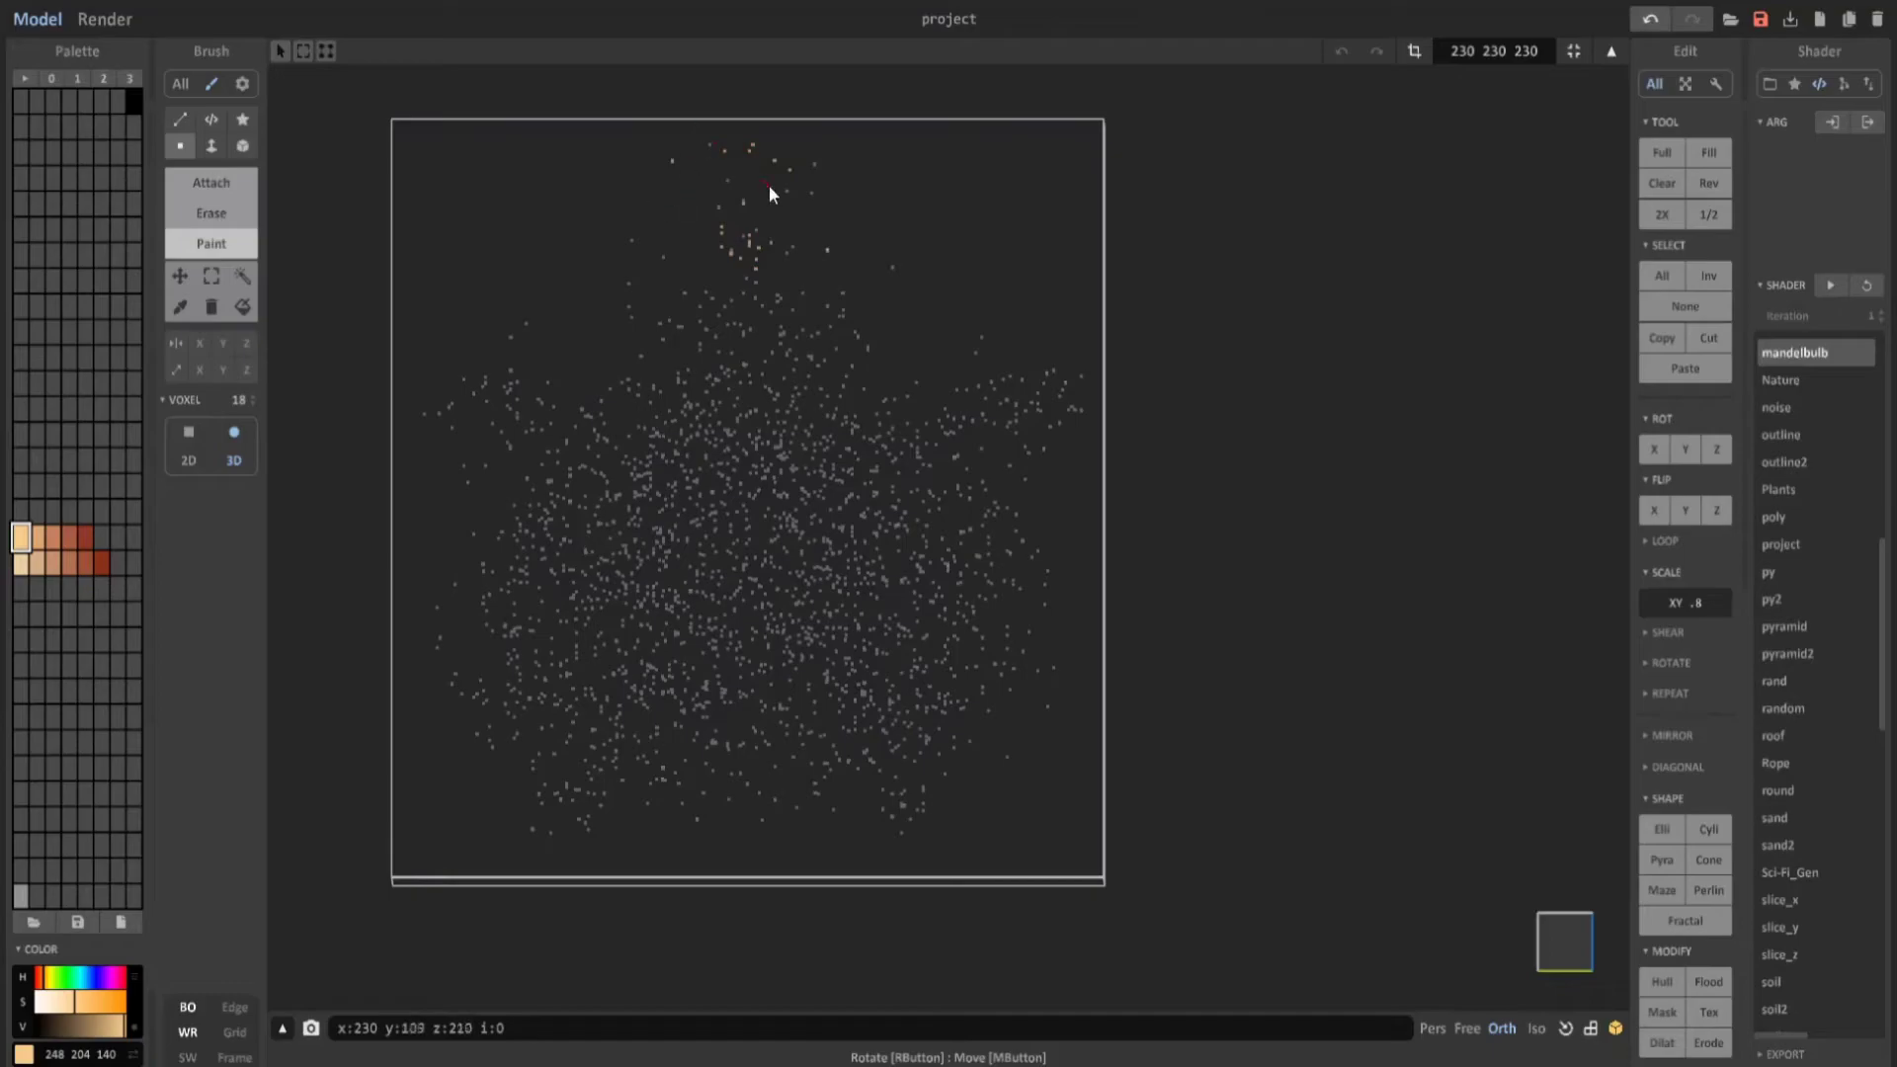
drag(239, 400, 366, 400)
mouse_move(728, 385)
mouse_down()
mouse_move(1001, 441)
mouse_move(796, 278)
mouse_up()
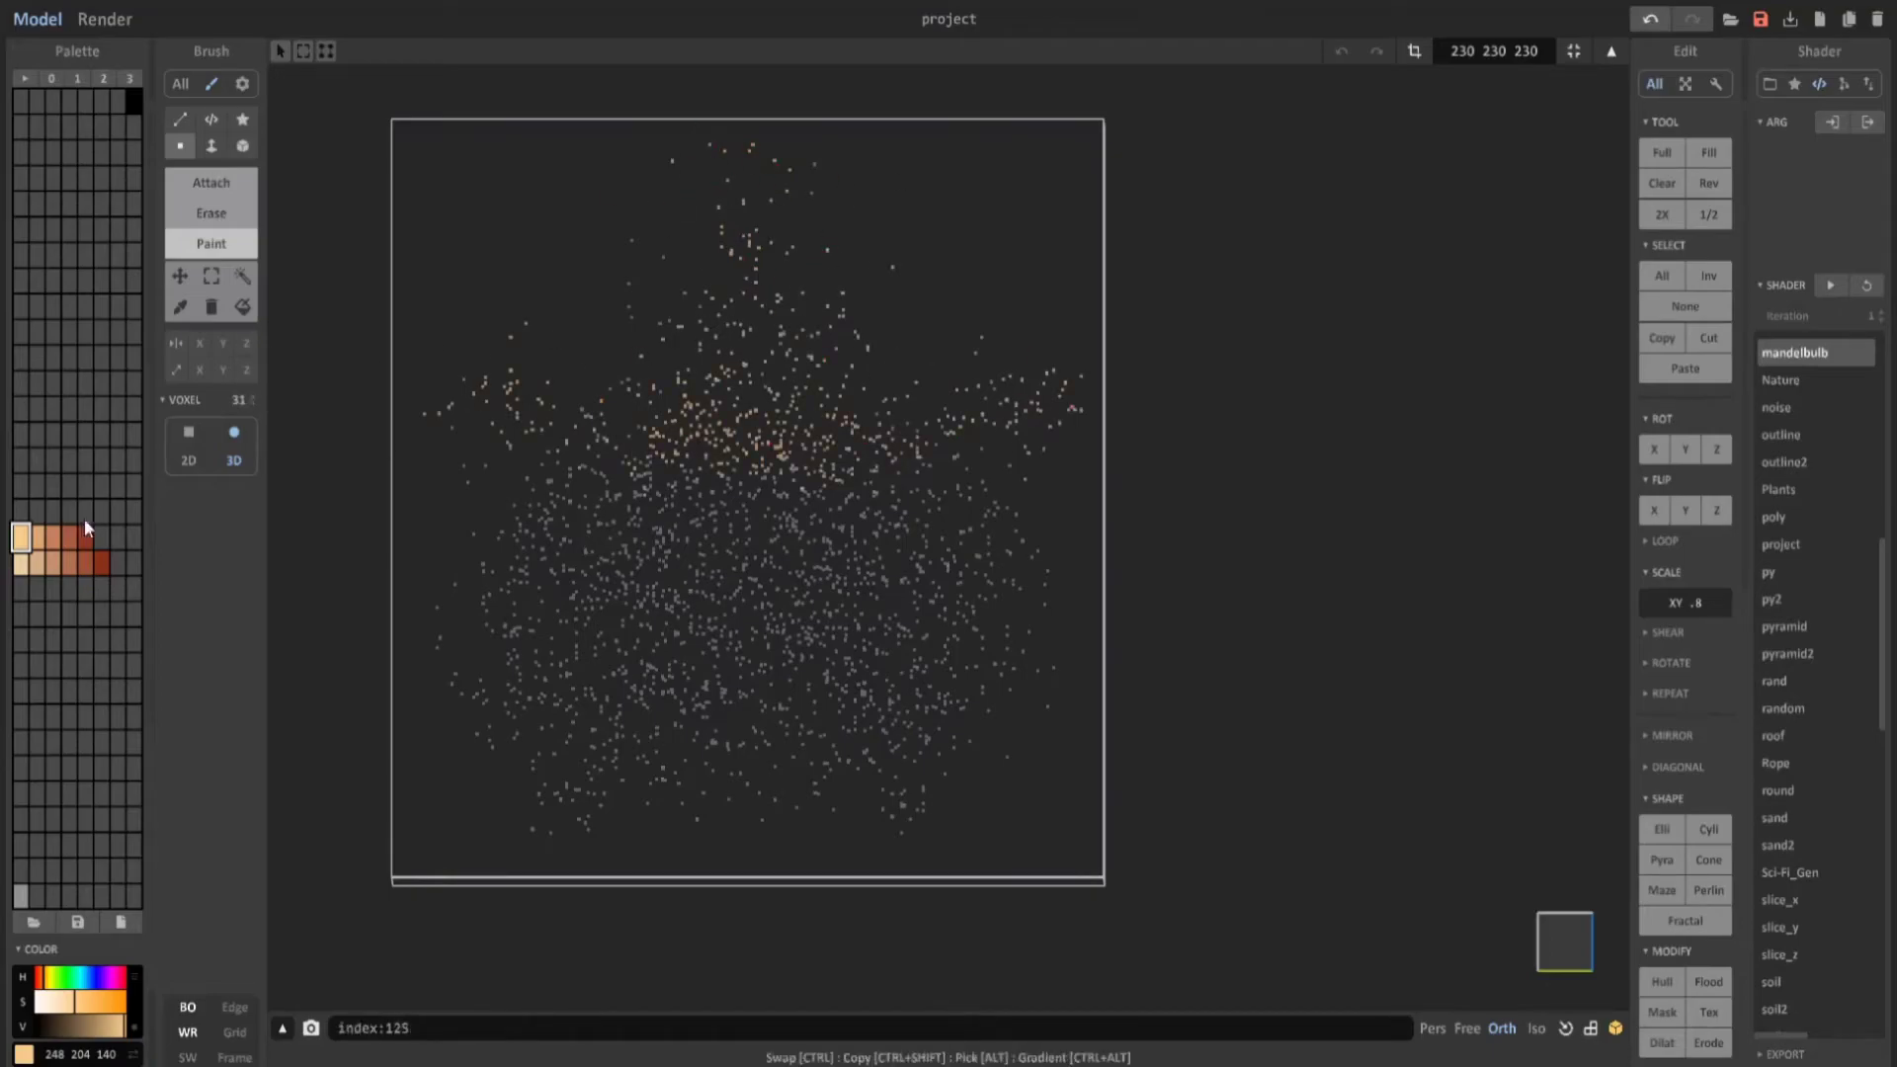
Paint the middle bands of the scattered voxels in progressively darker oranges, ending with RGB 172 94 66.
click(36, 537)
click(52, 536)
drag(441, 461, 749, 662)
click(69, 537)
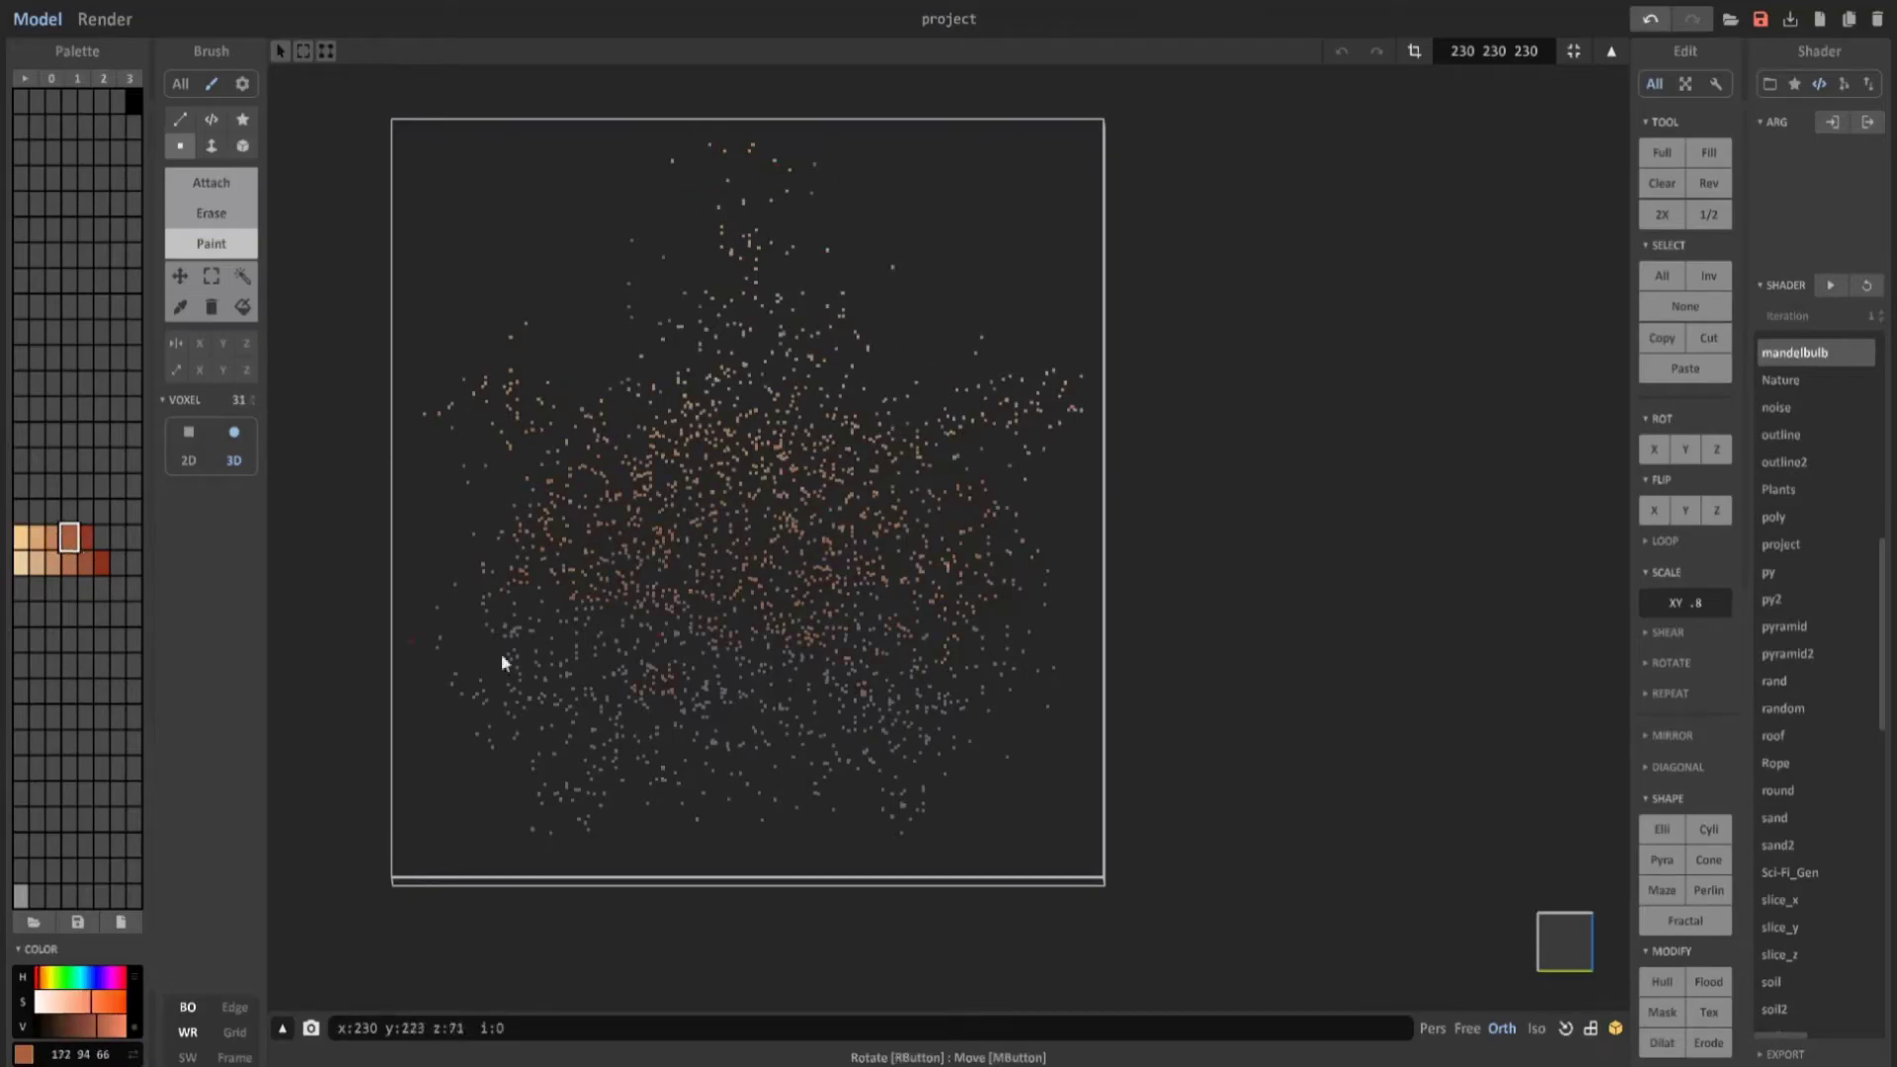
drag(504, 662, 1045, 579)
Check the painted voxels from another side and paint the lower ones dark red, RGB 146 57 41.
scroll(1045, 579, down, 3)
right_drag(1045, 579, 826, 470)
scroll(957, 543, down, 3)
scroll(826, 470, up, 2)
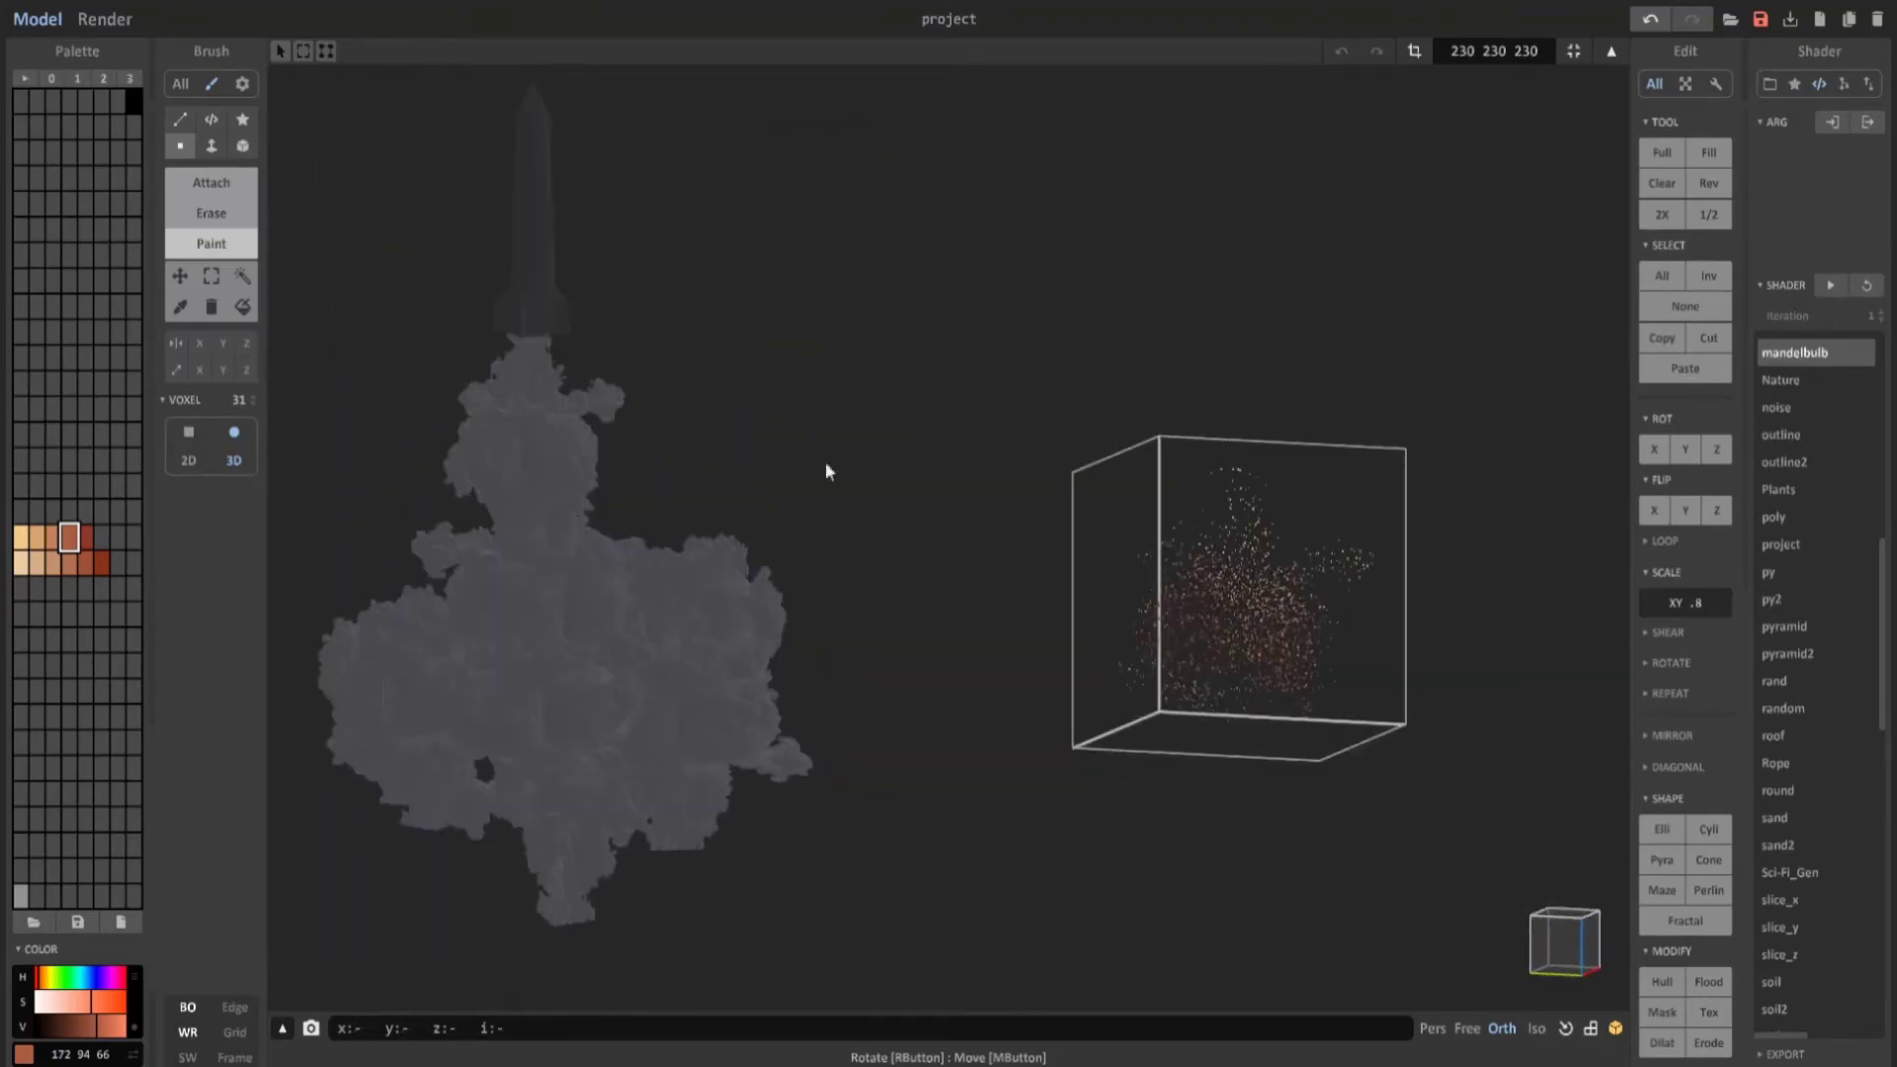
click(1564, 941)
scroll(1217, 643, up, 4)
click(86, 537)
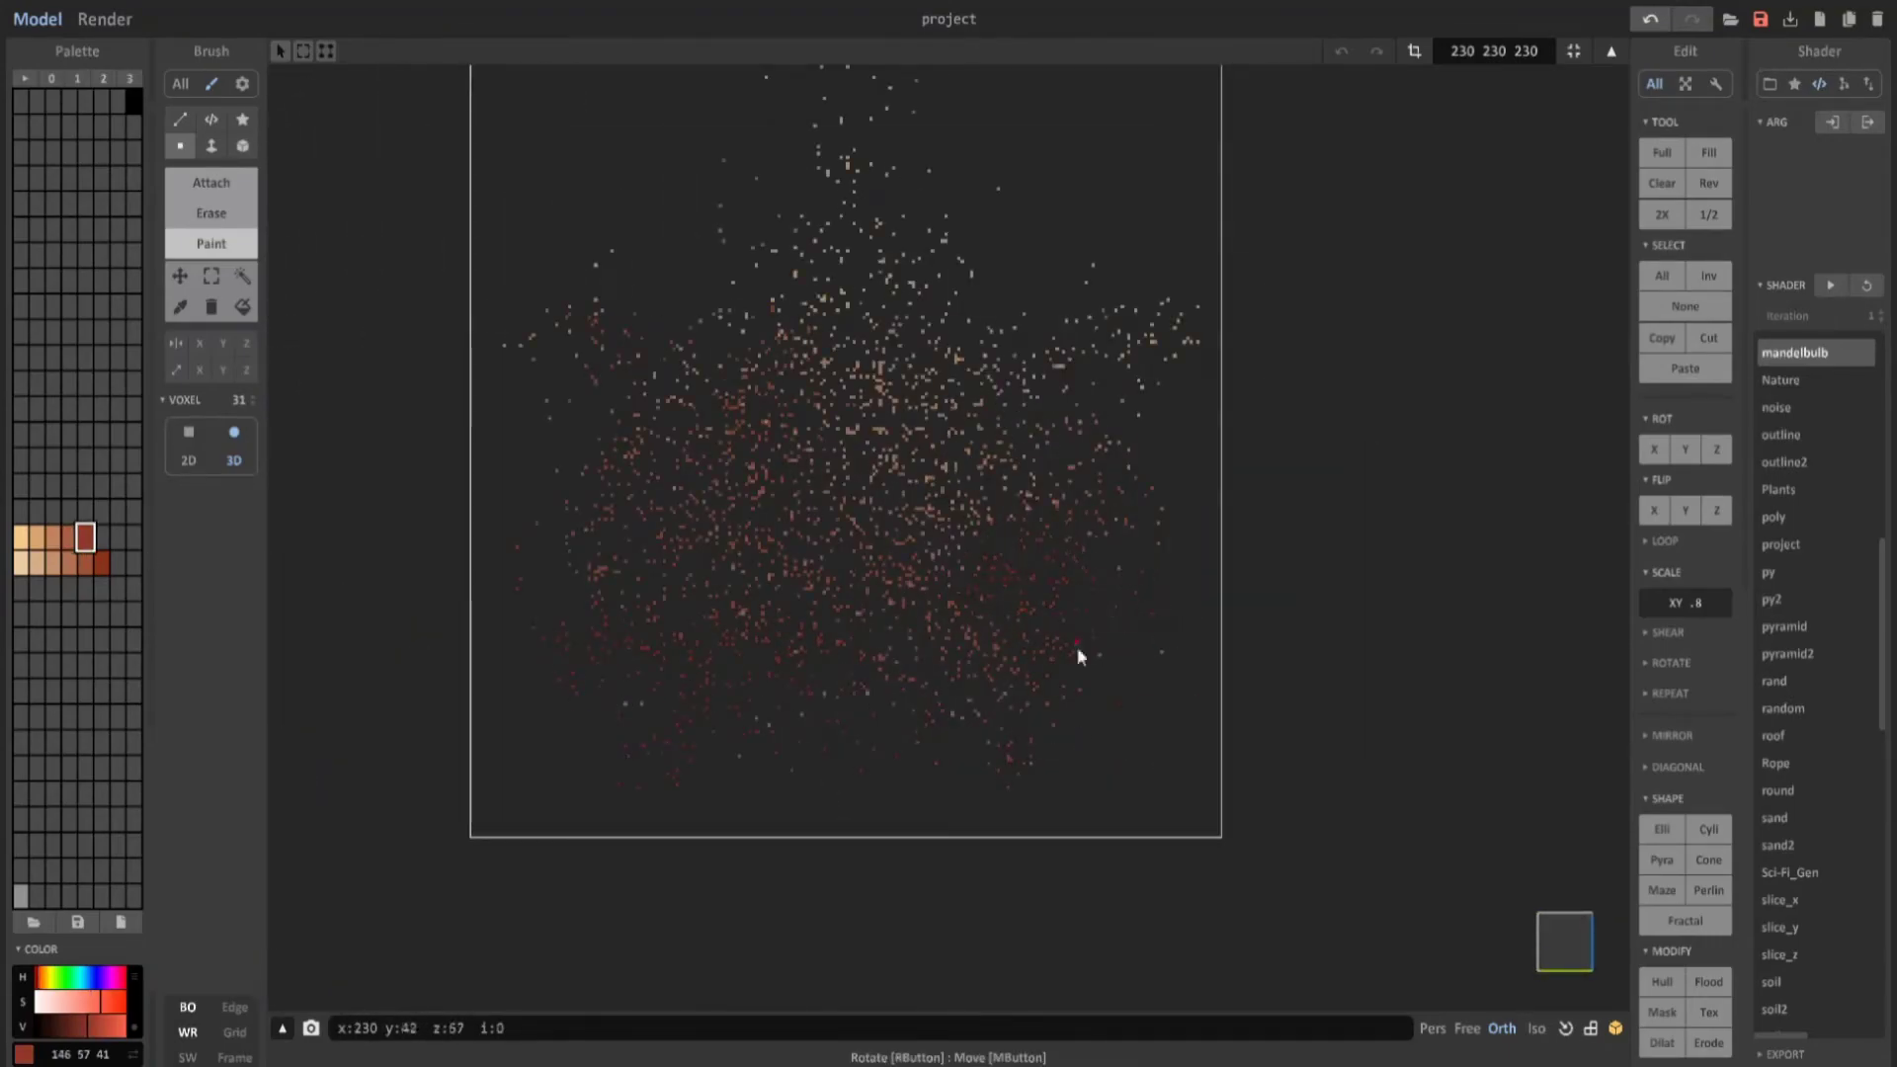
Touch up the colour transitions with RGB 172 94 66 and lighter orange, covering grey voxels left on the other sides.
click(70, 537)
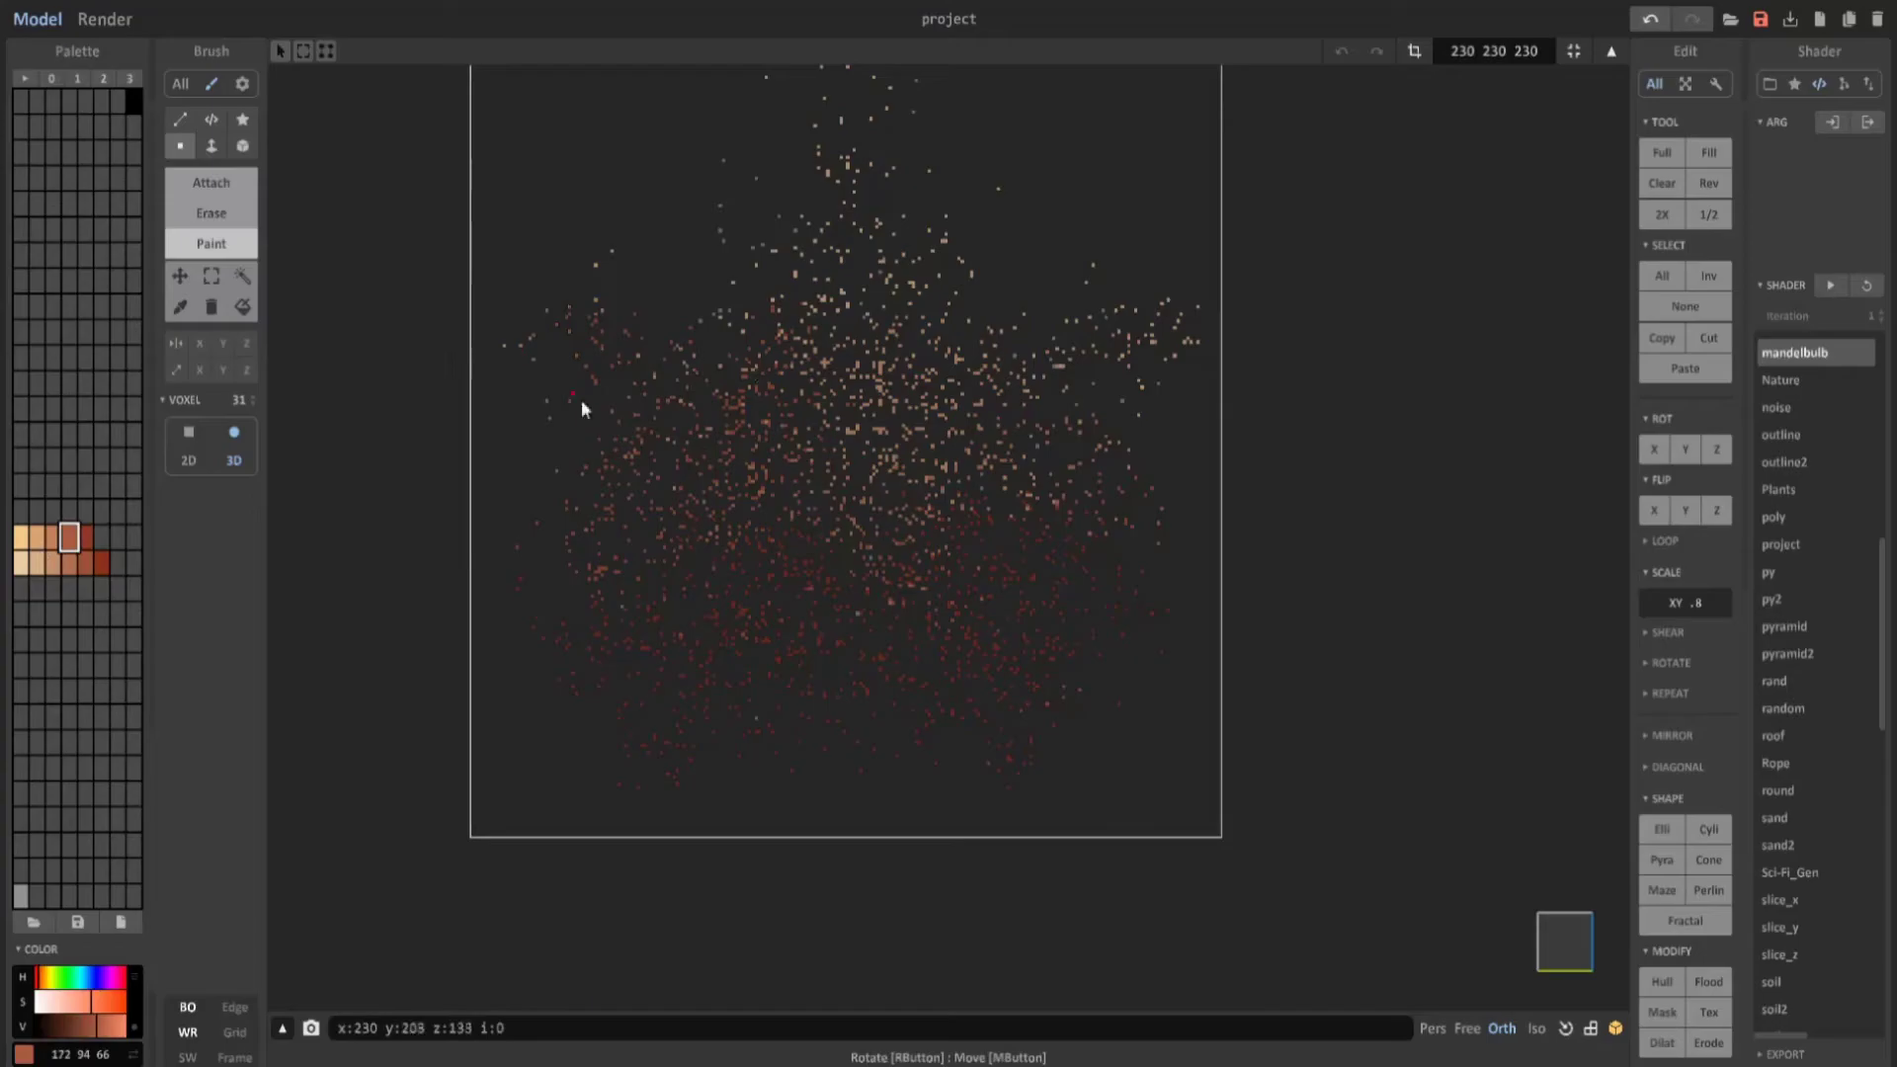
click(37, 537)
right_drag(660, 304, 880, 526)
alt+click(1062, 559)
scroll(880, 527, up, 3)
scroll(884, 526, up, 10)
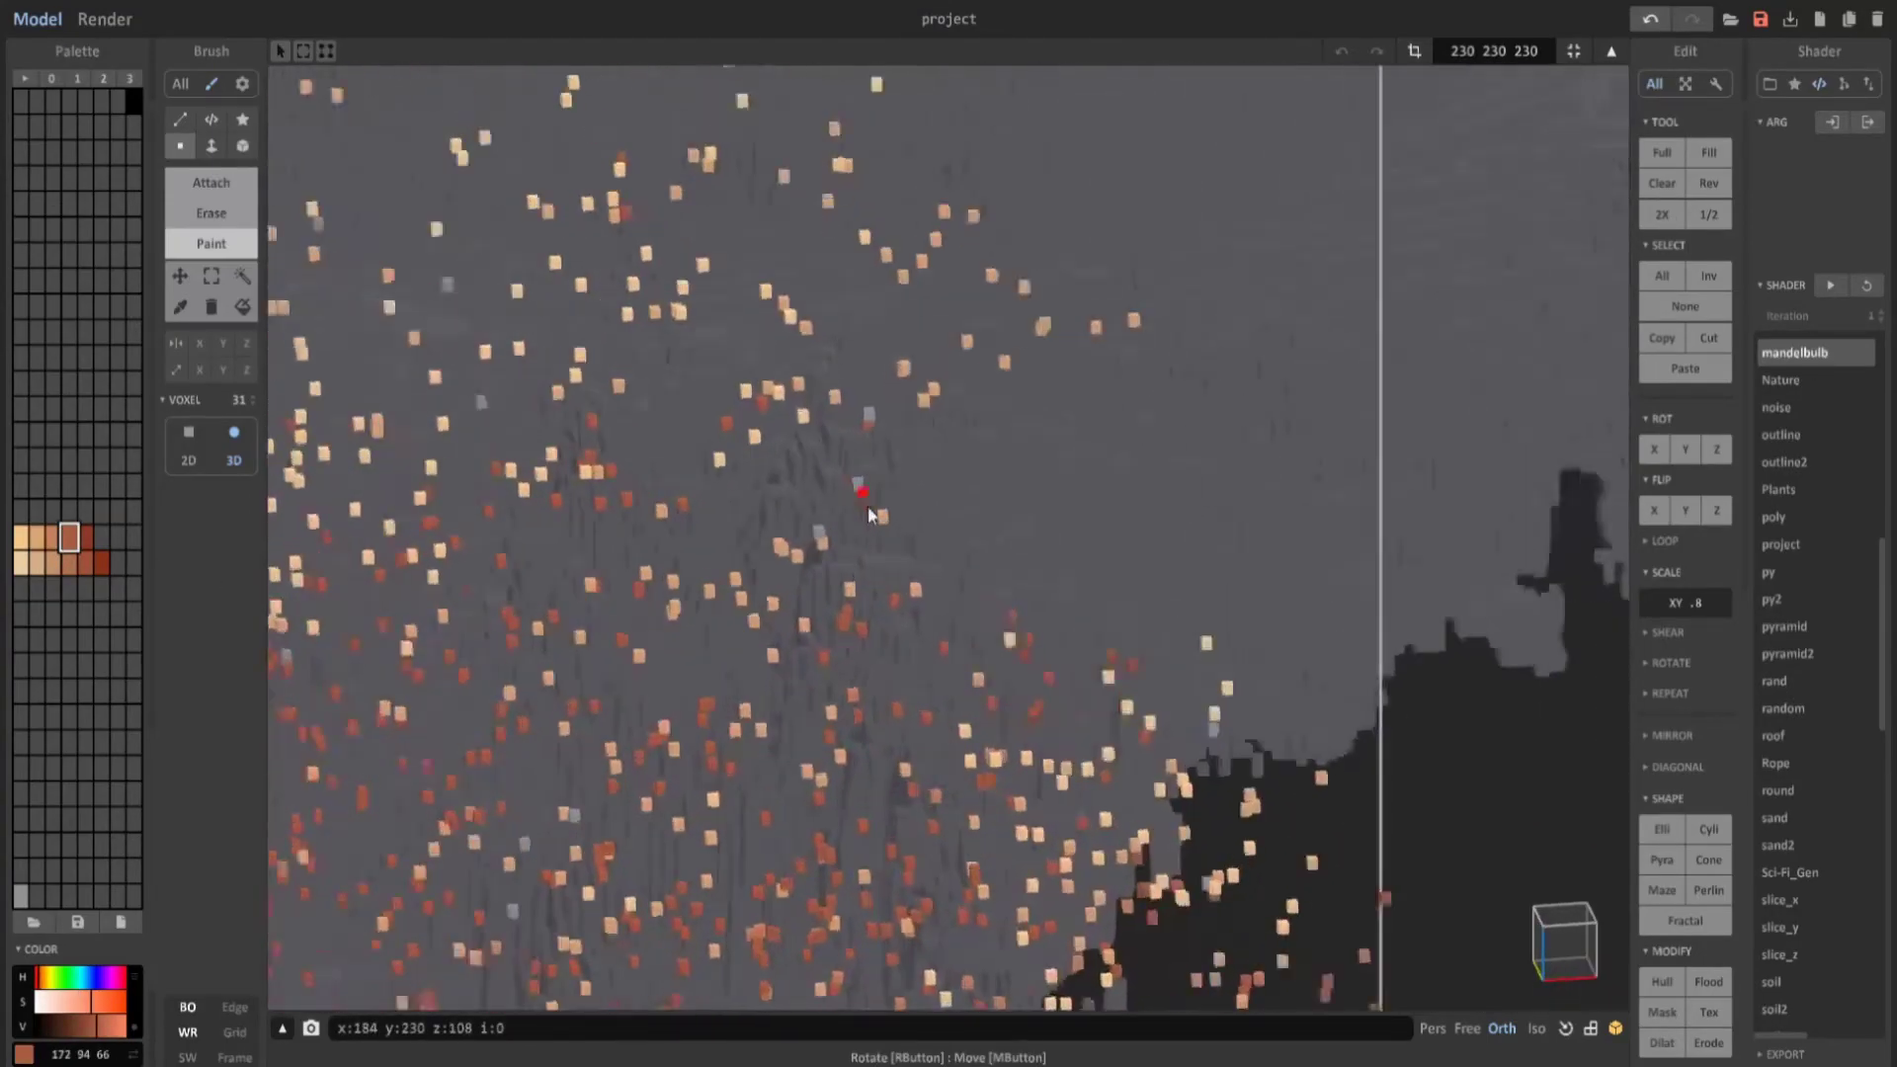
scroll(921, 523, up, 3)
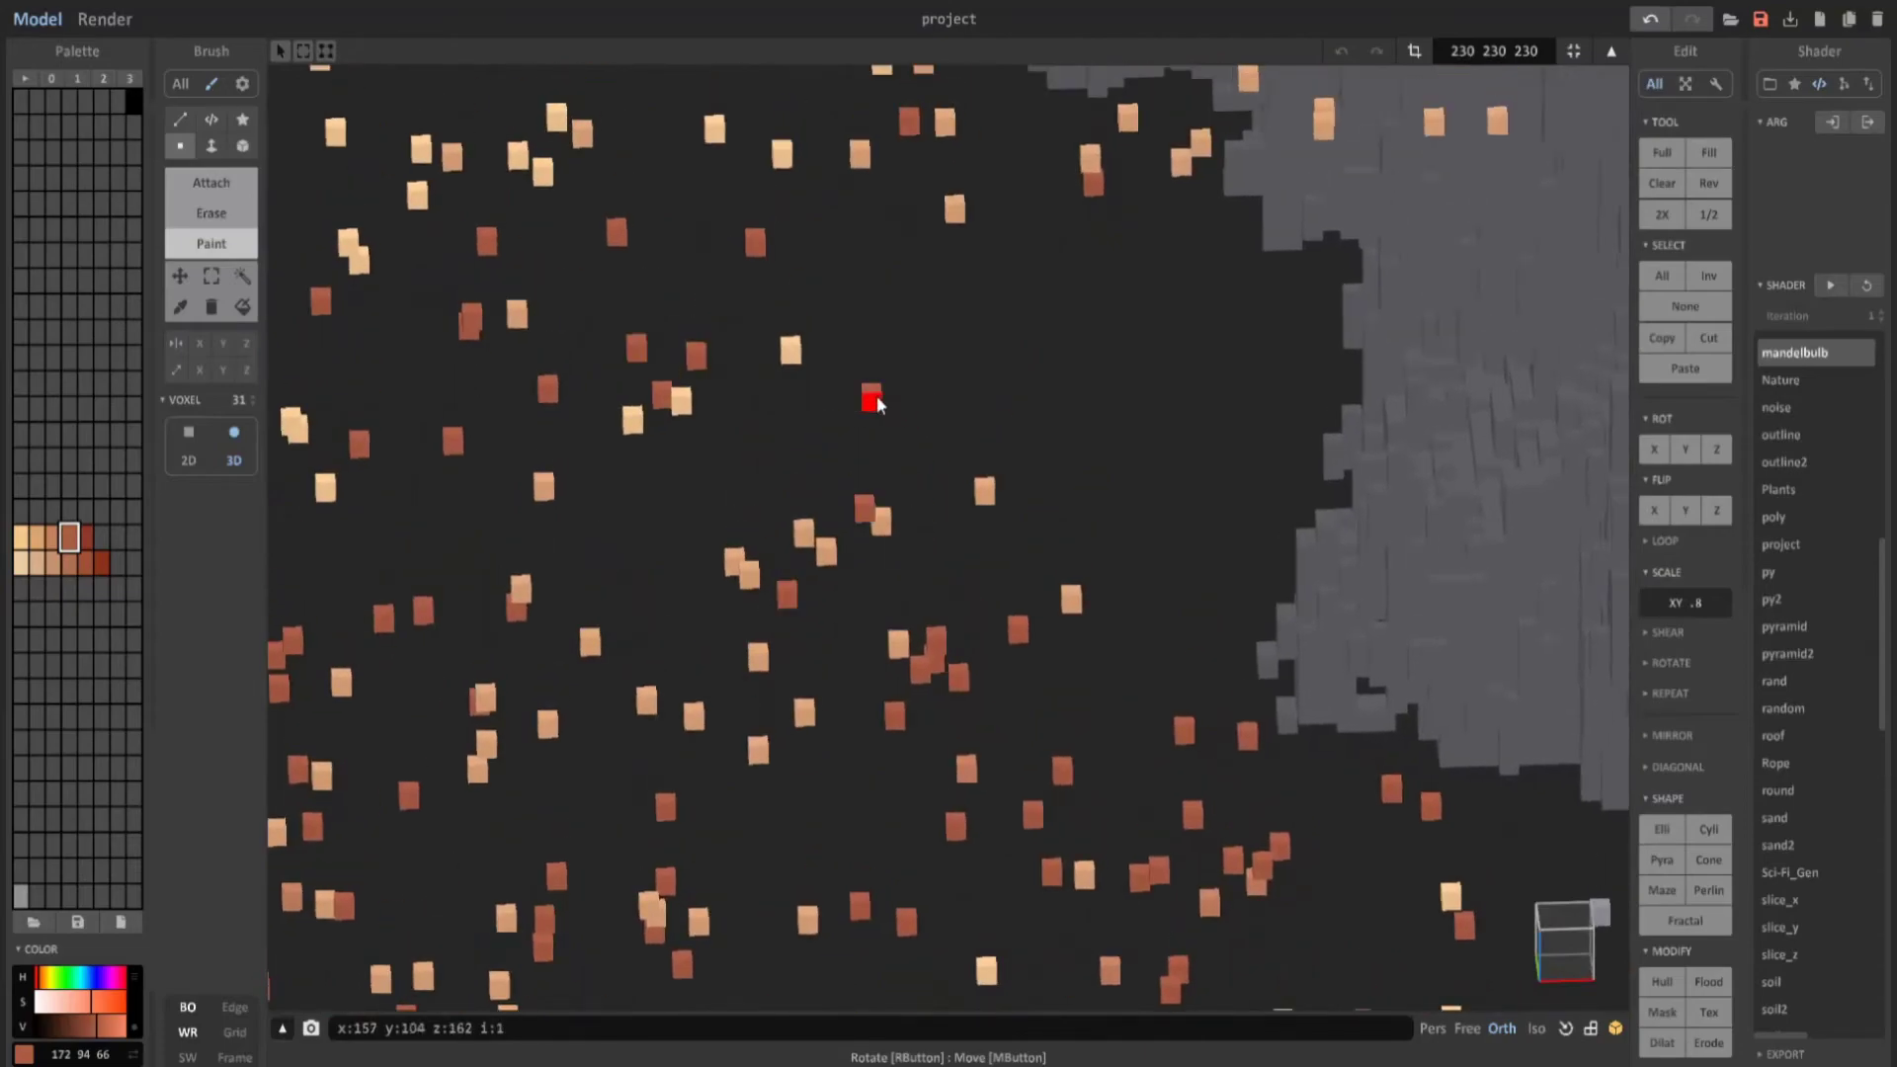
Try to isolate the leftover grey voxels by sampling their colour and using the Region select tool.
click(242, 145)
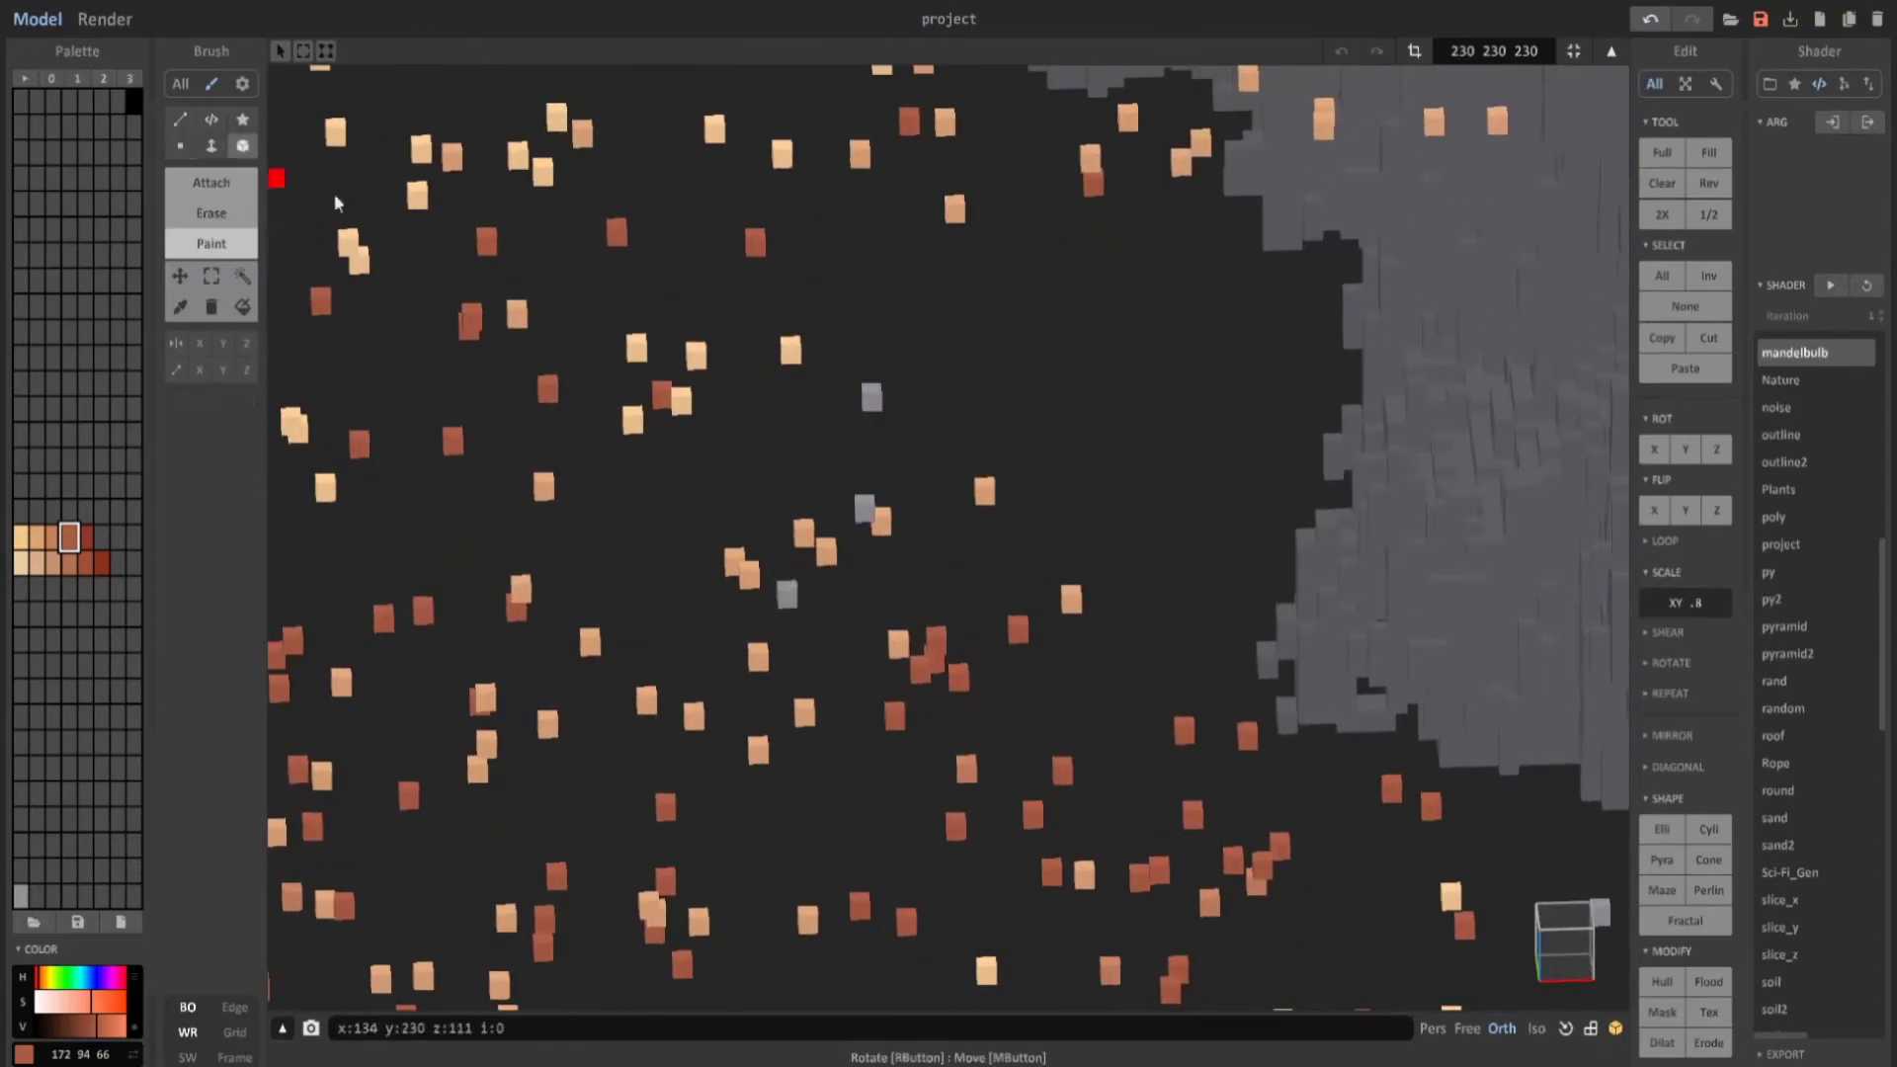
alt+click(877, 403)
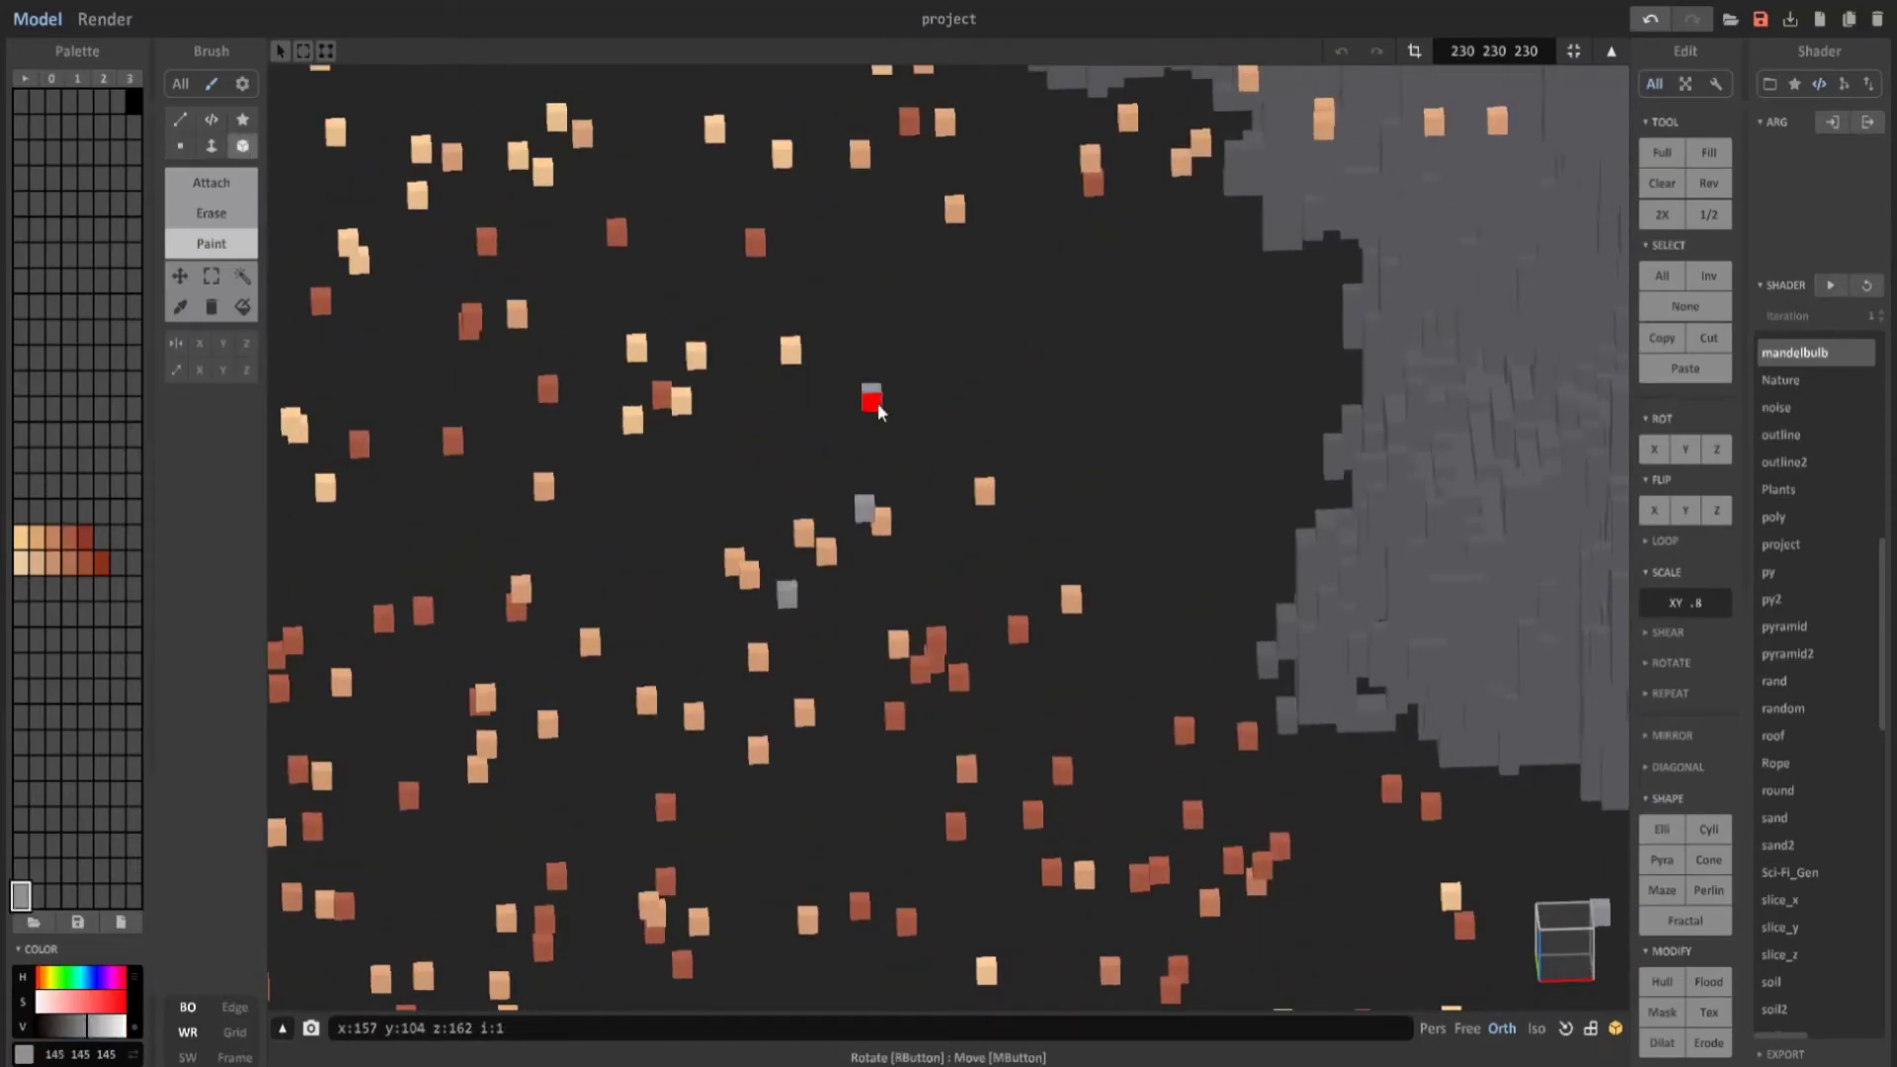
scroll(875, 401, down, 5)
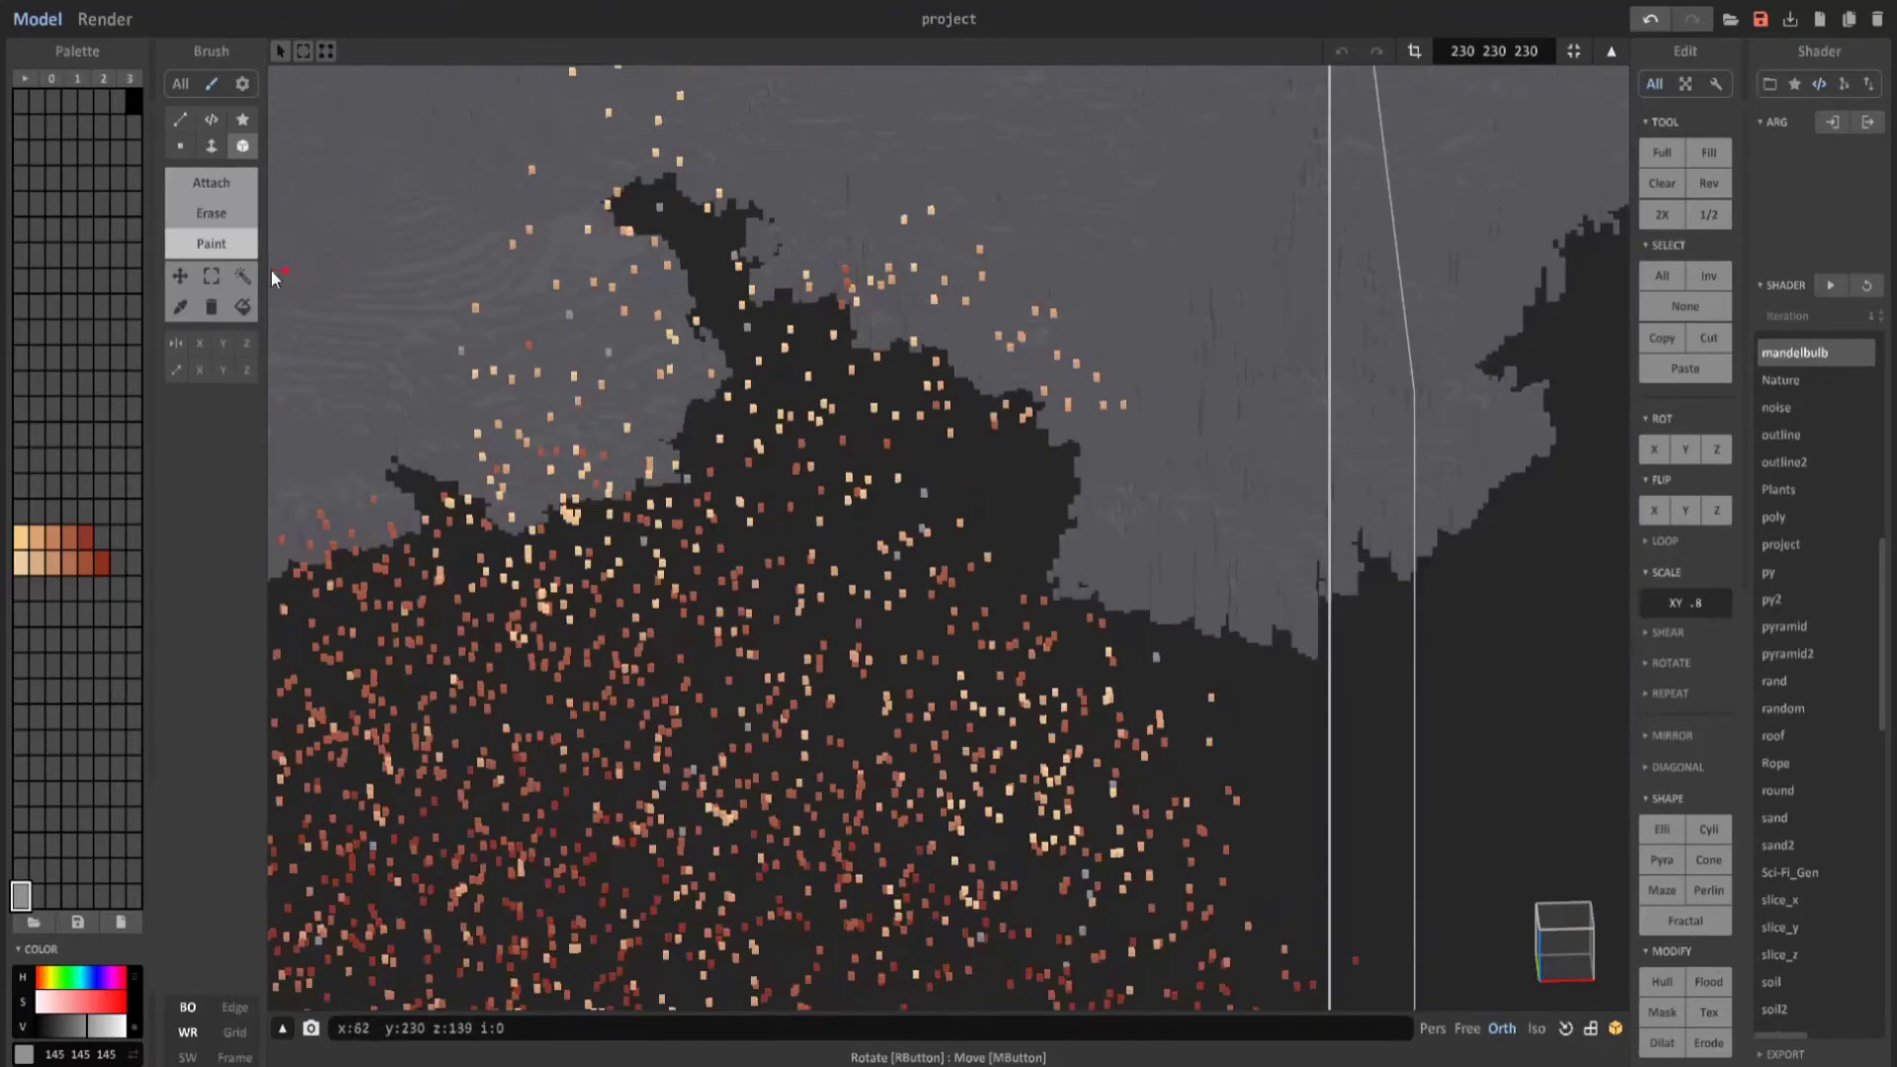
click(252, 277)
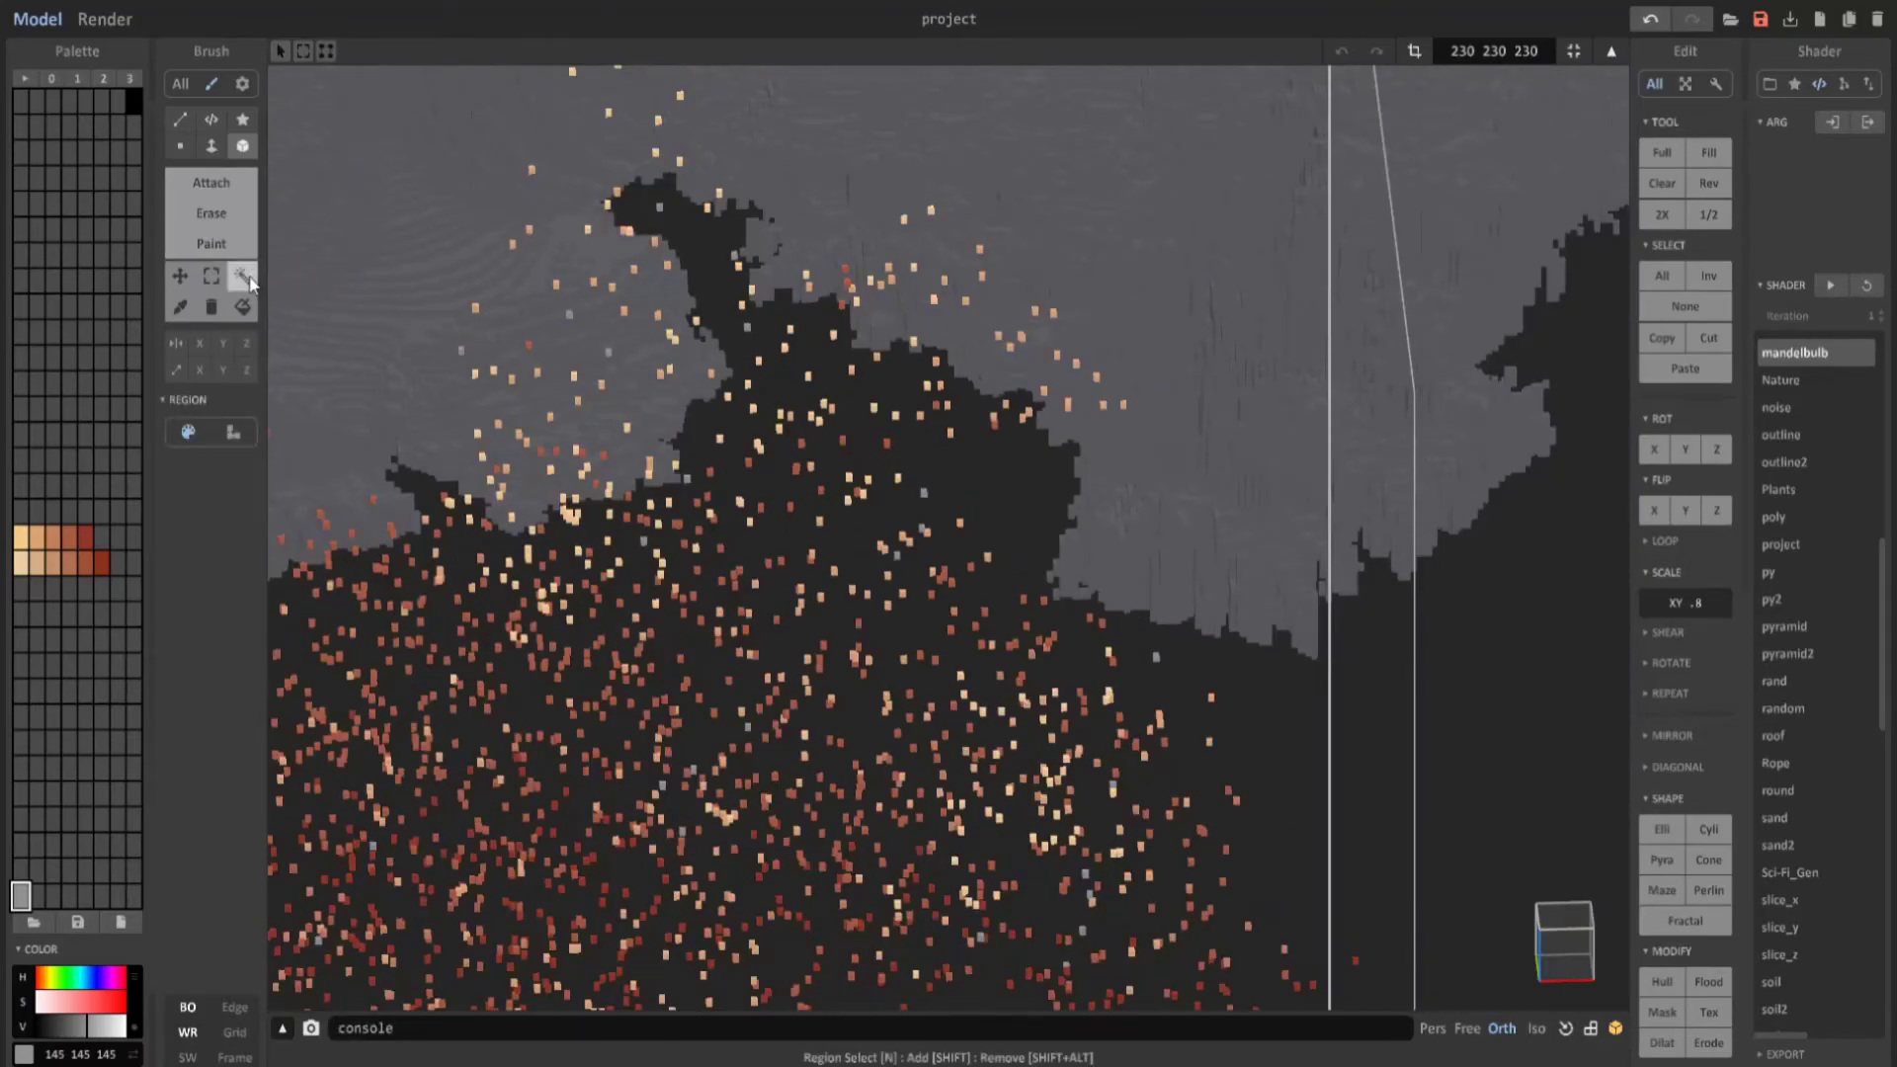
scroll(876, 399, up, 5)
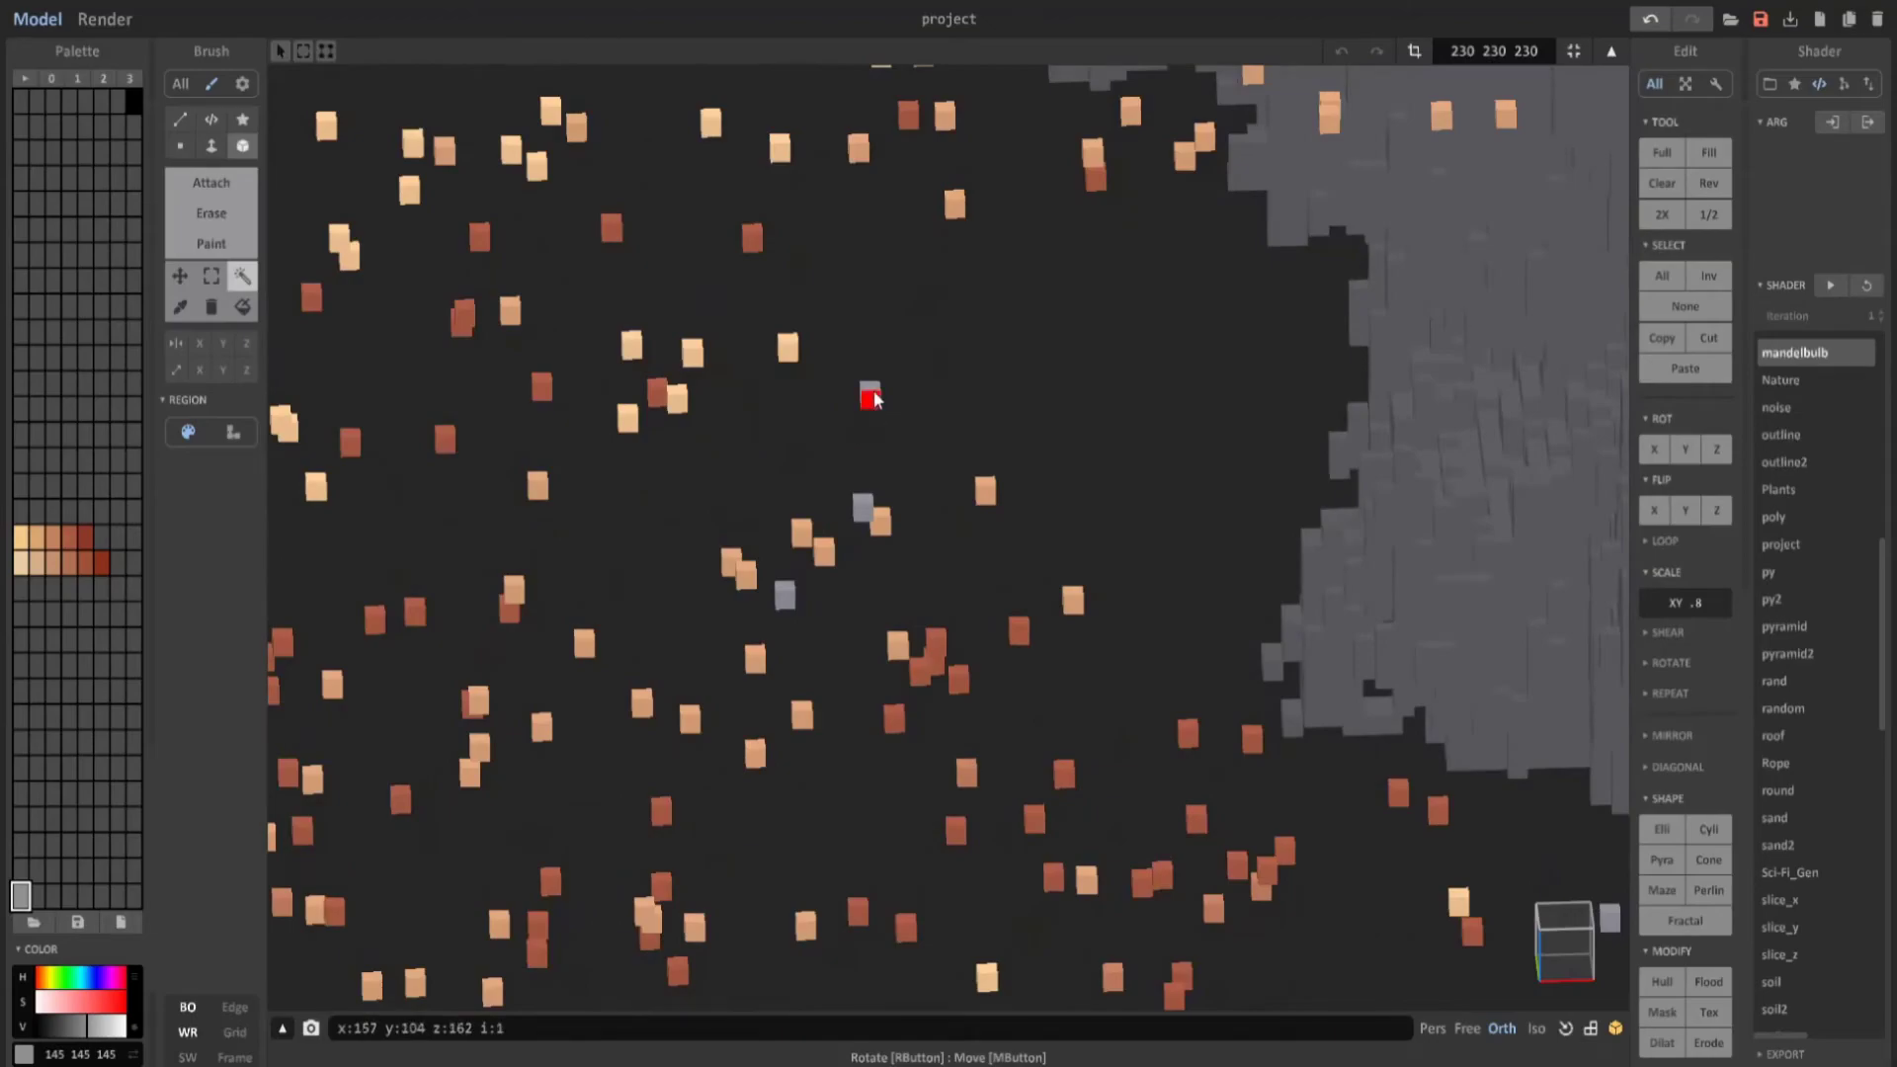
scroll(955, 508, down, 5)
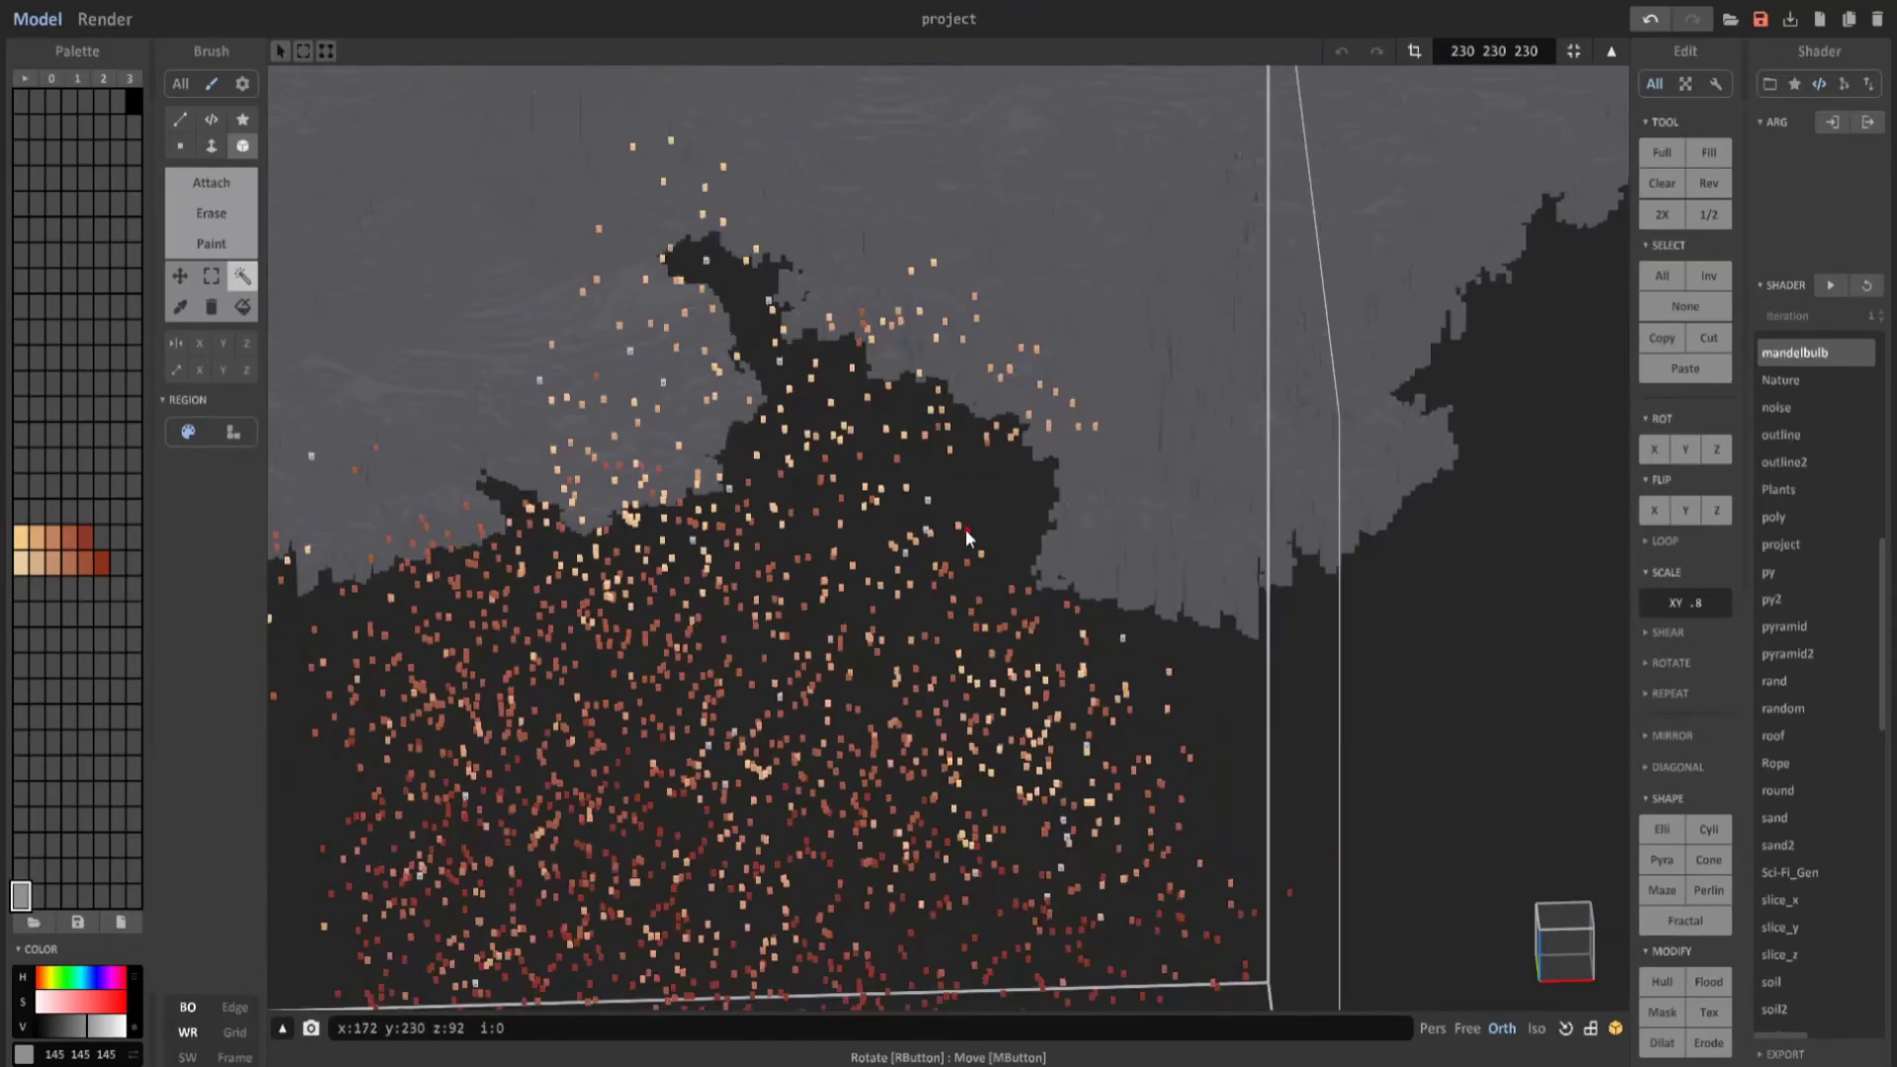
Fit the model's bounding box to its scattered fire voxels.
right_drag(964, 530, 1069, 614)
scroll(918, 526, down, 5)
click(1574, 51)
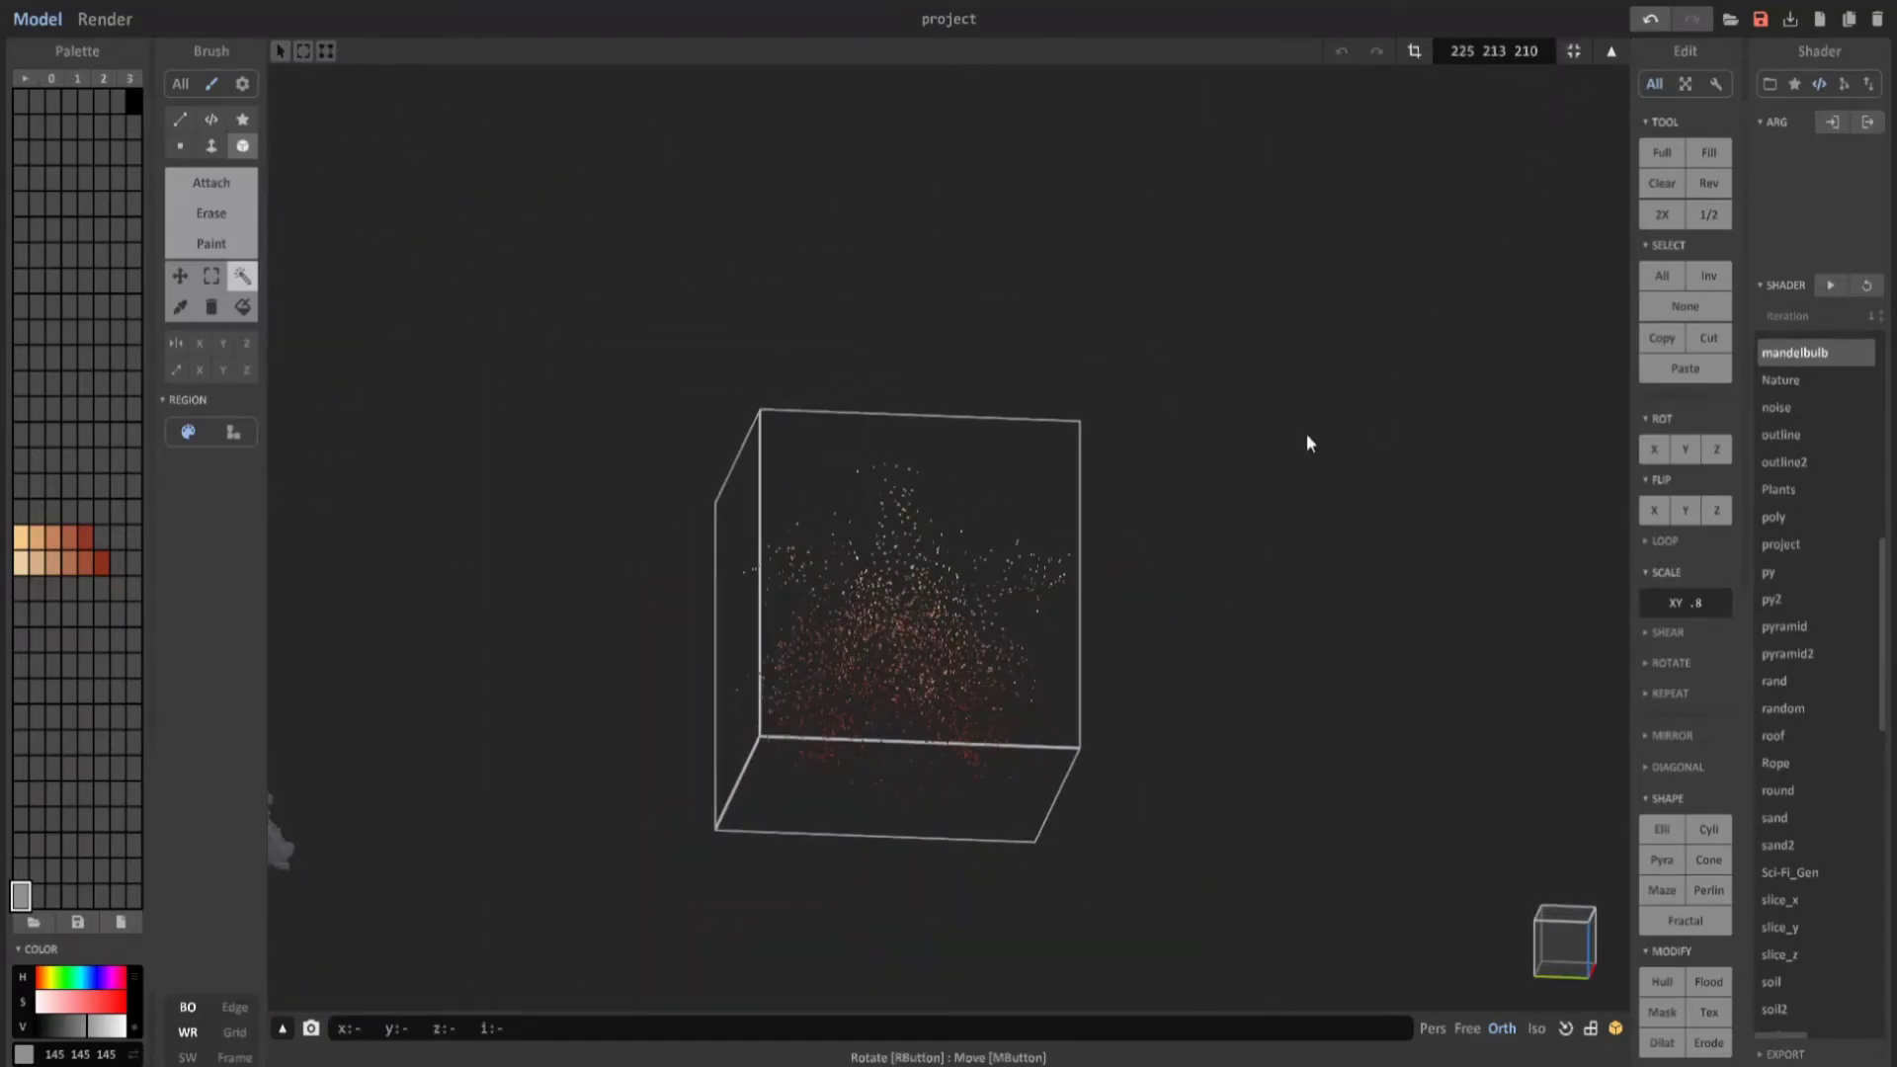
Return to the whole scene and move the scattered voxel model onto the smoke column beneath the rocket.
key(Tab)
click(1548, 963)
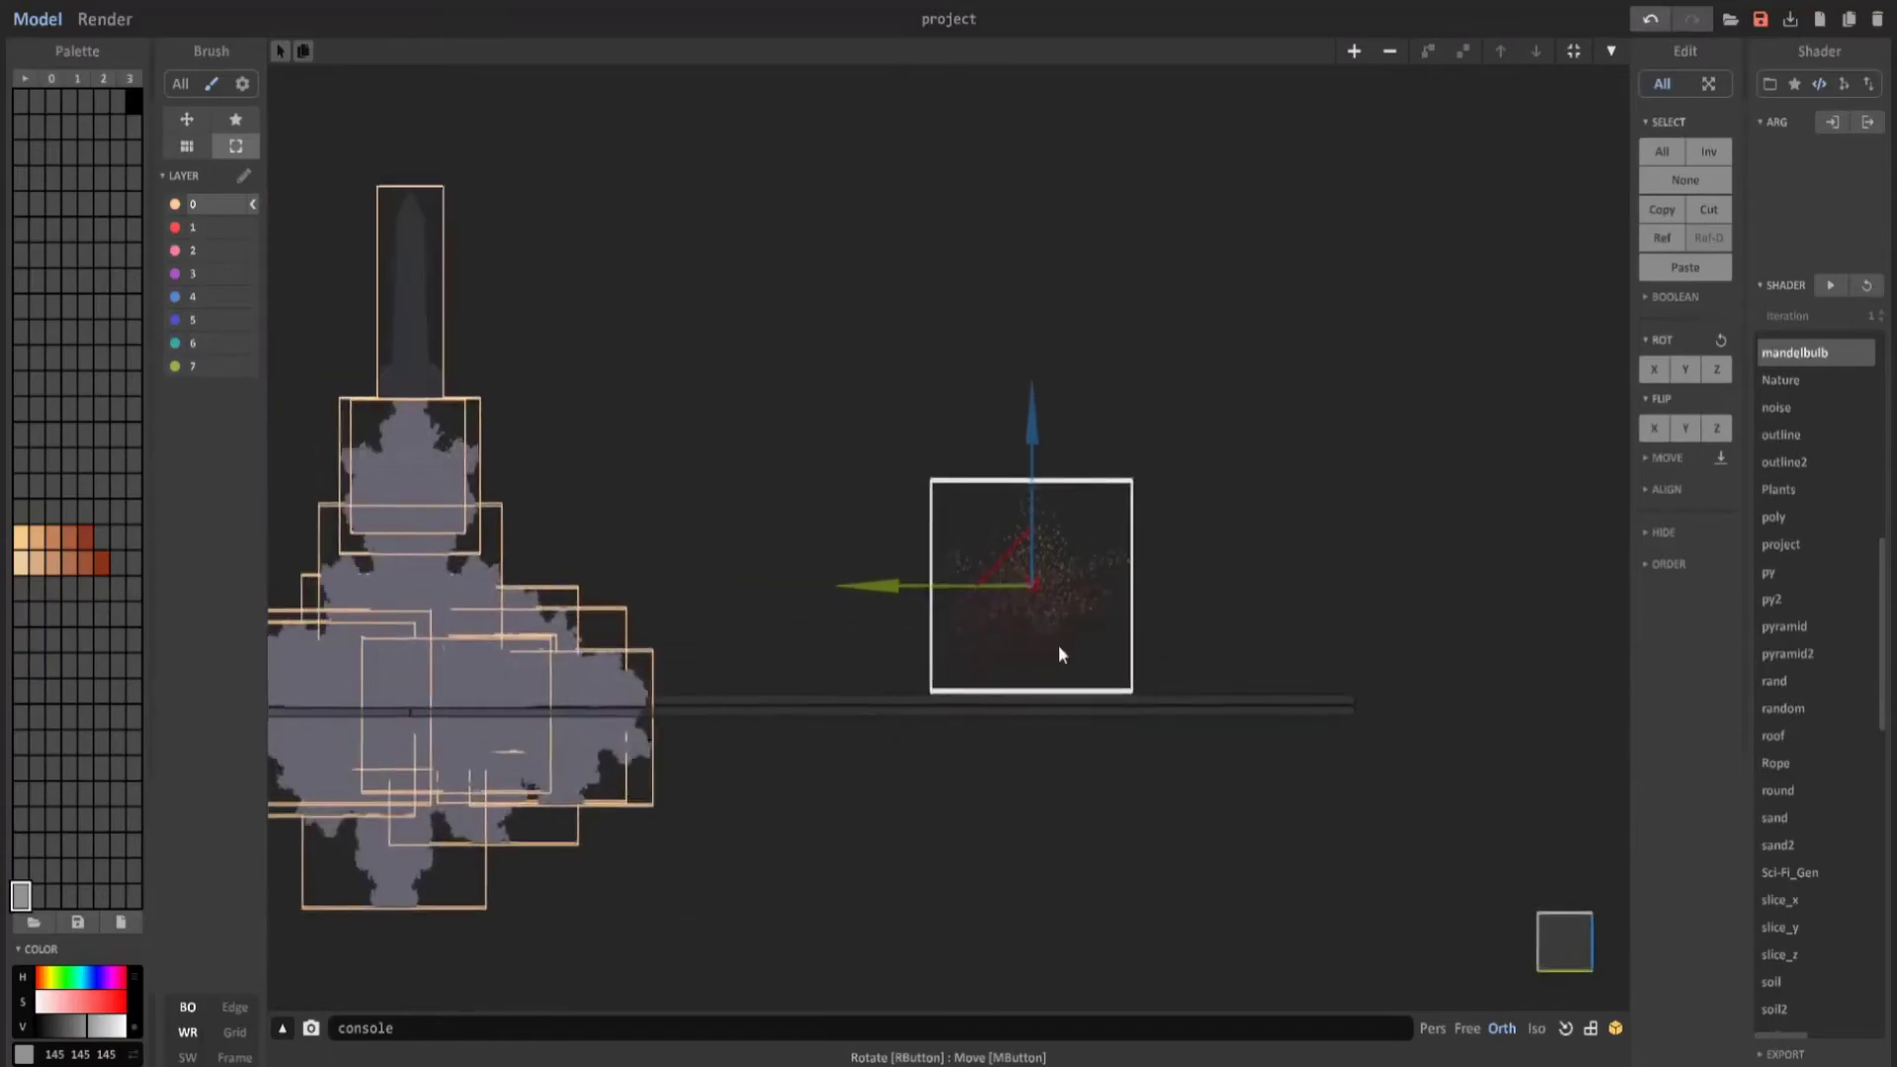
drag(1100, 620, 471, 603)
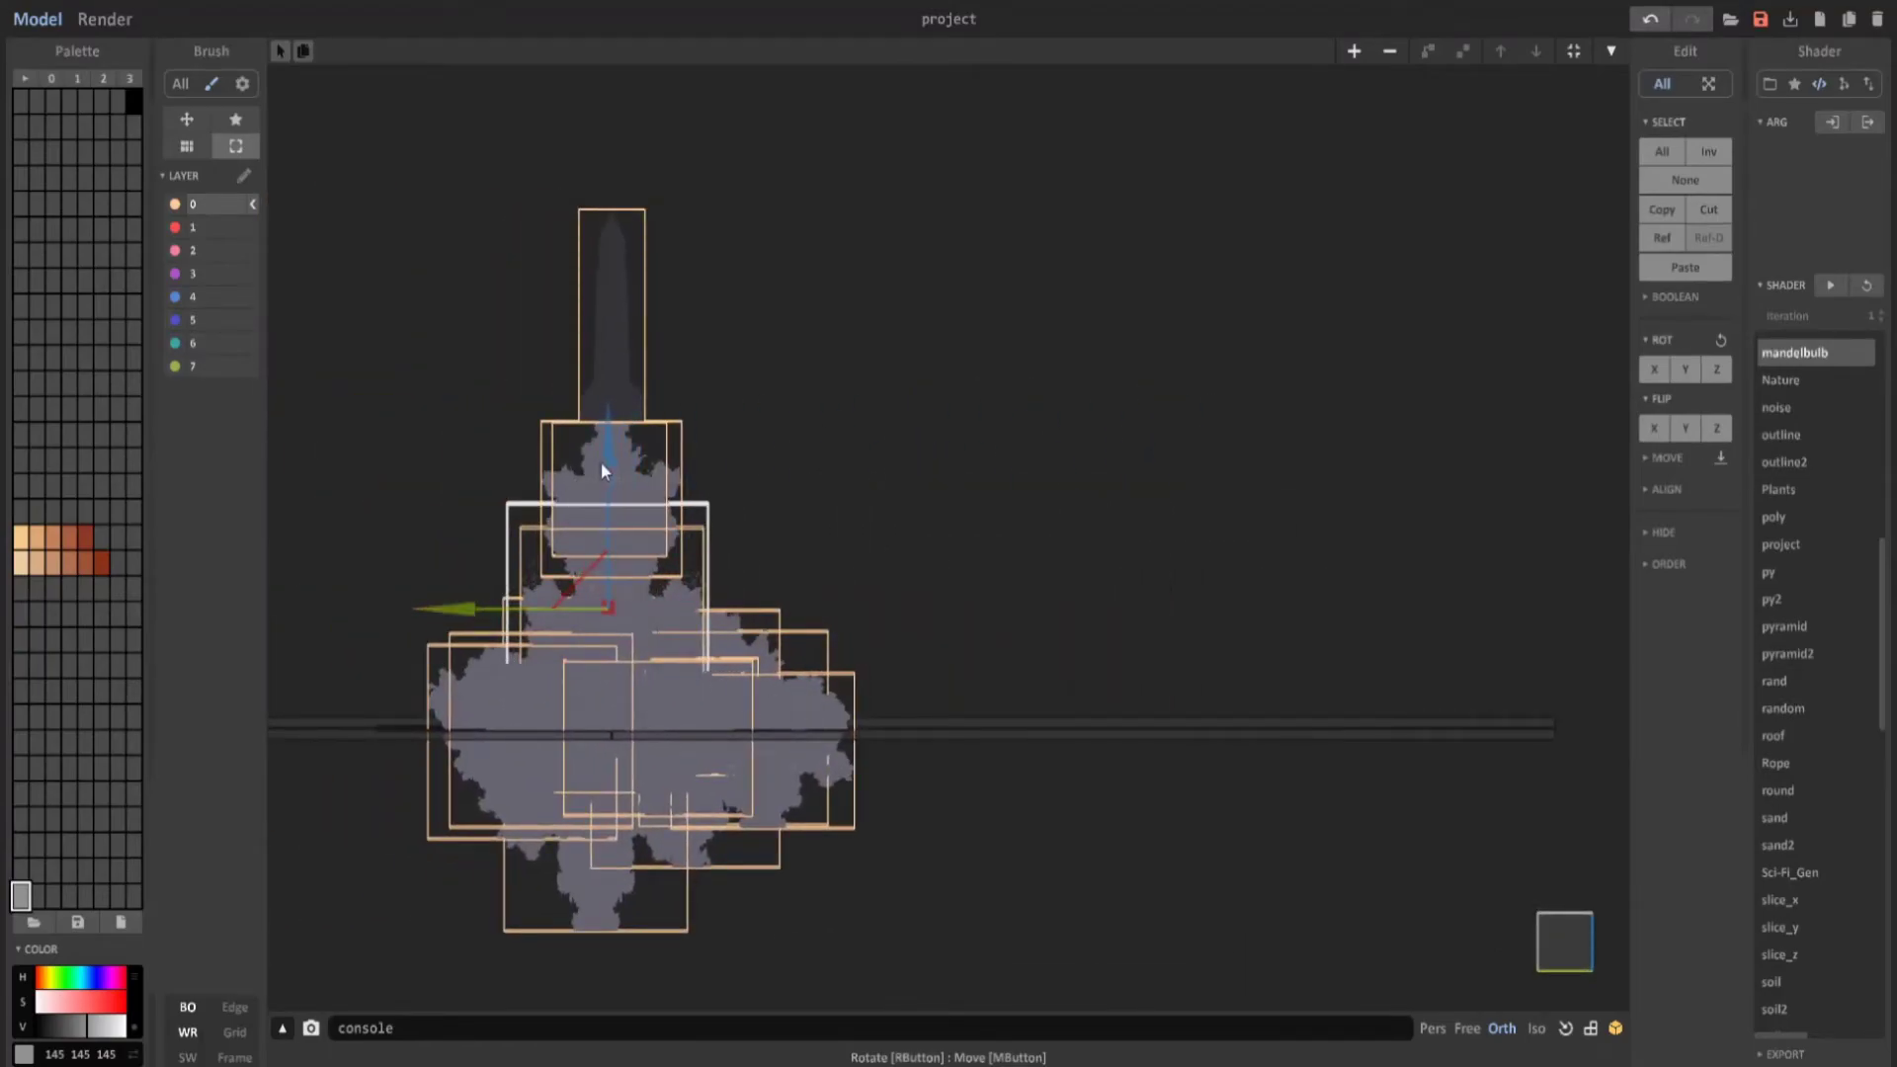
mouse_move(601, 460)
mouse_down()
mouse_move(605, 486)
mouse_move(624, 455)
mouse_up()
right_drag(696, 470, 715, 550)
scroll(674, 561, up, 3)
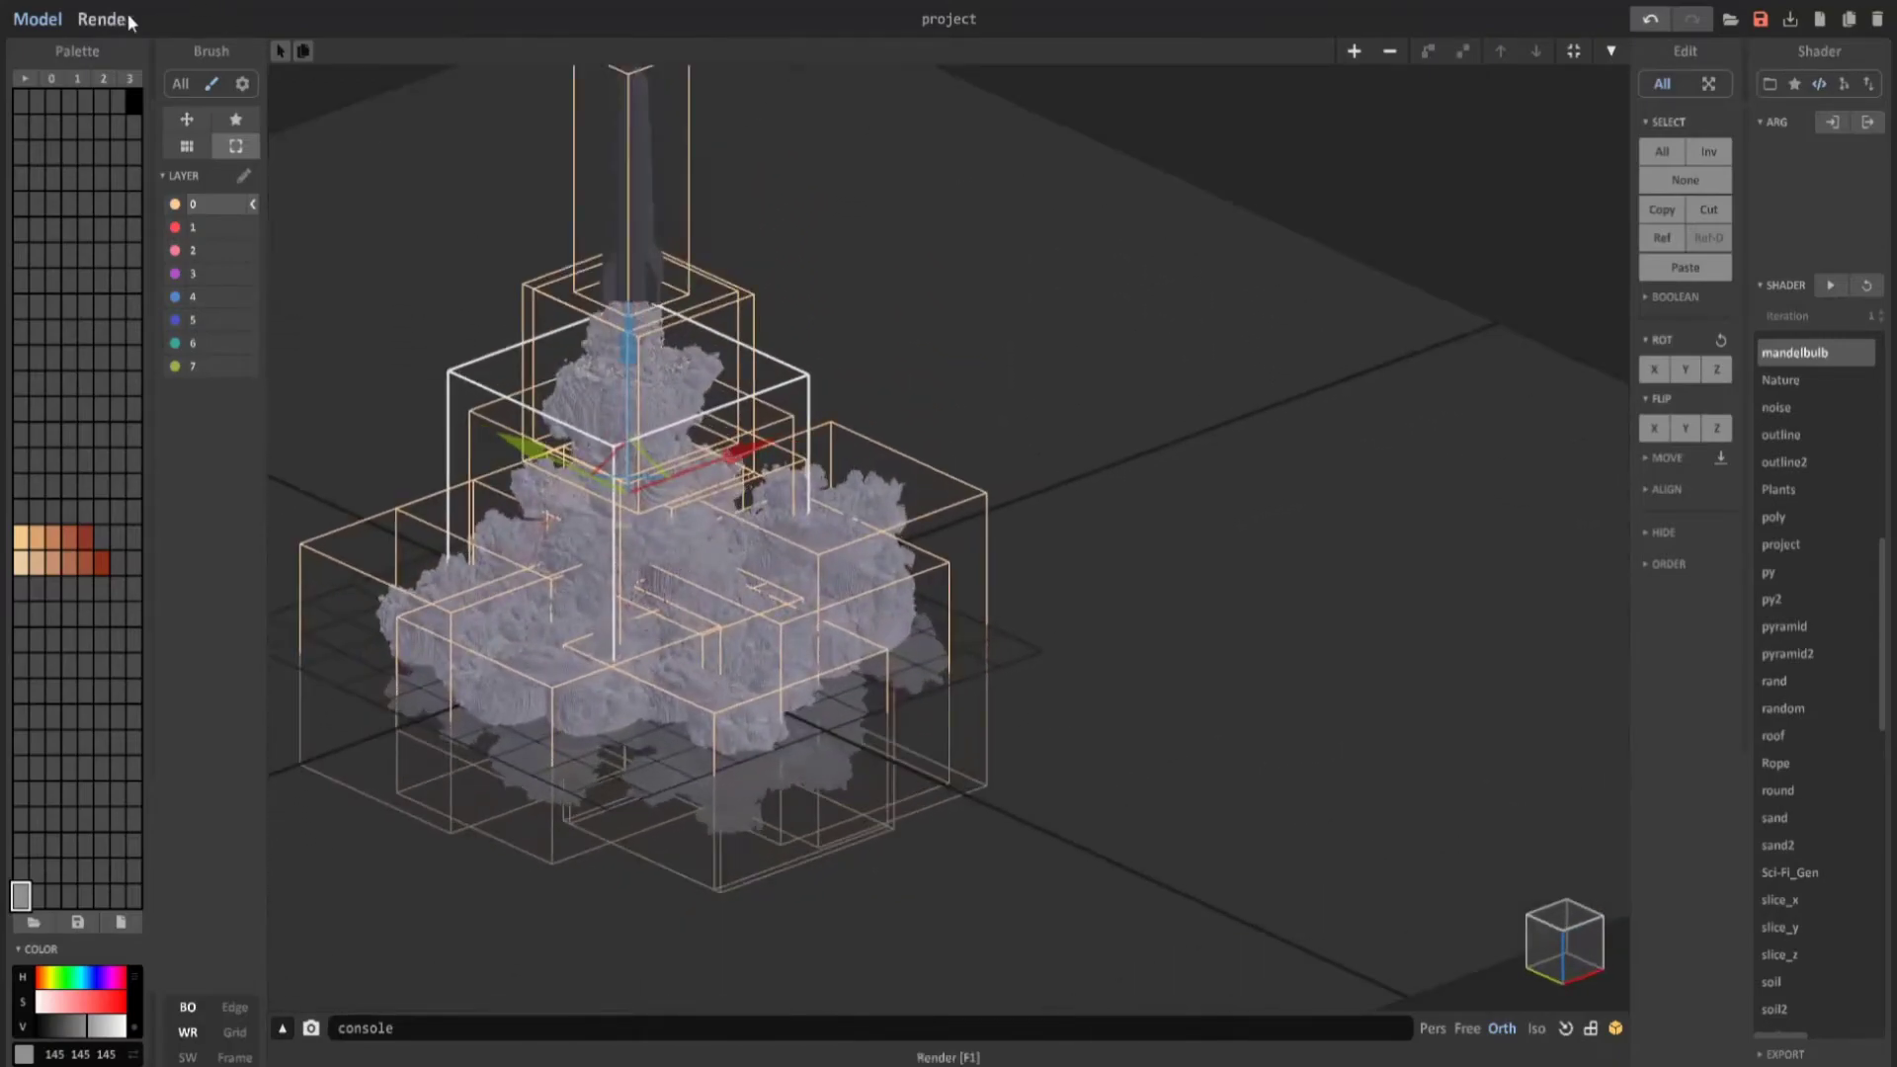
Render the scene and examine the rocket with its fire and scattered sparks.
key(F1)
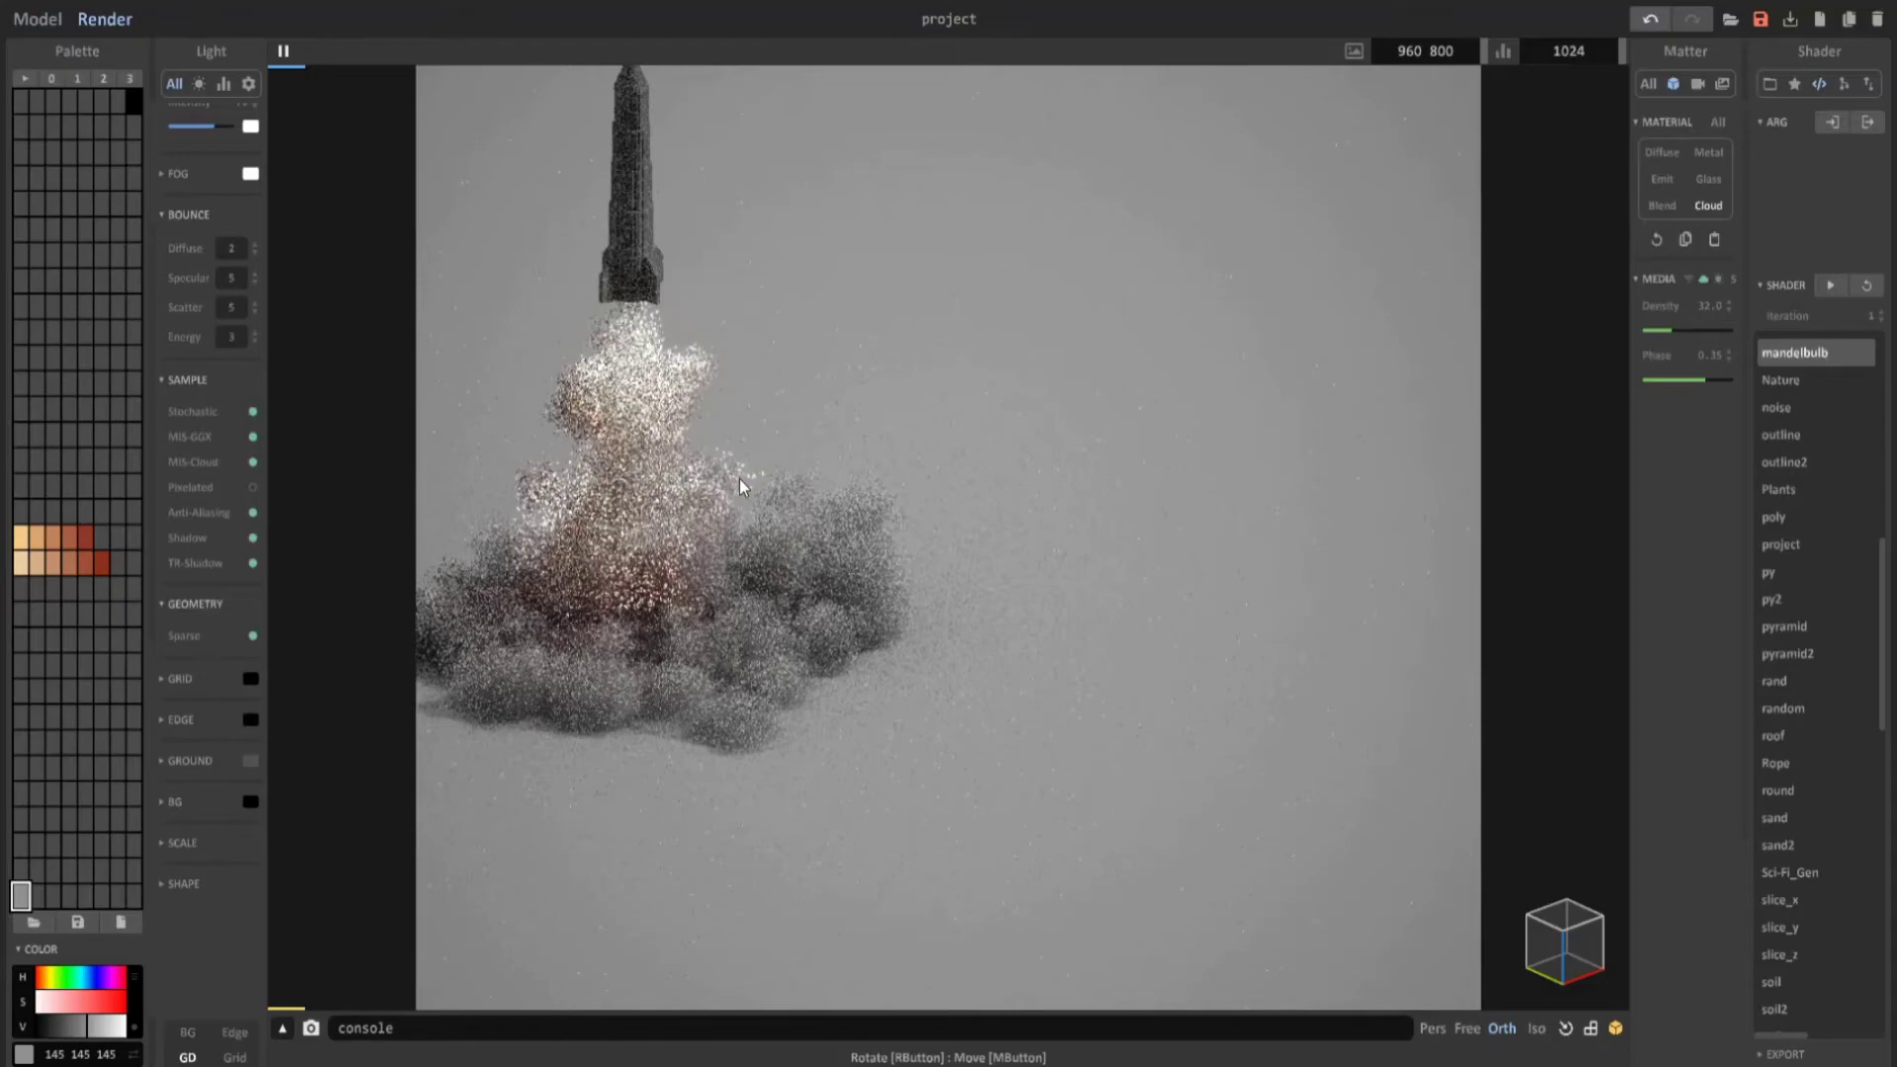
right_drag(755, 492, 818, 632)
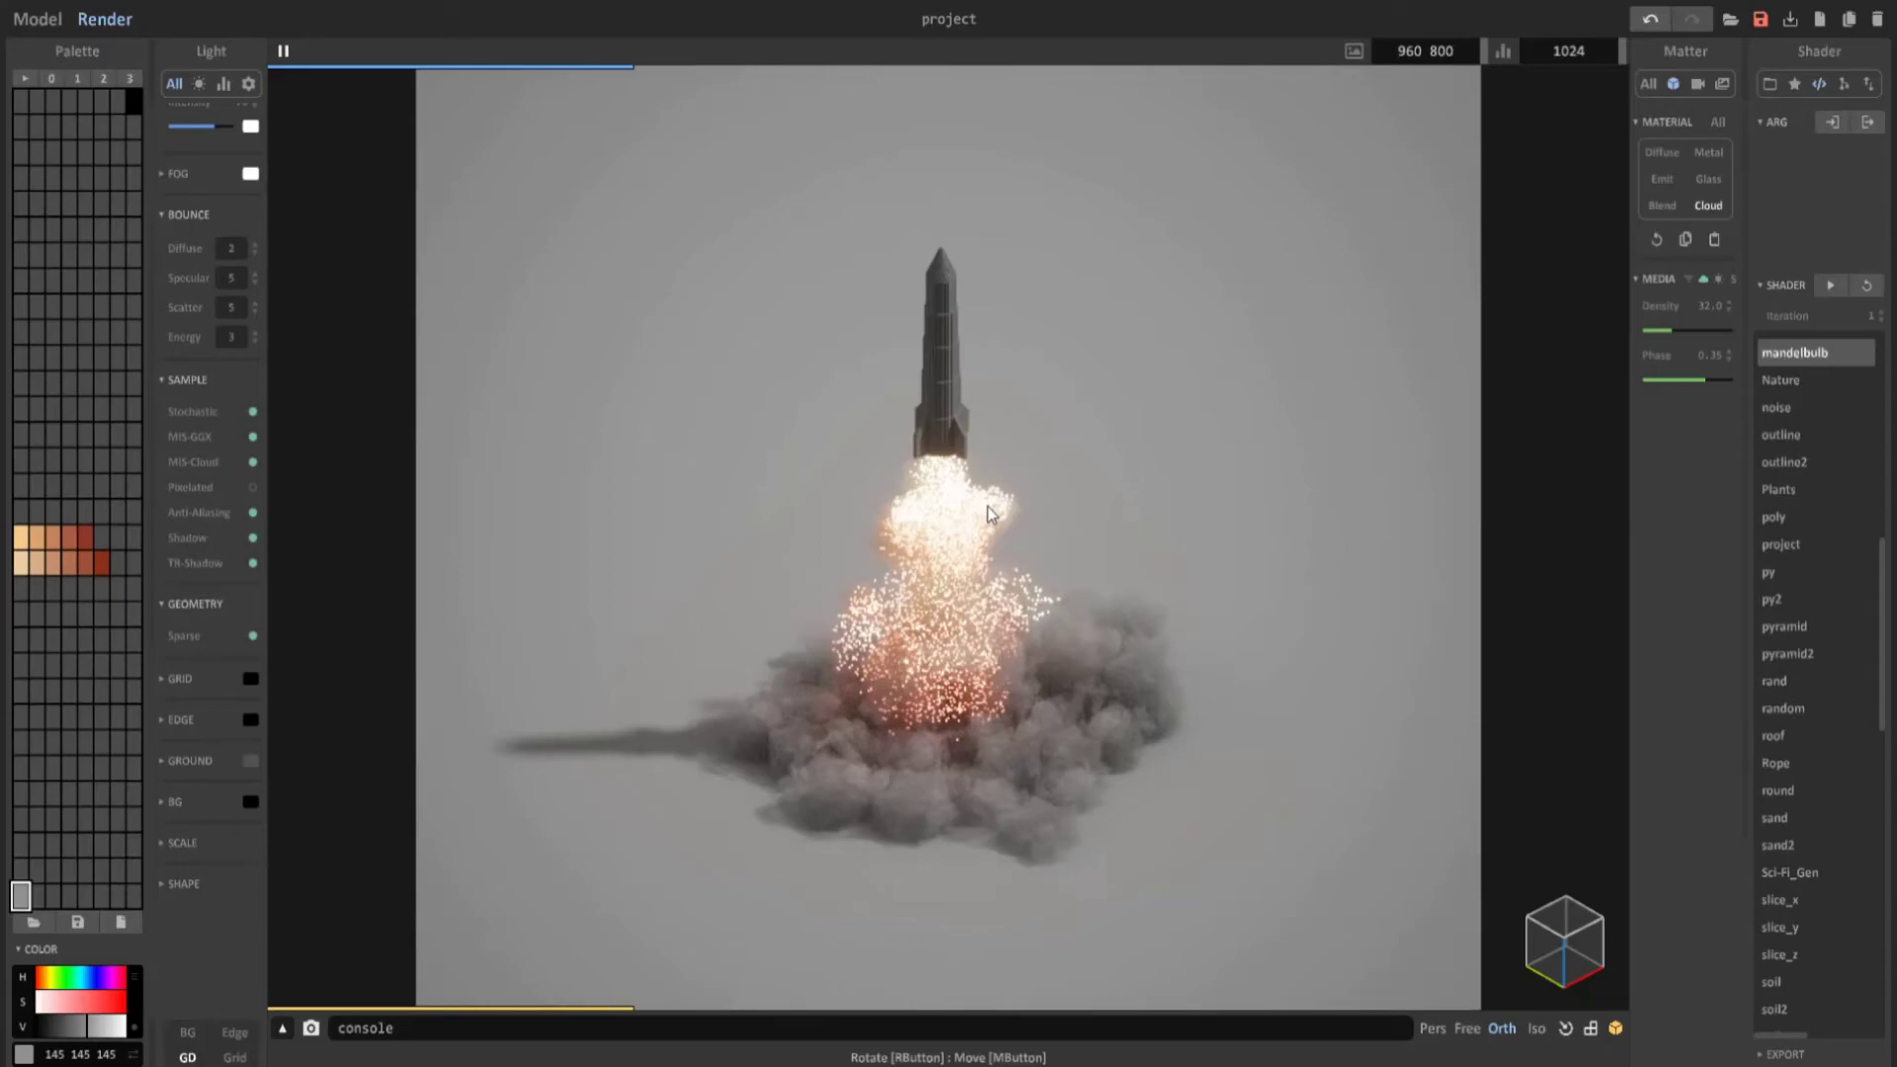
click(38, 19)
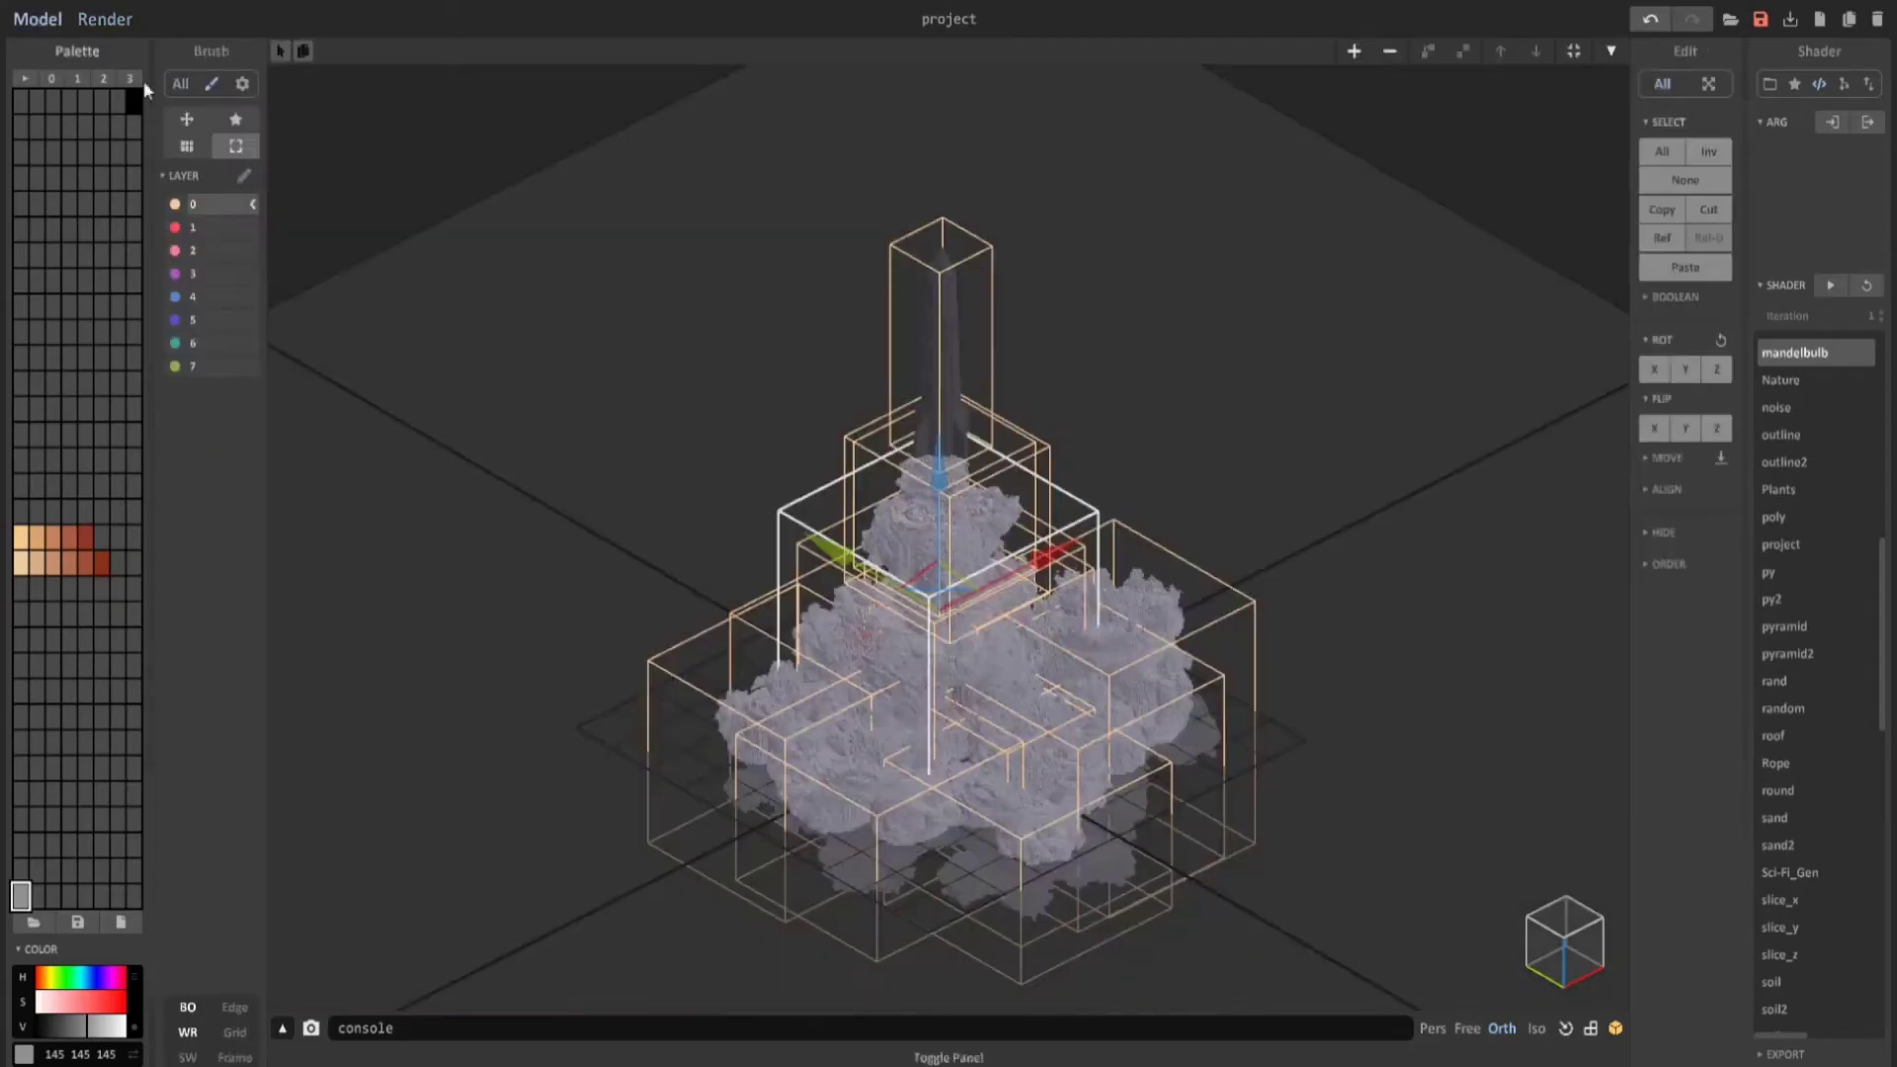
Add an empty 40 × 40 × 40 model beside the smoke cloud and open it for voxel editing.
right_drag(1029, 512, 750, 721)
drag(706, 738, 1065, 806)
right_drag(1065, 806, 1059, 960)
middle_drag(1024, 808, 859, 694)
scroll(860, 693, up, 3)
middle_drag(1324, 772, 1098, 595)
click(1566, 920)
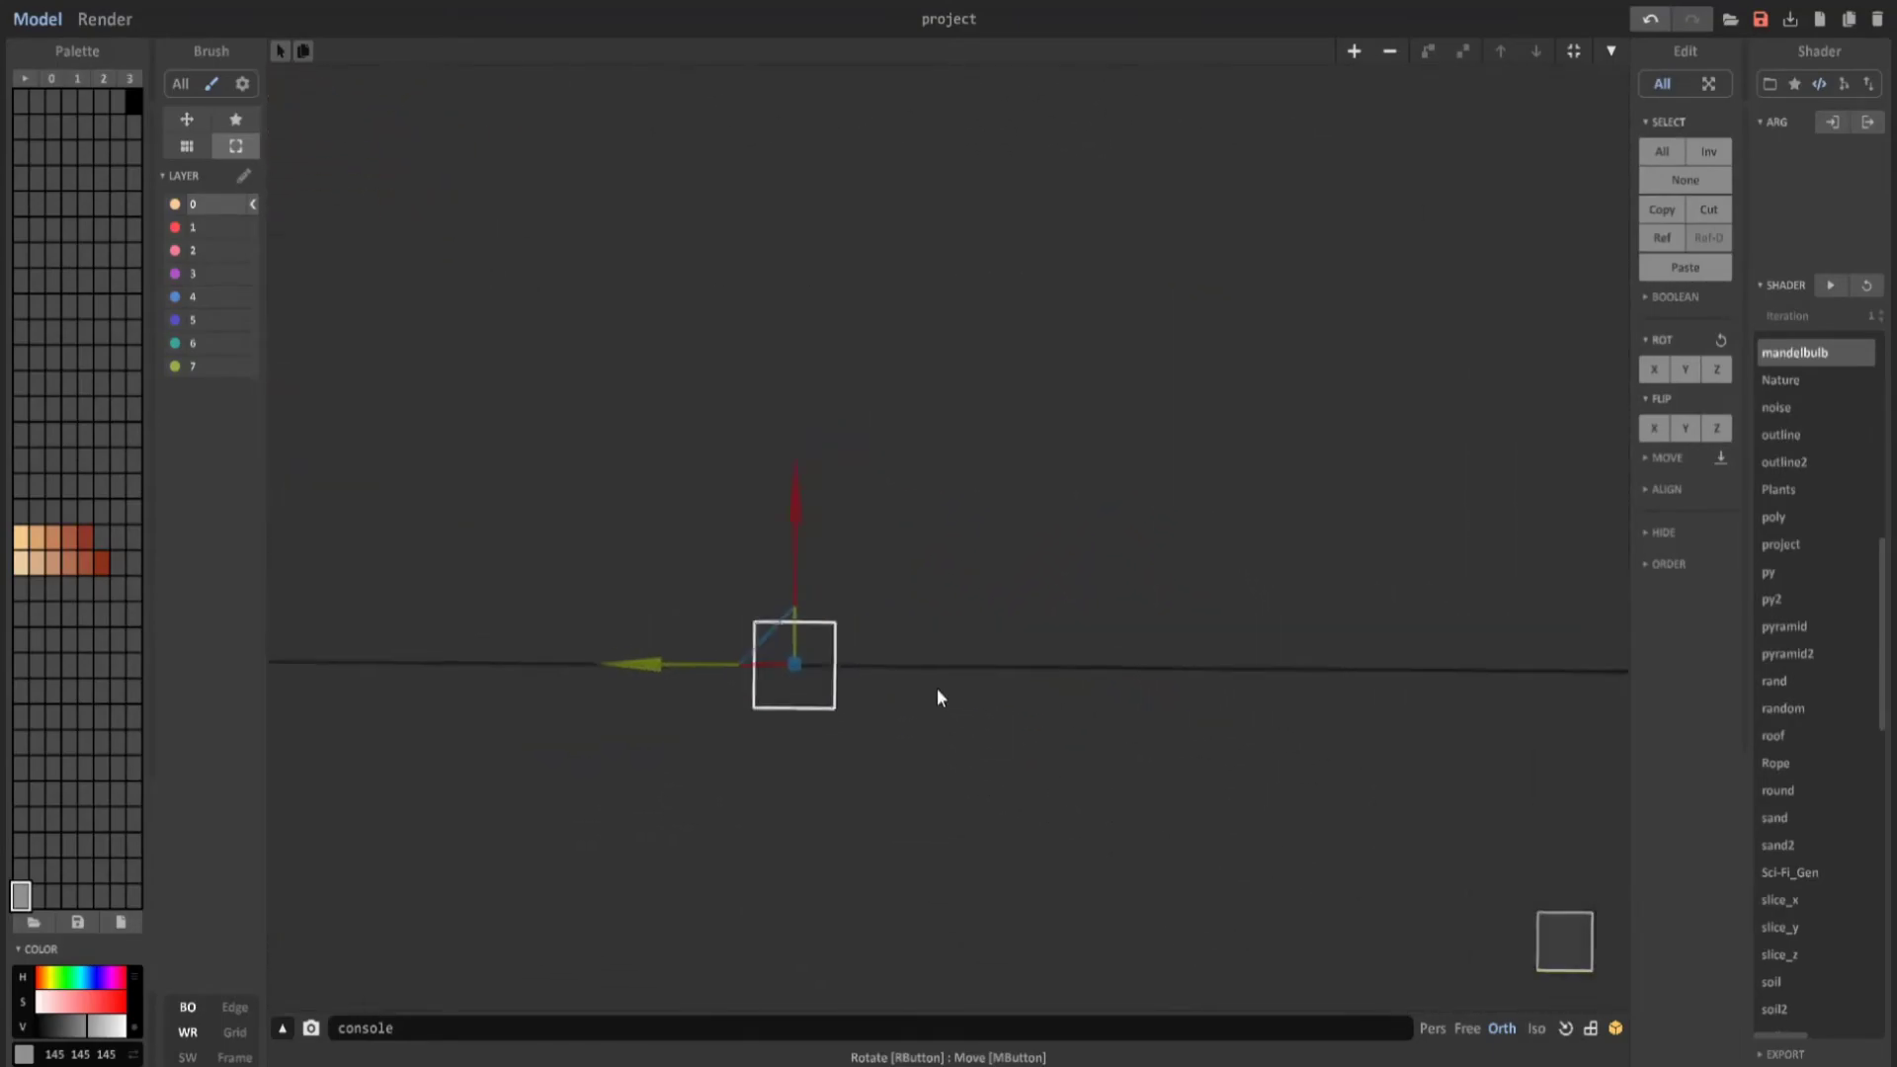
key(Tab)
middle_drag(1147, 597, 994, 612)
scroll(994, 609, up, 3)
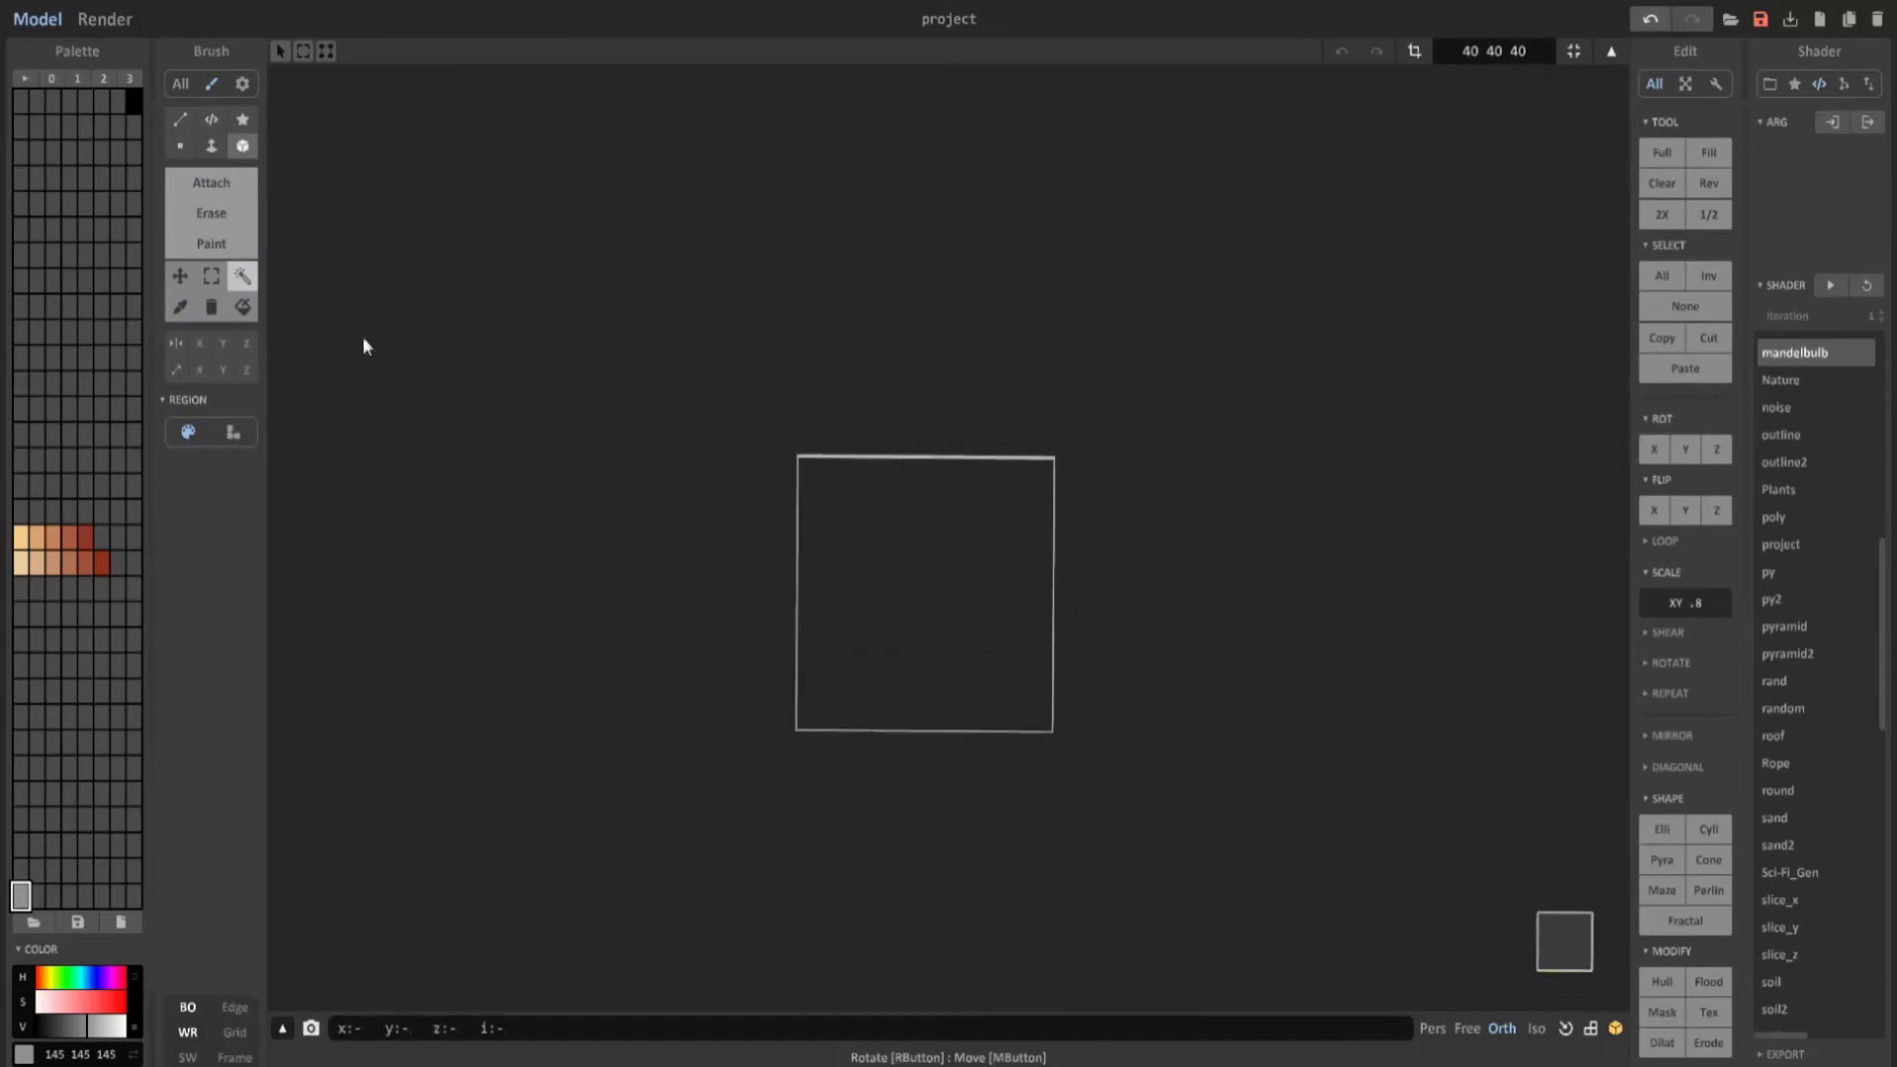
Generate a cylinder in the empty model using the light orange palette colour, RGB 248 204 140.
click(239, 182)
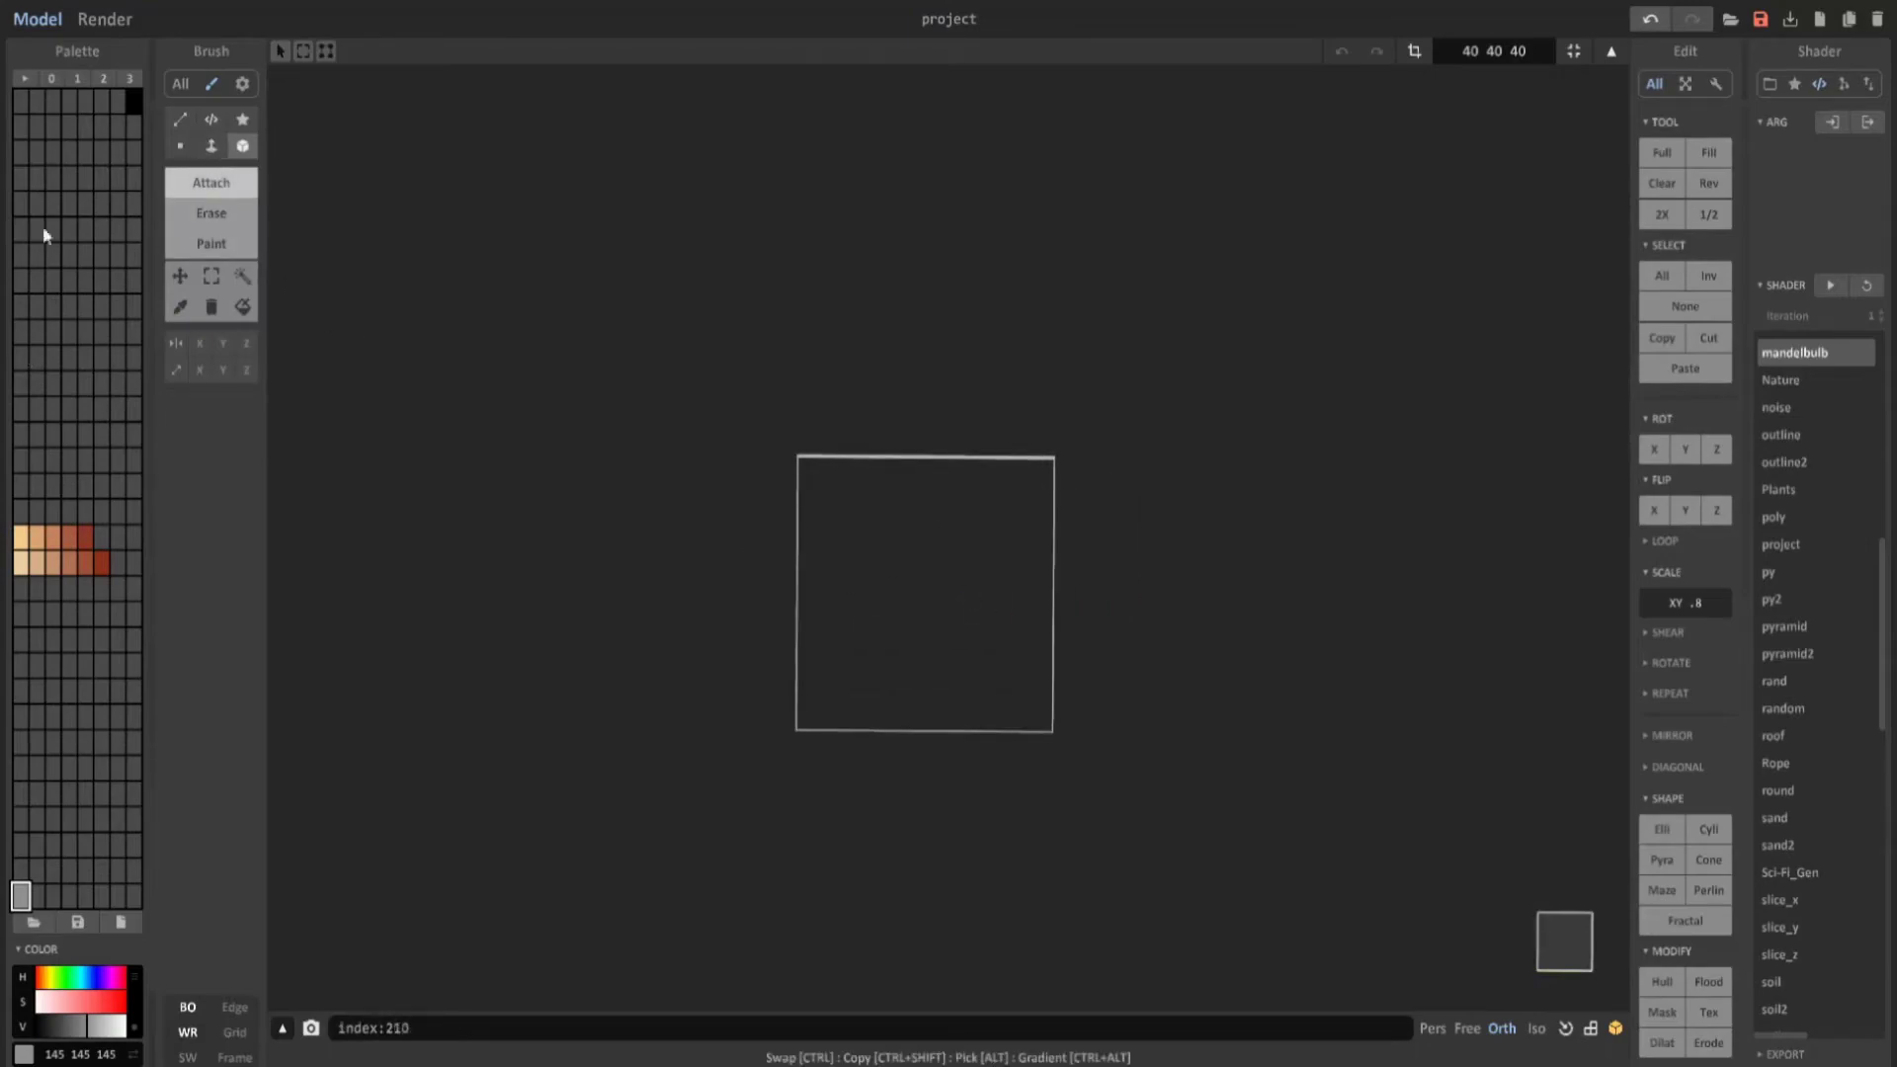
click(21, 536)
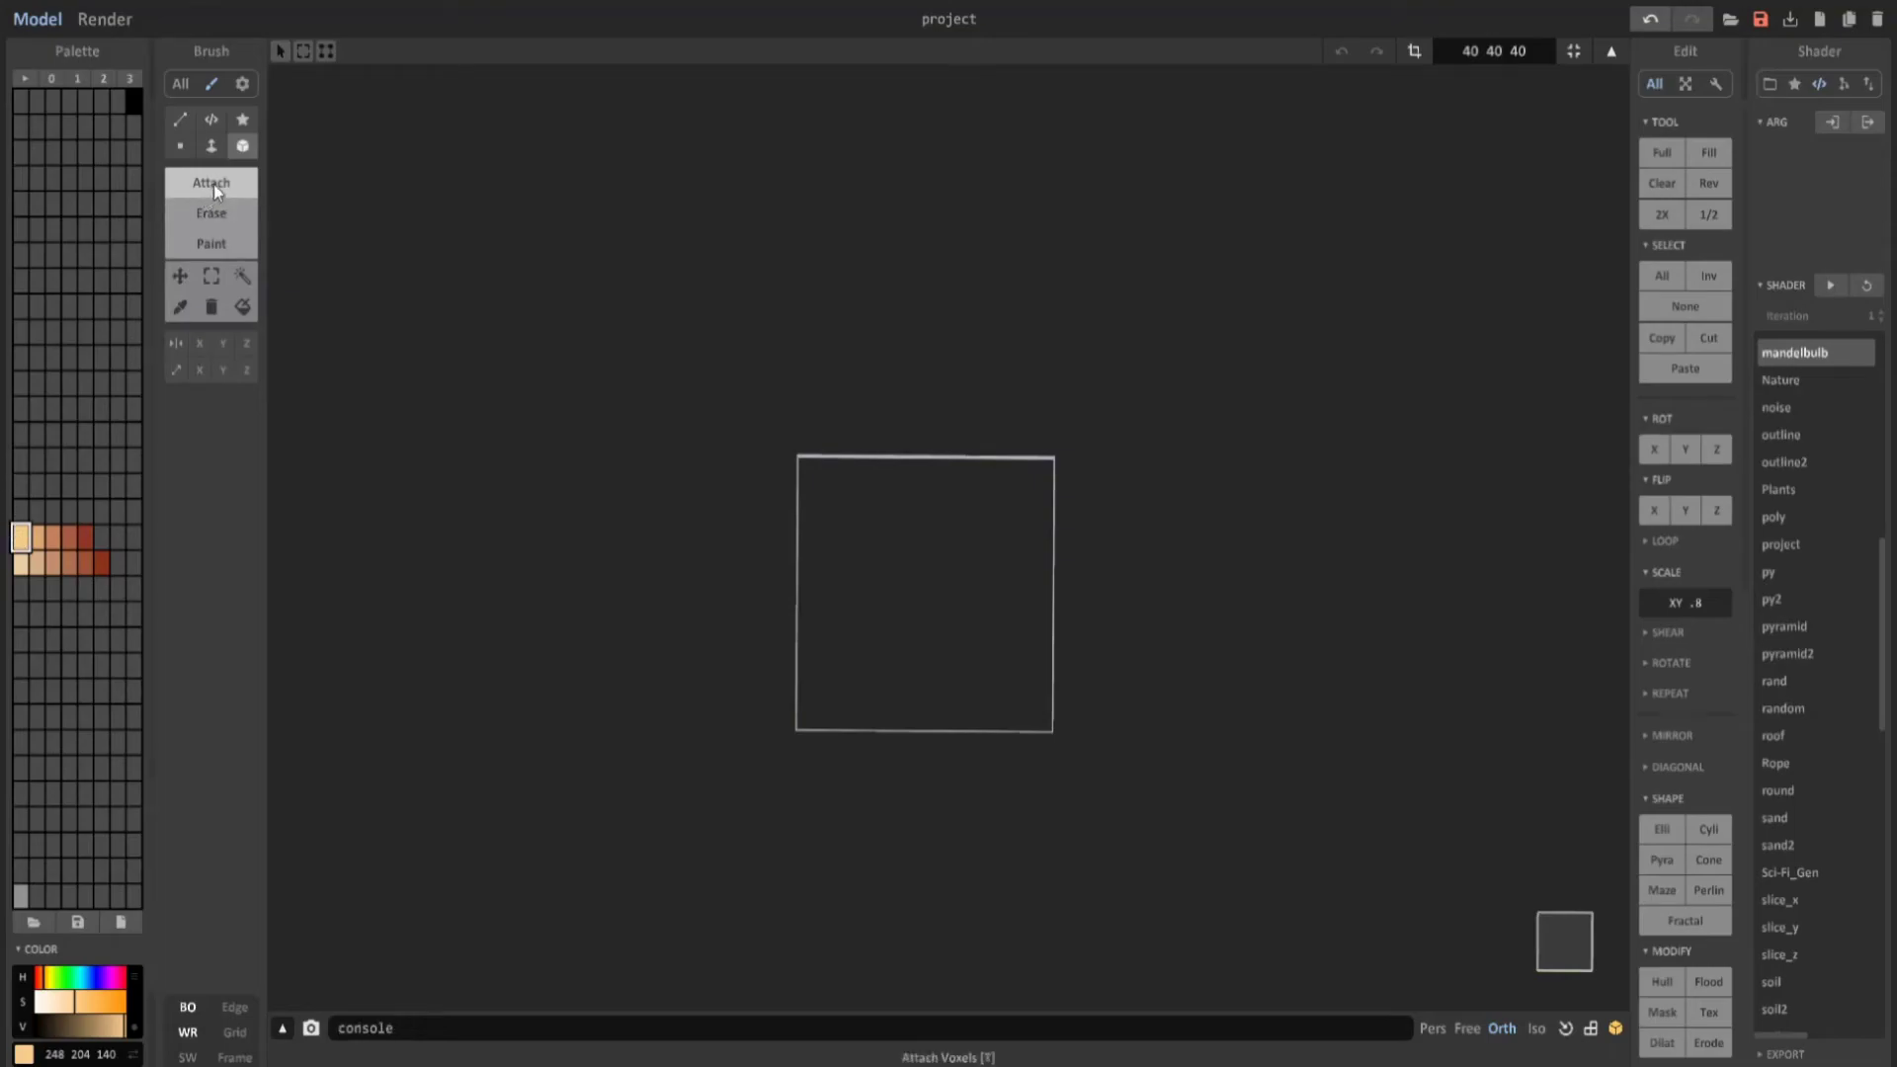
click(180, 118)
click(1711, 838)
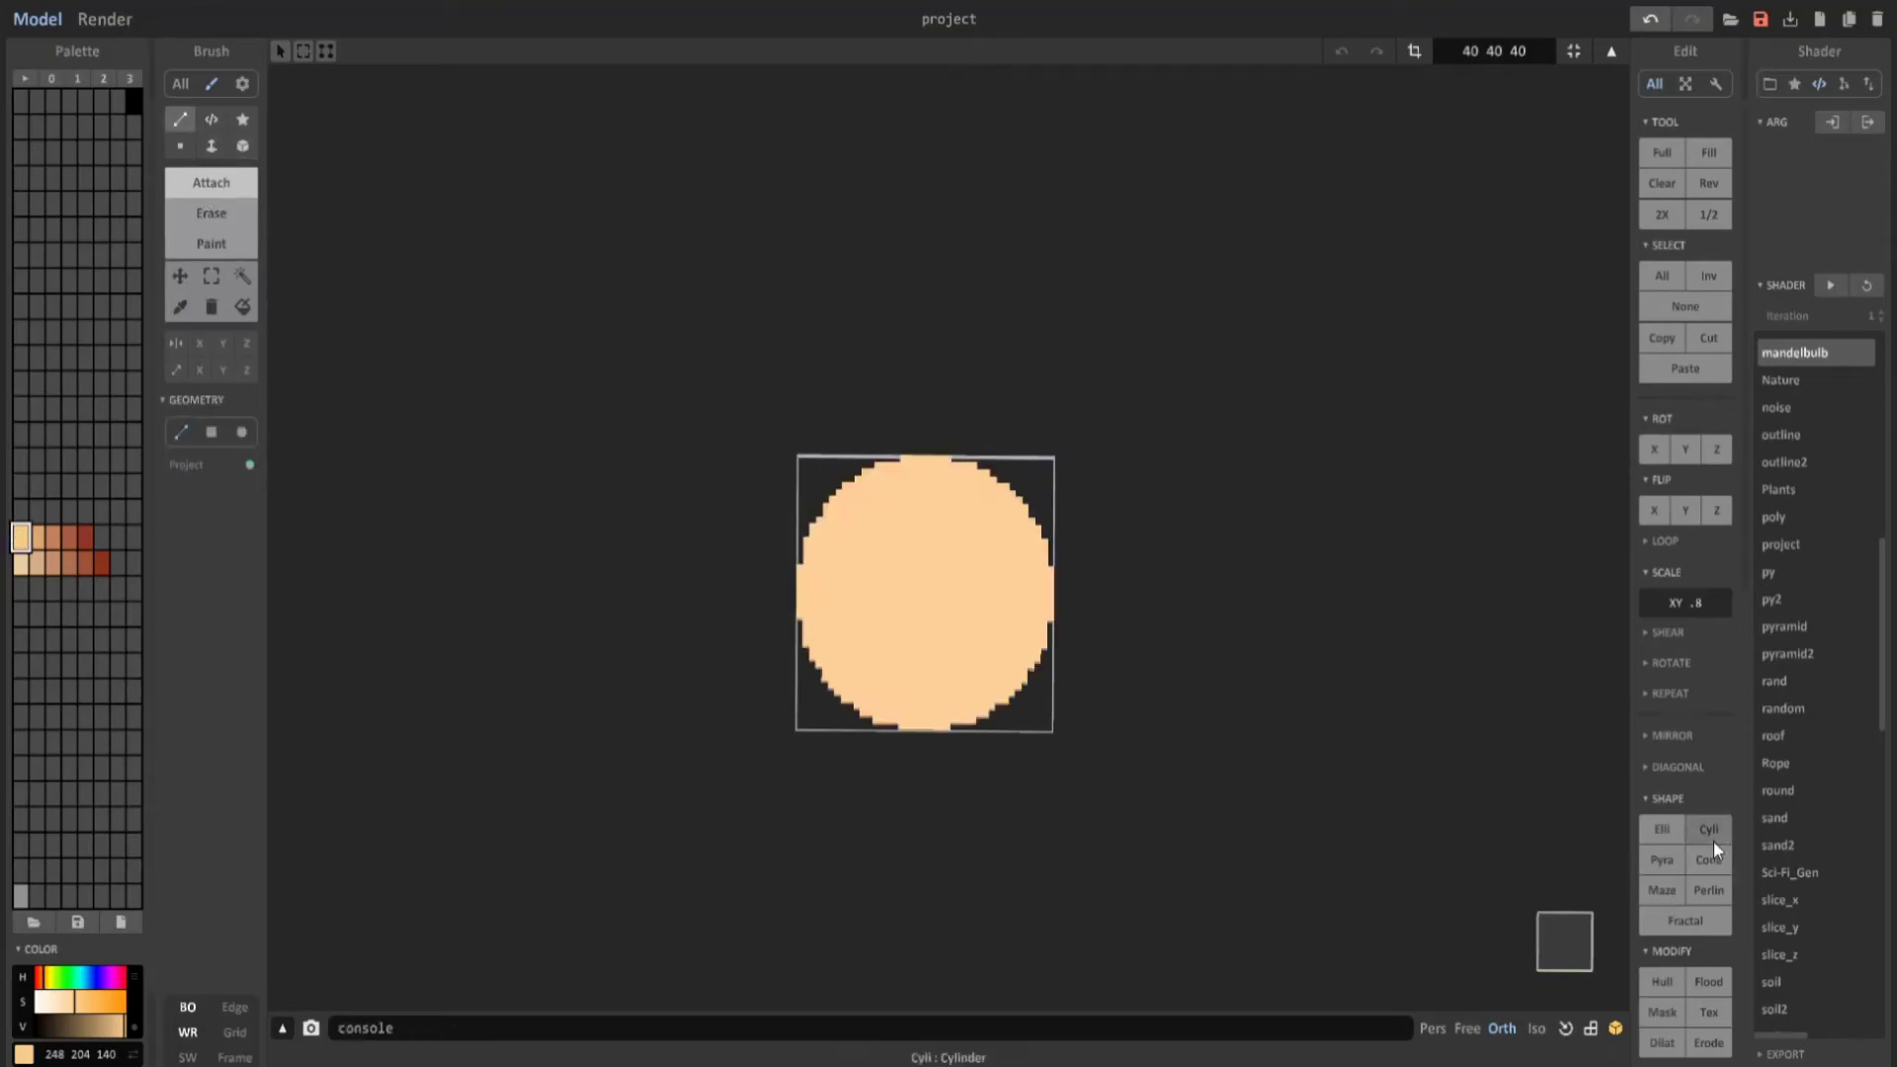
Erase 38 layers from the cylinder's top face in Face mode, leaving a thin disc.
right_drag(1071, 751, 1028, 654)
middle_drag(1027, 654, 857, 454)
scroll(857, 455, down, 3)
scroll(857, 455, up, 1)
click(233, 214)
click(211, 148)
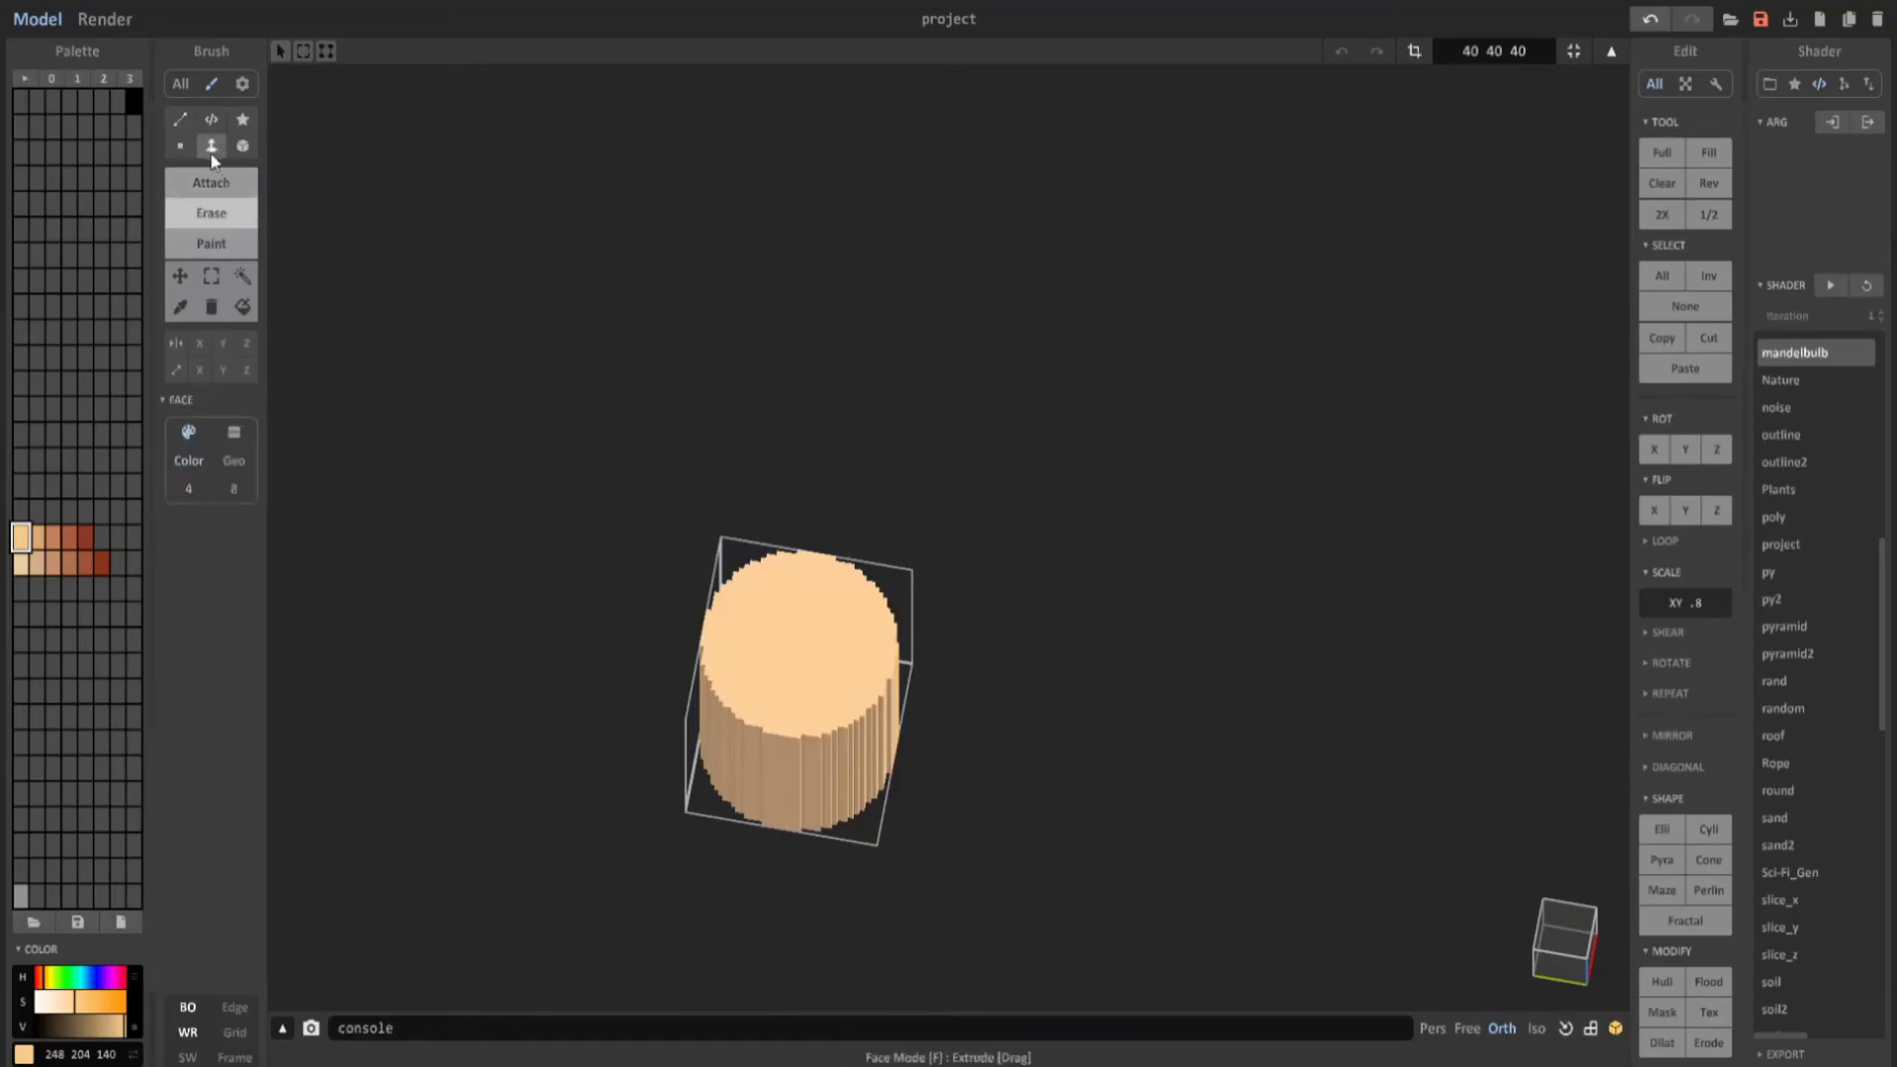
drag(856, 685, 859, 776)
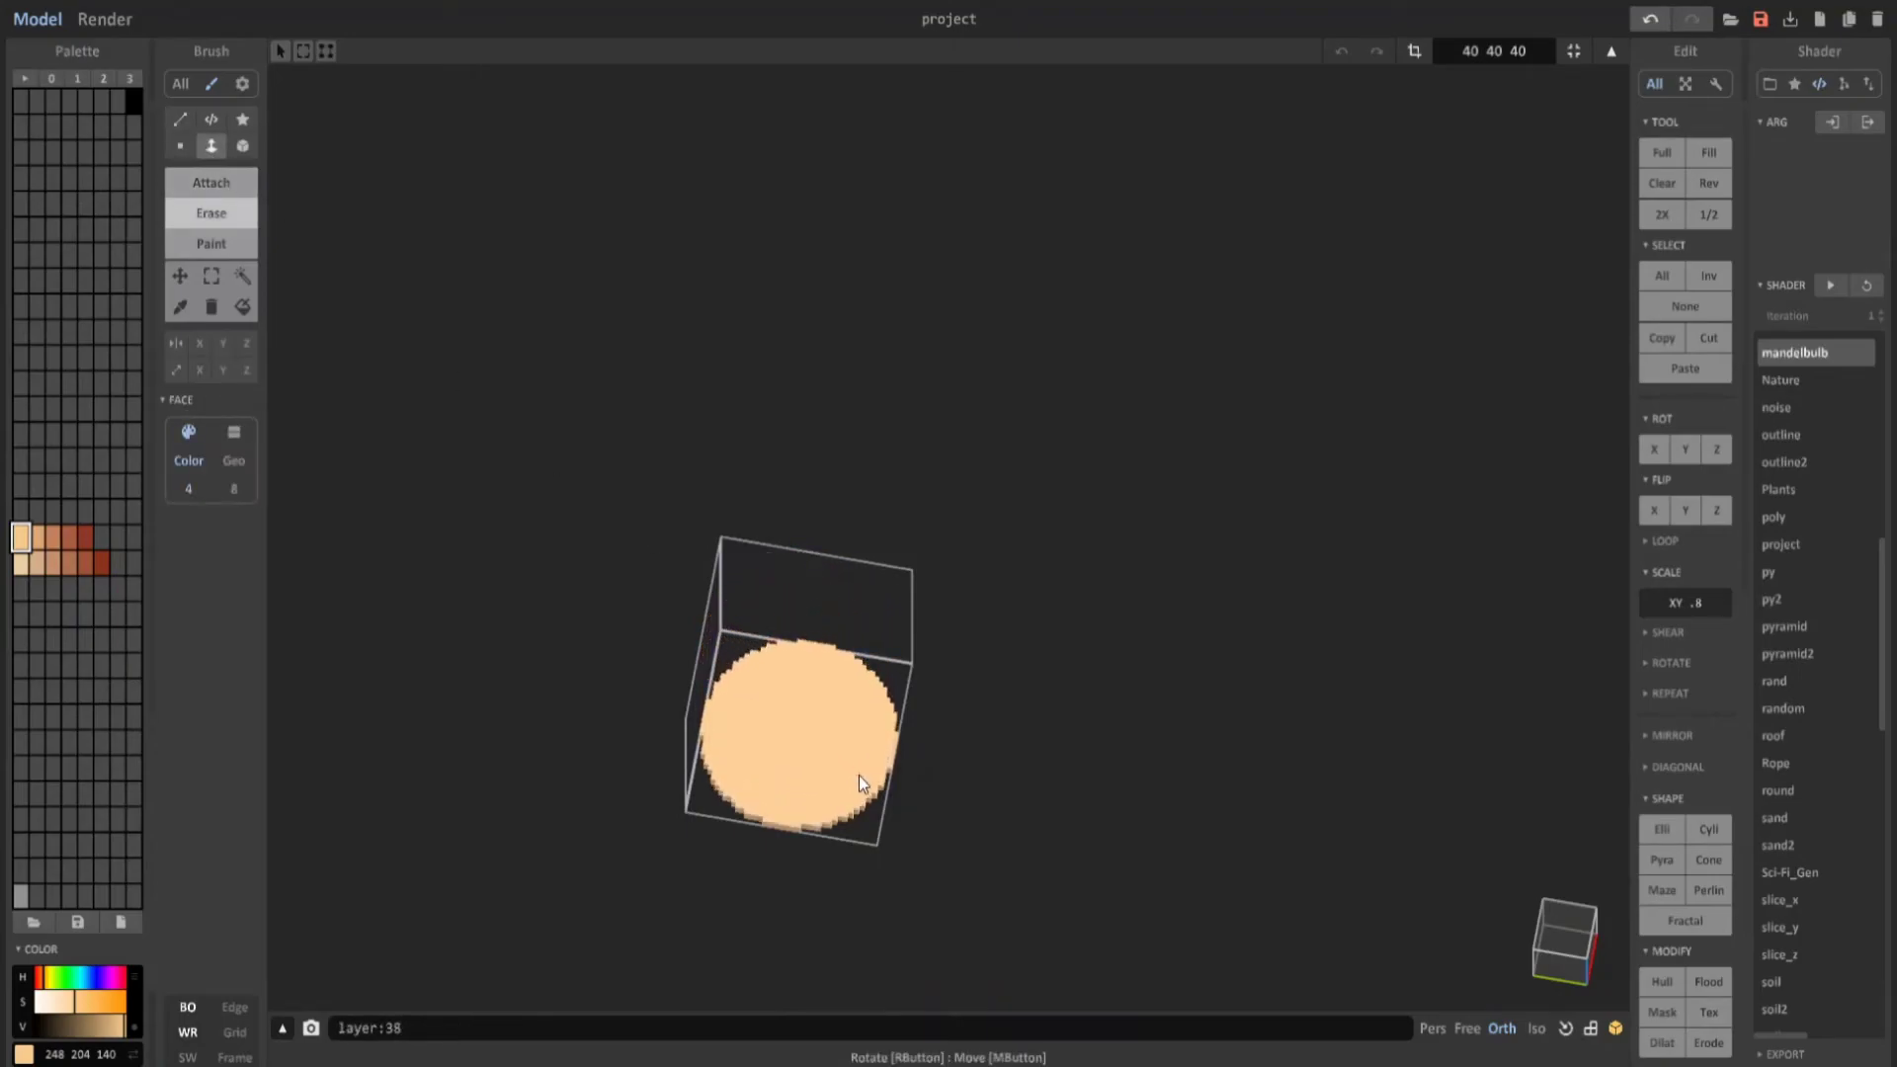
Fit the model's bounding box to the disc, giving it a size of 40 × 40 × 2.
right_drag(857, 777, 874, 609)
scroll(873, 608, up, 2)
scroll(978, 547, down, 3)
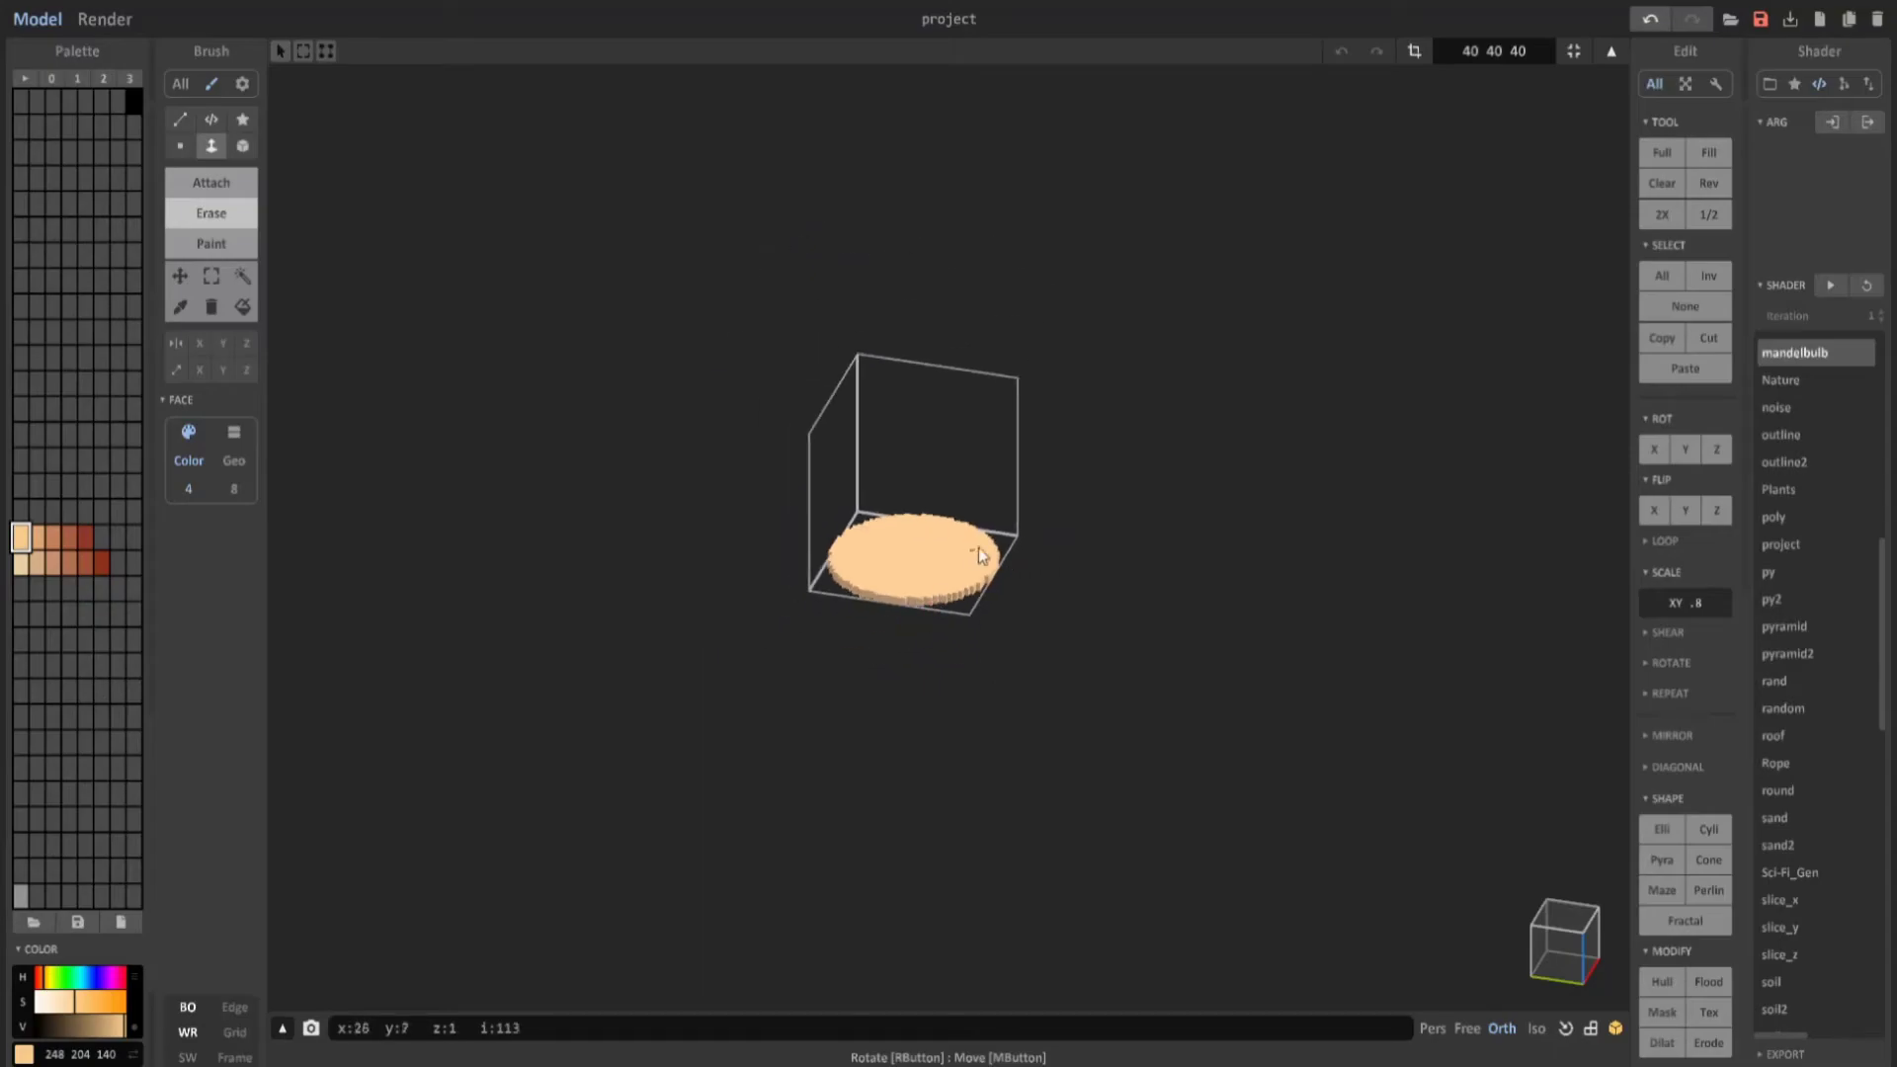
right_drag(978, 547, 1165, 542)
scroll(1166, 541, down, 2)
click(1576, 50)
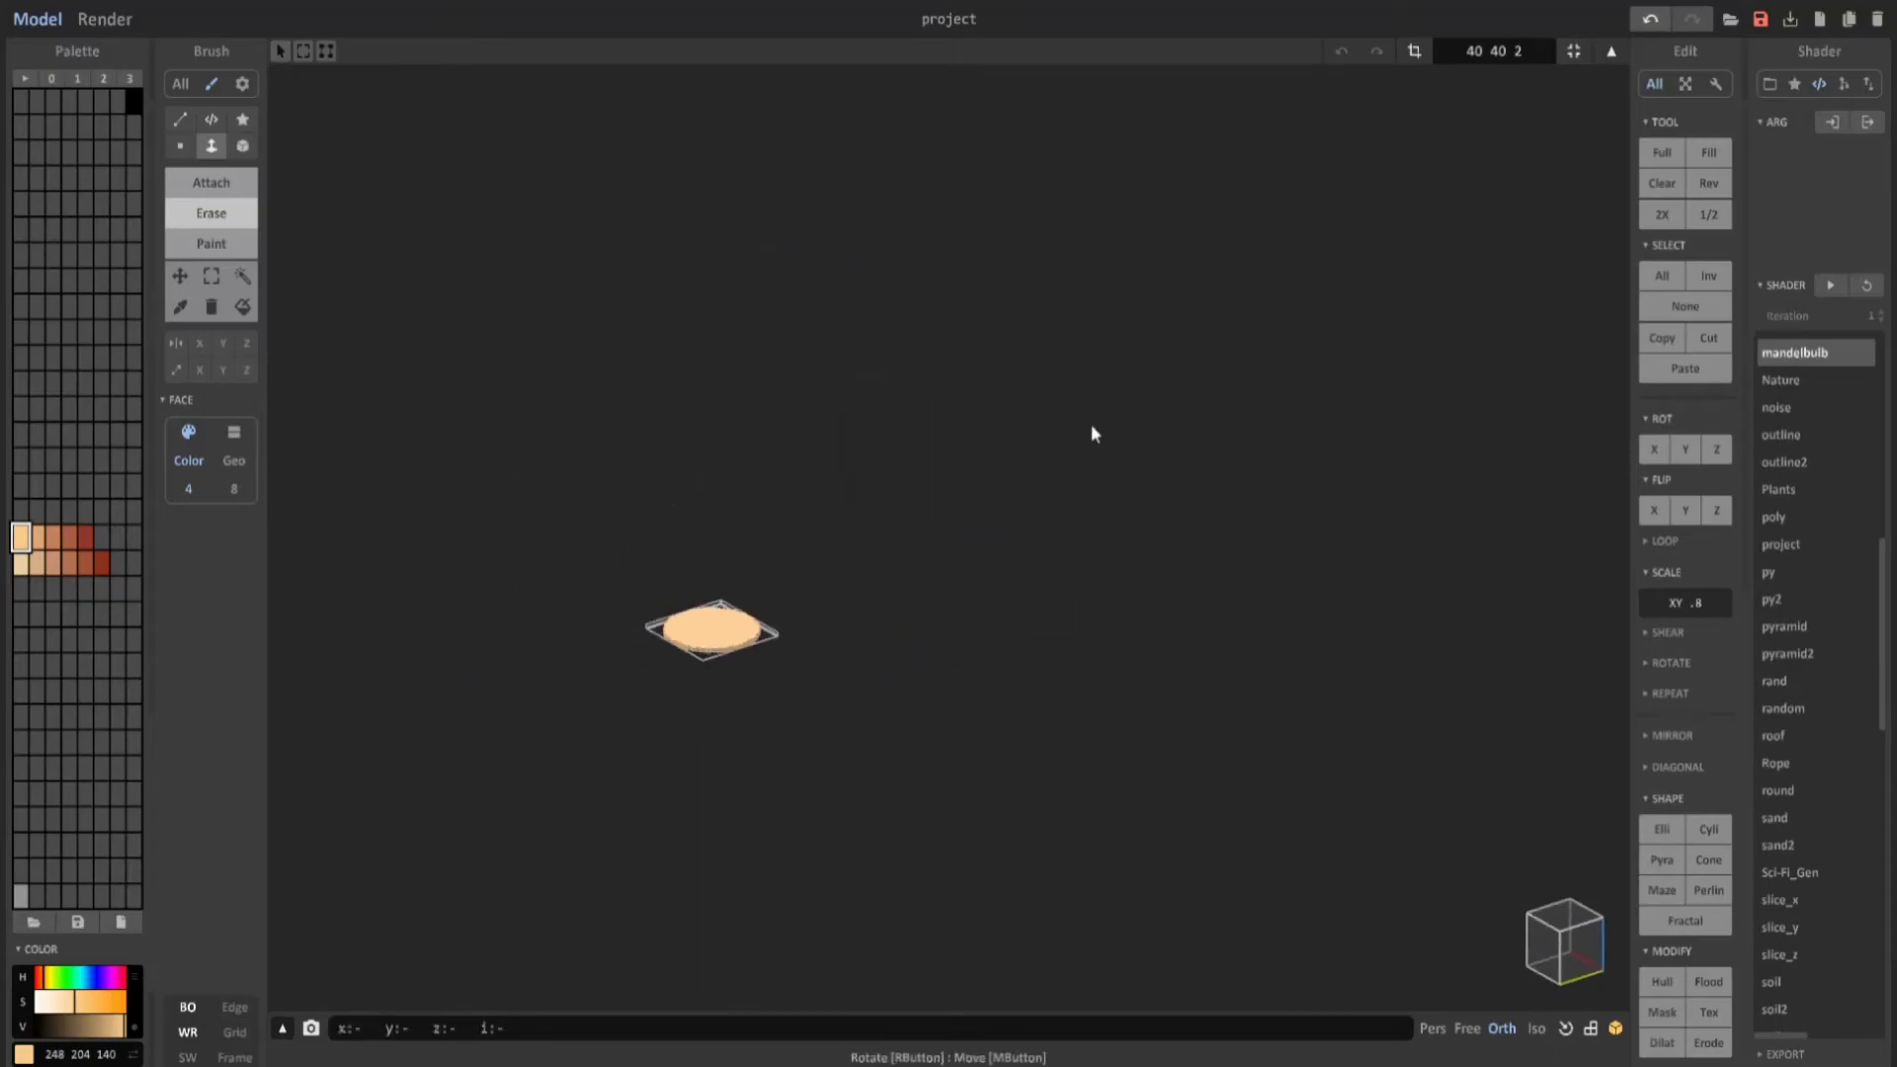
right_drag(1098, 515, 1049, 553)
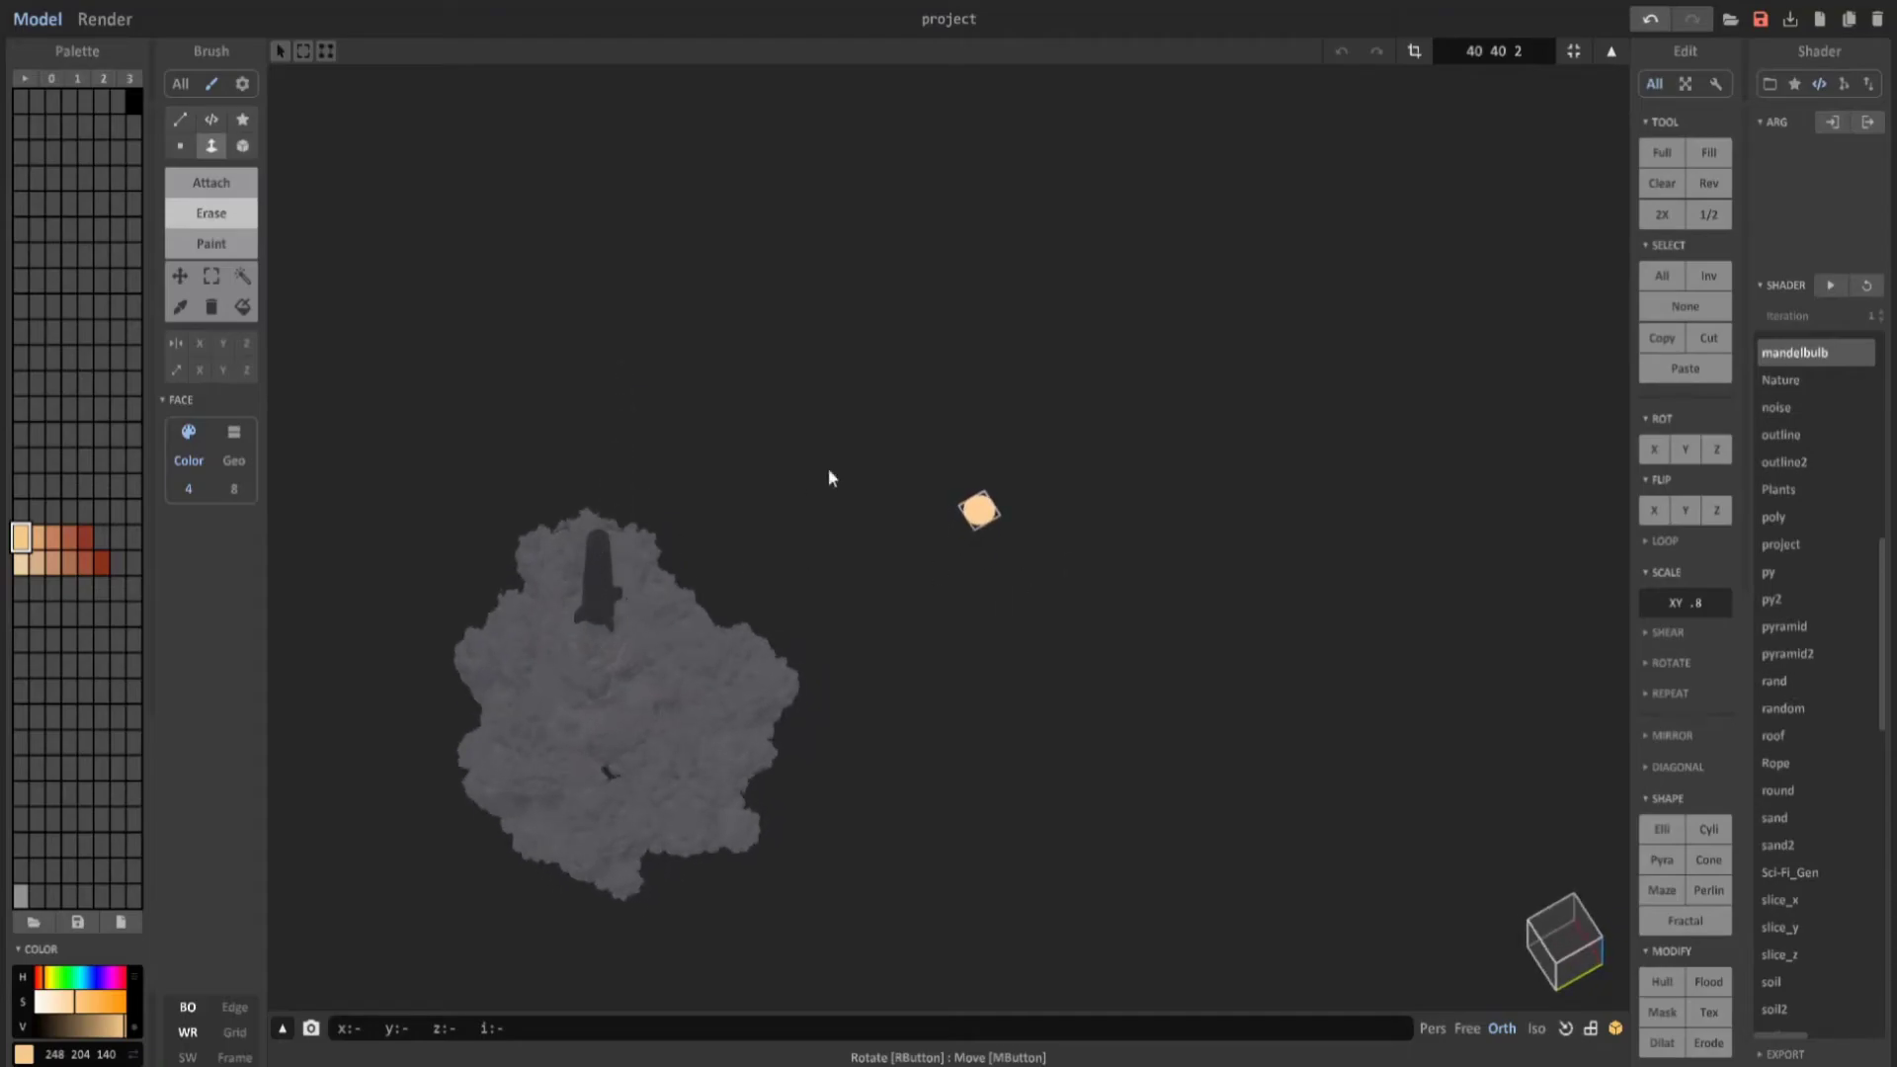
right_drag(602, 585, 1029, 544)
scroll(1057, 512, up, 3)
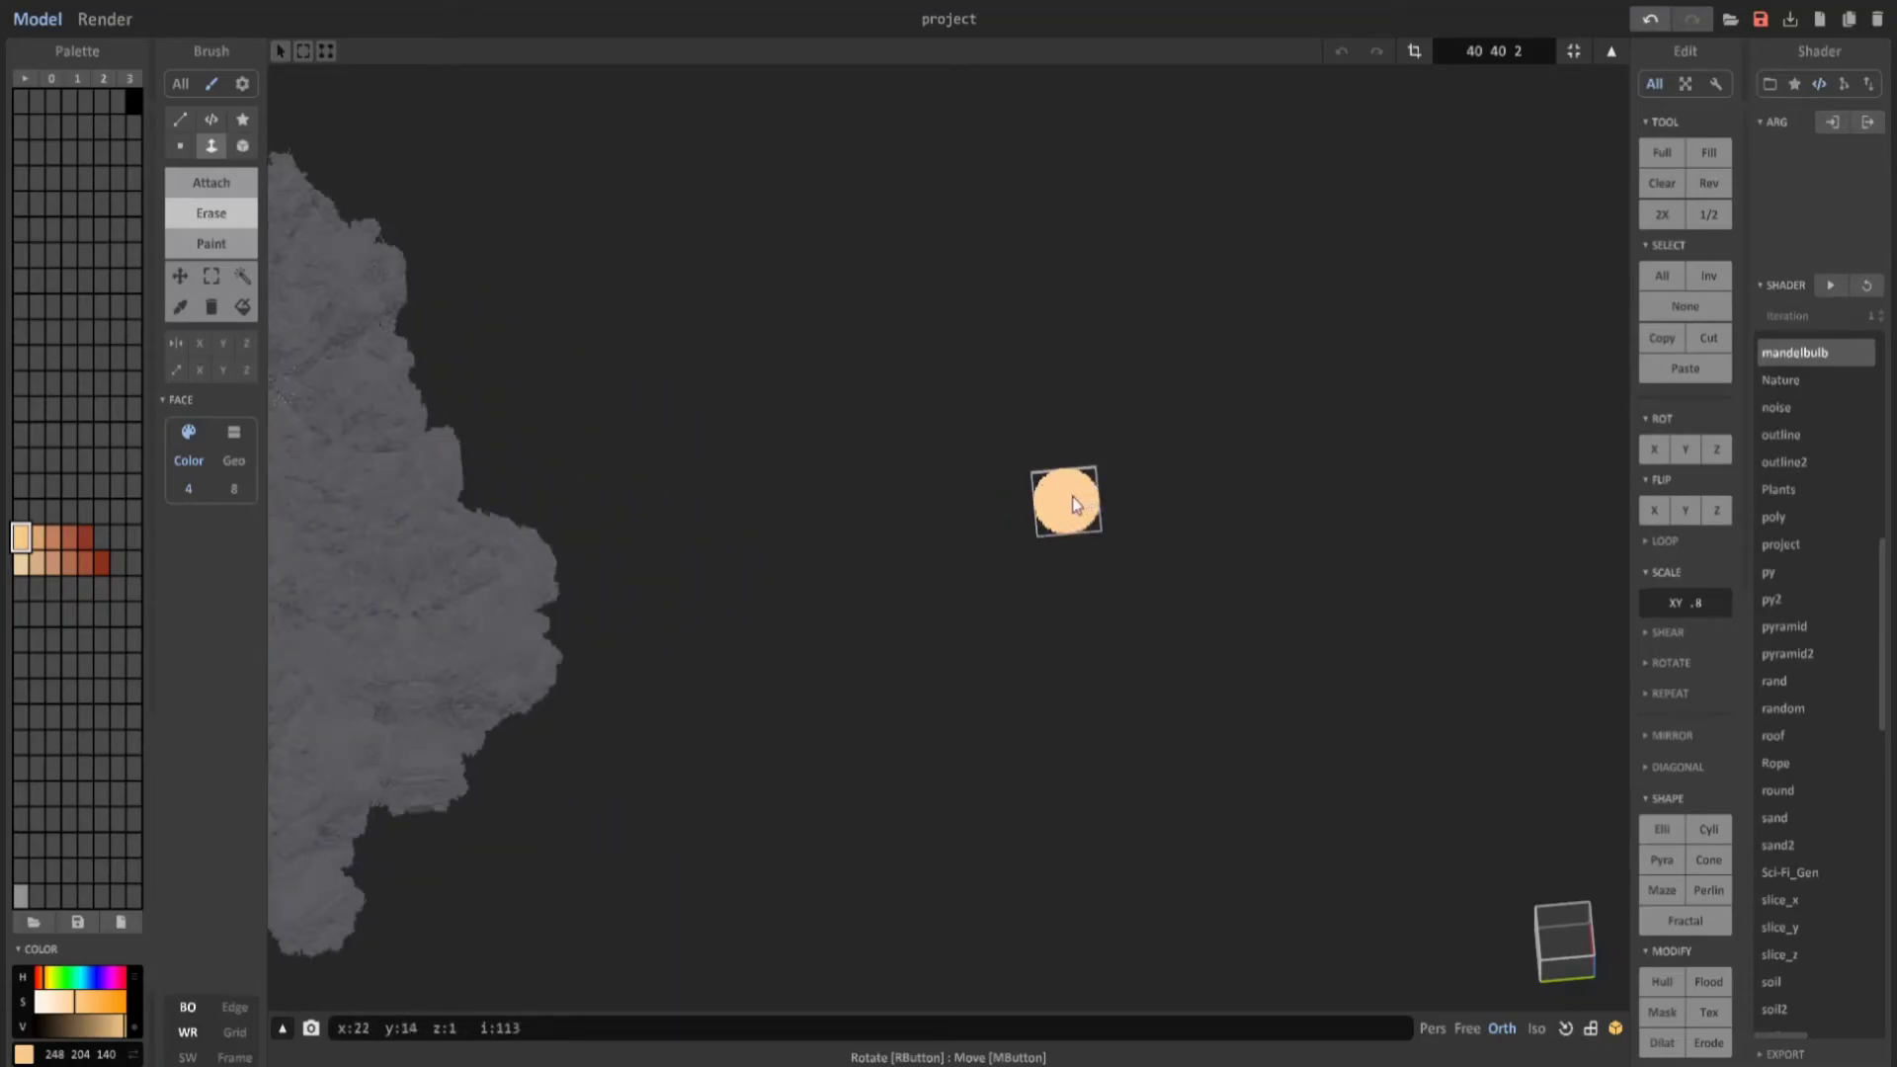
Leave voxel editing and move the disc horizontally to the rocket's central axis.
right_drag(1077, 505, 1190, 636)
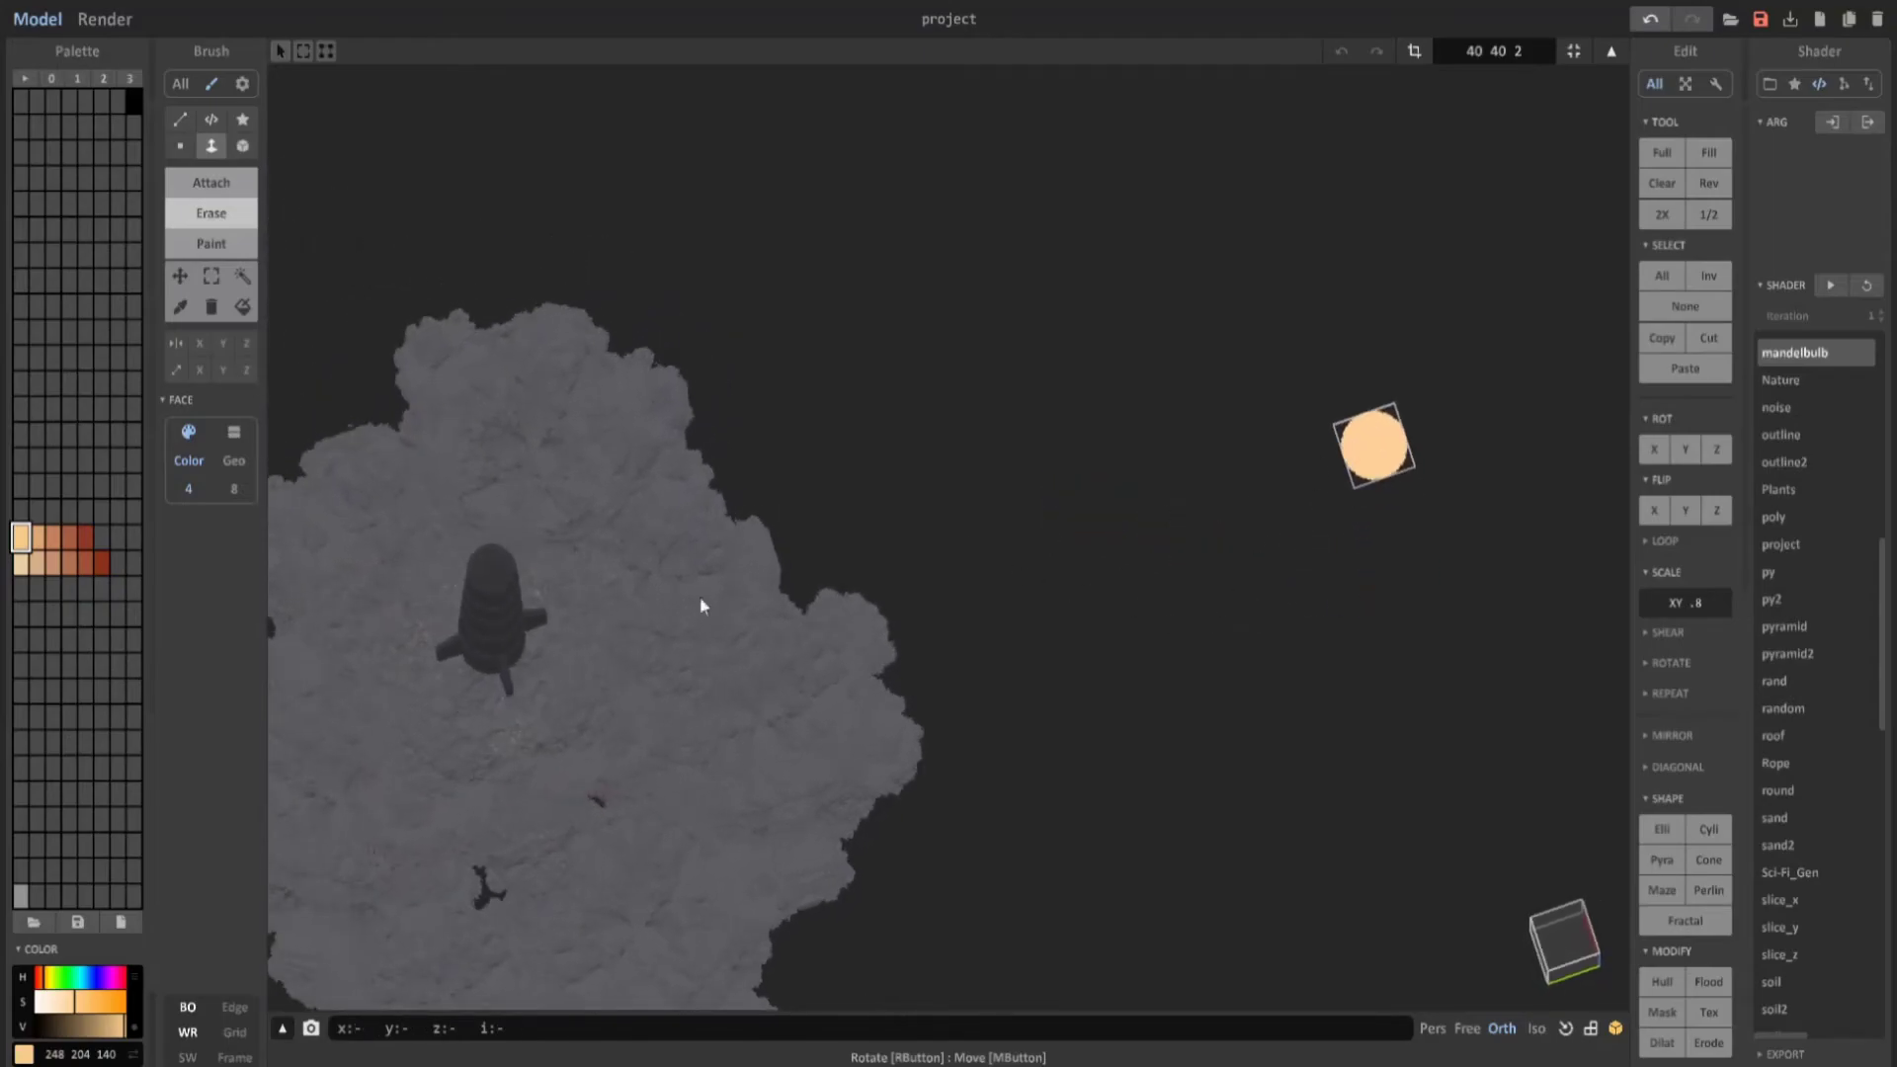
right_drag(476, 640, 641, 191)
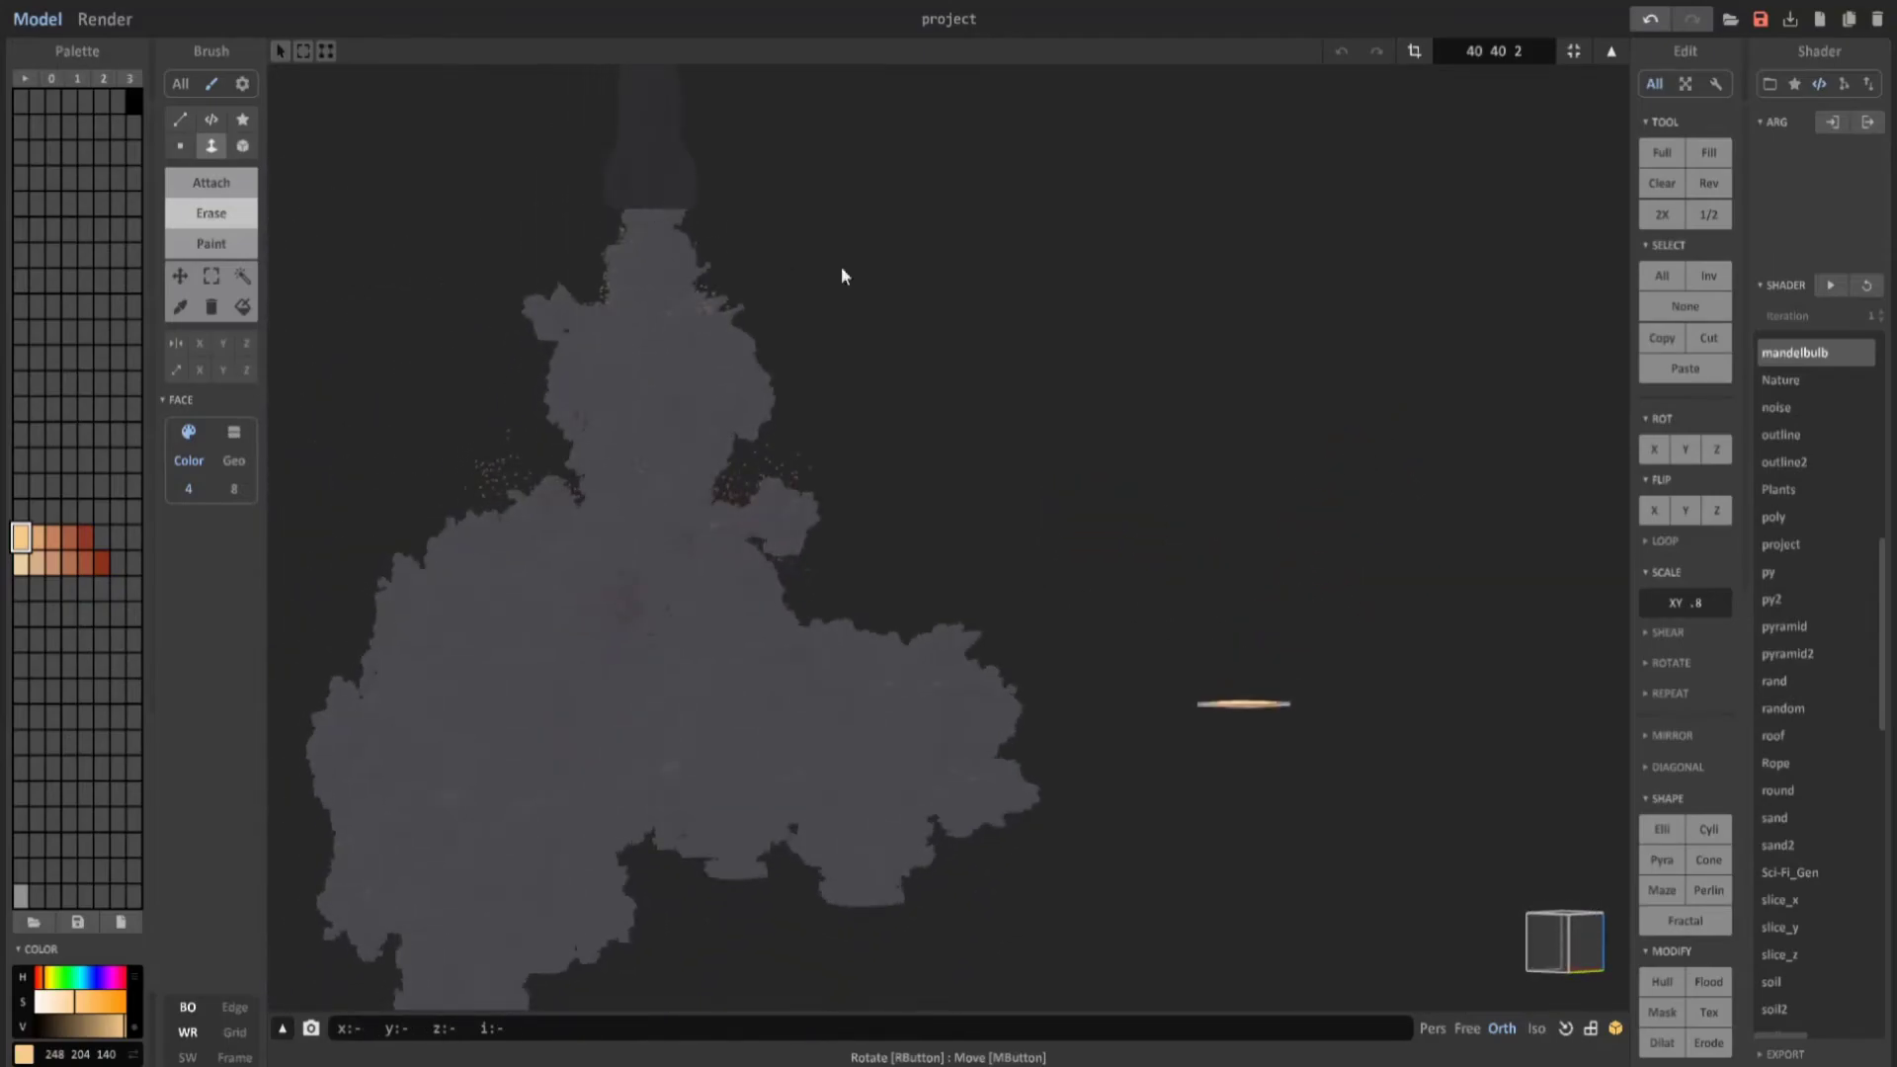
right_drag(841, 275, 1114, 674)
key(Tab)
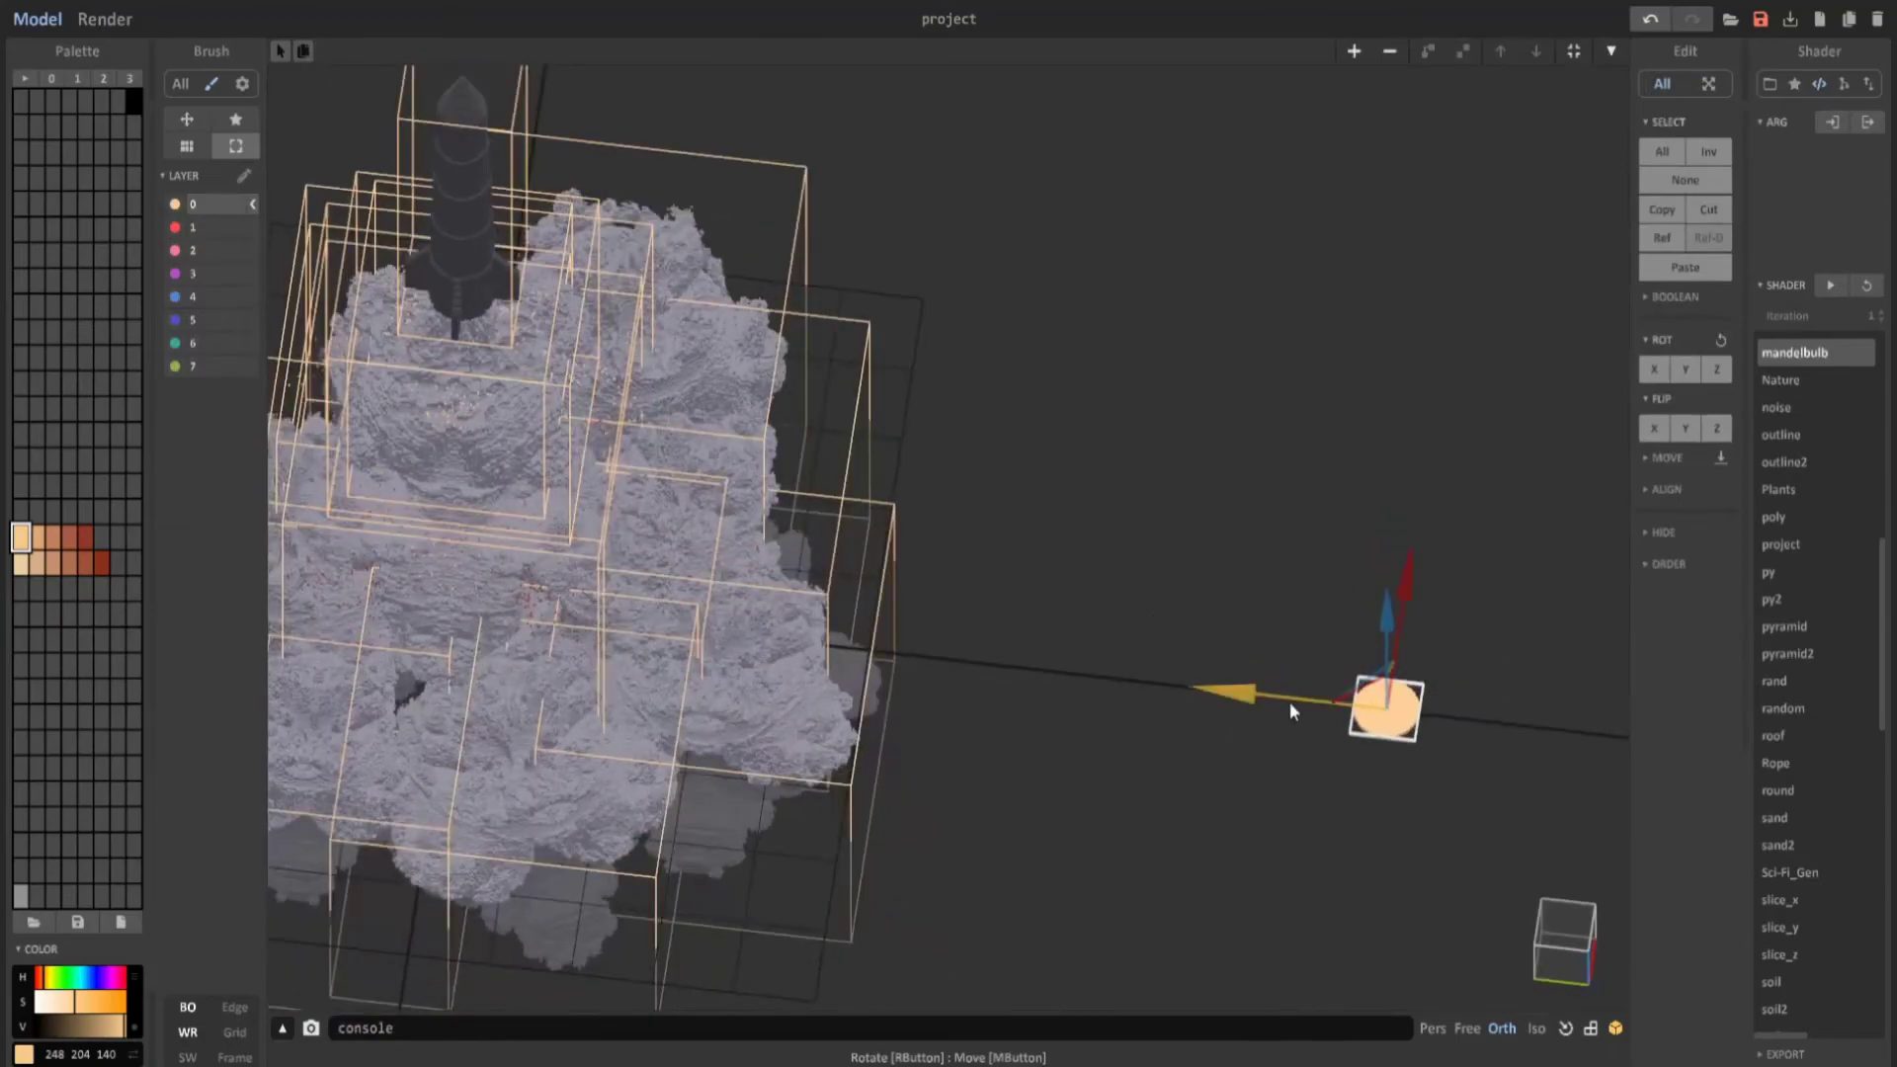
drag(1289, 701, 925, 682)
right_drag(1029, 529, 1024, 568)
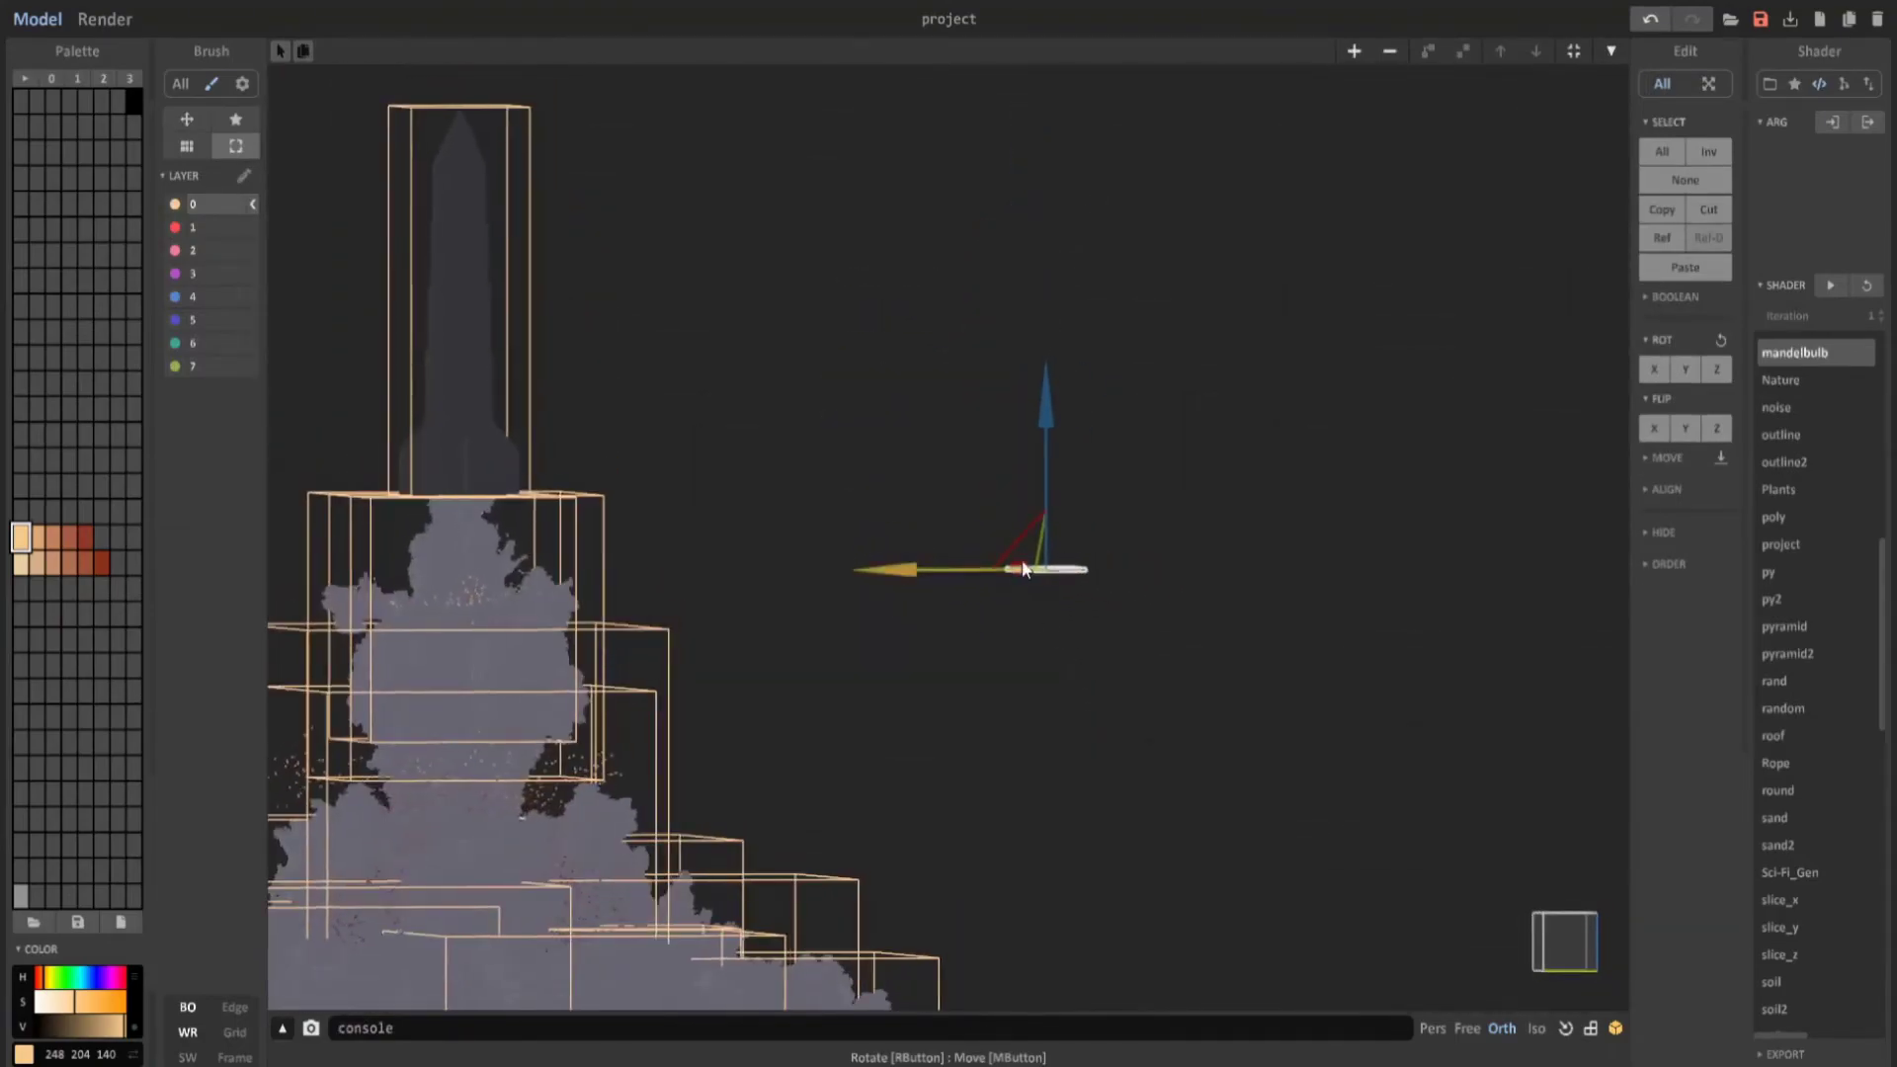
right_drag(461, 490, 1065, 681)
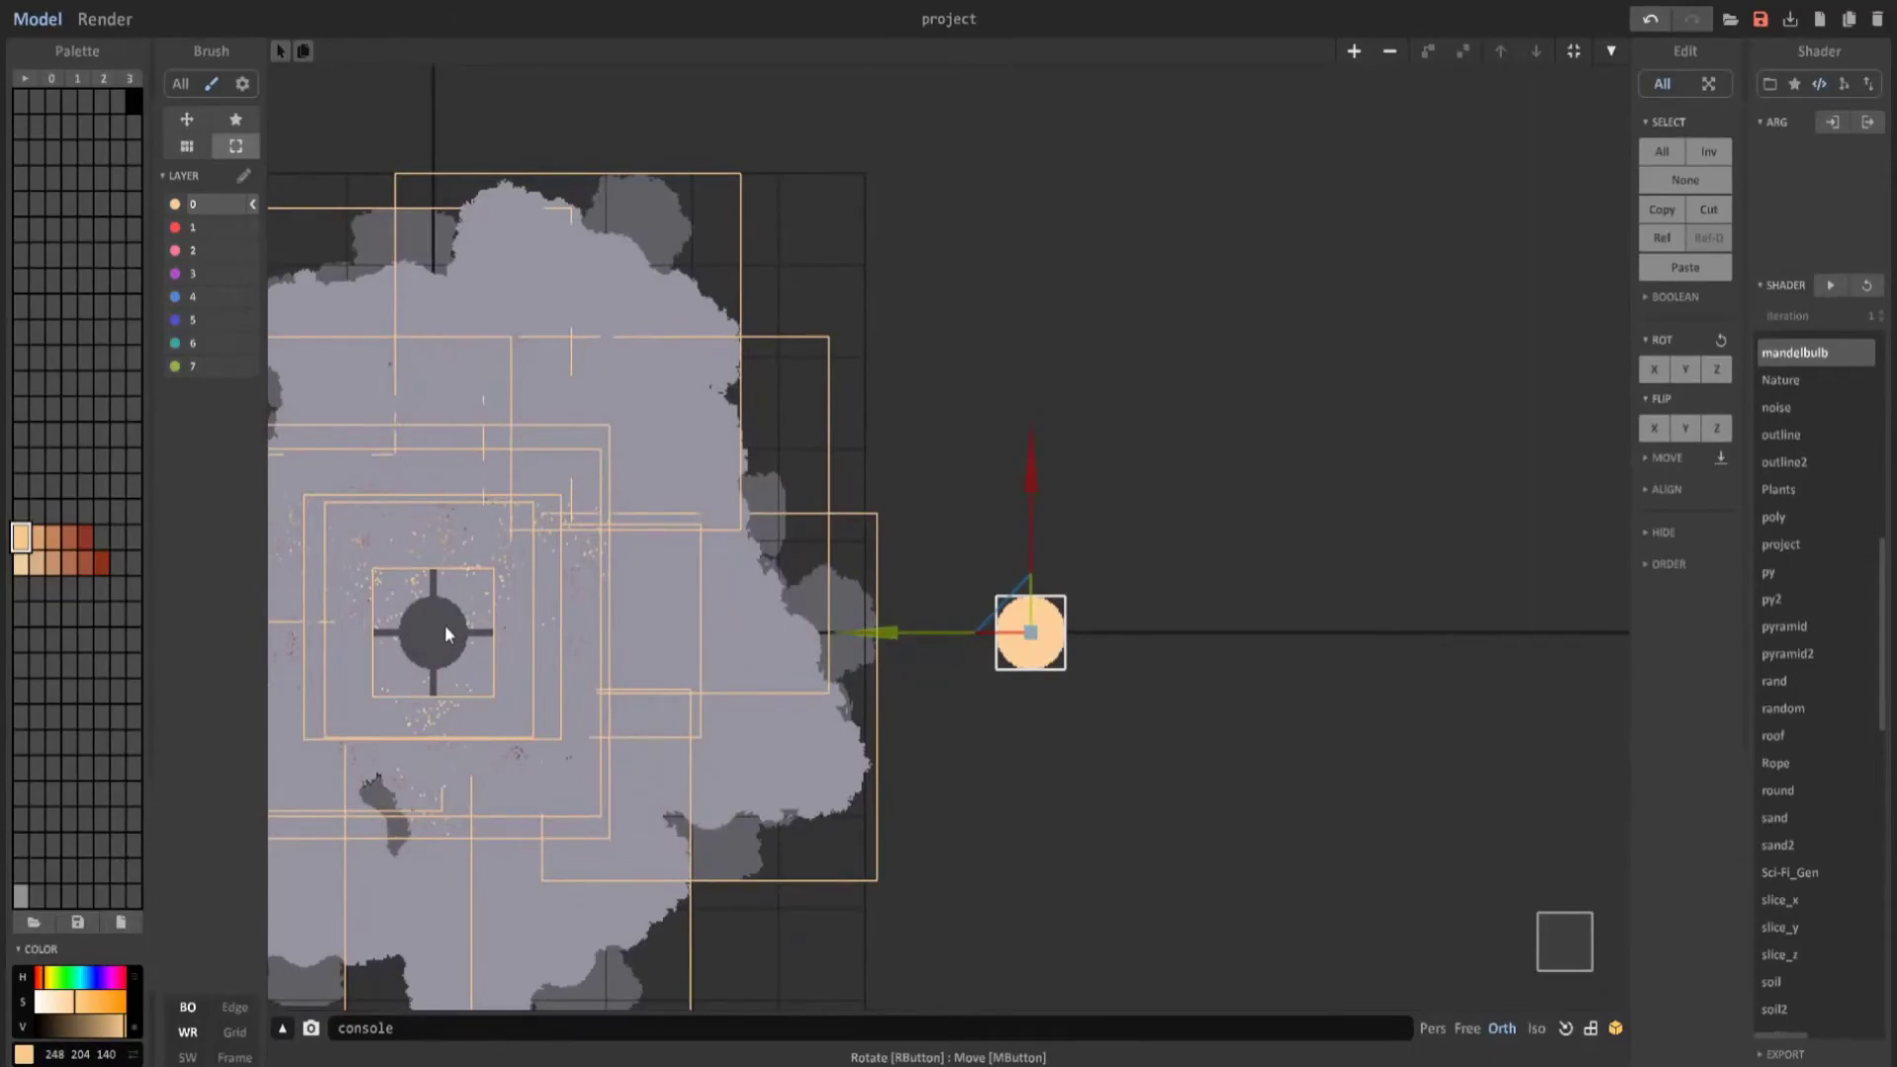
middle_drag(942, 738, 1015, 799)
drag(992, 695, 393, 686)
Raise the disc to the underside of the rocket and fine-tune its height at the exhaust.
right_drag(393, 686, 548, 429)
drag(554, 415, 558, 336)
scroll(697, 479, up, 2)
middle_drag(712, 484, 1186, 524)
scroll(980, 536, up, 4)
scroll(981, 545, up, 3)
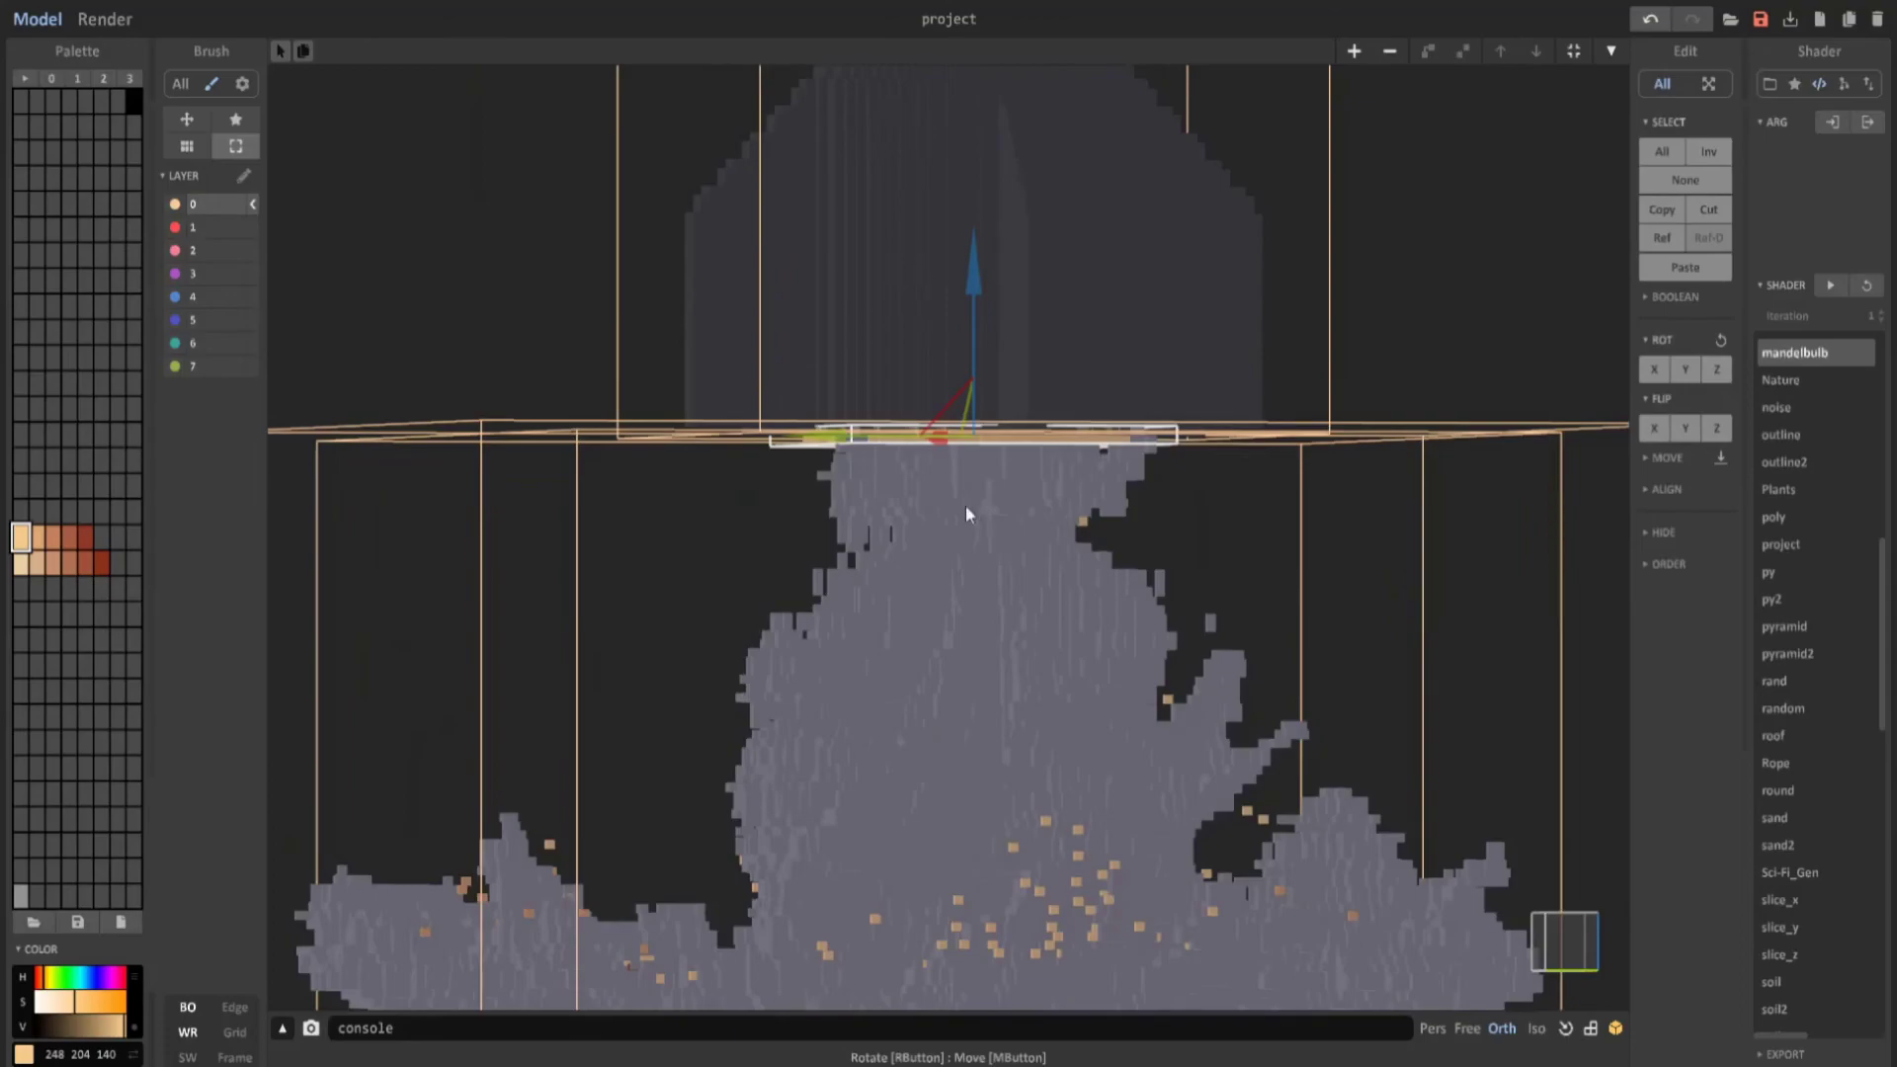
right_drag(965, 513, 919, 471)
middle_drag(918, 470, 904, 628)
scroll(849, 435, up, 2)
drag(803, 308, 801, 317)
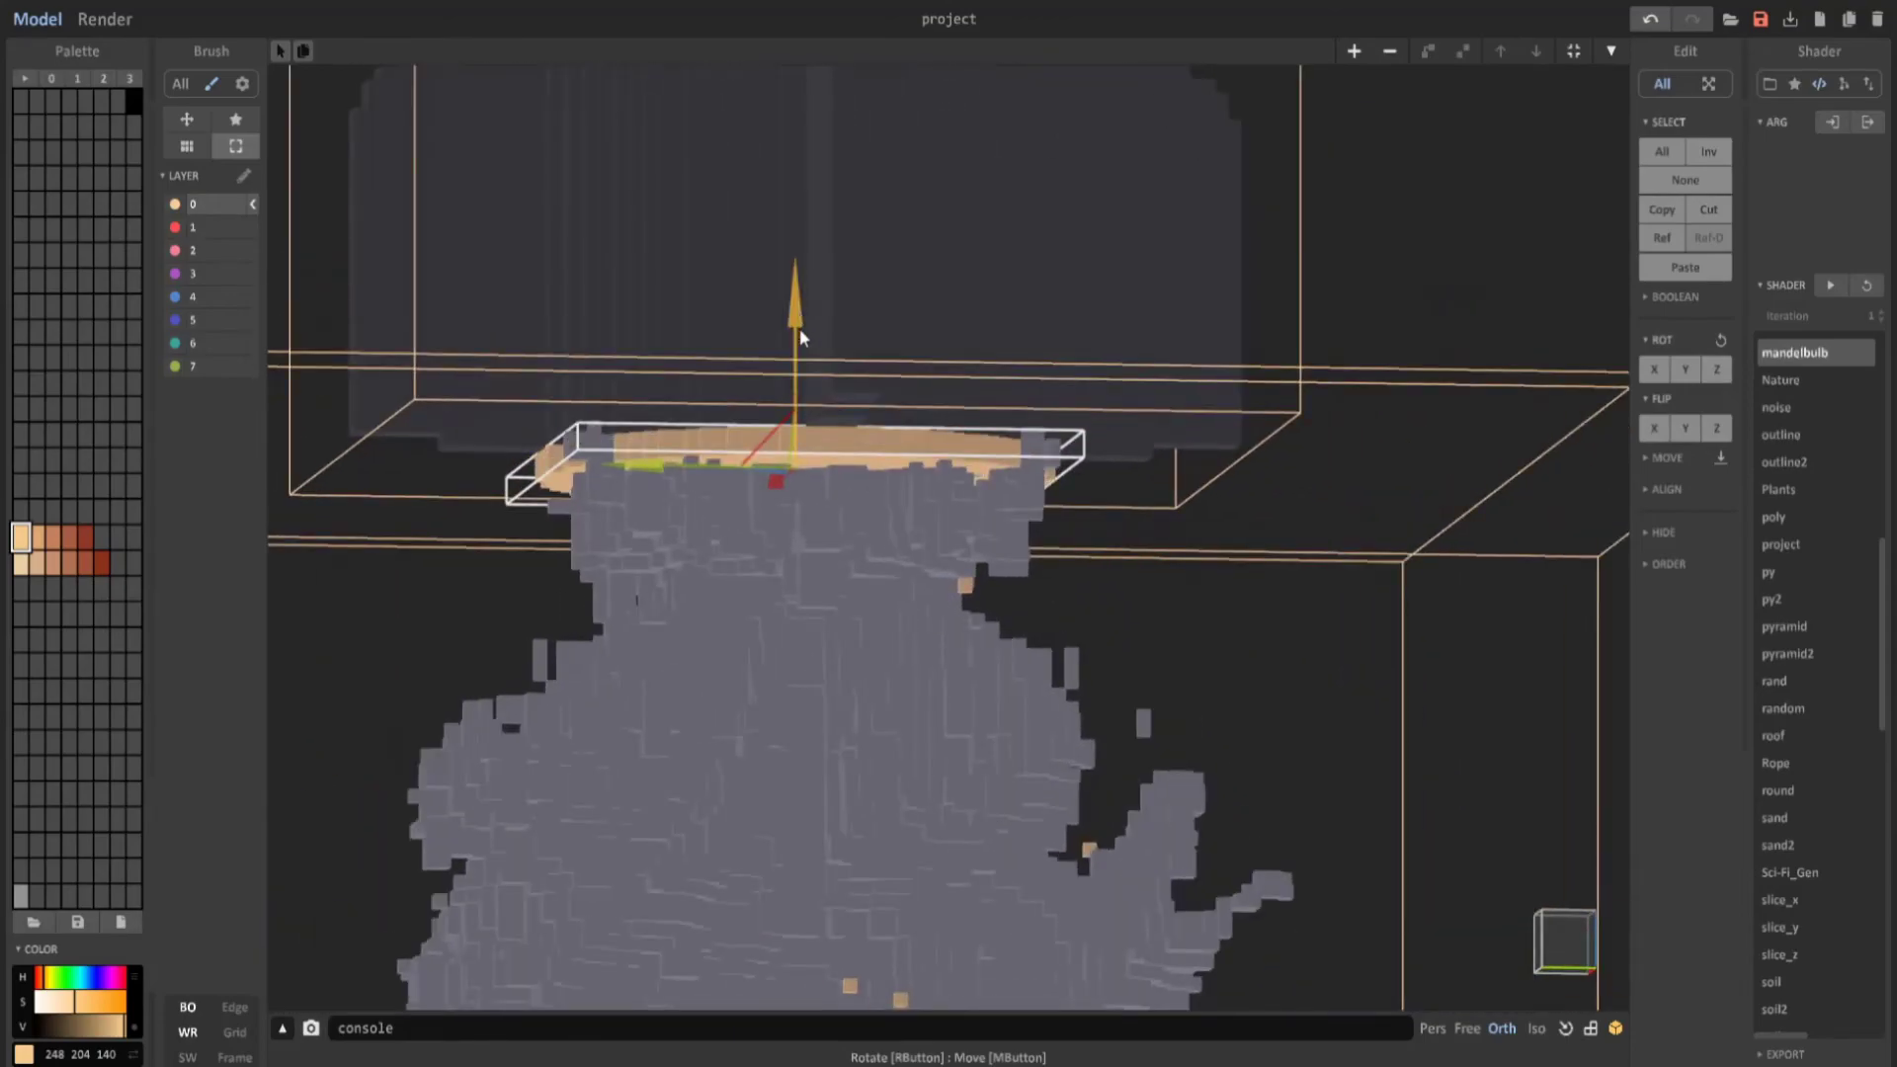
Examine the complete launch scene in the render view and return to model editing.
right_drag(799, 330, 768, 351)
scroll(767, 352, down, 4)
middle_drag(768, 352, 777, 460)
scroll(777, 460, down, 3)
right_drag(777, 459, 692, 510)
scroll(725, 488, down, 2)
scroll(725, 488, down, 3)
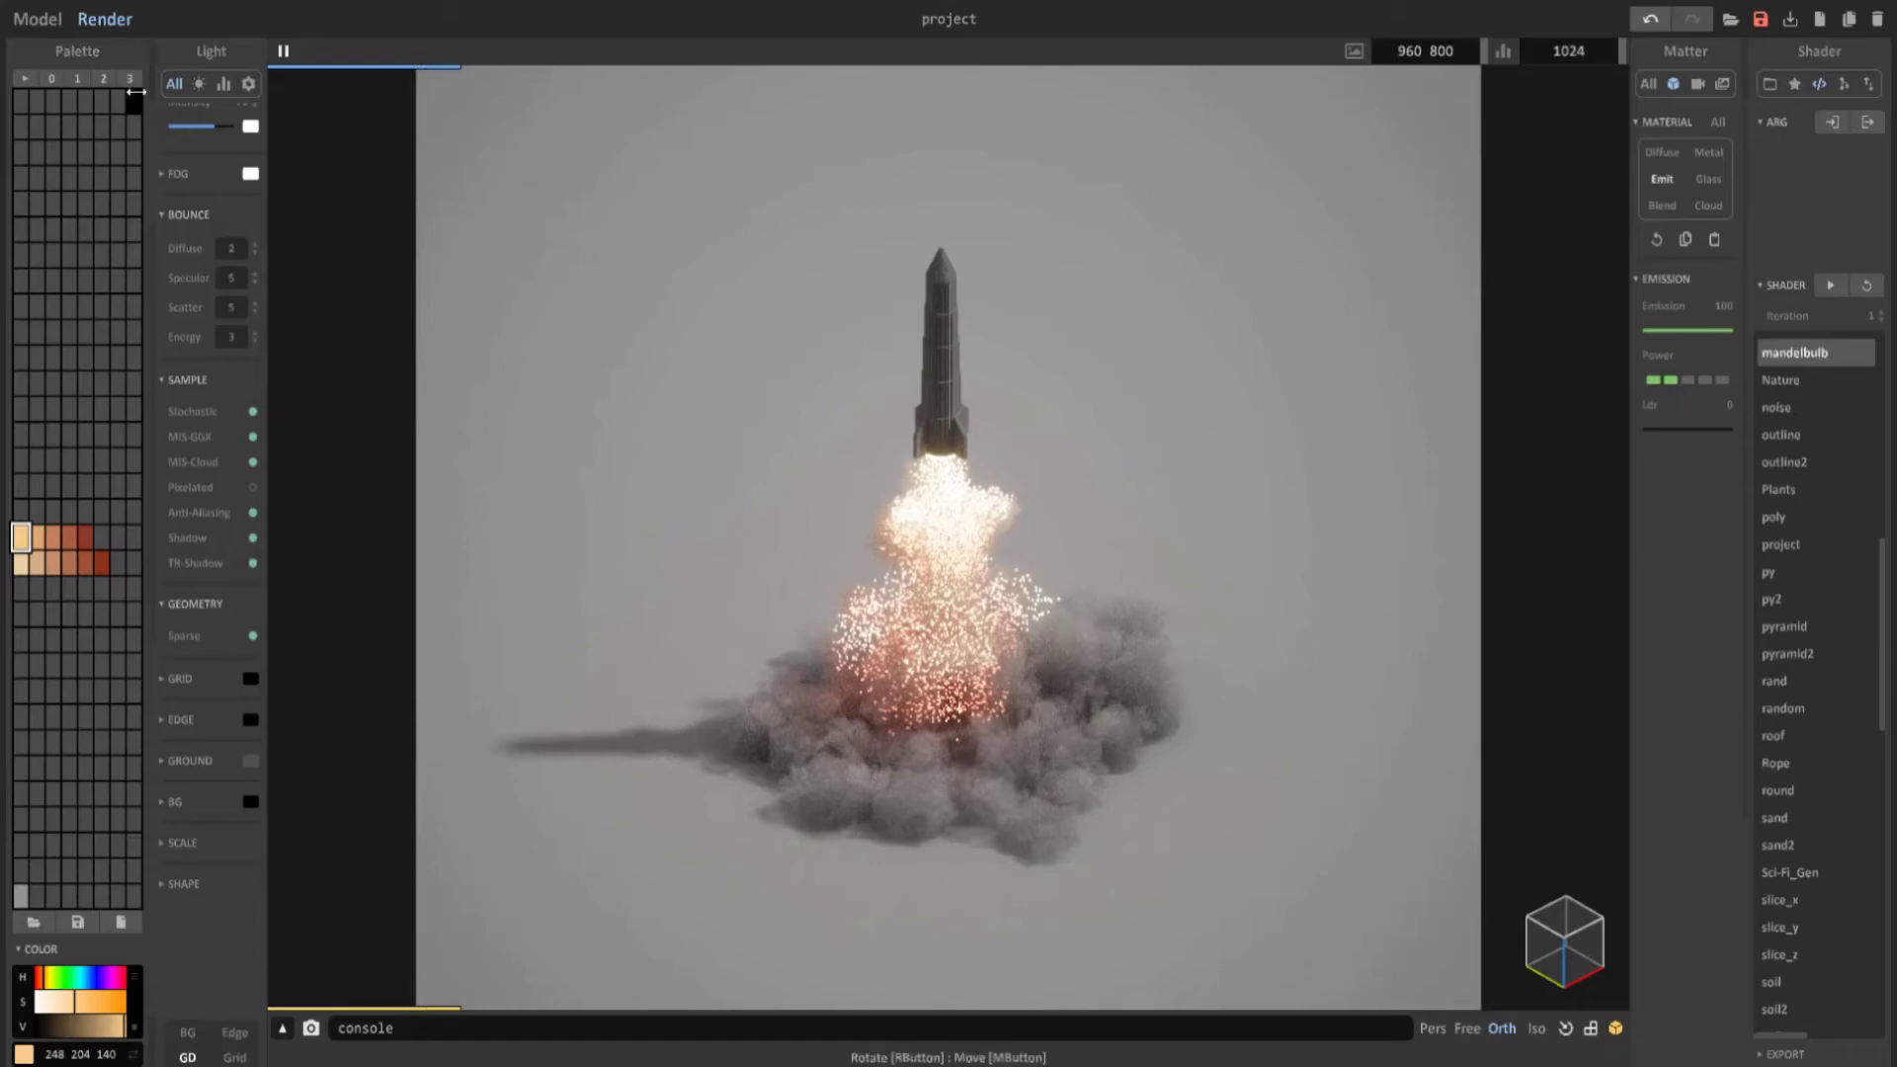
click(37, 19)
Duplicate the disc under the rocket and place the copy in the empty space beside the smoke cloud.
scroll(831, 519, up, 6)
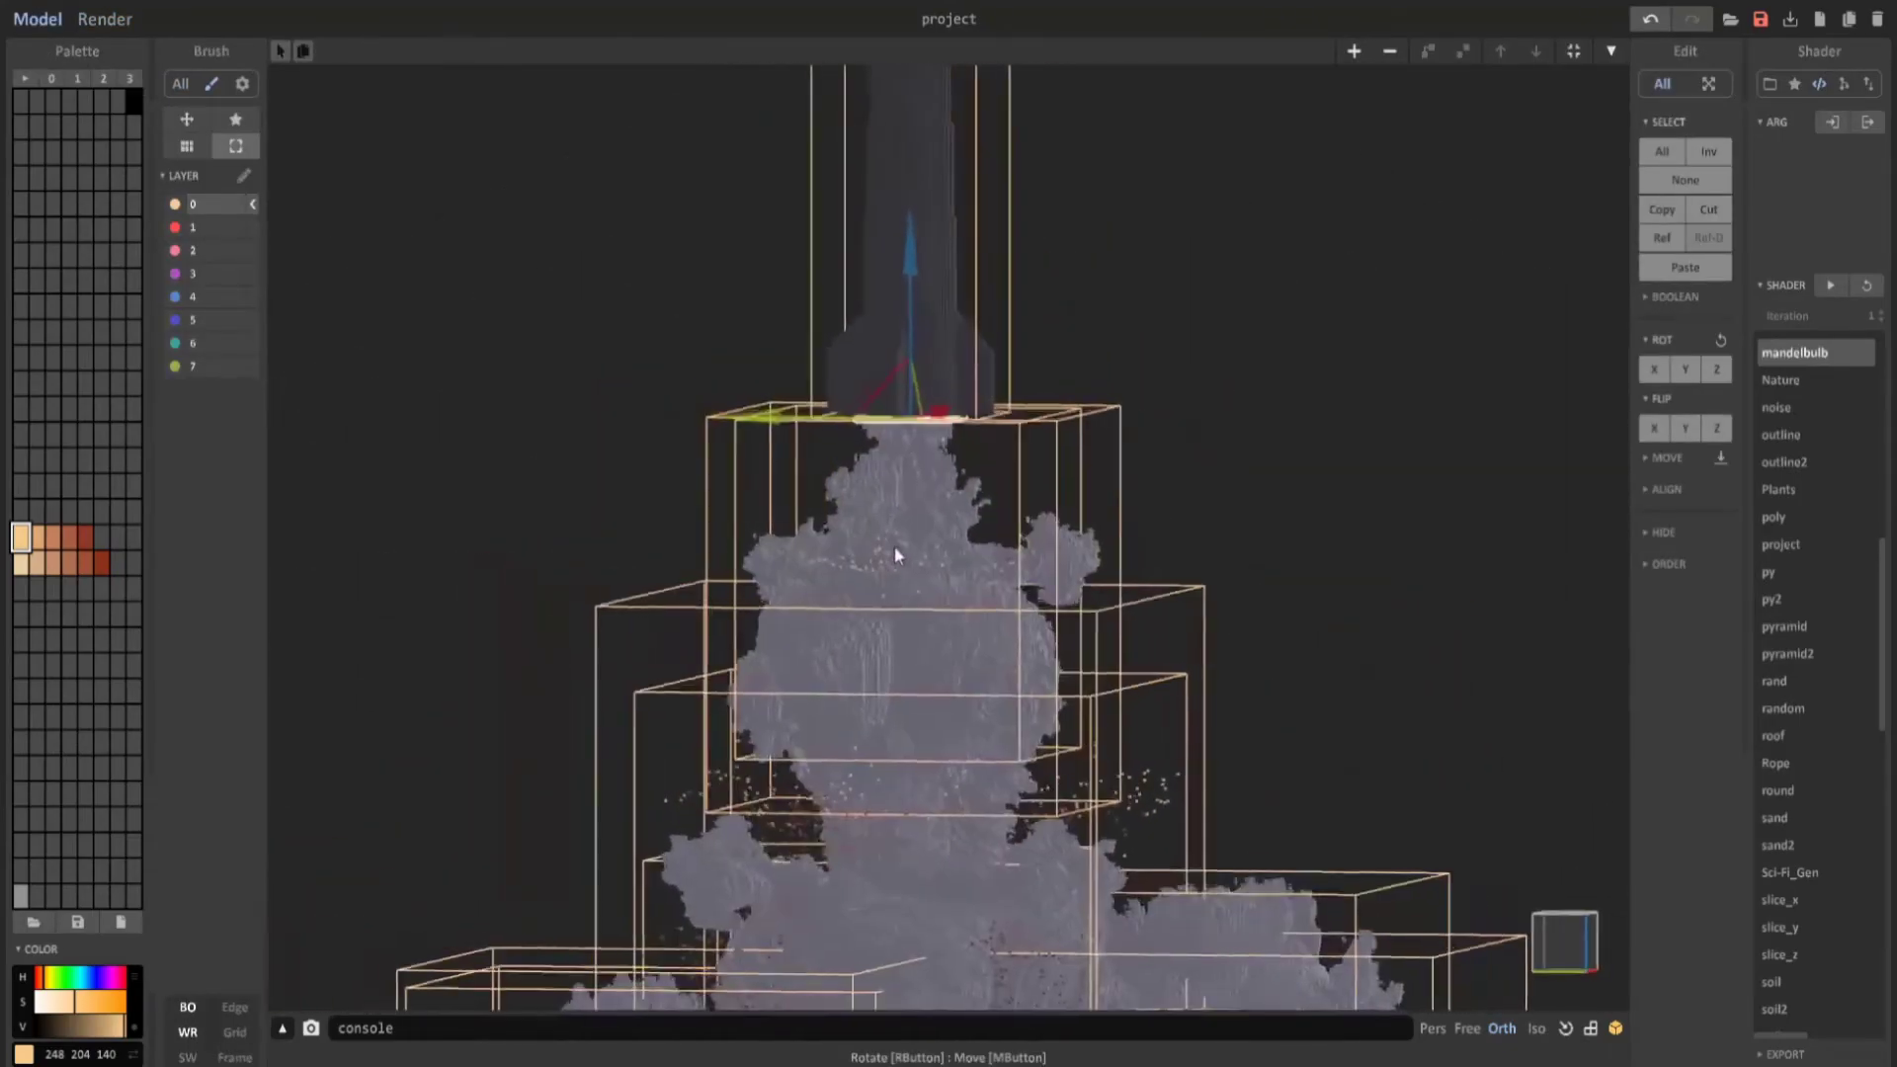
scroll(893, 545, up, 6)
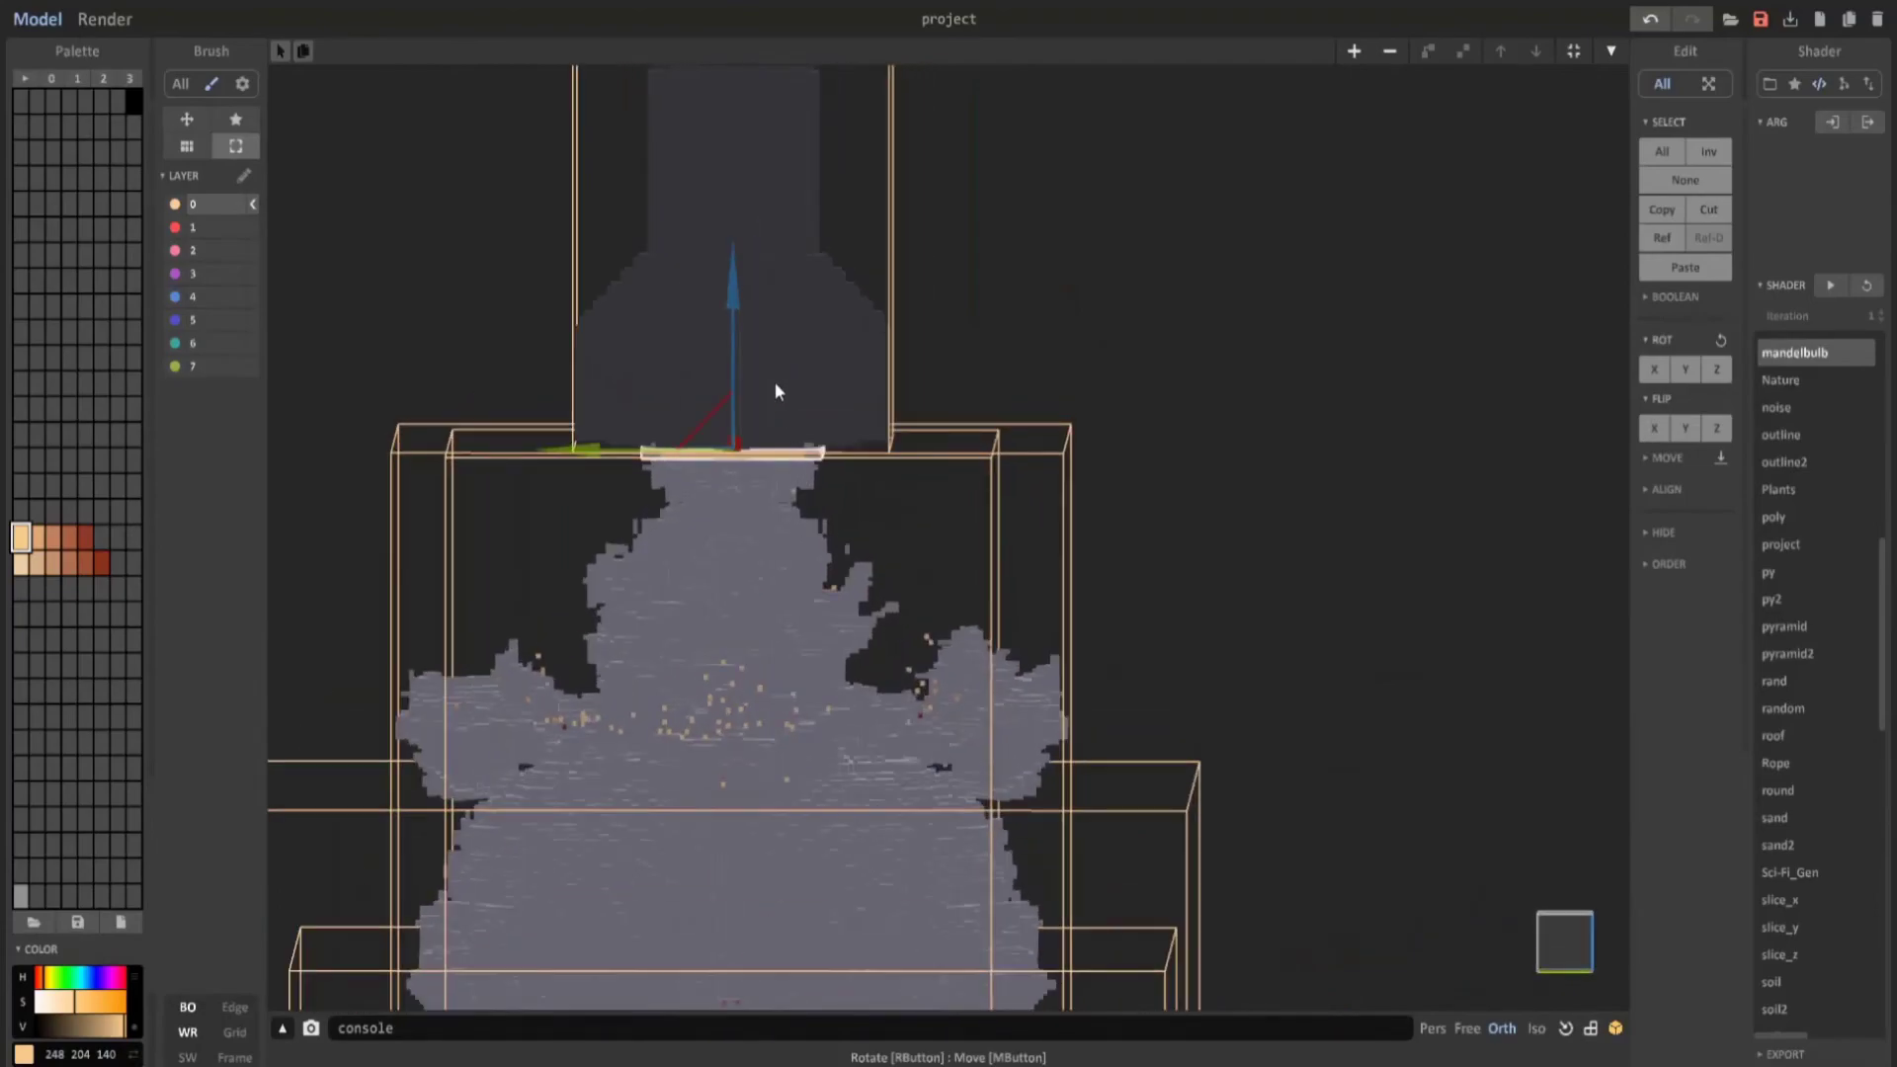
right_drag(775, 381, 751, 336)
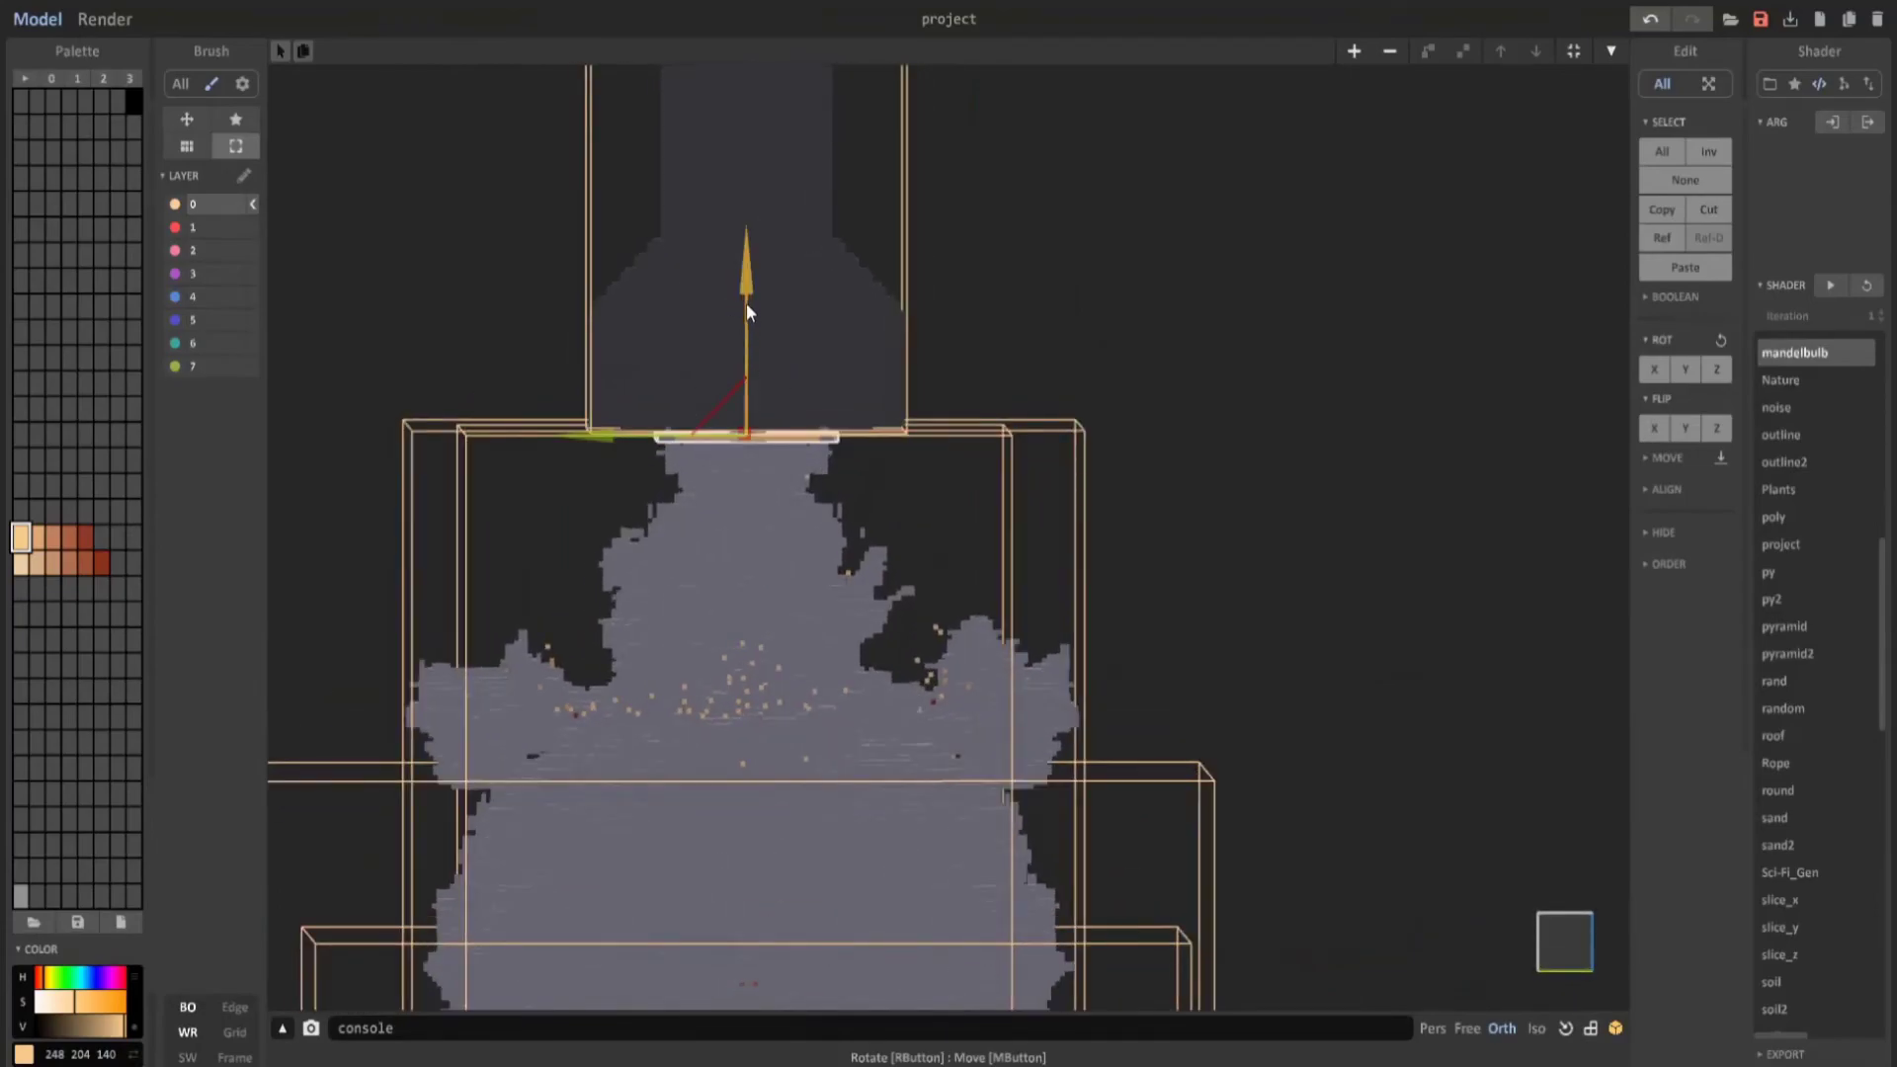
drag(747, 305, 746, 308)
drag(624, 446, 1297, 515)
middle_drag(1373, 519, 878, 521)
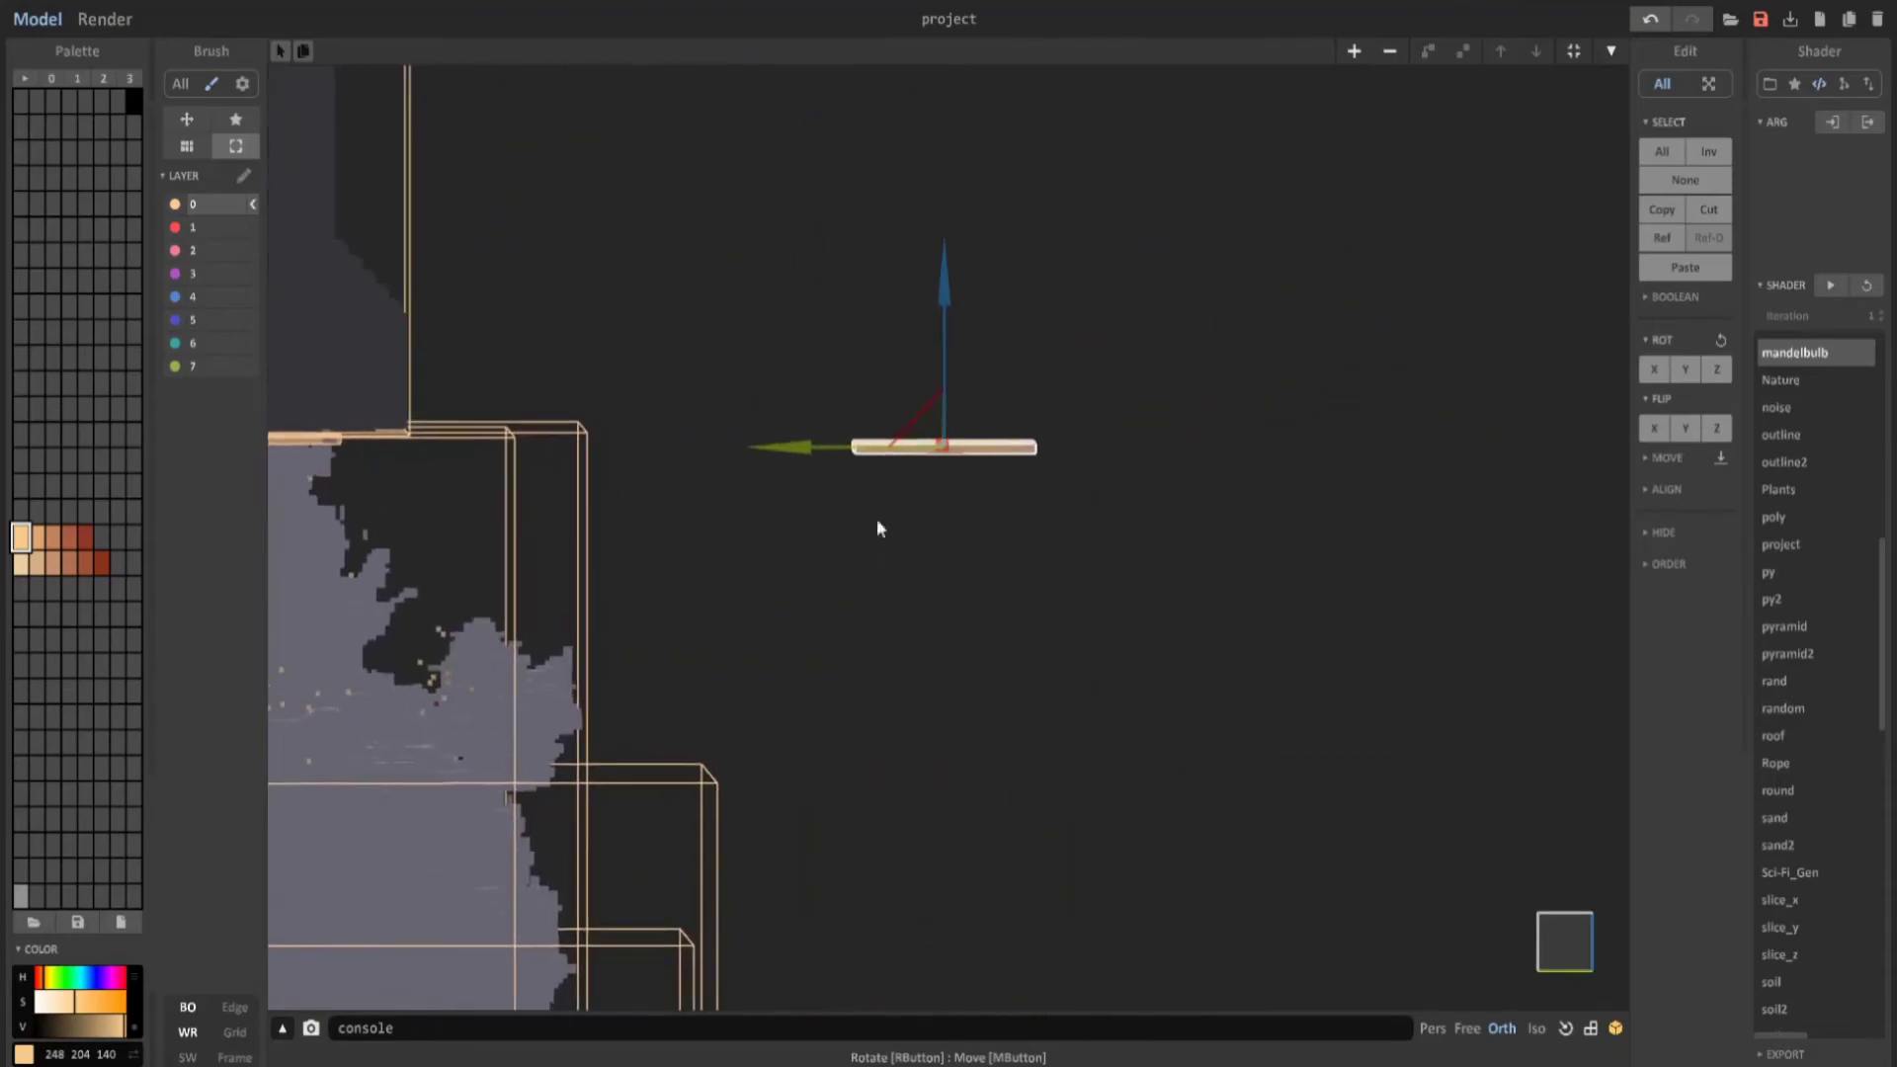
Resize the disc copy's voxel volume to 40 × 40 × 50 and move the disc to the top of it.
key(Tab)
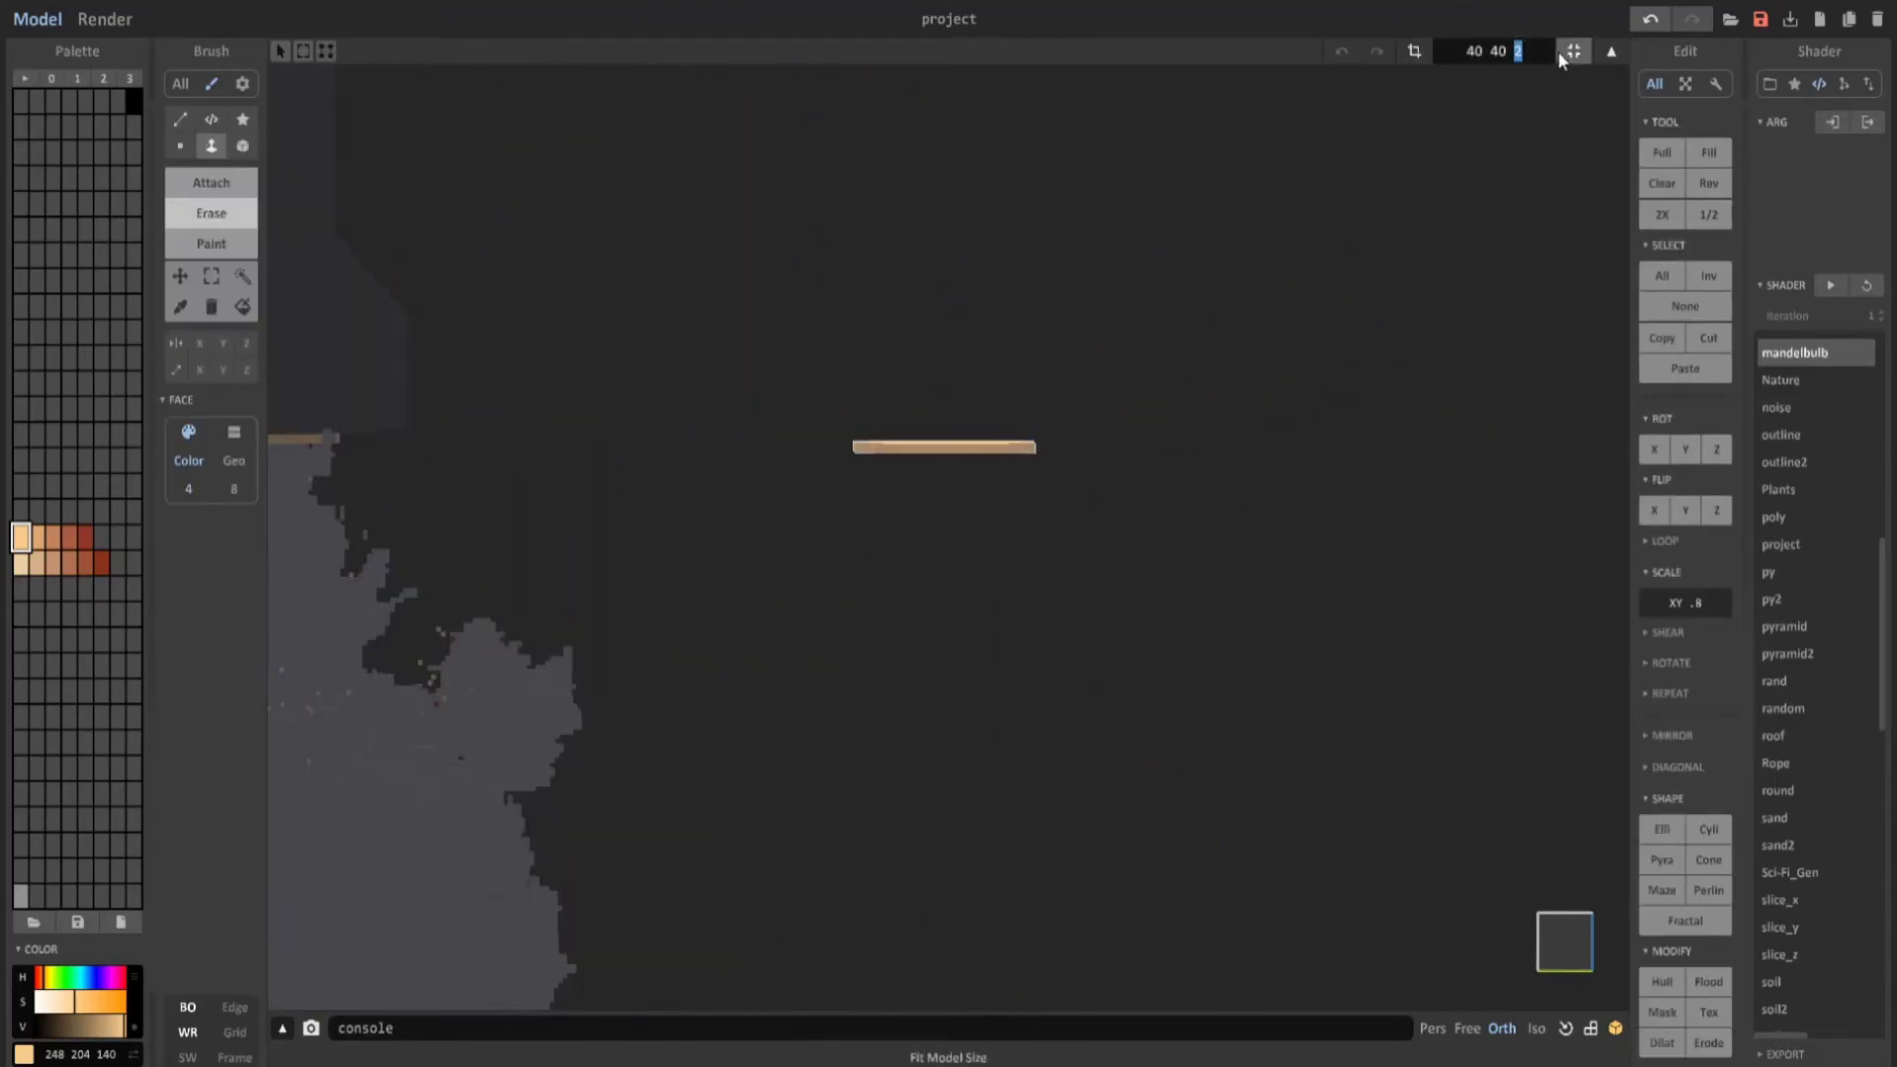
text(50)
key(Return)
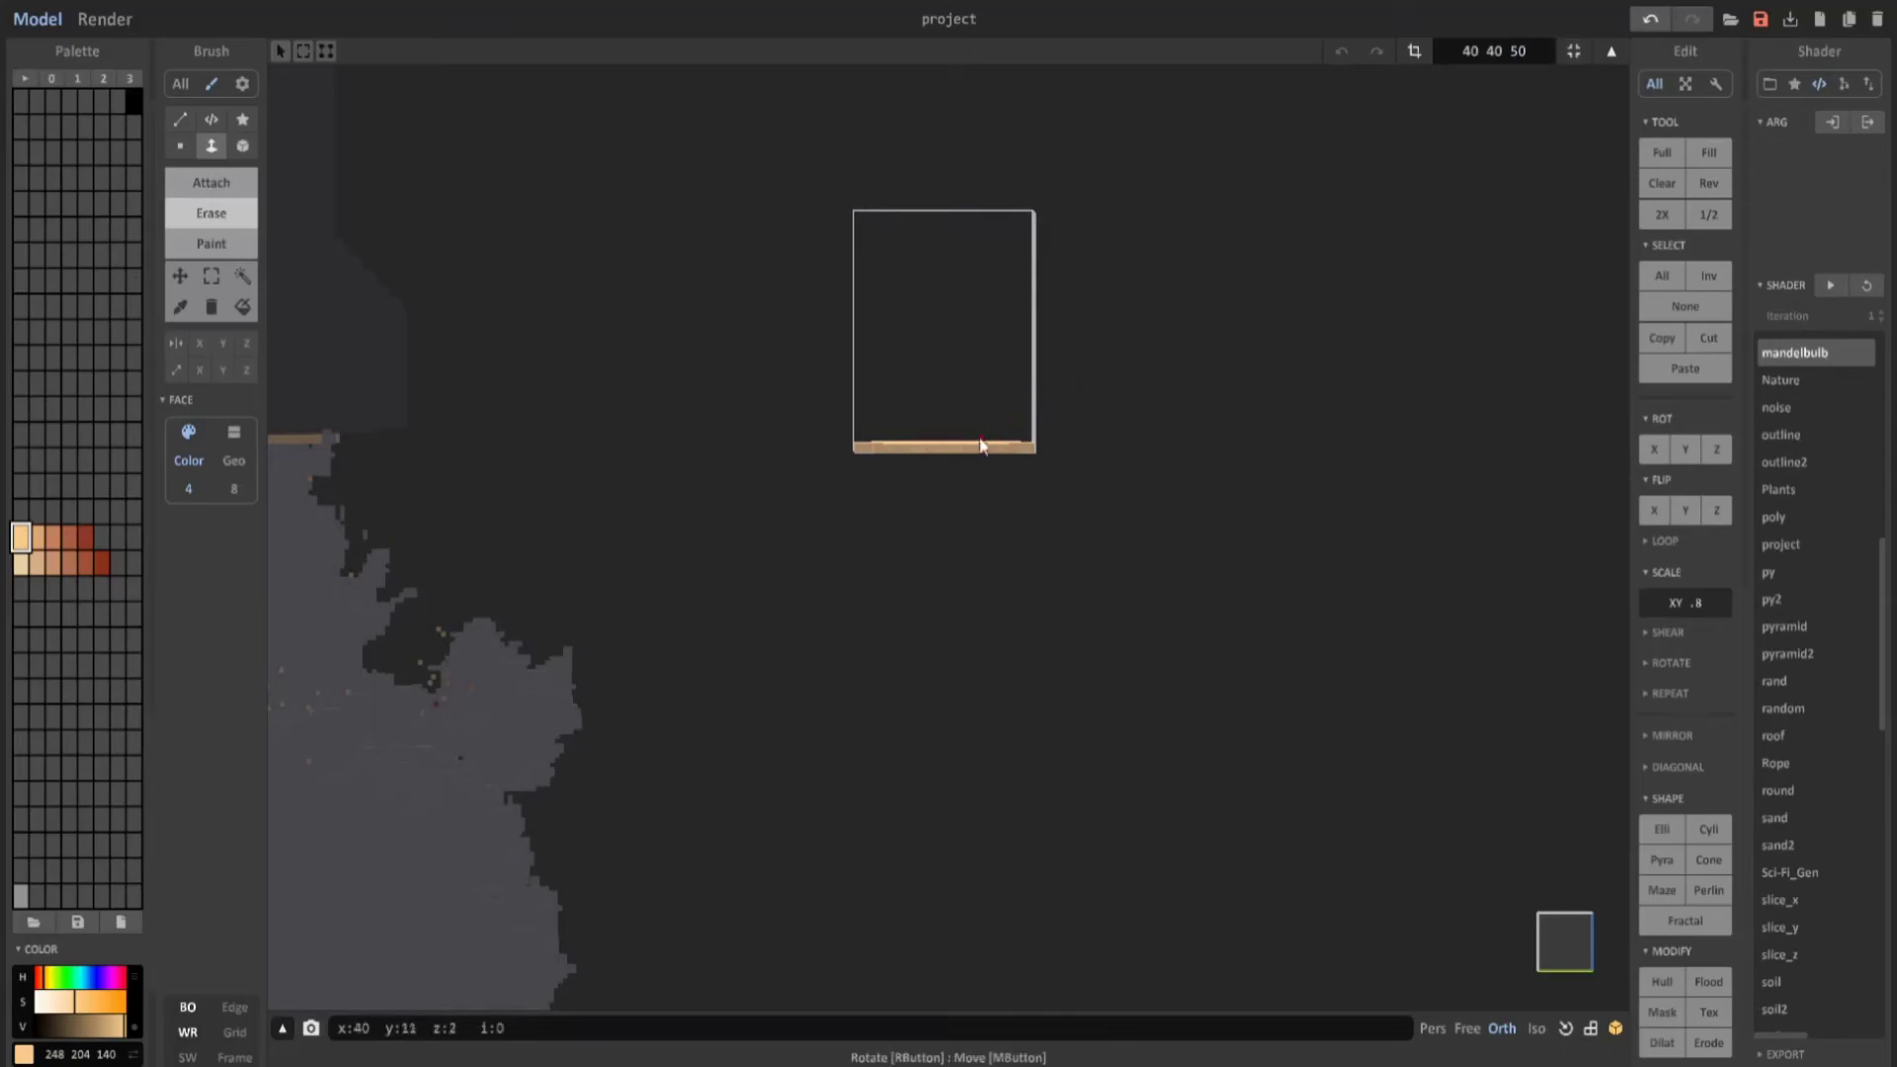
drag(964, 448, 970, 222)
right_drag(970, 286, 941, 461)
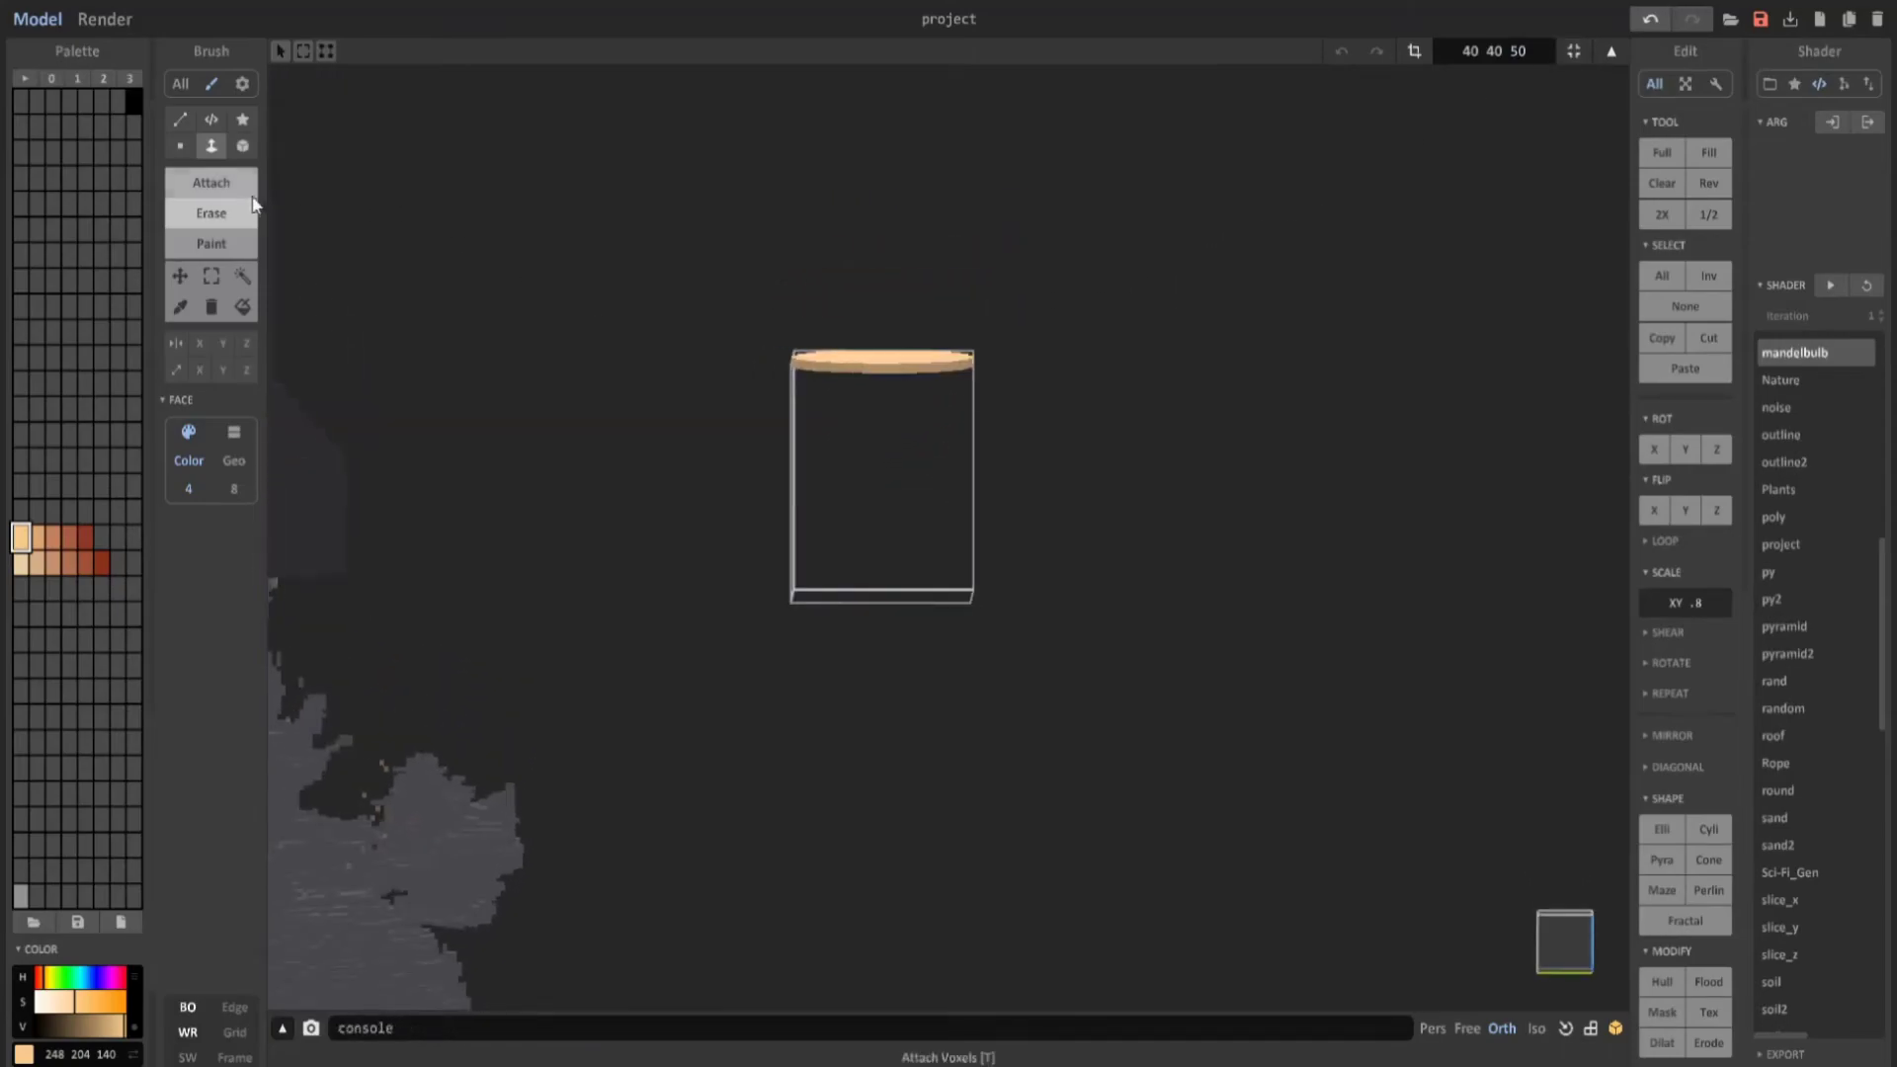
Extend the disc's underside downward in Face mode with Attach, forming a cylinder about four fifths of the volume's height.
drag(889, 254, 887, 428)
right_drag(887, 429, 904, 477)
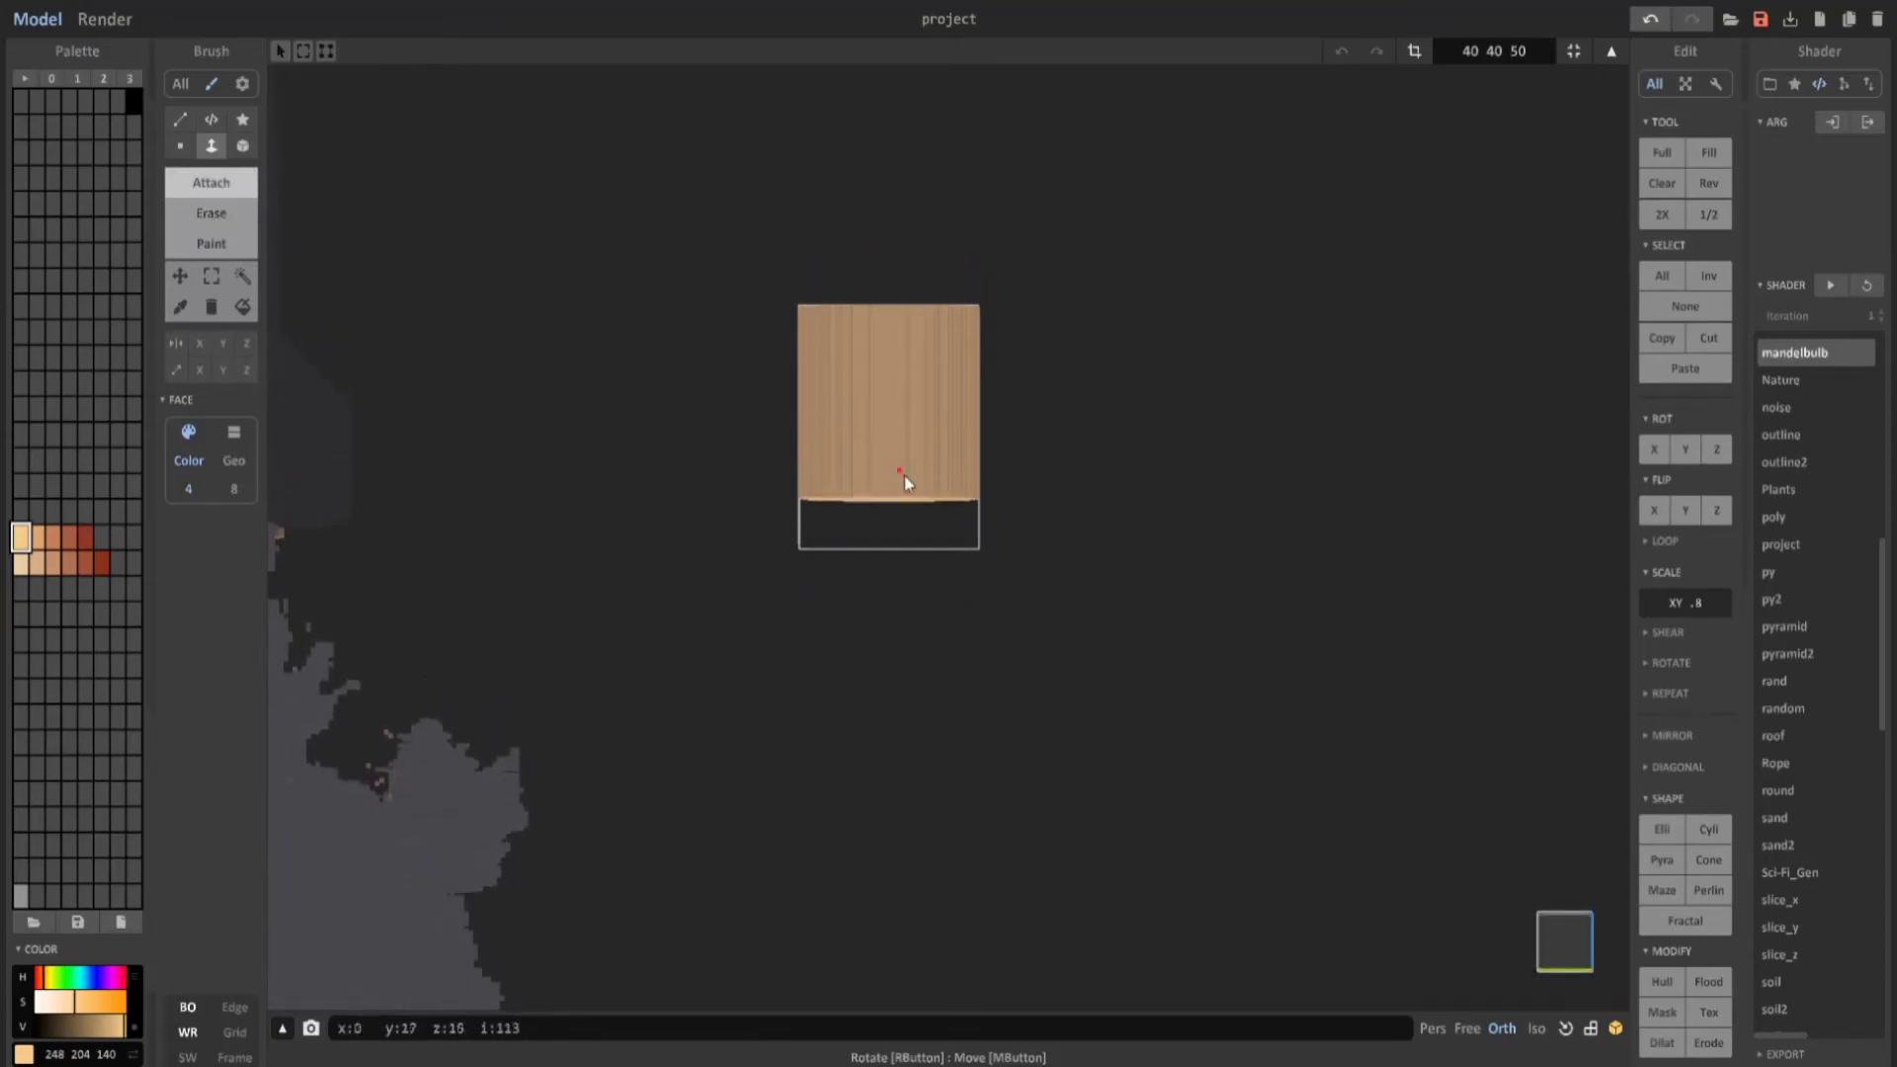
click(1561, 935)
Marquee-select the cylinder below its top band and thin it out with repeated xs rand runs, using .5.
click(212, 276)
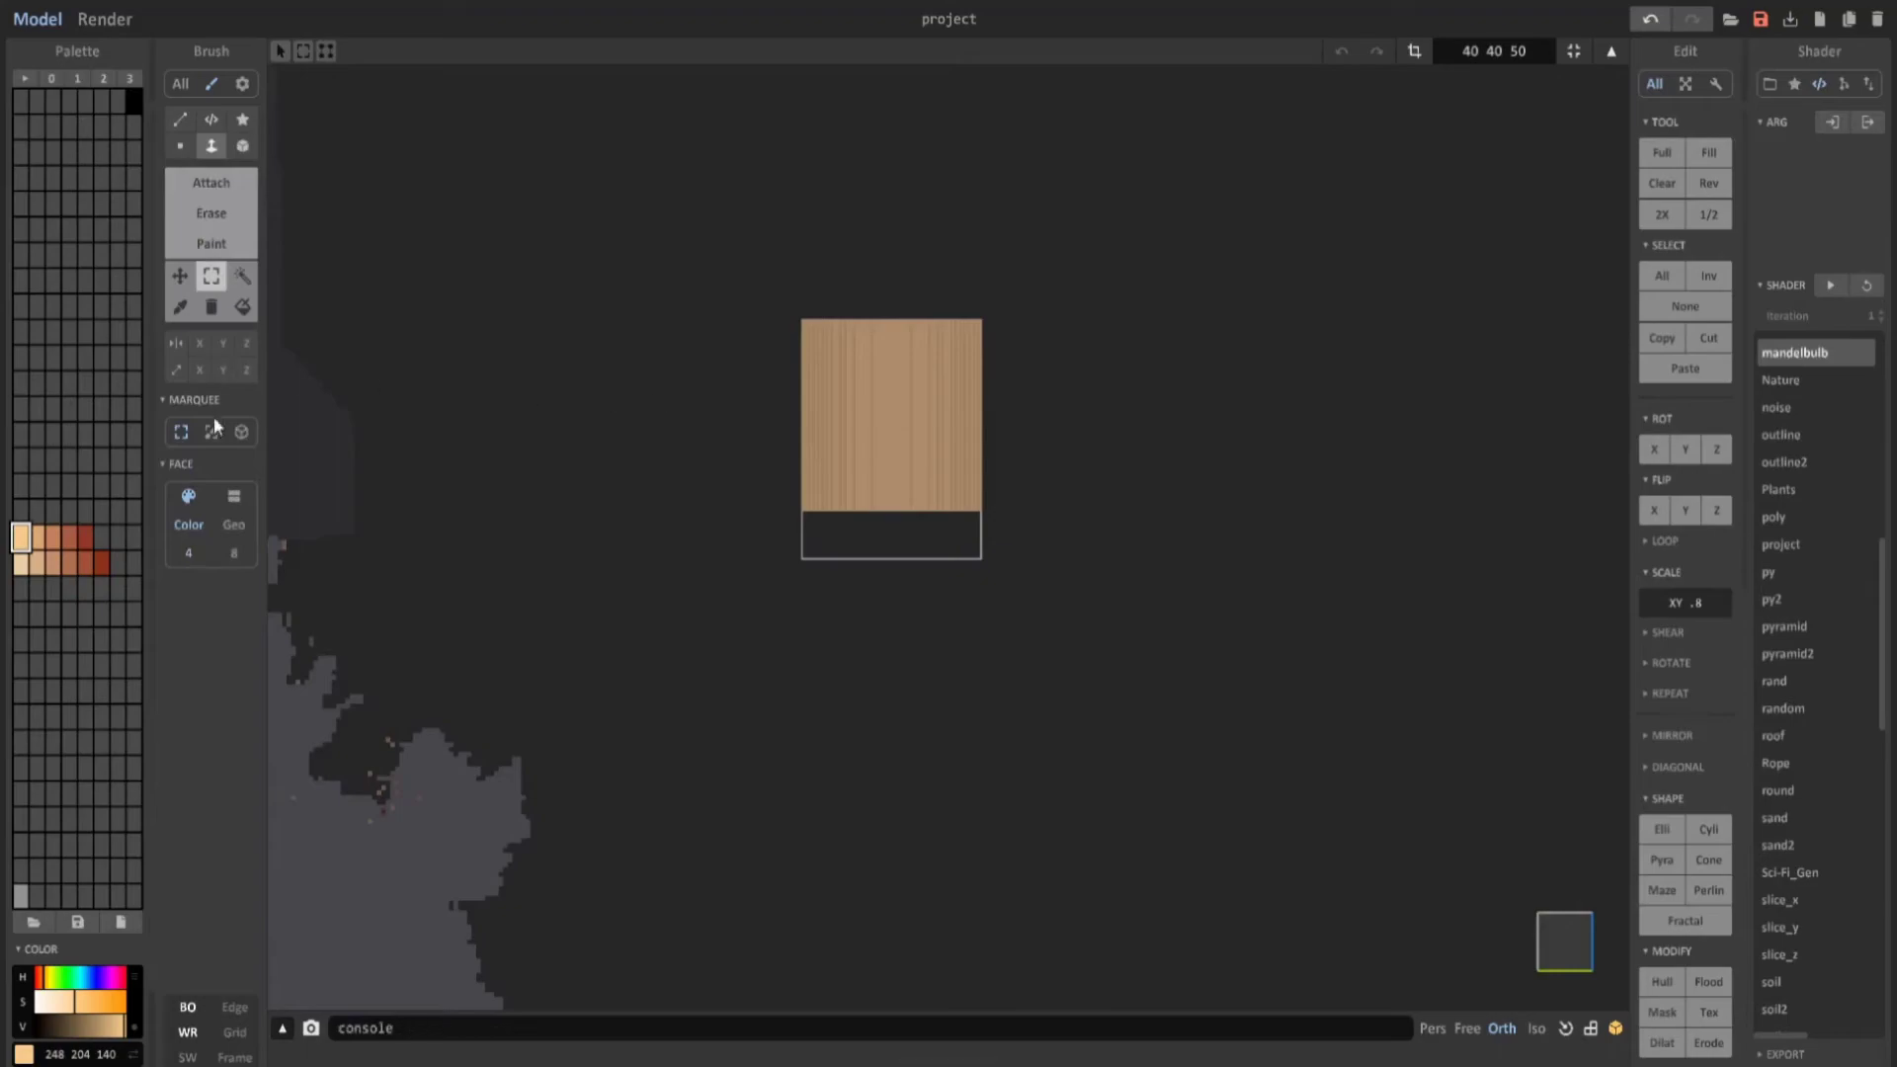
drag(718, 375, 1183, 673)
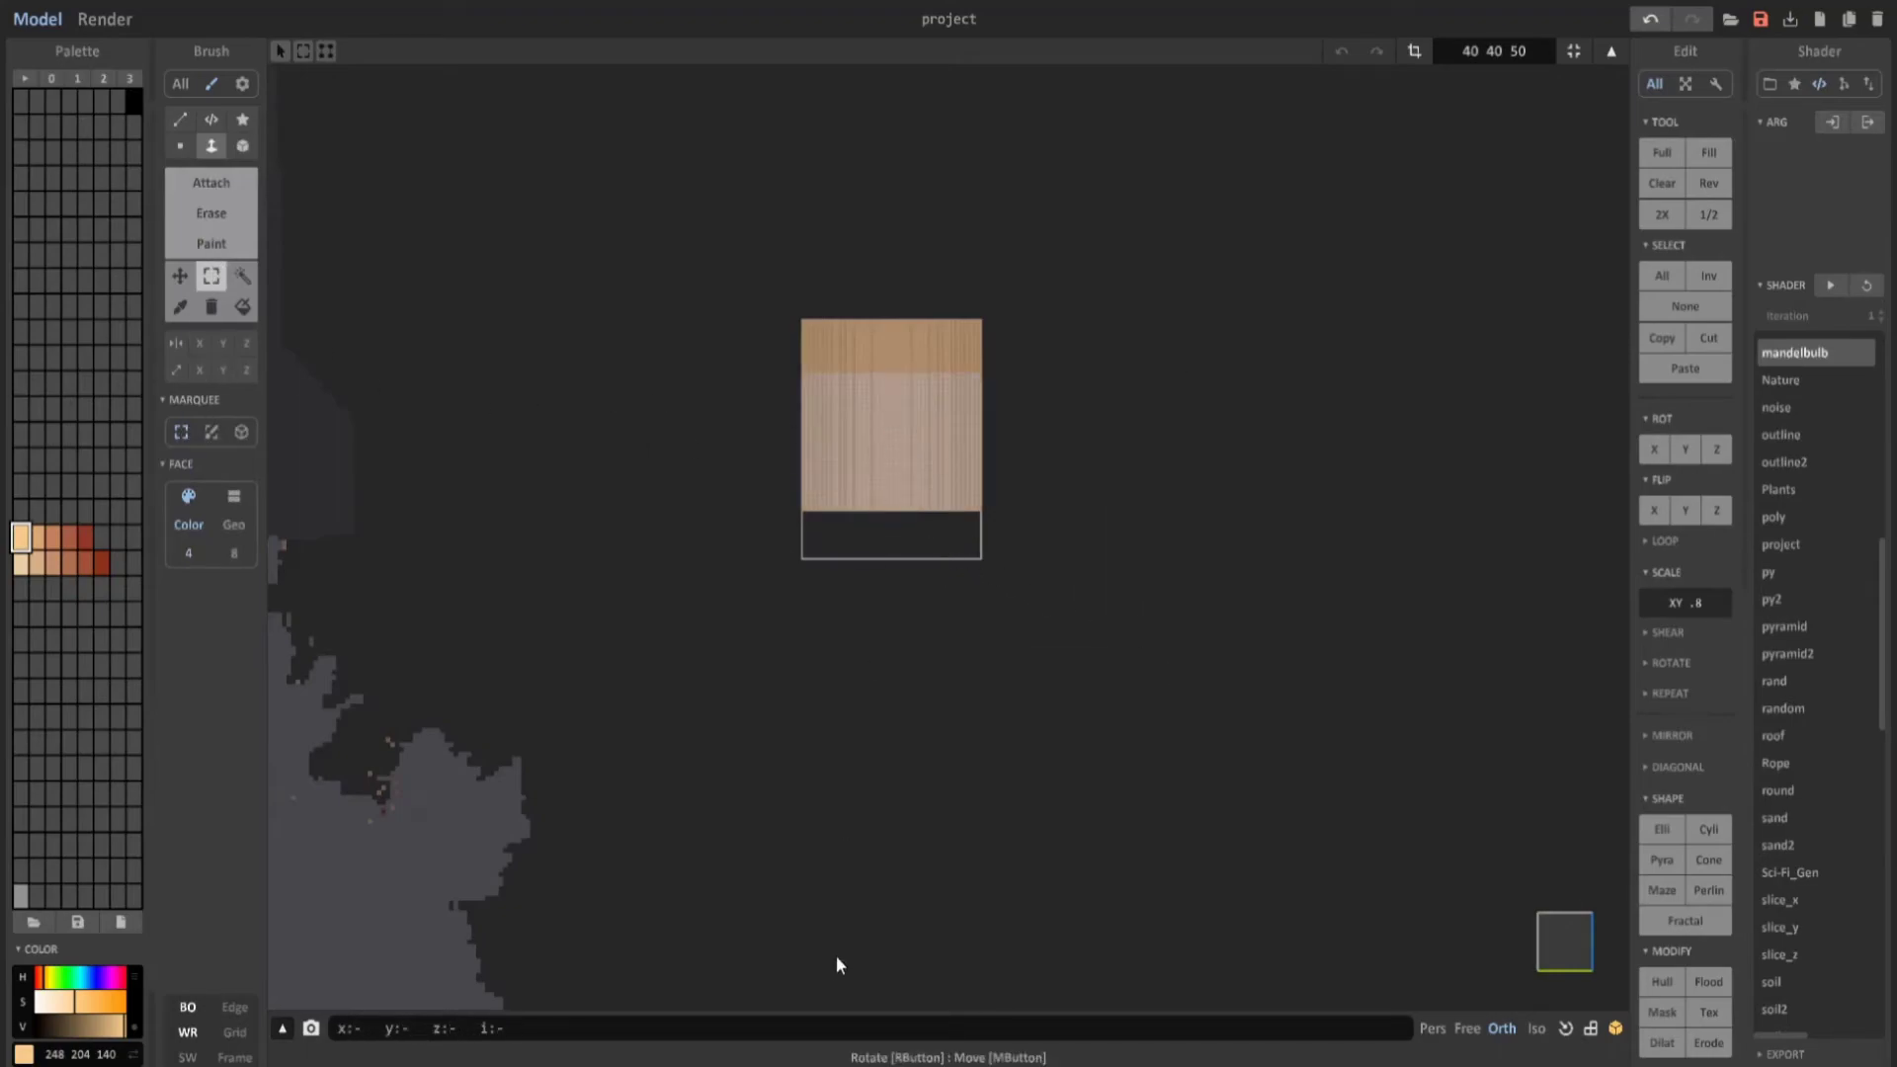
click(831, 1025)
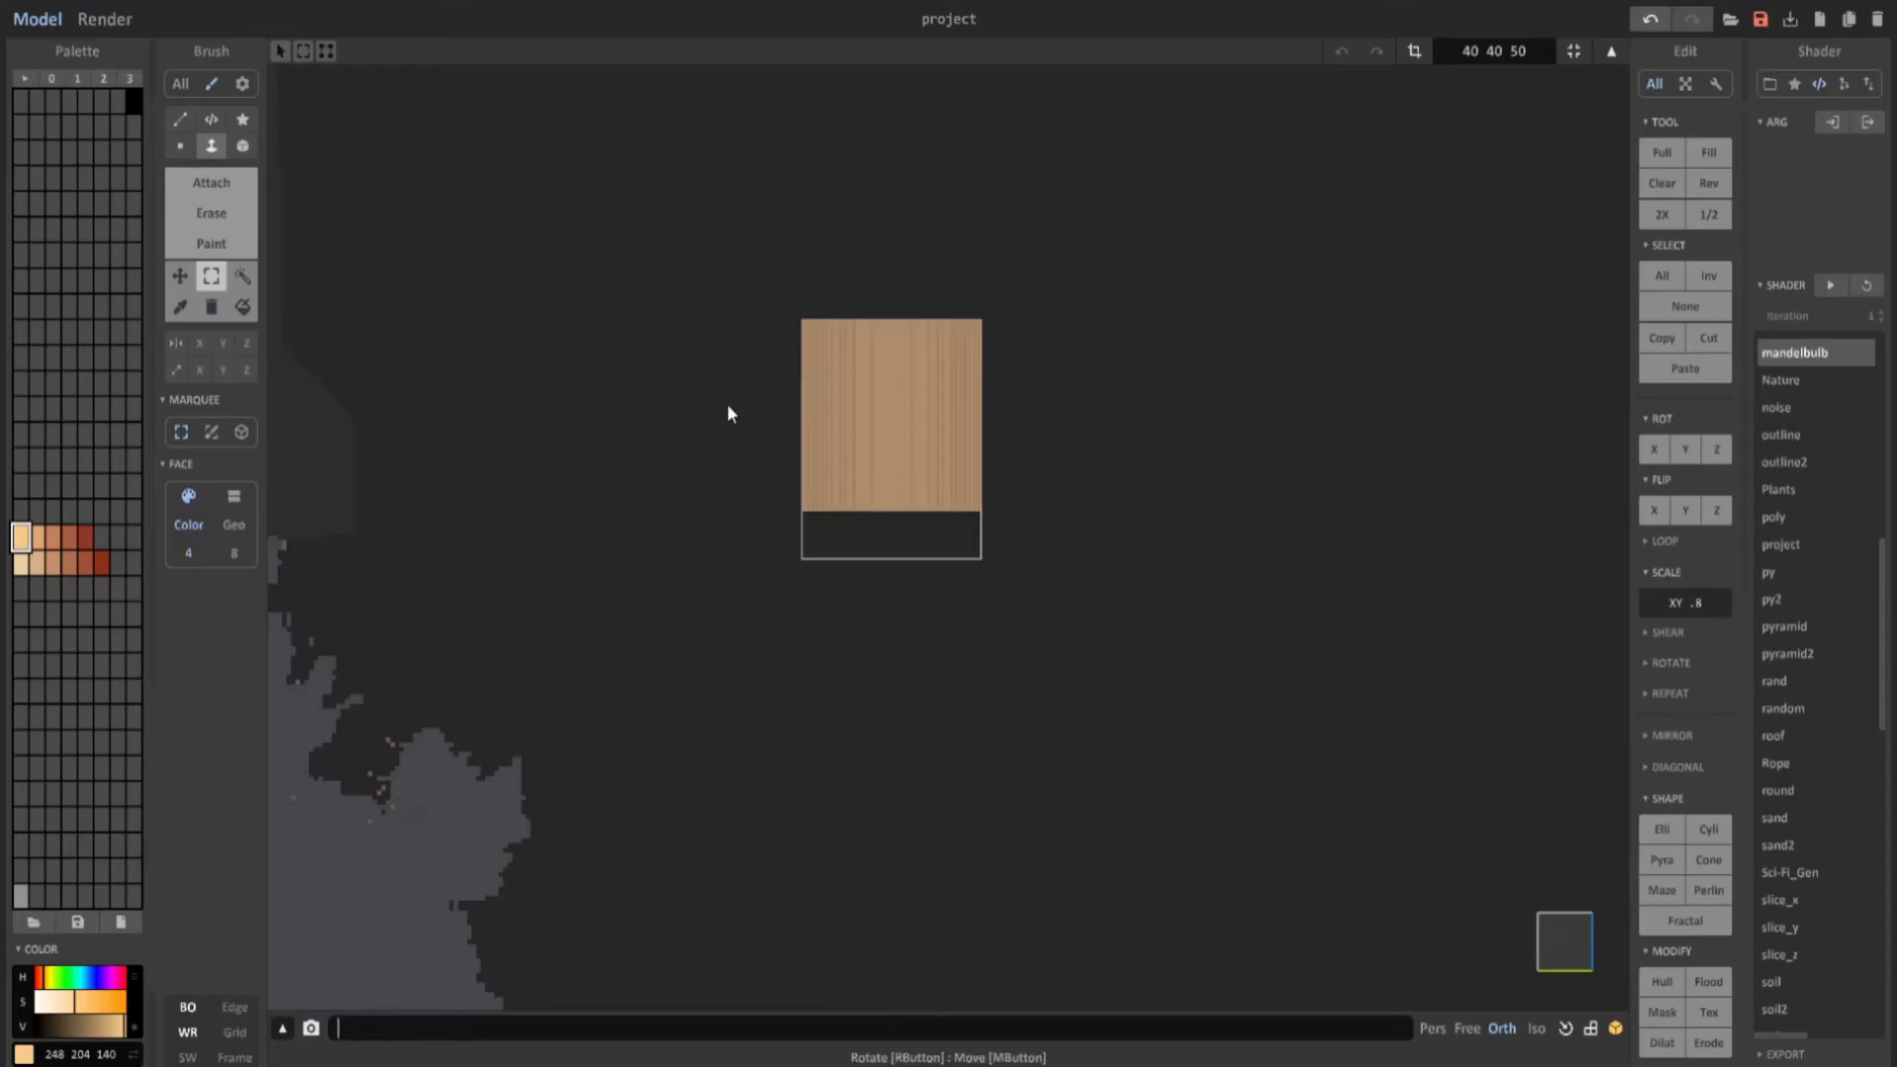
drag(720, 362, 1152, 622)
click(766, 1027)
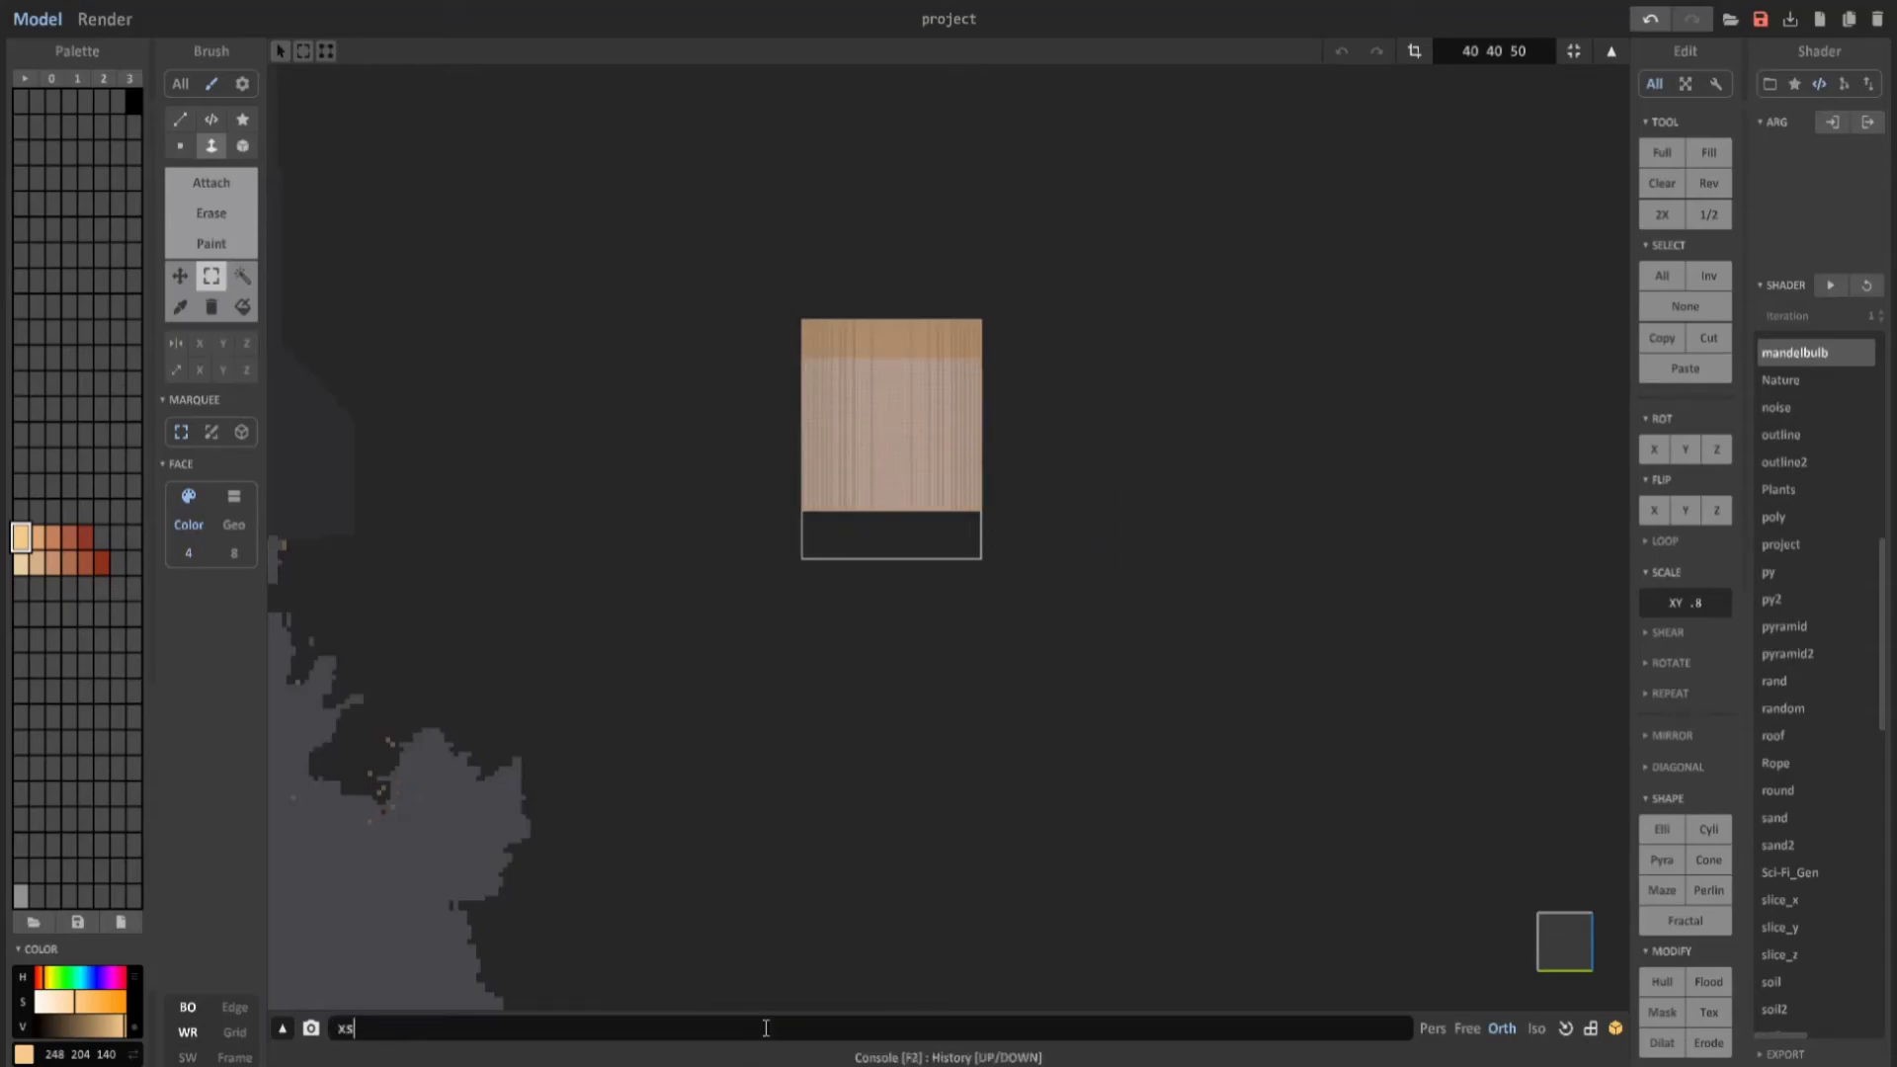
text(xs rand .)
key(Return)
key(Up)
text(5)
key(Return)
key(Up)
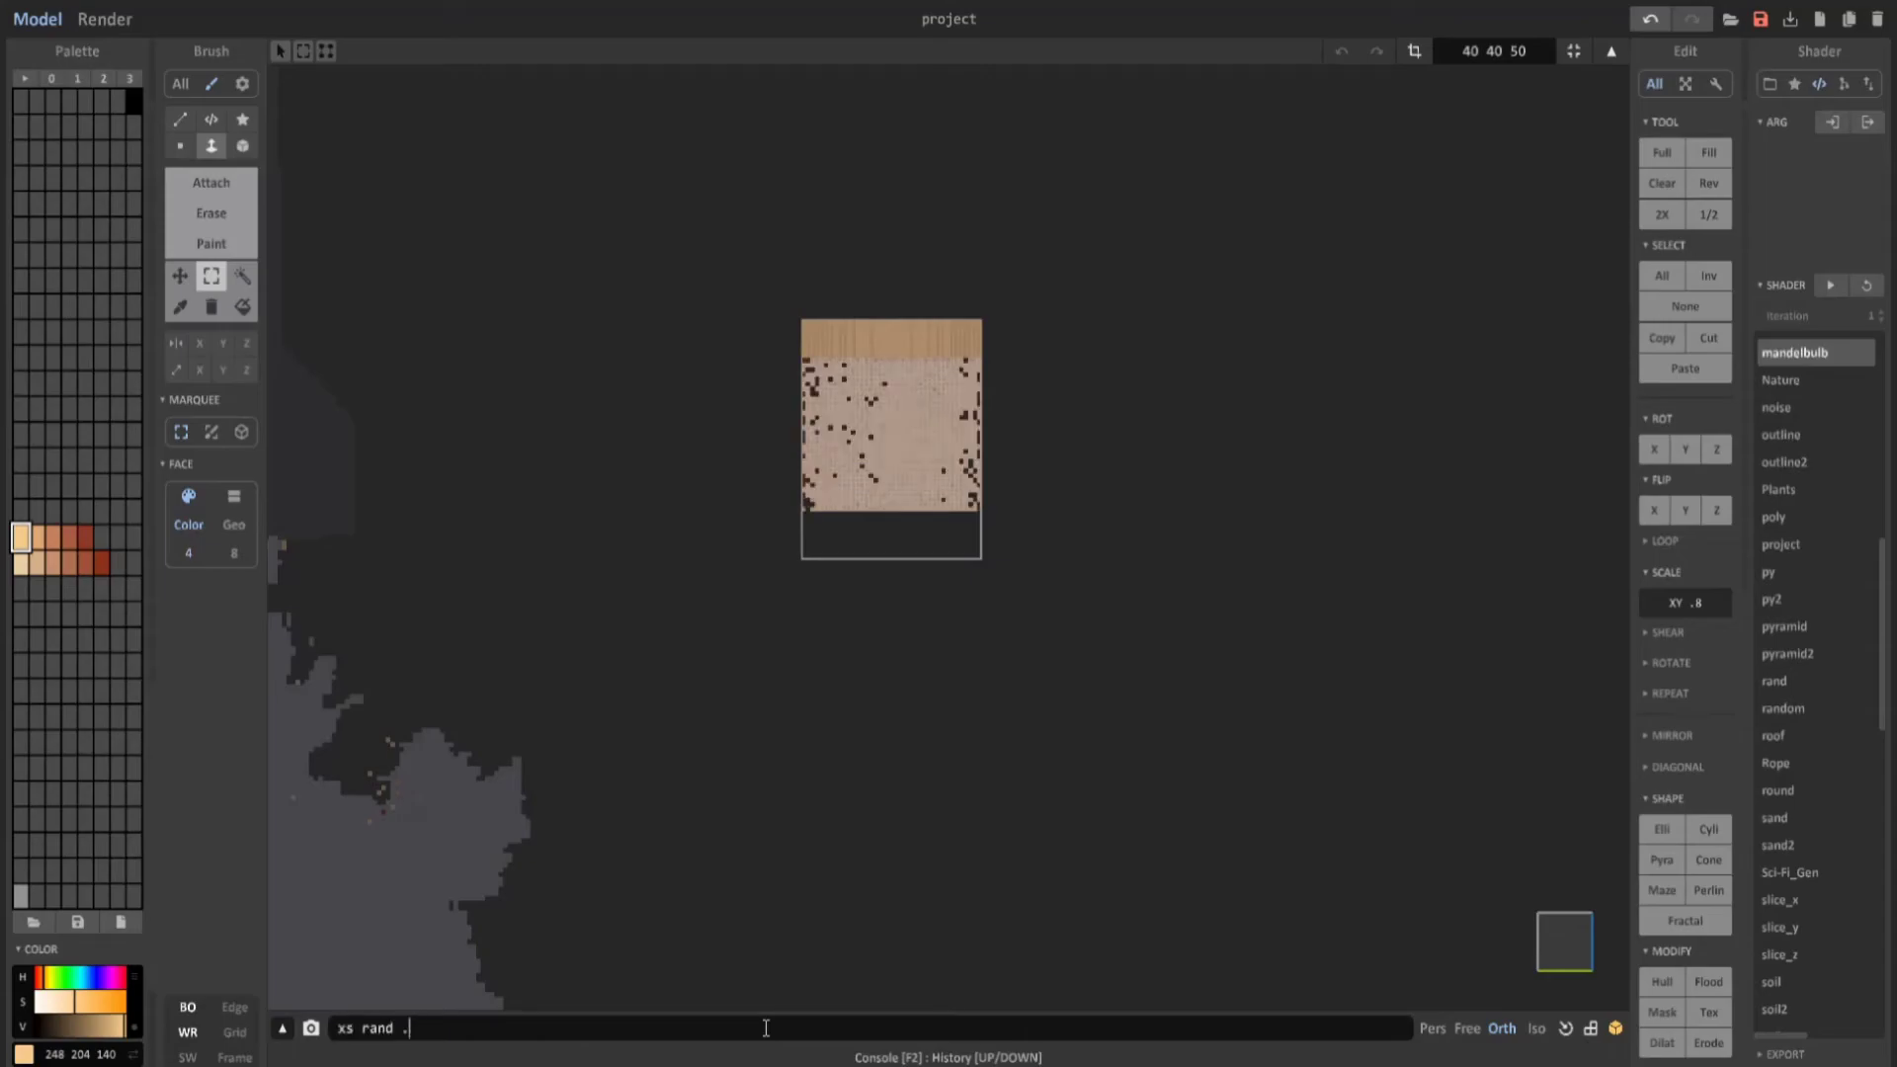
key(Return)
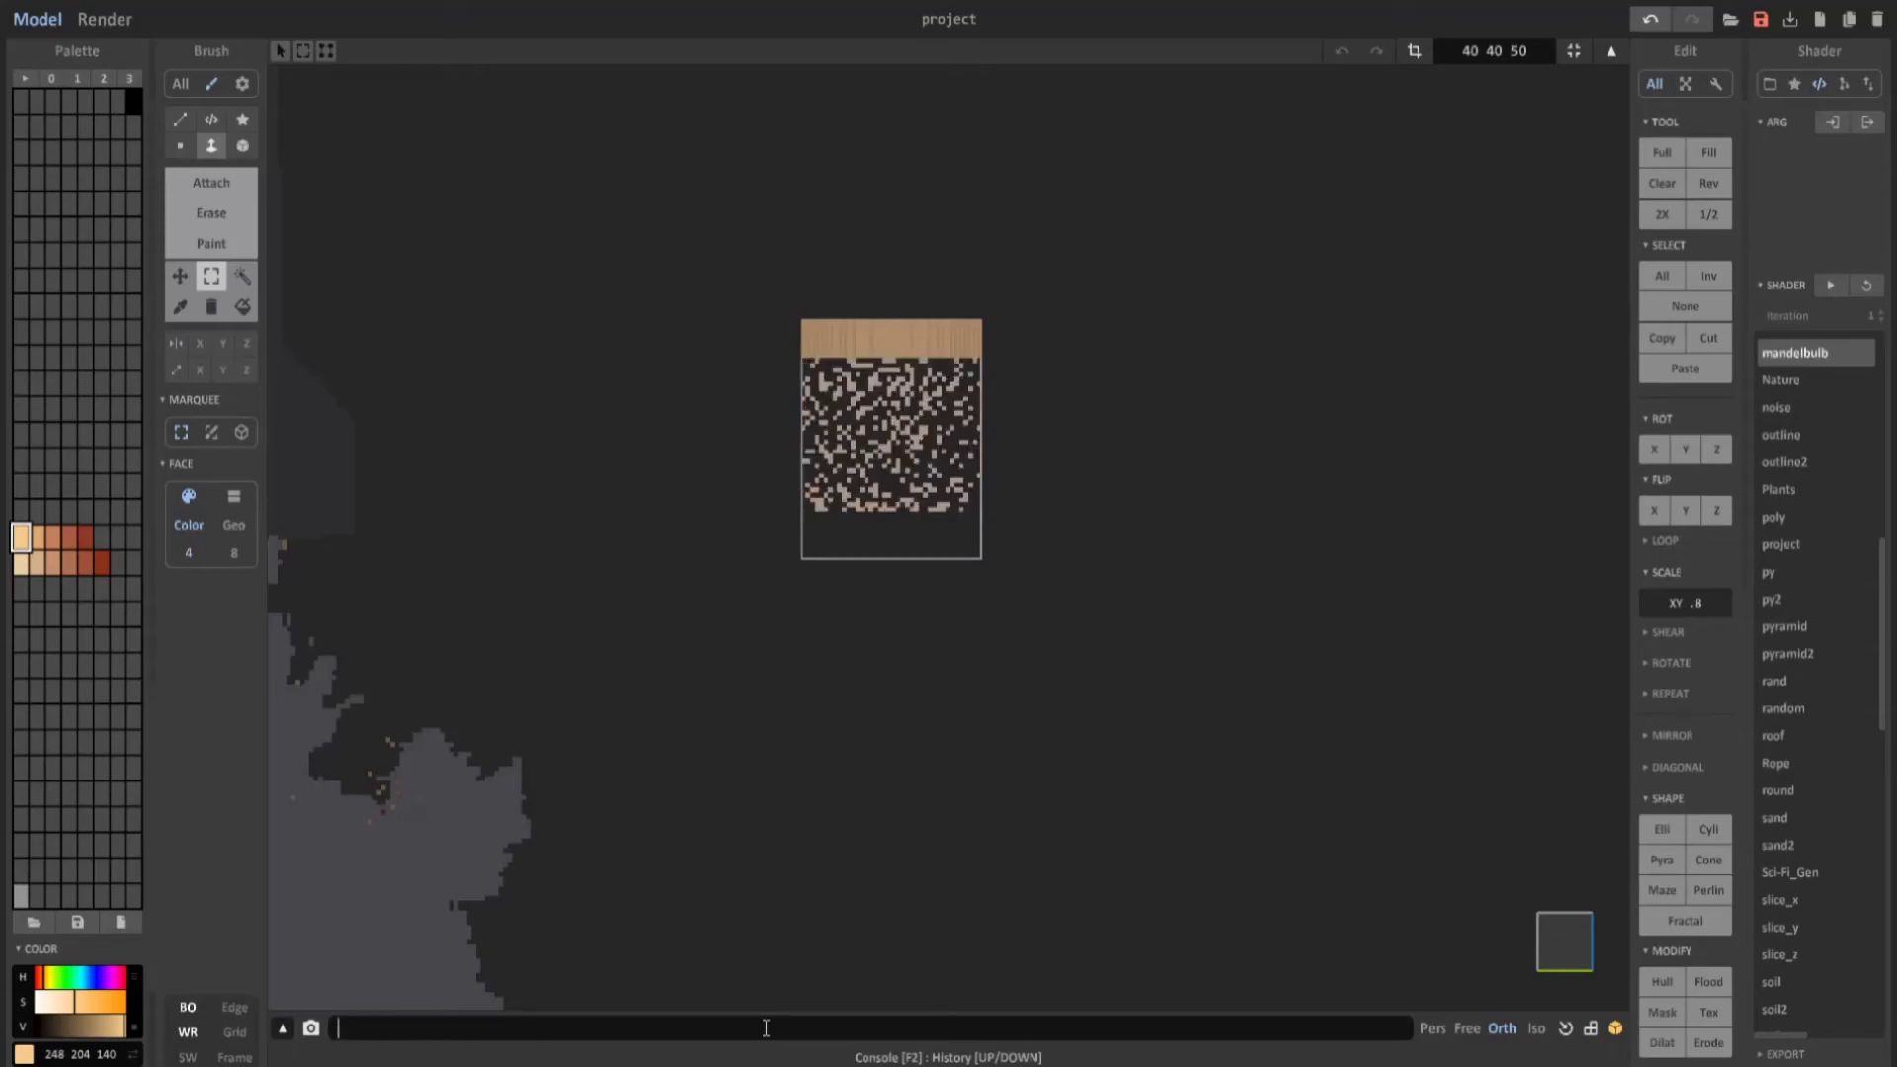
Run xs rand .9 on the selected lower section of the scattered cylinder voxels.
click(891, 391)
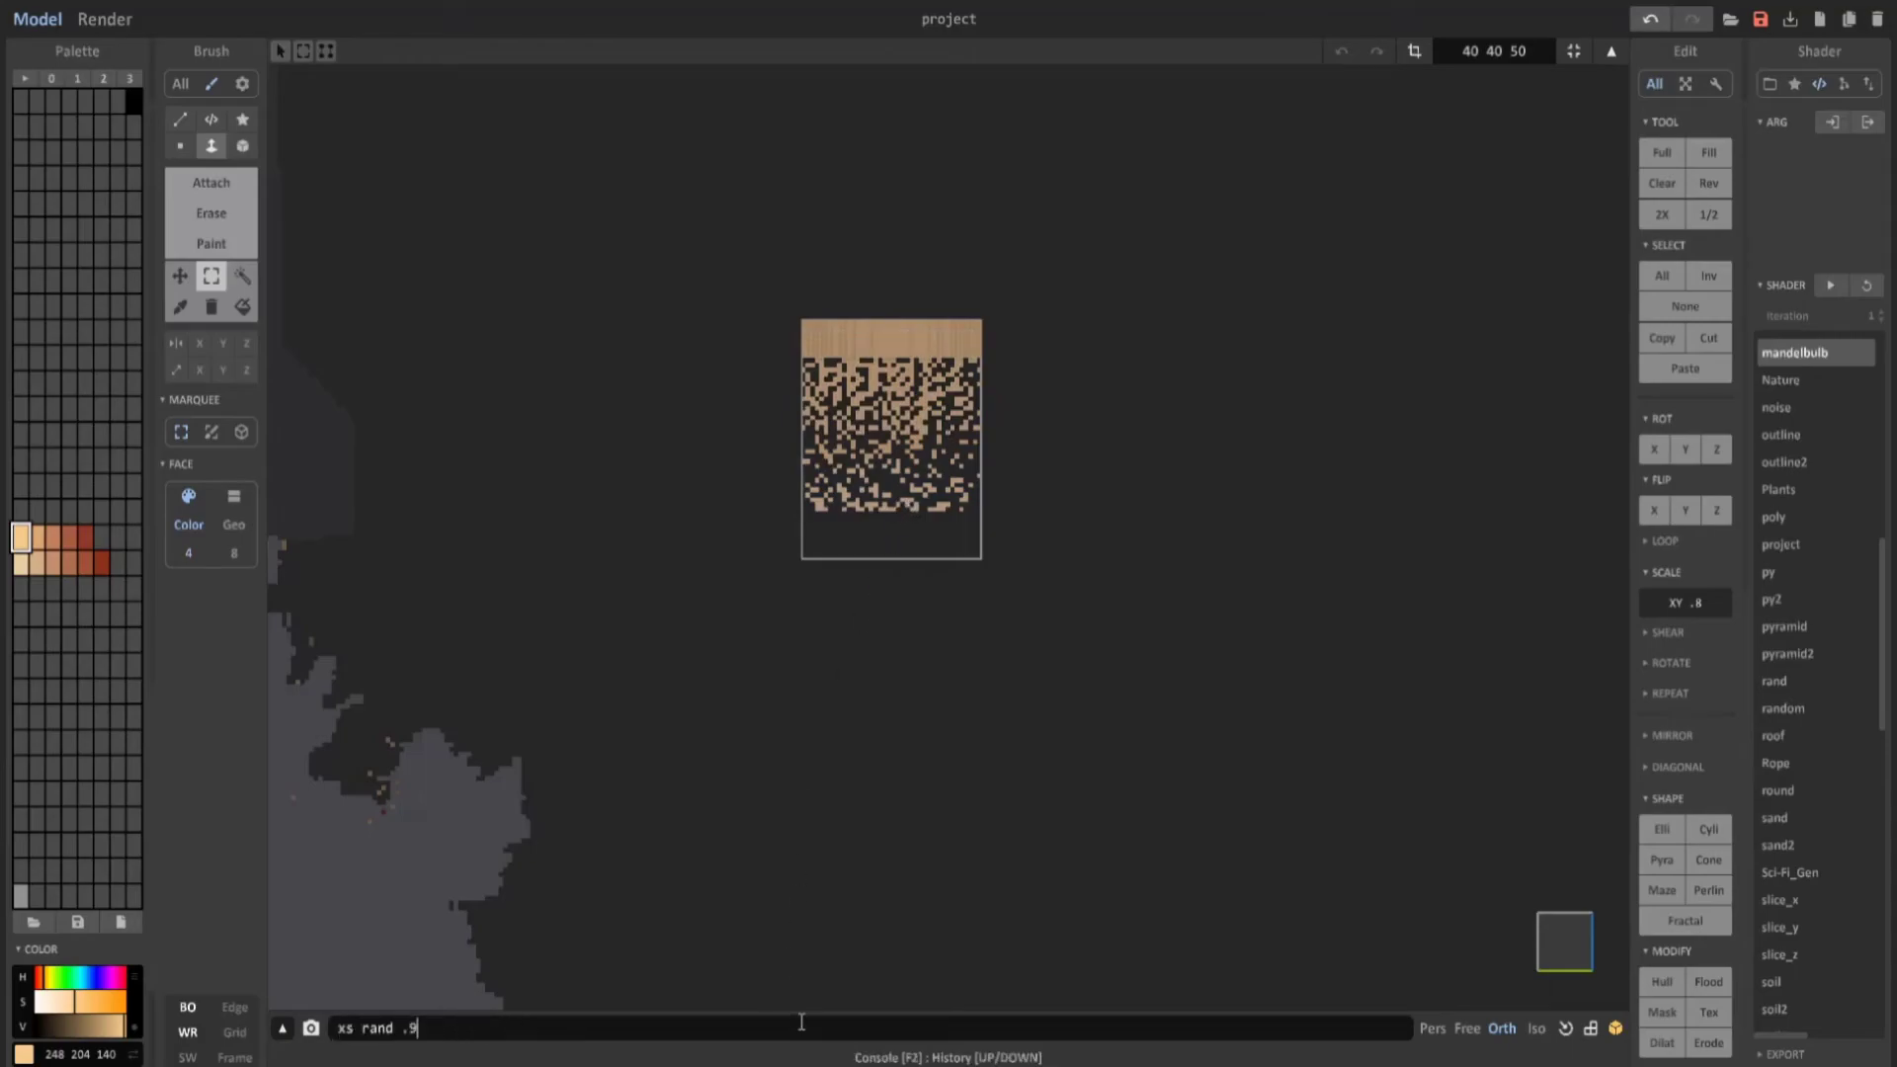
key(Return)
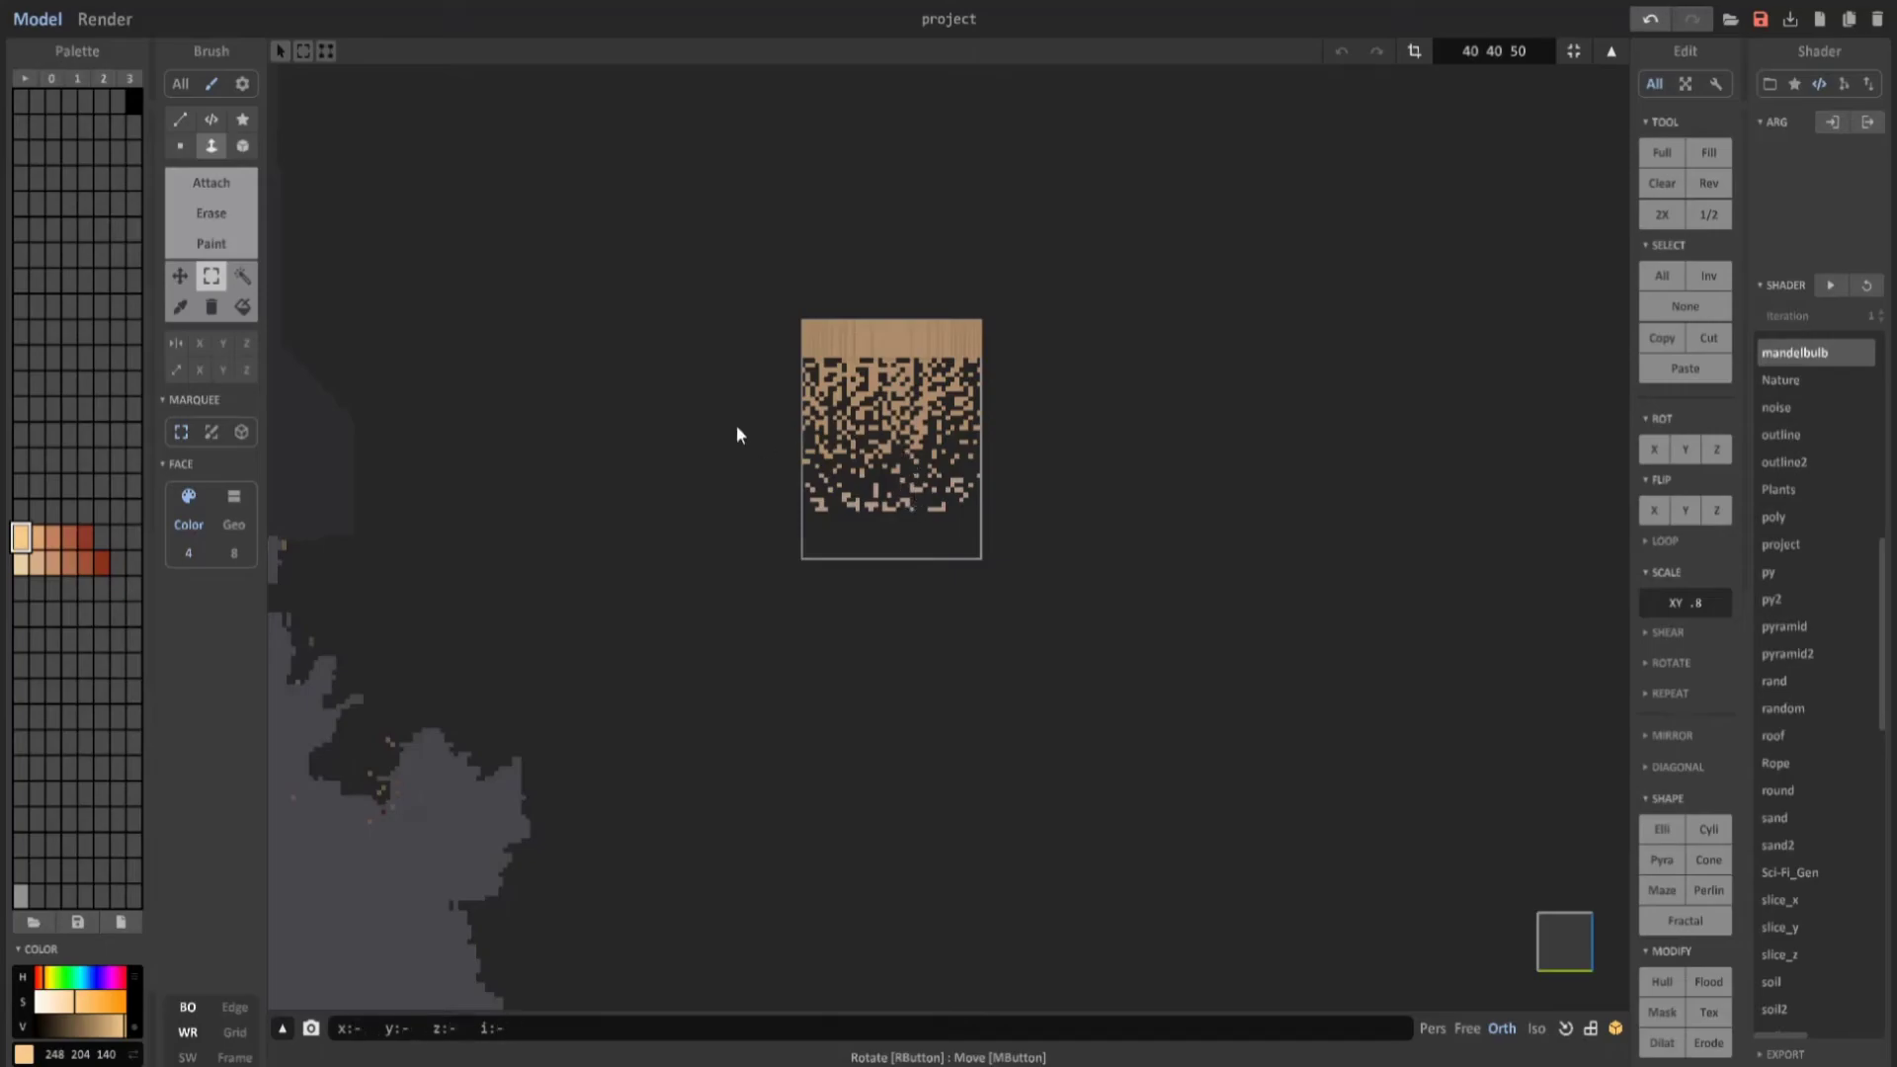
click(936, 513)
ctrl+drag(937, 513, 945, 551)
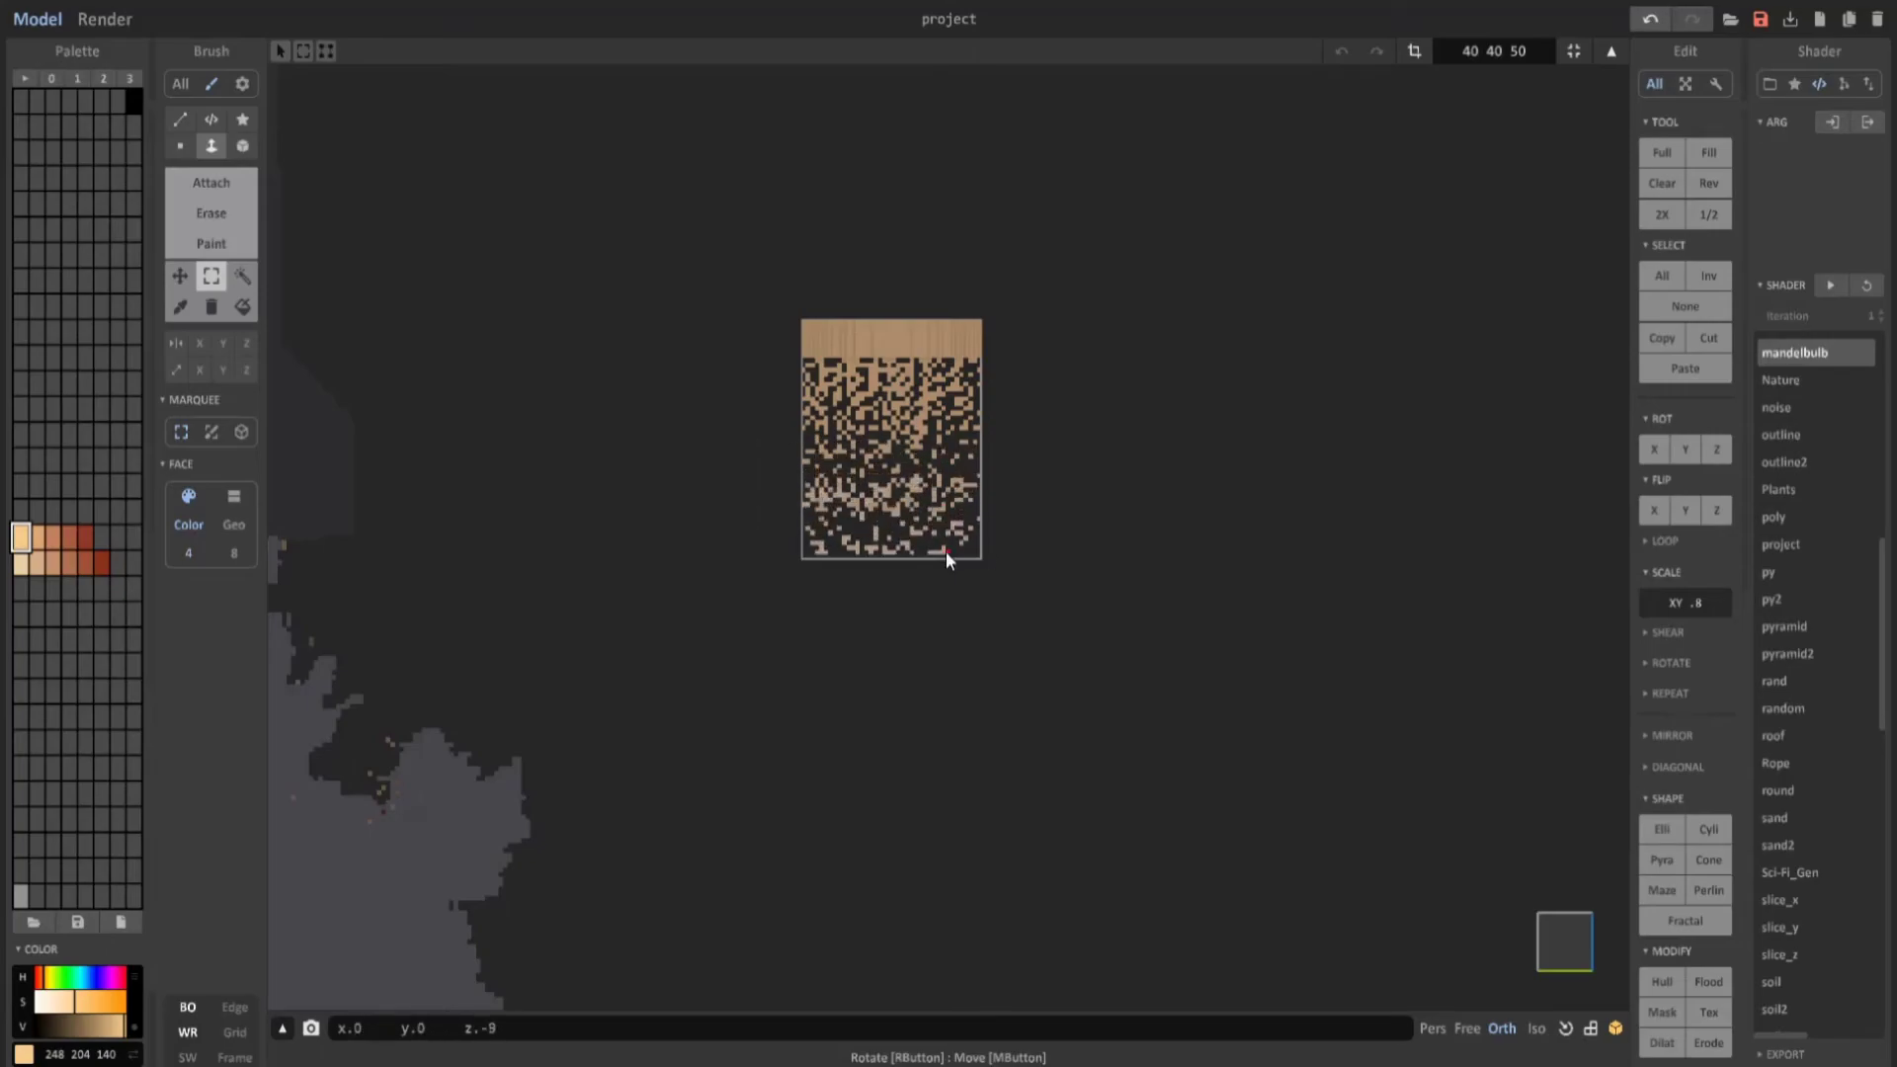
key(ctrl+z)
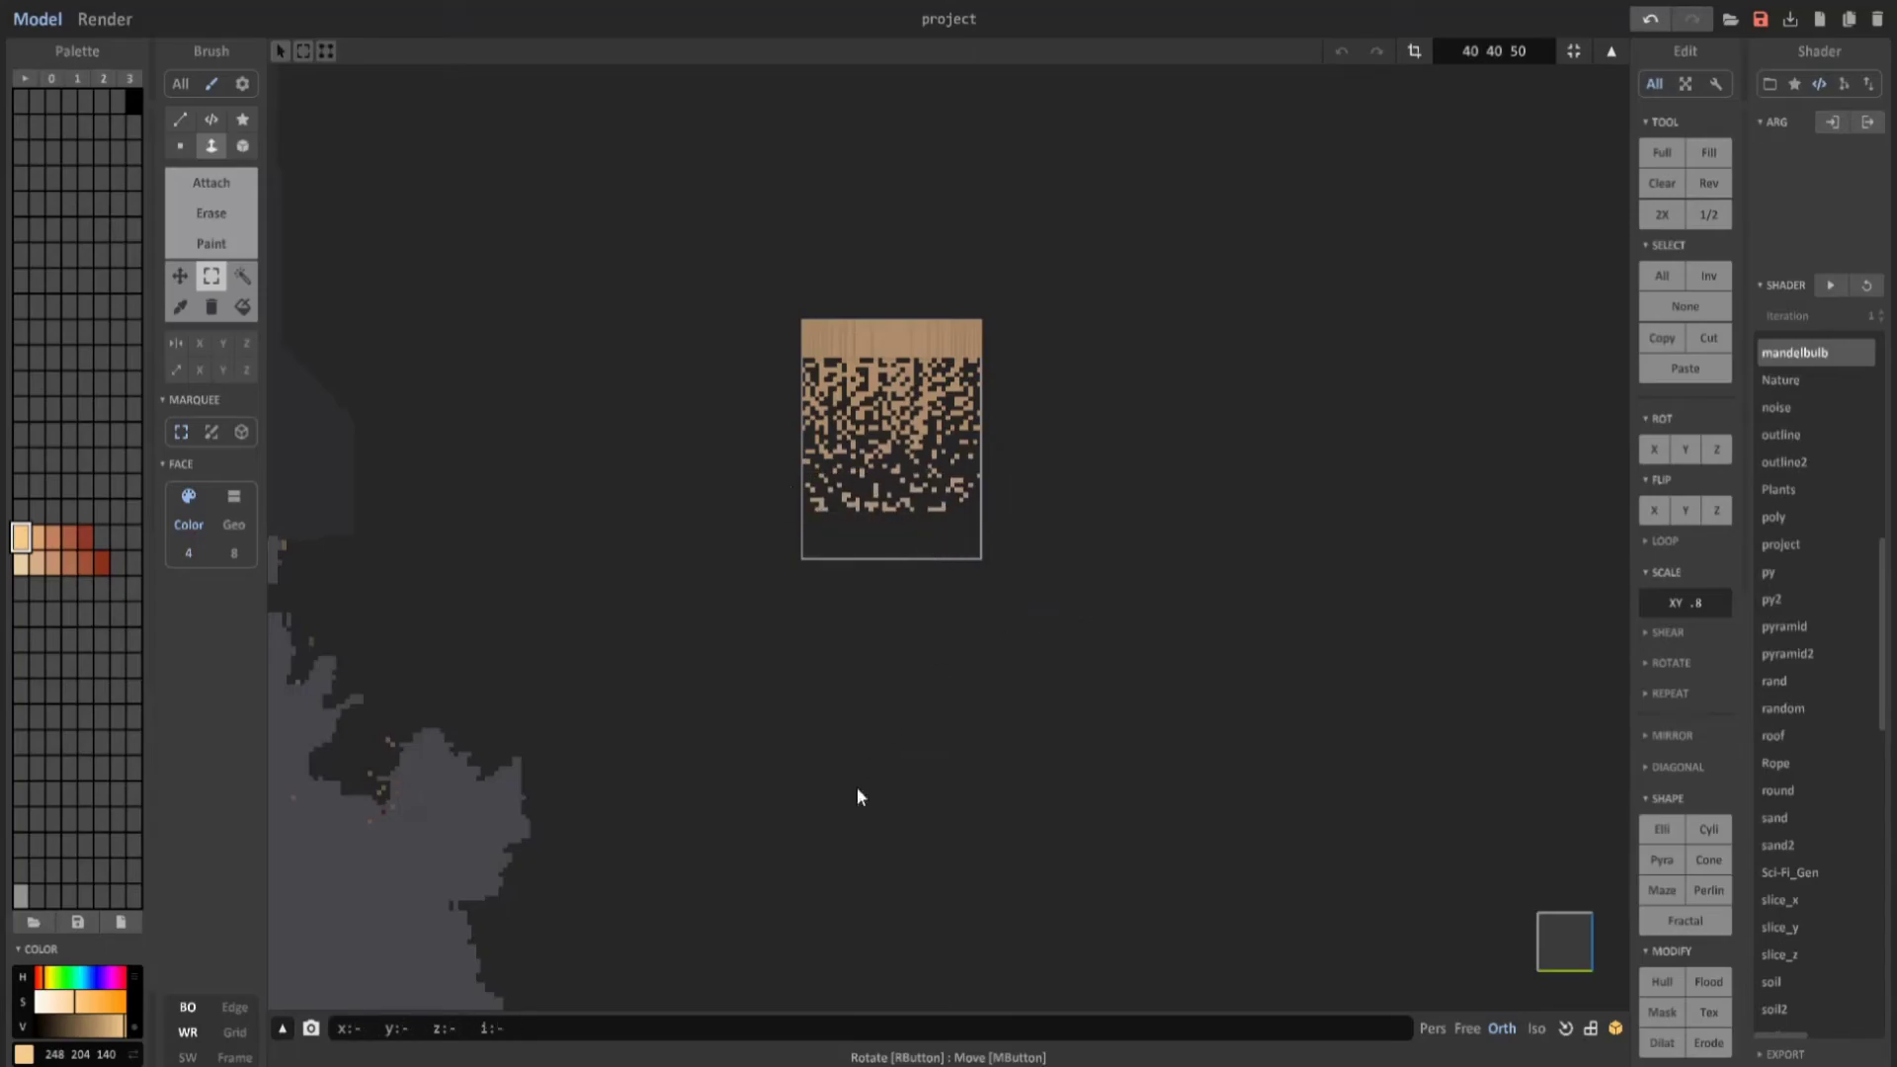
Thin the lowest scattered voxels further with xs rand .7.
text(xs rand .3)
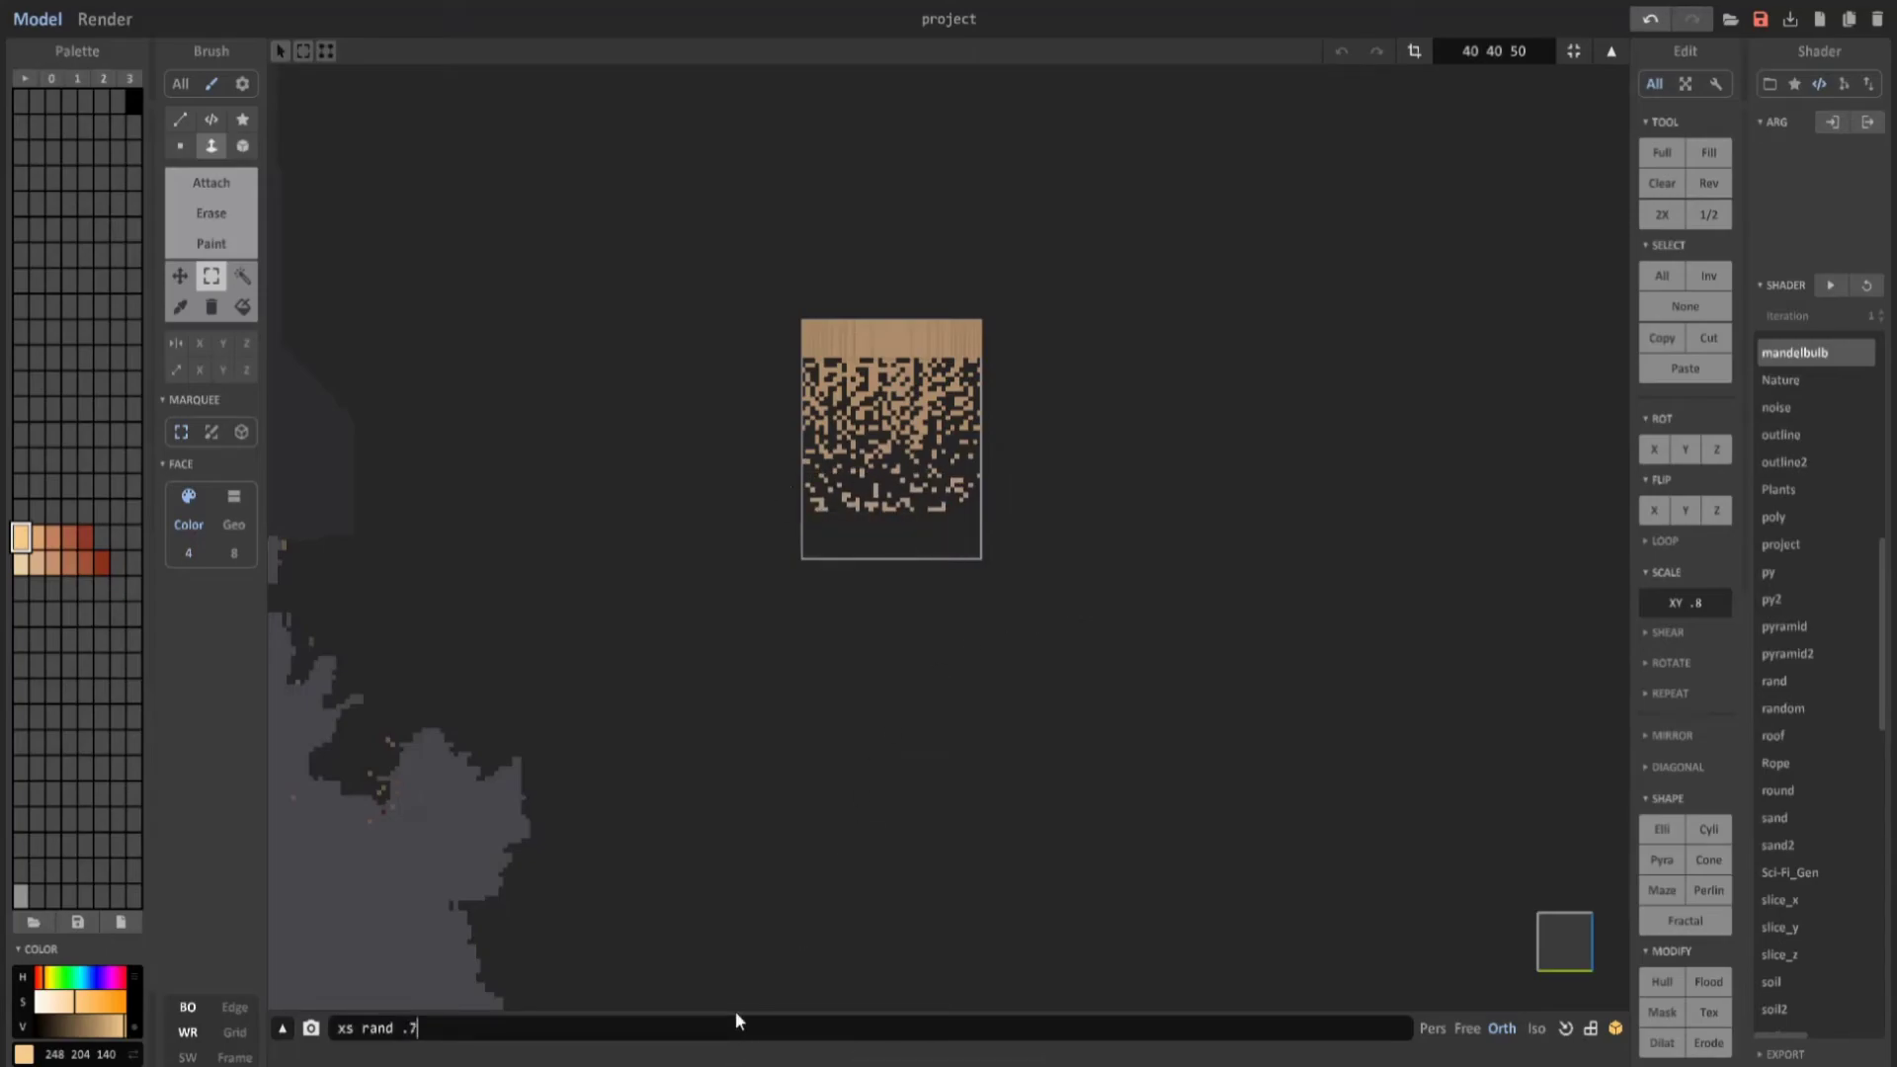
key(Return)
Select the middle band of scattered voxels and thin it with xs rand .5, redoing the random pass once.
drag(776, 415, 1036, 471)
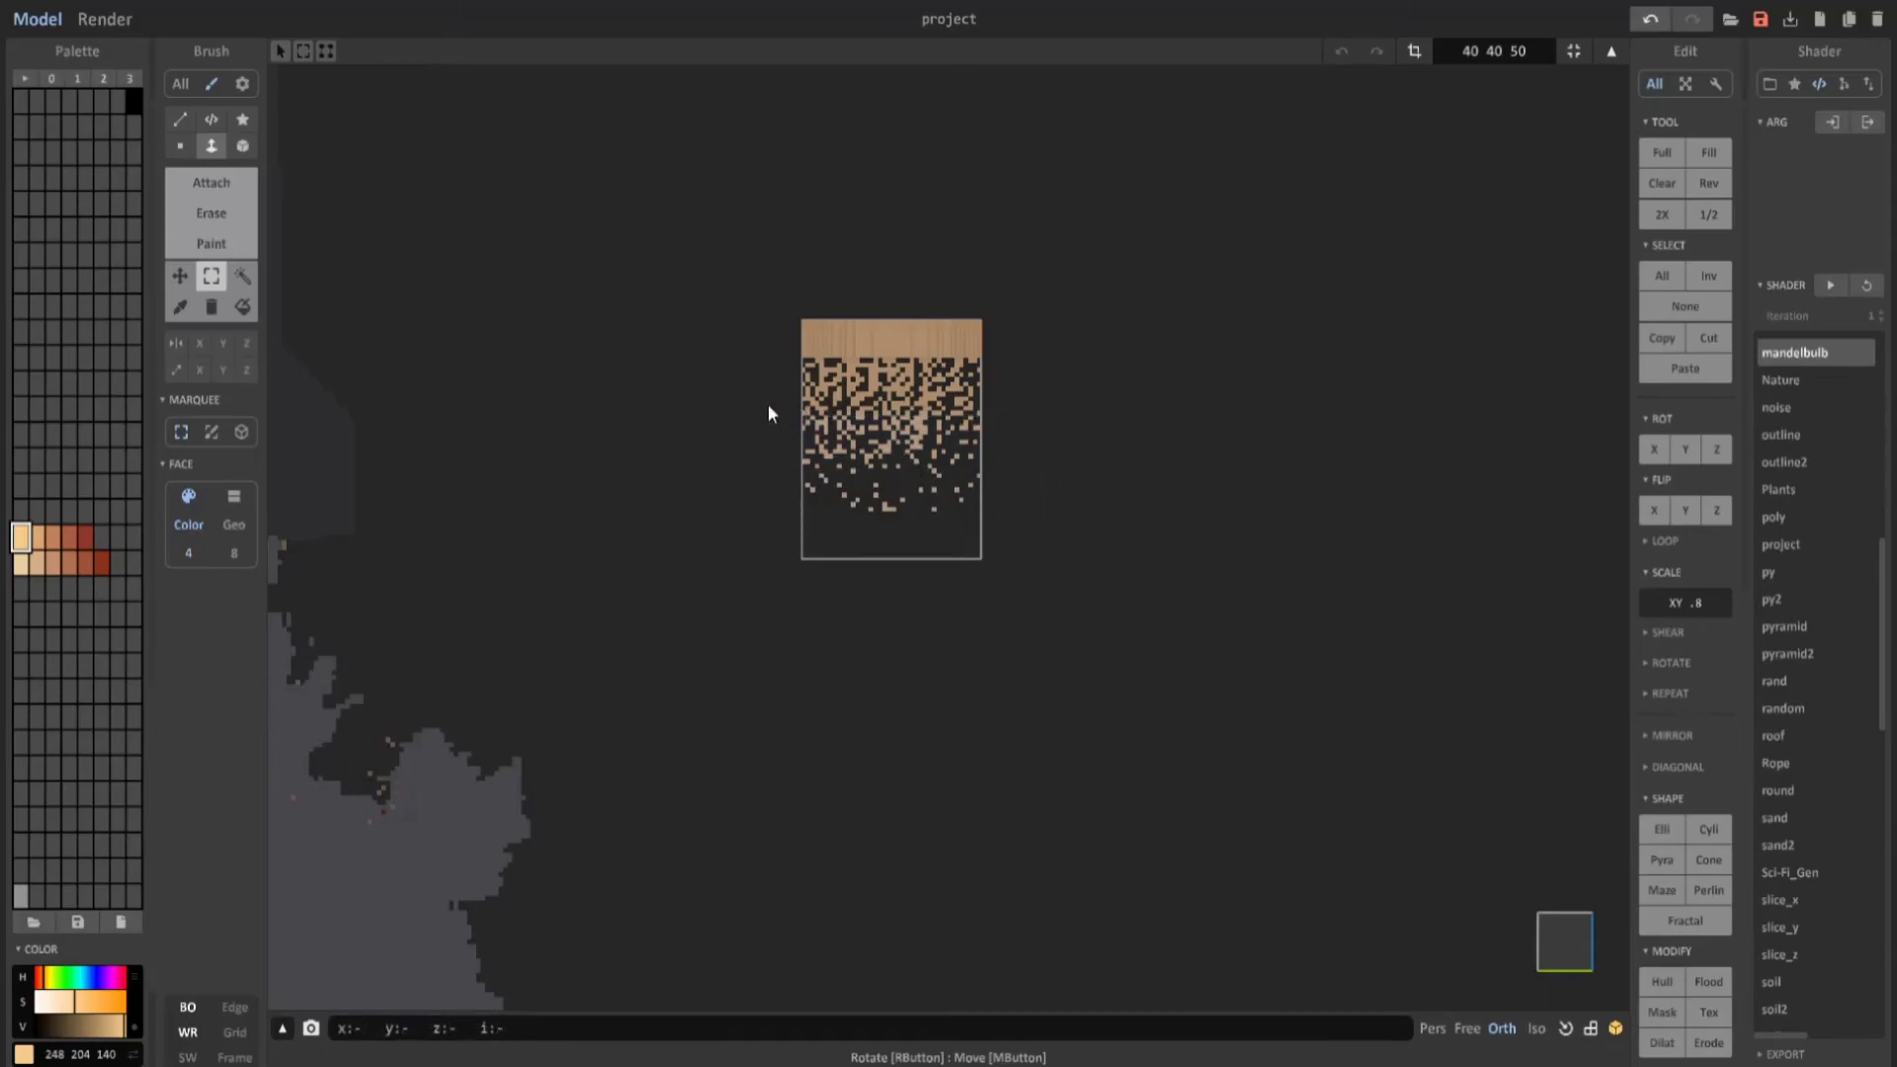
click(660, 1018)
key(Up)
text(5)
key(Return)
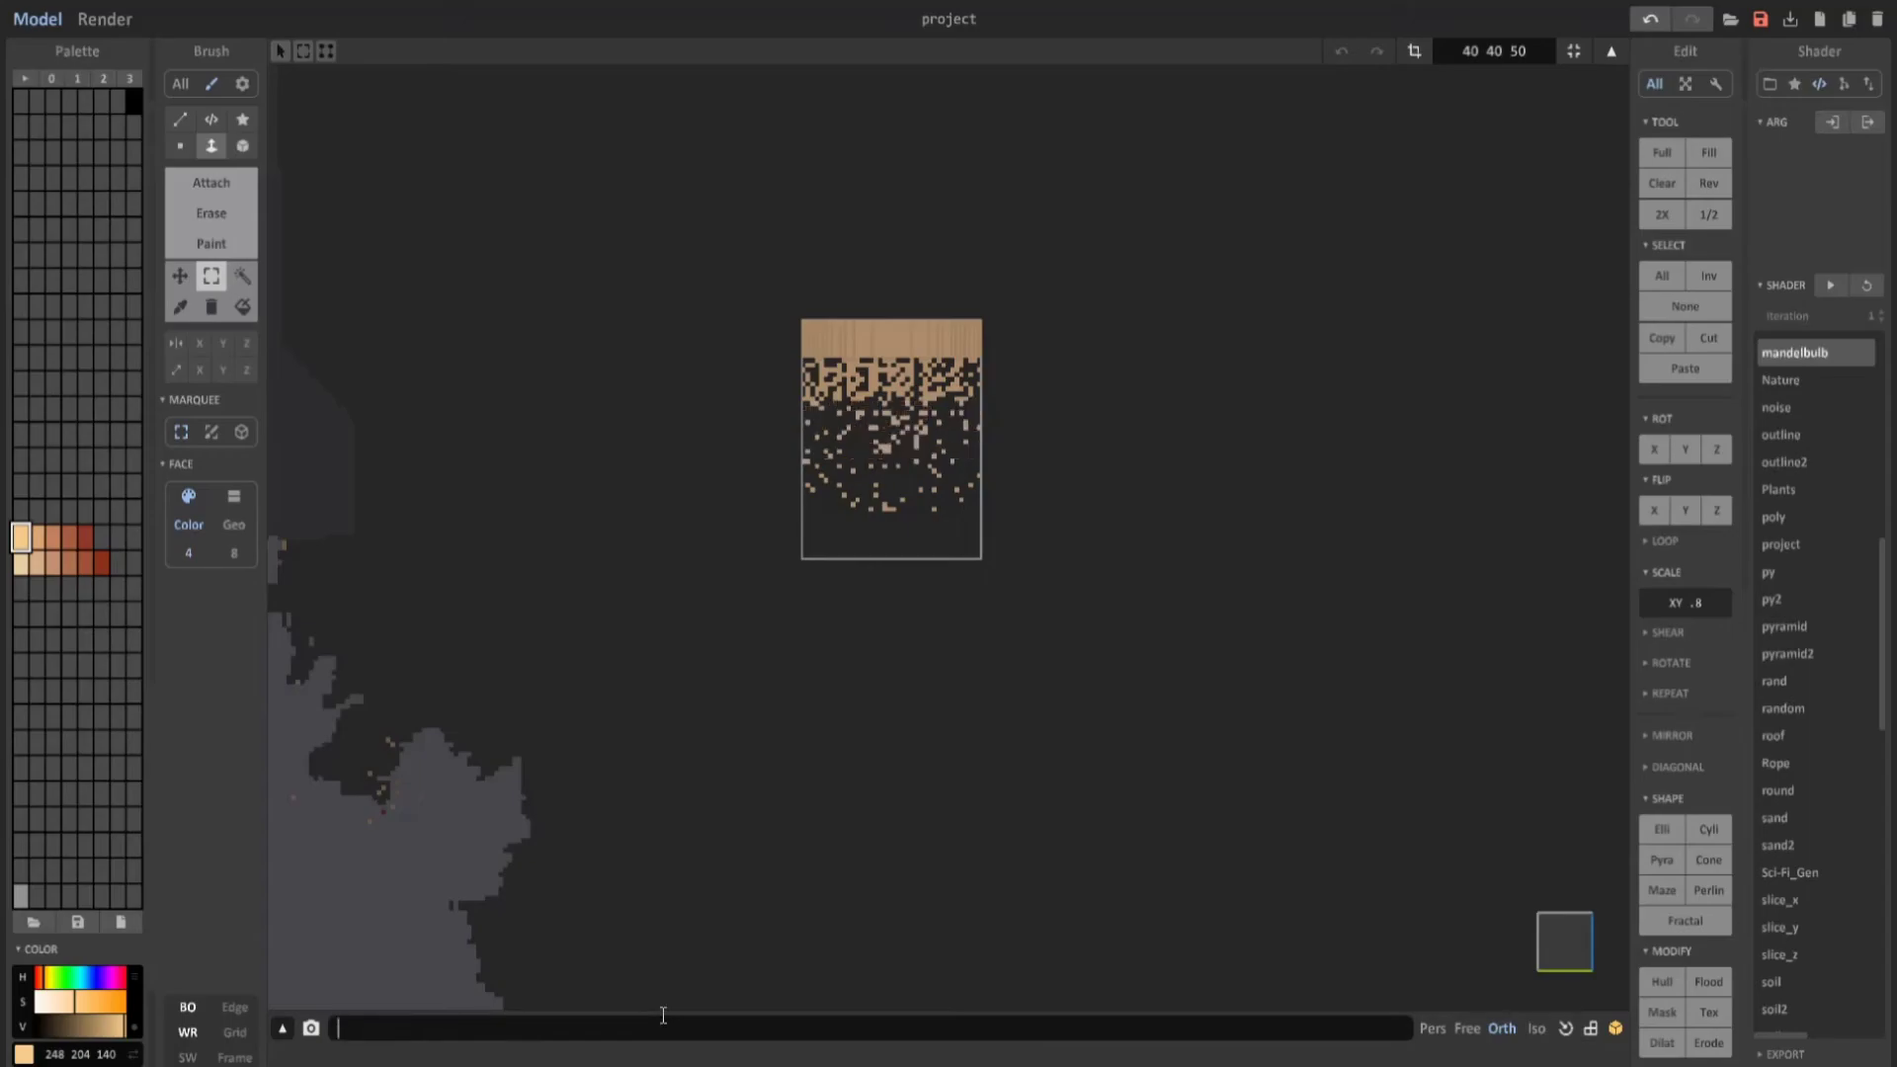
key(ctrl+z)
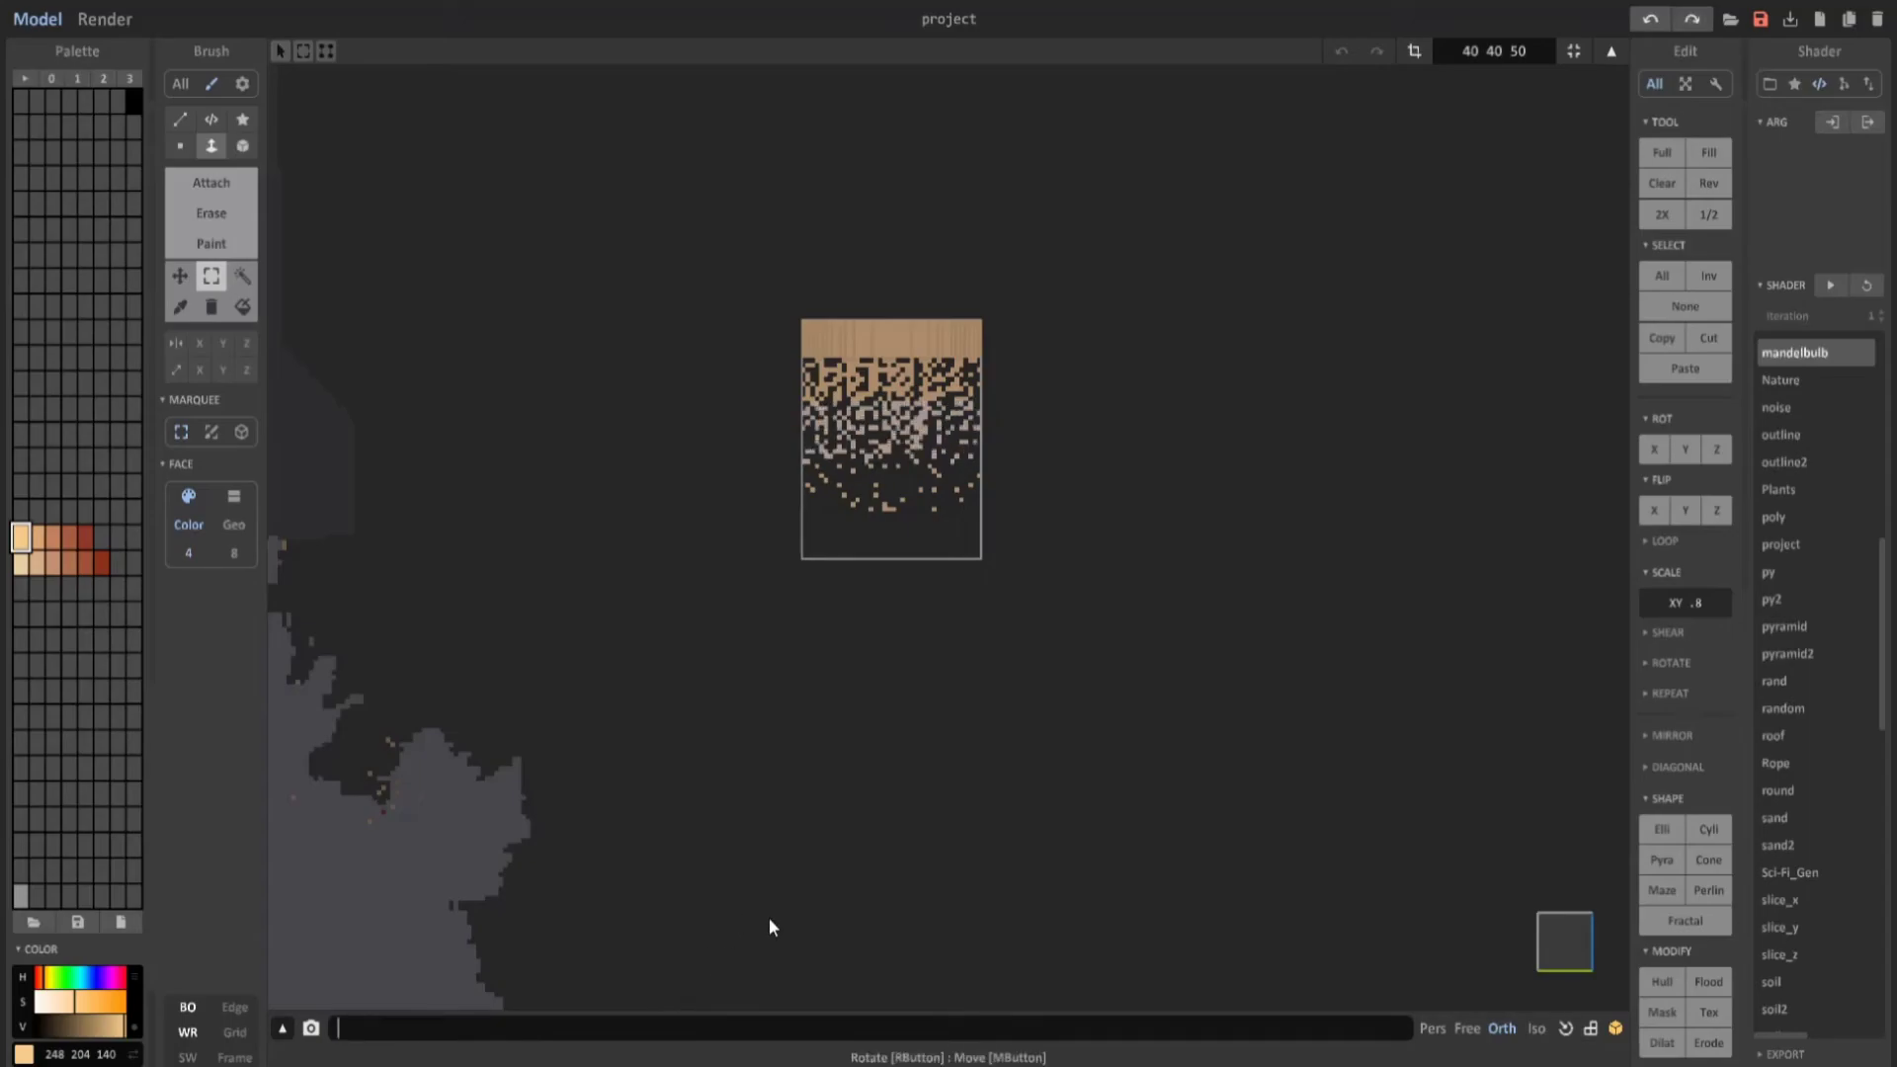
key(Up)
key(Return)
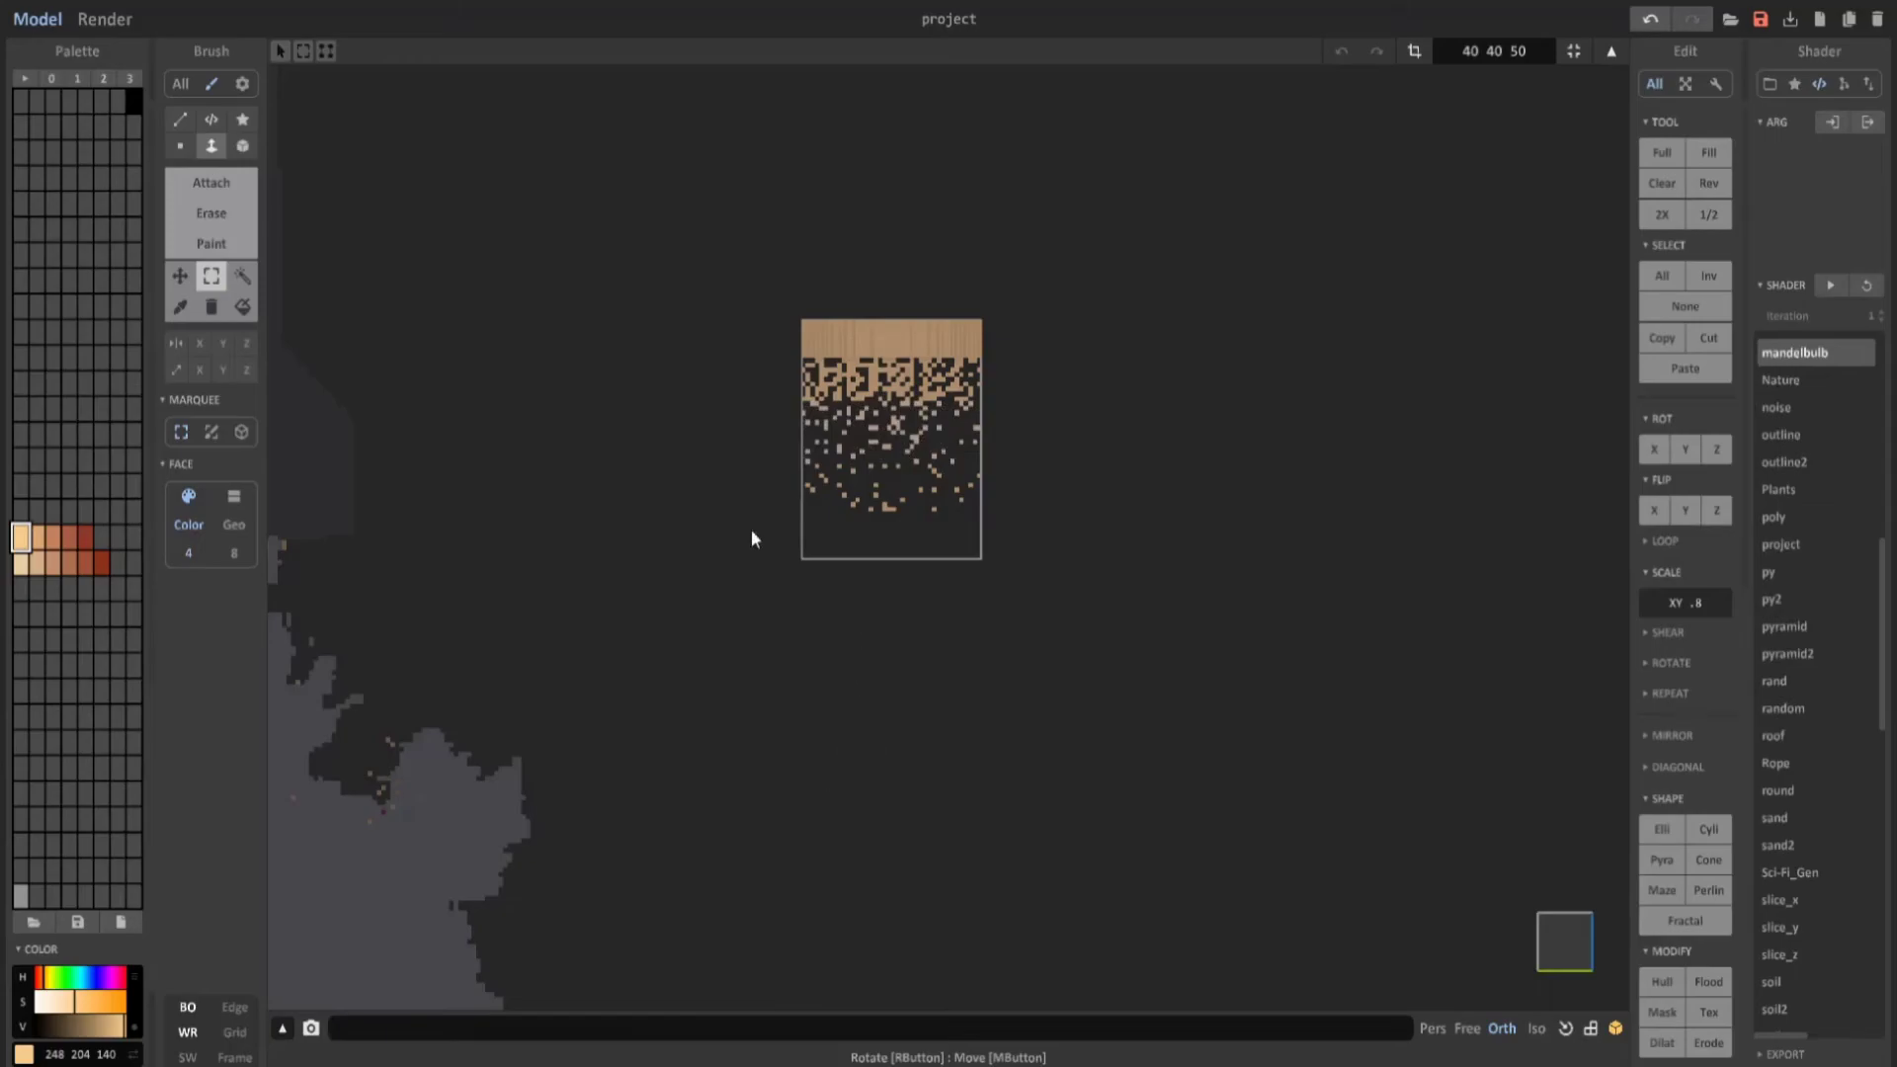
Move the dispersing flame cylinder directly under the rocket, centred on the exhaust with its top meeting the light-orange disc.
right_drag(749, 487, 786, 545)
scroll(909, 536, down, 5)
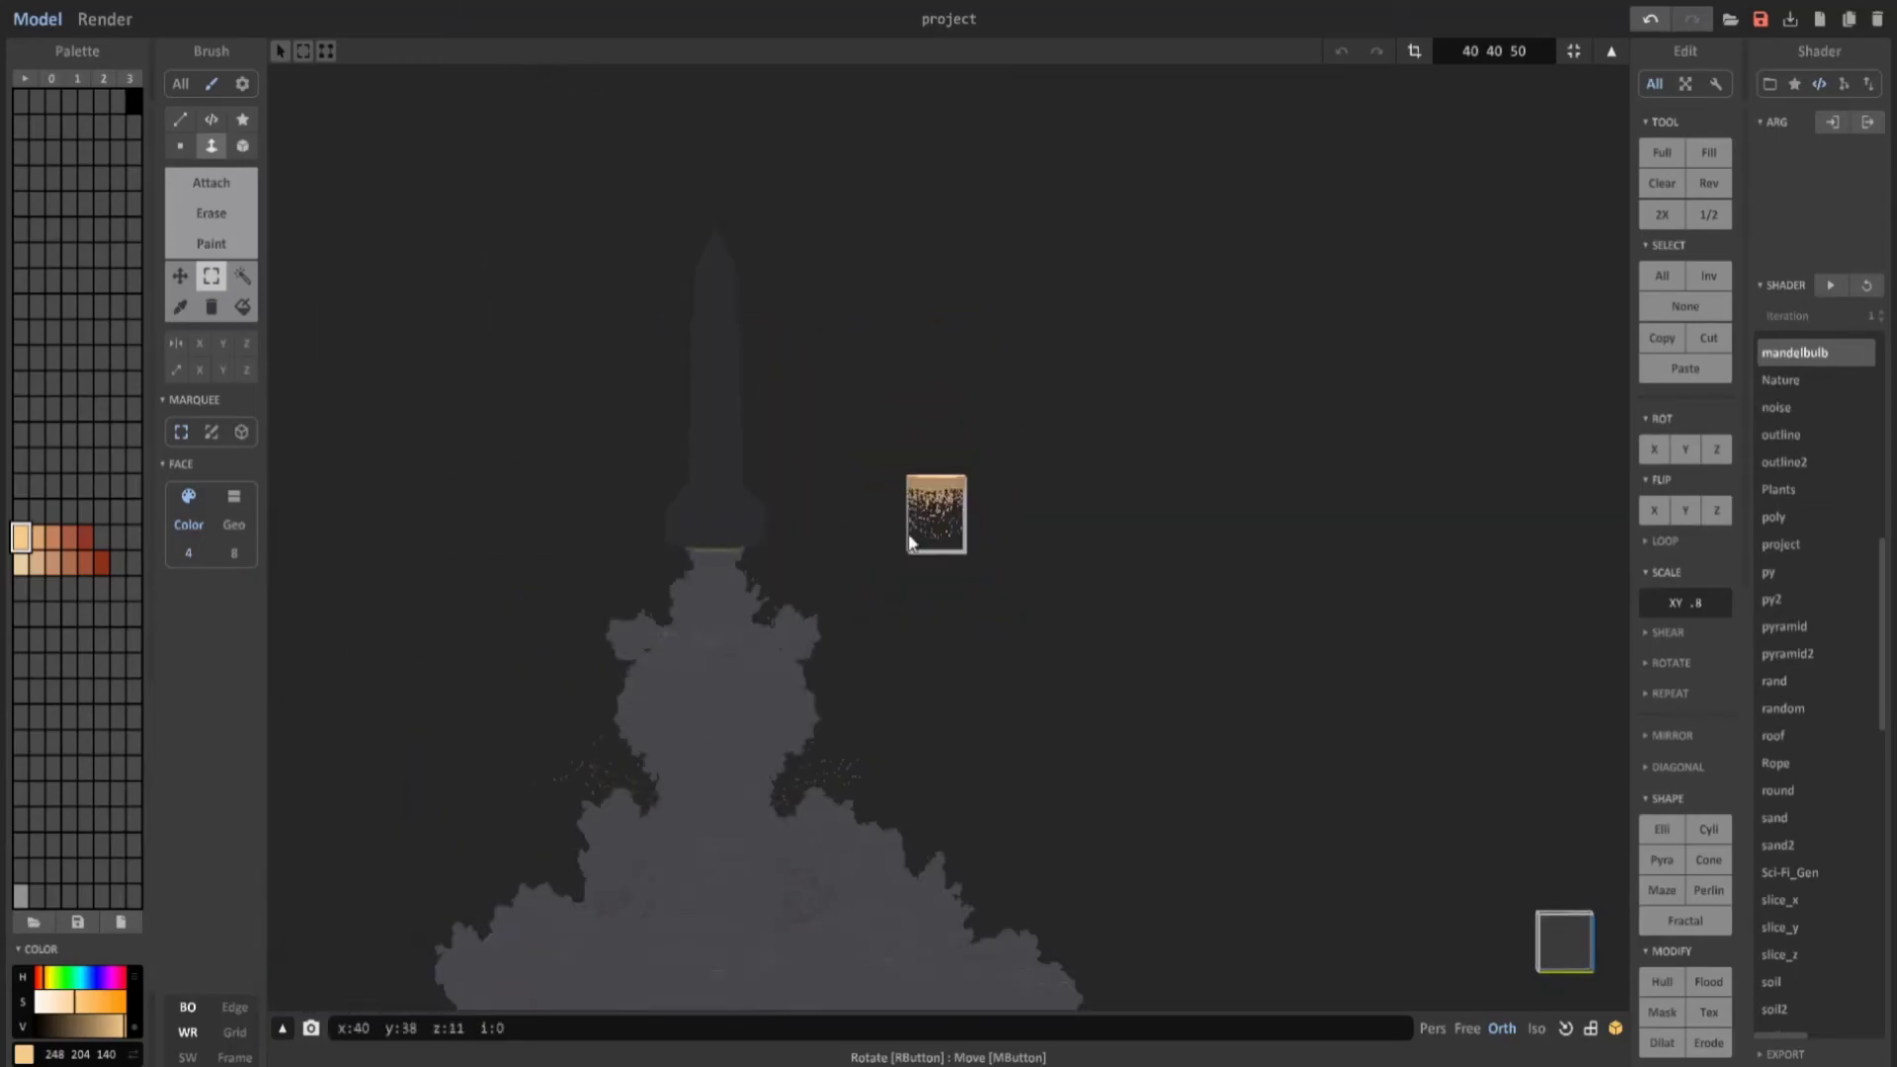
key(Tab)
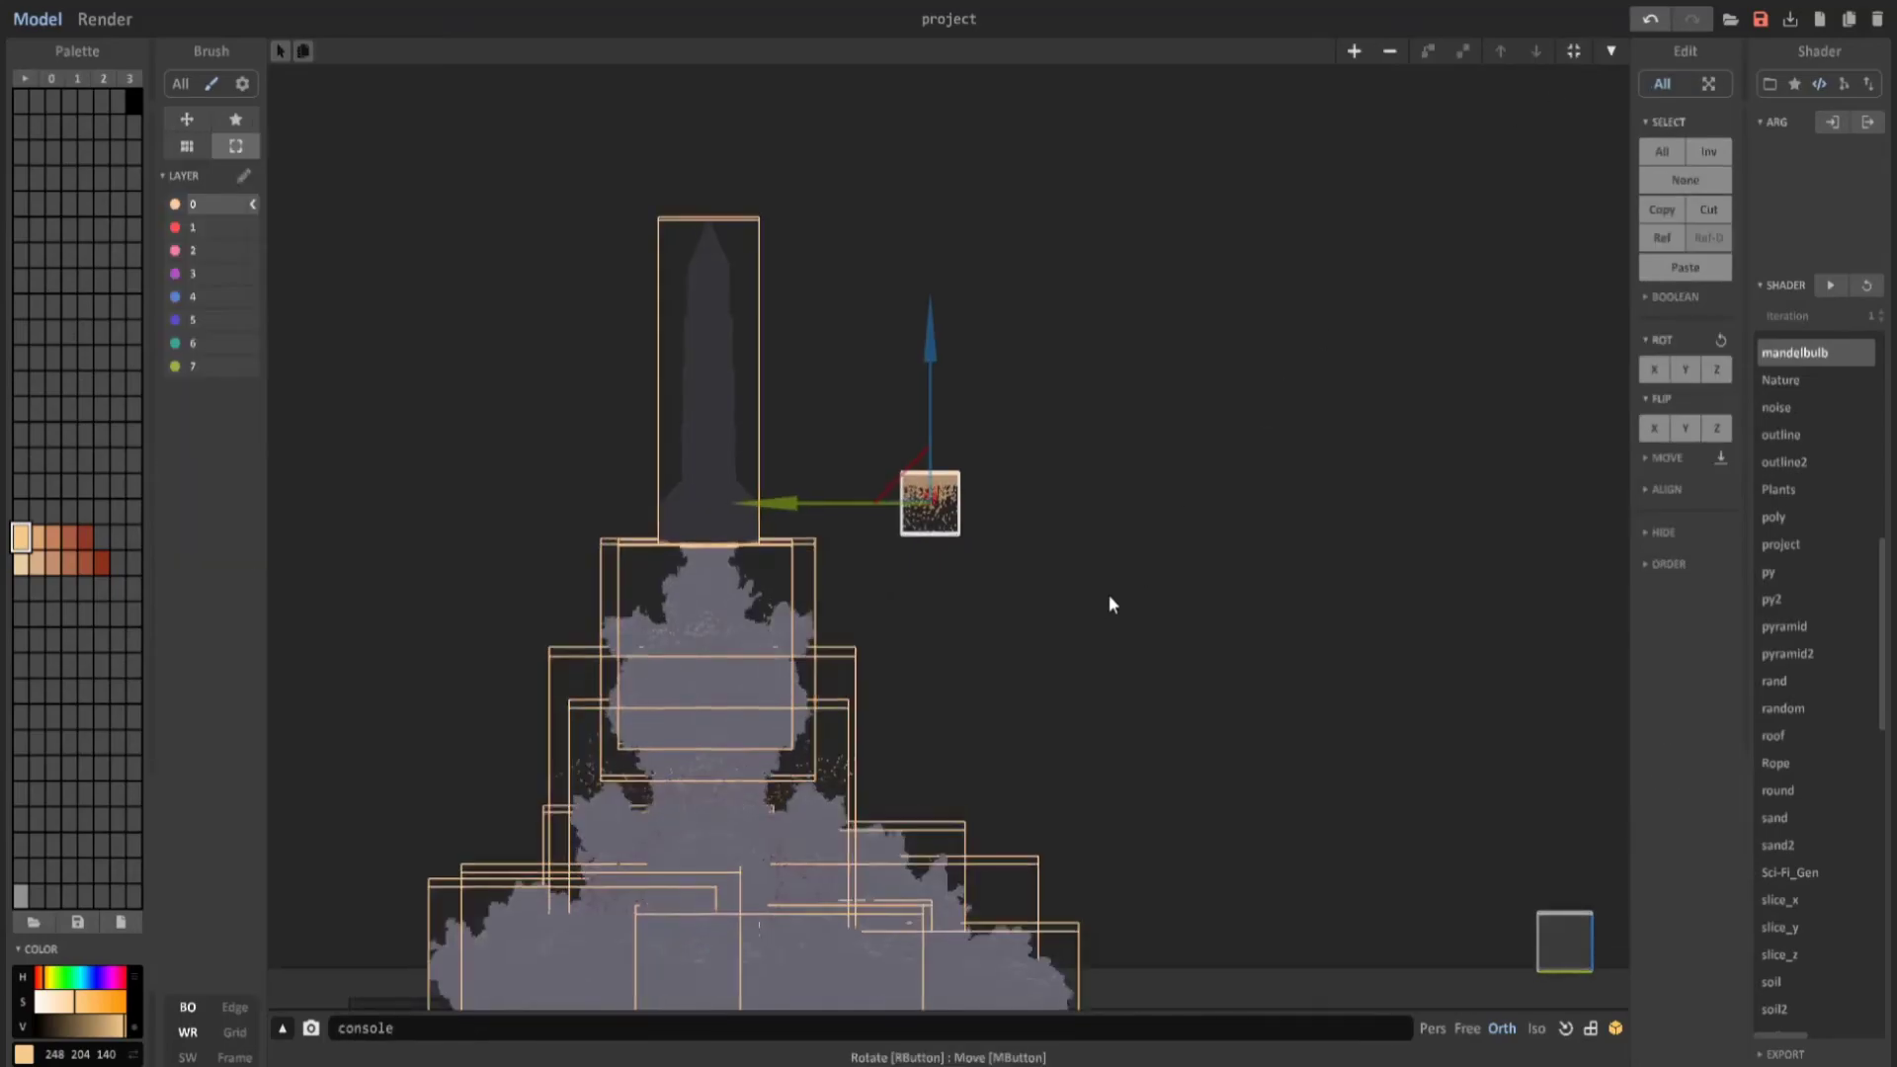
scroll(1108, 595, up, 3)
drag(964, 322, 579, 294)
drag(705, 149, 703, 276)
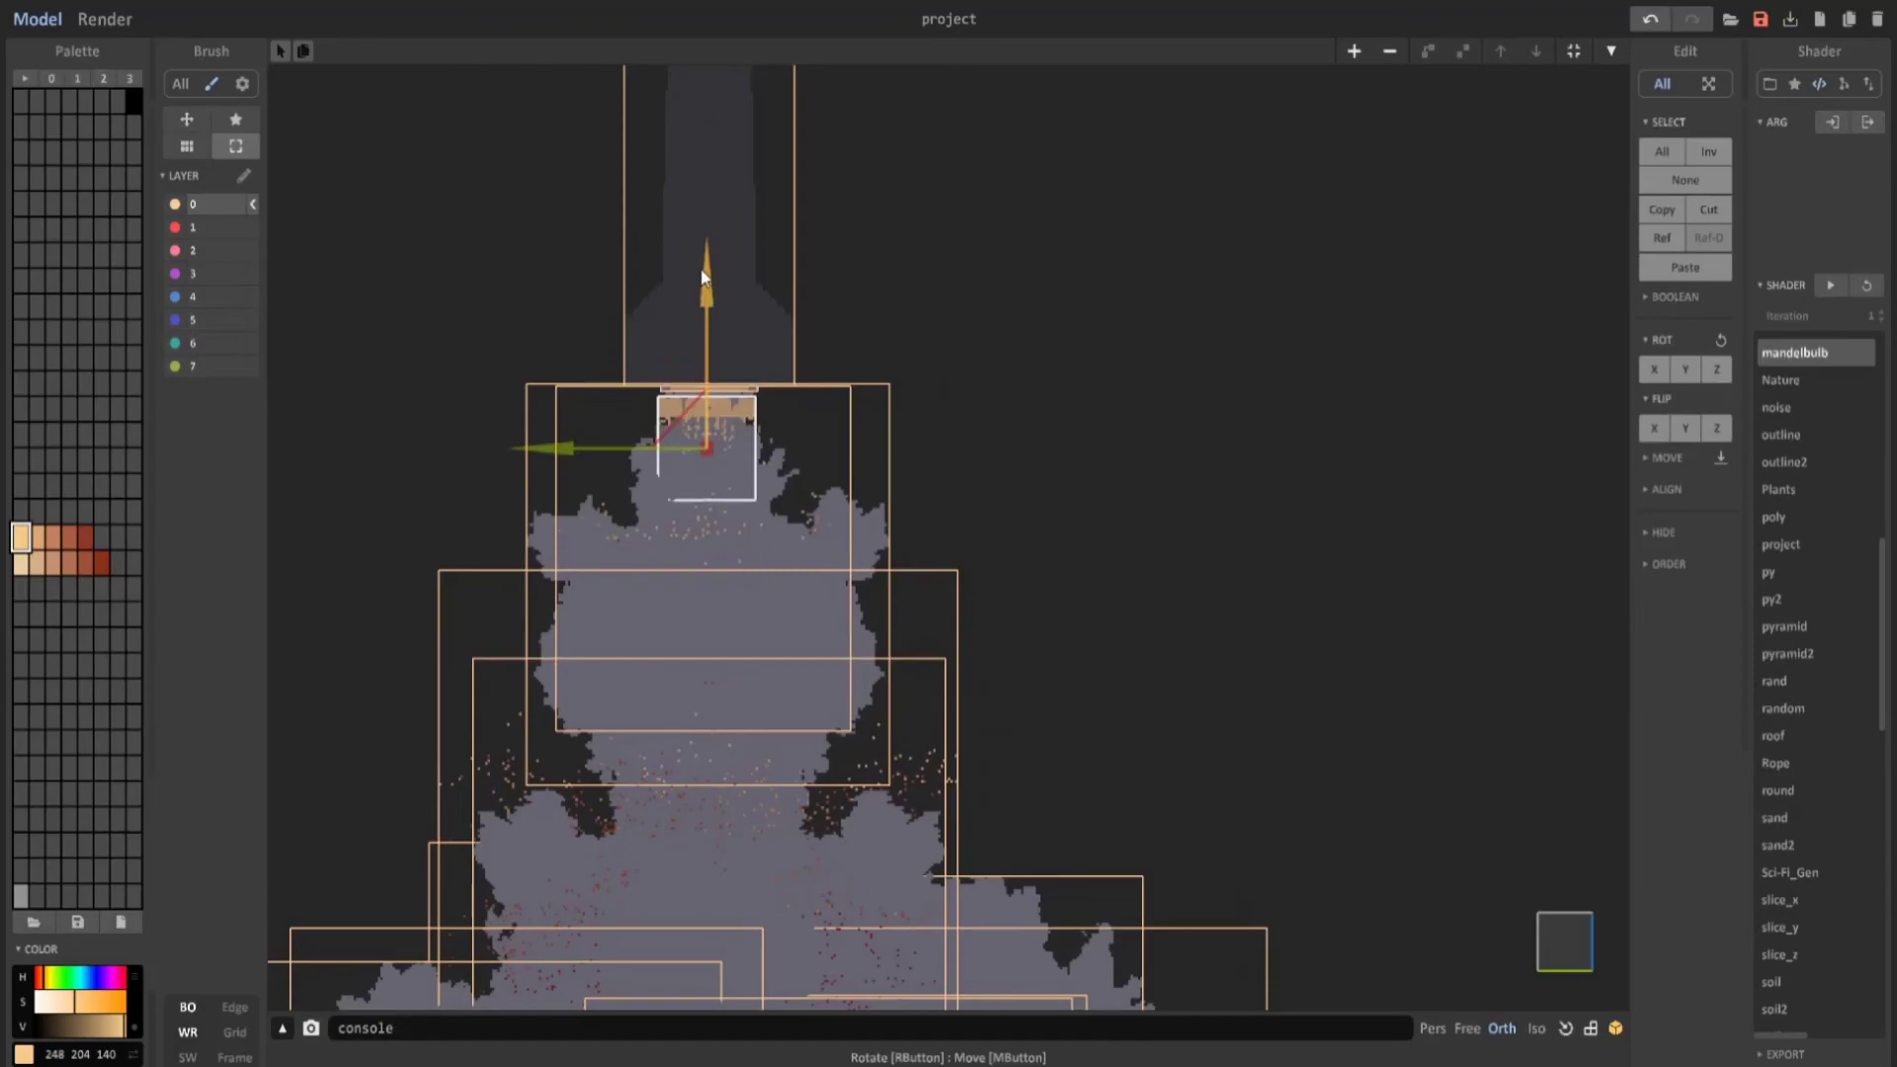
scroll(765, 460, up, 4)
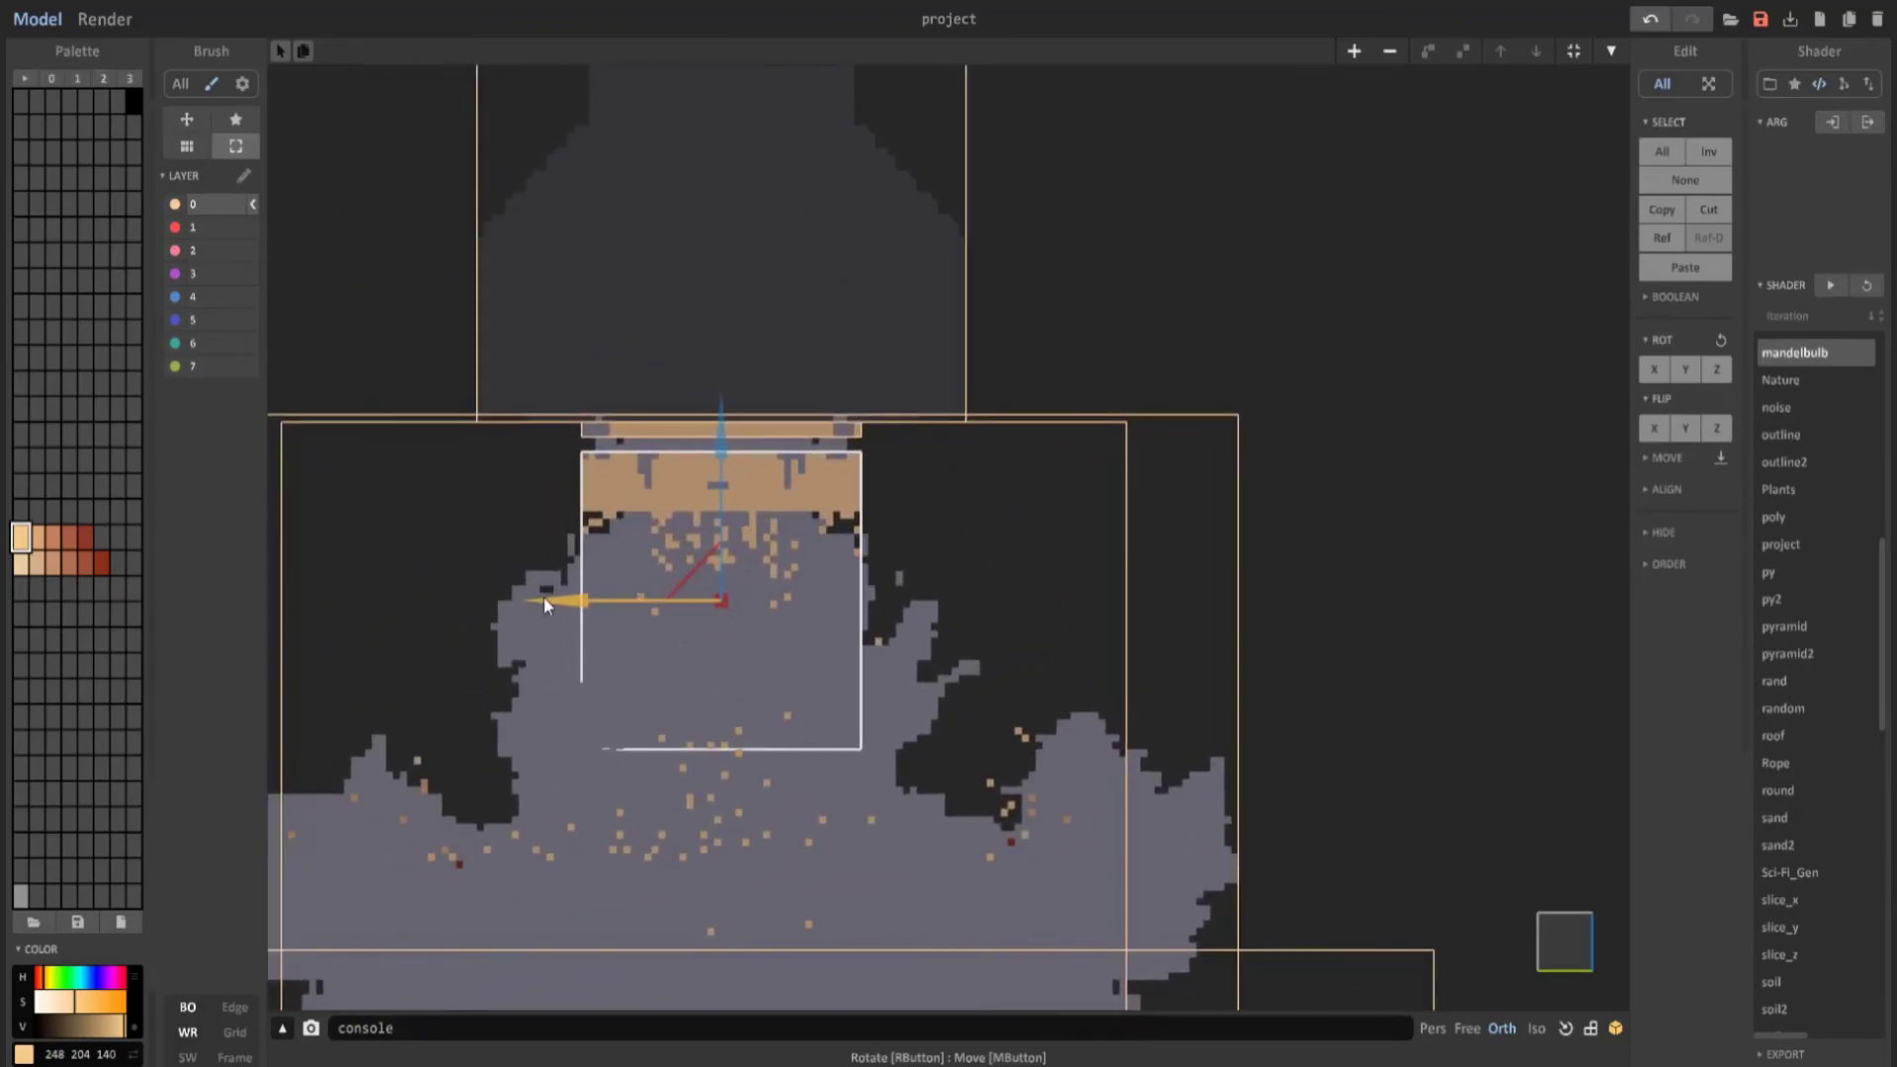
drag(727, 422, 743, 387)
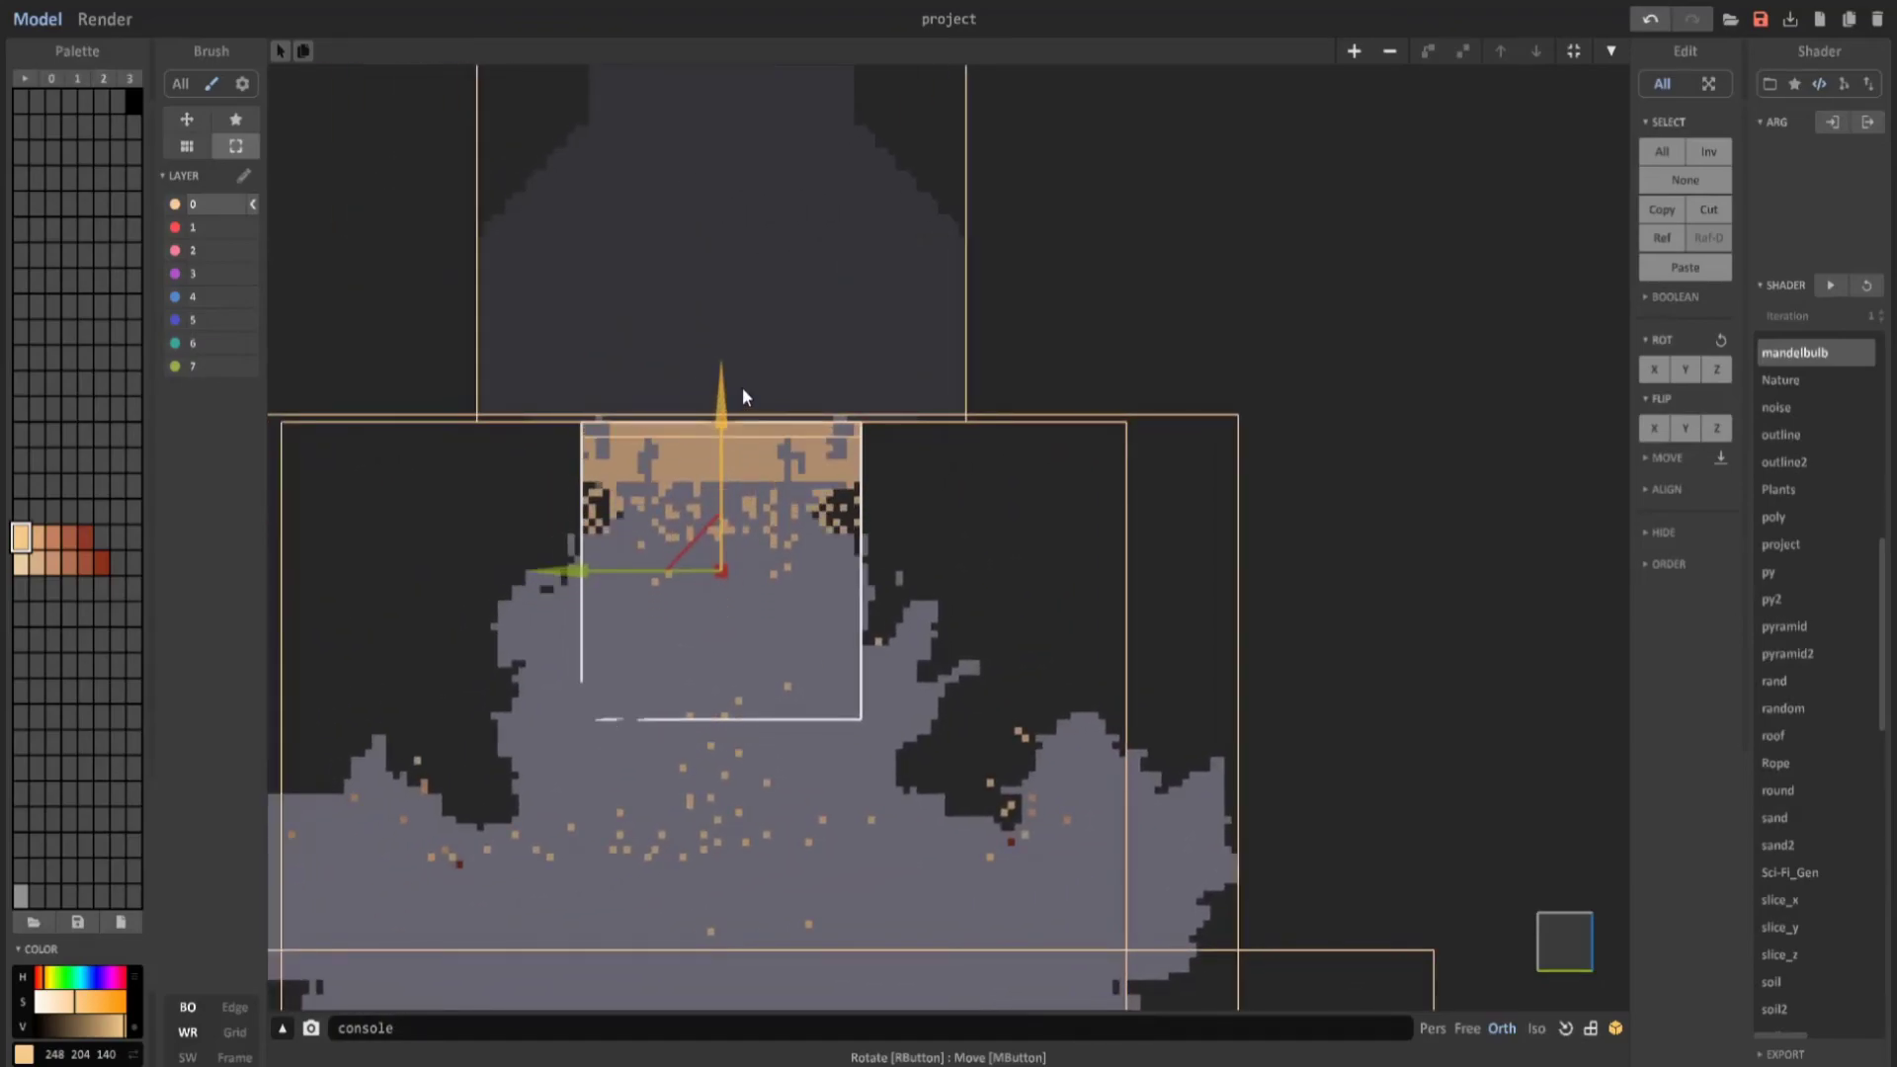
Nudge the flame cylinder slightly down beneath the exhaust and render the whole scene.
right_drag(743, 387, 741, 427)
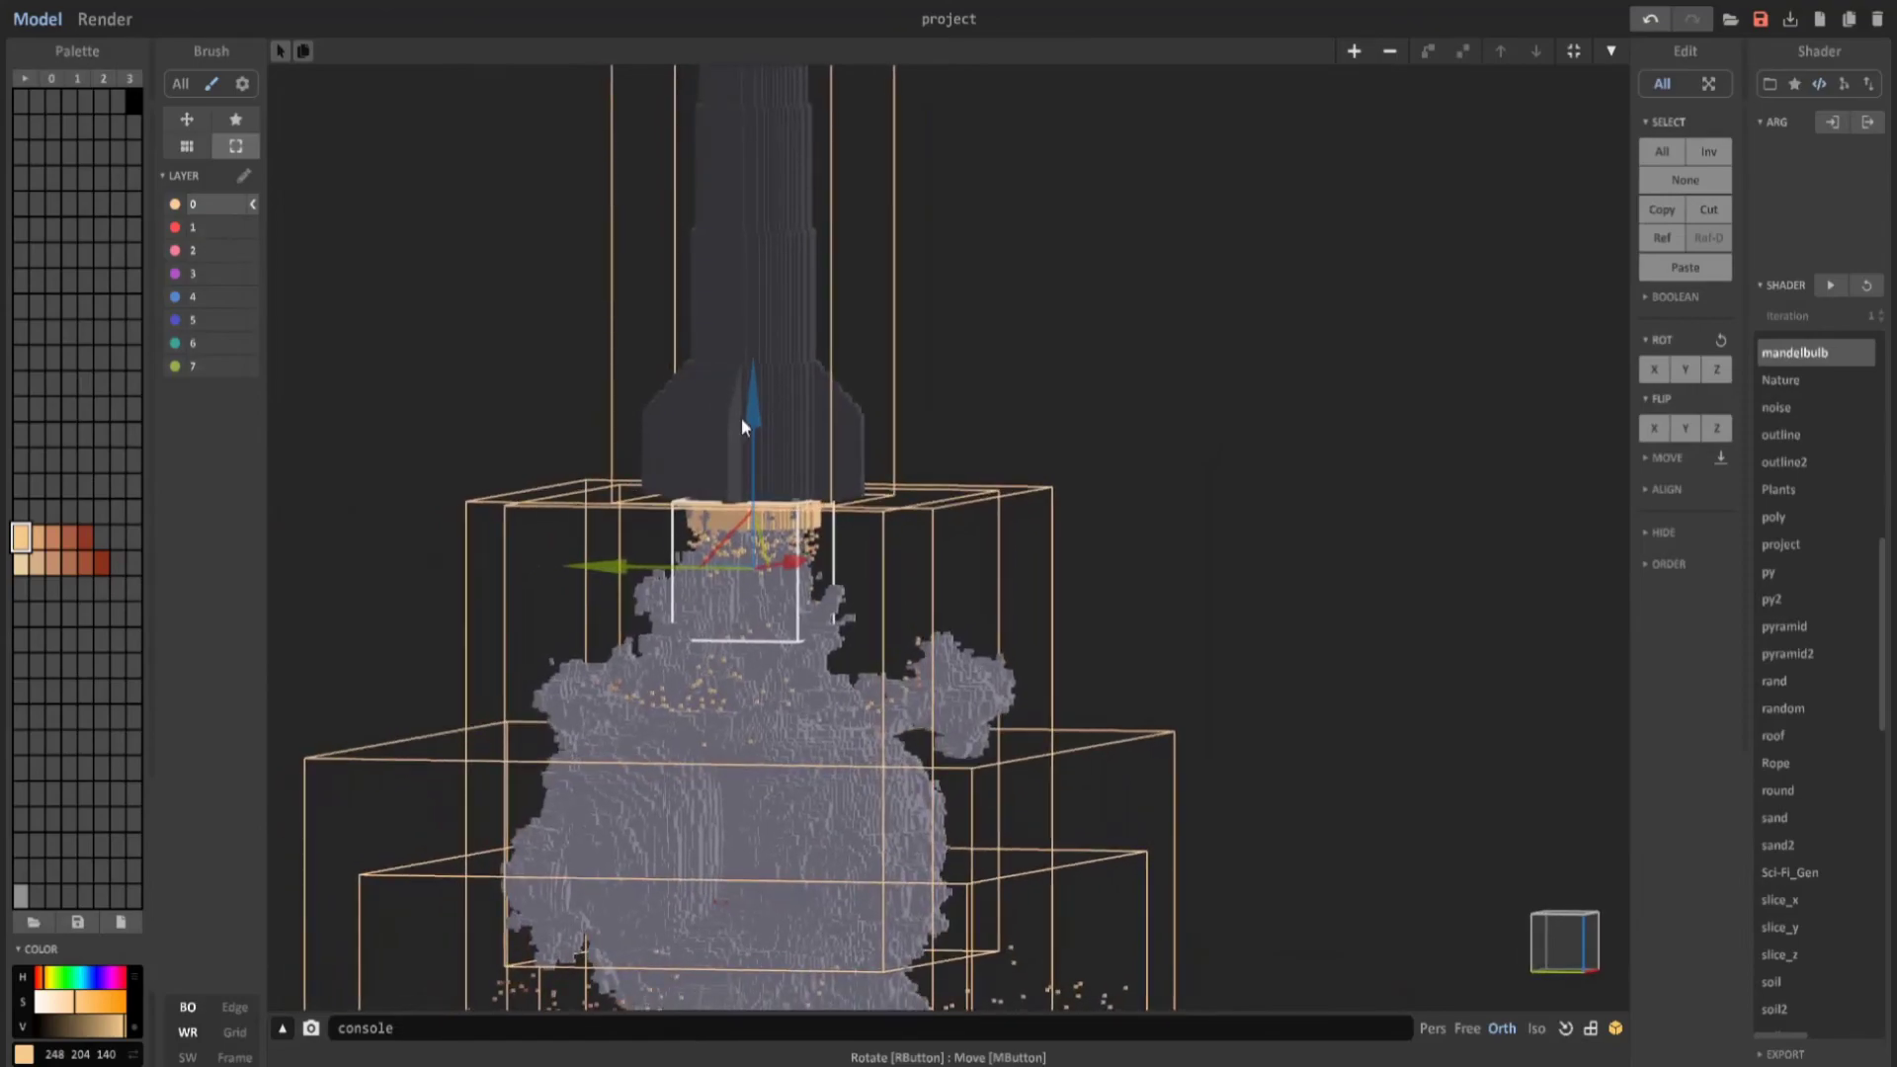
drag(751, 413, 751, 421)
right_drag(751, 421, 720, 483)
scroll(720, 483, down, 4)
middle_drag(720, 483, 797, 388)
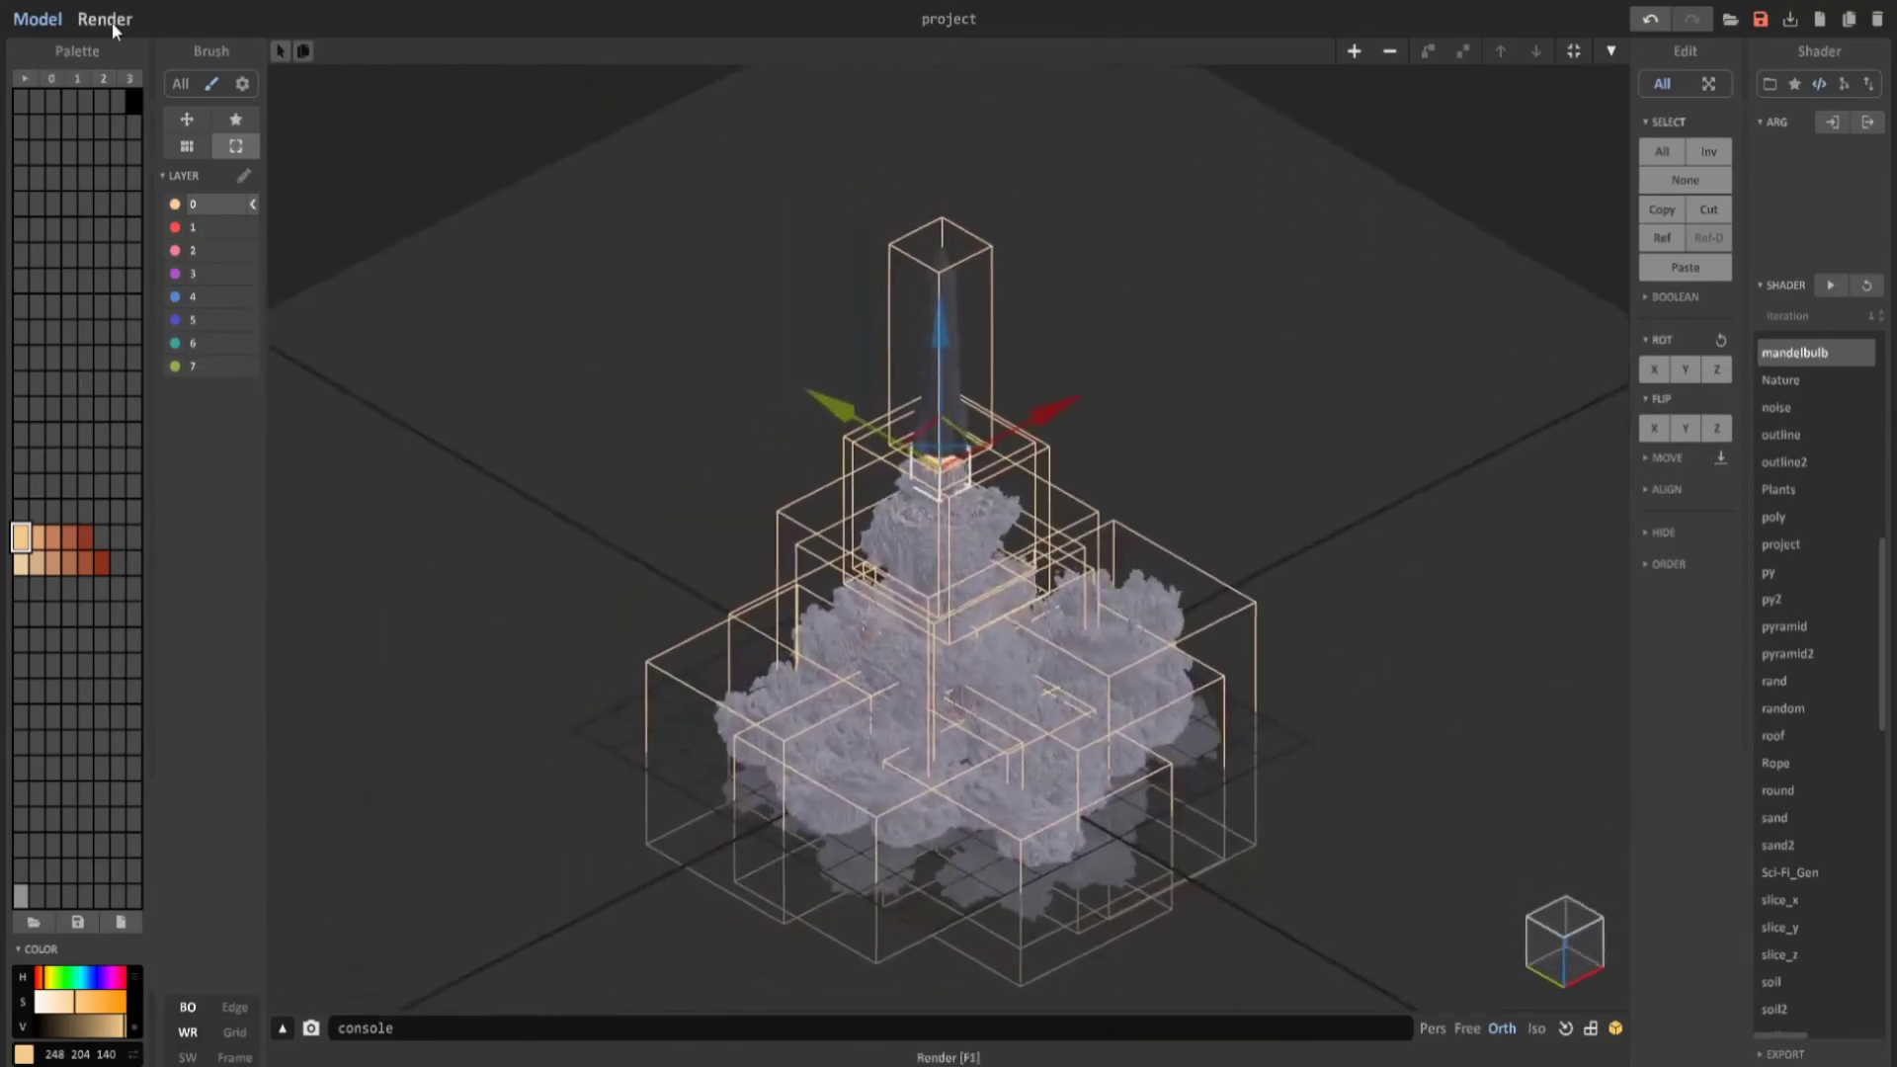
click(108, 22)
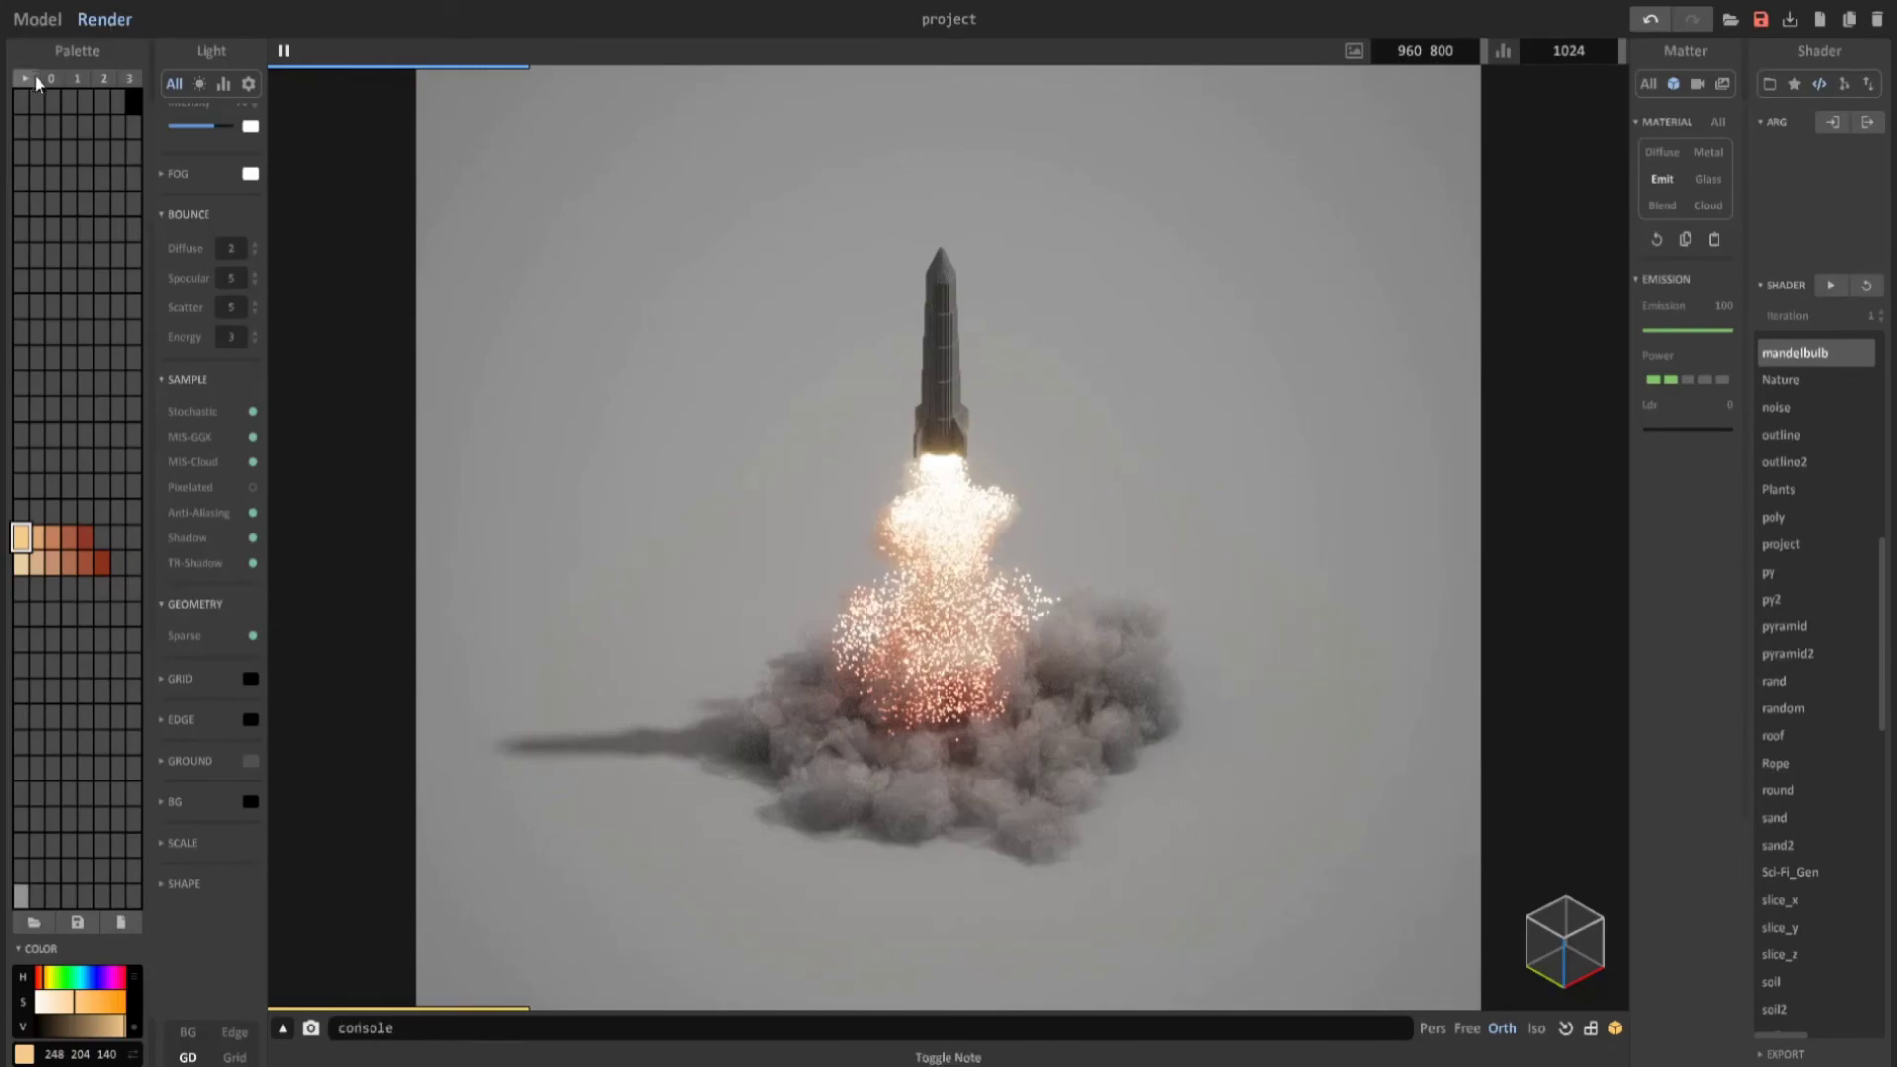
Return to modelling, nudge the flame cylinder slightly up towards the exhaust, and render the scene again.
click(36, 18)
scroll(857, 381, up, 4)
right_drag(642, 340, 767, 595)
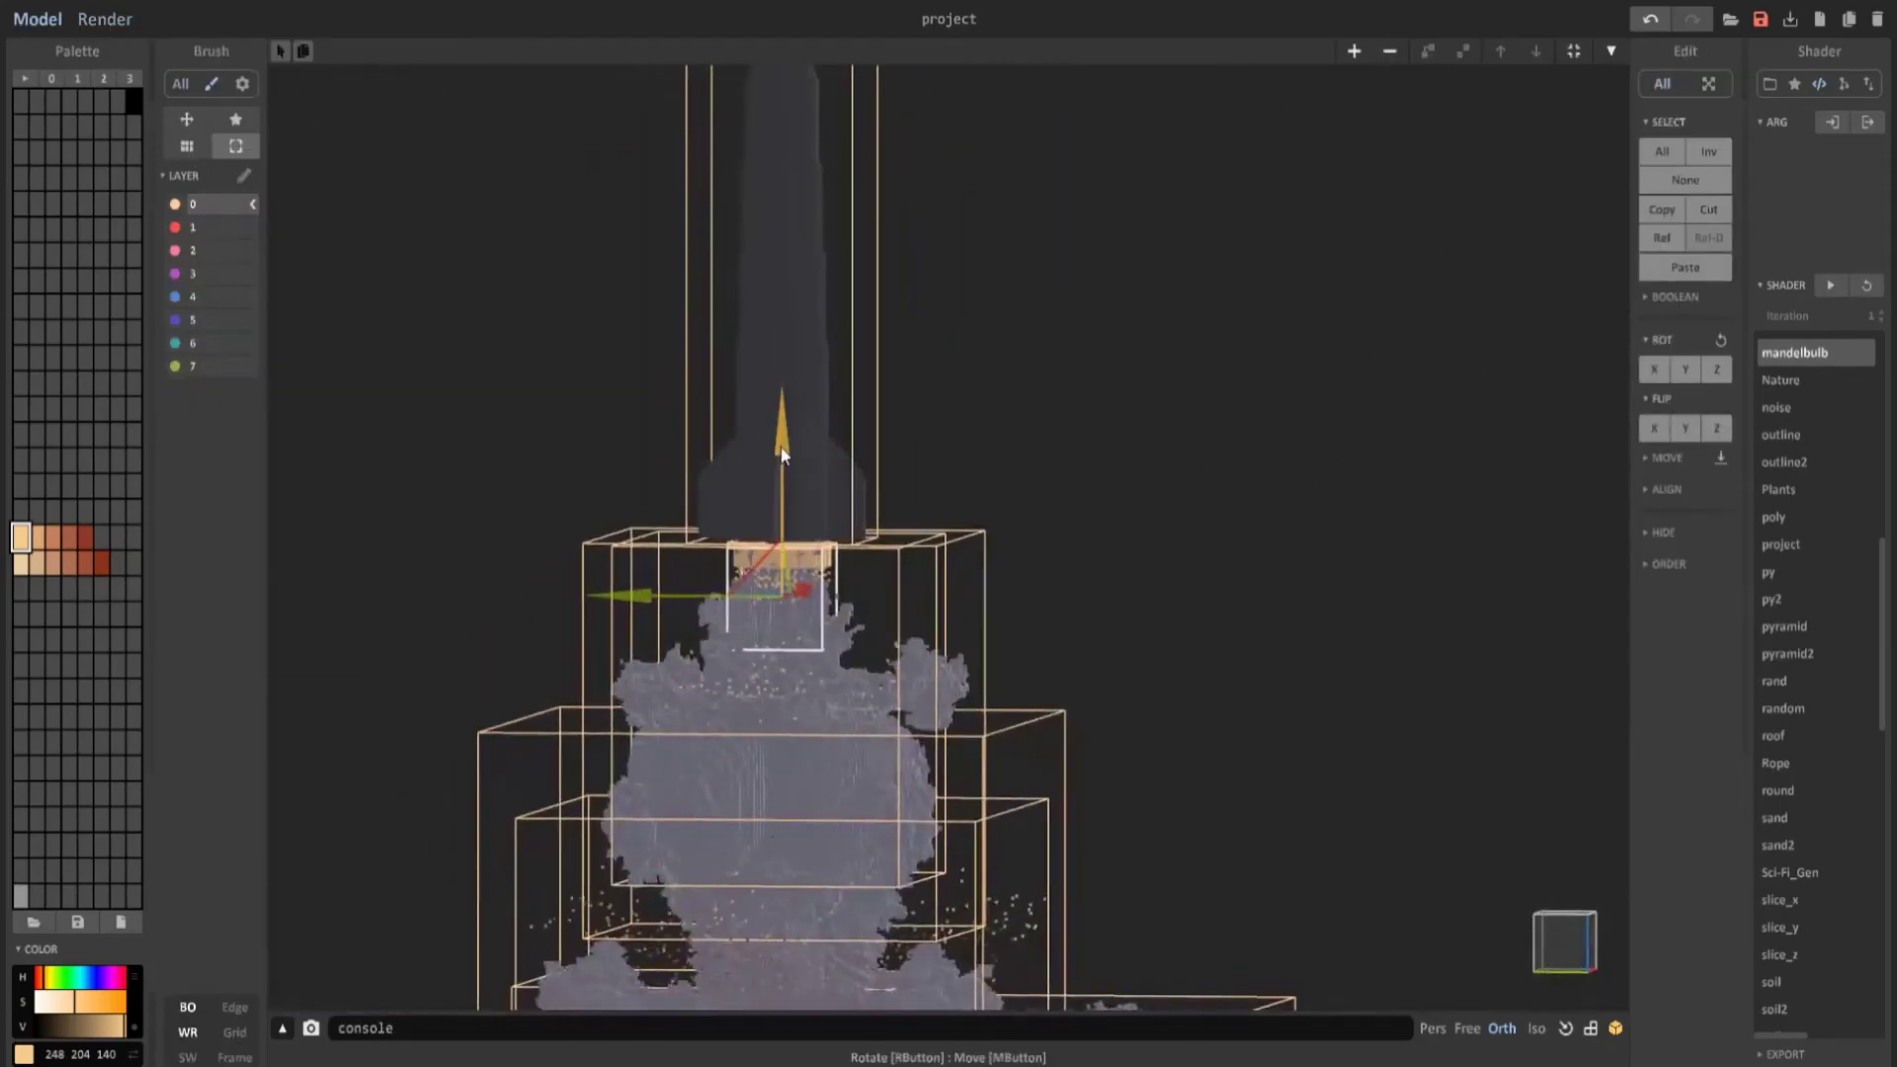
drag(782, 445, 784, 439)
right_drag(784, 439, 721, 493)
scroll(720, 493, down, 4)
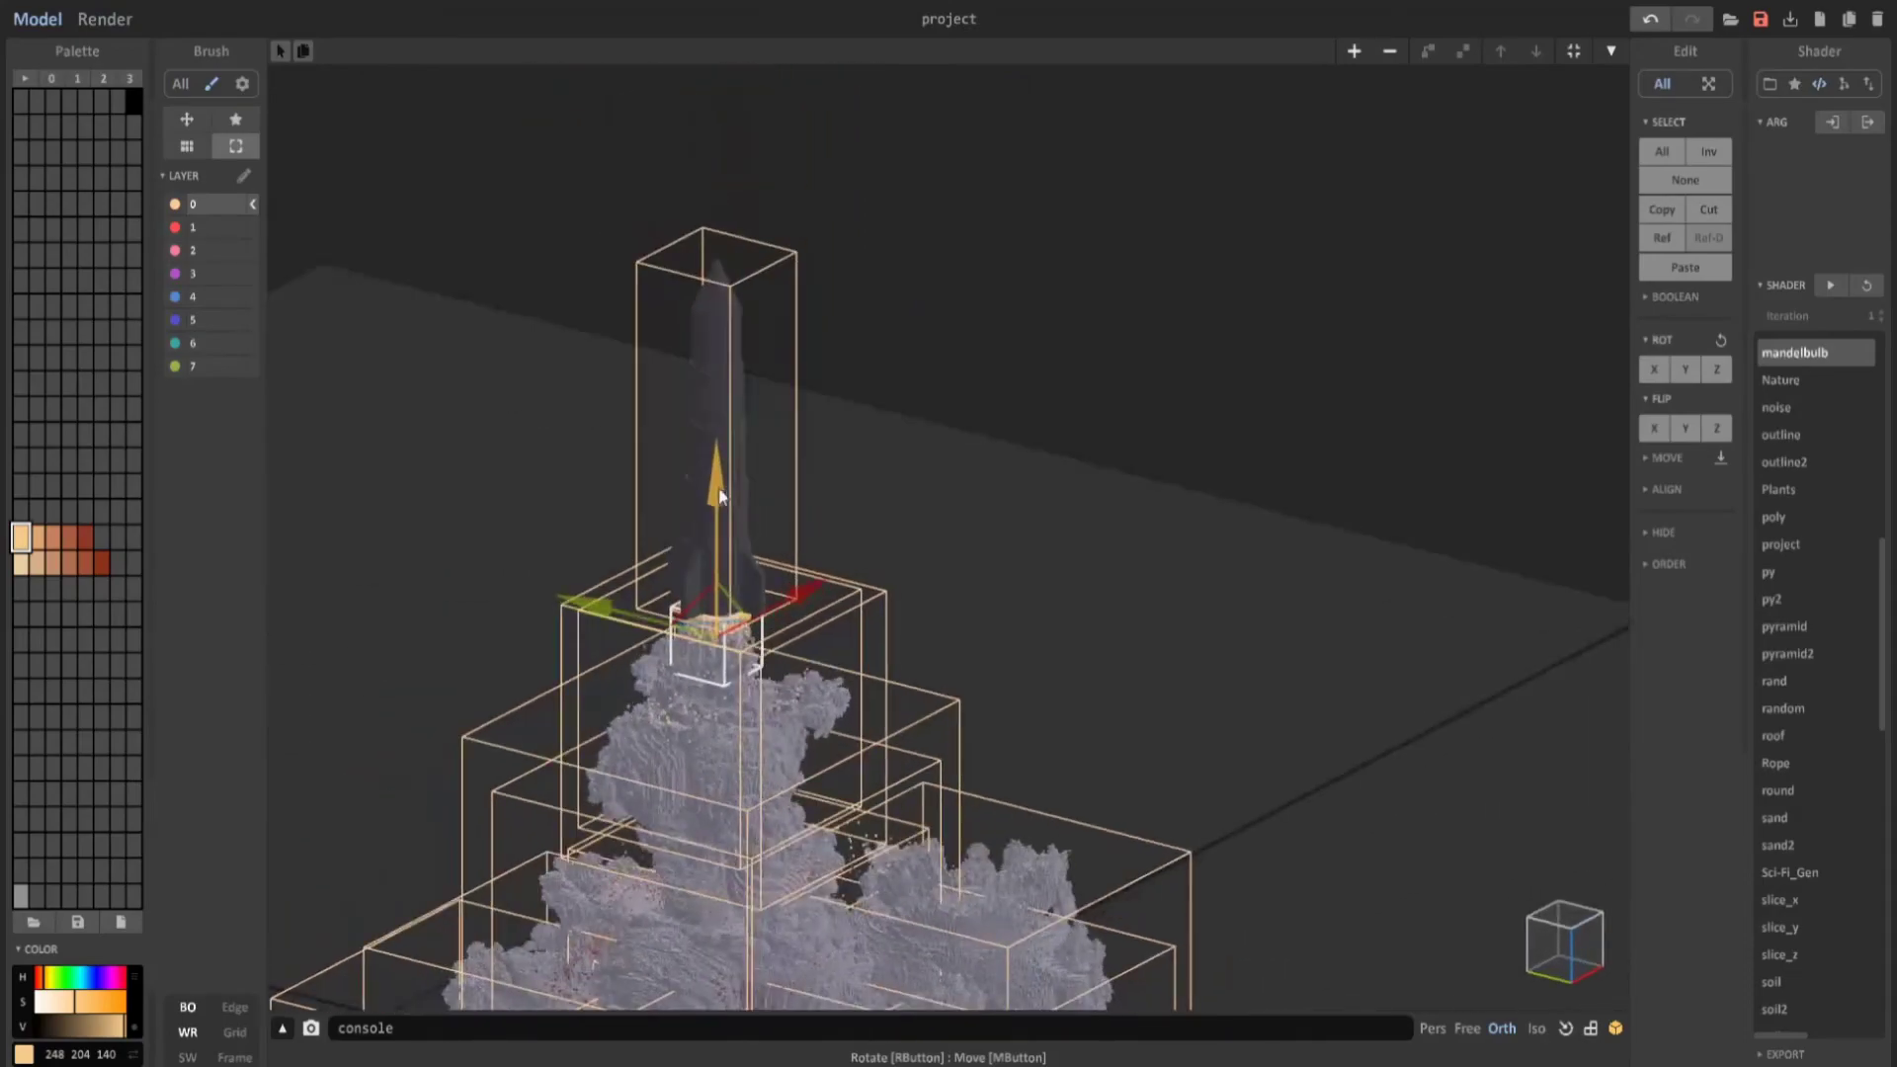
click(103, 19)
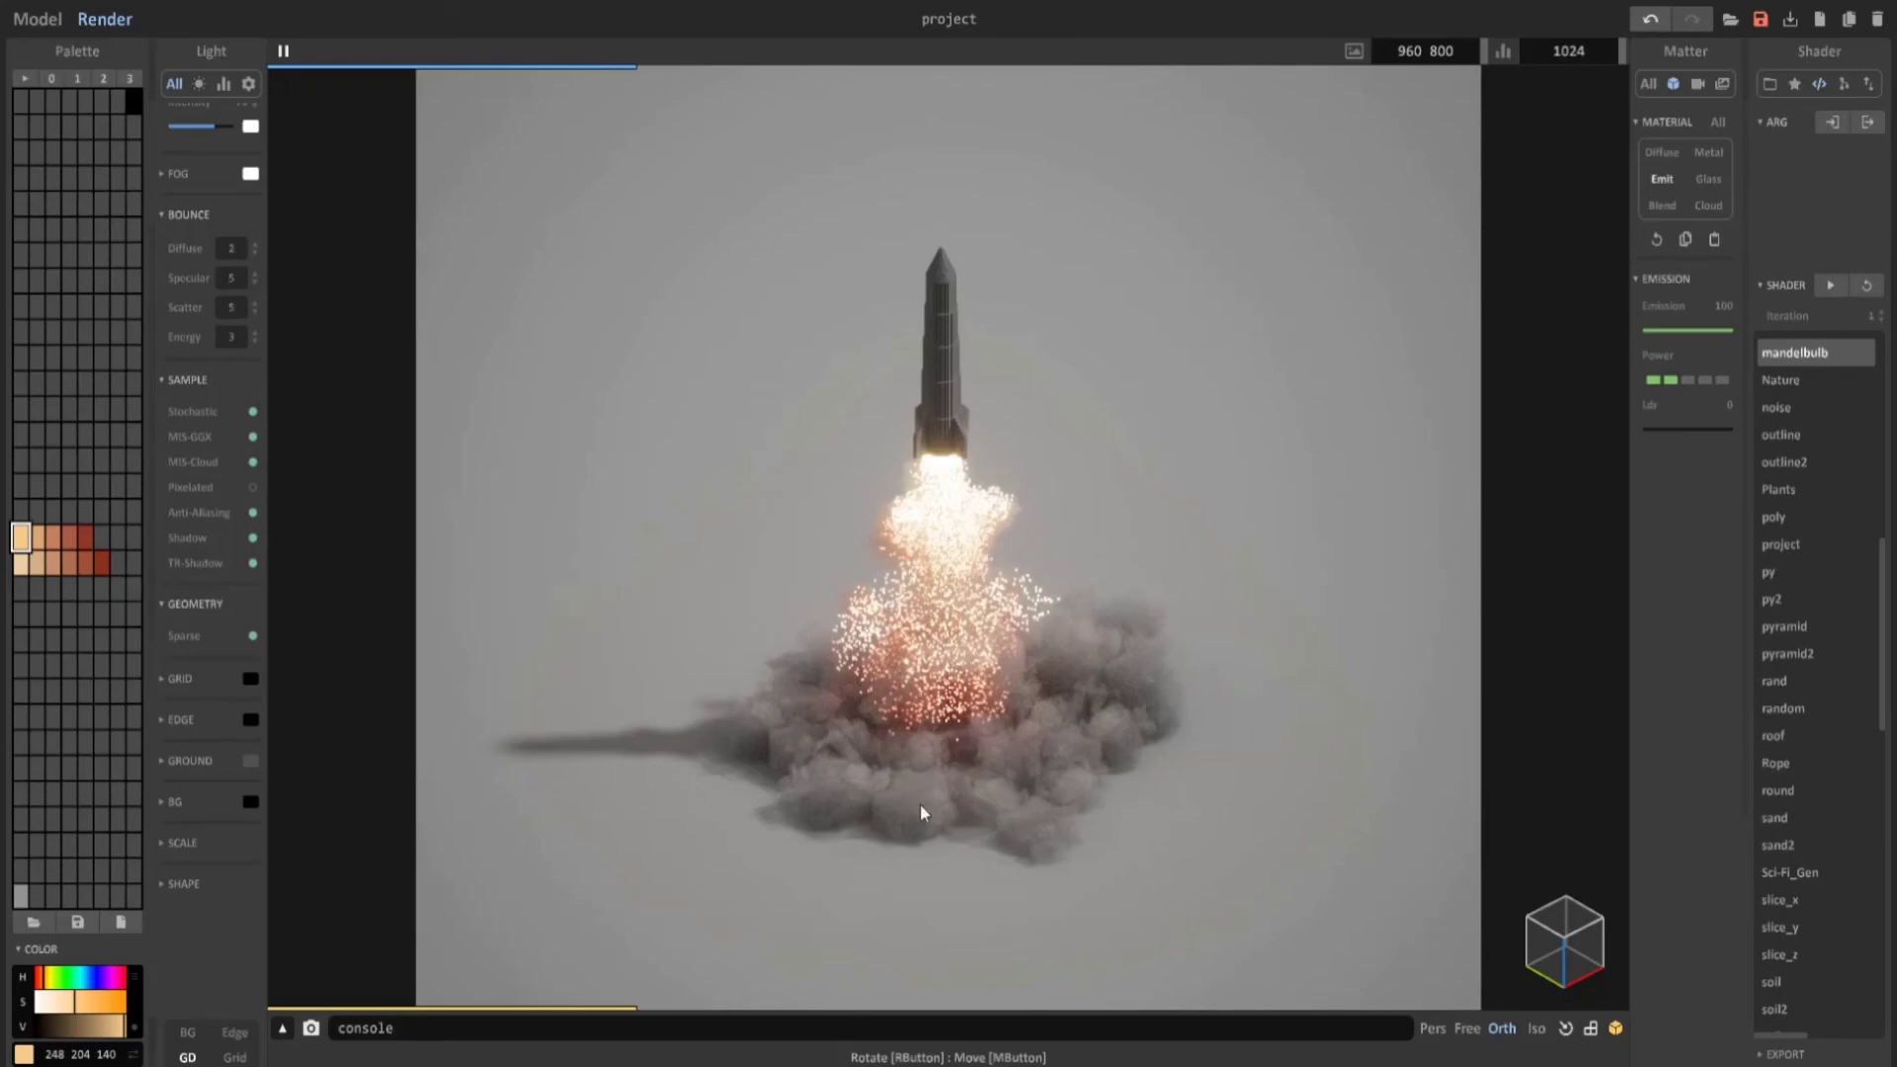
Darken the smoke cloud's colour to grey 124 124 124.
click(840, 798)
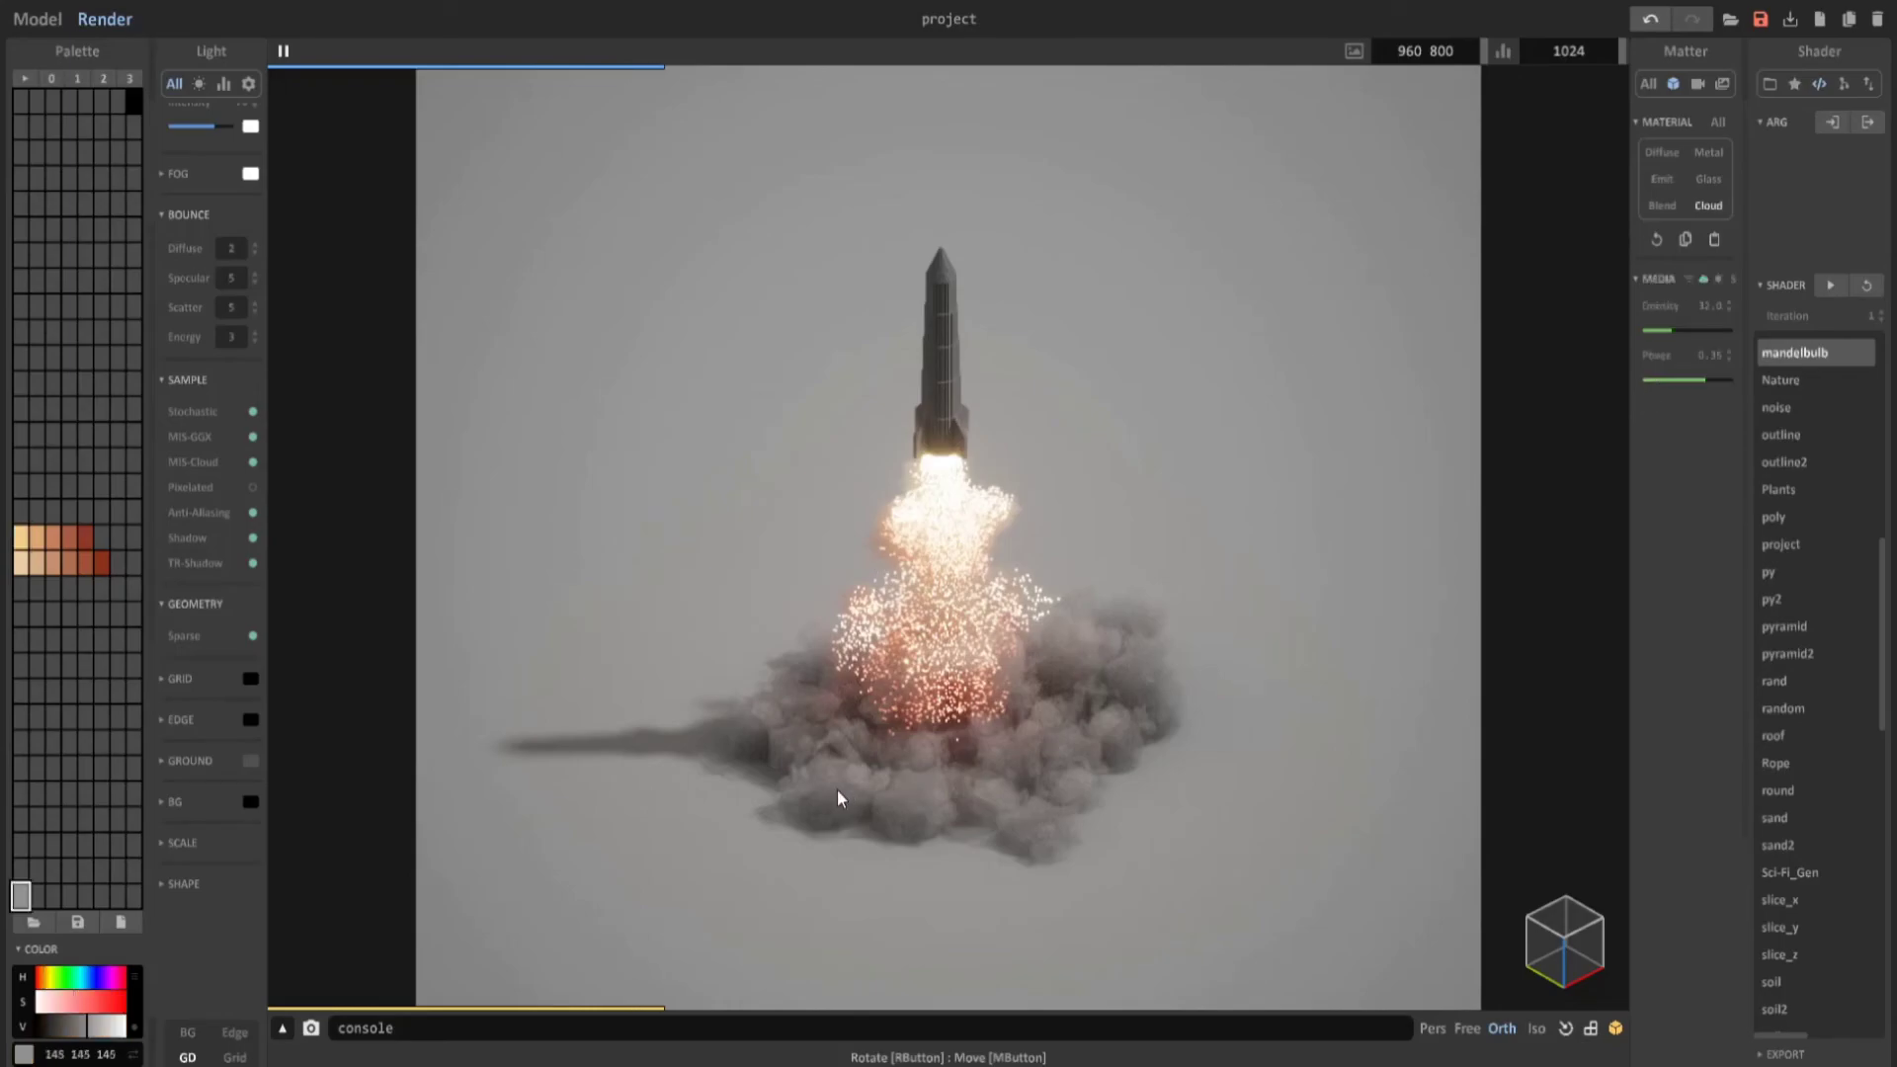
click(80, 1033)
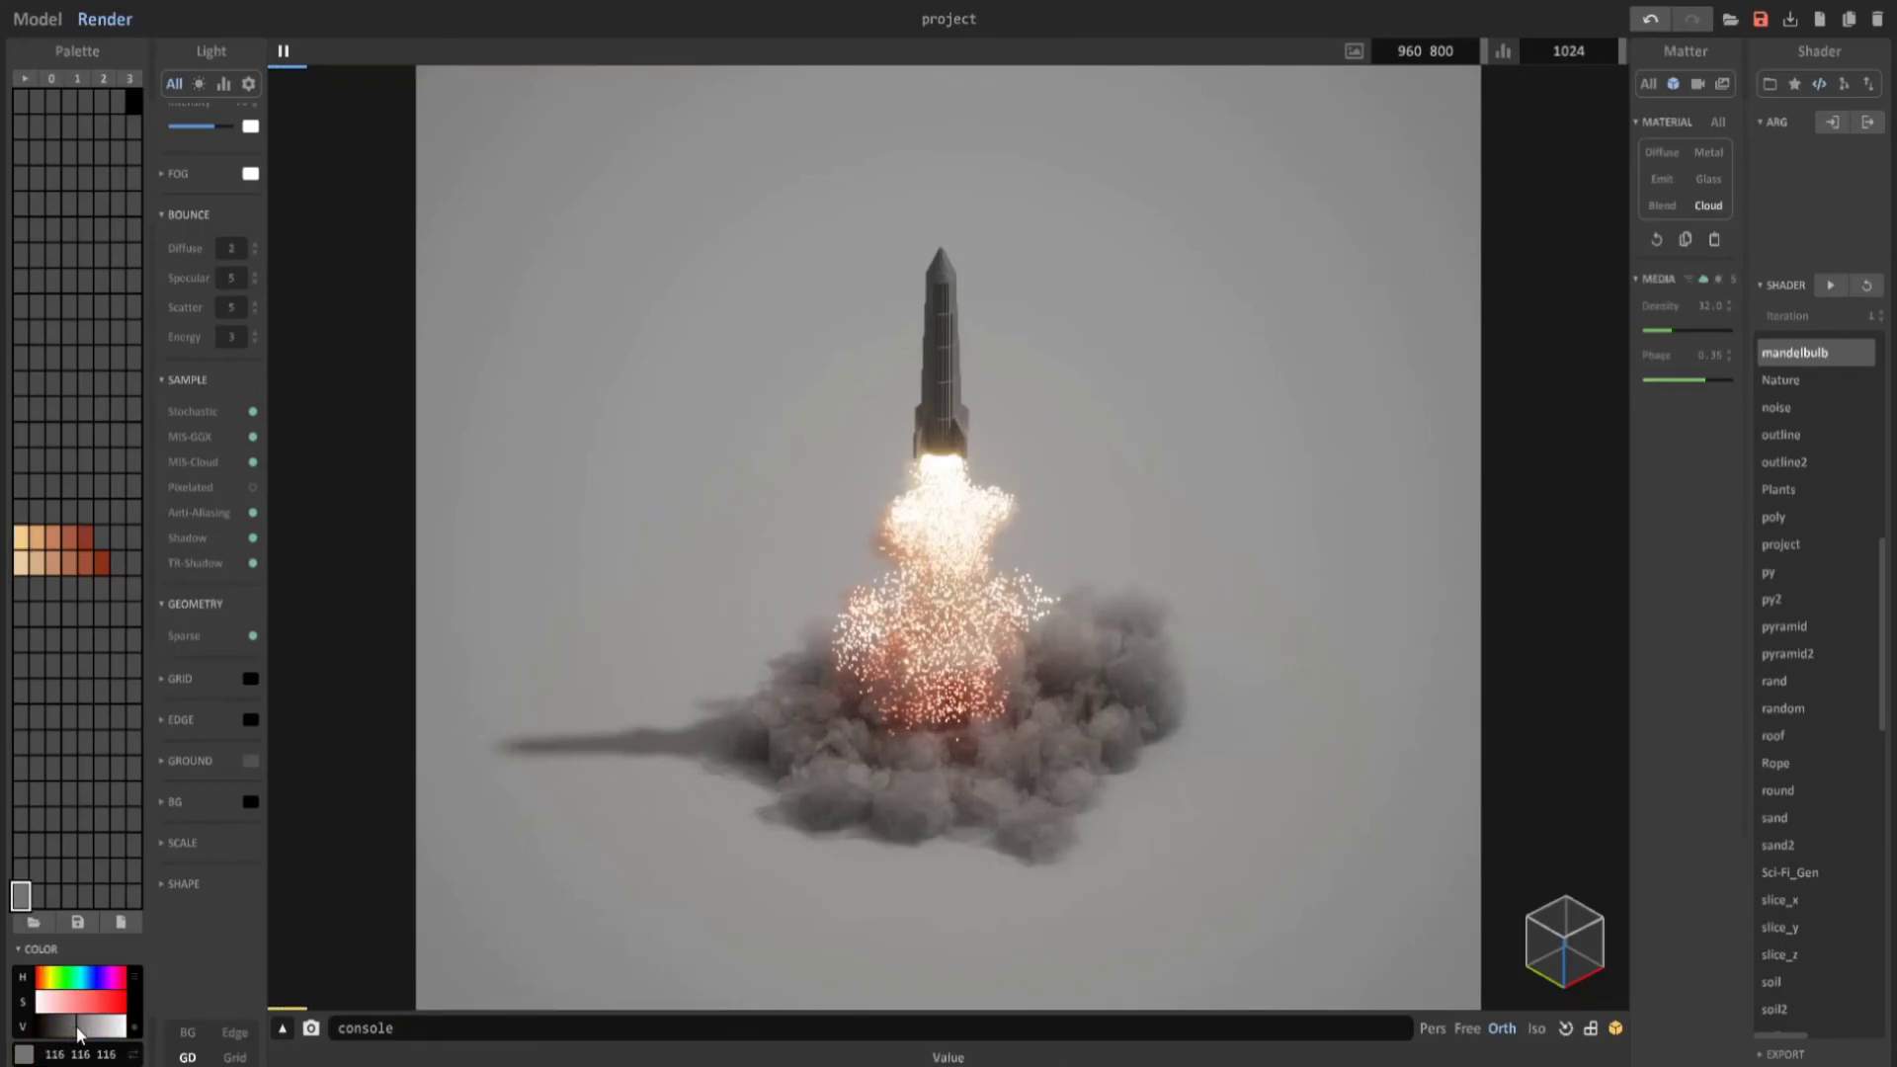
drag(80, 1034, 83, 1034)
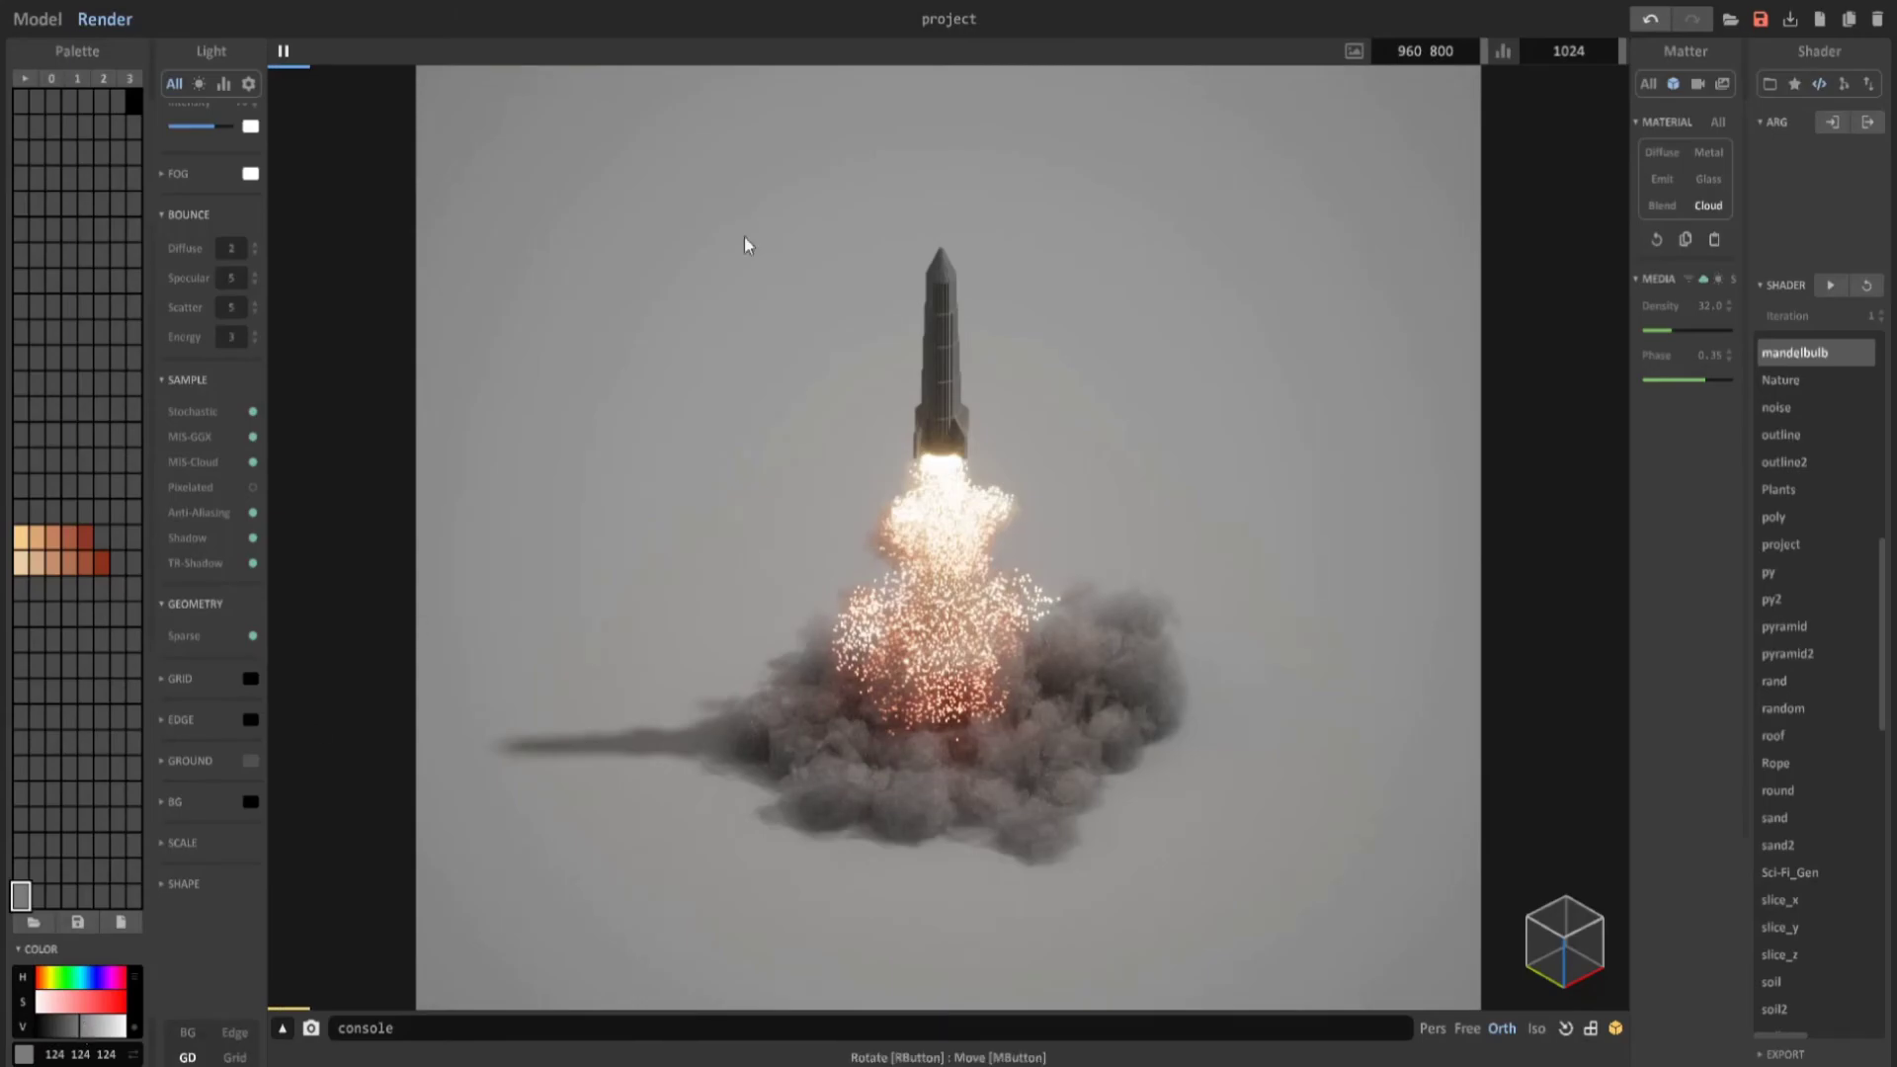
Tint the sun colour a muted orange-tan by setting its hue, saturation and value.
scroll(204, 352, up, 3)
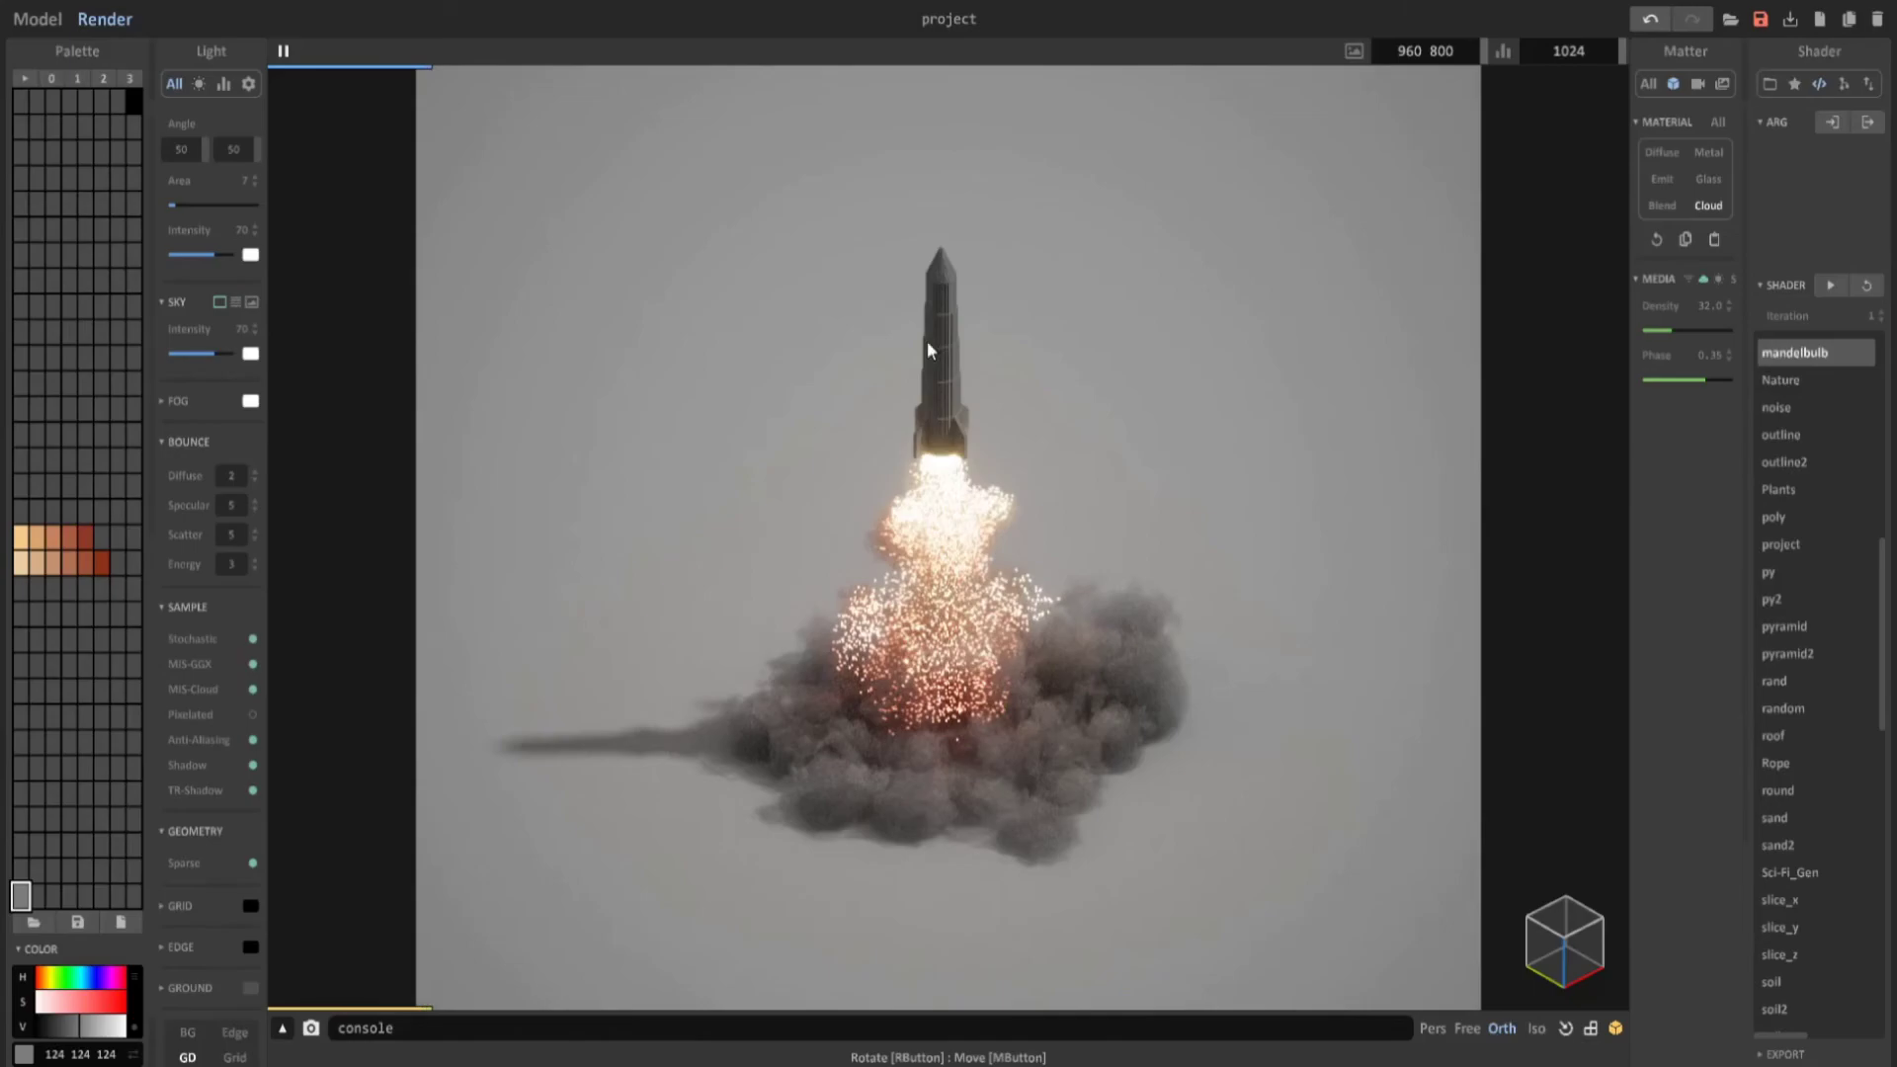
click(251, 255)
click(310, 263)
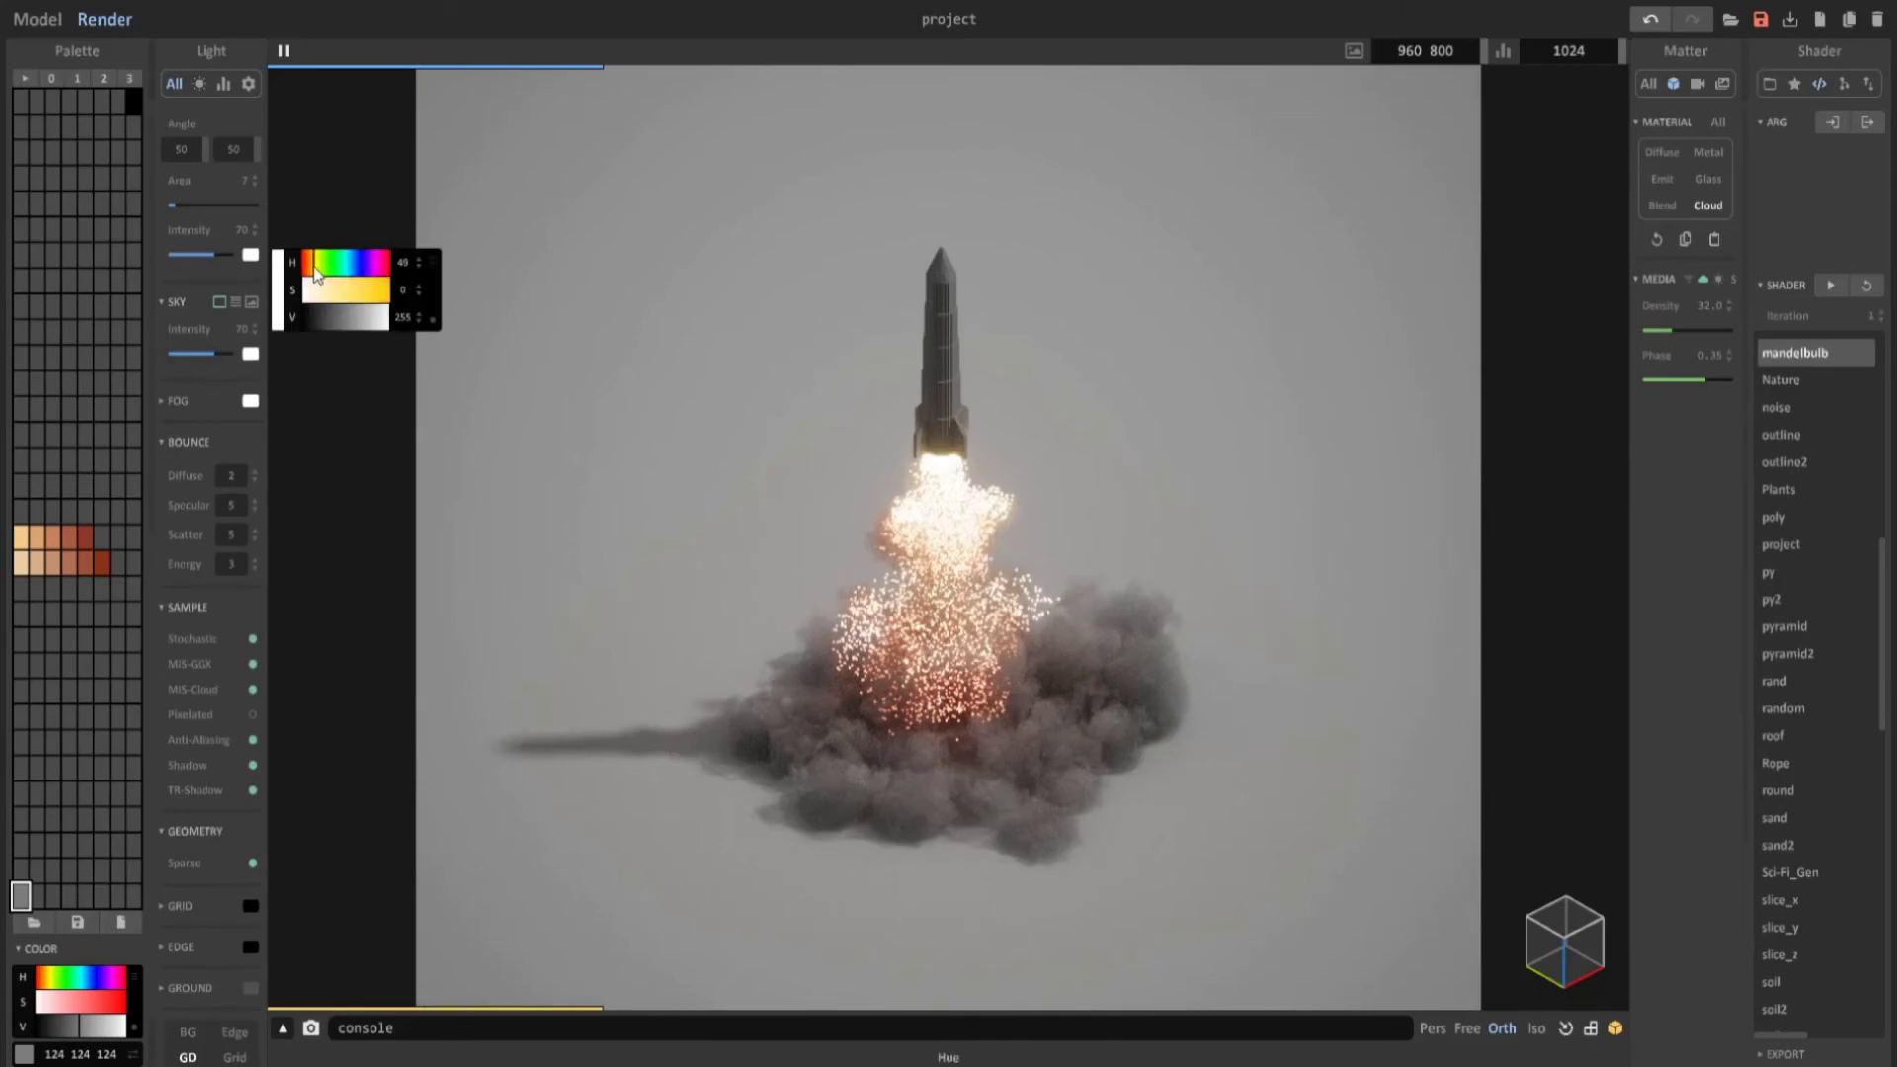
click(335, 291)
drag(365, 318, 353, 322)
click(339, 292)
Tint the sky colour a light blue with reduced brightness, and expand the fog settings.
click(251, 353)
click(358, 364)
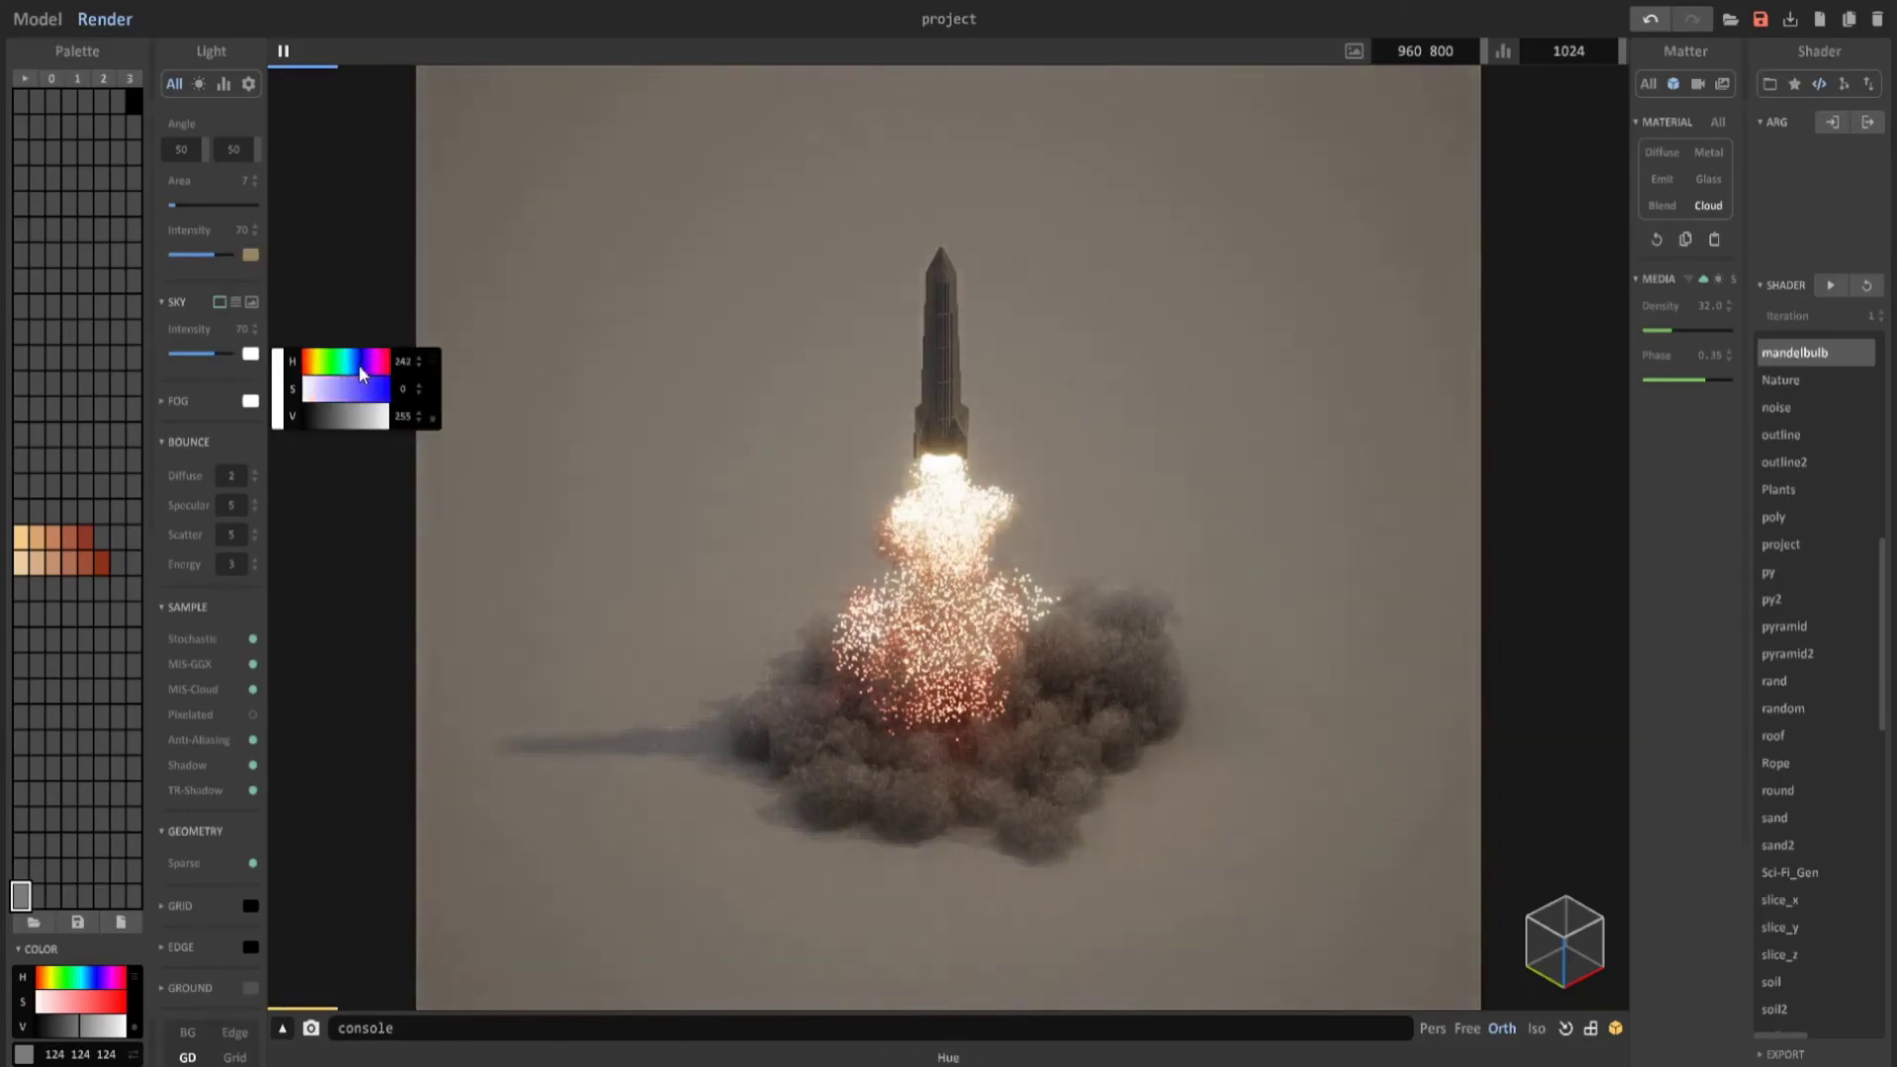
click(329, 389)
click(350, 361)
click(371, 424)
click(204, 401)
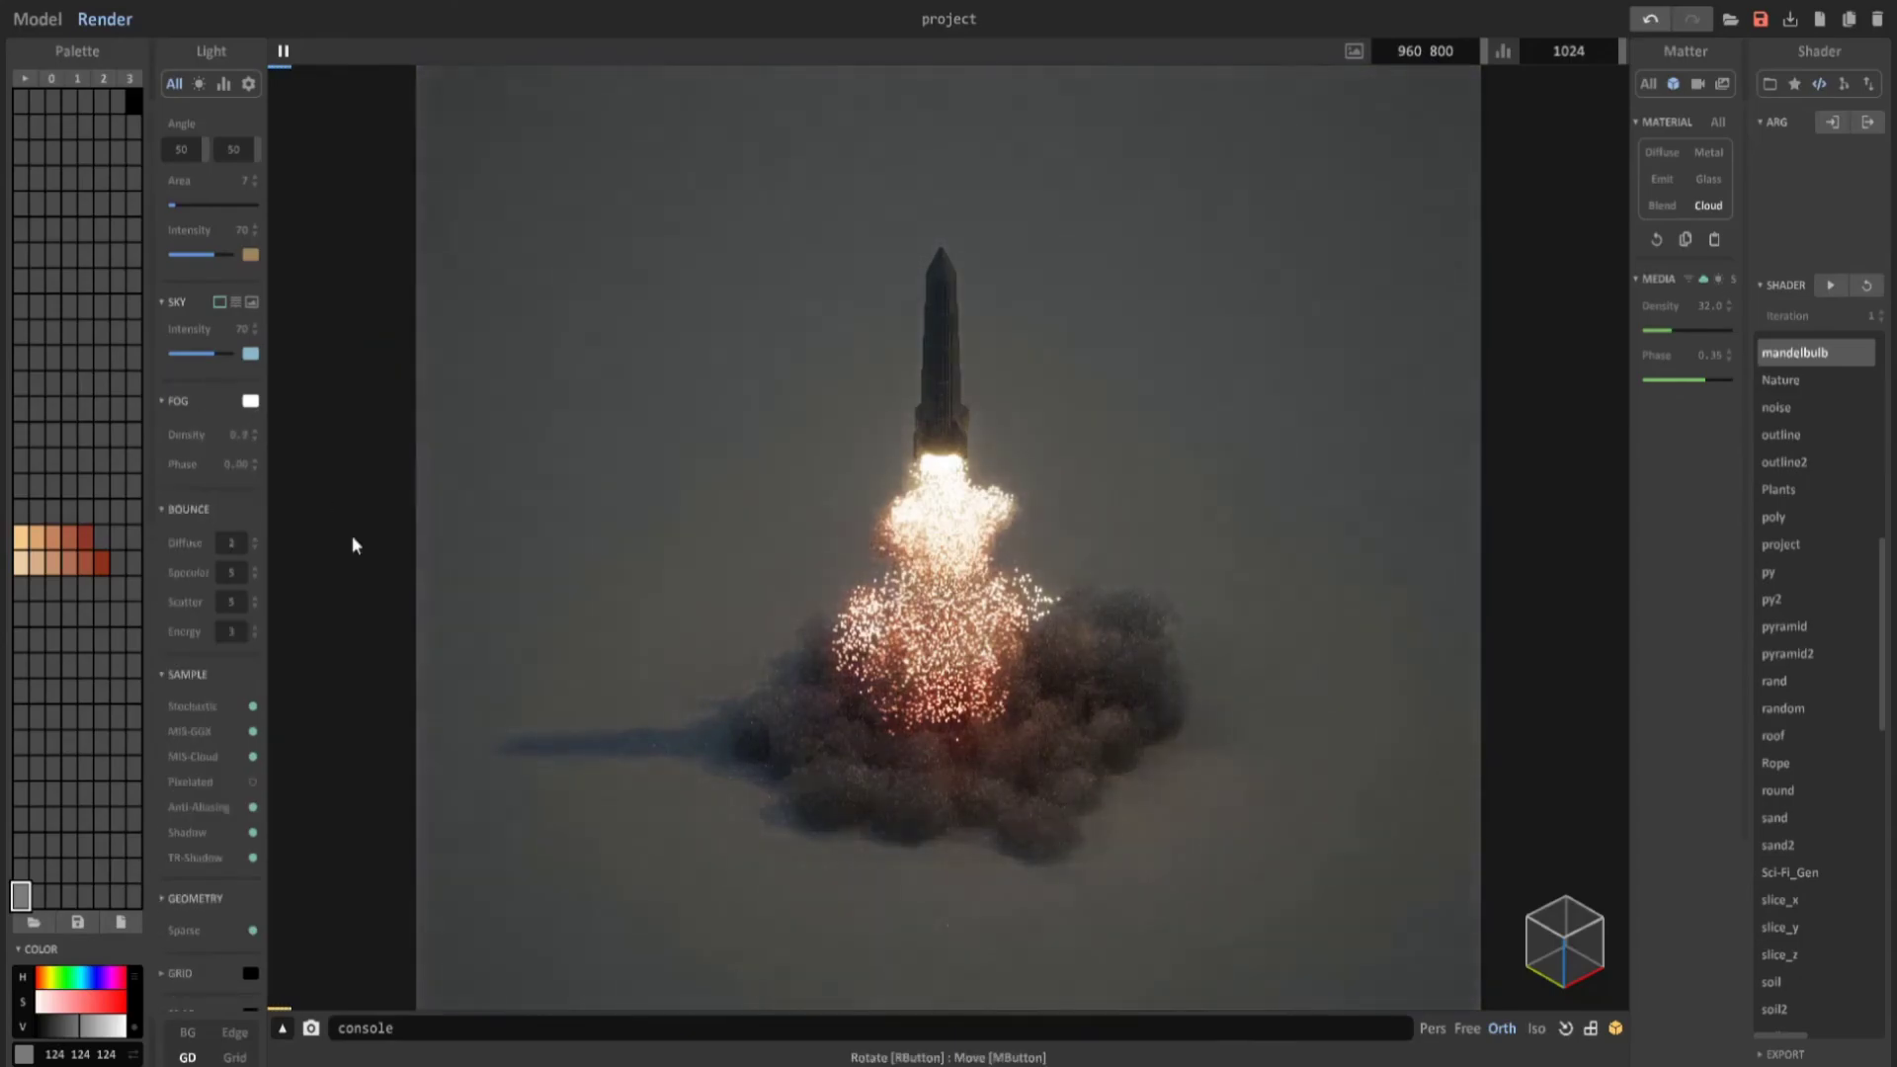
Brighten the orange sun colour, and make the sky colour a paler, brighter blue.
click(251, 255)
drag(361, 317, 384, 317)
click(251, 354)
click(309, 387)
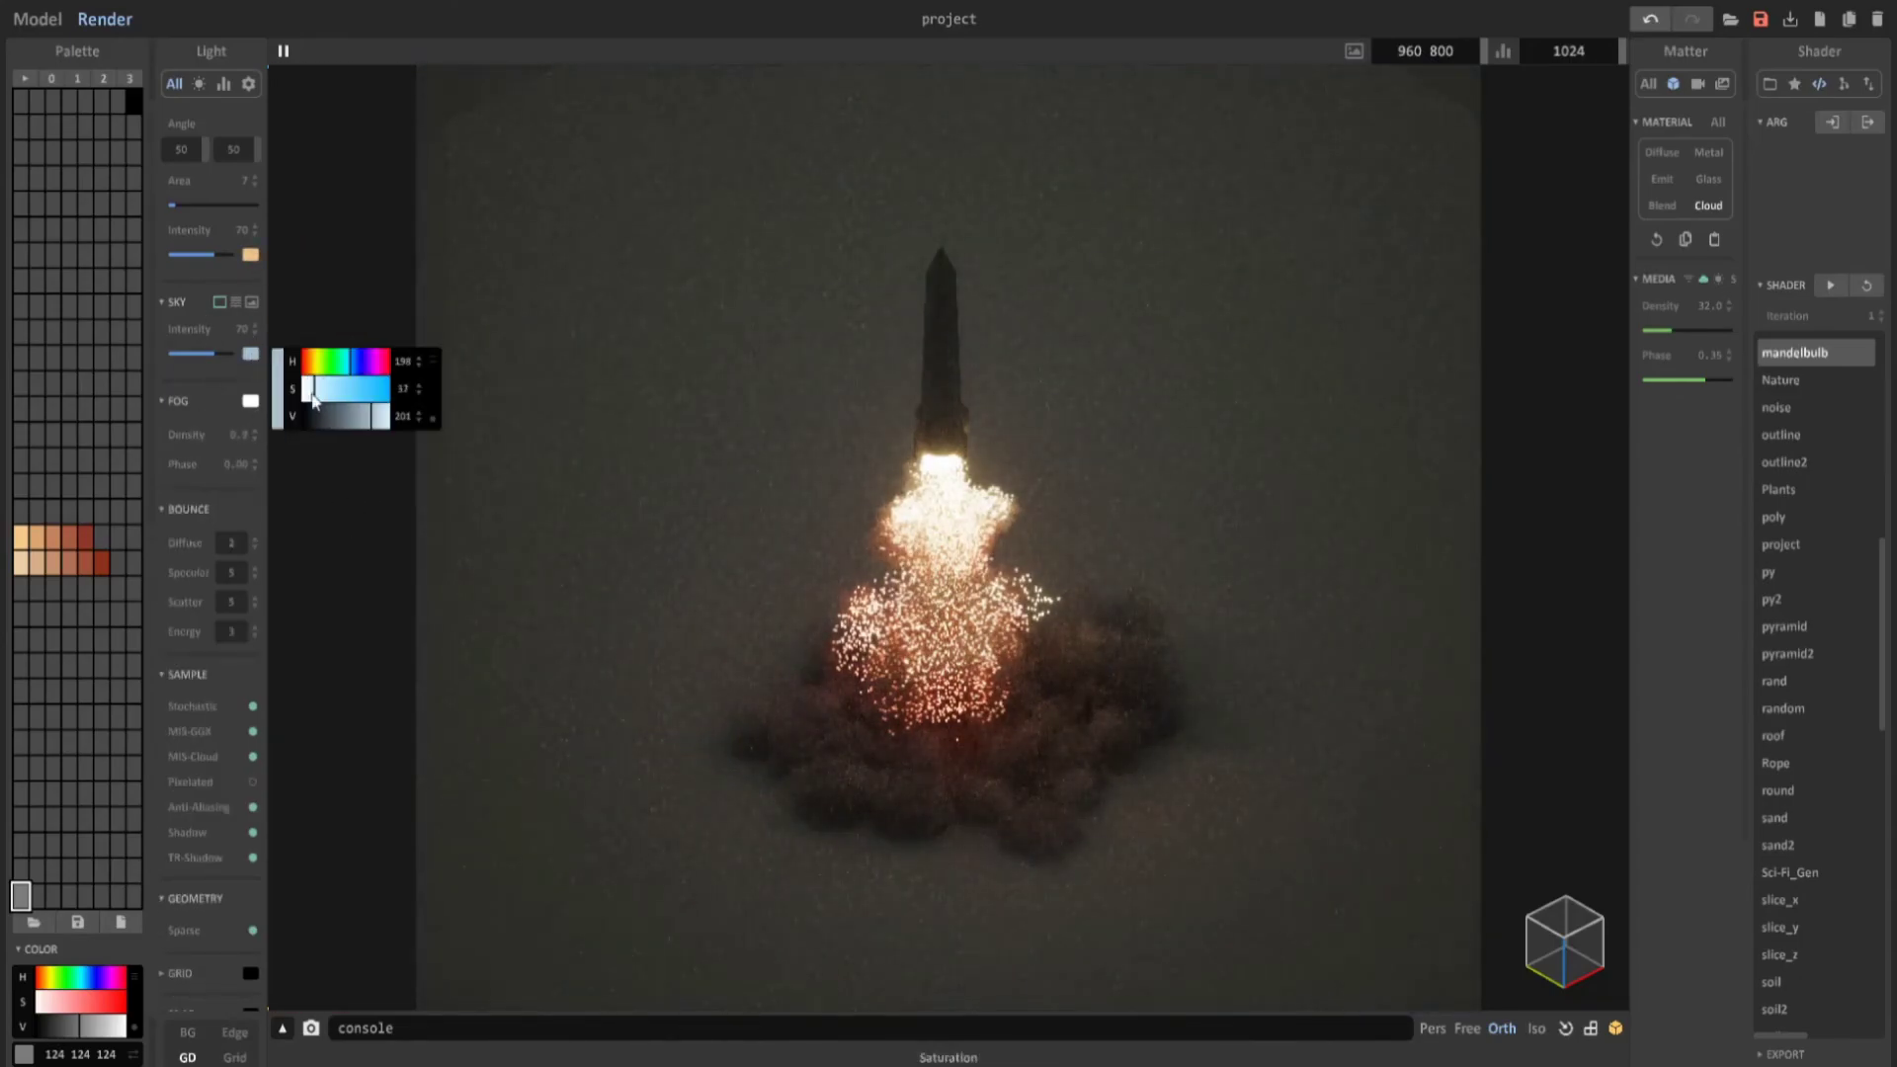
click(384, 416)
Adjust the camera's film exposure and set the rocket's dark grey 75 75 75 material to Metal.
click(1697, 84)
click(1668, 395)
click(516, 673)
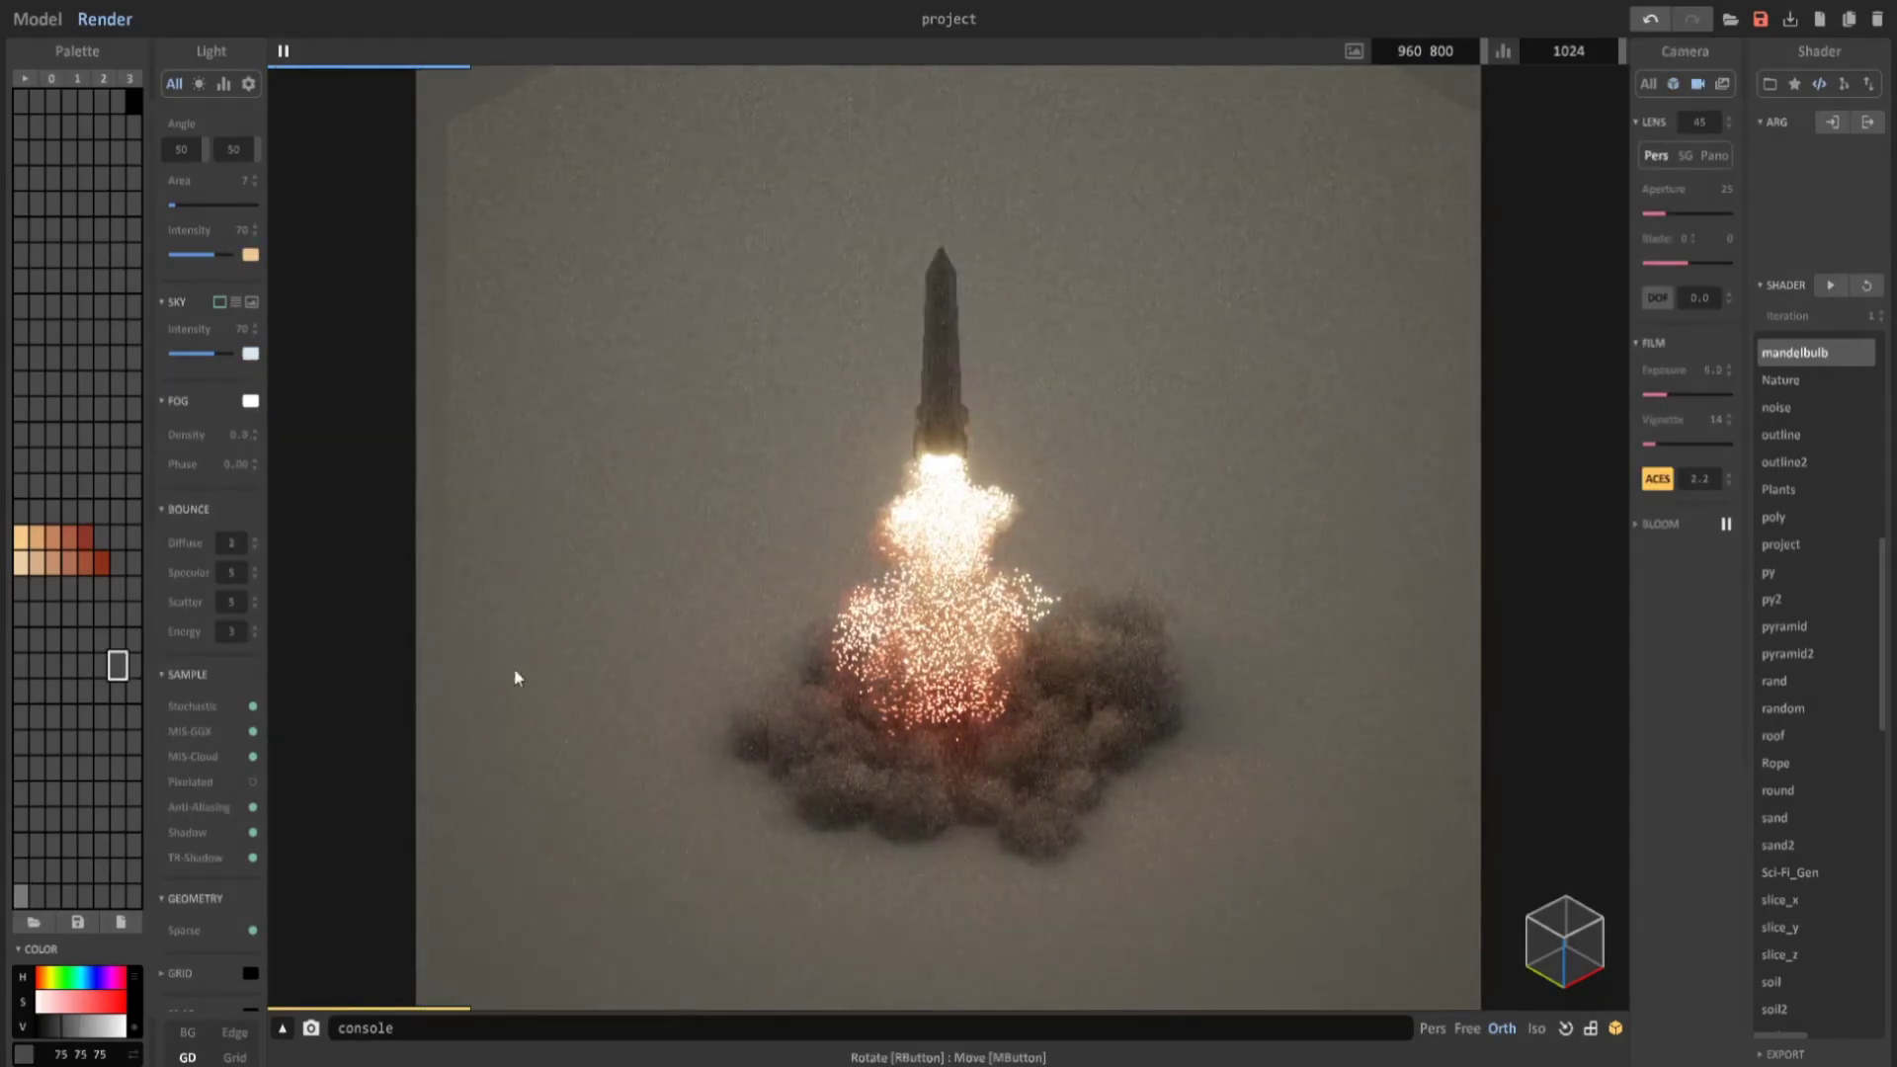
click(1673, 84)
click(1717, 160)
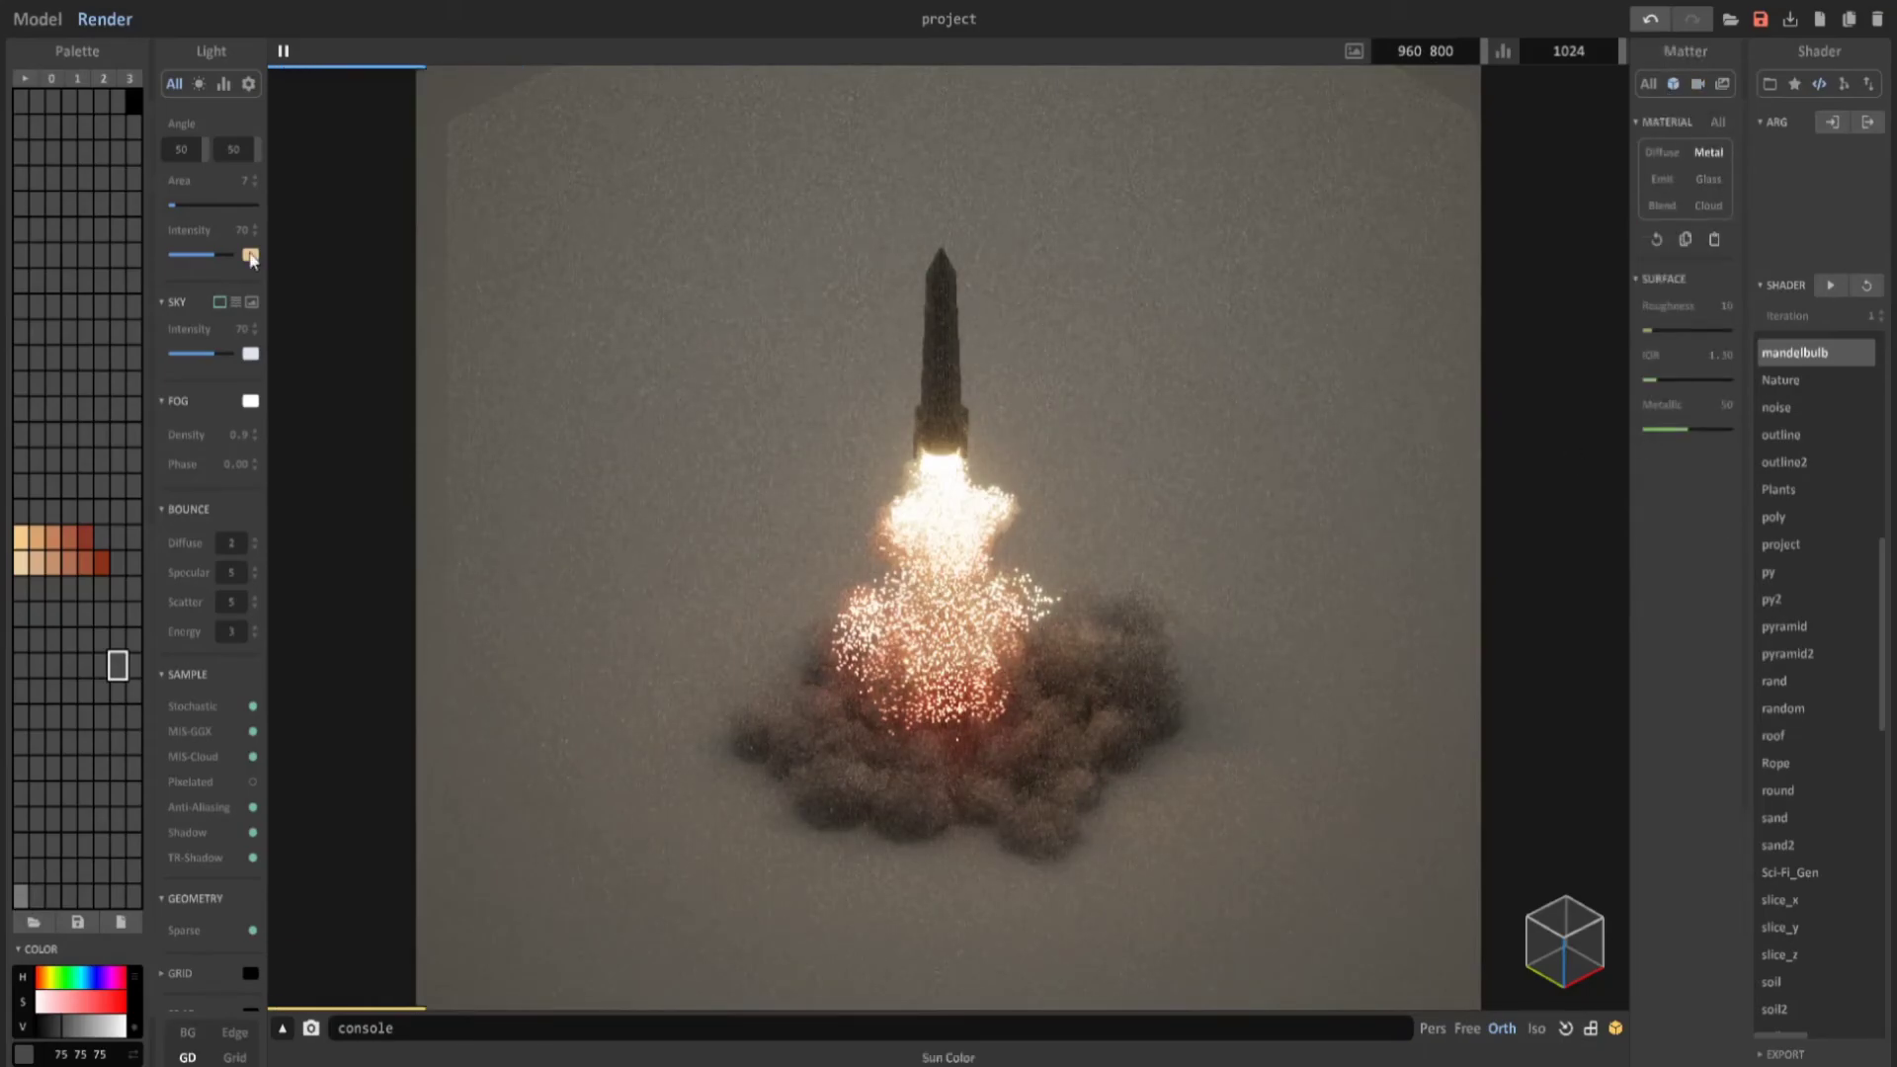
Make the sun colour nearly white by reducing its saturation to 3.
click(250, 257)
click(304, 287)
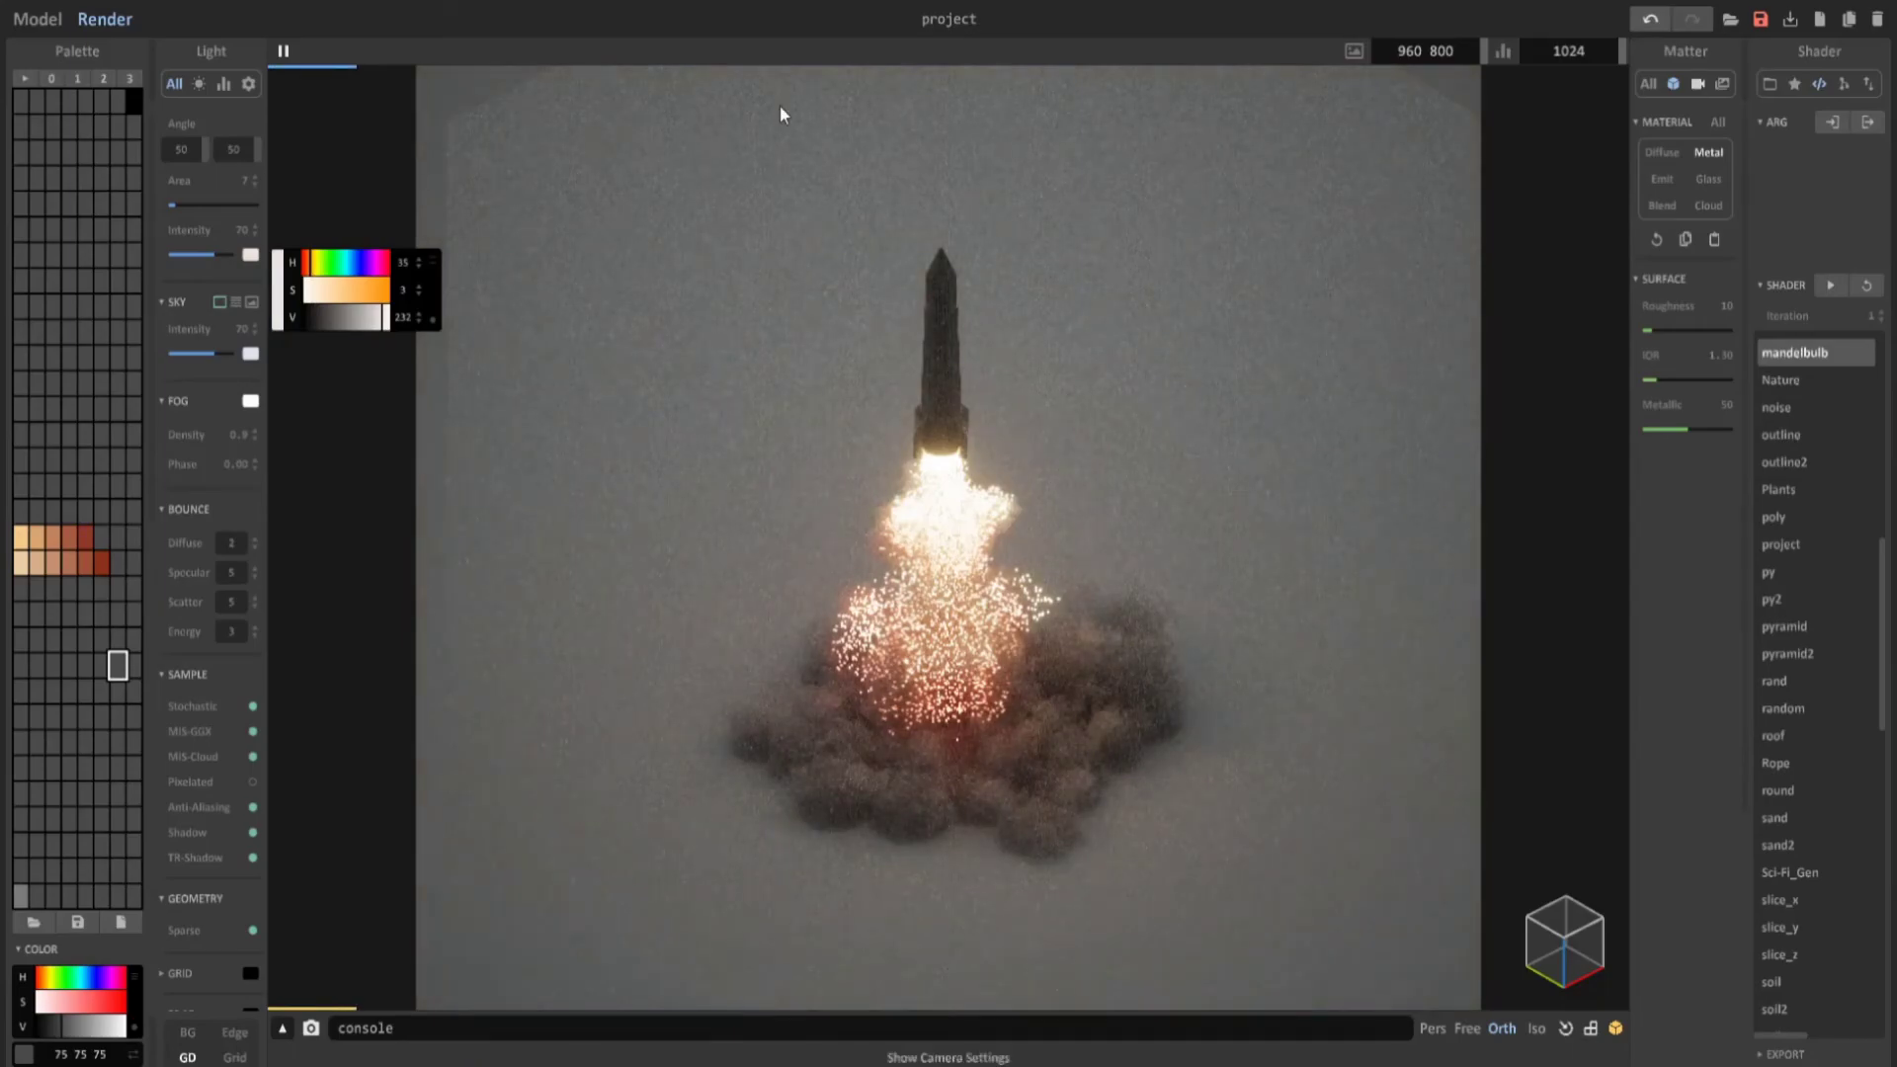
click(367, 208)
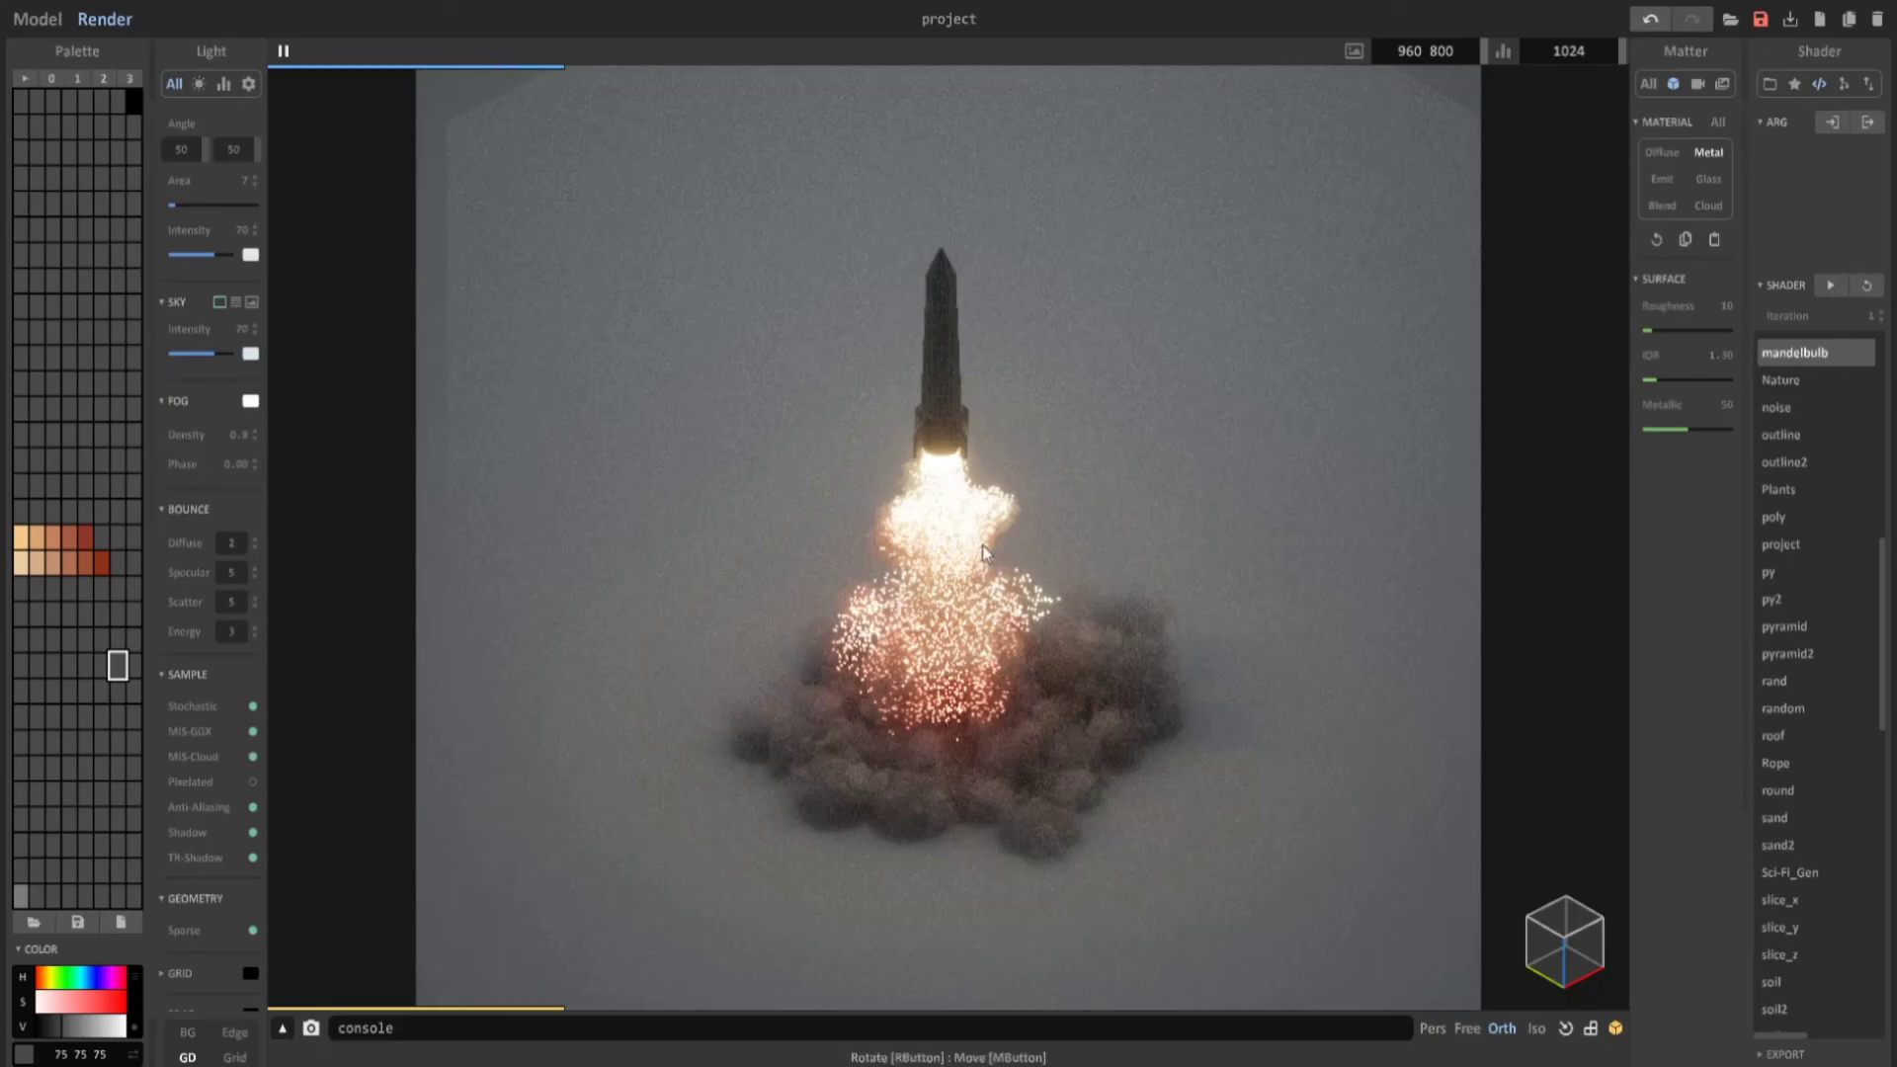
Turn off MIS-GGX, MIS-Cloud and TR-Shadow sampling, and raise the camera's film exposure.
click(253, 731)
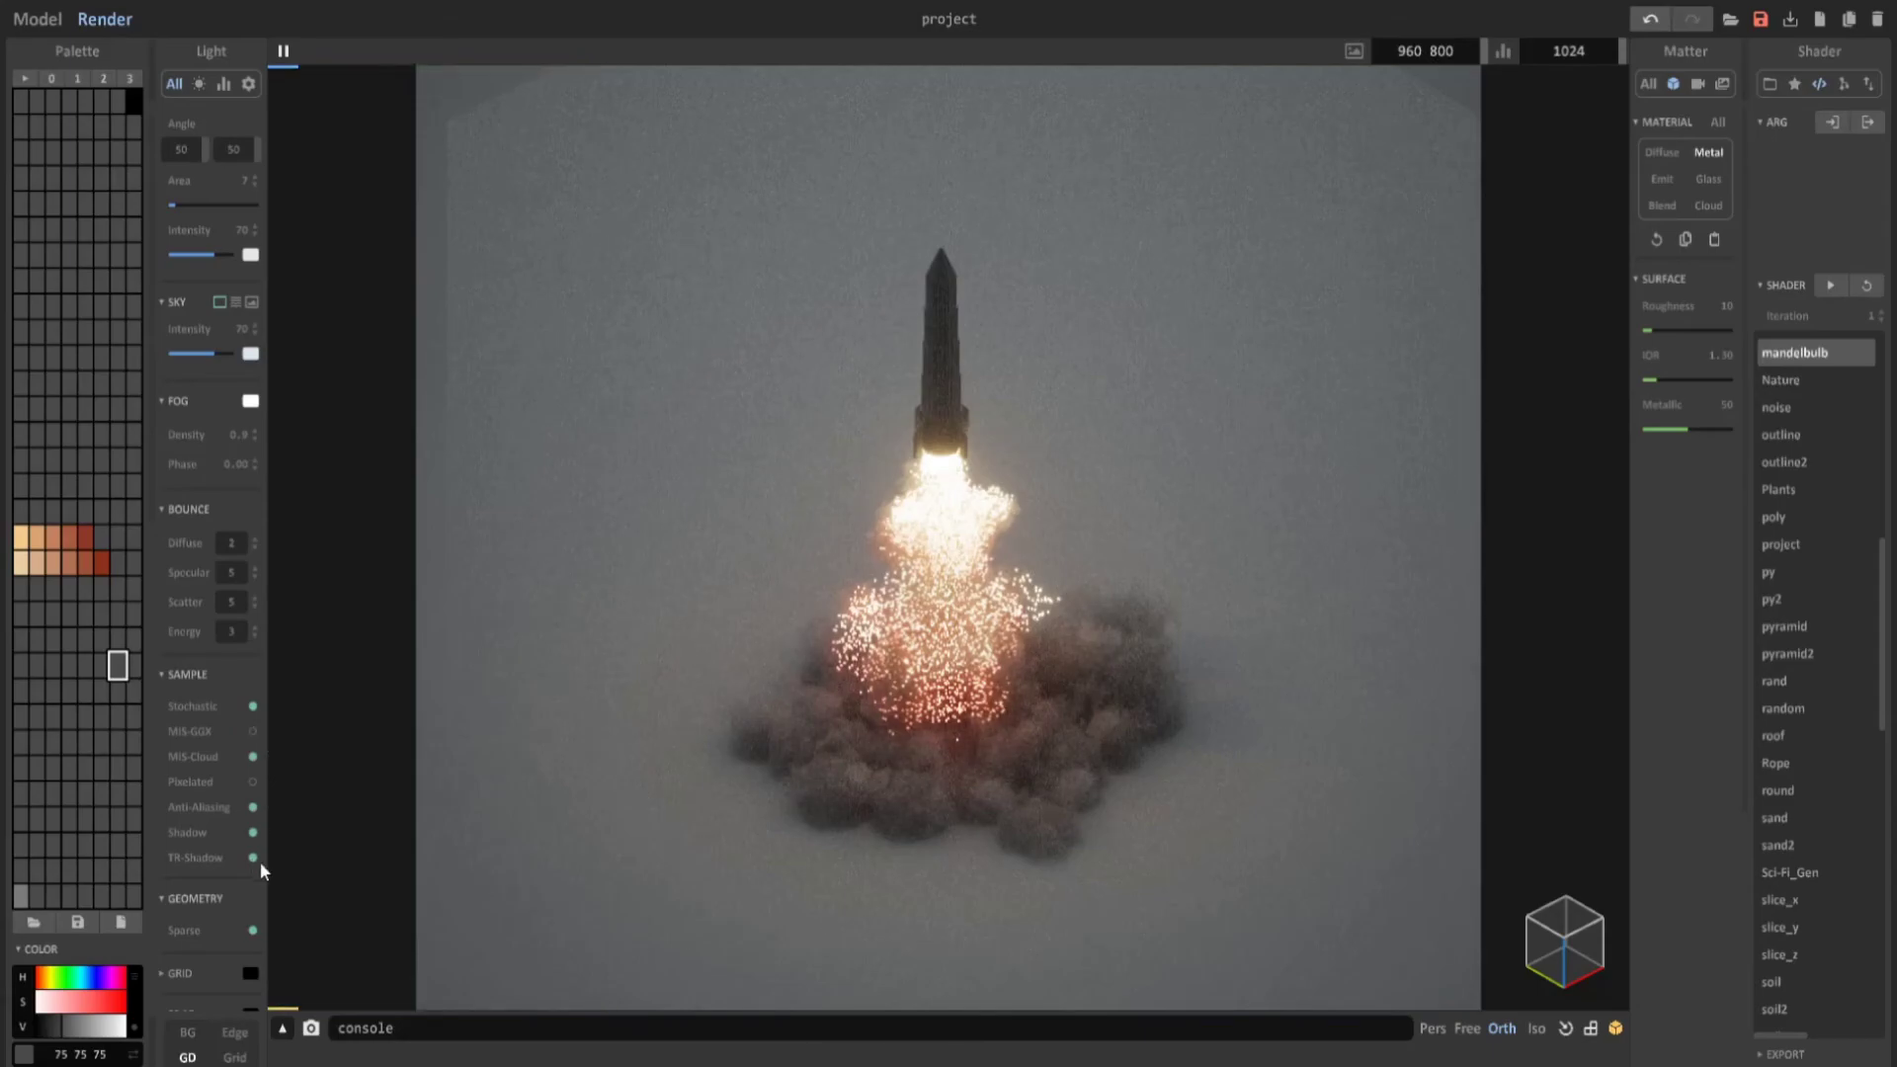
click(254, 757)
click(254, 858)
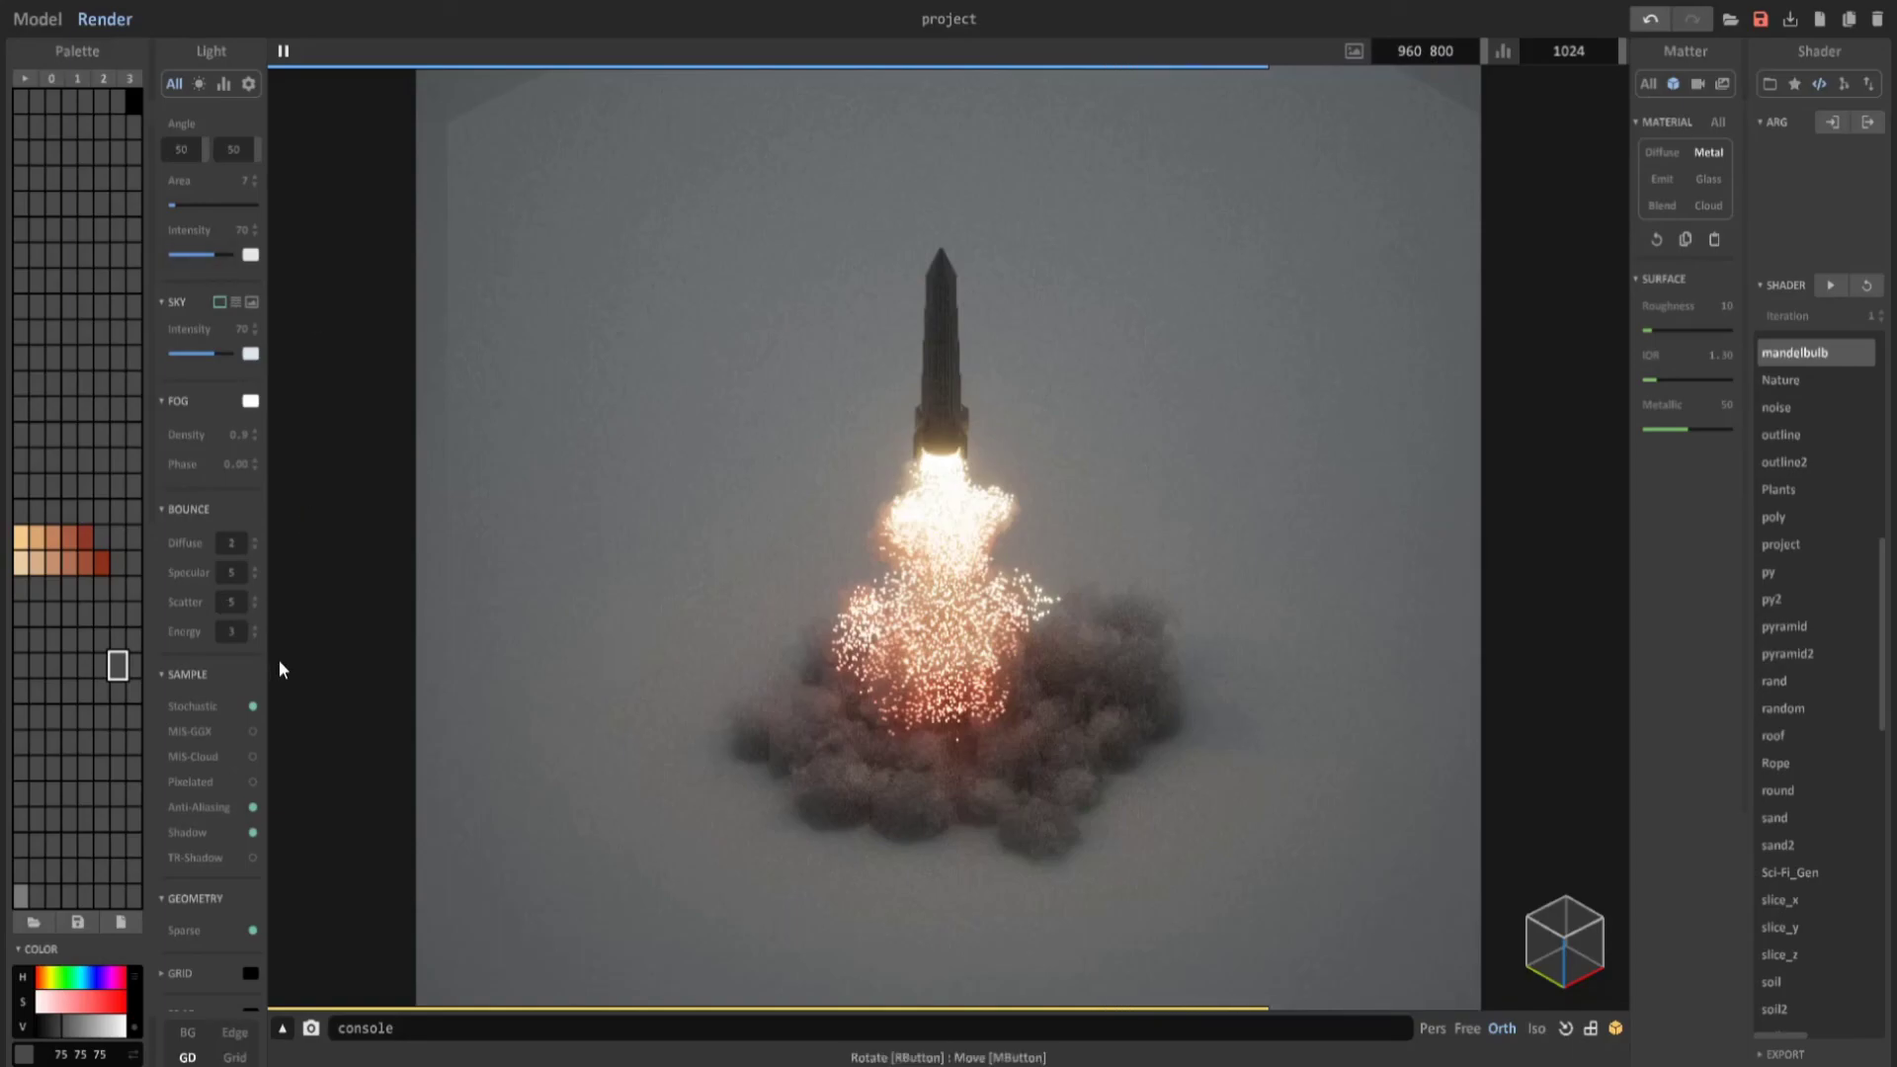
click(1697, 83)
click(1674, 393)
Return to modelling, add a 40 × 40 × 40 sphere away from the rocket, and open it for voxel editing.
click(37, 19)
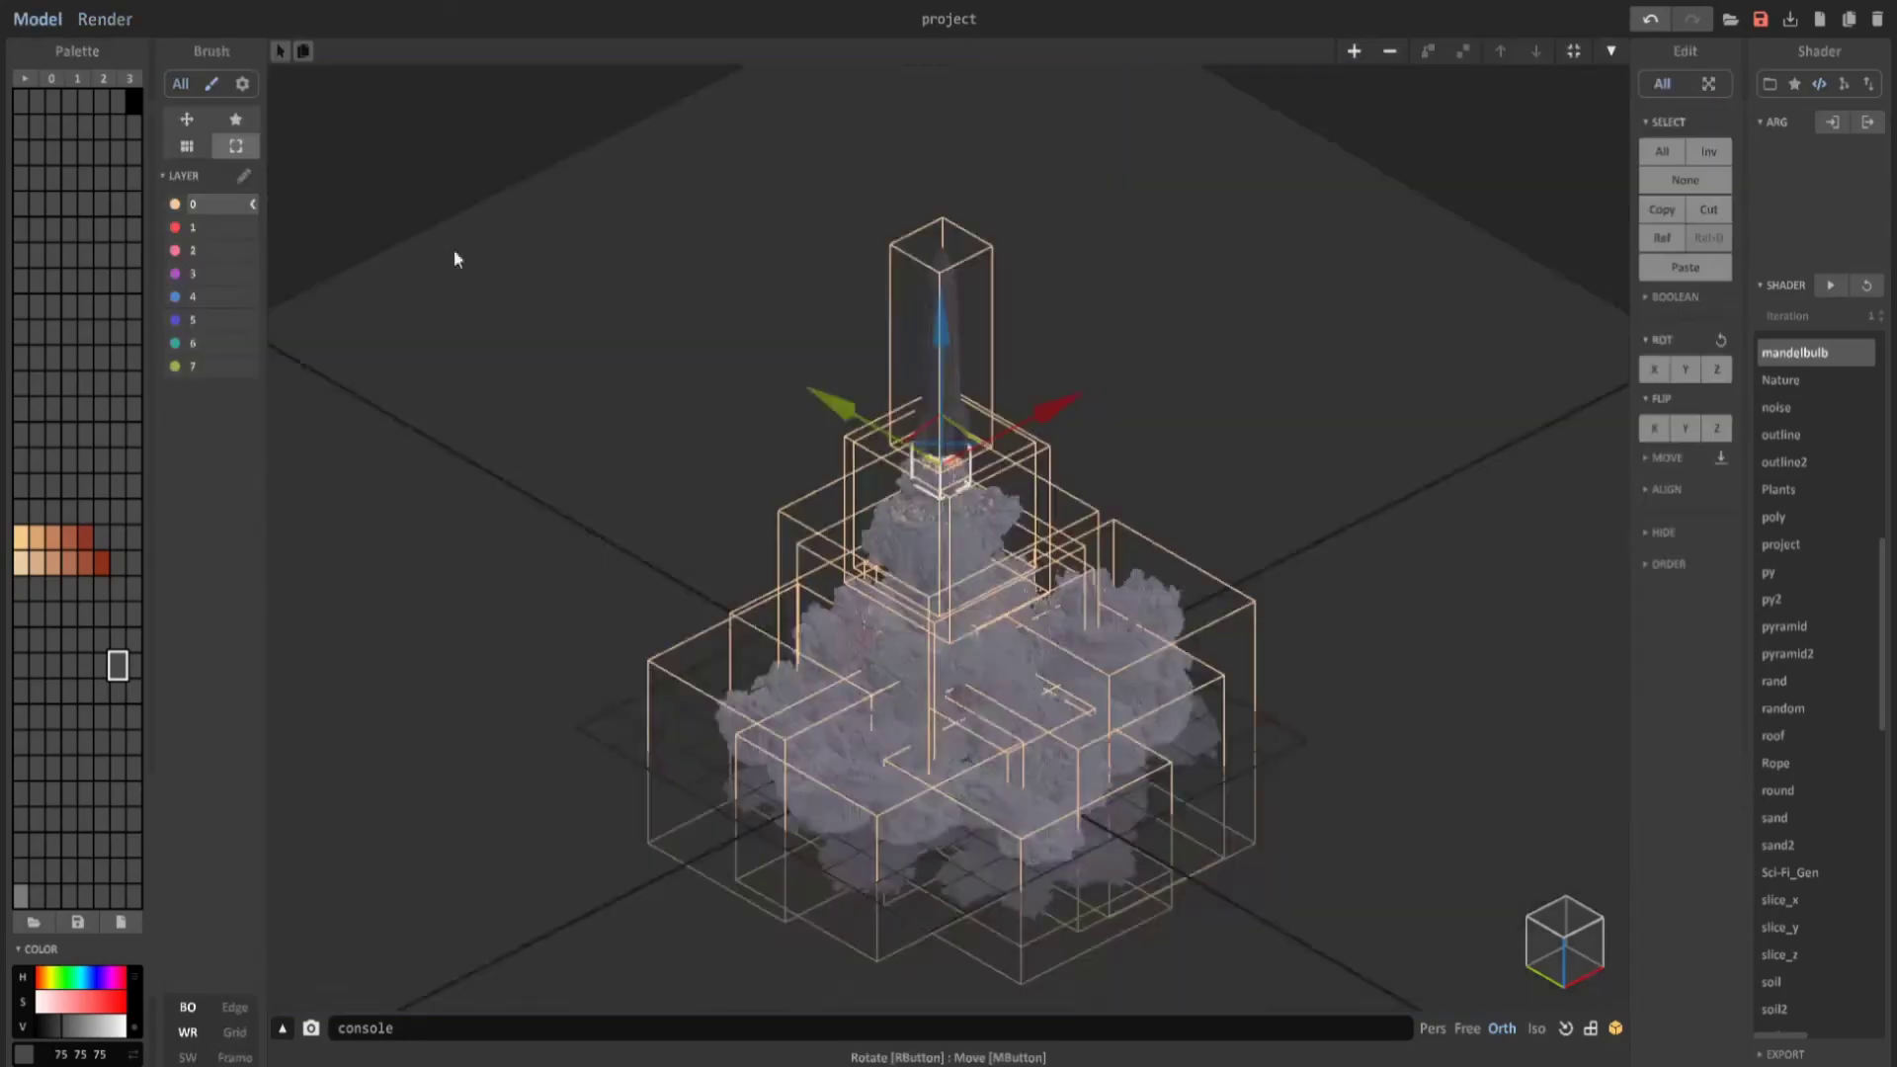
right_drag(457, 254, 849, 581)
scroll(849, 582, down, 5)
click(1181, 367)
scroll(1181, 367, up, 3)
right_drag(1181, 367, 1146, 461)
key(Tab)
scroll(1146, 460, up, 4)
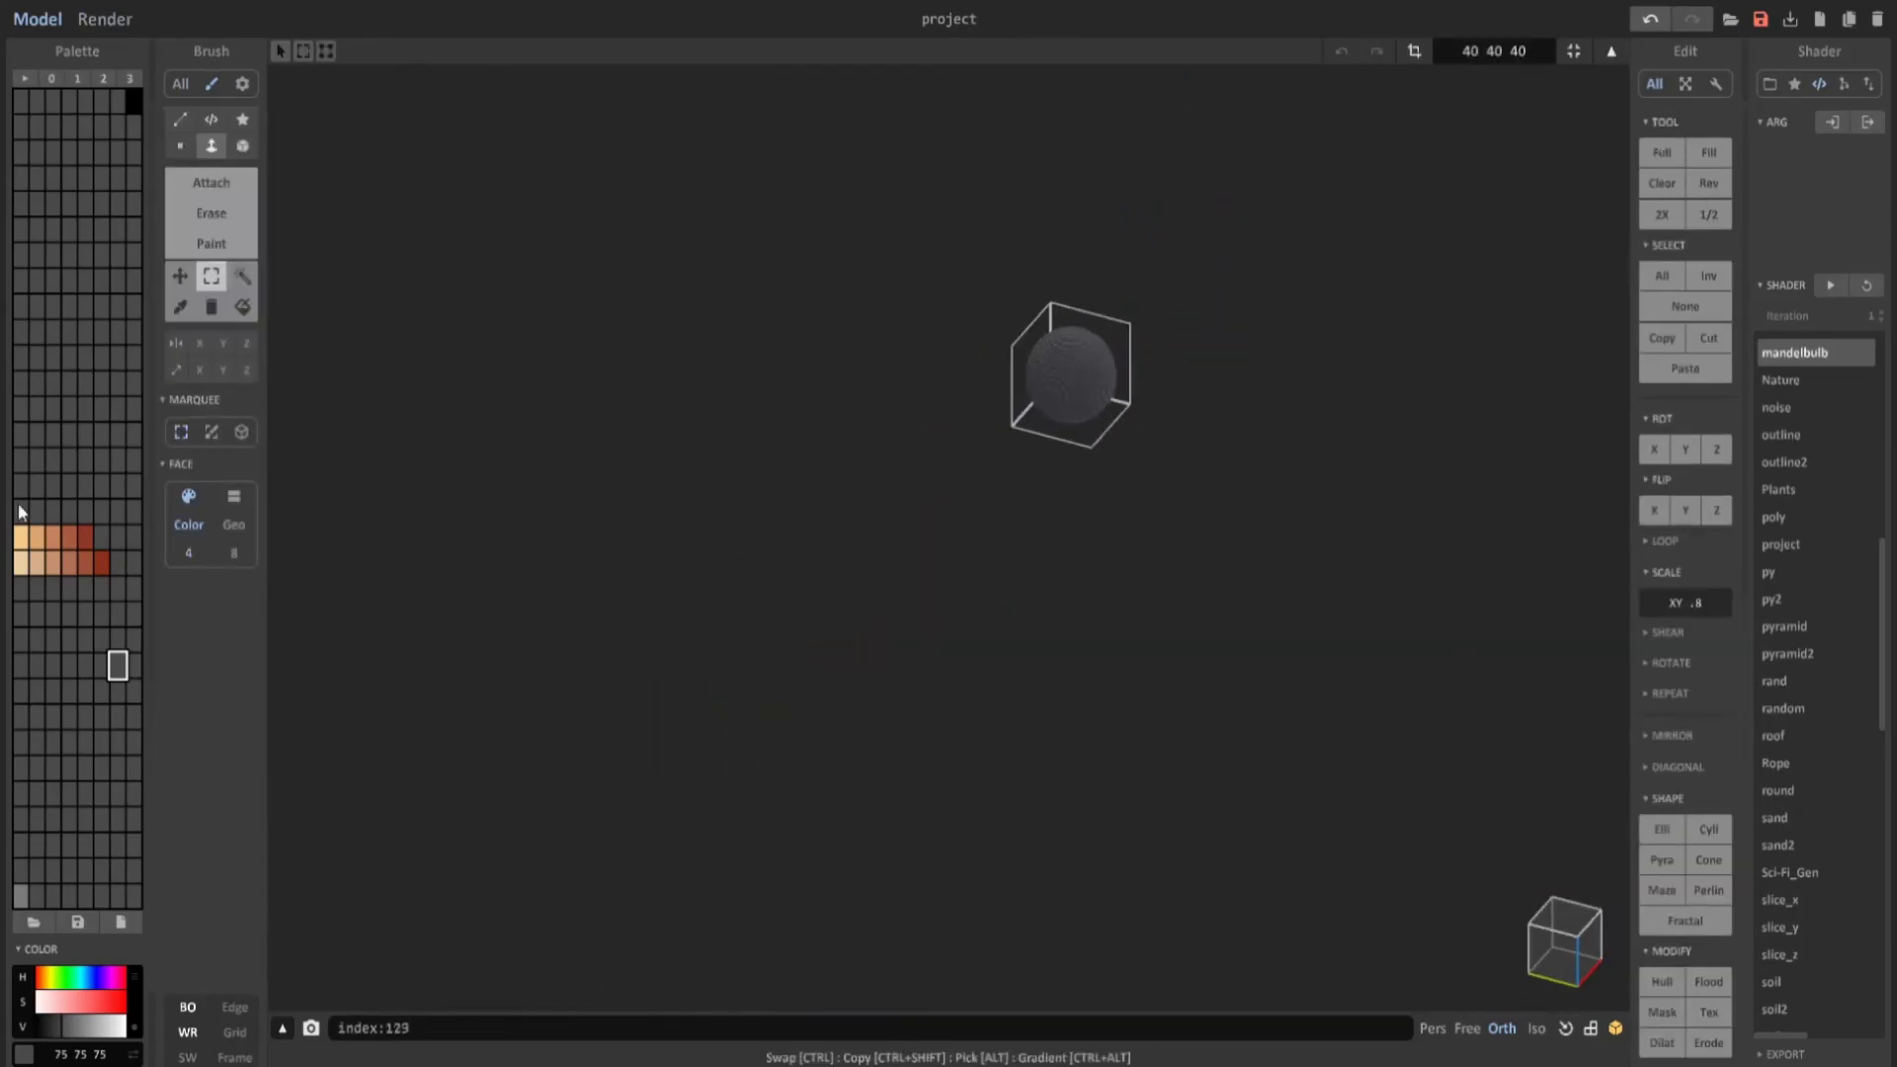
Set an empty palette slot to light blue 194 228 255 and fill the sphere with it.
click(21, 562)
click(20, 281)
click(87, 977)
click(56, 1000)
click(124, 1026)
click(242, 306)
click(1070, 375)
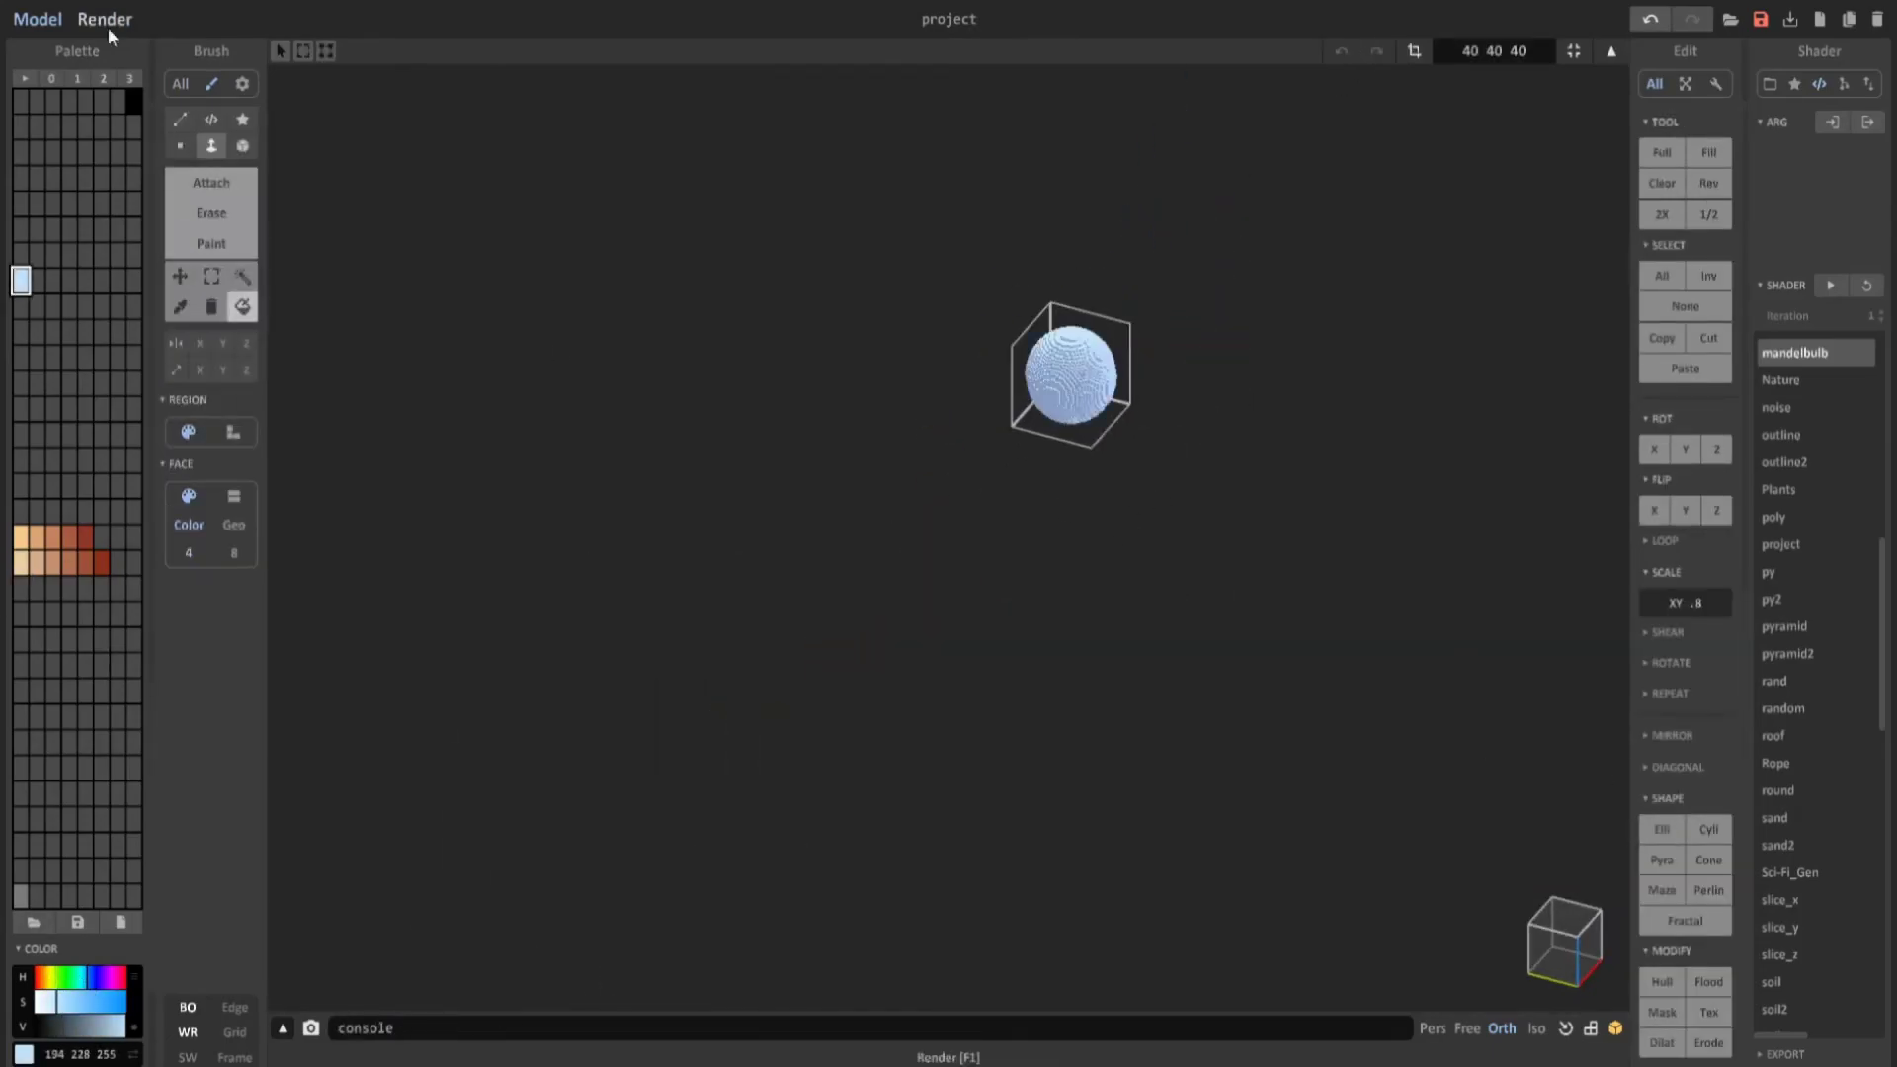
Move the light-blue sphere to float high beside the rocket, well outside the smoke cloud.
click(104, 19)
key(Tab)
scroll(1258, 324, up, 3)
drag(1553, 148, 1278, 276)
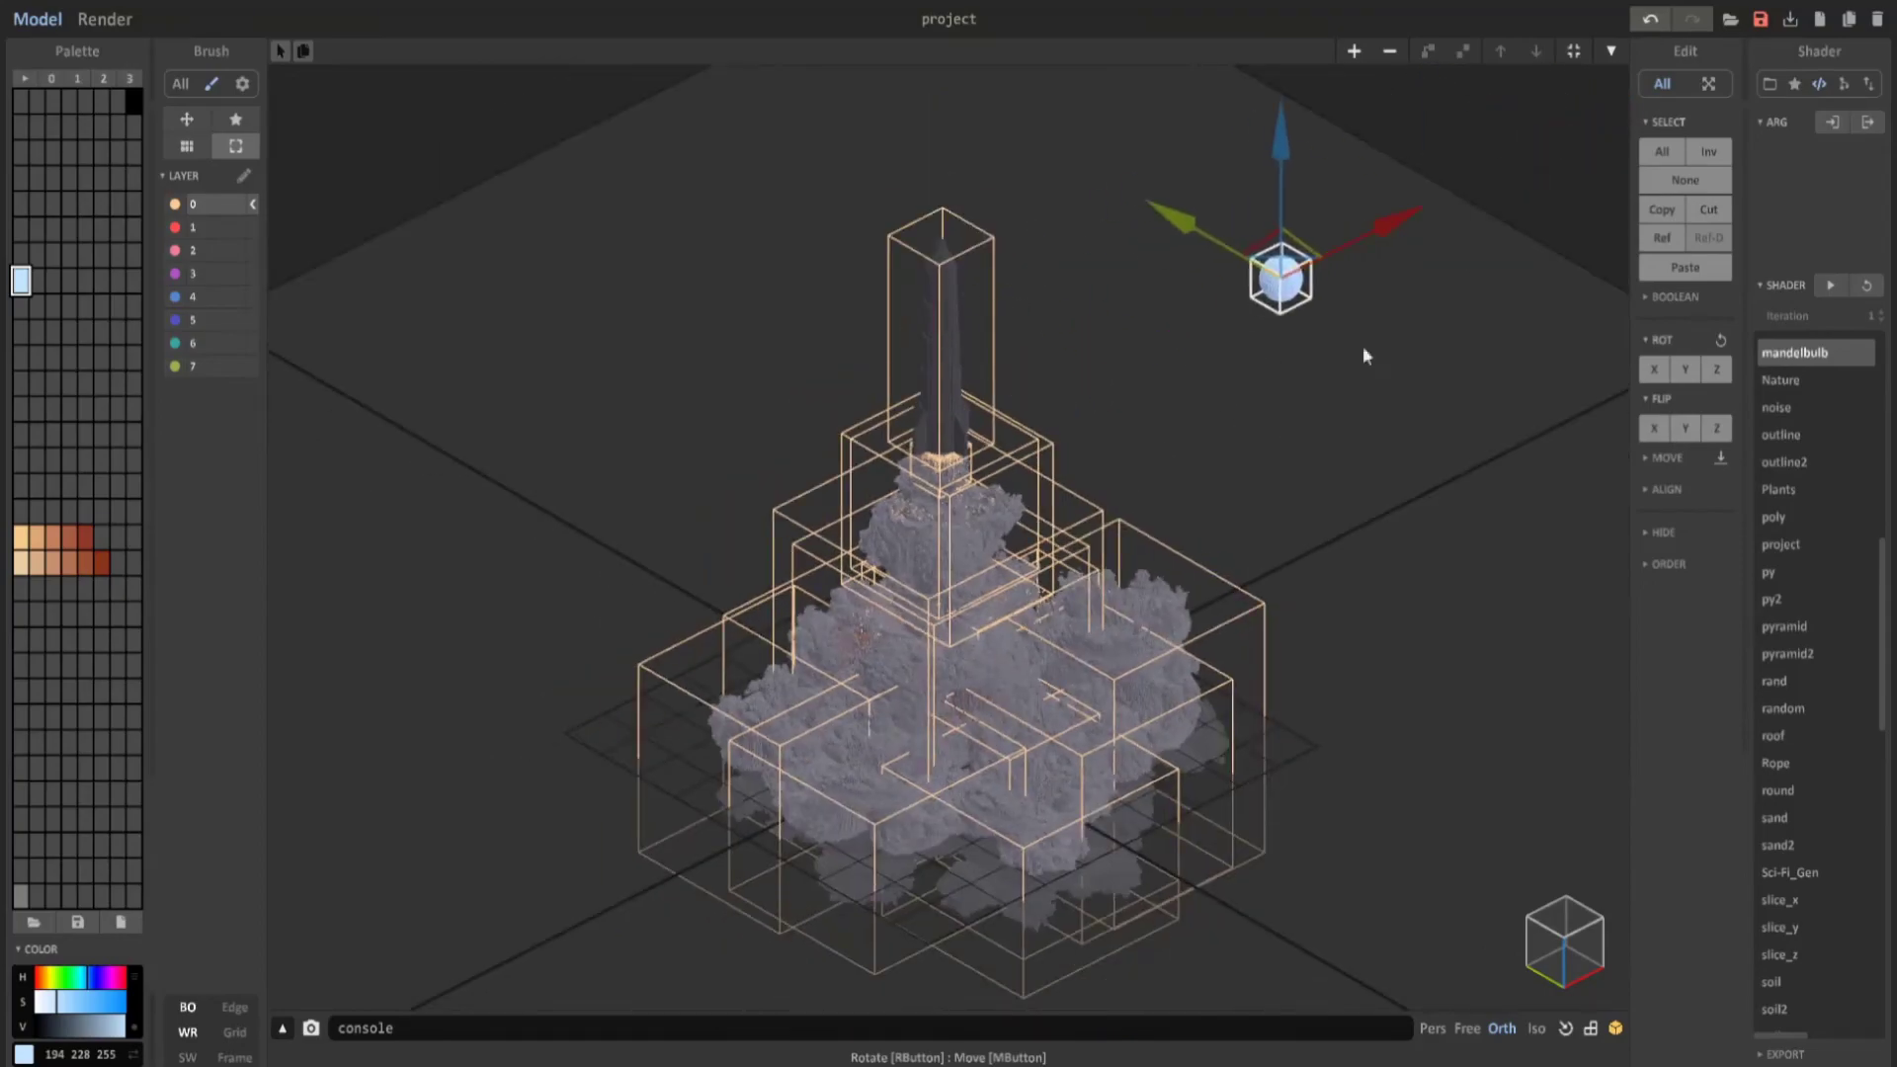
drag(1361, 346, 1306, 483)
scroll(1306, 483, down, 6)
scroll(1306, 494, up, 6)
Render the scene, give the sphere's light-blue colour the Emit material, and raise its emission power.
click(105, 18)
click(1661, 178)
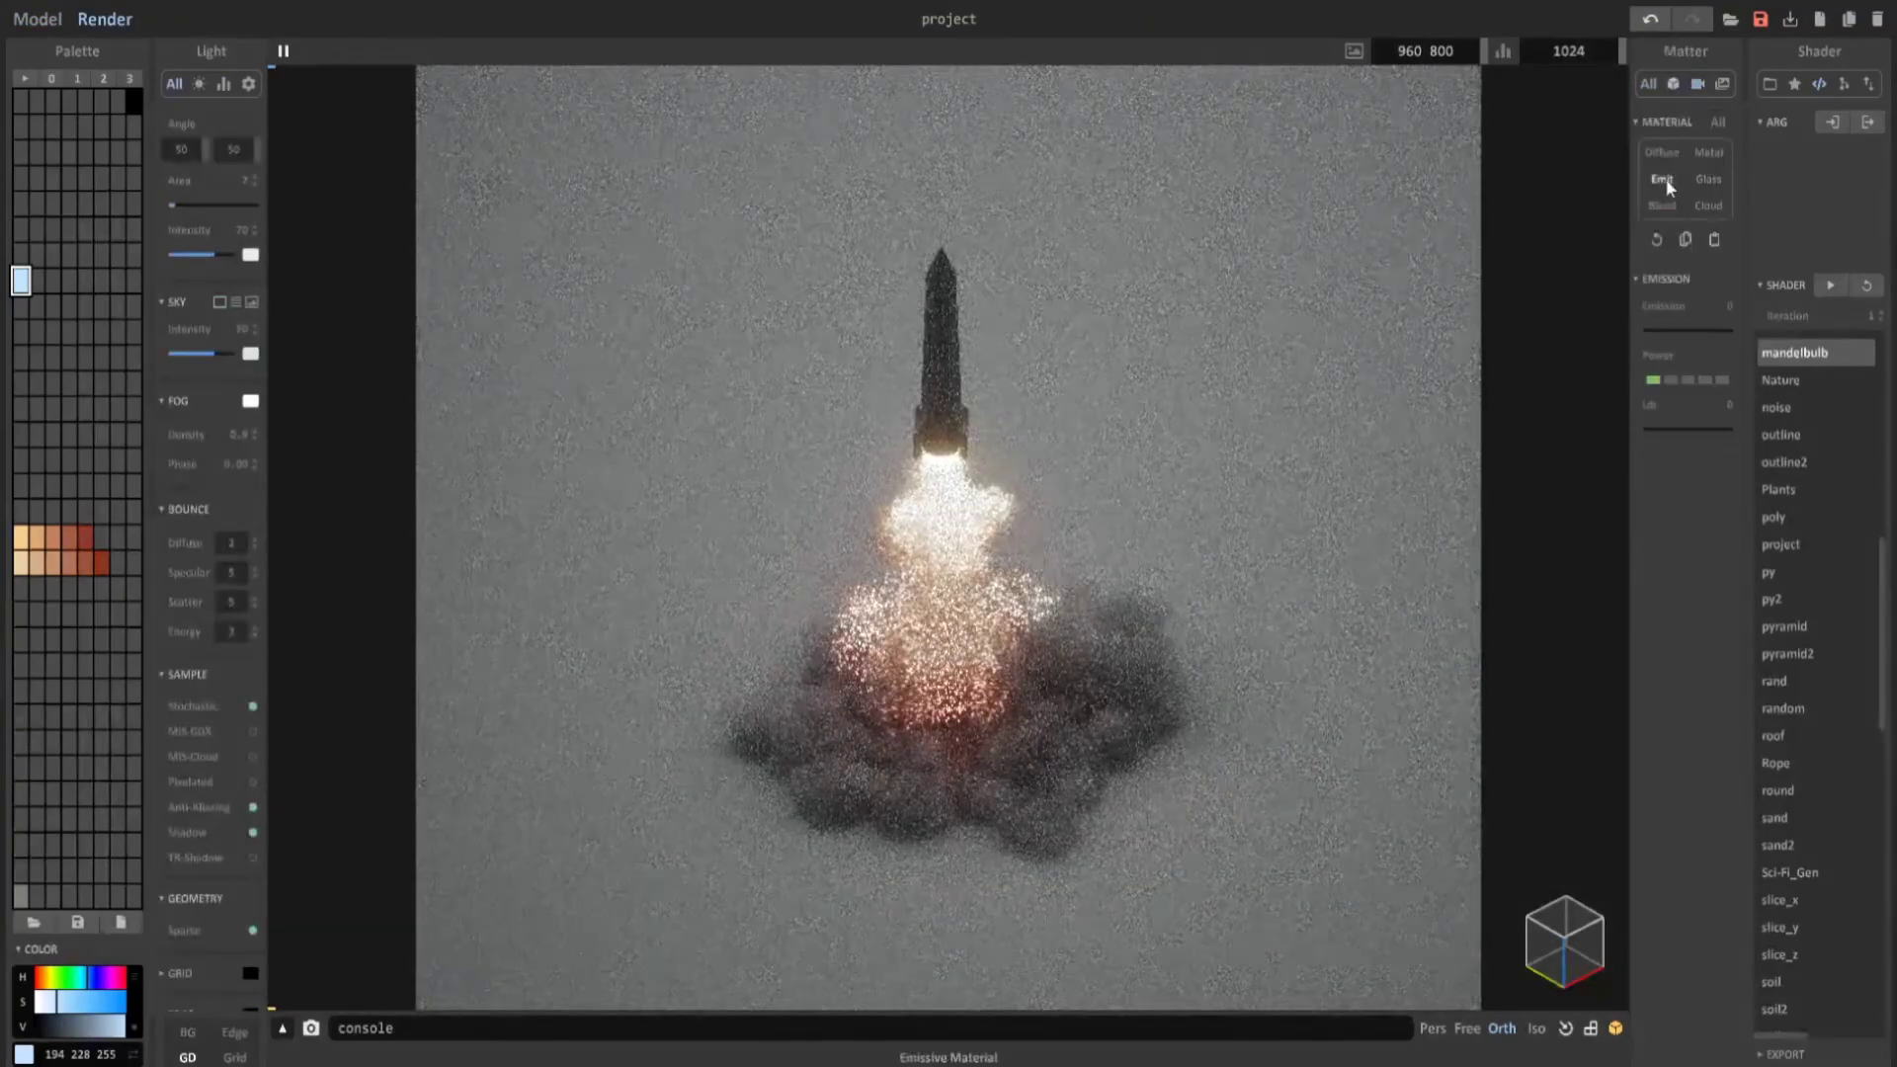
click(1706, 382)
Move the emissive sphere horizontally closer to the rocket along the green axis and render the scene.
key(Tab)
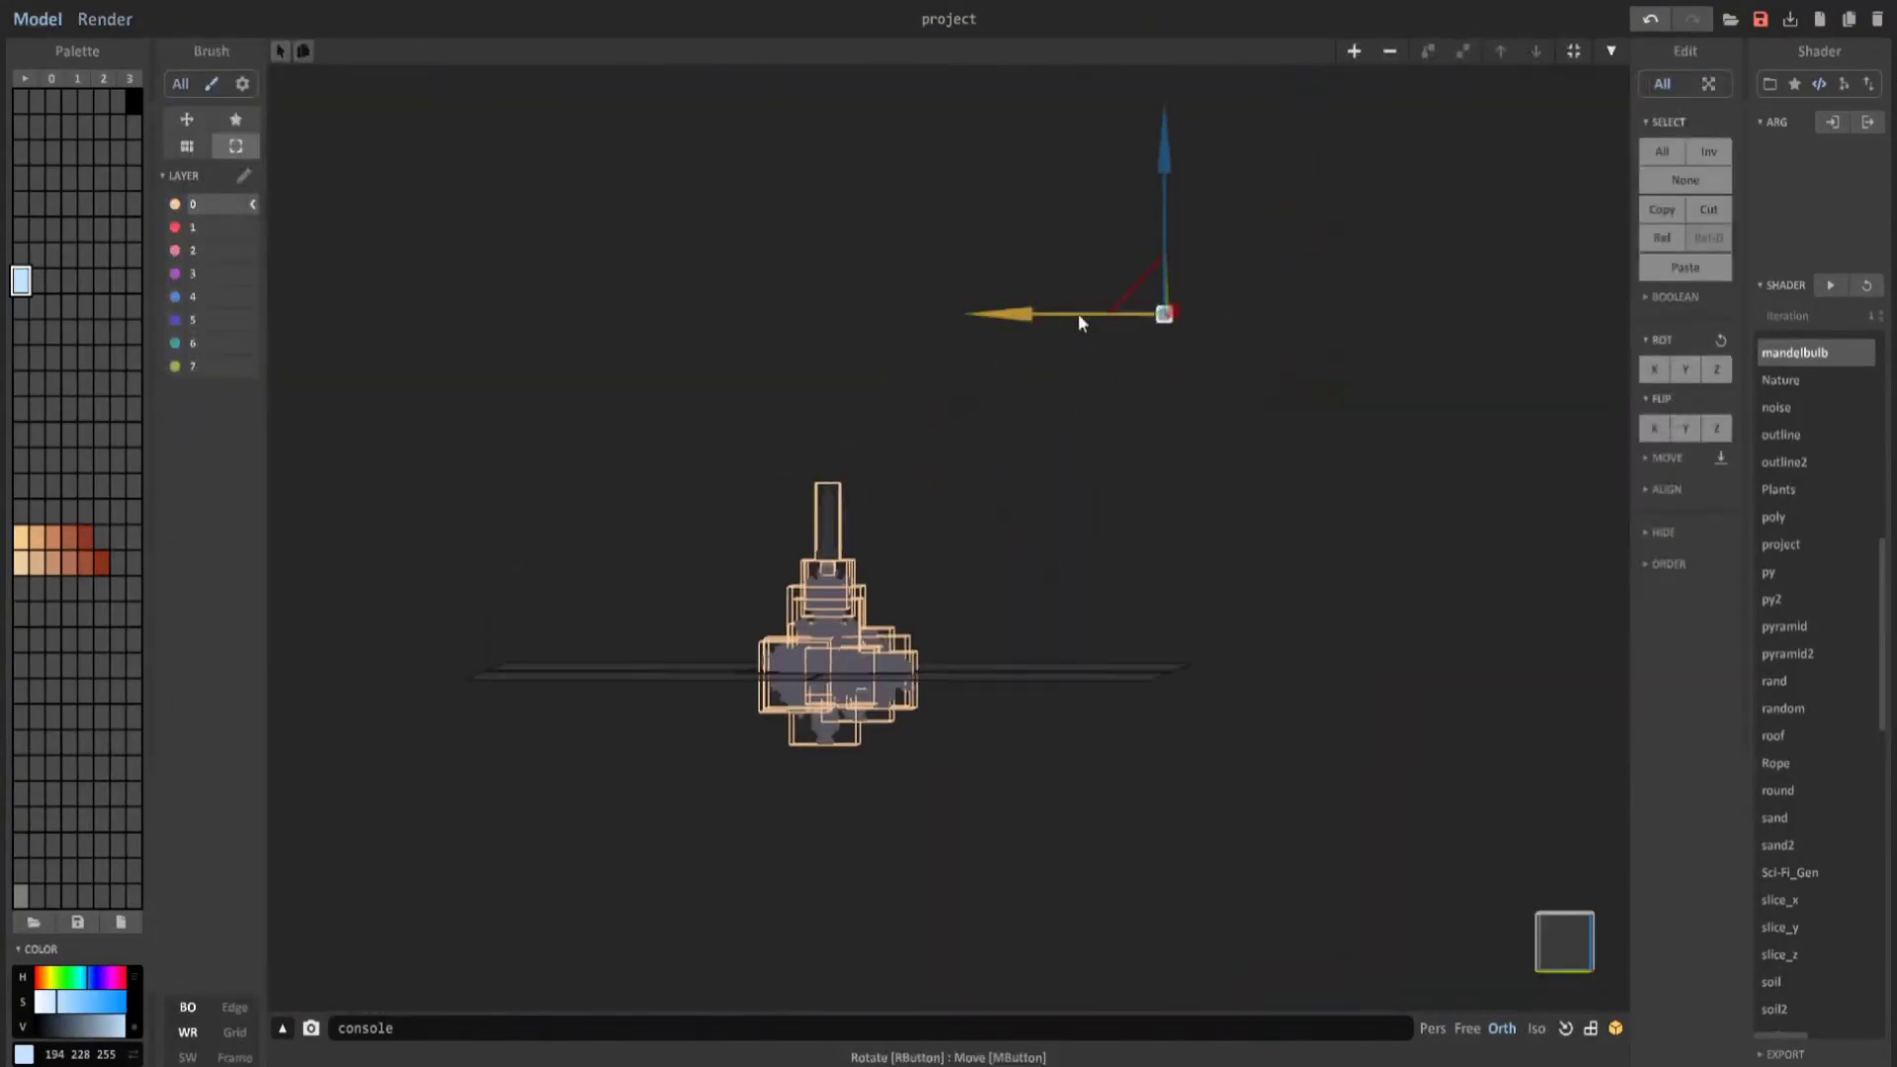
drag(1079, 314, 917, 316)
right_drag(973, 415, 899, 557)
key(Tab)
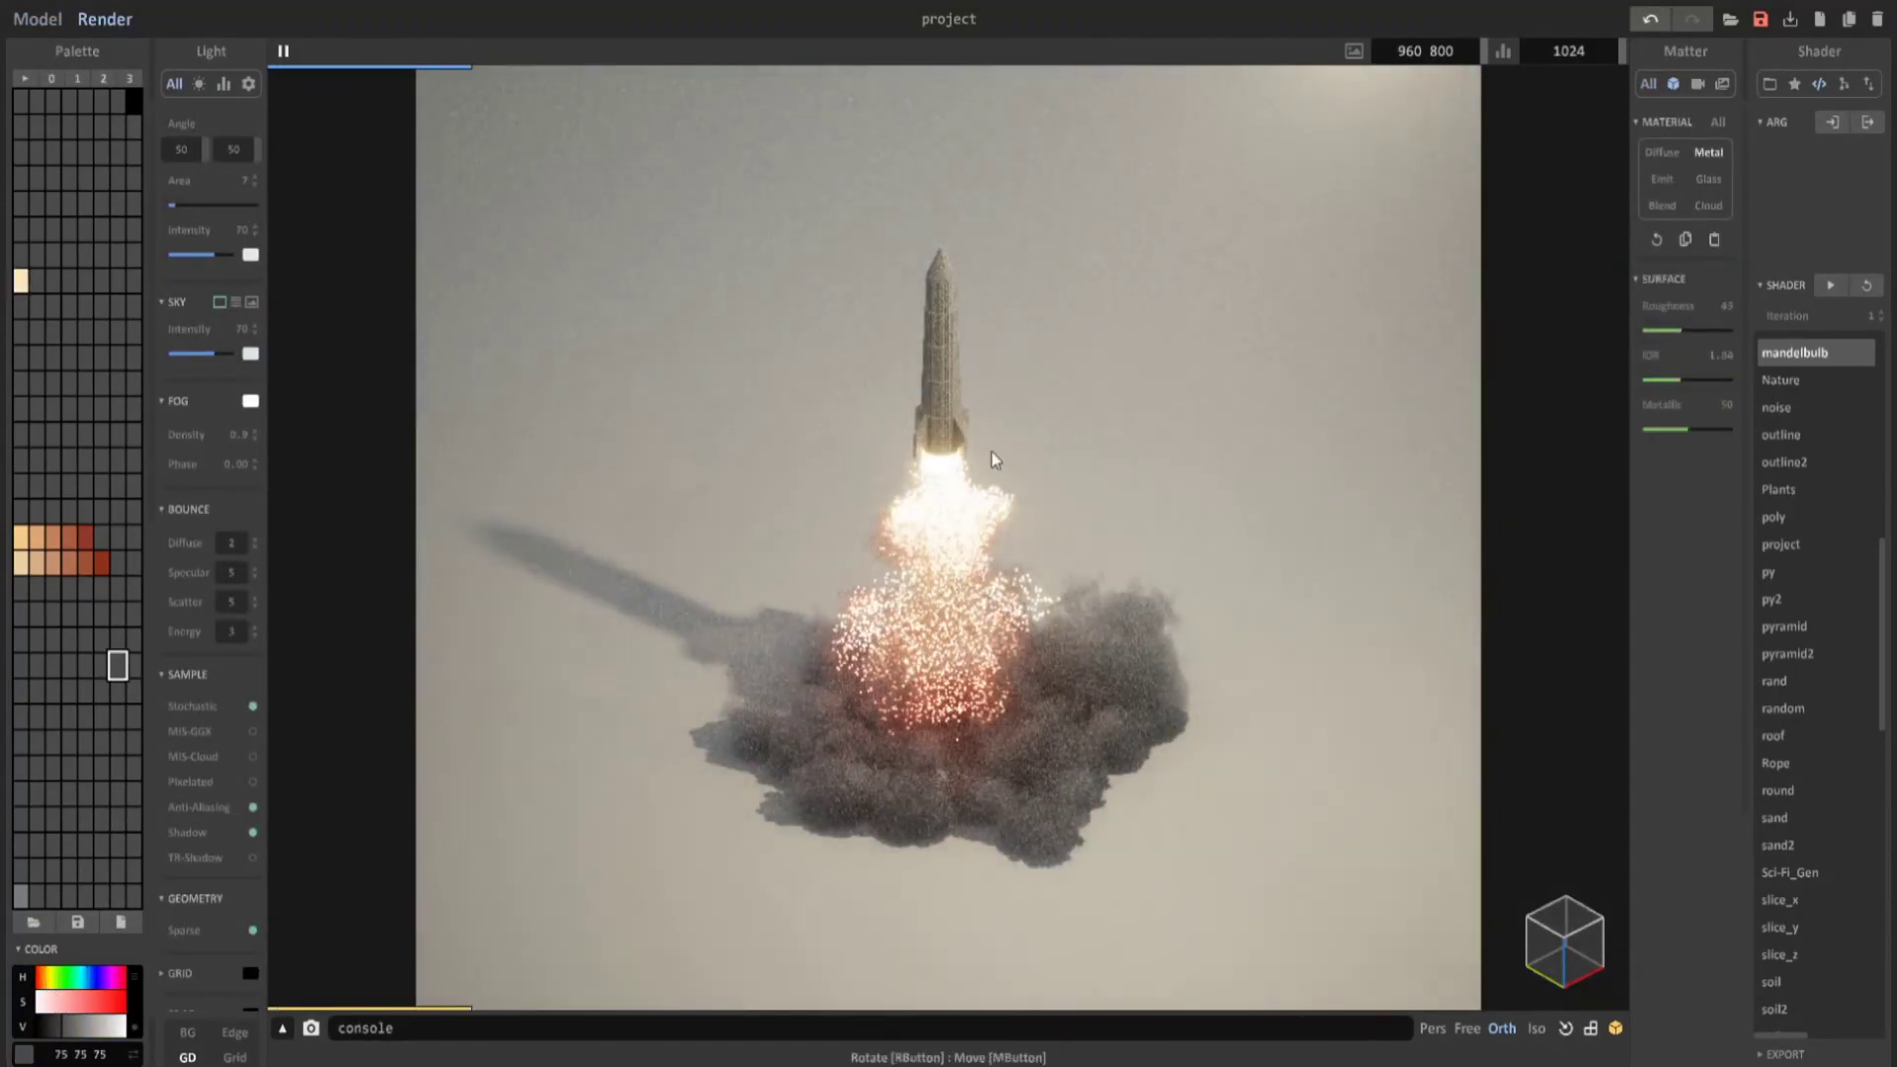
Turn MIS-GGX, TR-Shadow and MIS-Cloud sampling back on for the render.
click(199, 84)
click(174, 84)
click(253, 755)
click(253, 882)
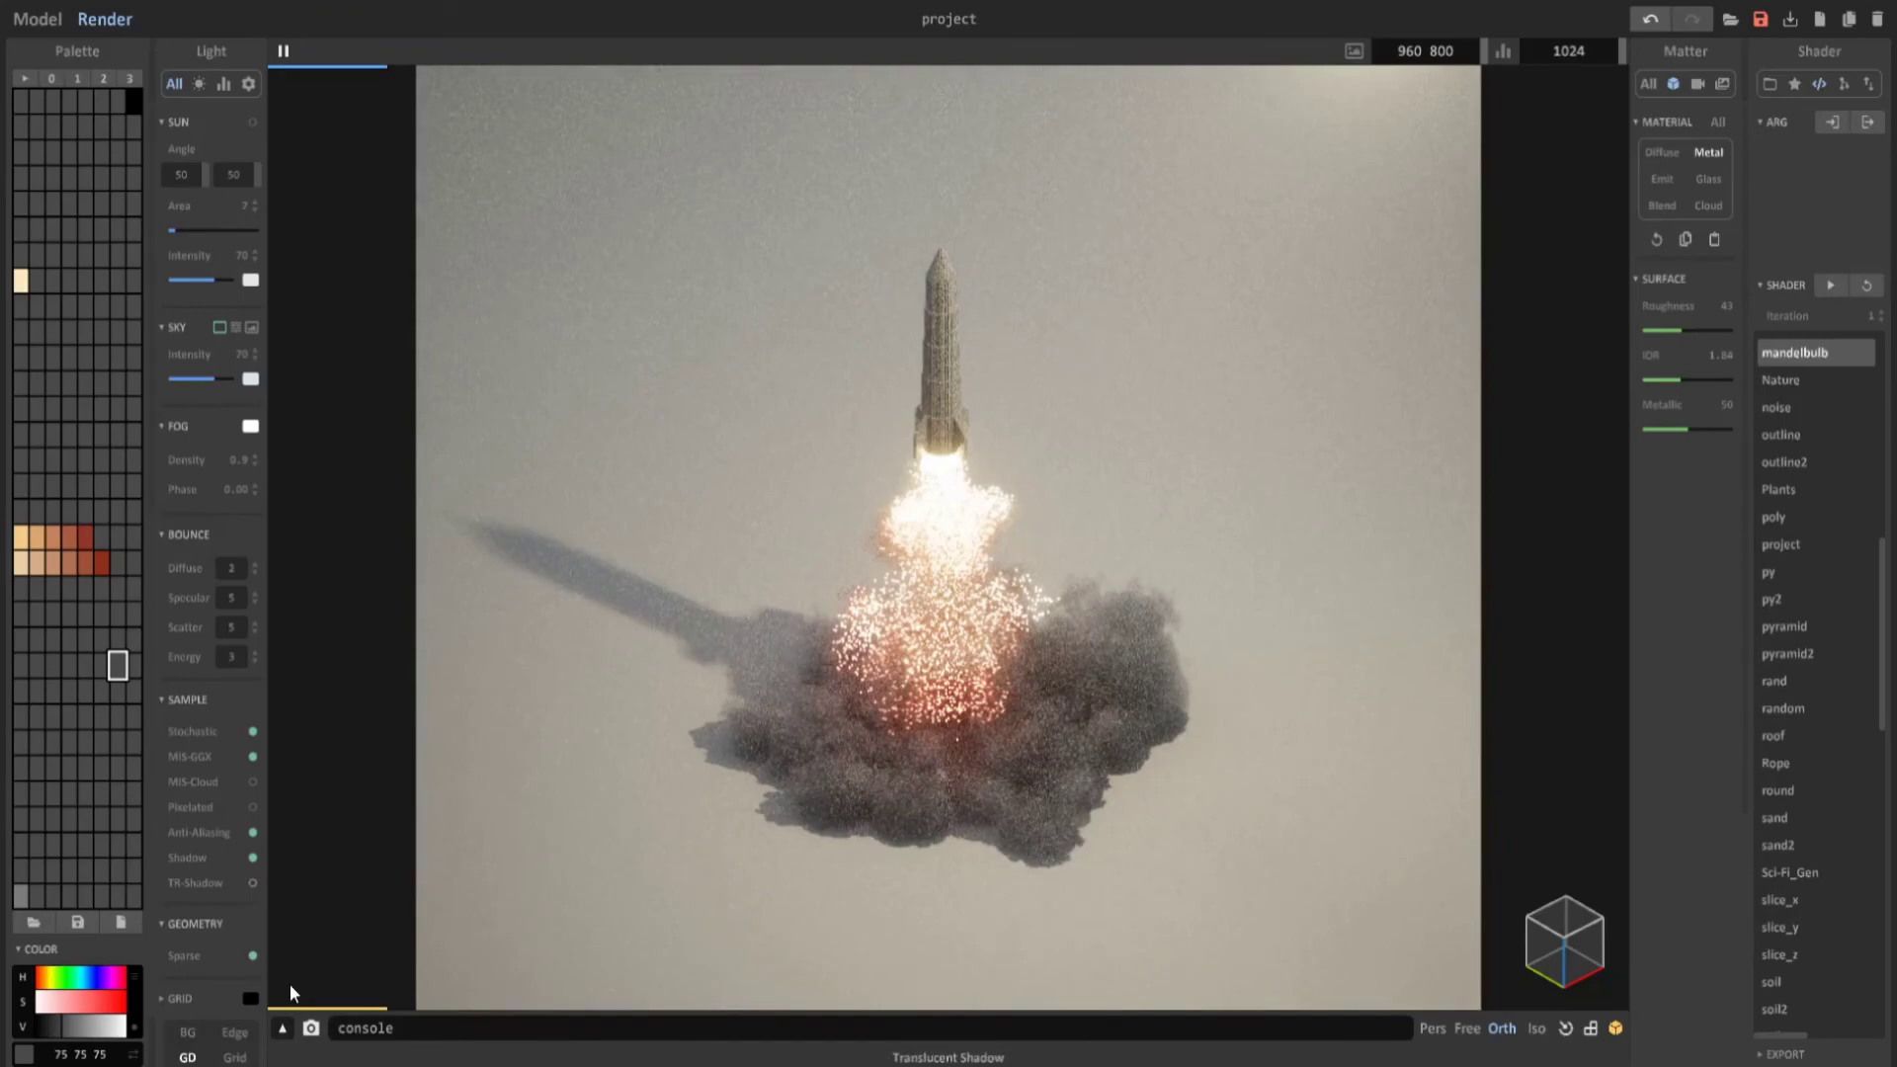
click(253, 781)
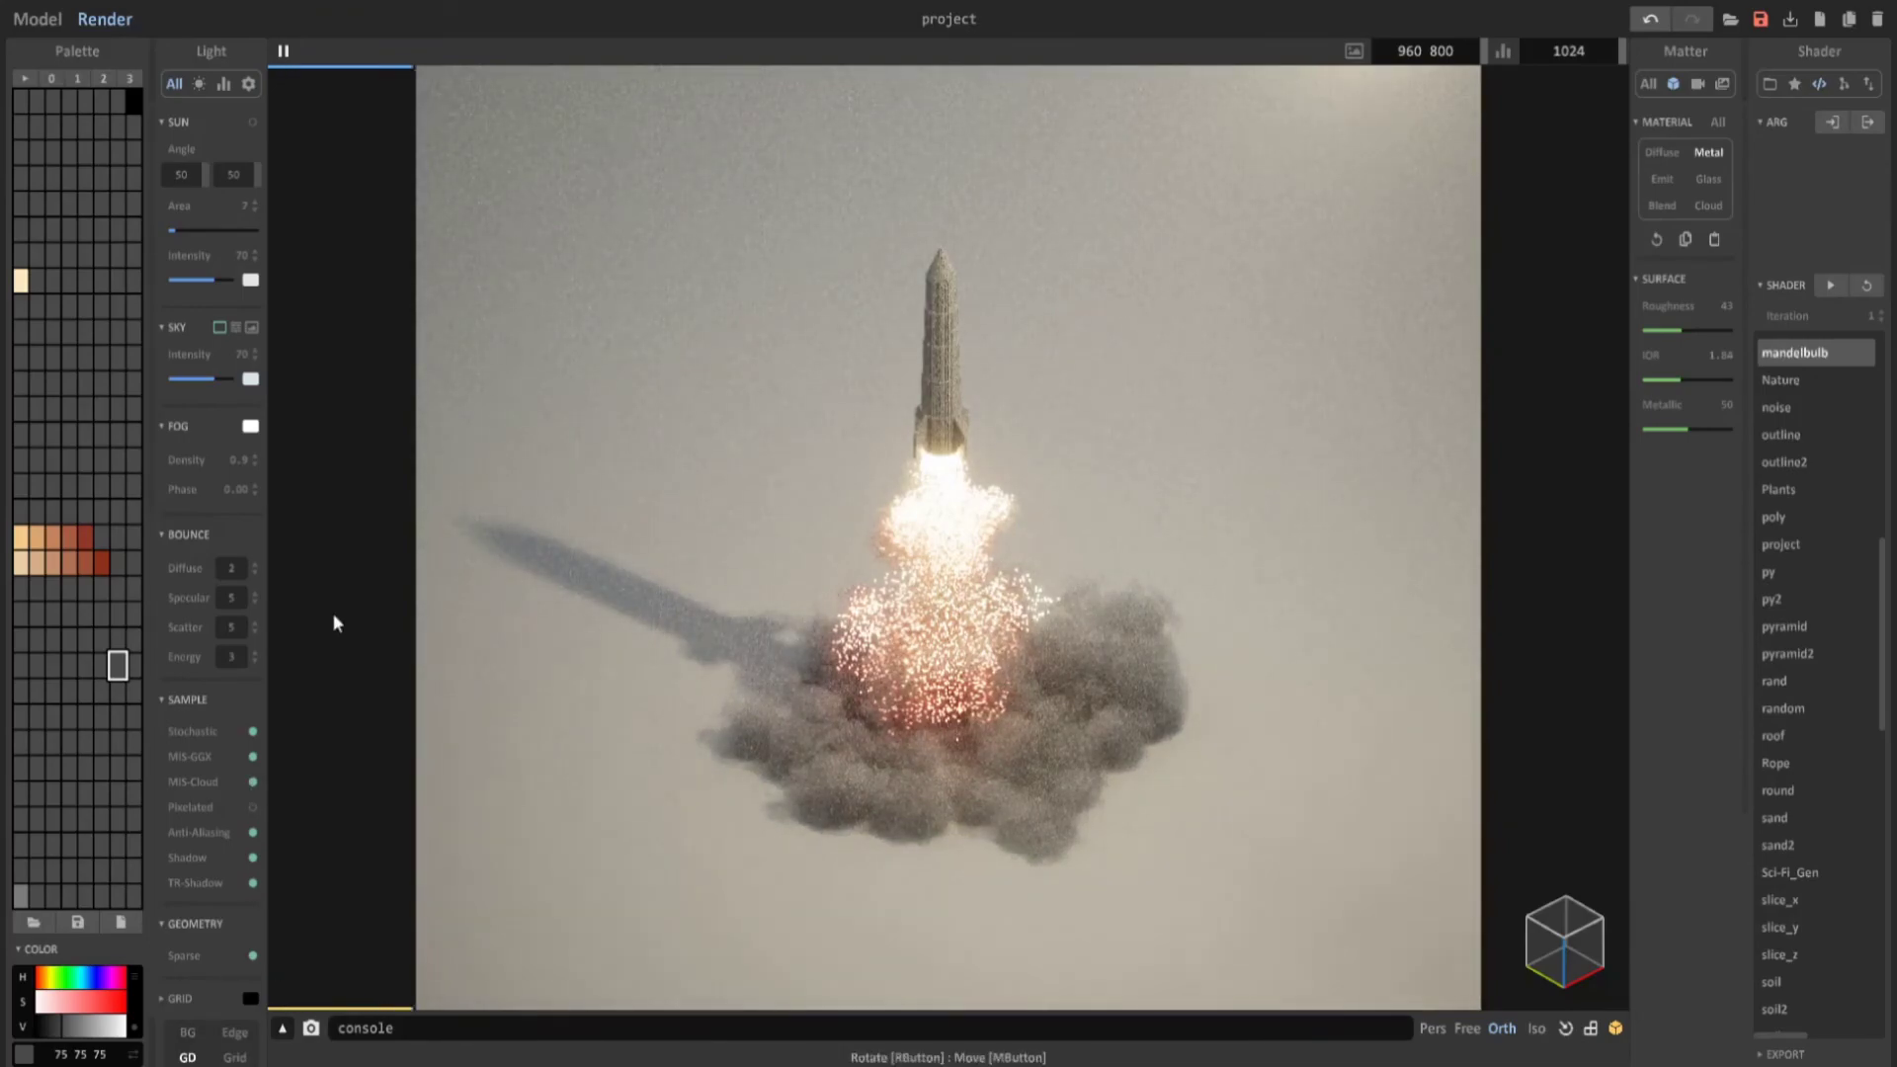